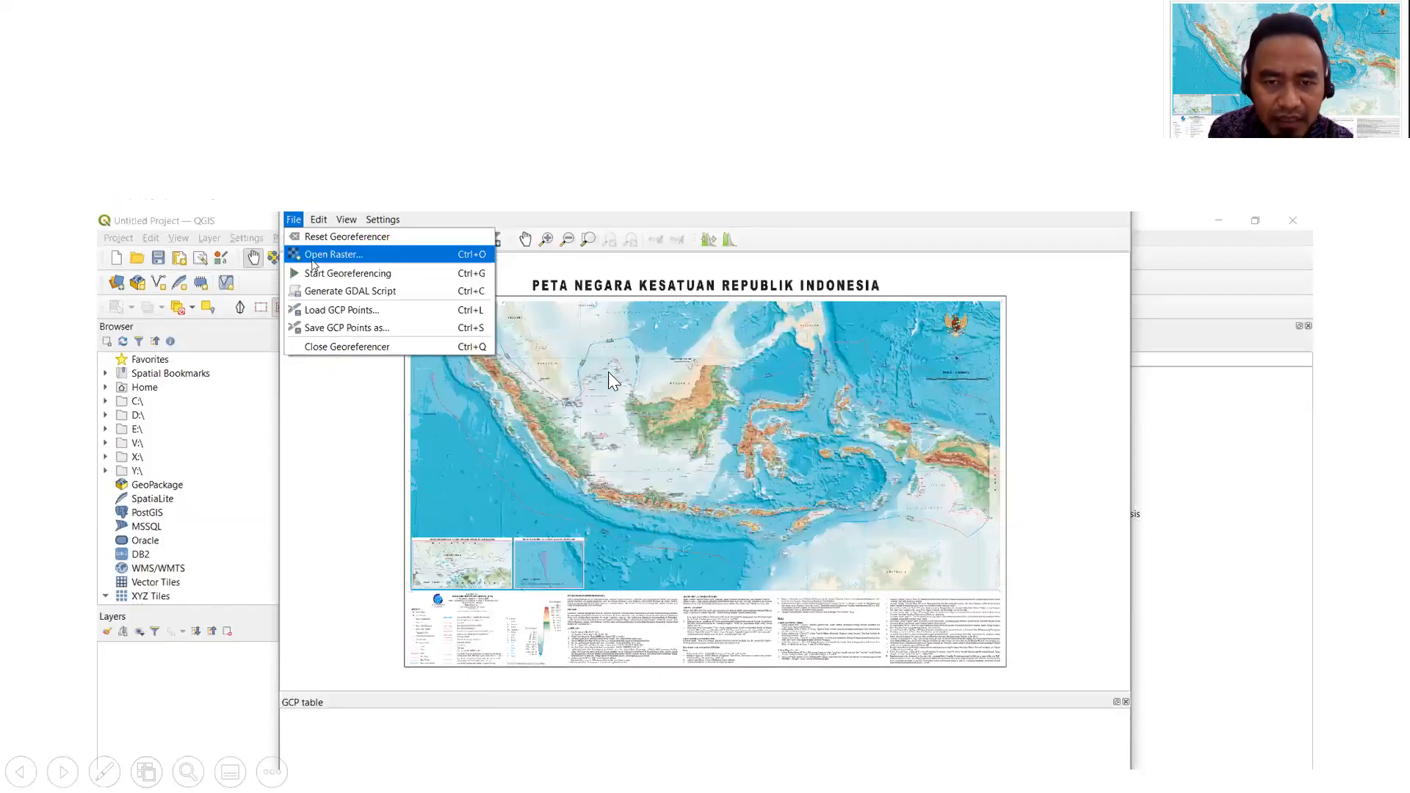
left_click(842, 467)
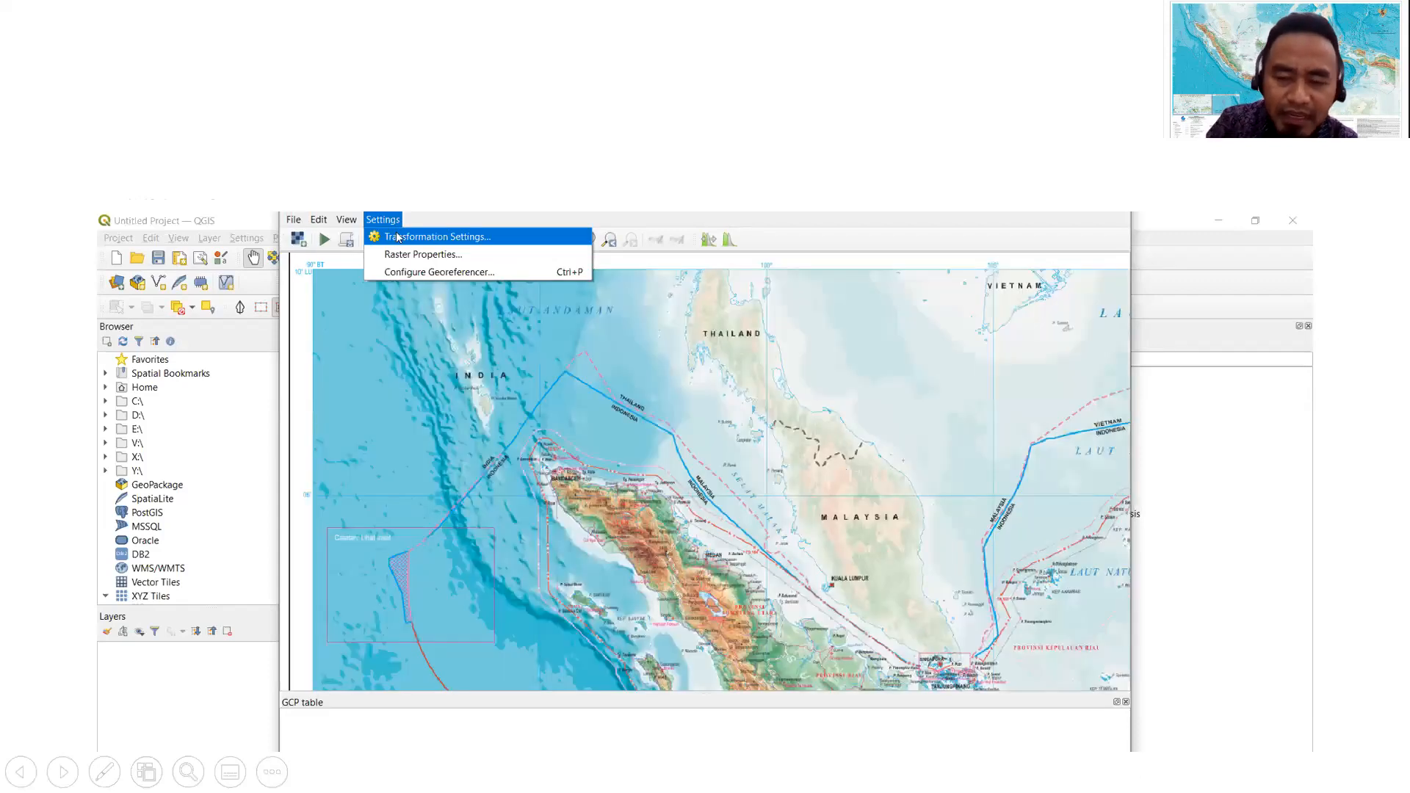
key("Left")
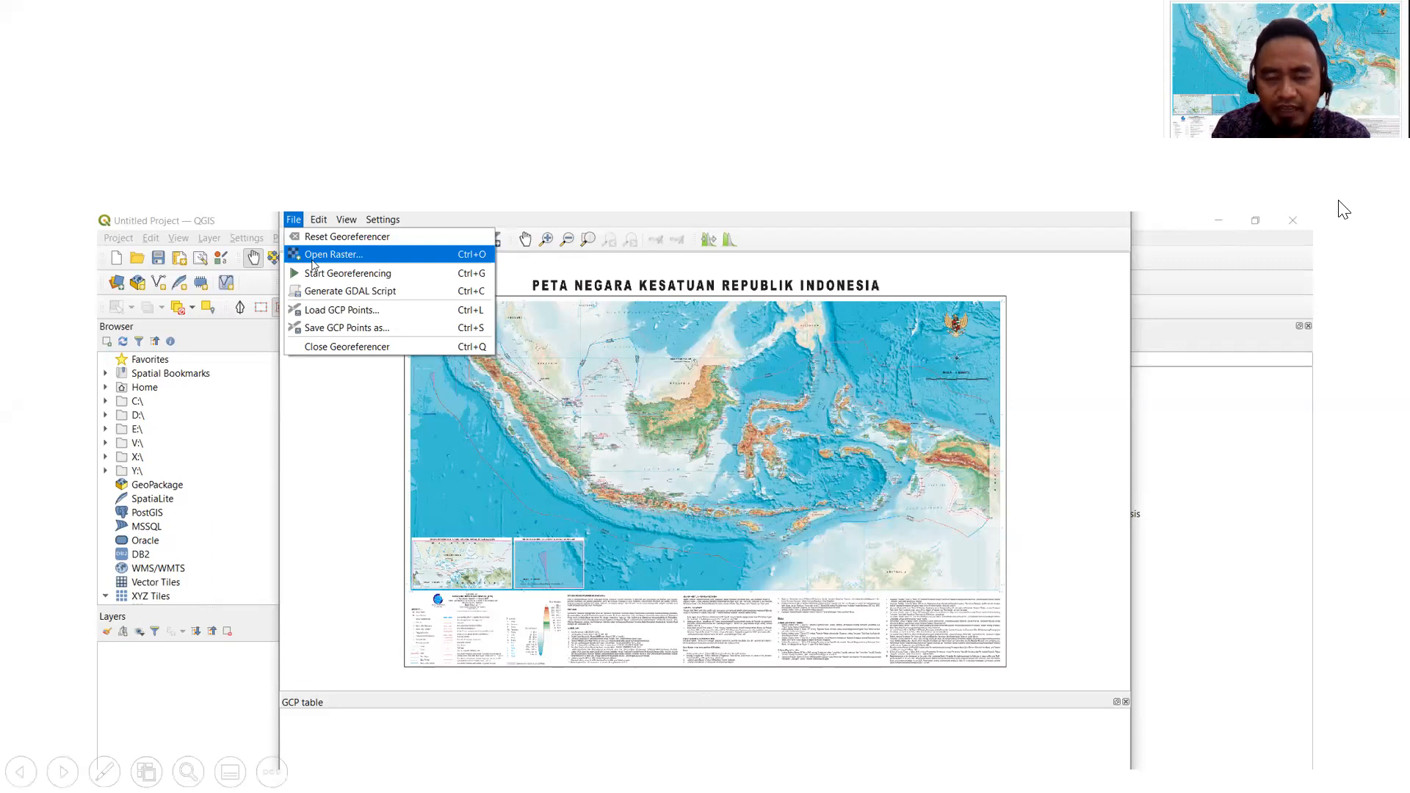
left_click(1375, 246)
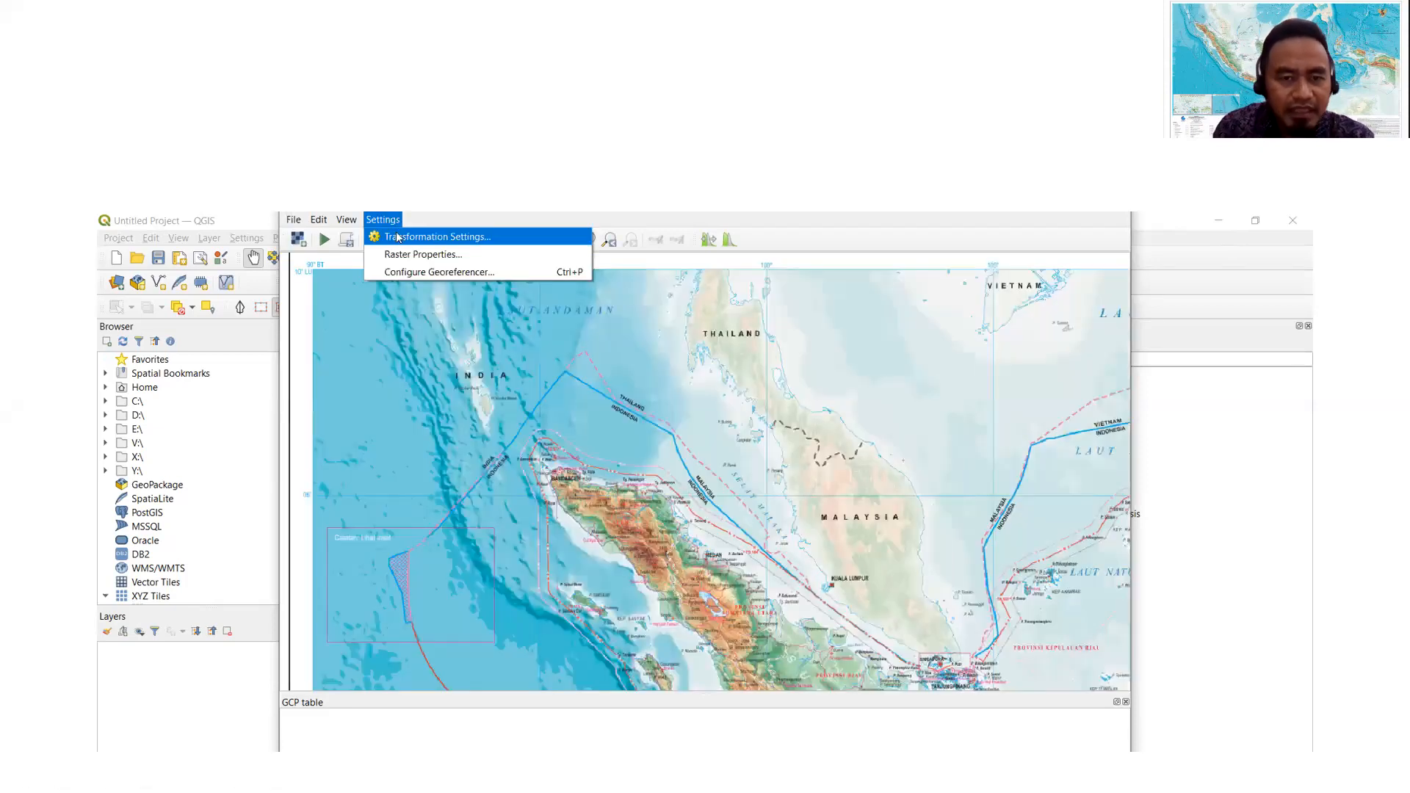
left_click(457, 245)
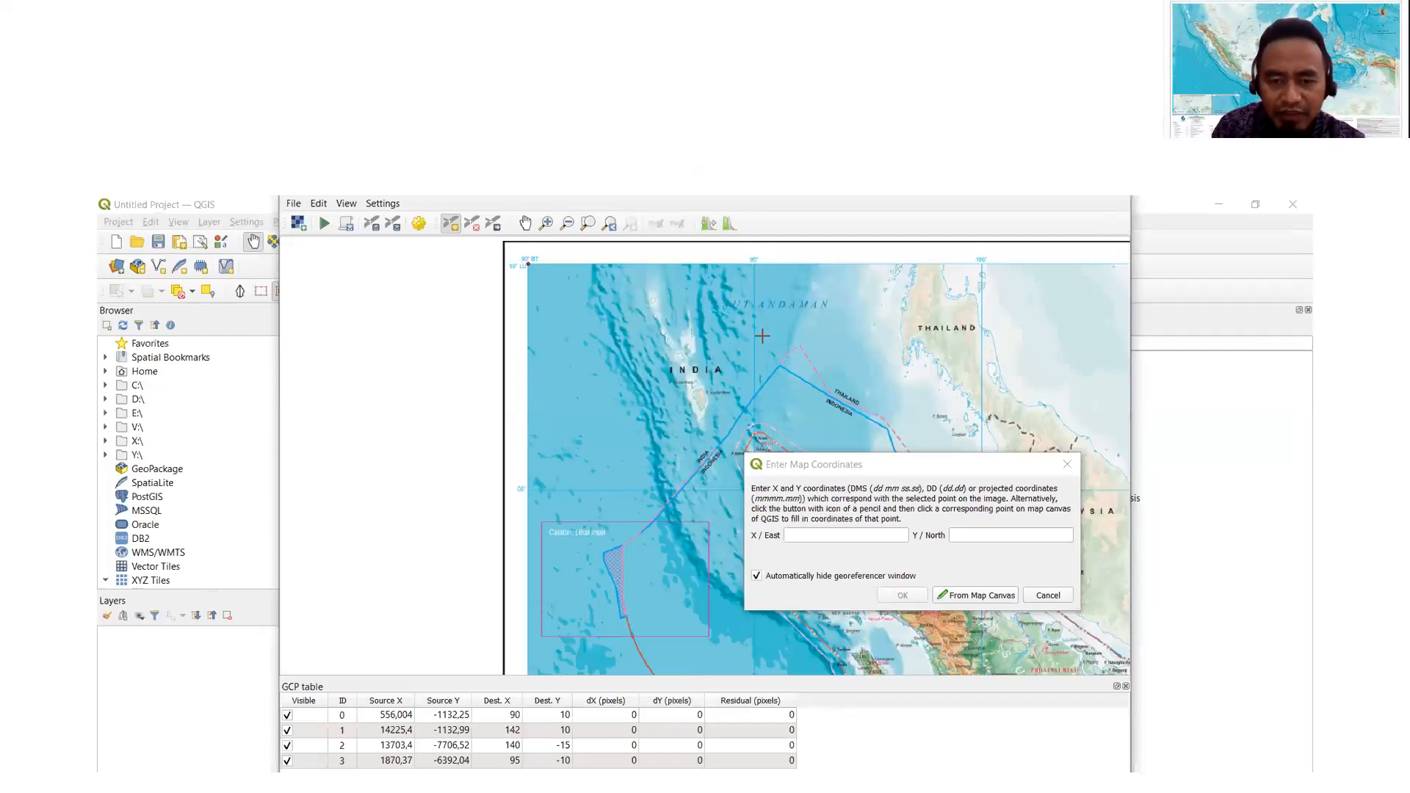
left_click(776, 542)
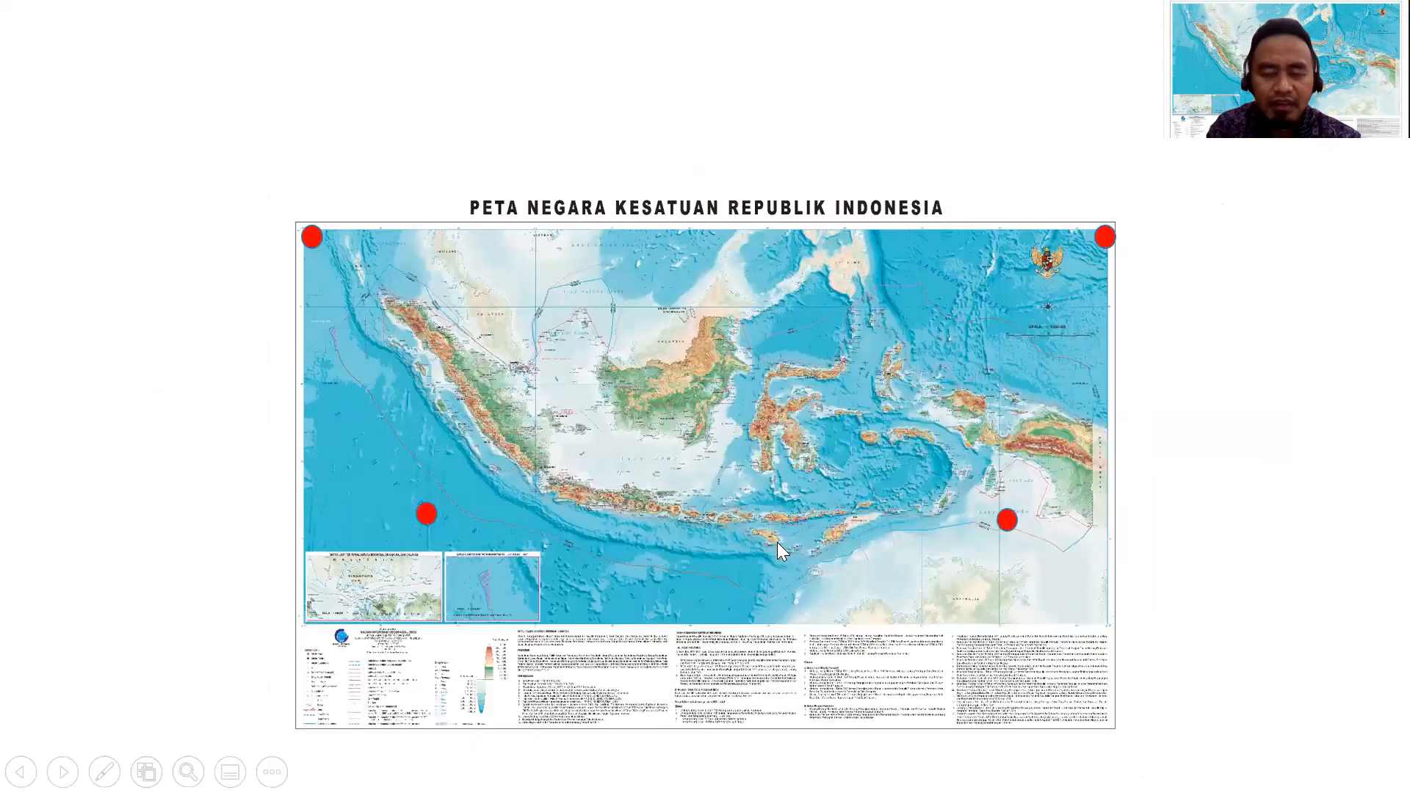
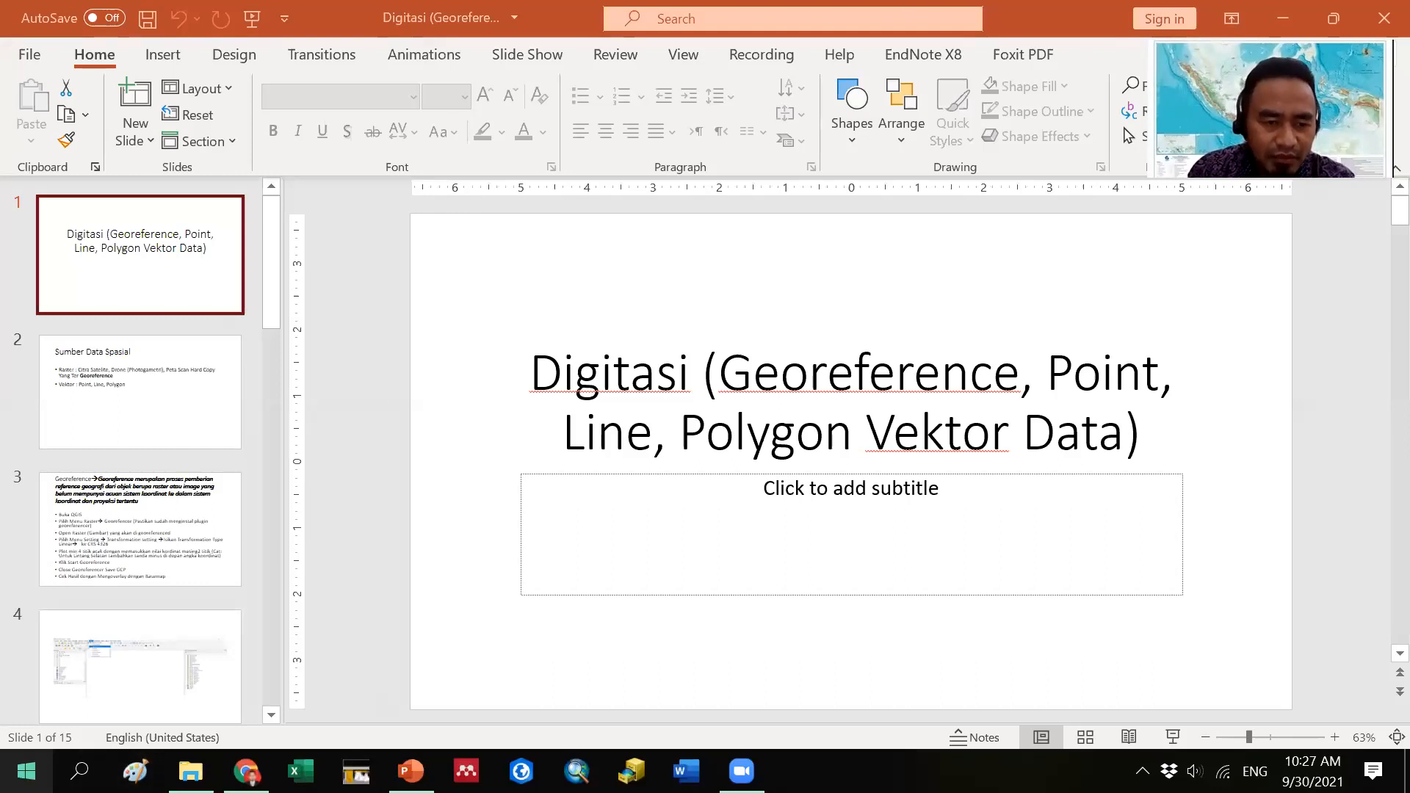
- Look through the computer's list of installed programs for the QGIS entries
left_click(25, 771)
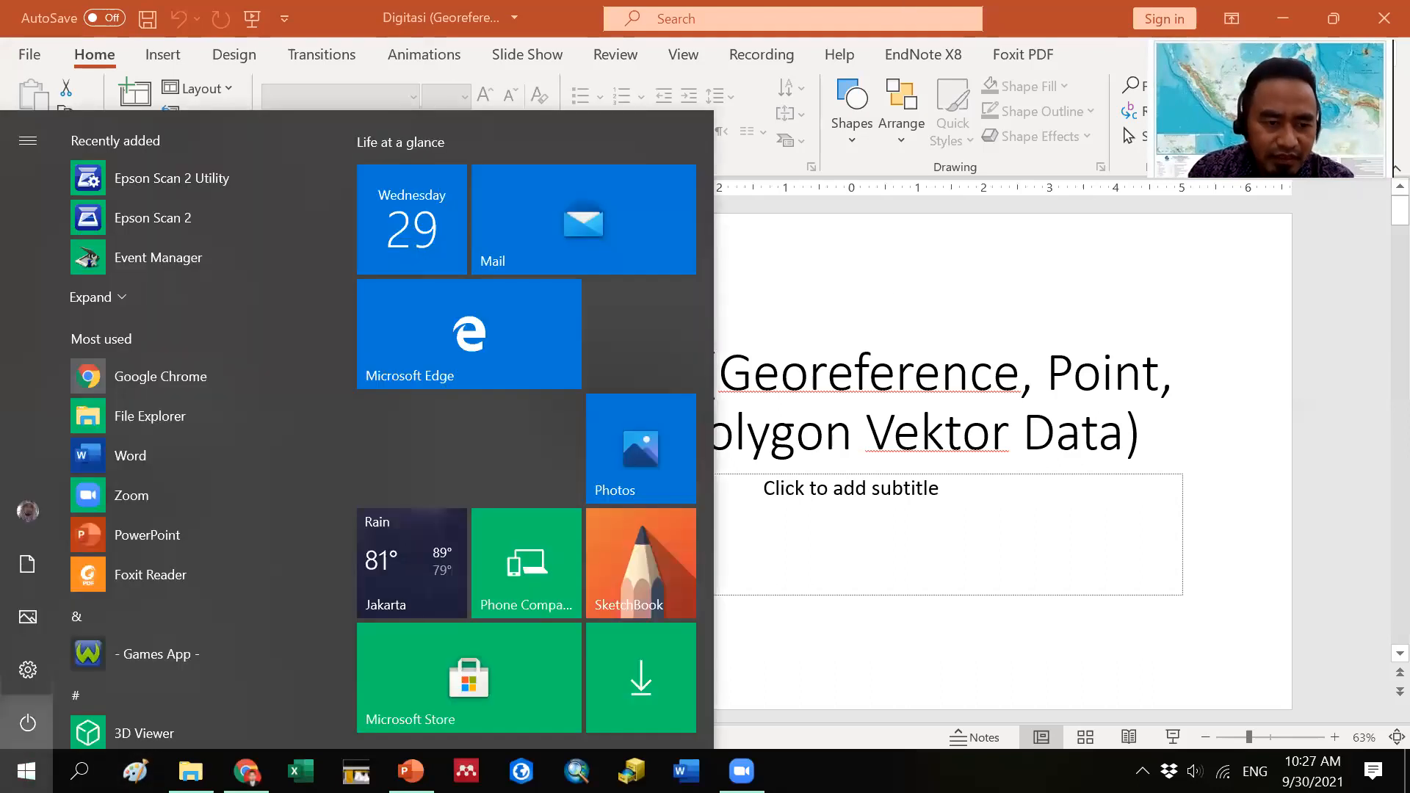
scroll(165, 513, "down", 15)
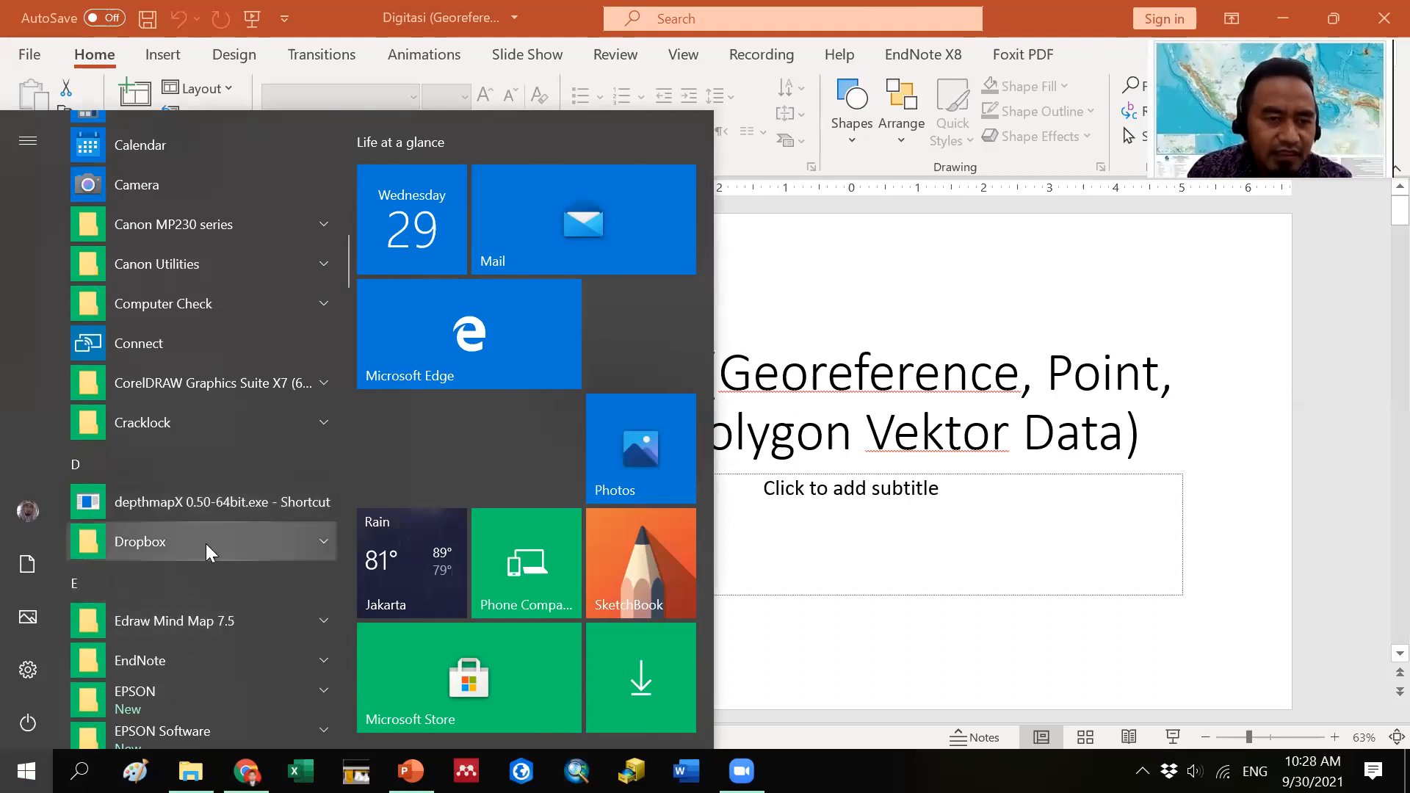
scroll(206, 543, "down", 3)
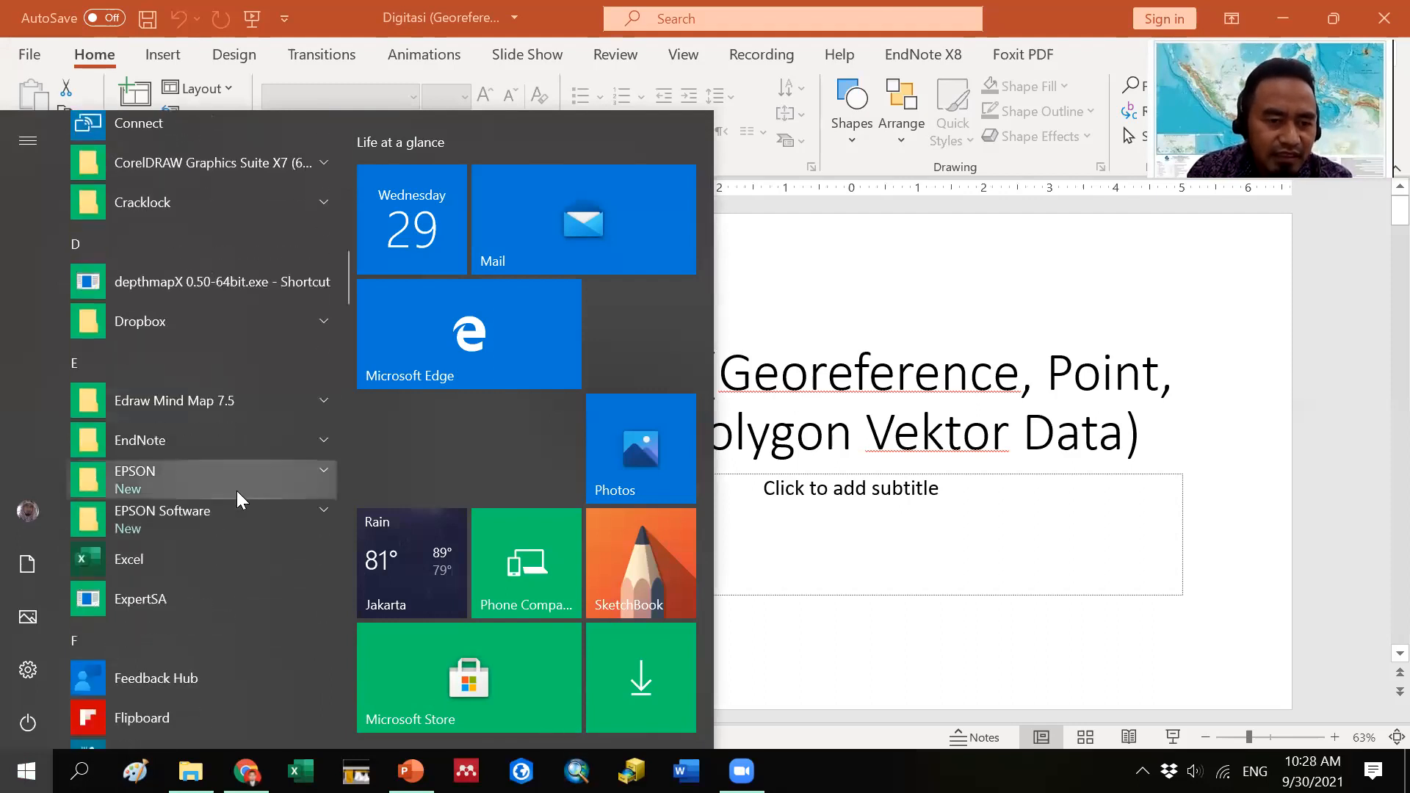
scroll(233, 511, "down", 10)
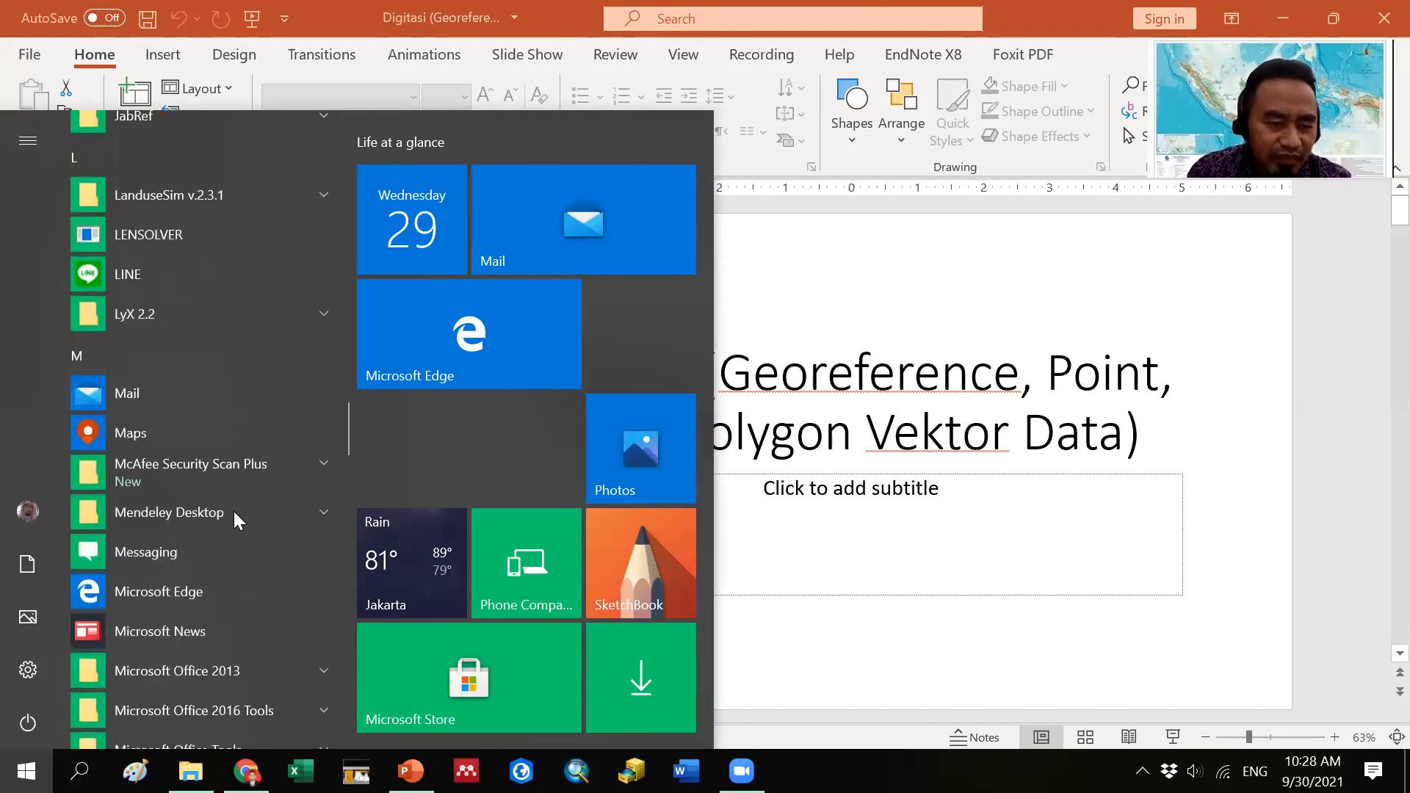
scroll(233, 511, "down", 15)
scroll(233, 511, "down", 7)
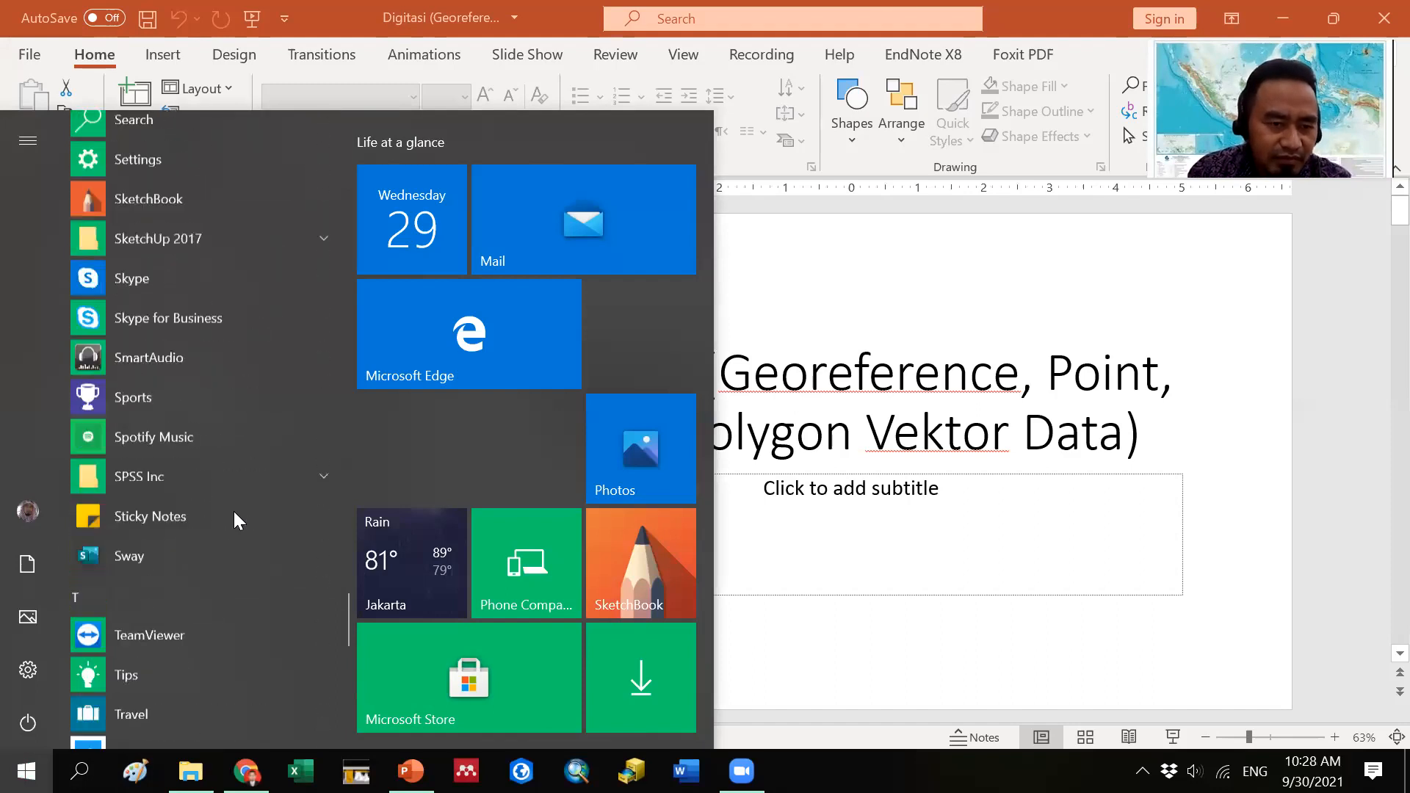
scroll(234, 511, "down", 9)
scroll(233, 511, "up", 12)
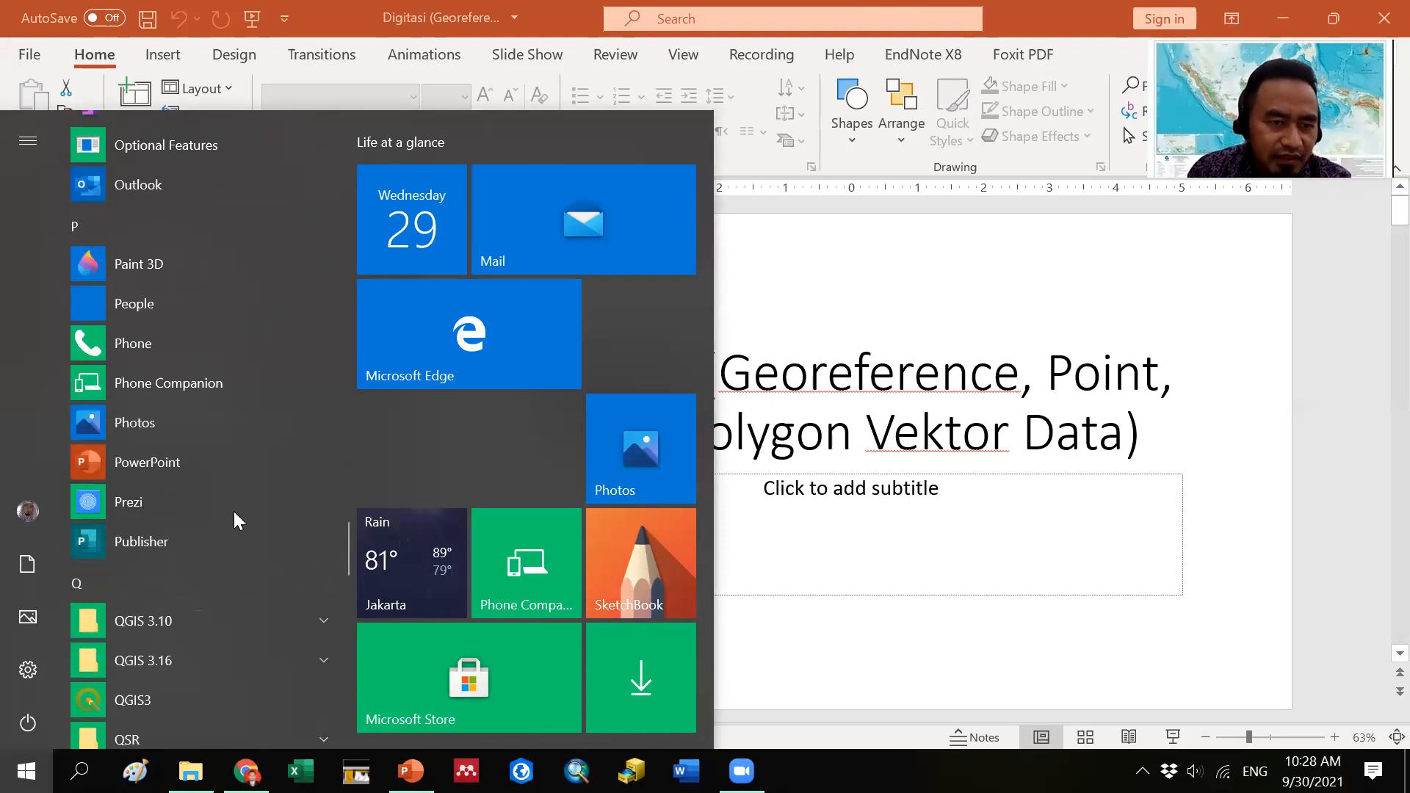
scroll(200, 552, "down", 3)
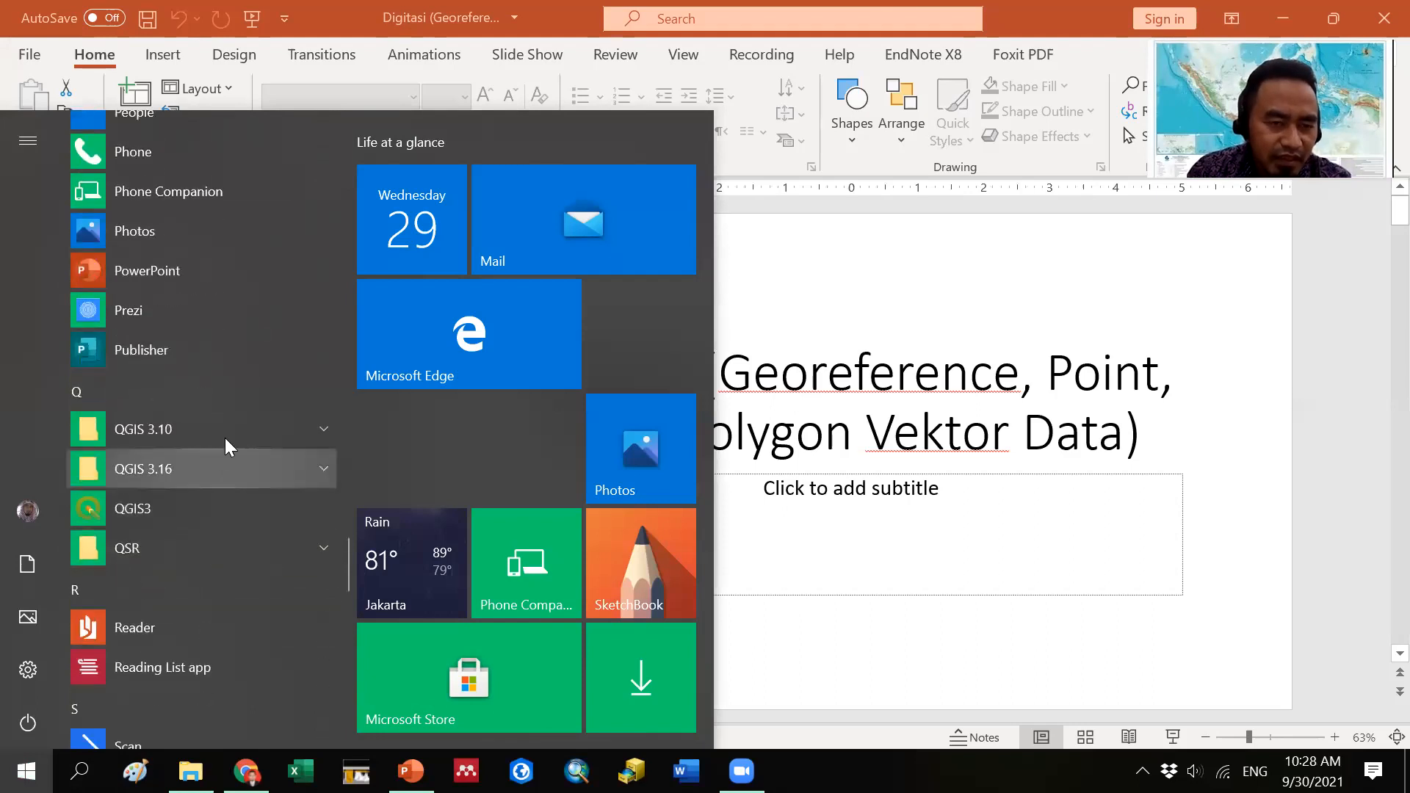
- Examine which programs the QGIS 3.10 and QGIS 3.16 folders contain, and close the program list
left_click(321, 428)
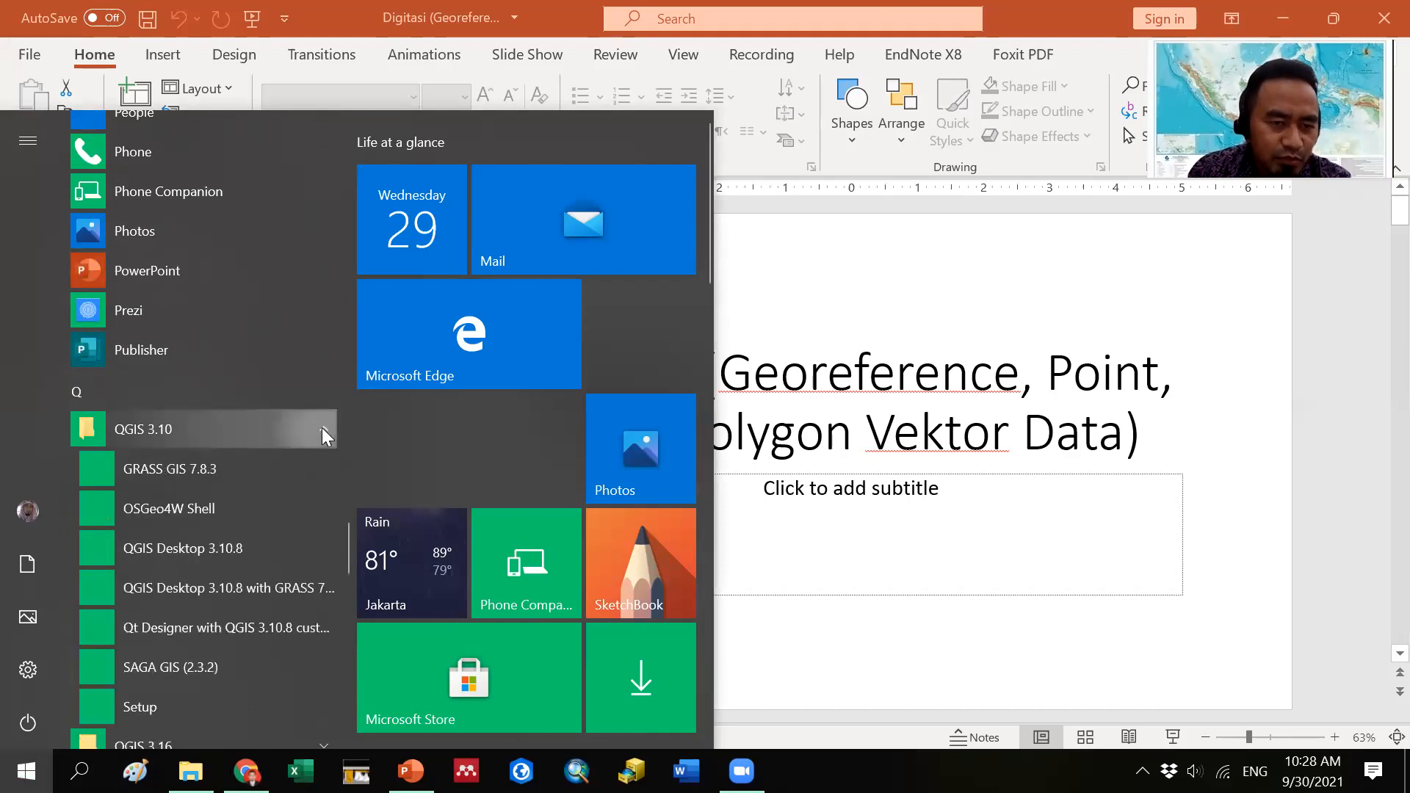
left_click(322, 428)
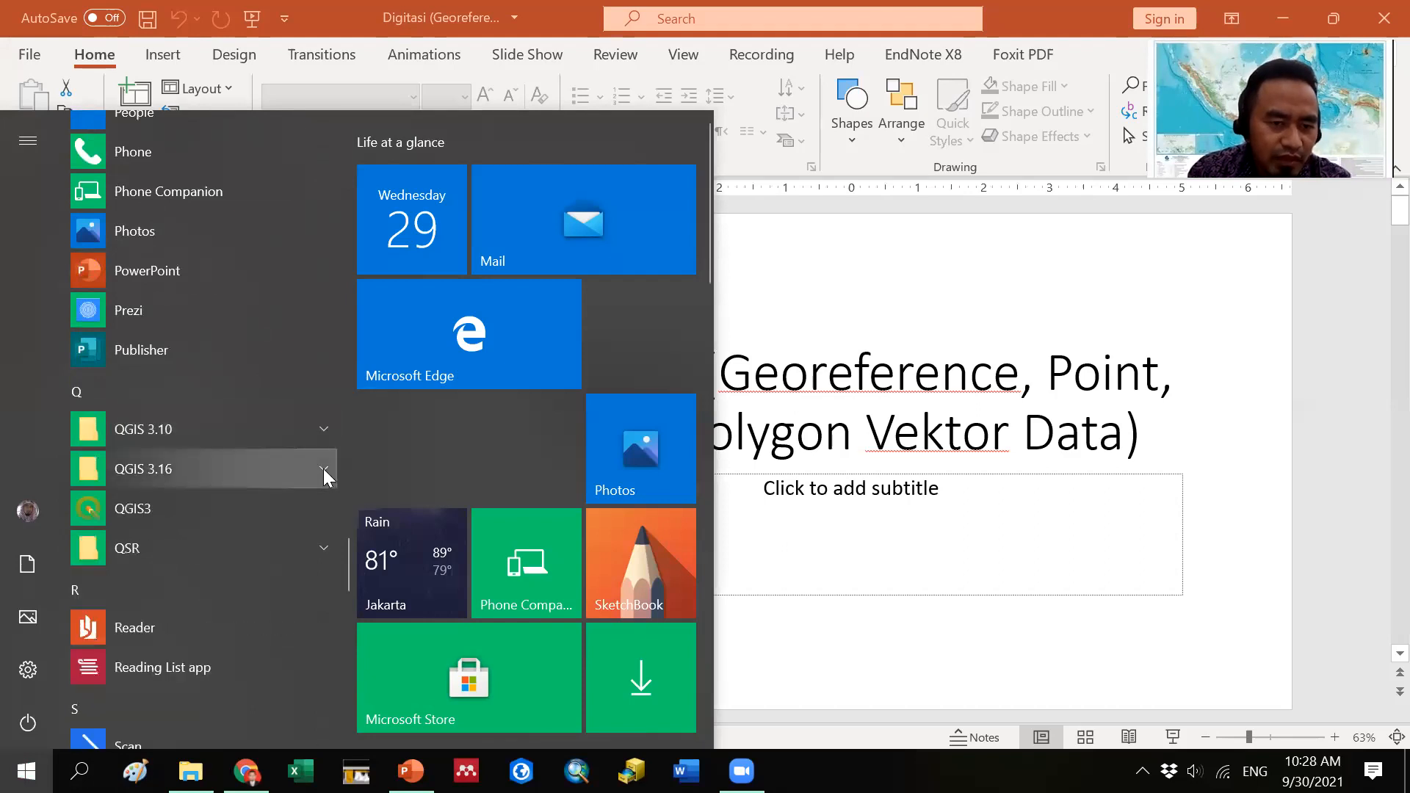
left_click(323, 468)
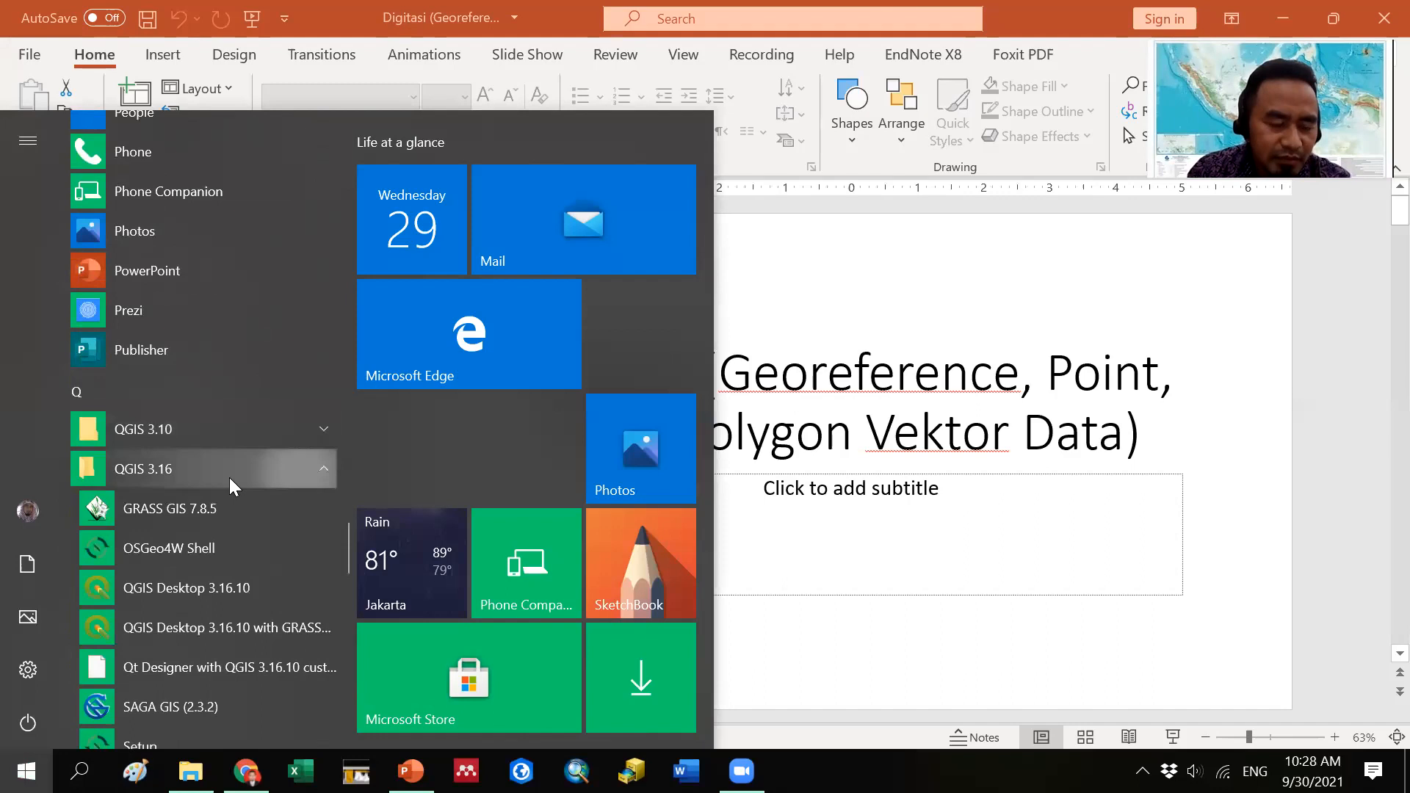
left_click(326, 470)
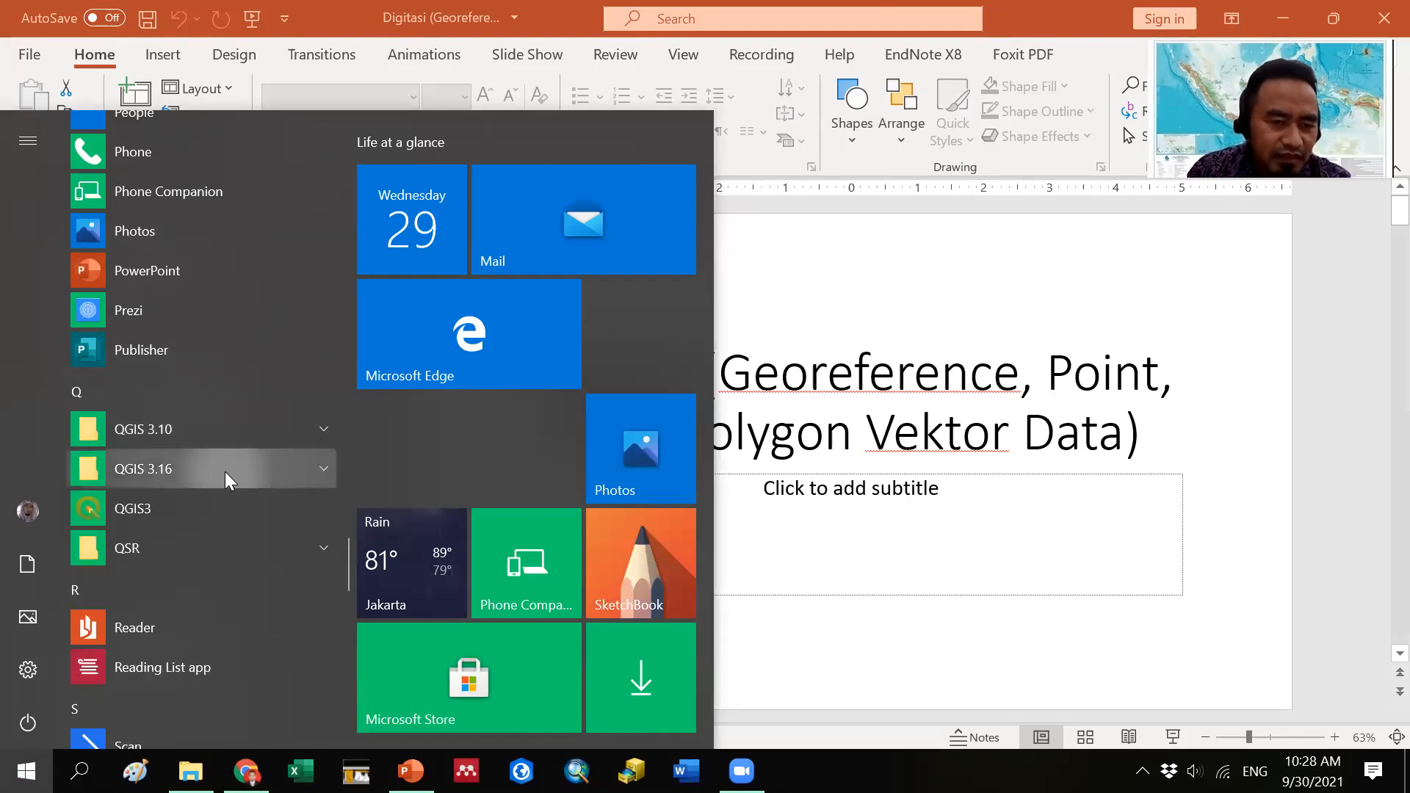
left_click(319, 467)
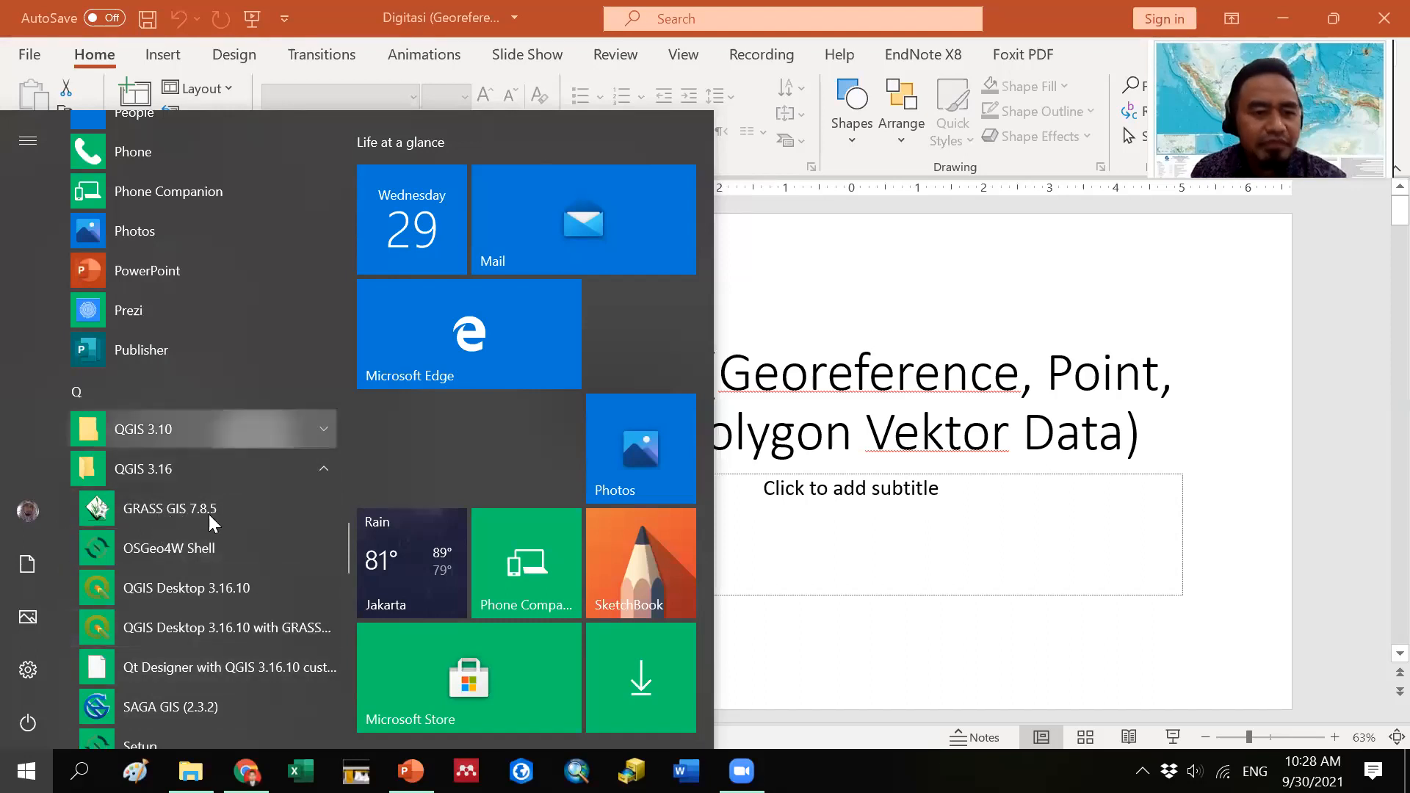
left_click(327, 473)
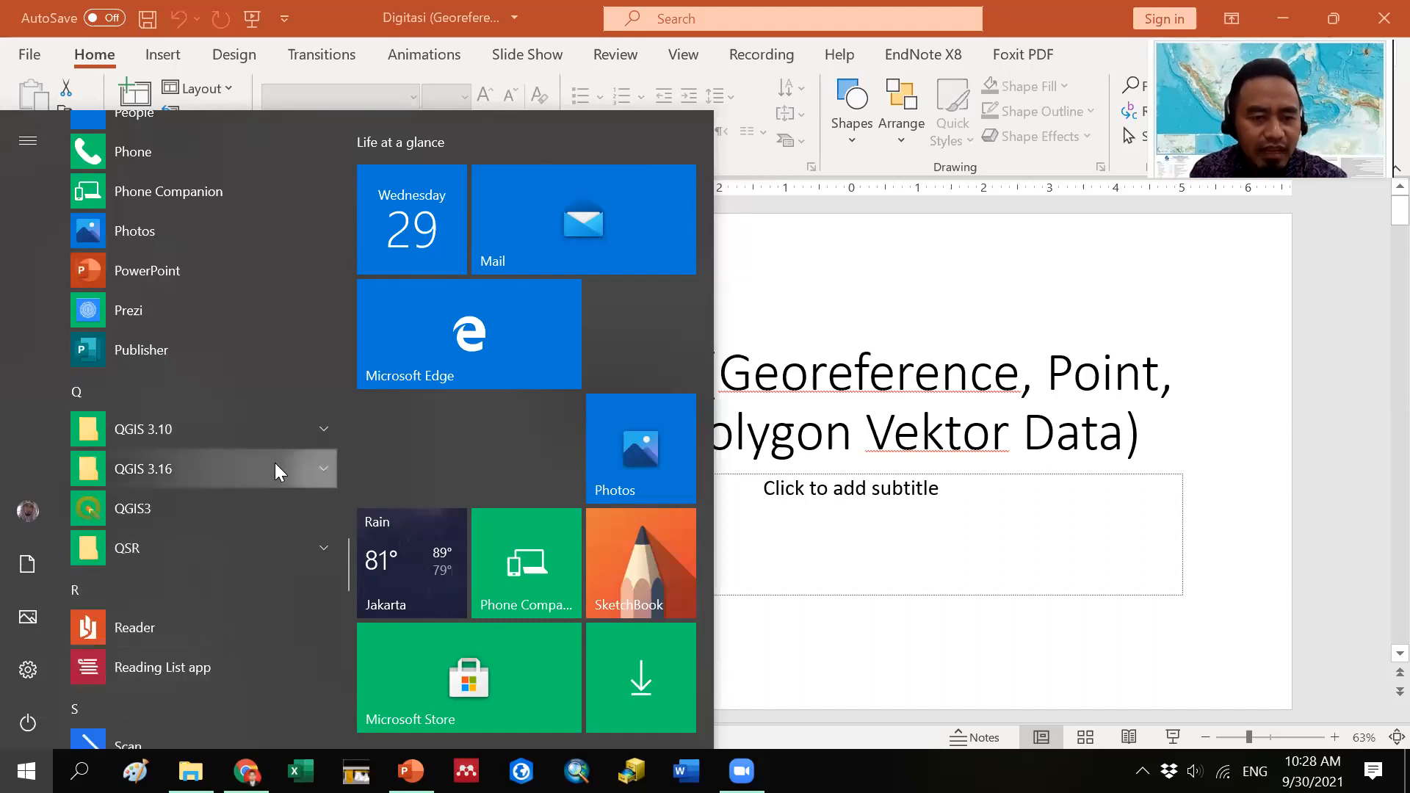
left_click(323, 472)
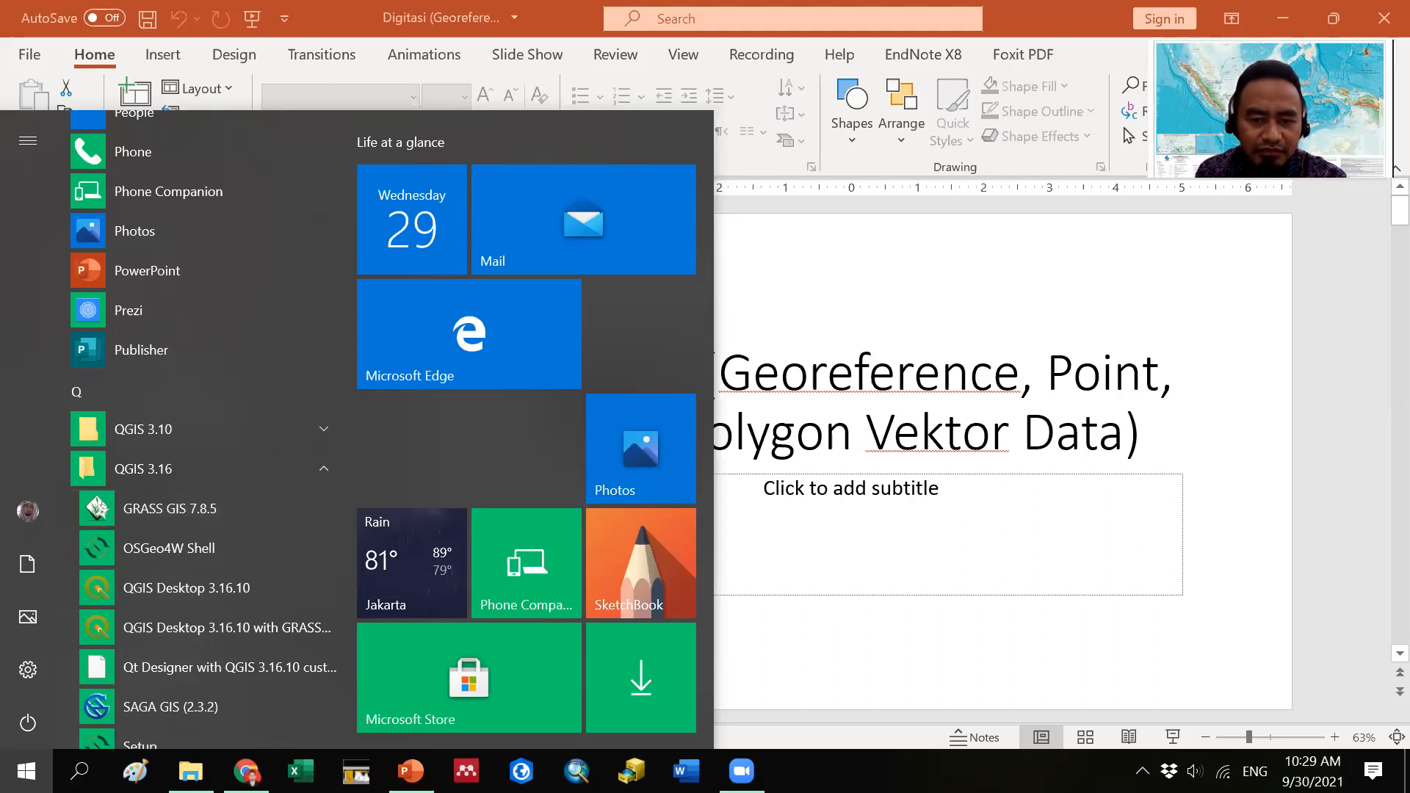
left_click(759, 629)
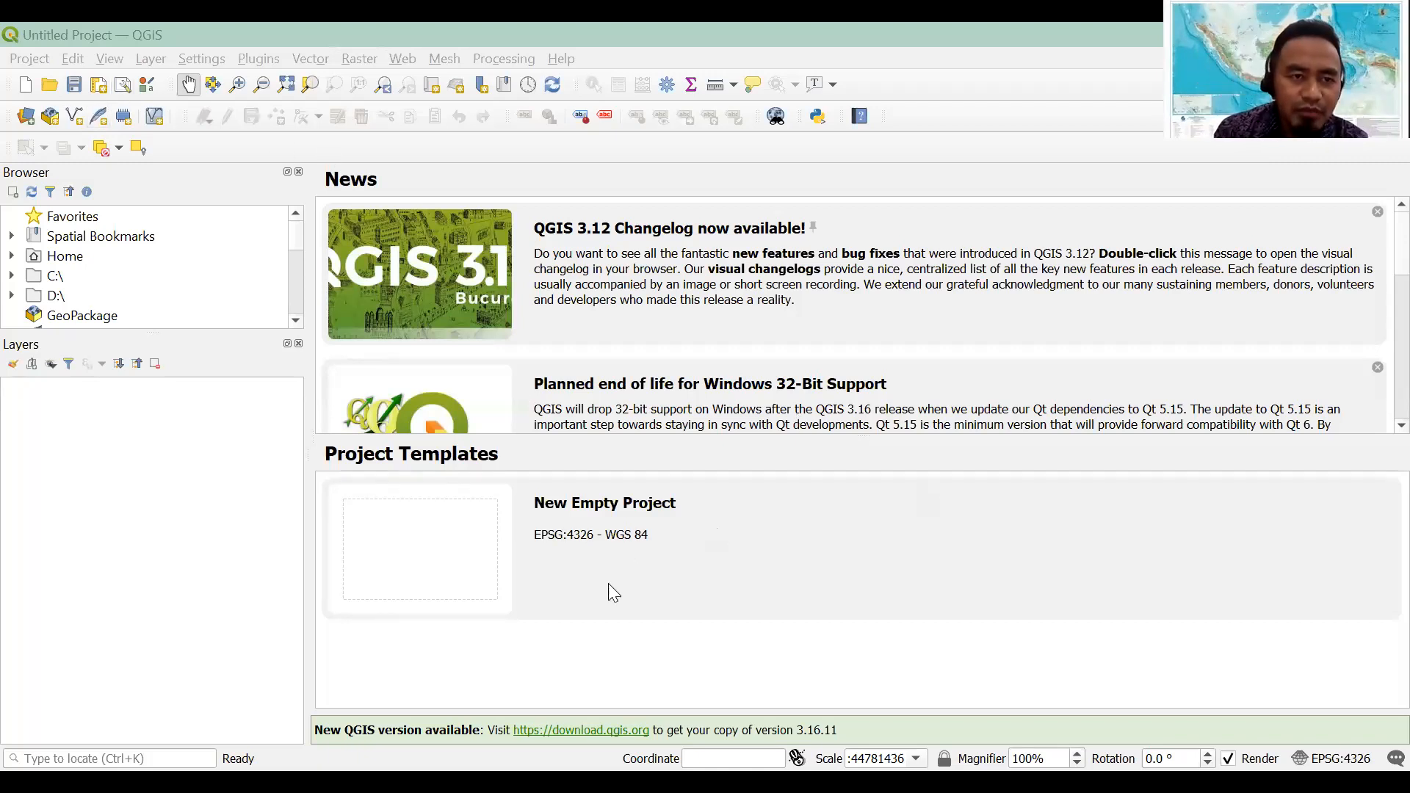
- Switch to QGIS and create a new empty project from the EPSG:4326 - WGS 84 template
double_click(503, 519)
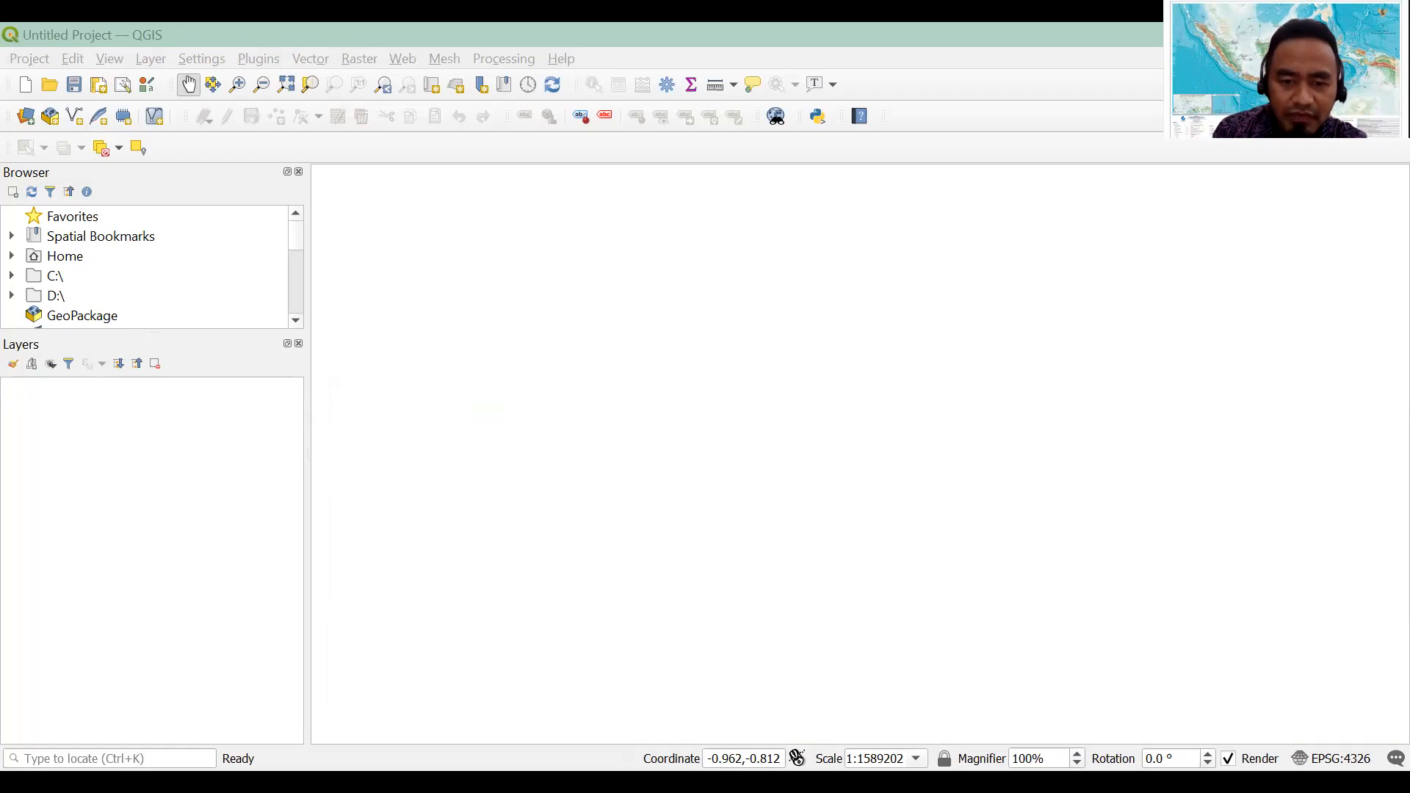
left_click(285, 428)
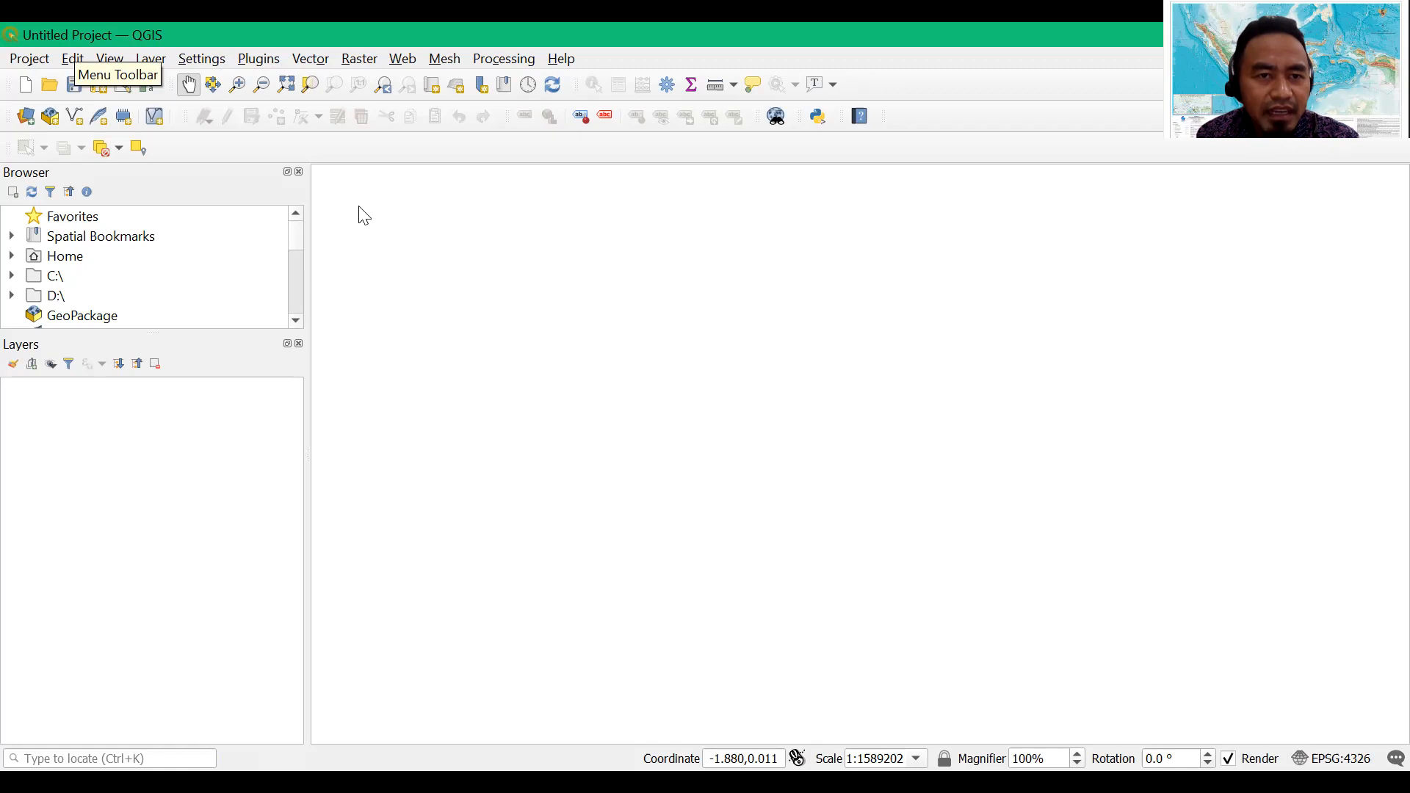
- Check the available raster tools for the Georeferencer and open the plugin manager
left_click(359, 60)
mouse_move(361, 204)
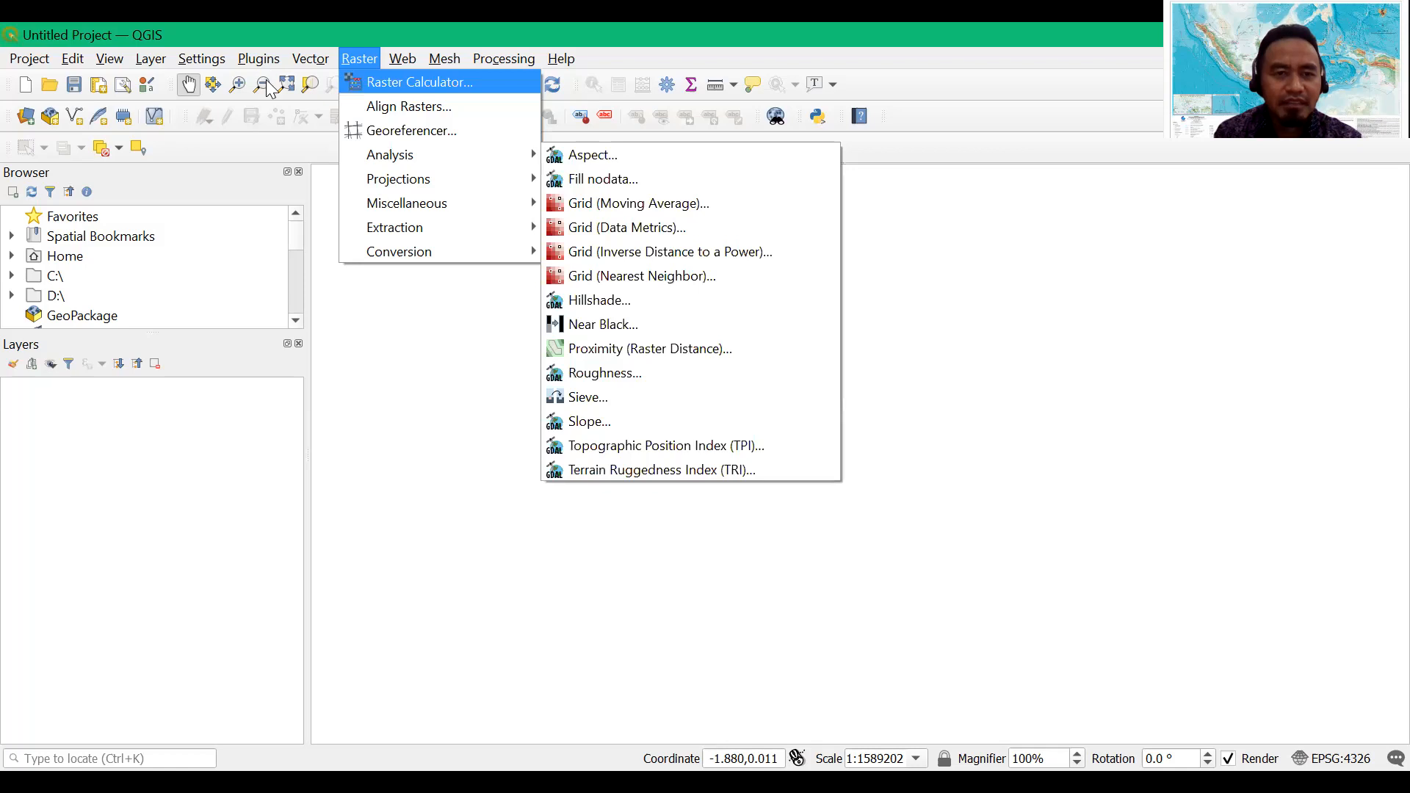
mouse_move(260, 61)
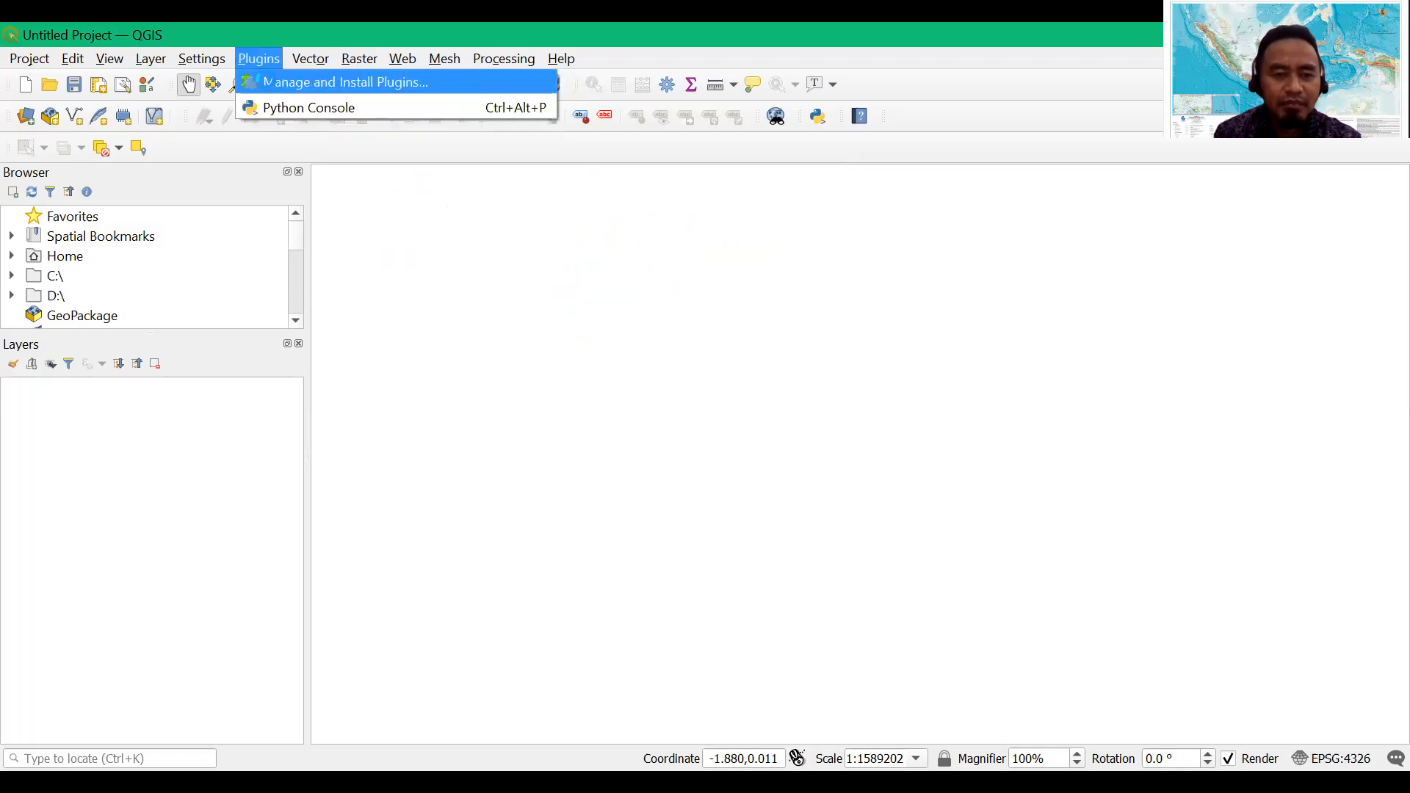
left_click(265, 82)
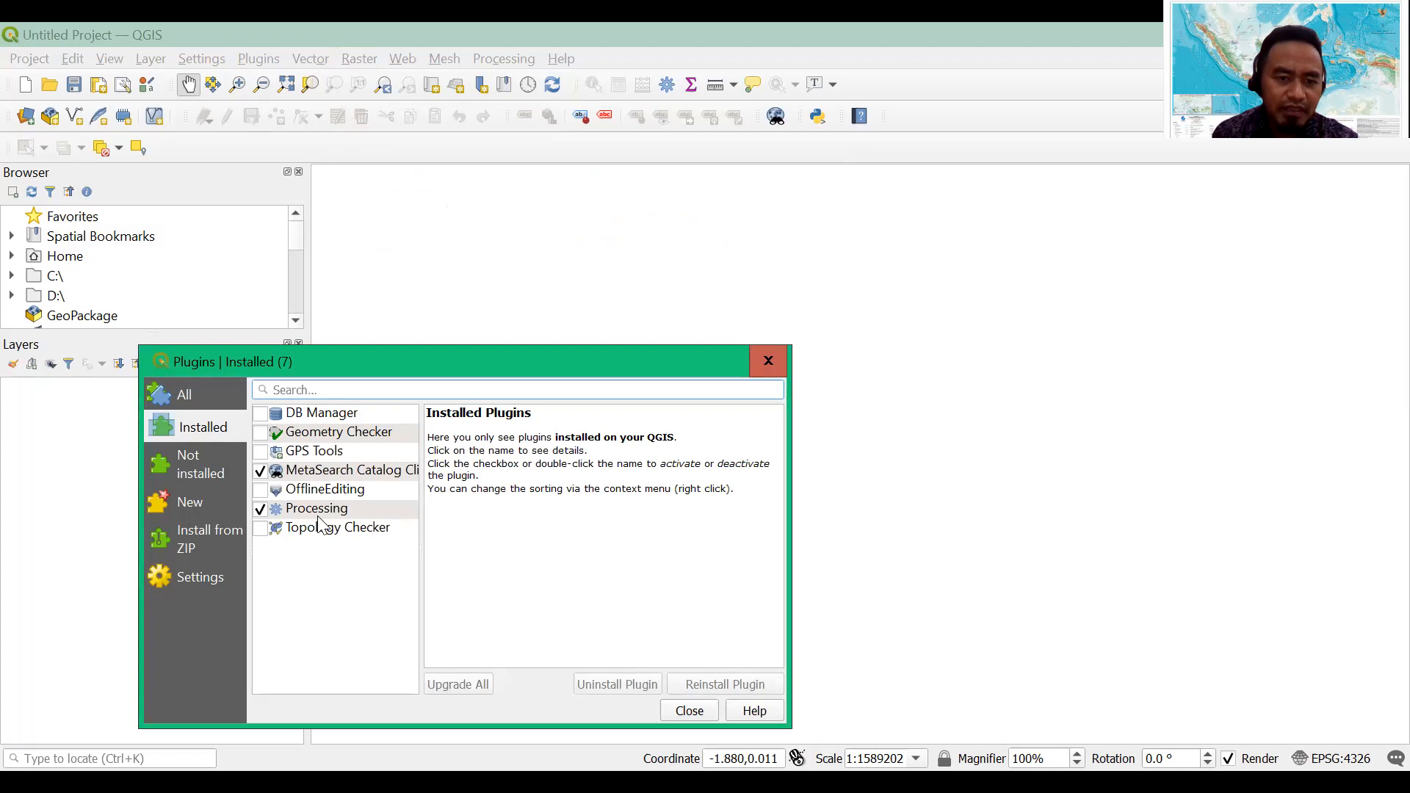
- Search the plugins that are not installed for "georeference"
left_click(205, 479)
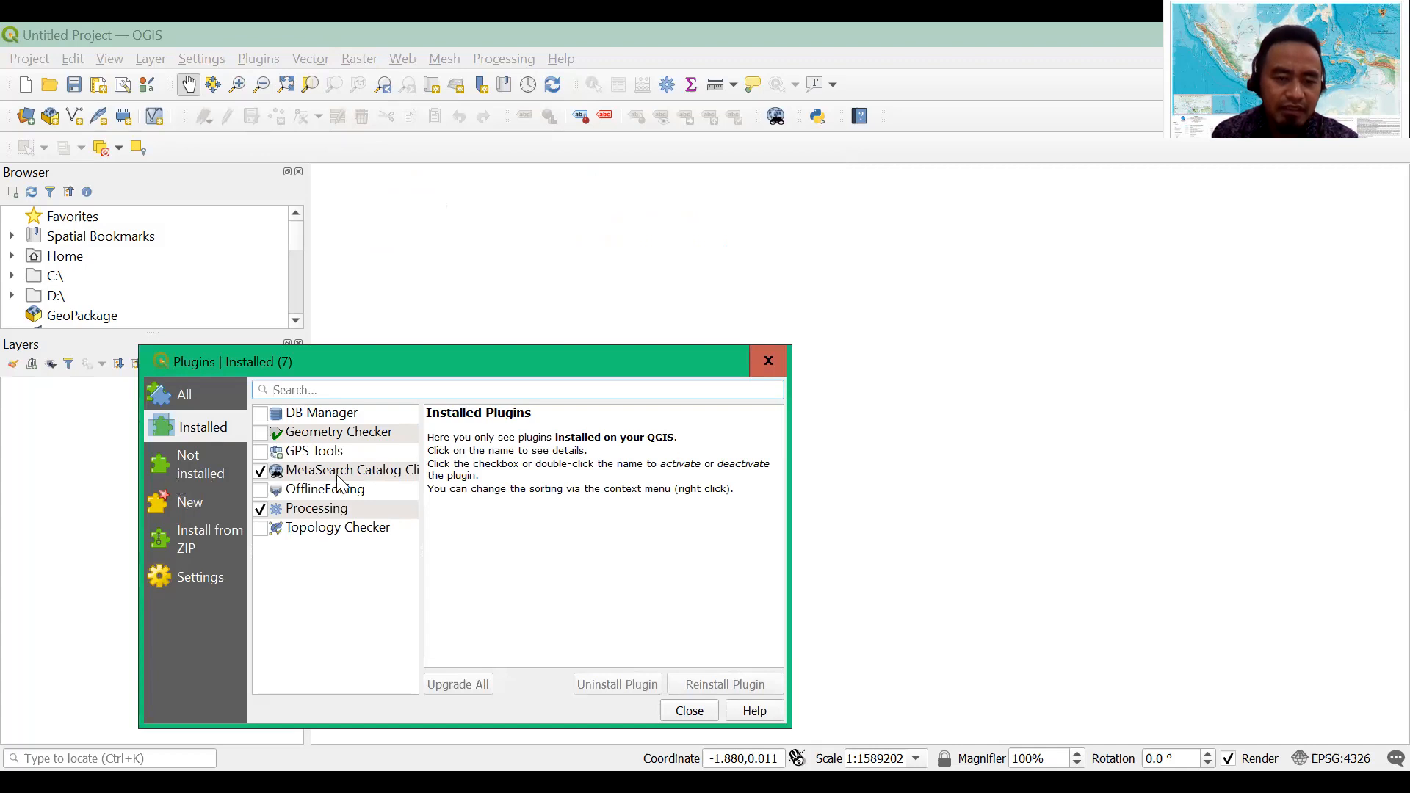
scroll(330, 505, "down", 3)
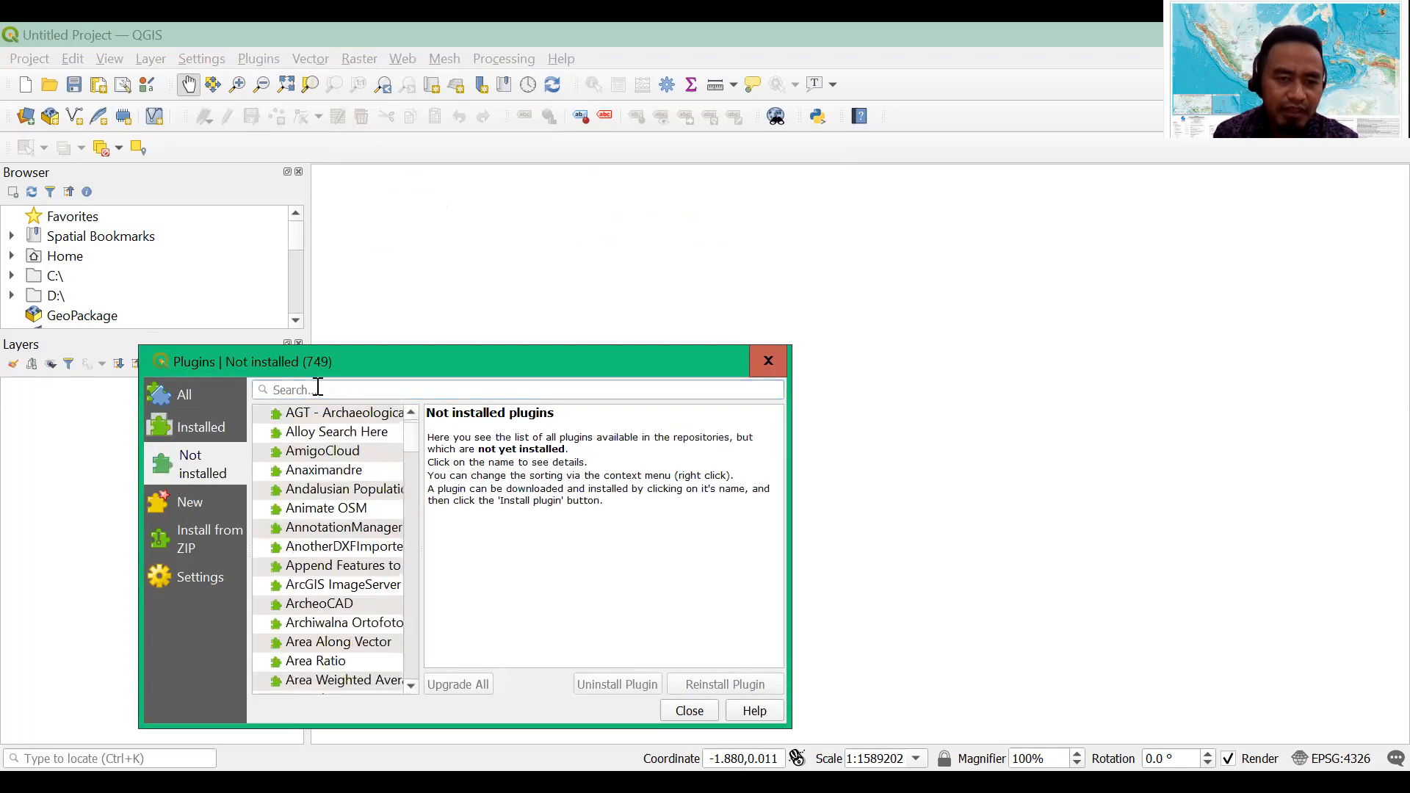
left_click(318, 387)
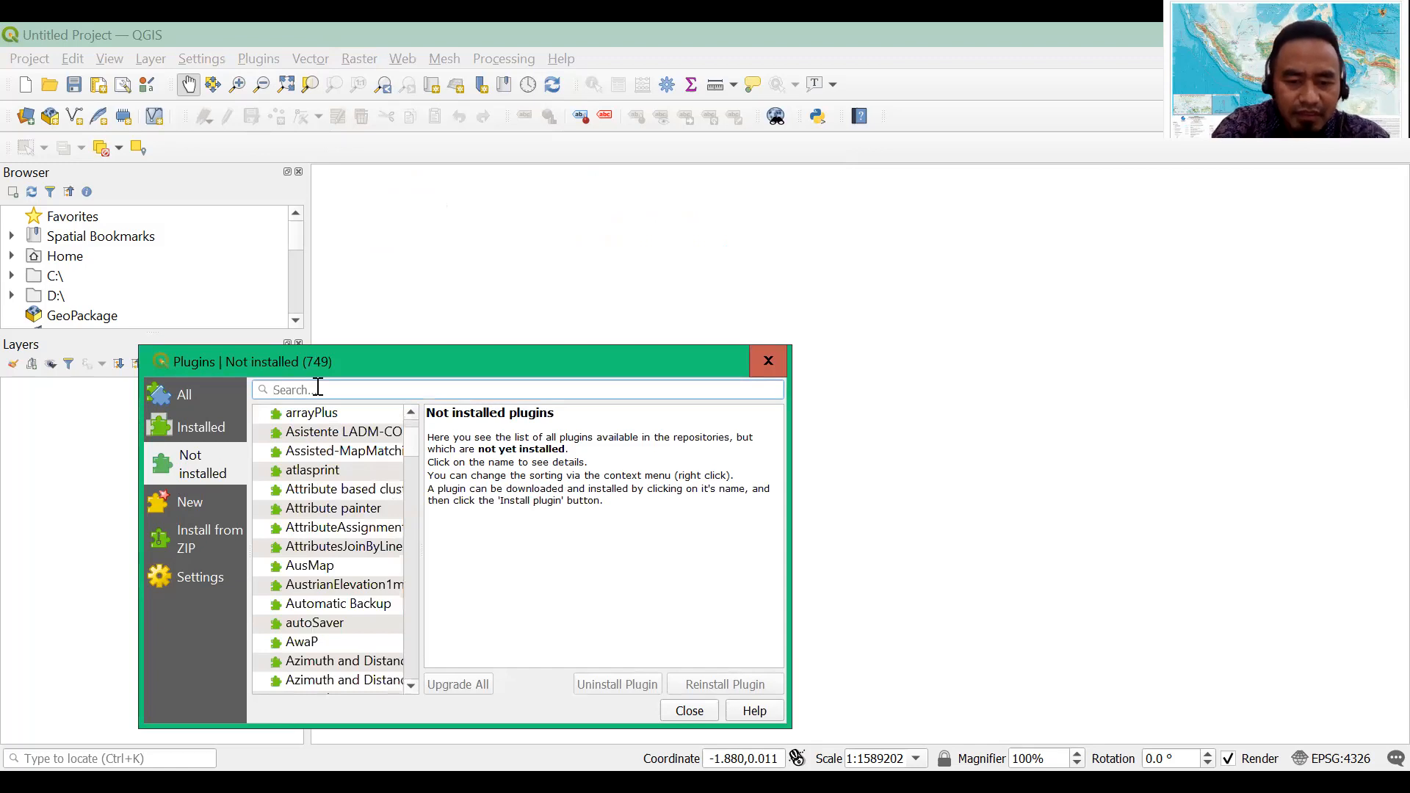
type("georefre")
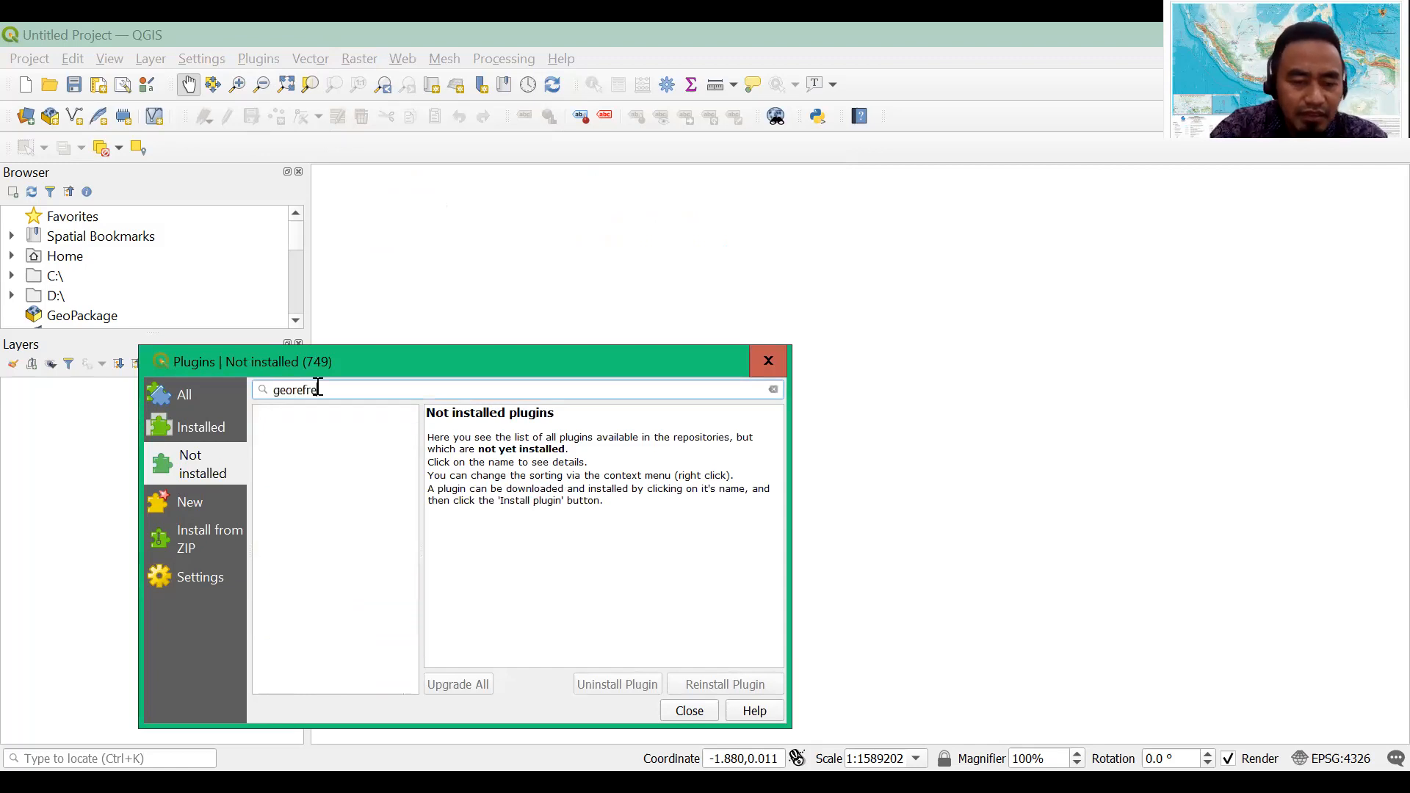
key("BackSpace")
key("BackSpace")
key("BackSpace")
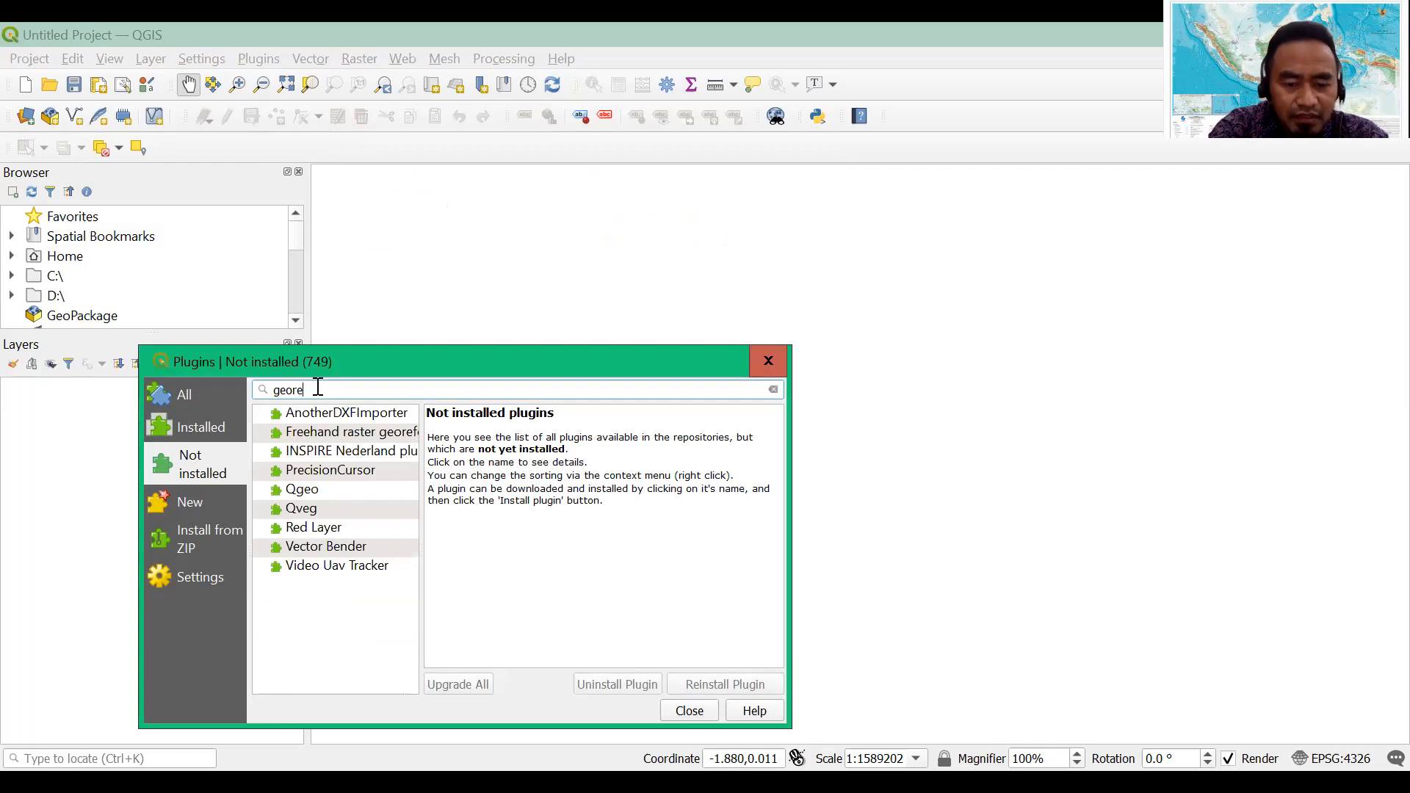
type("ference")
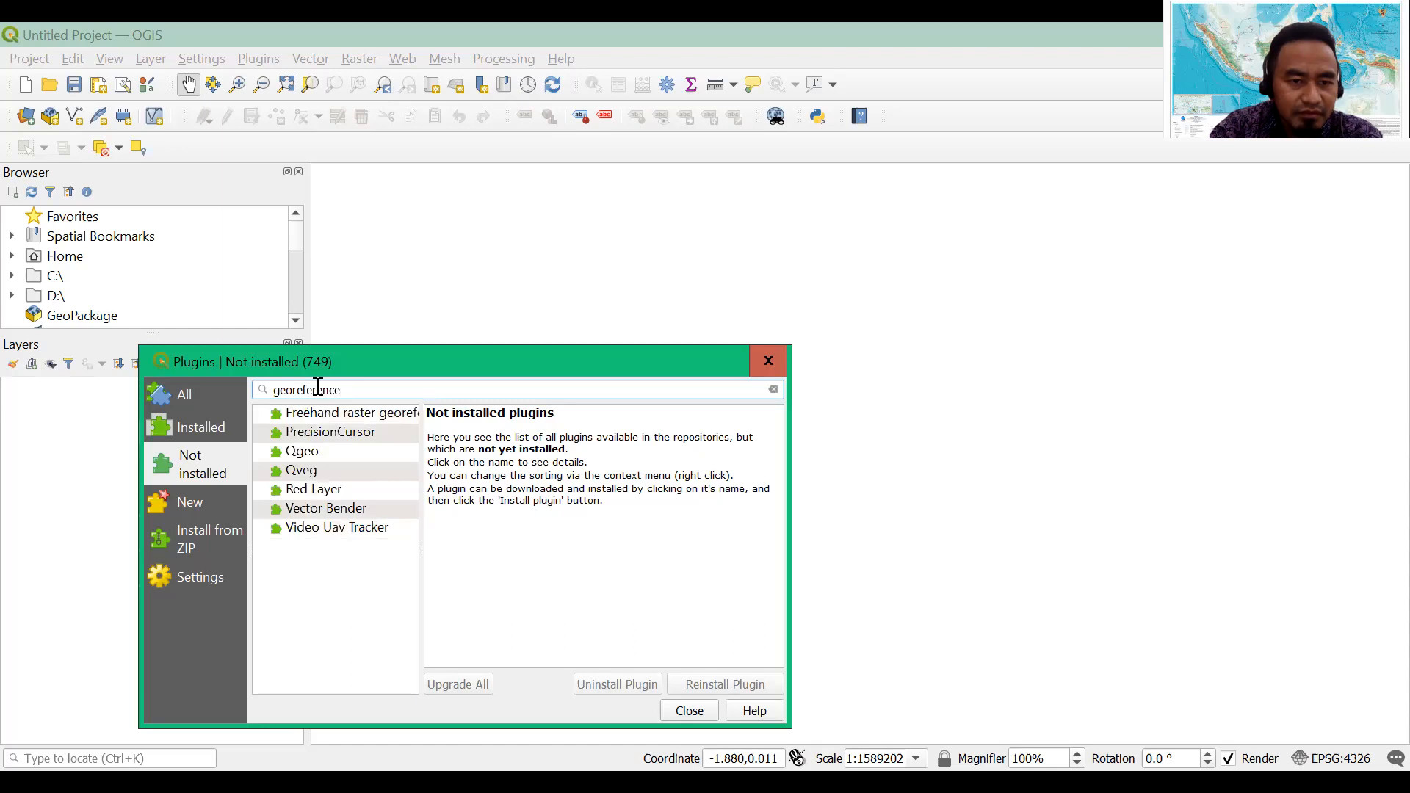
- Look for "georeference" among the installed plugins and among all plugins
left_click(196, 436)
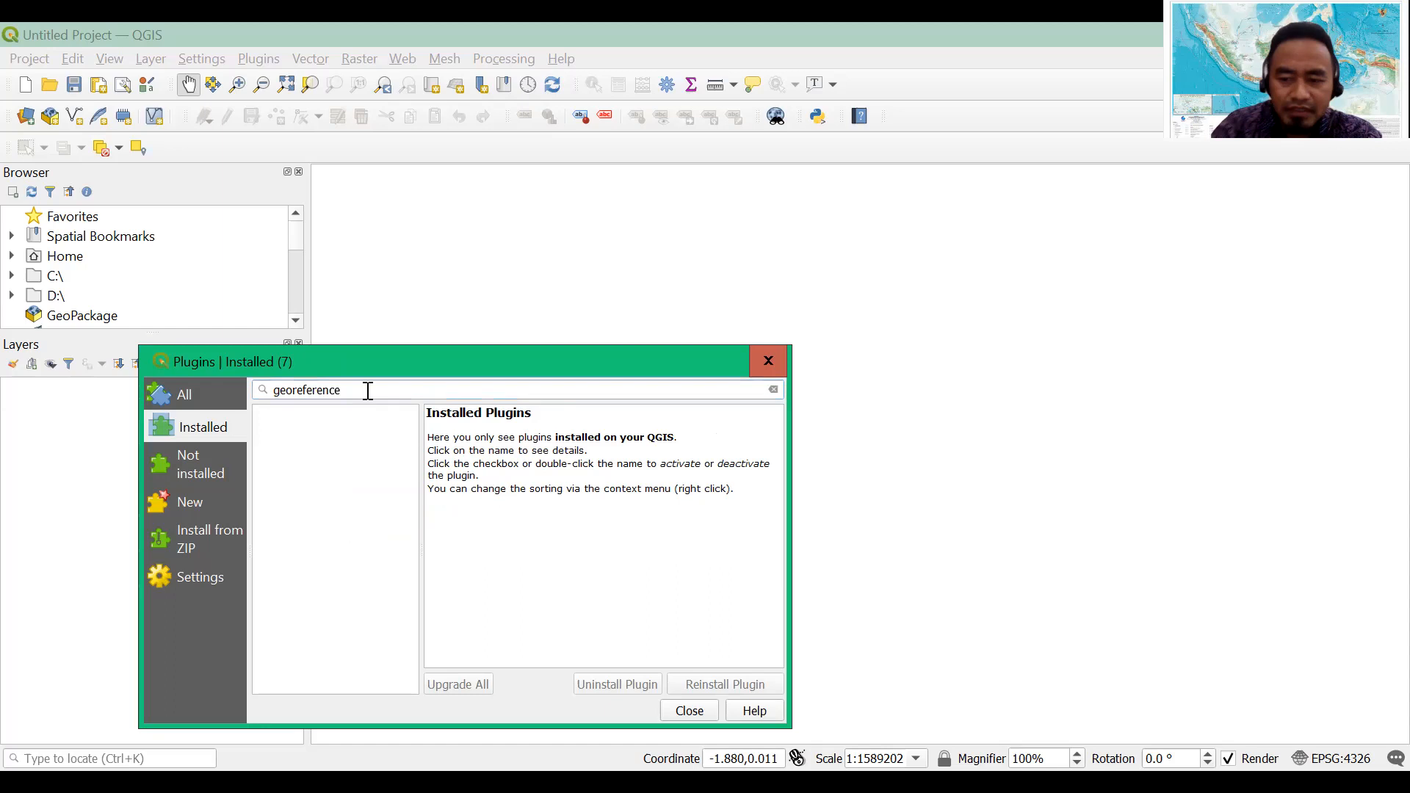
left_click(188, 397)
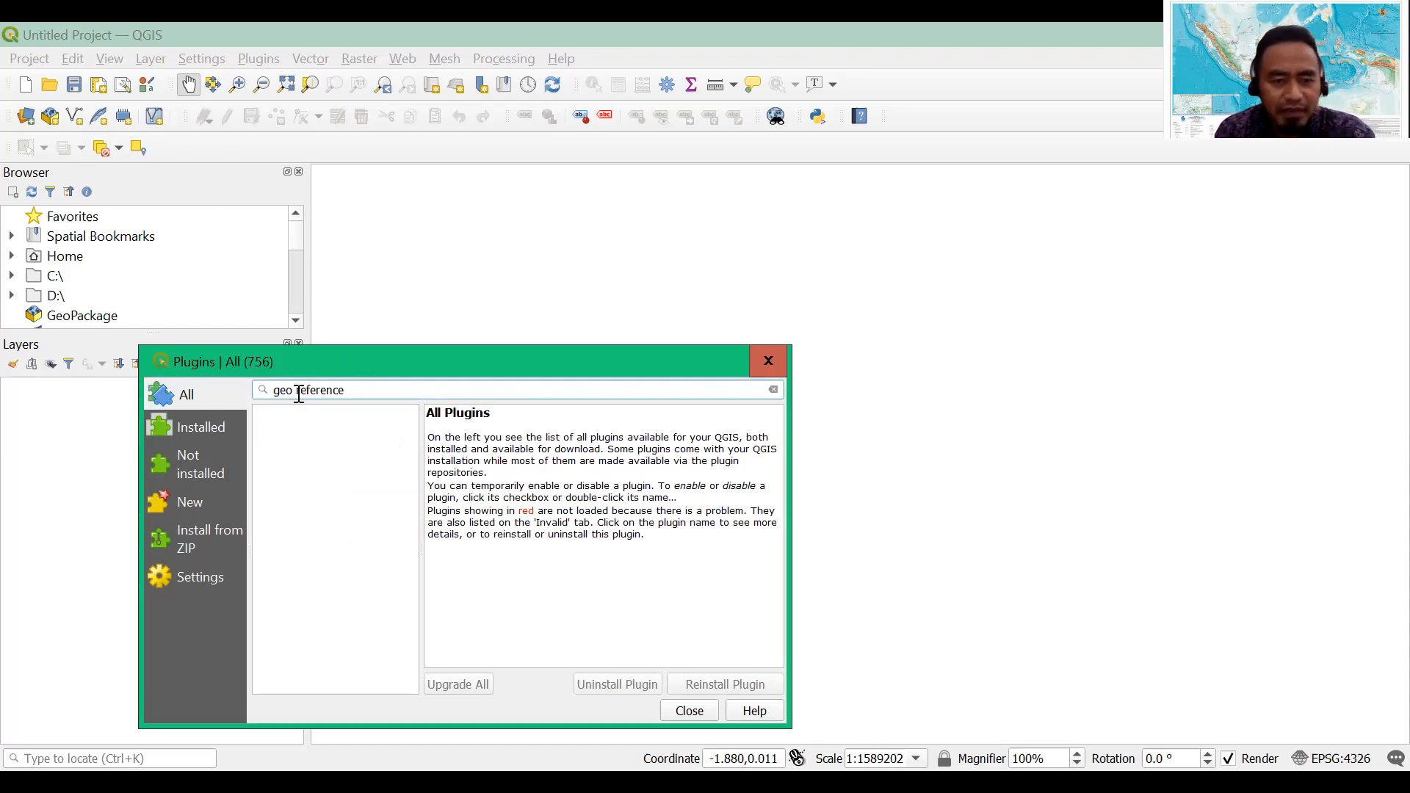
key("BackSpace")
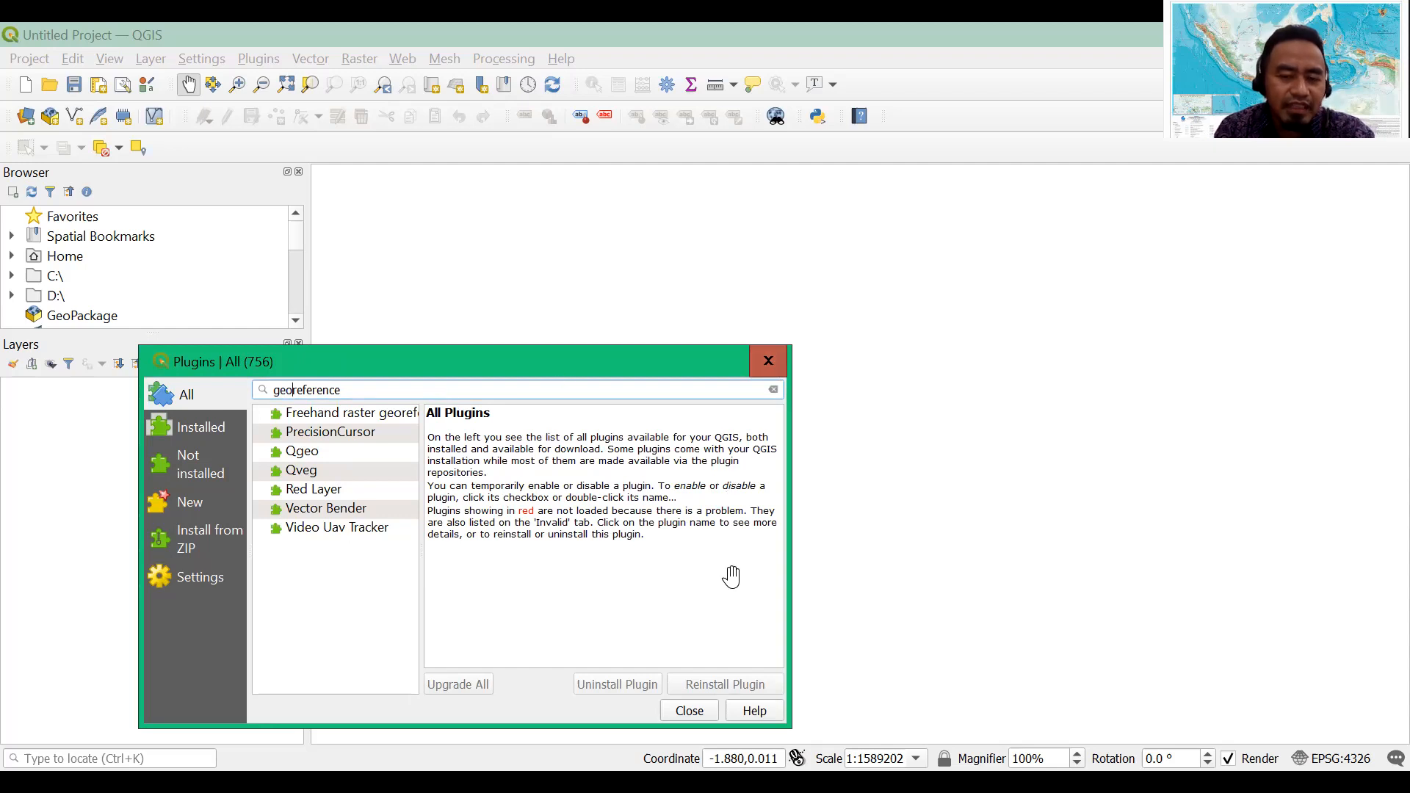
- Close the plugin manager and open the Georeferencer
key("Escape")
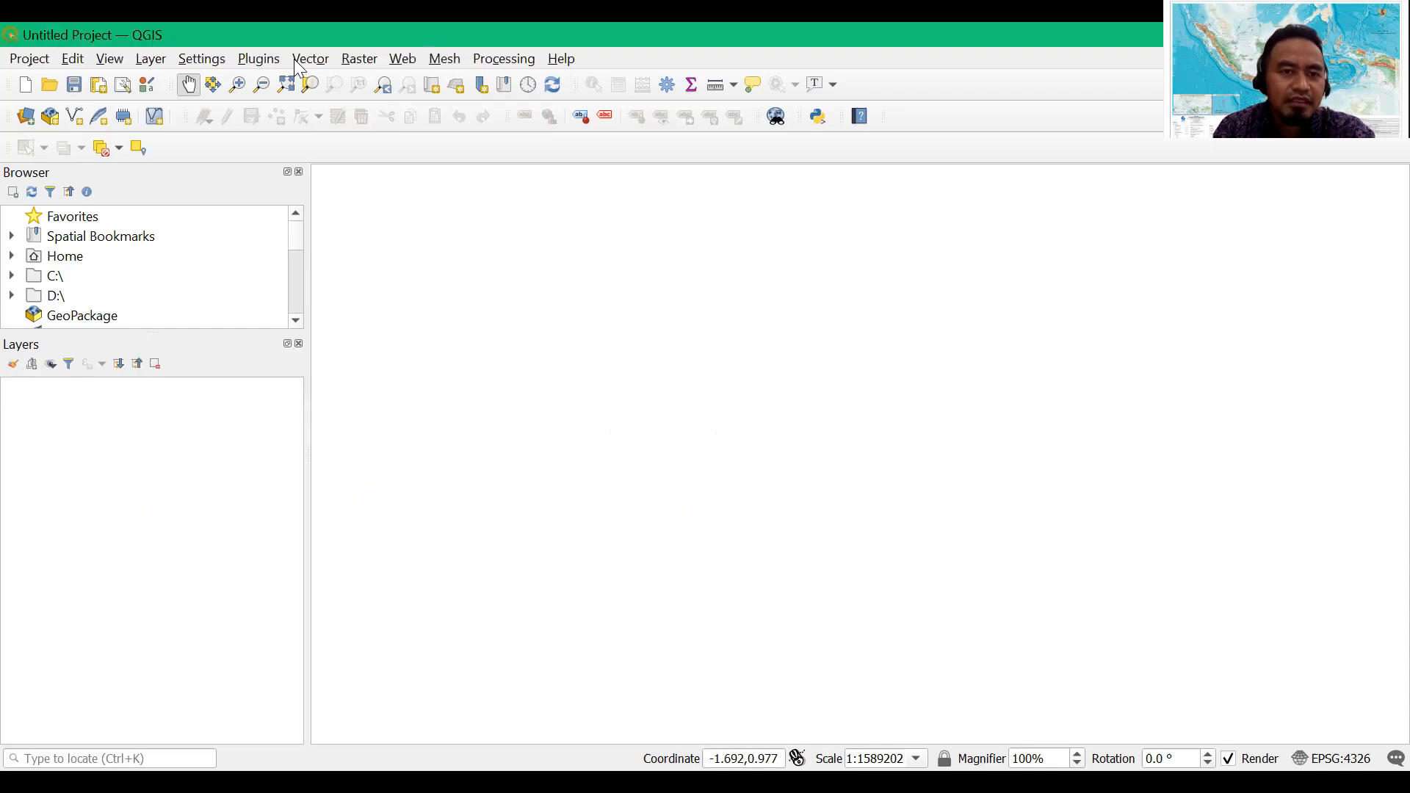
left_click(361, 62)
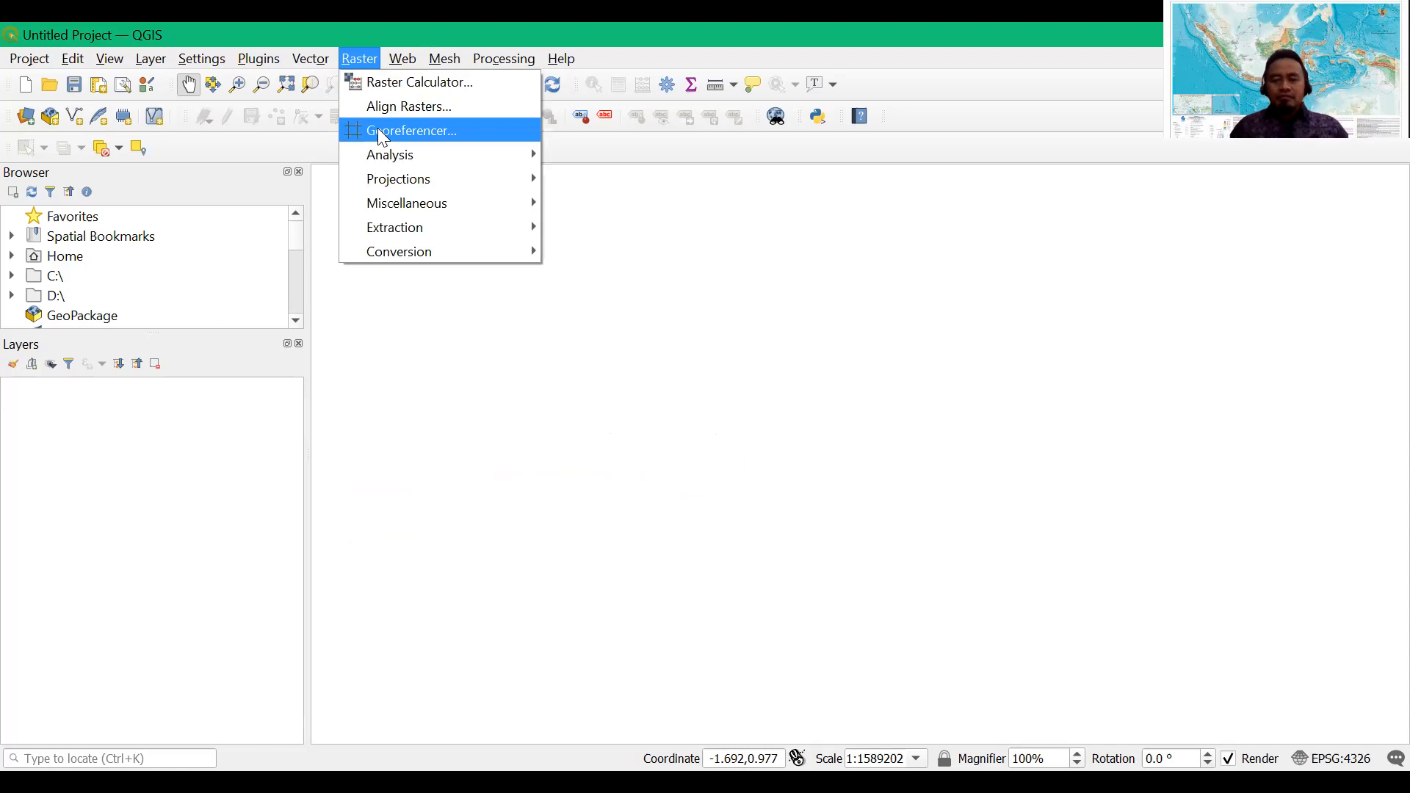
left_click(378, 131)
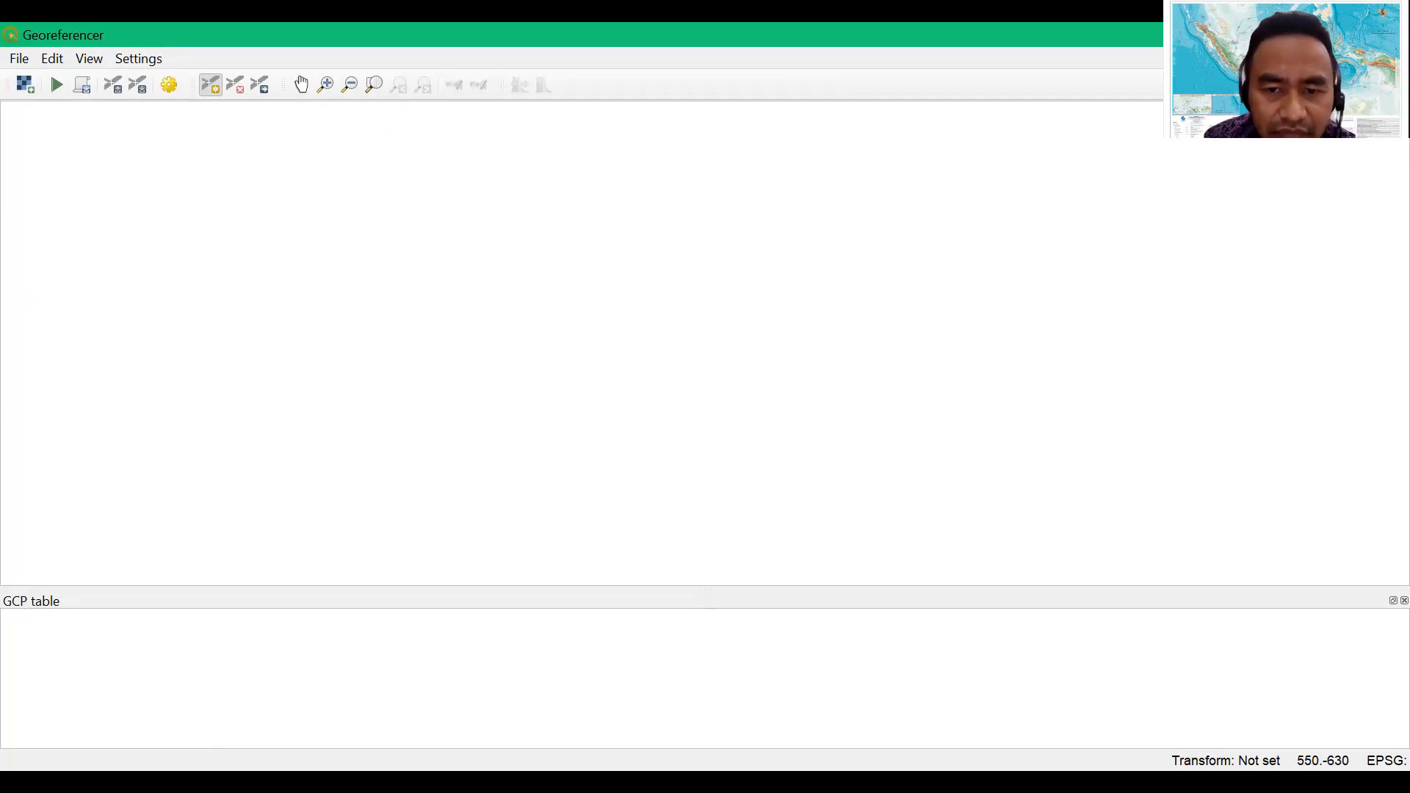
key("alt+Tab")
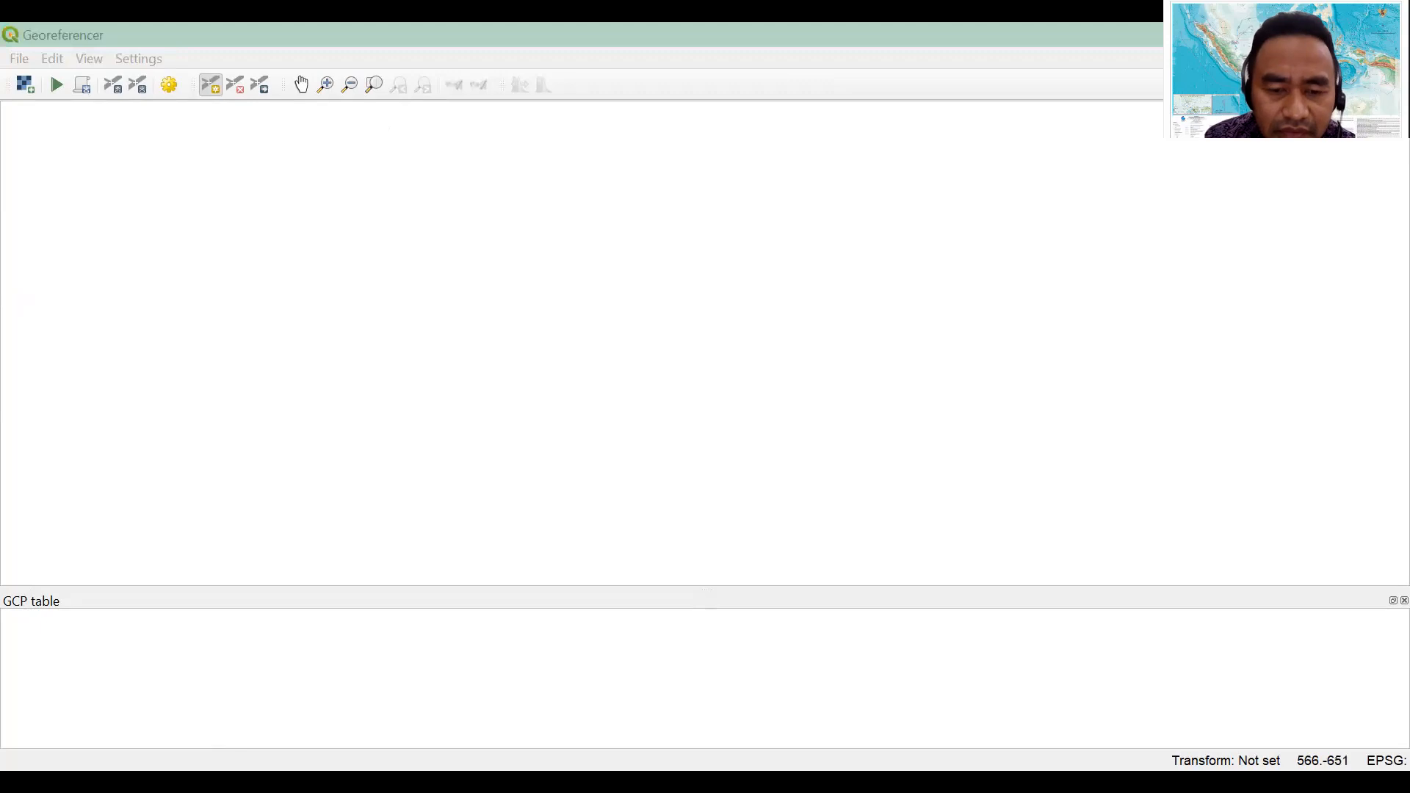
- Load the raster Peta_NKRI_Skala_5000000_03102017.jpg from the 4_Digitasi_Q folder inside 5_Aplikasi Komputer into the Georeferencer
left_click(20, 56)
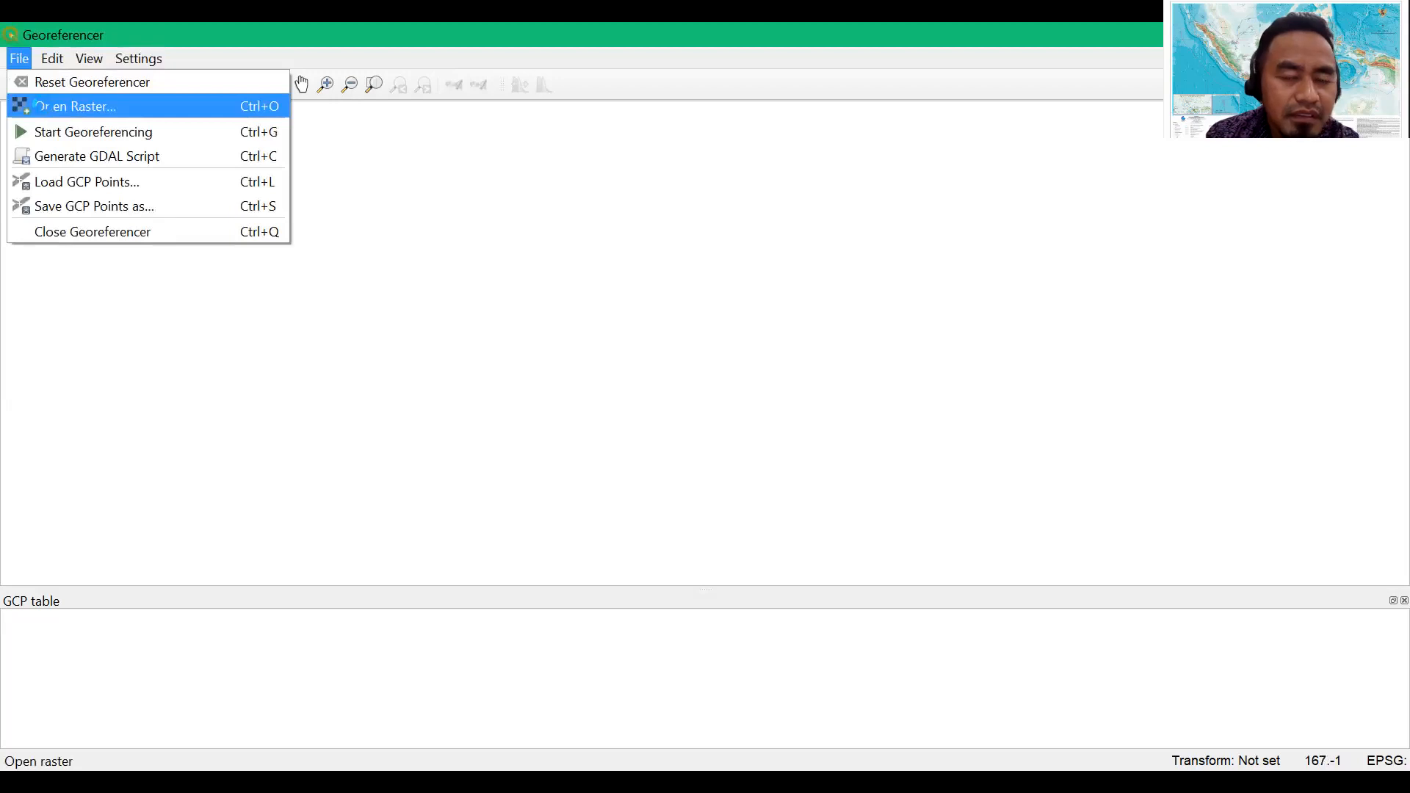
left_click(44, 106)
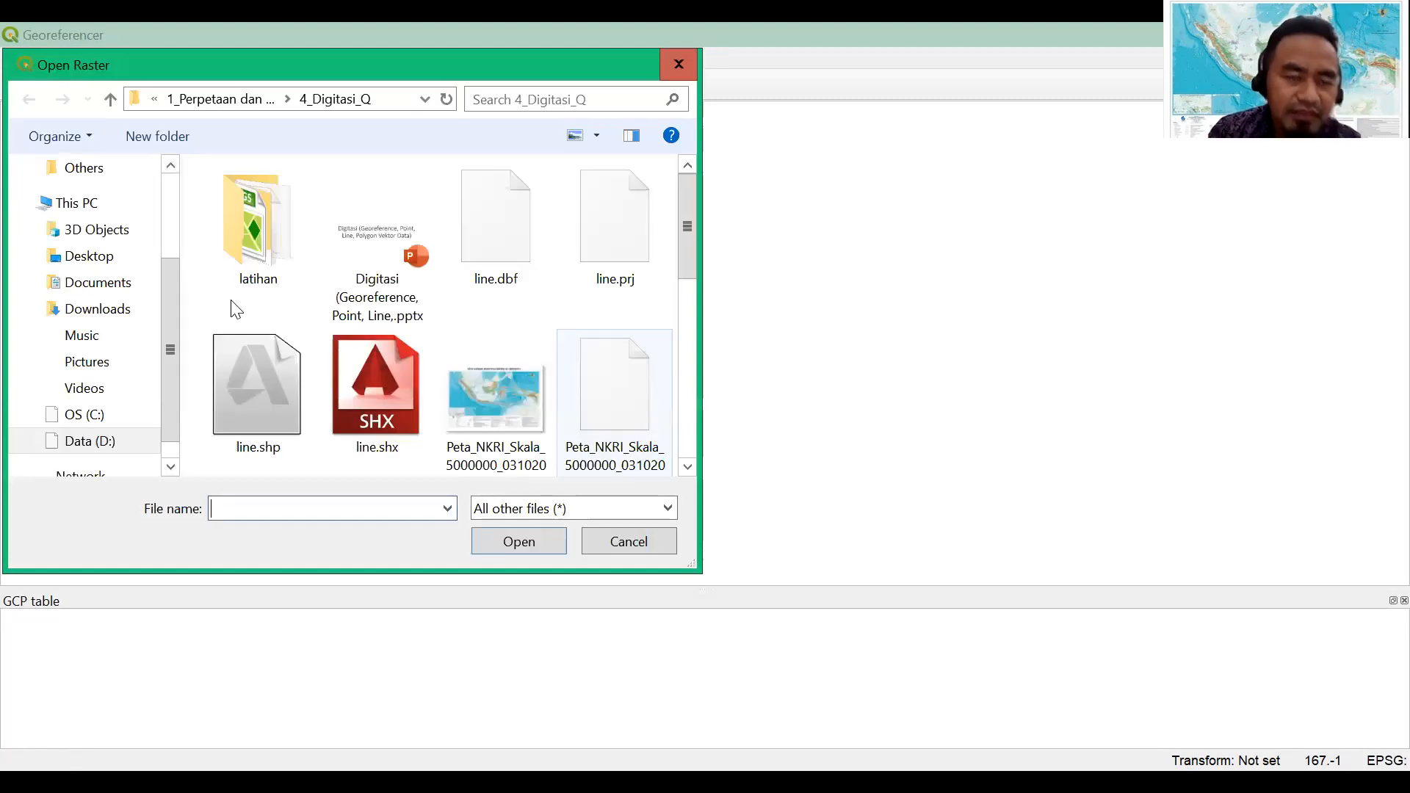
left_click(107, 99)
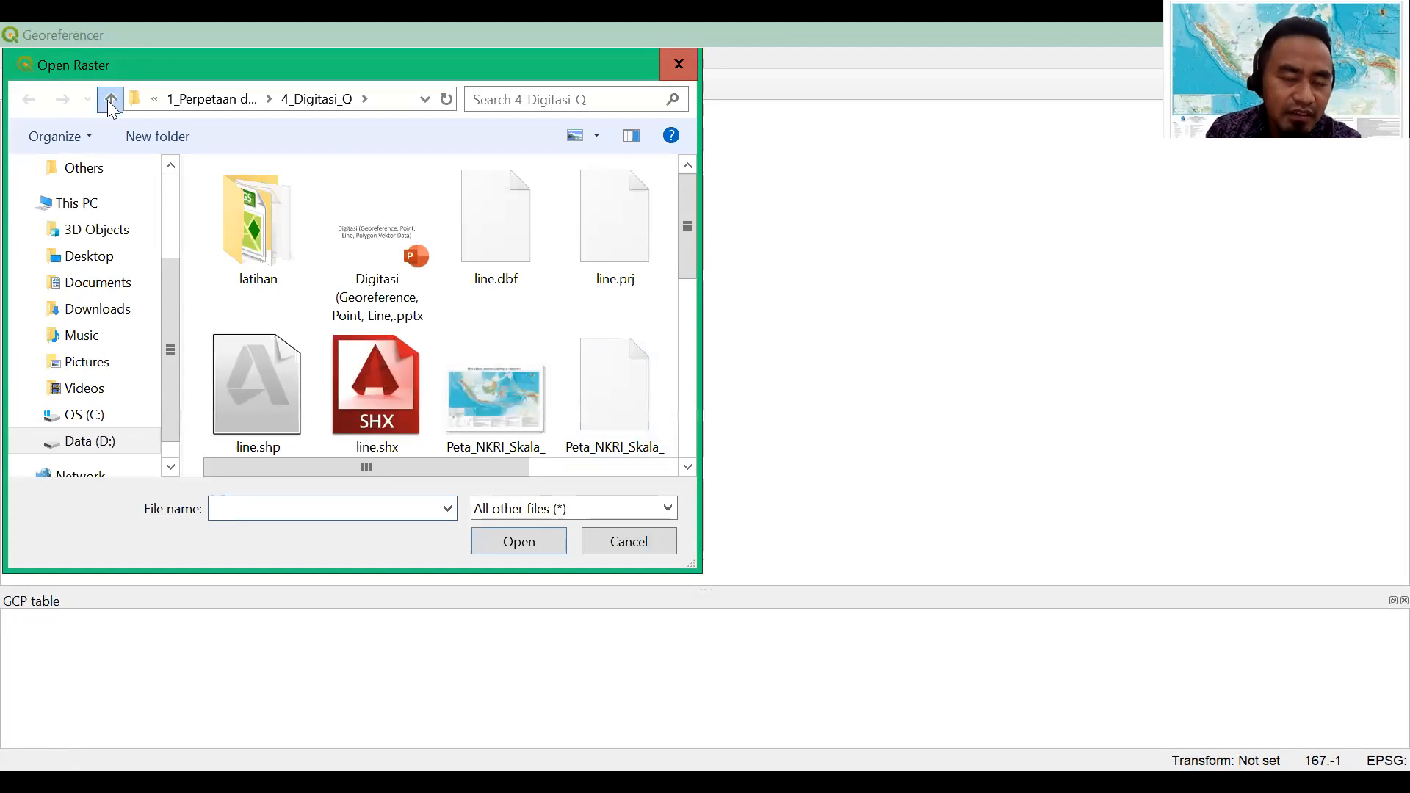
left_click(110, 99)
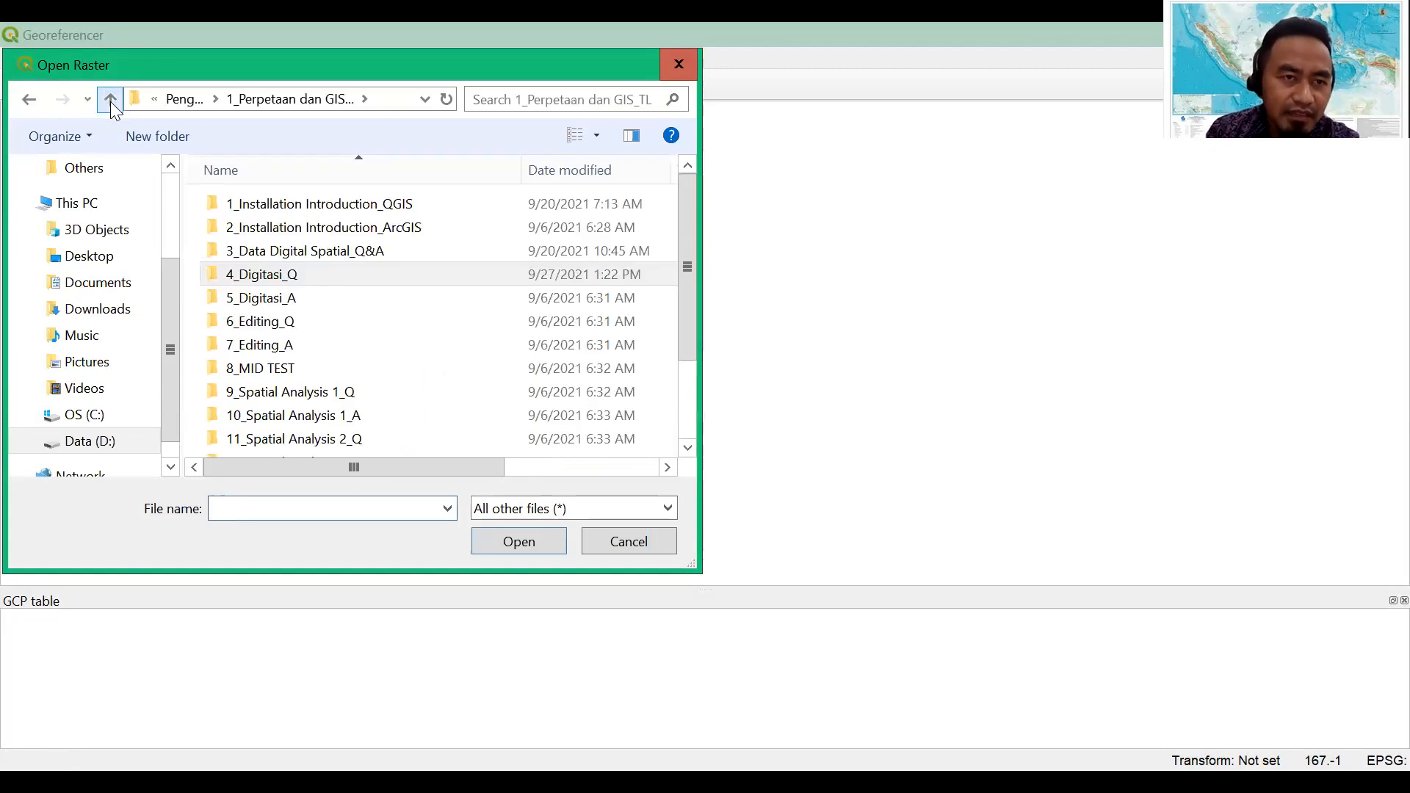
left_click(110, 101)
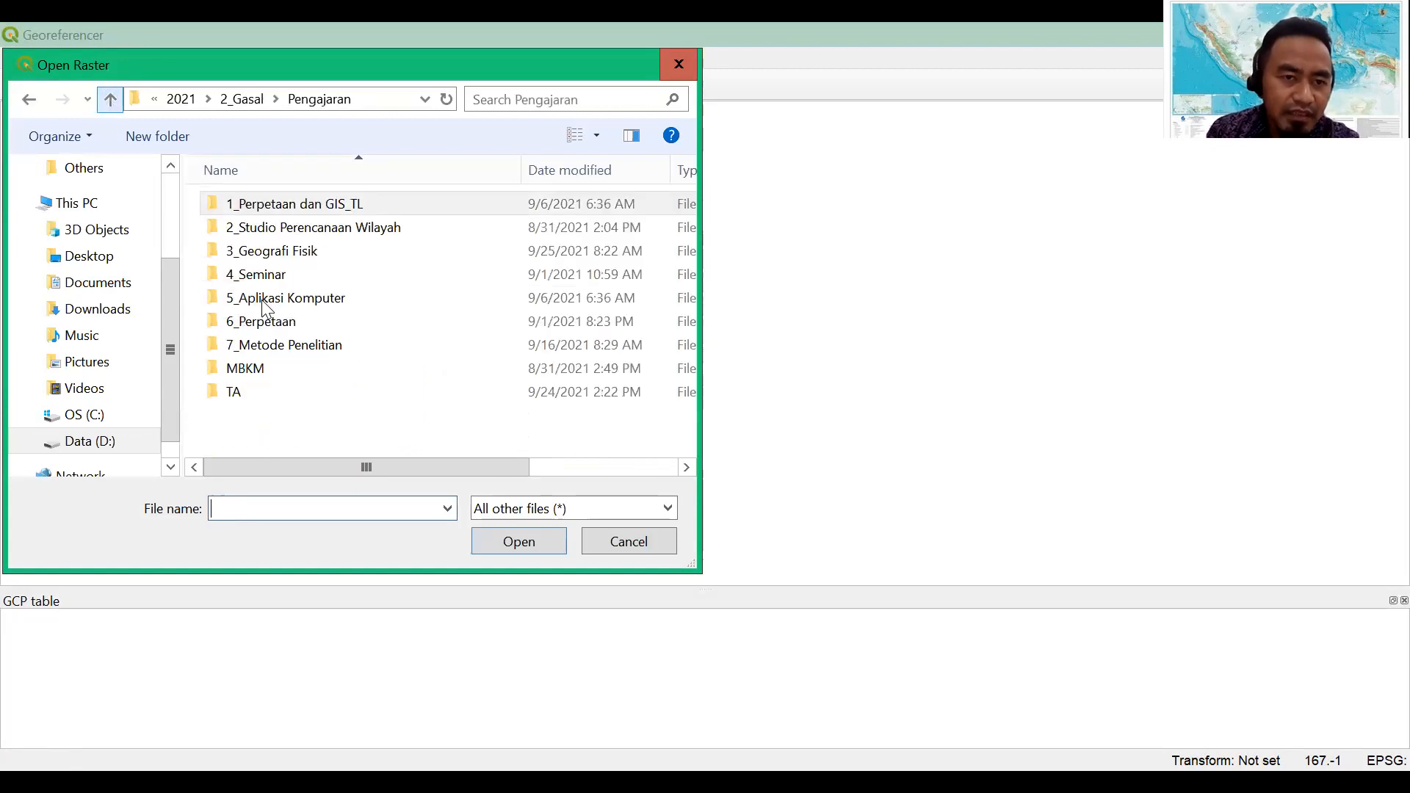
left_click(262, 299)
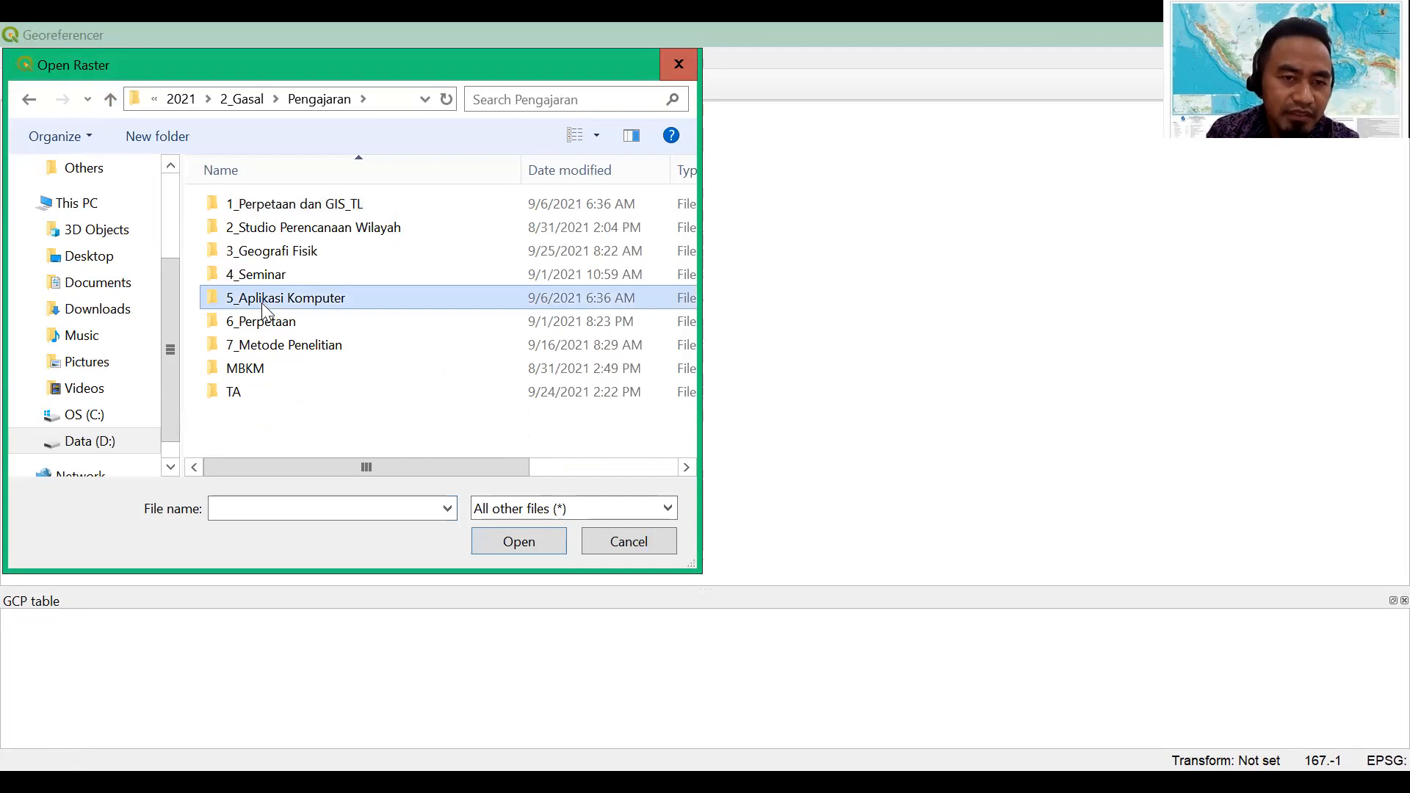
double_click(262, 299)
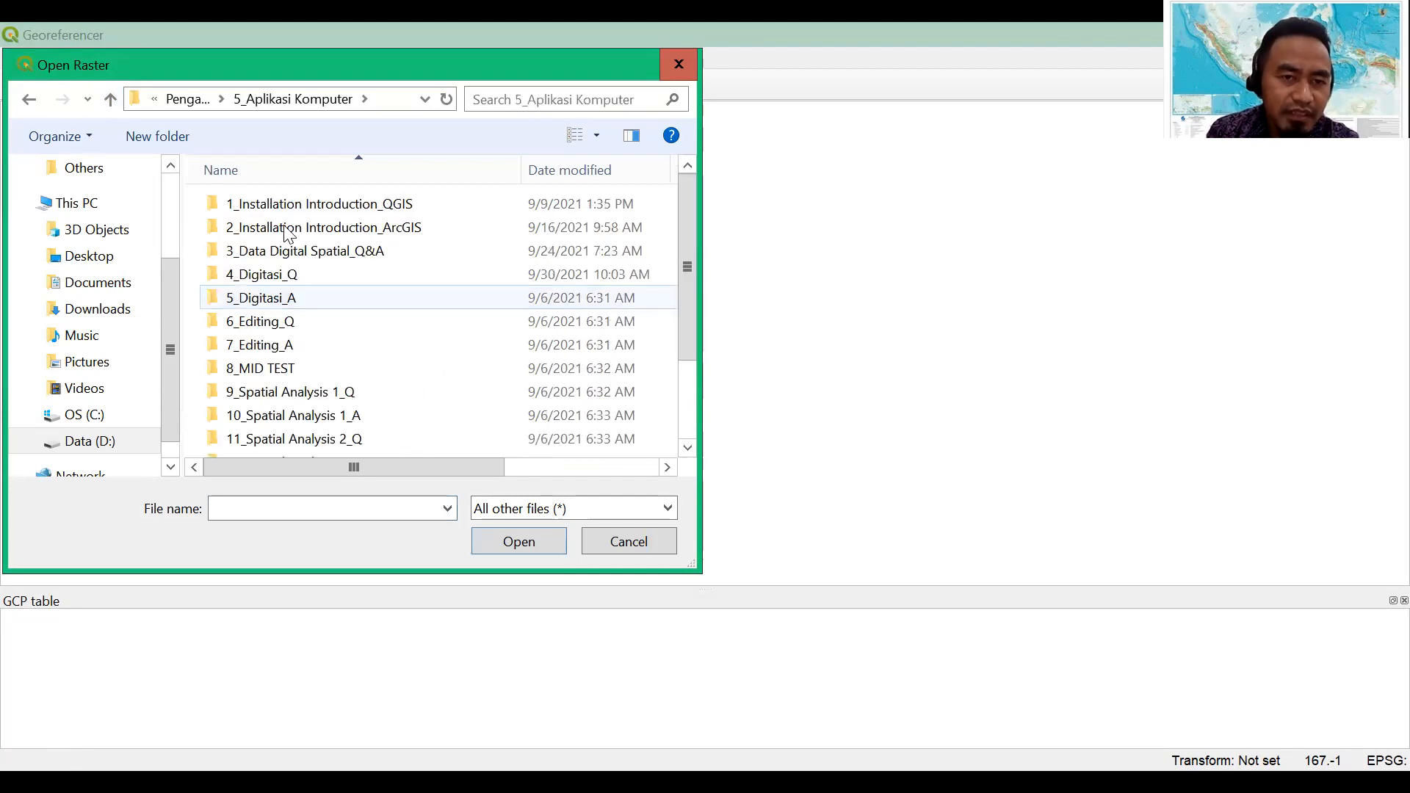
left_click(292, 274)
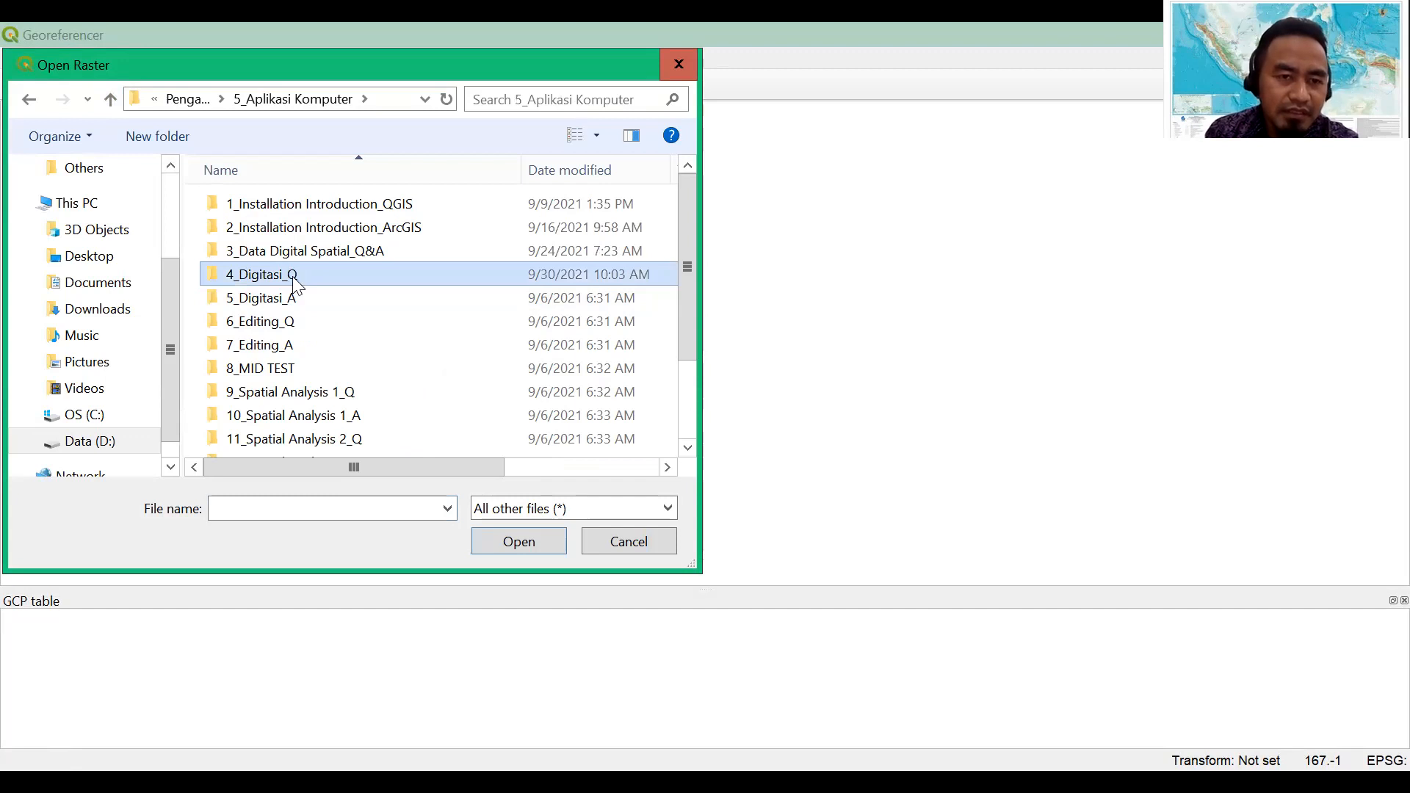
double_click(395, 280)
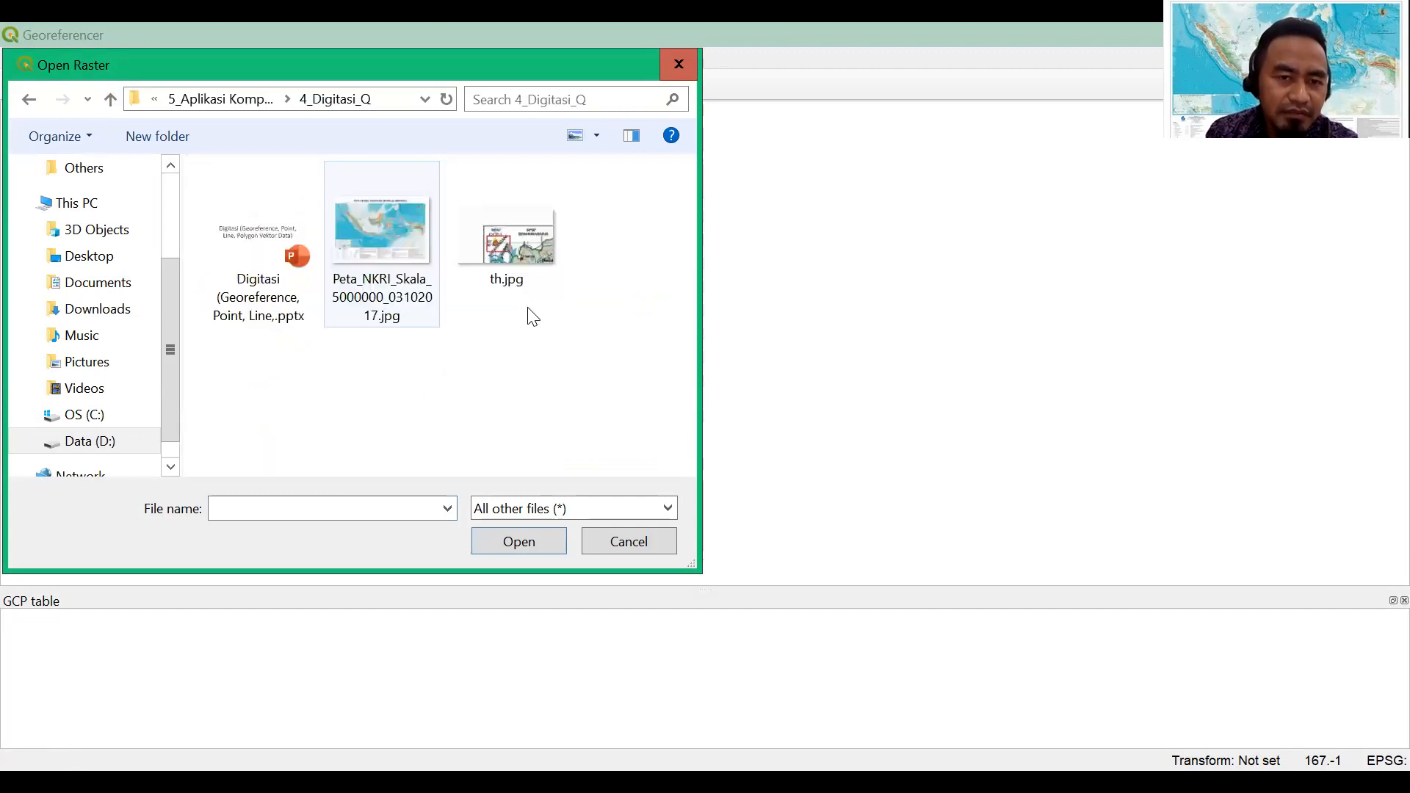
left_click(382, 294)
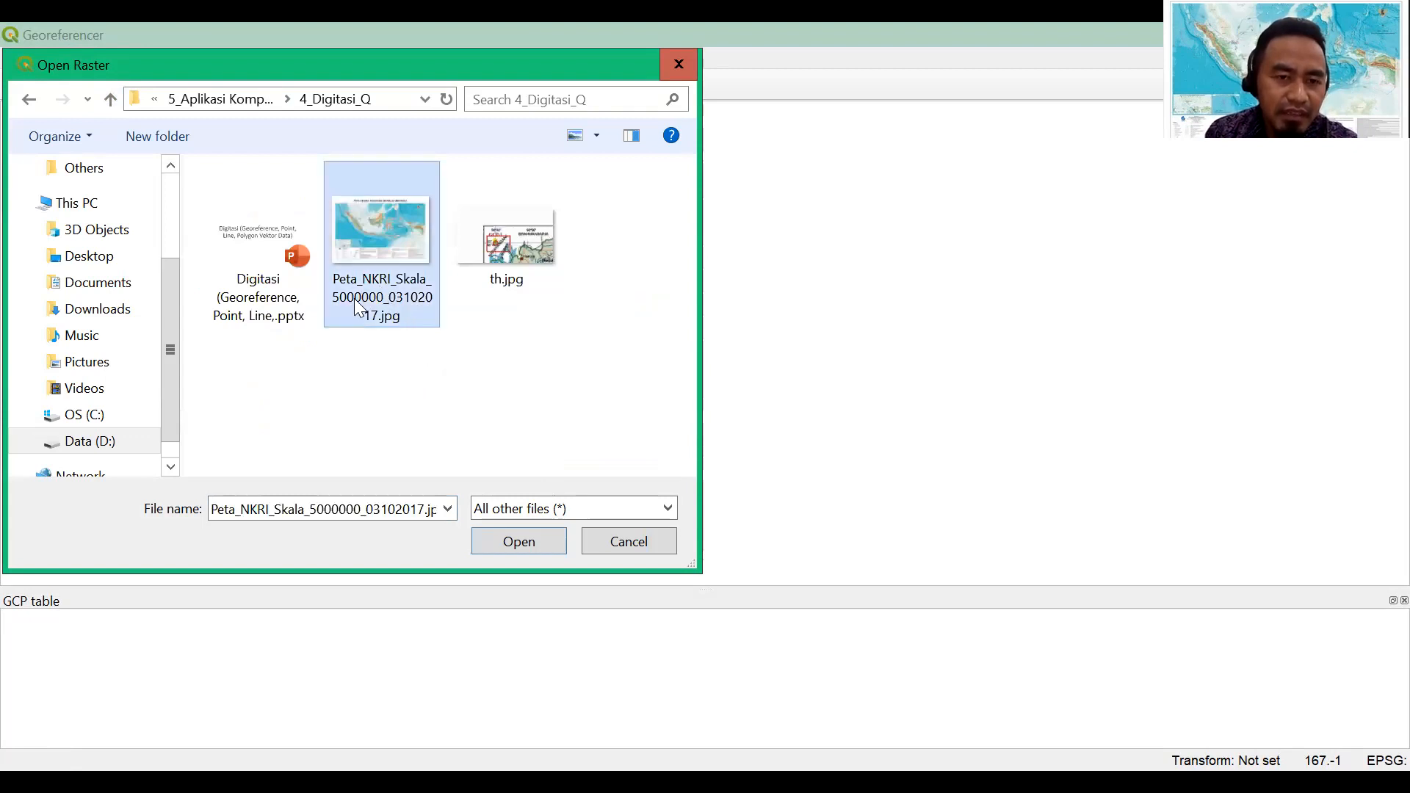
left_click(523, 545)
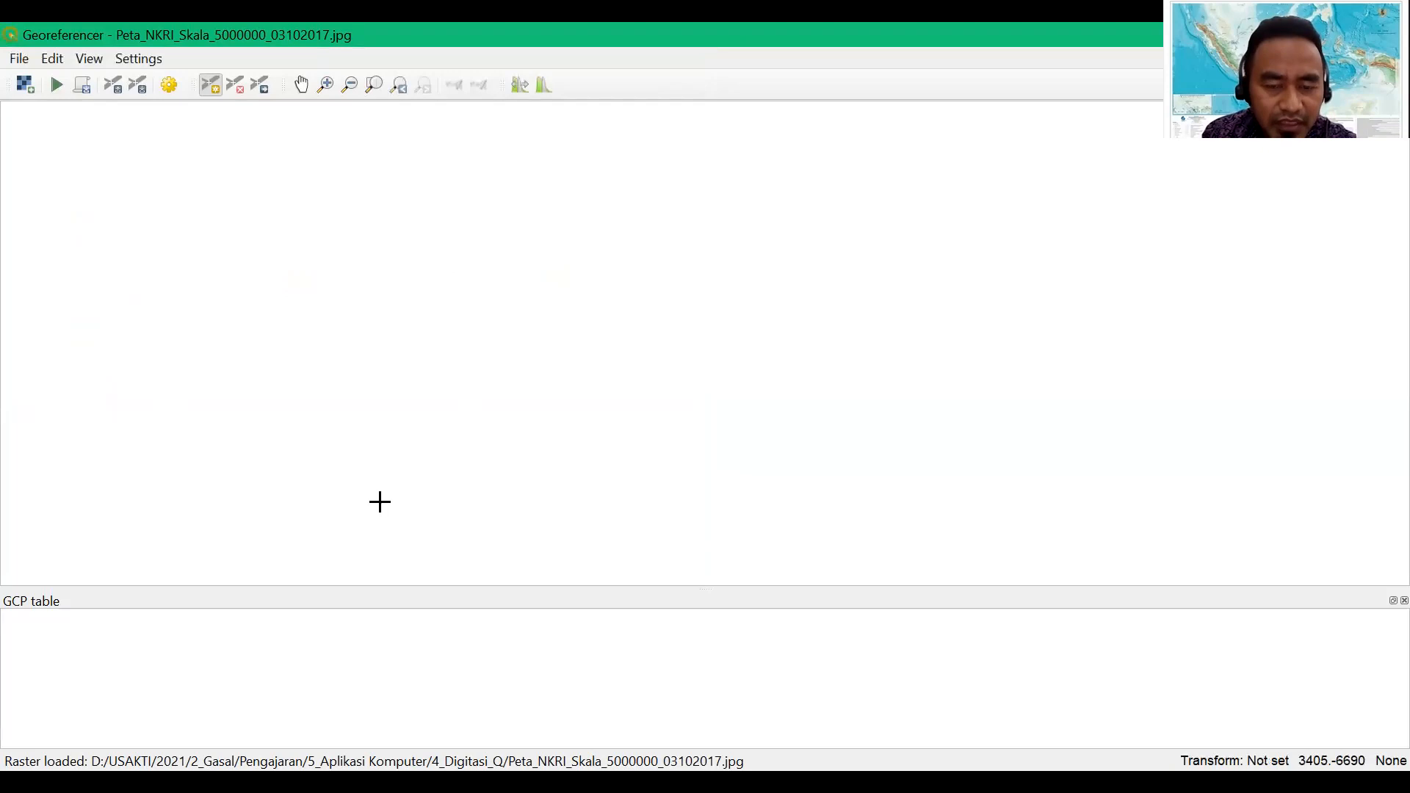
- Examine the full extent of the loaded map of Indonesia at a larger scale
scroll(577, 399, "down", 1)
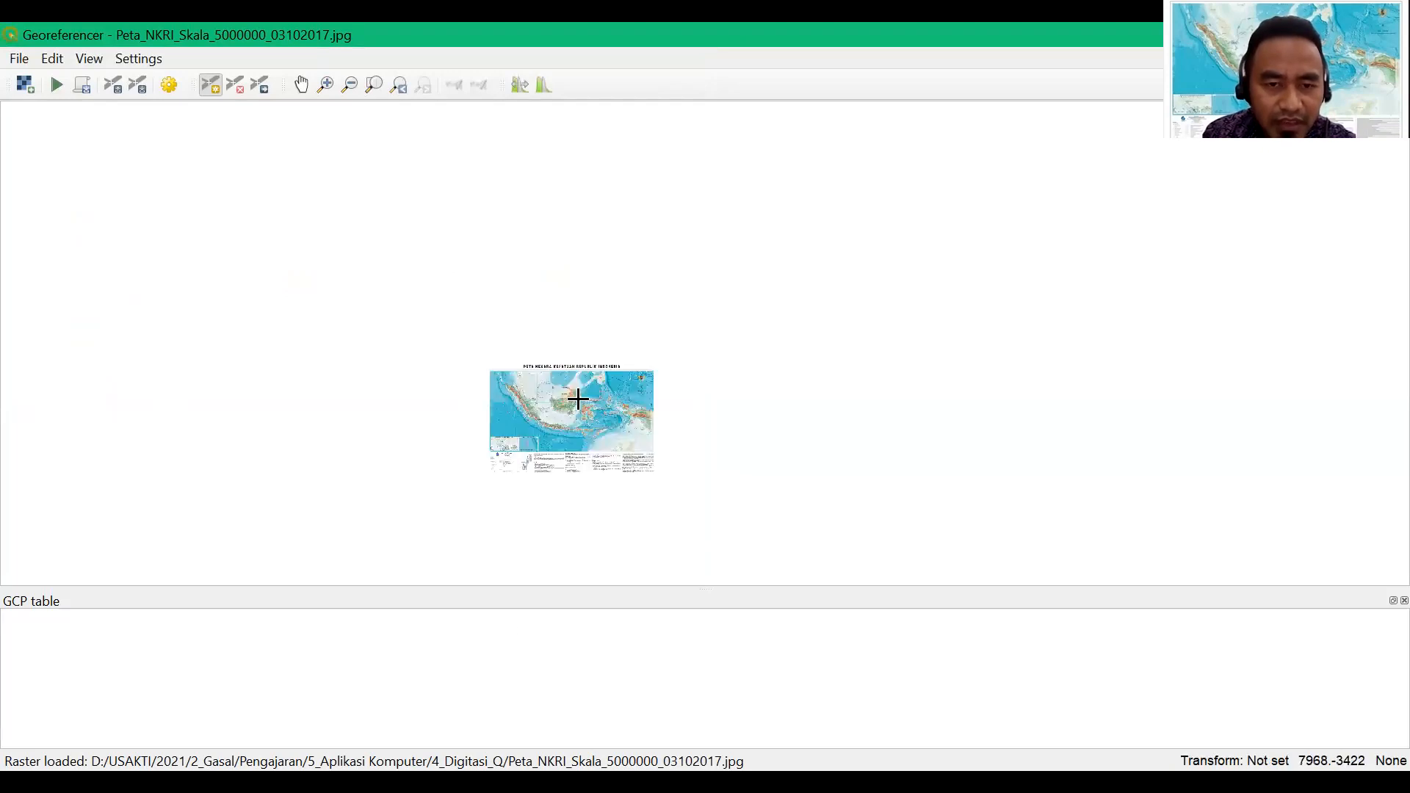
scroll(578, 398, "up", 2)
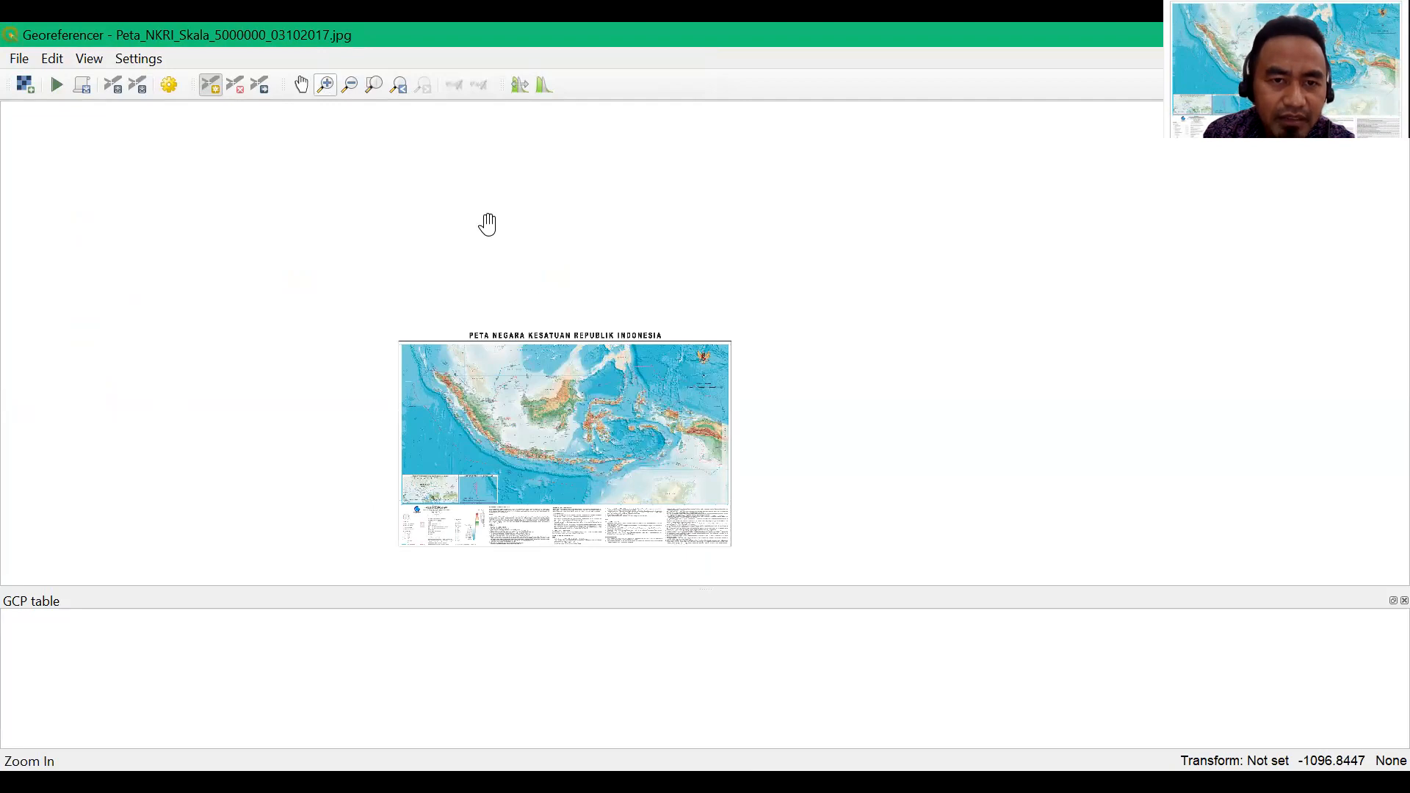
left_click_drag(582, 326, 500, 190)
left_click(327, 85)
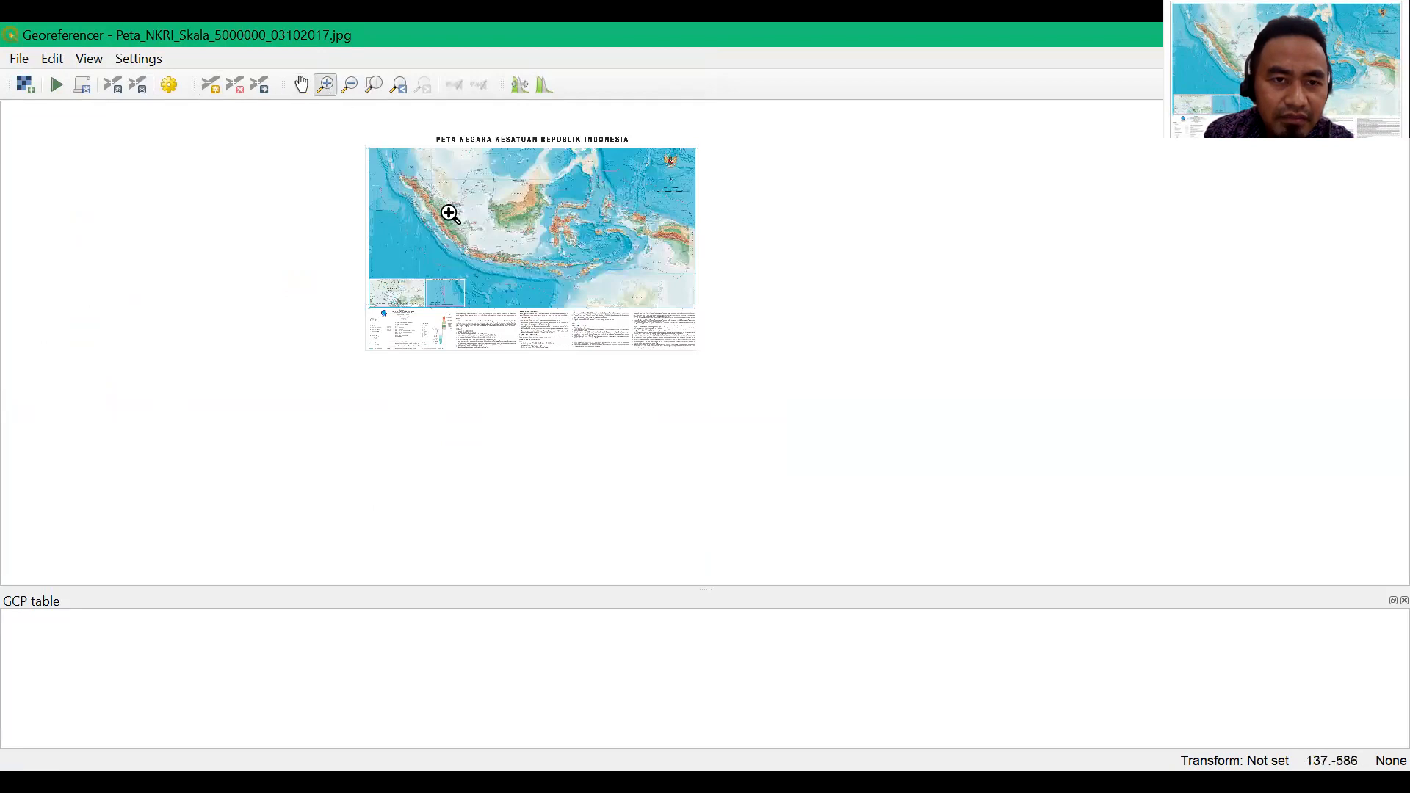
left_click(308, 92)
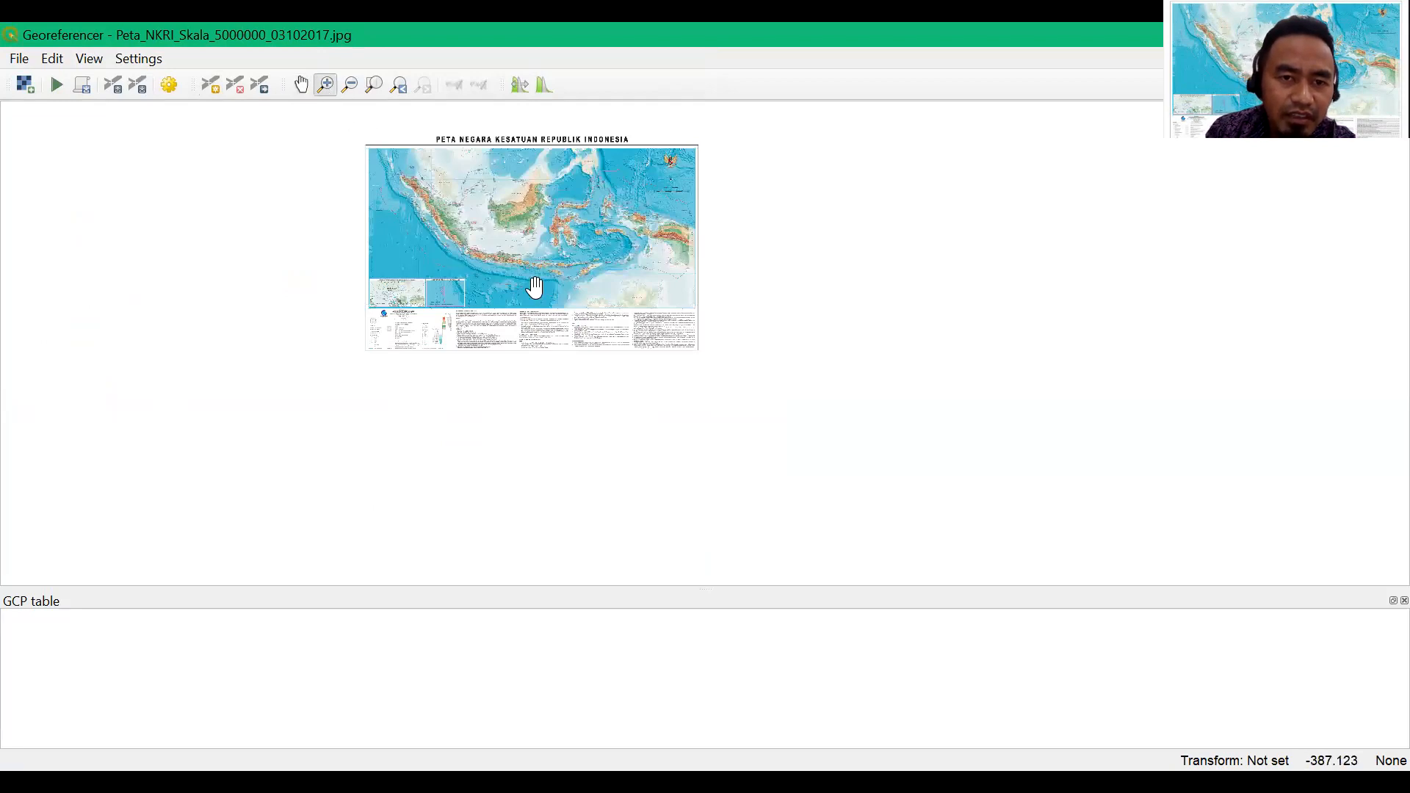
scroll(534, 287, "up", 1)
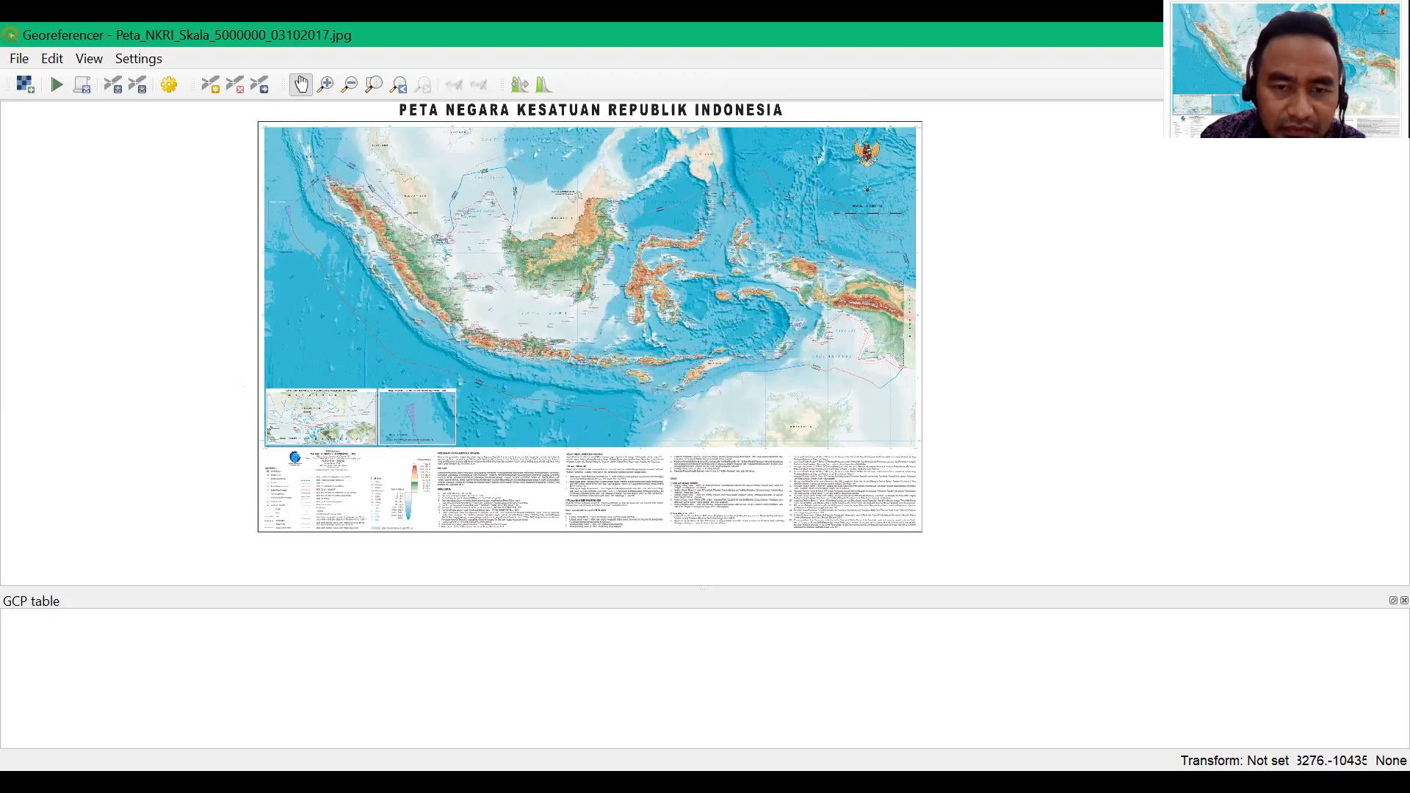
key("alt+Tab")
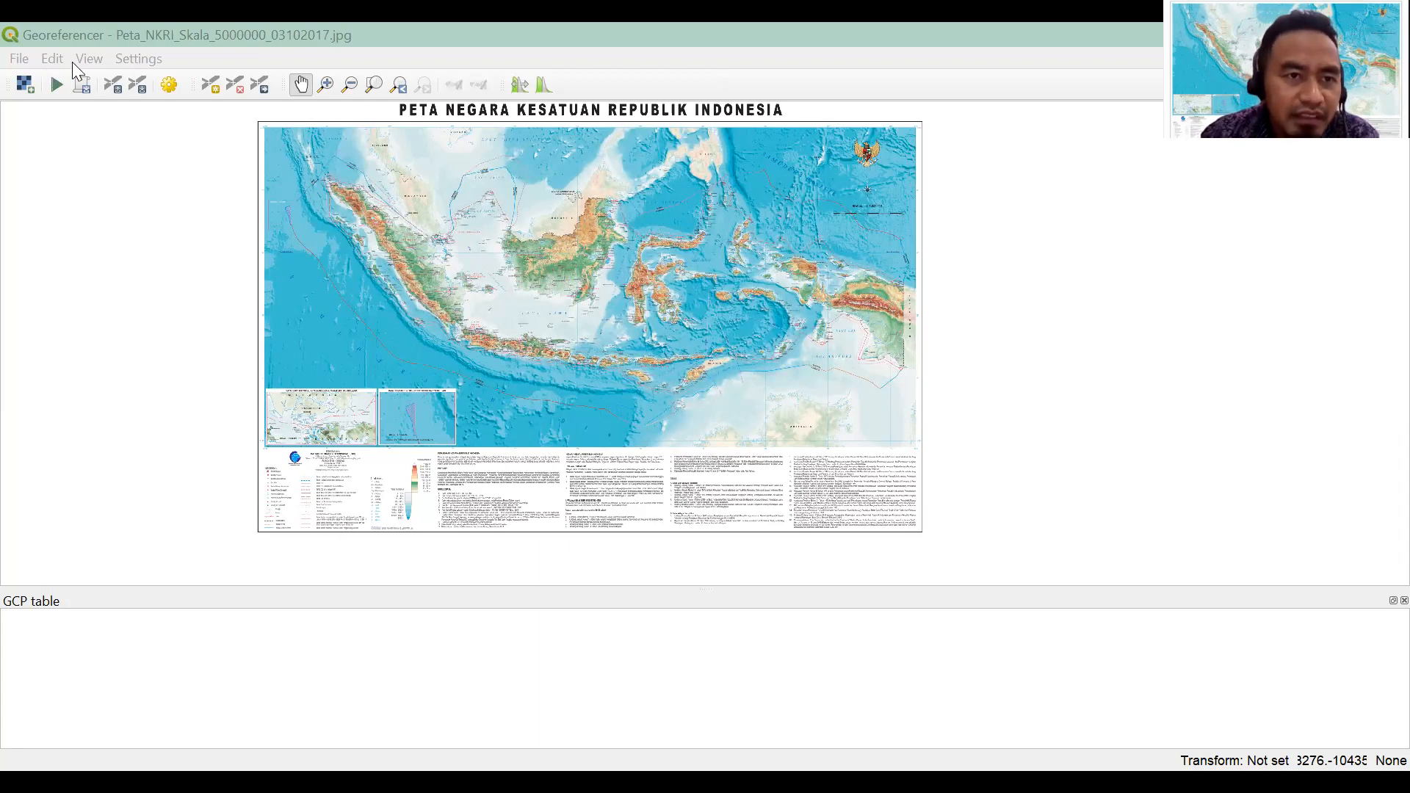
- Open the transformation settings and set the resampling method to Nearest neighbour
left_click(145, 63)
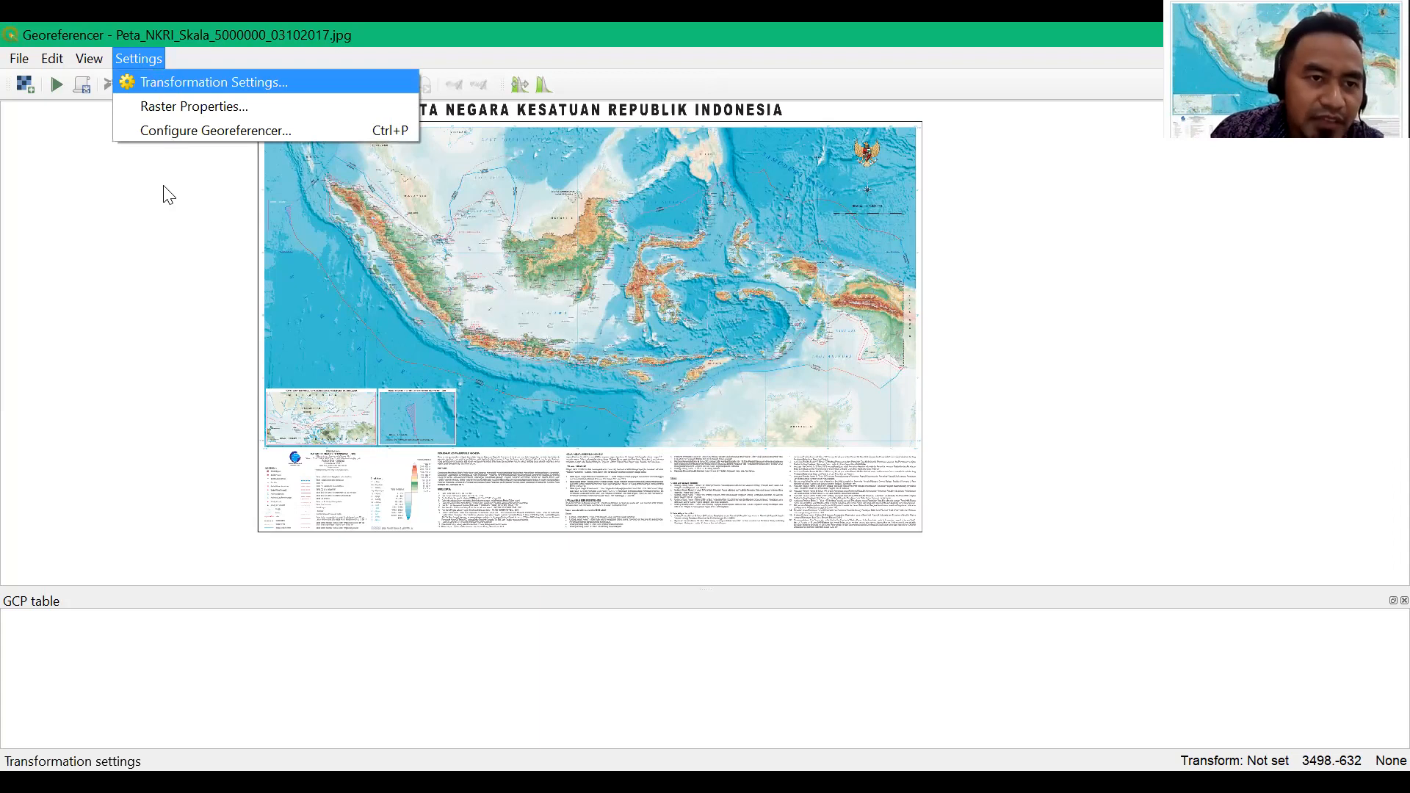
left_click(178, 82)
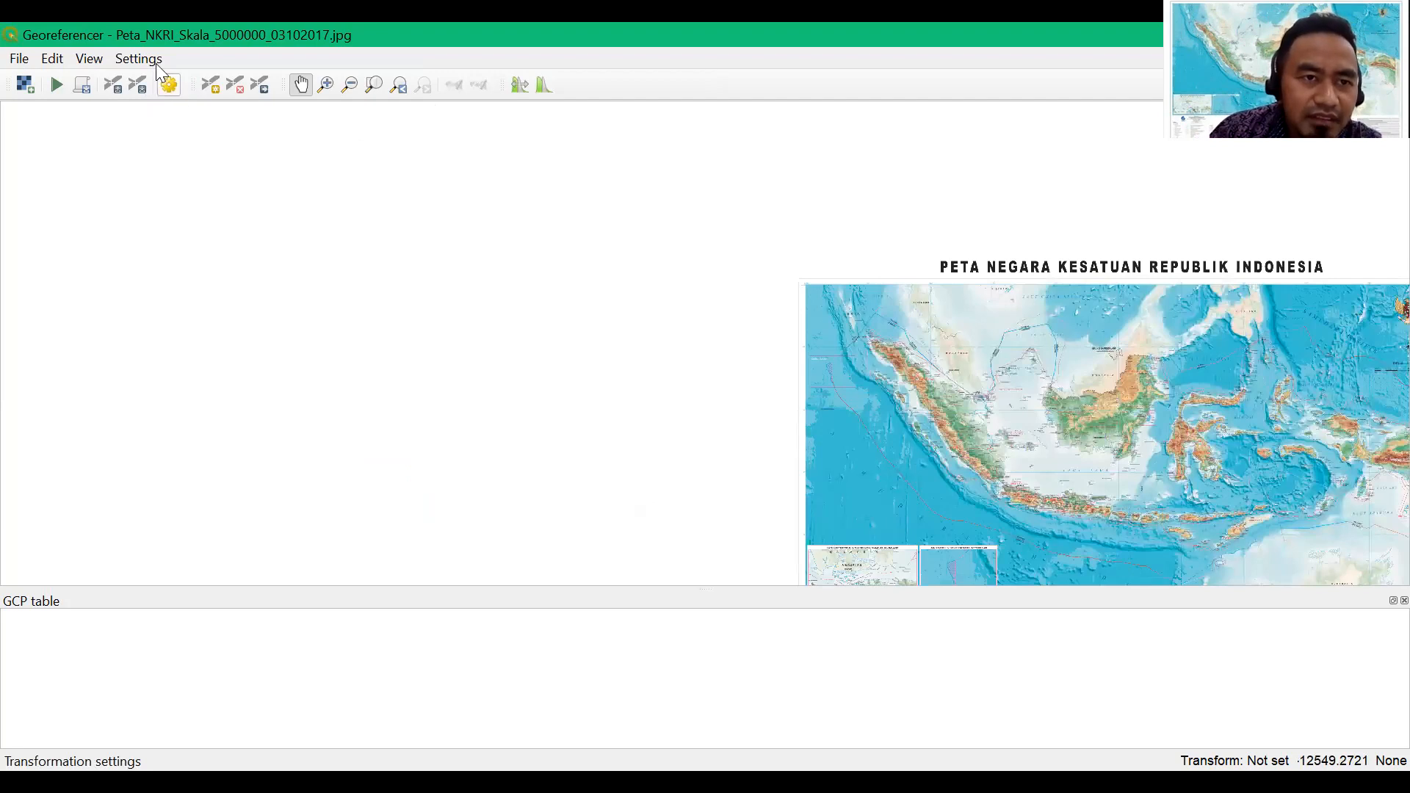
left_click(154, 59)
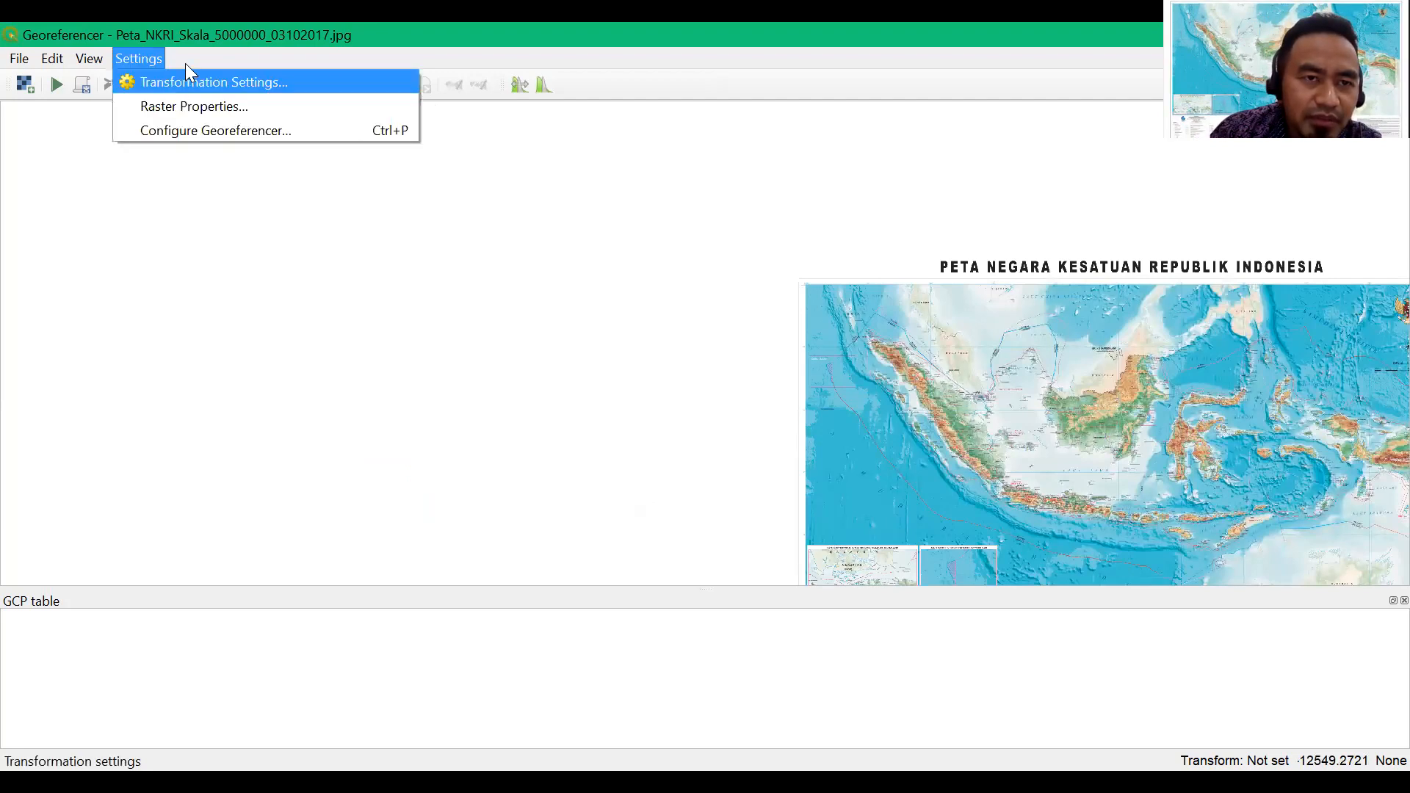
left_click(170, 87)
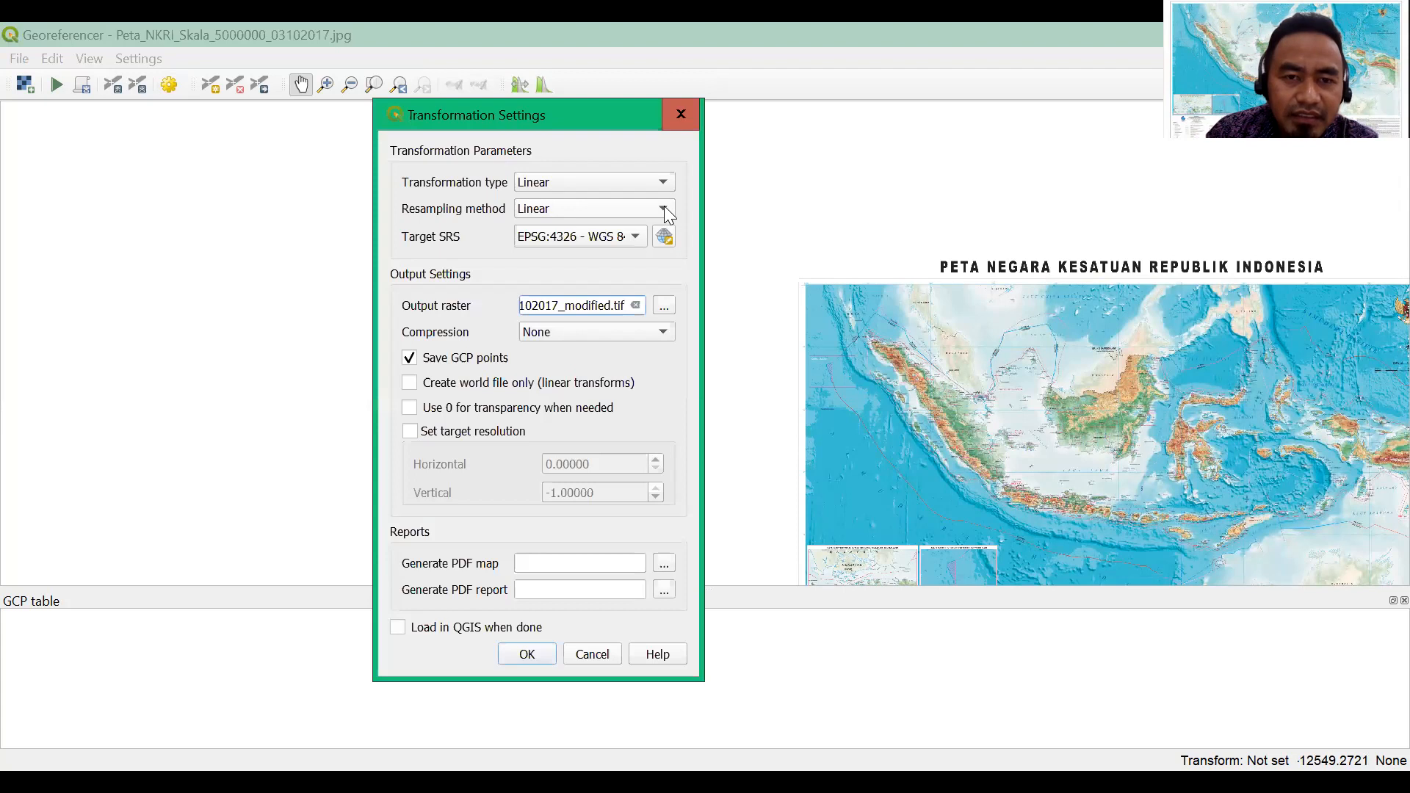
left_click(665, 210)
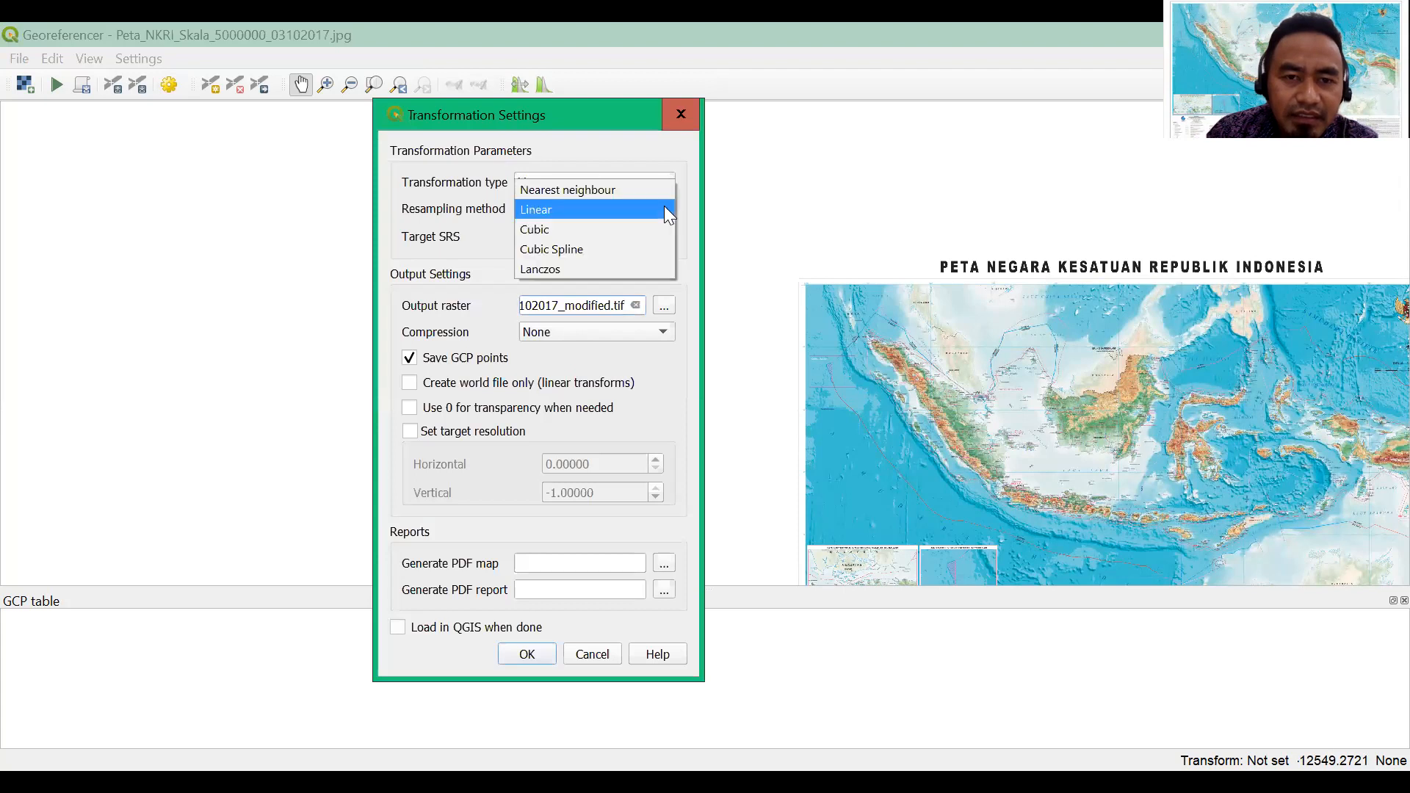
left_click(630, 185)
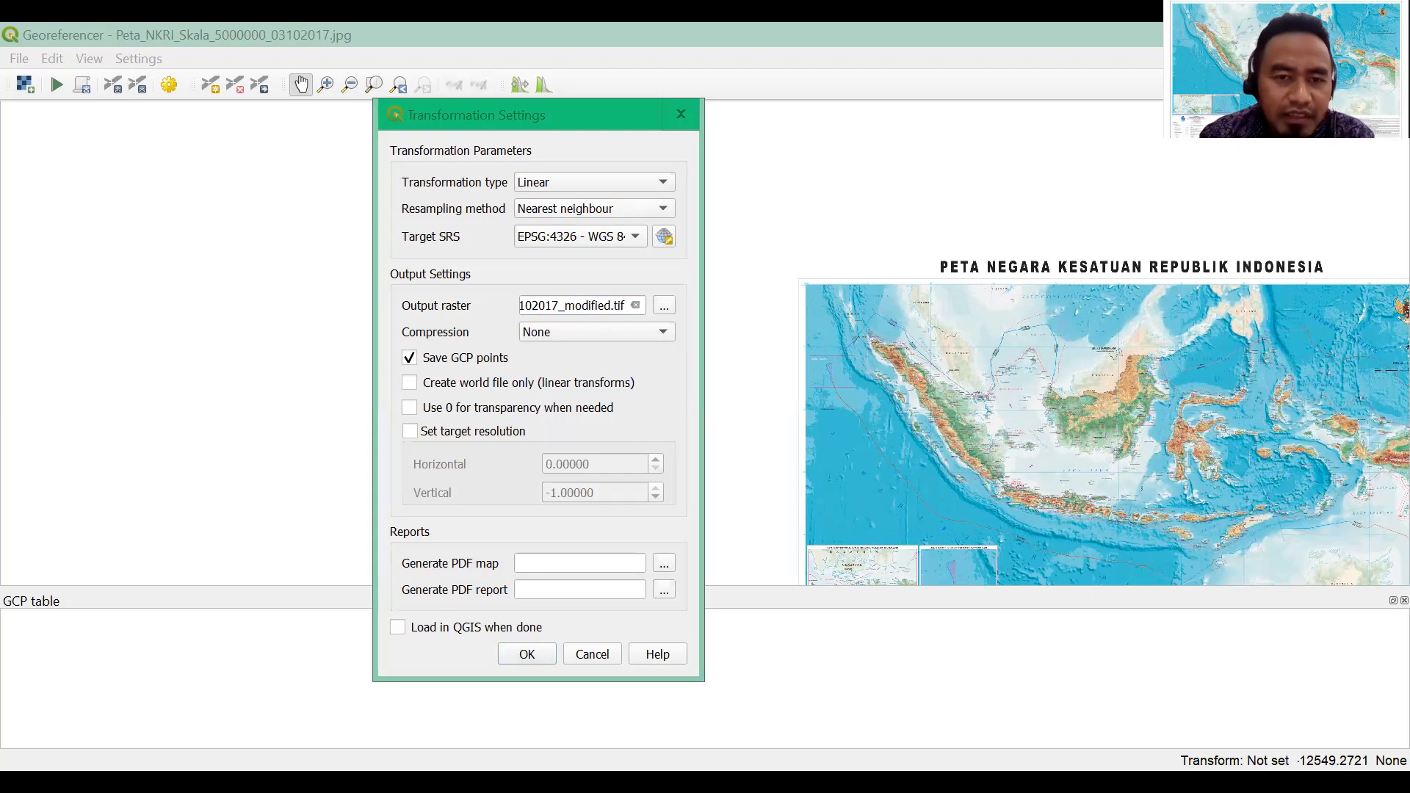
- Set the target SRS to EPSG:4326 - WGS 84, filtering the coordinate reference systems by 4326
left_click(633, 233)
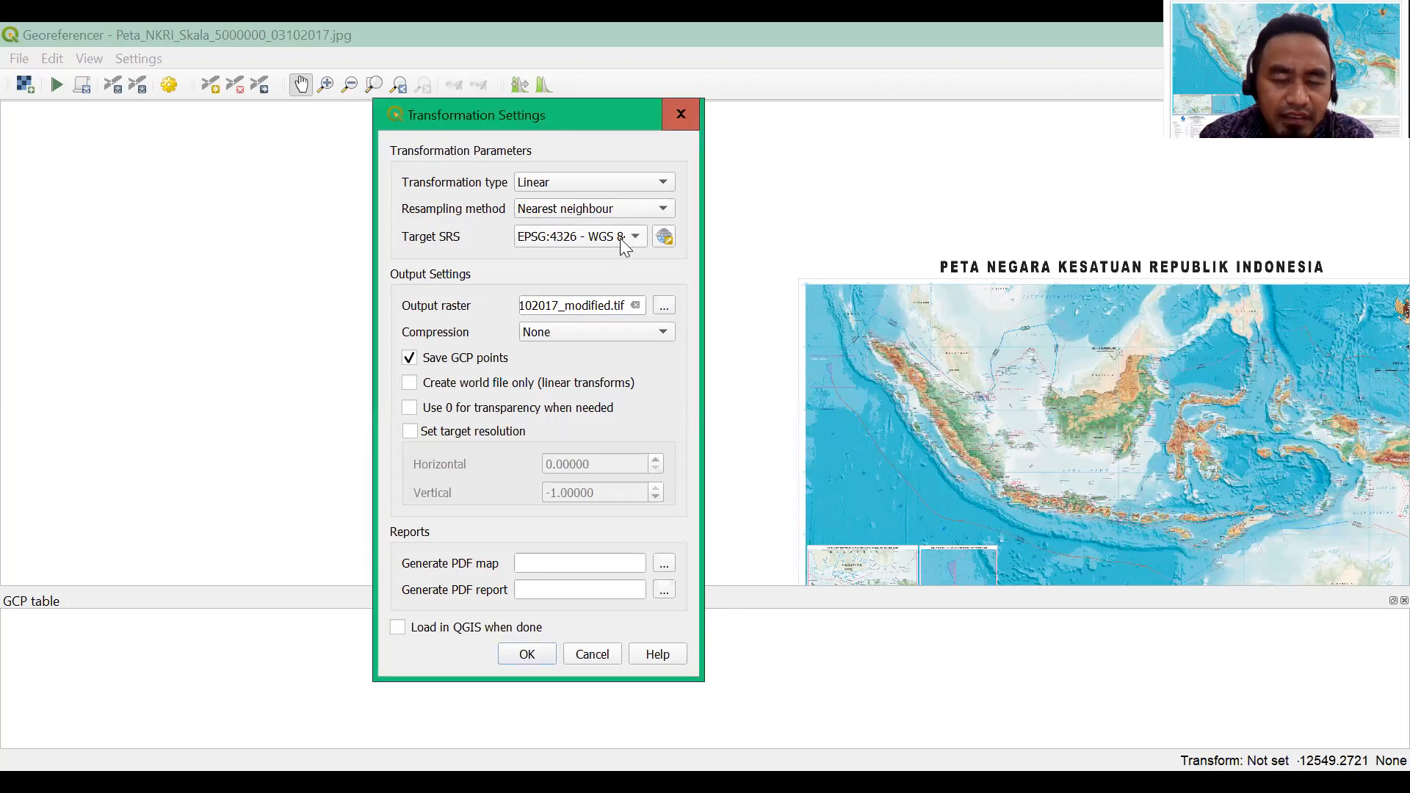
left_click(622, 239)
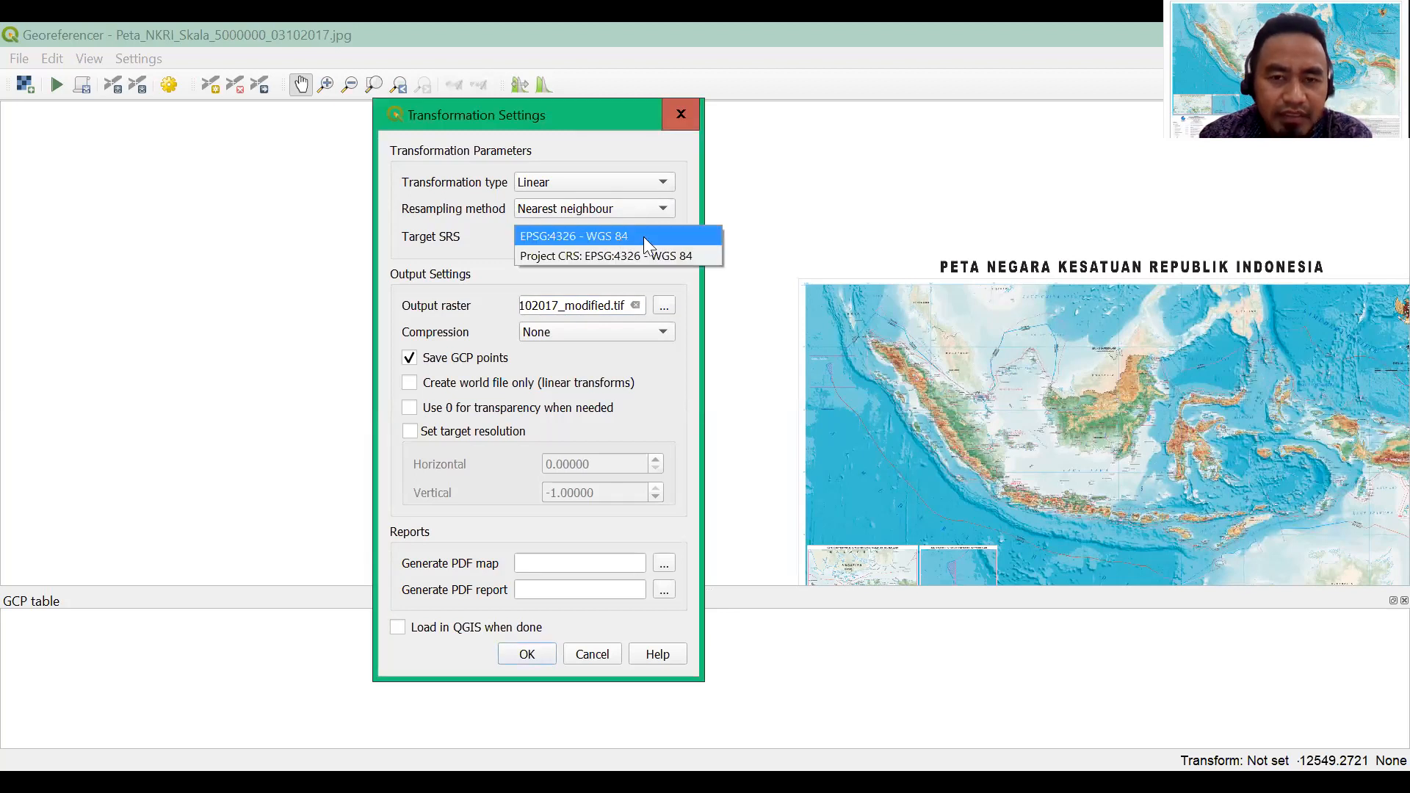
left_click(643, 236)
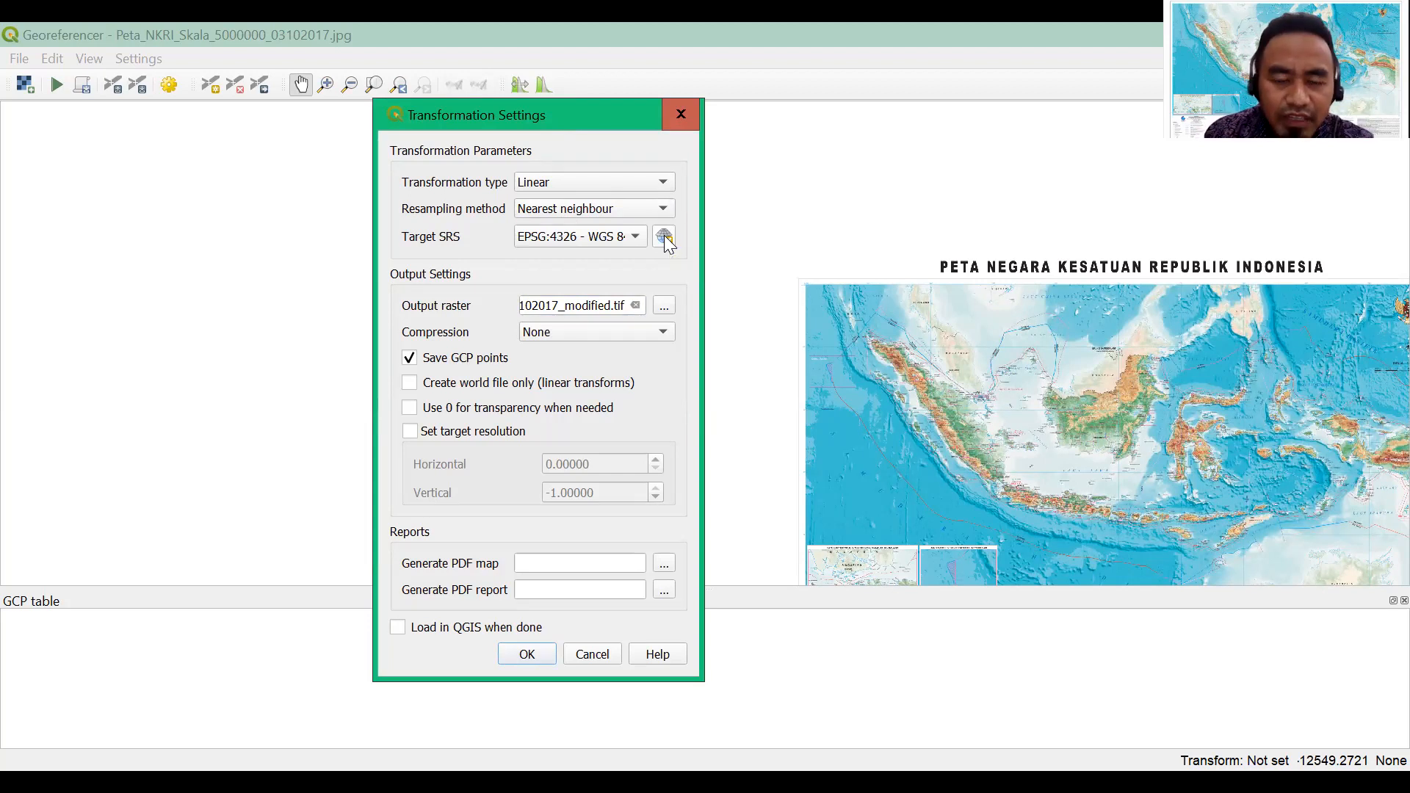
left_click(664, 236)
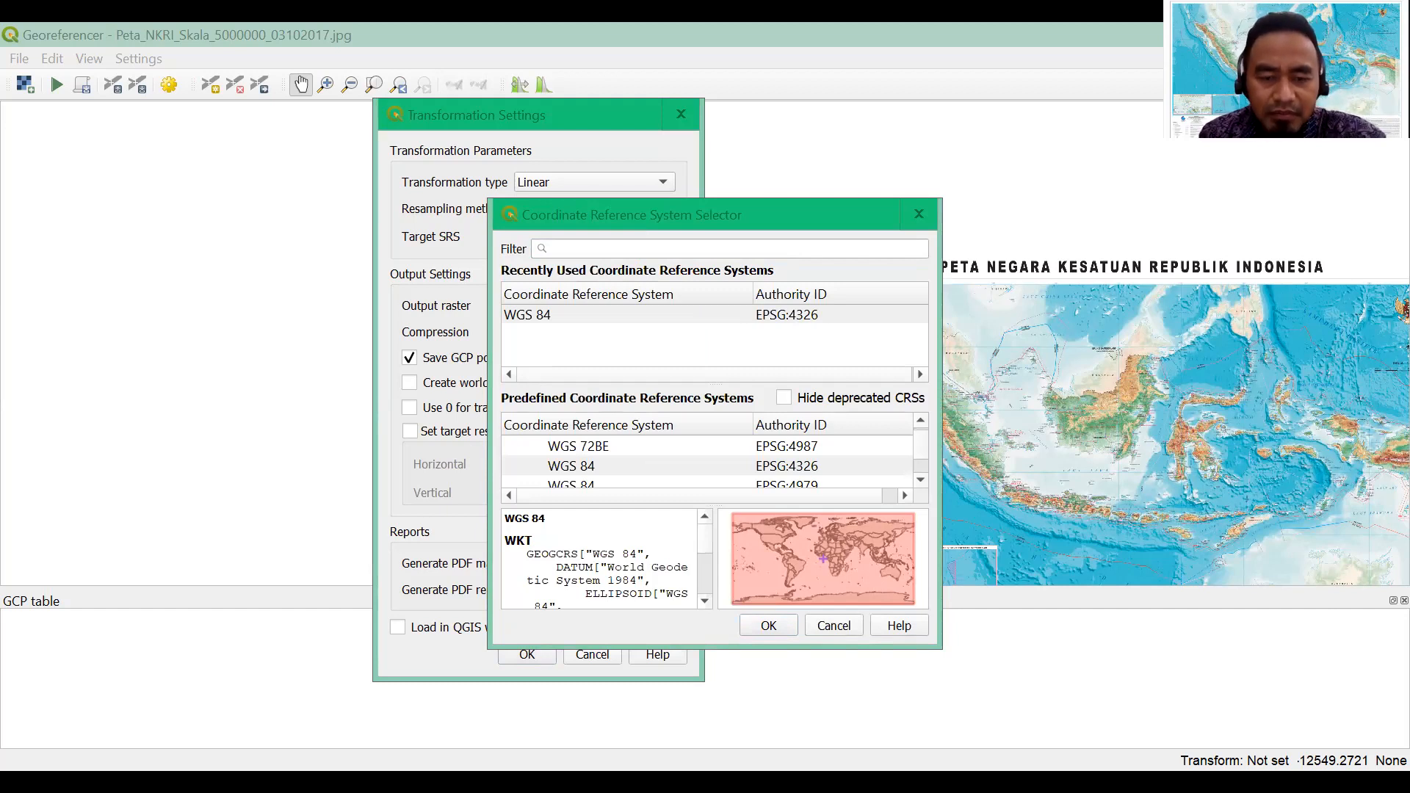
type("4326")
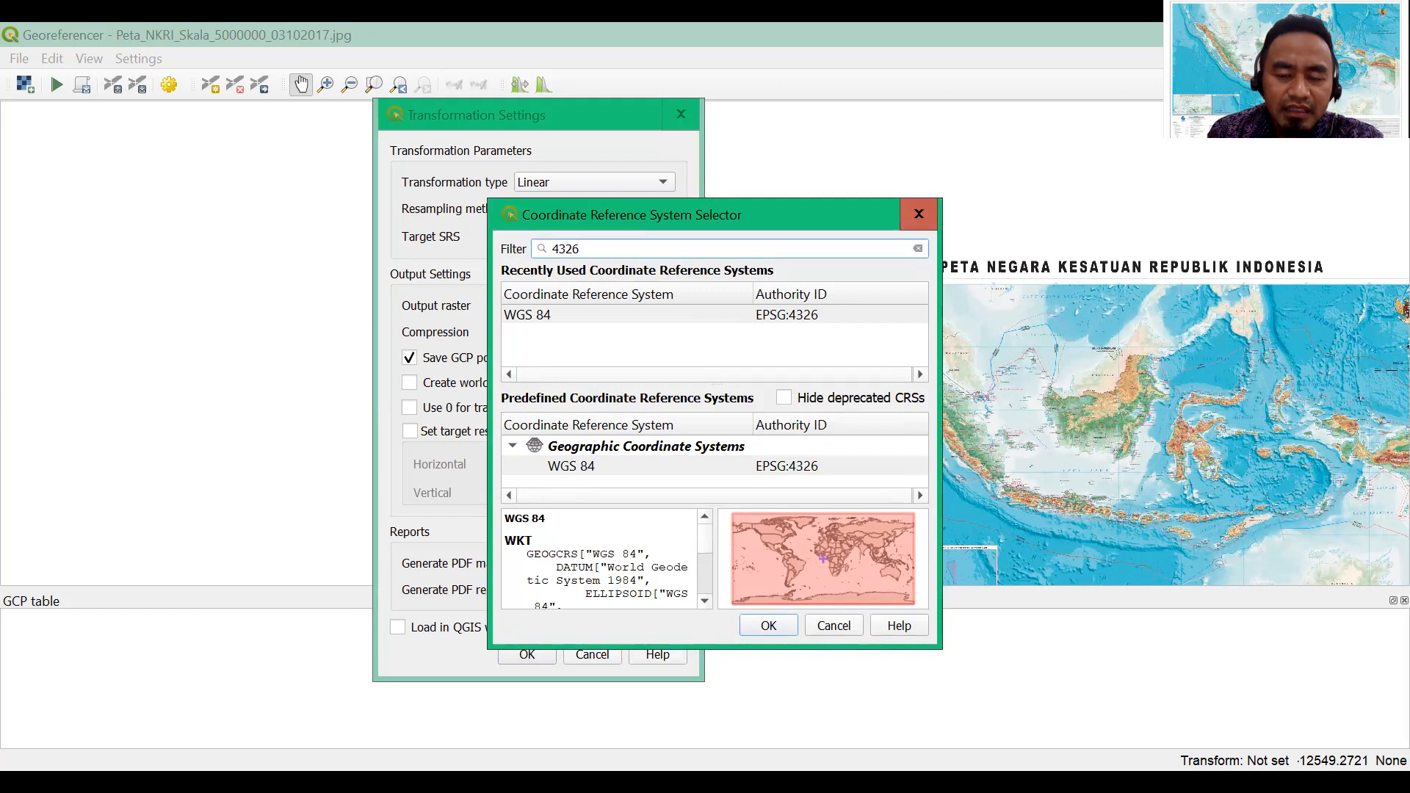
left_click(571, 467)
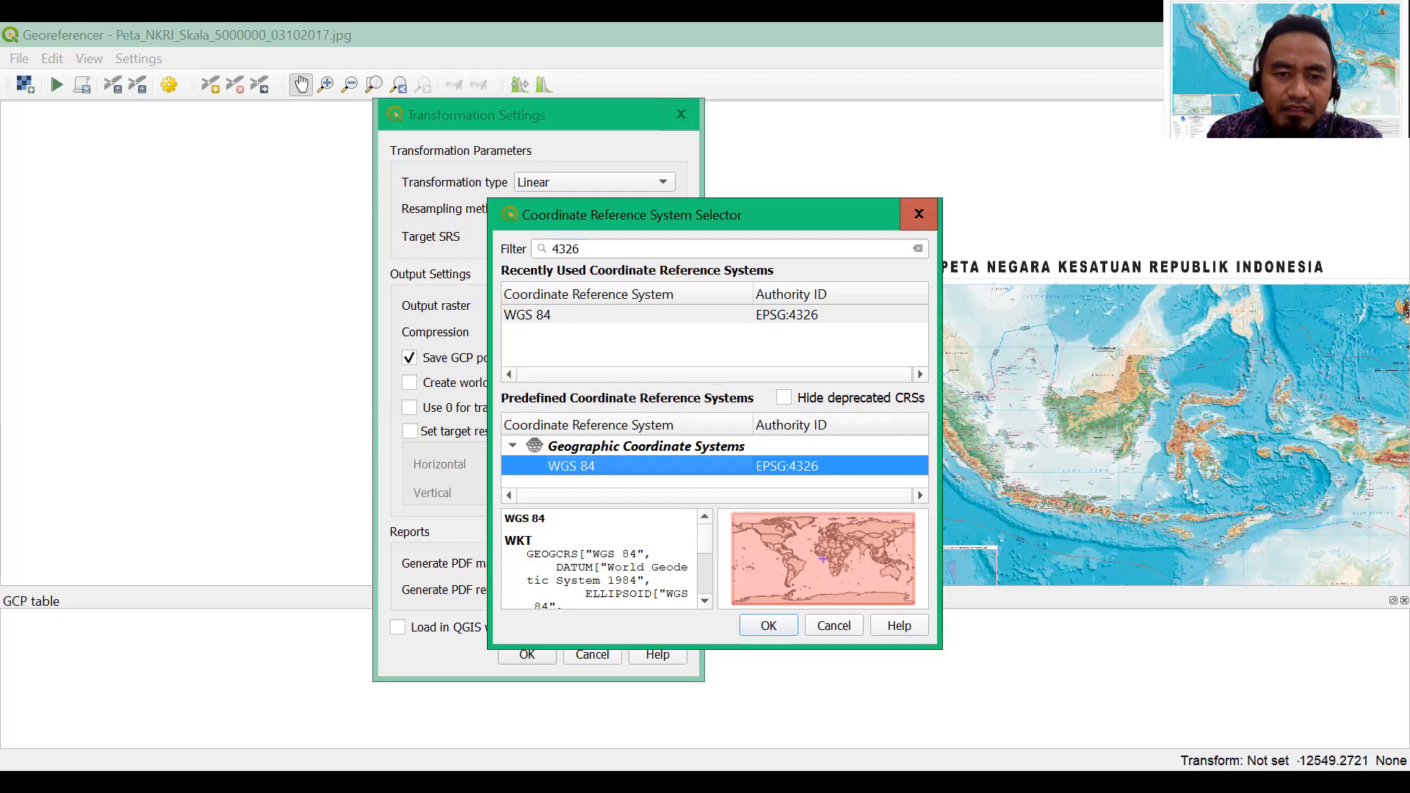
key("Return")
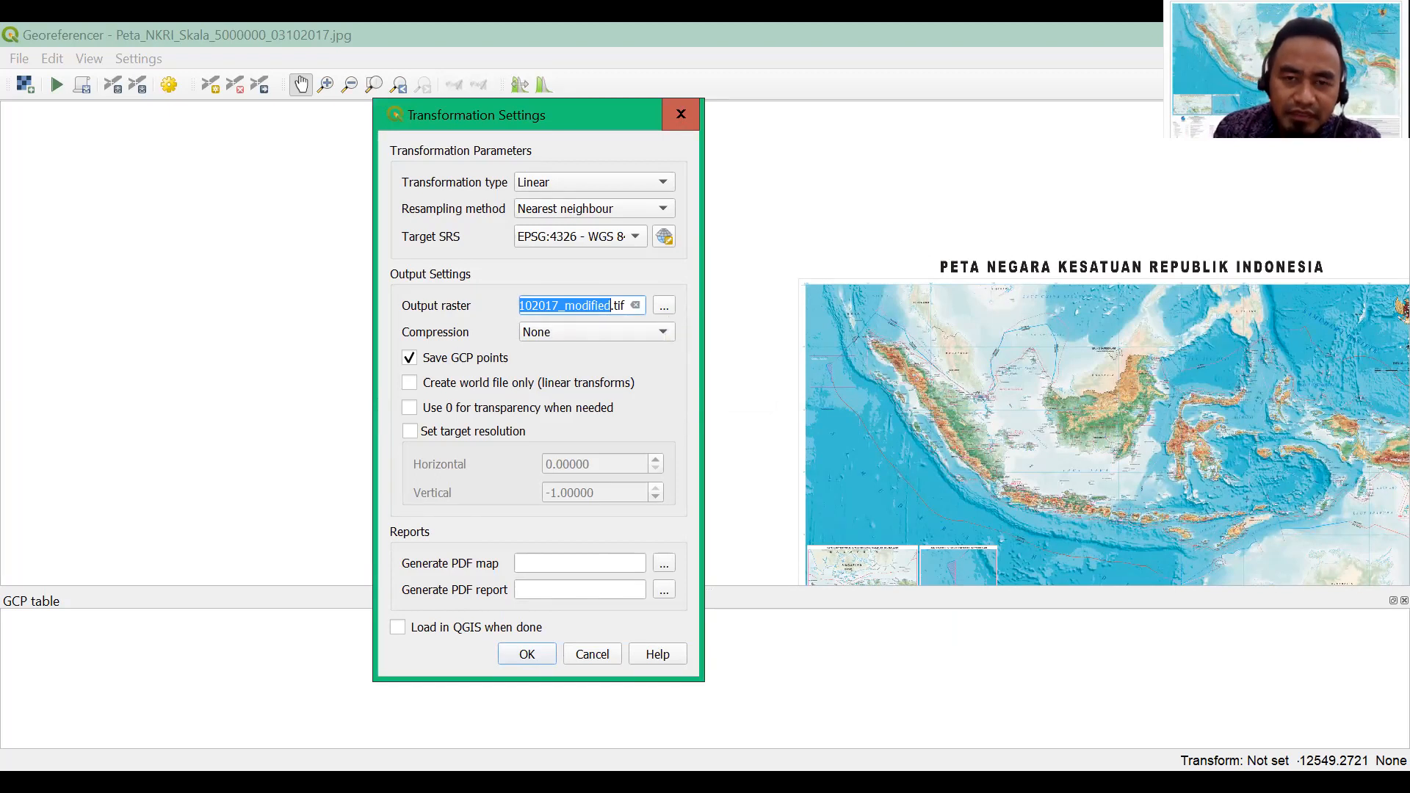
left_click(664, 305)
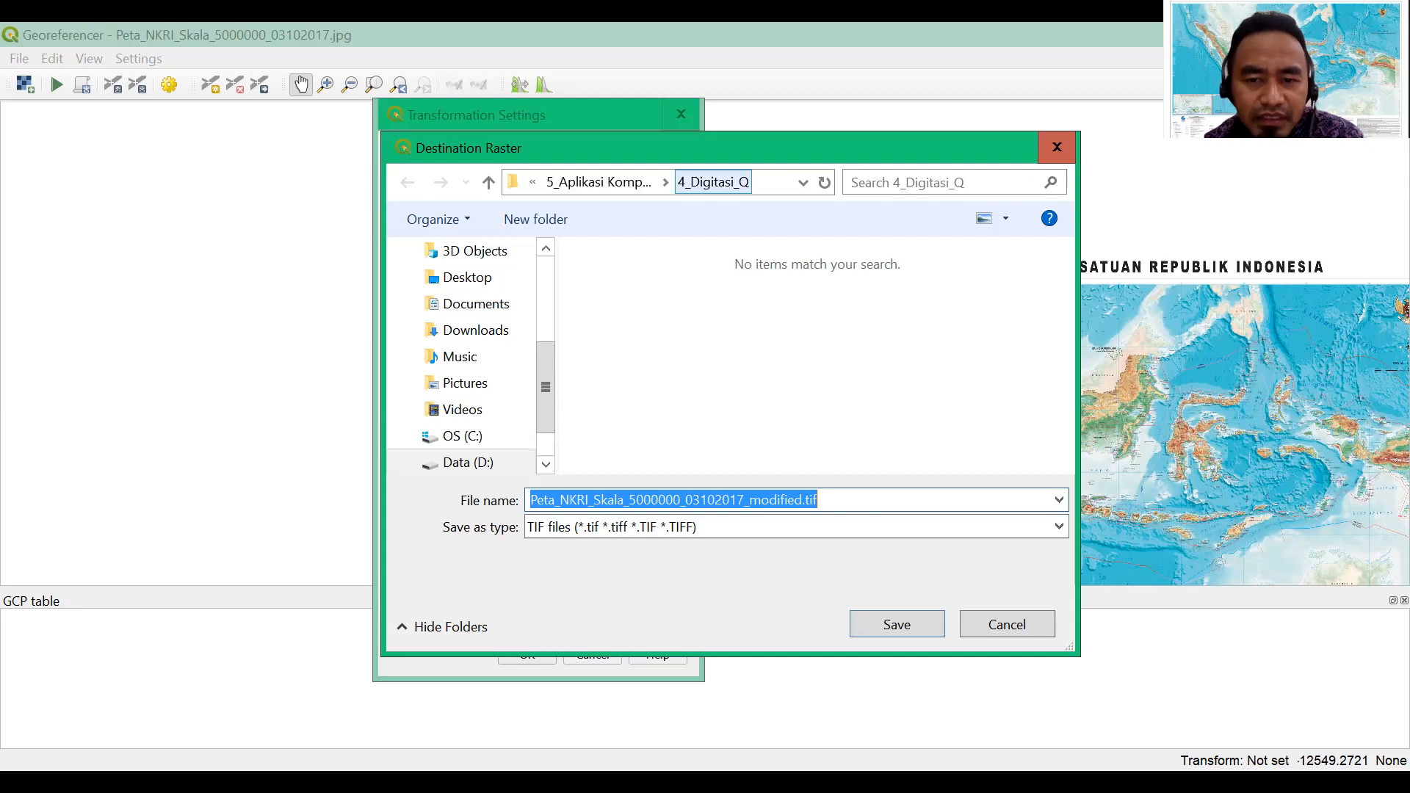
key("BackSpace")
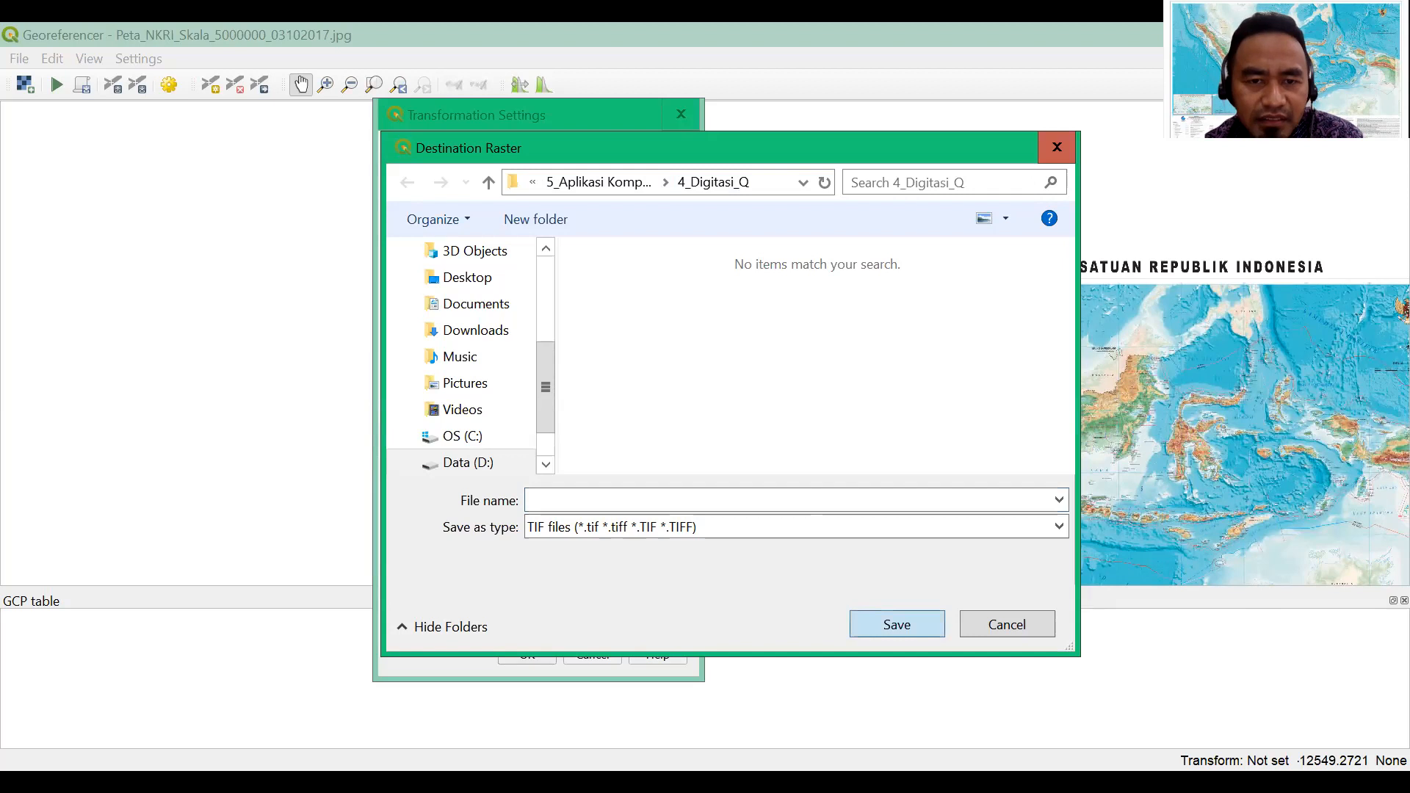
key("Escape")
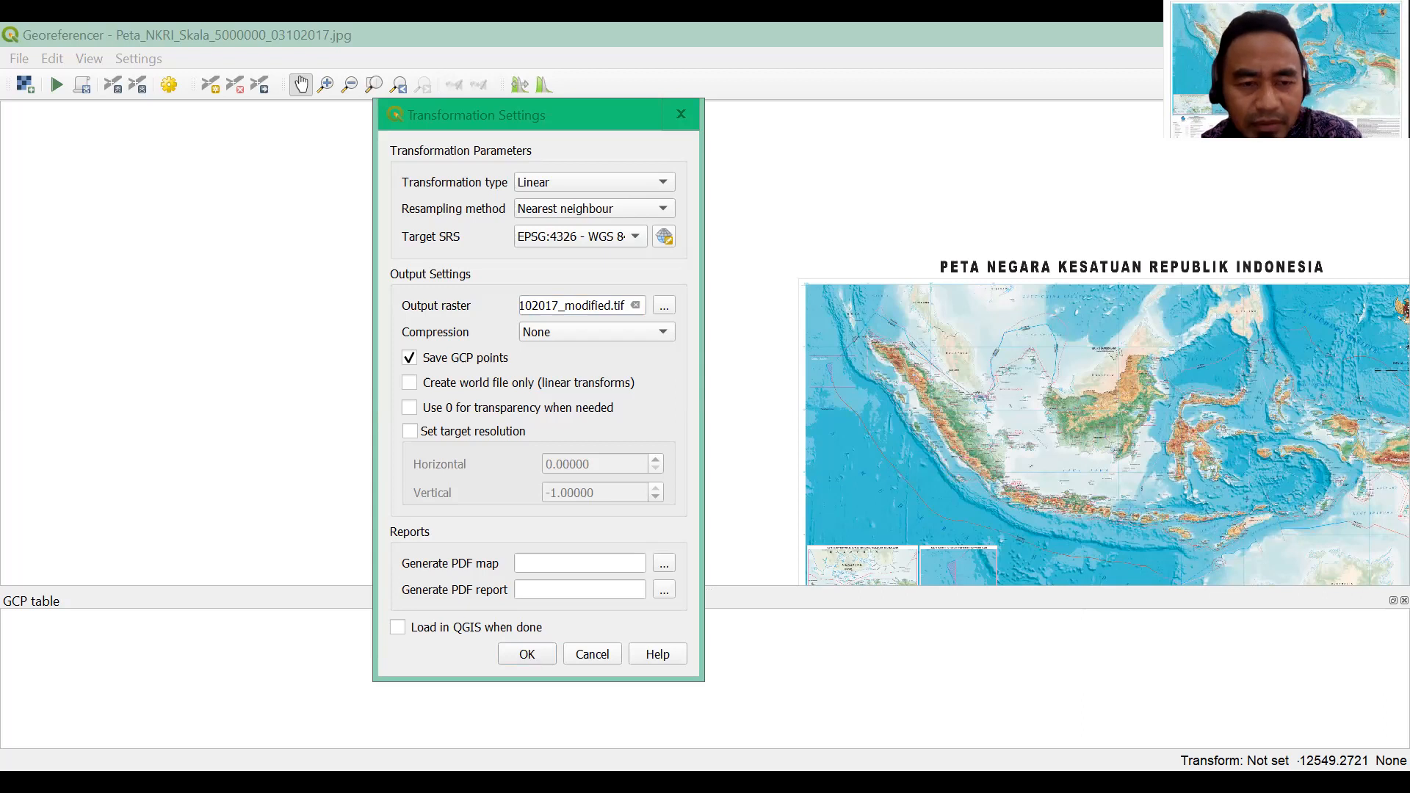
- Keep saving of GCP points enabled and apply the transformation settings
left_click(409, 358)
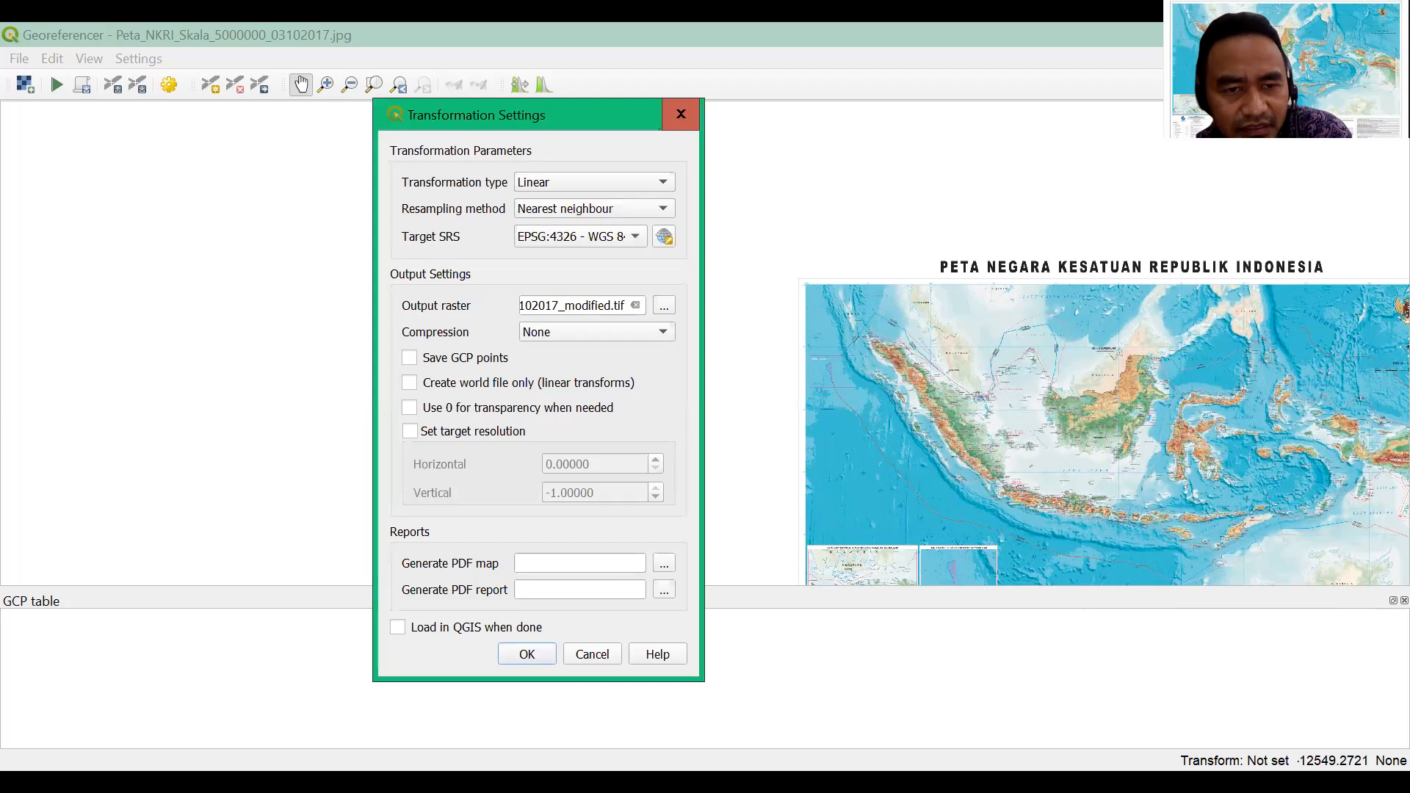
left_click(409, 357)
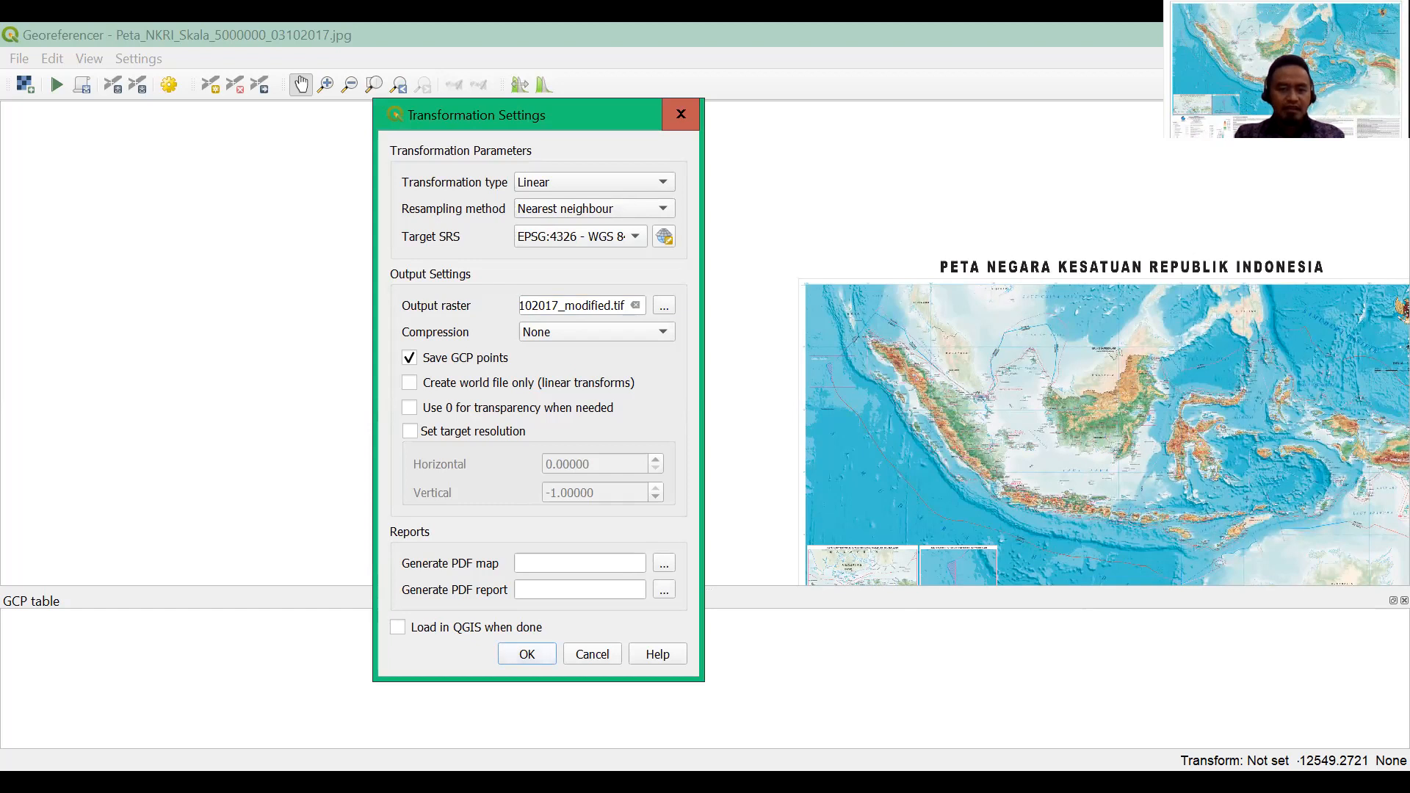
key("Return")
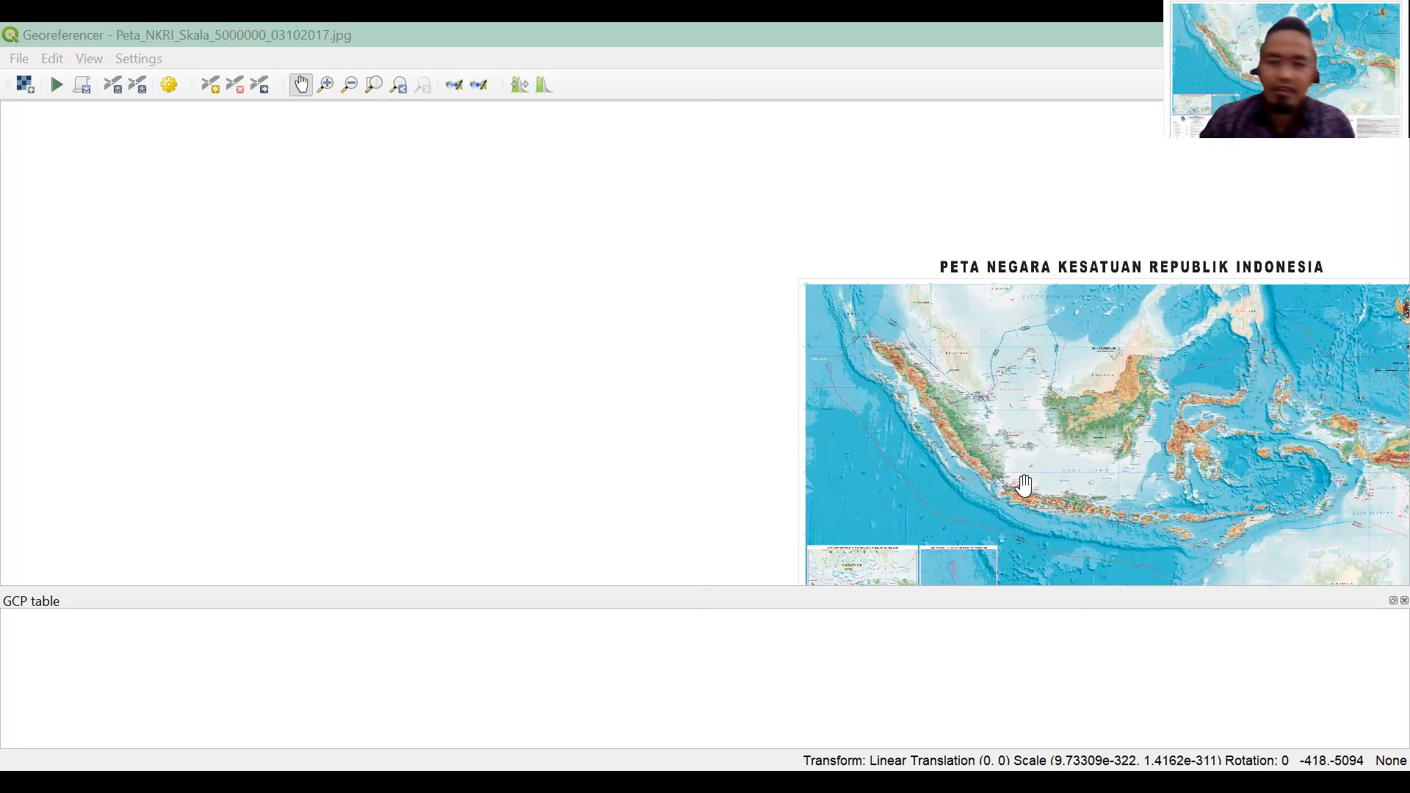
- Add a ground control point at the map's north-east corner, labelled 142° BT and 10° LU, with X/East 142 and Y/North 10
left_click_drag(577, 379, 577, 381)
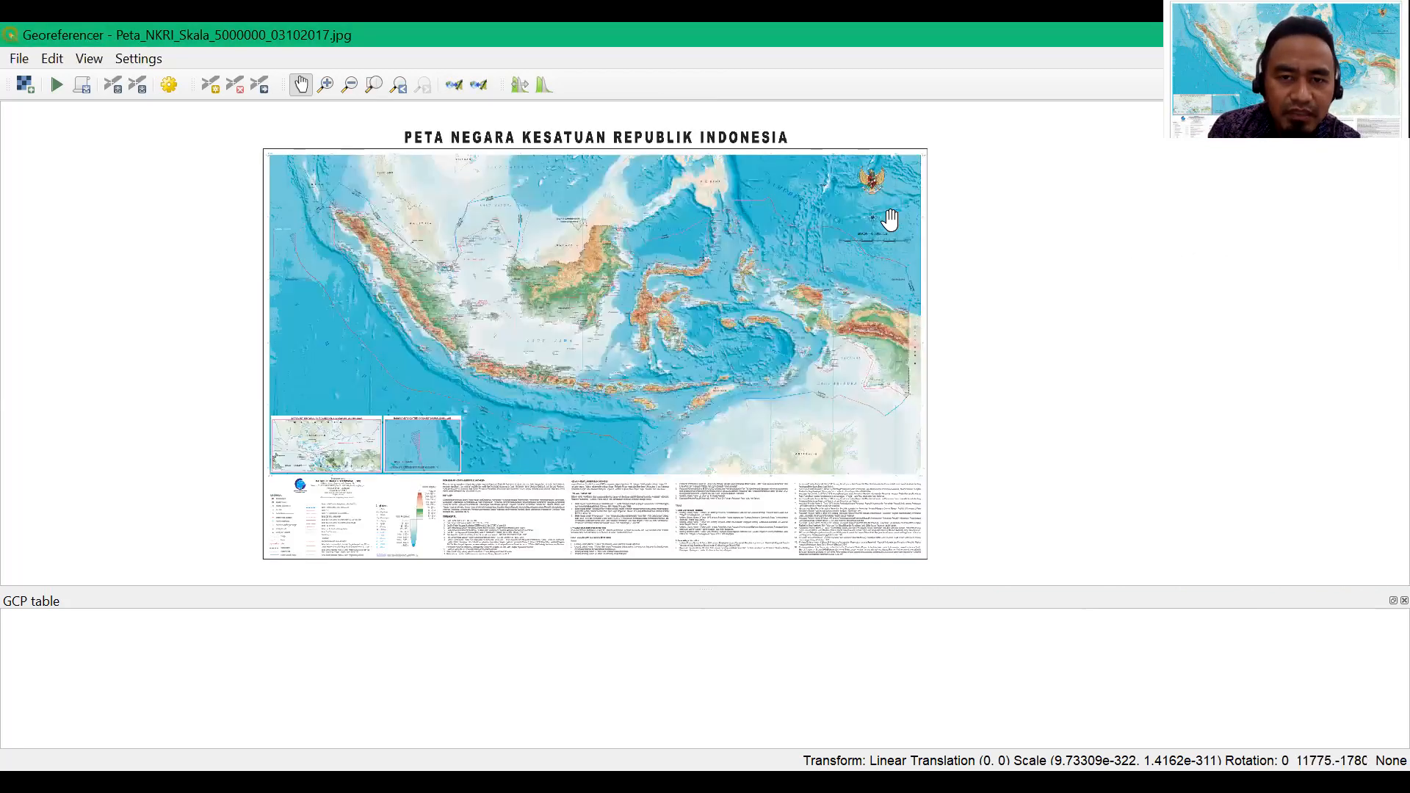
scroll(890, 221, "up", 1)
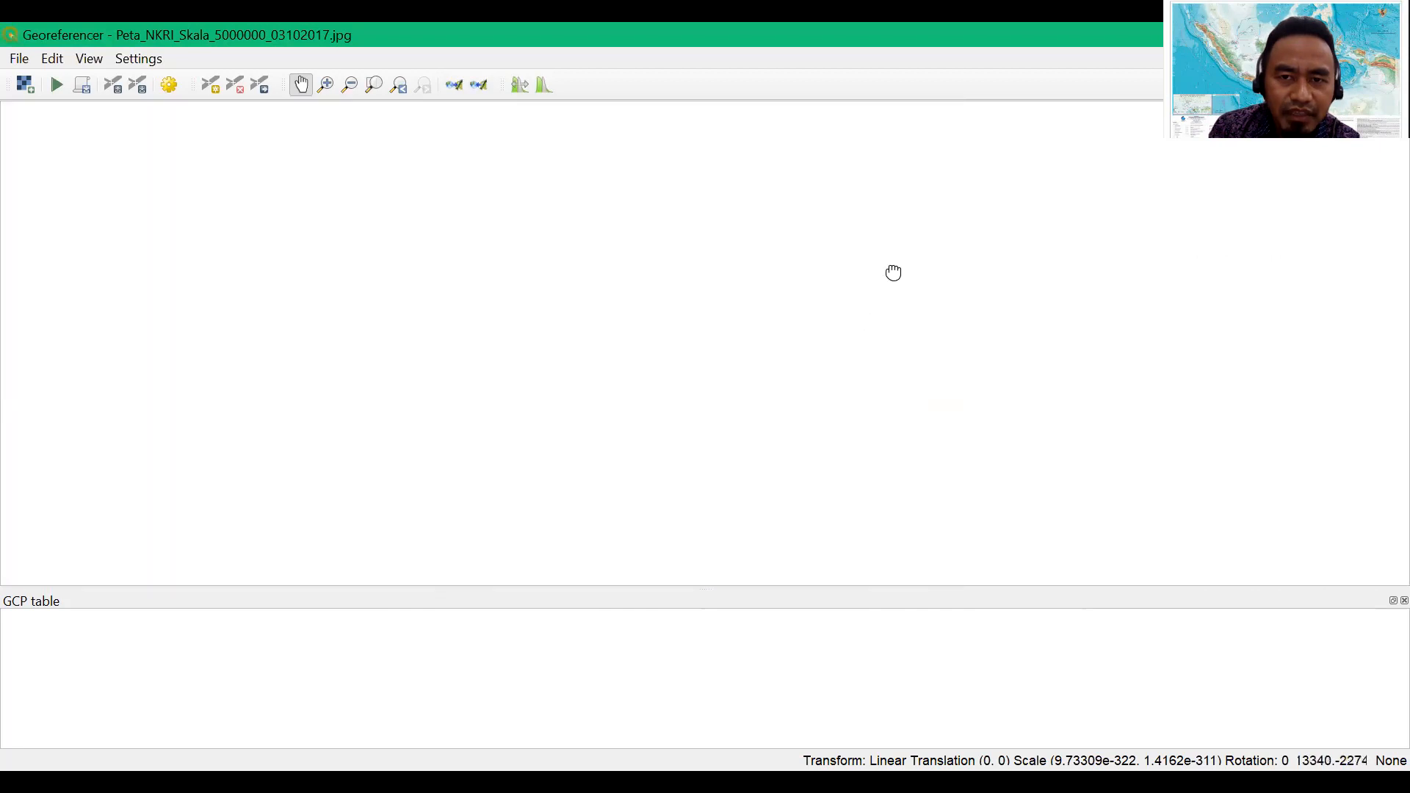
left_click_drag(893, 273, 791, 317)
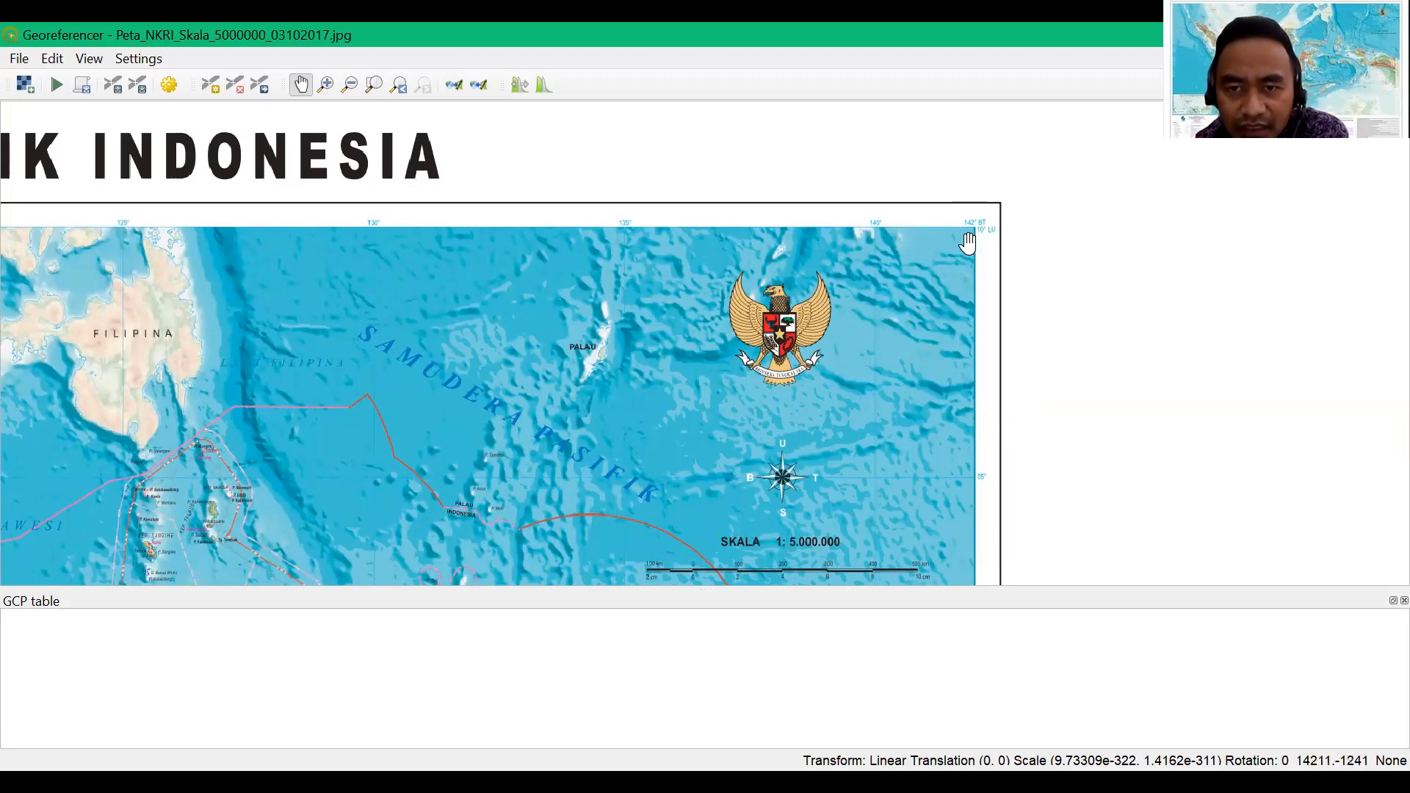
scroll(971, 248, "up", 1)
left_click_drag(949, 245, 919, 377)
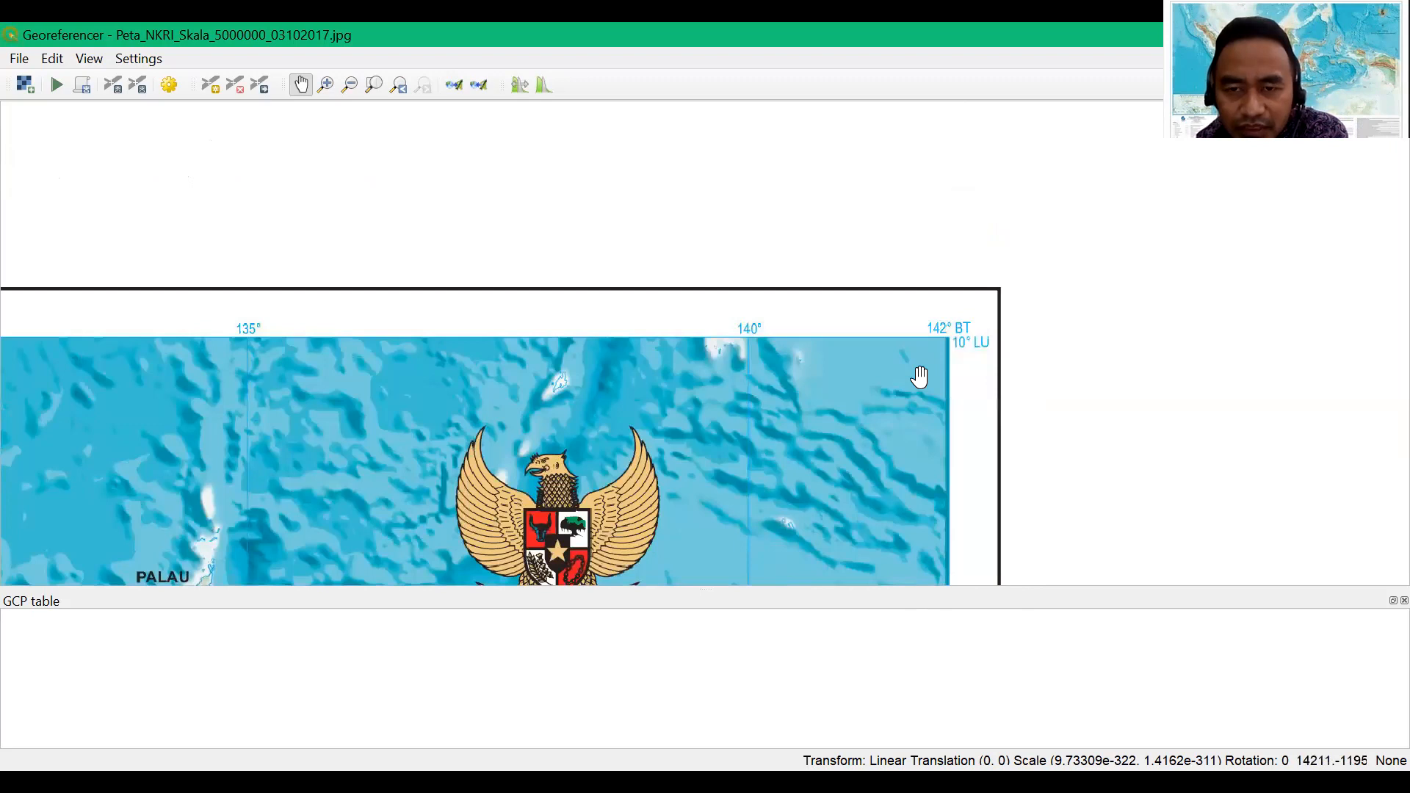
scroll(919, 292, "up", 1)
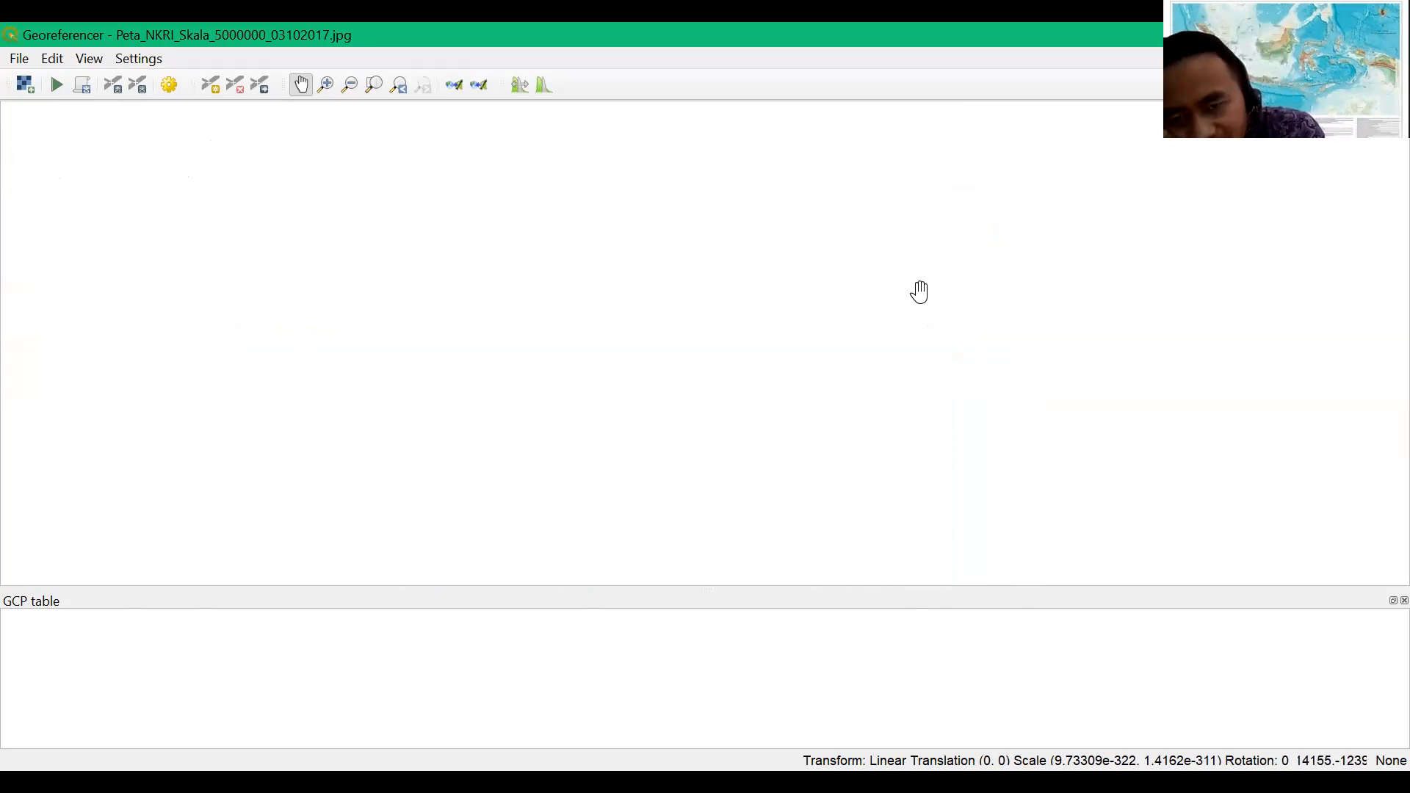
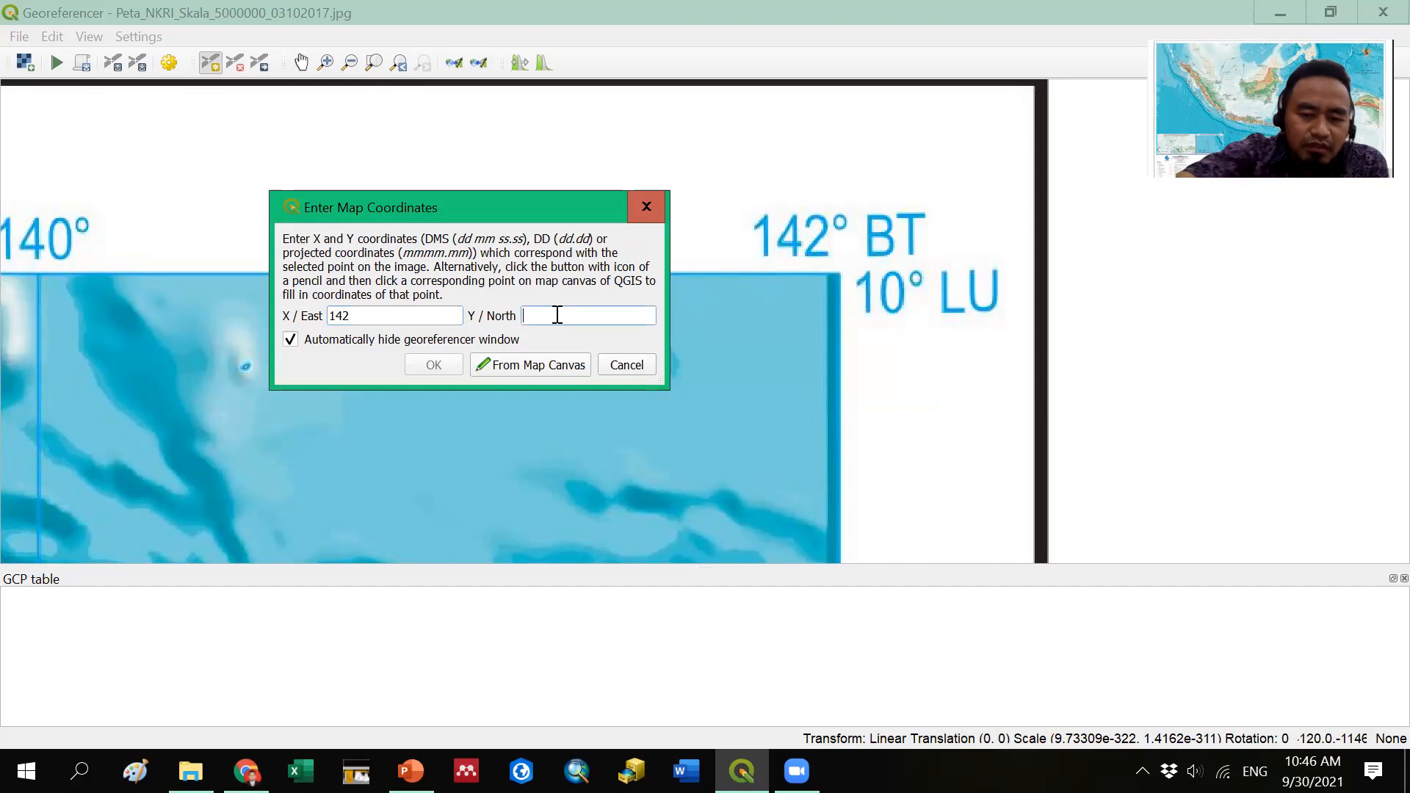
type("10")
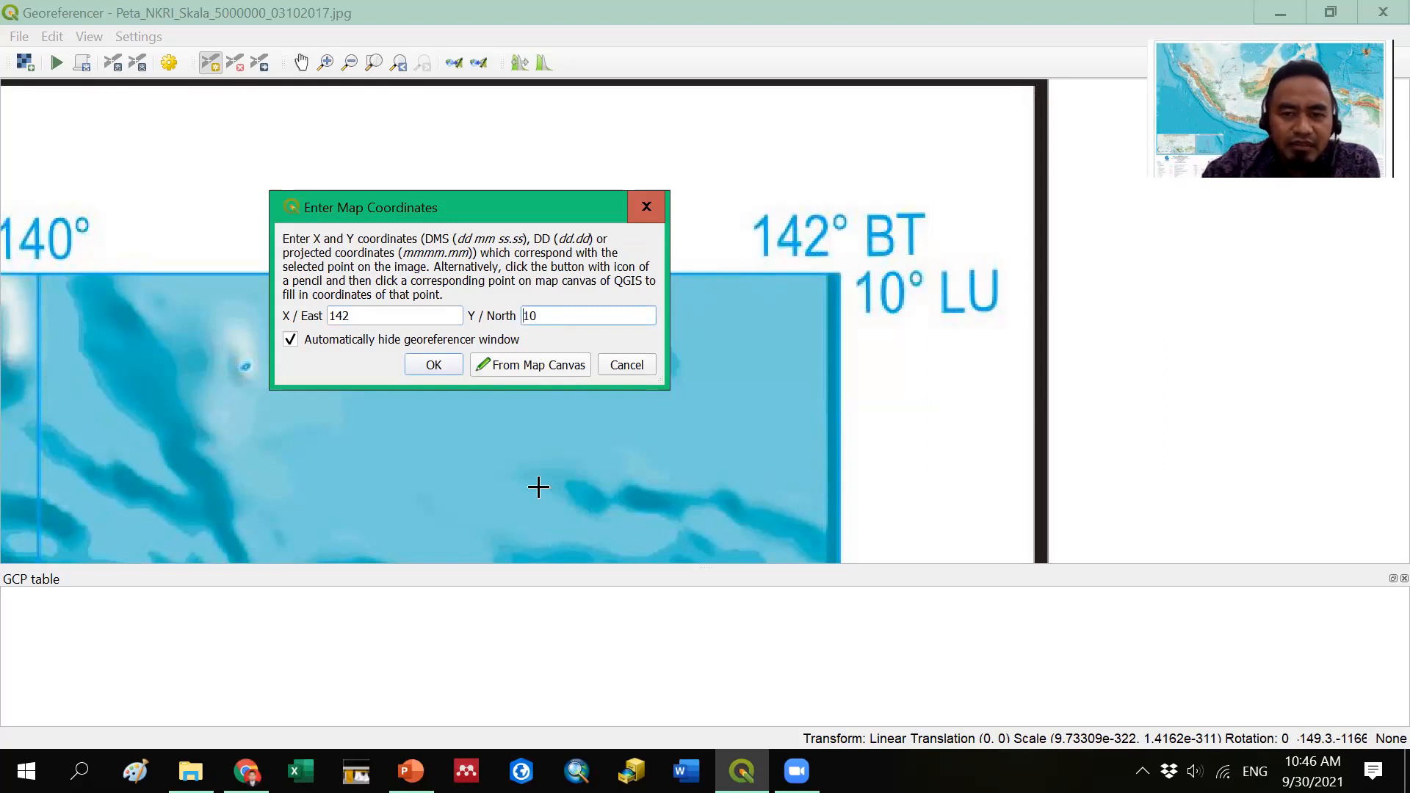
left_click(334, 316)
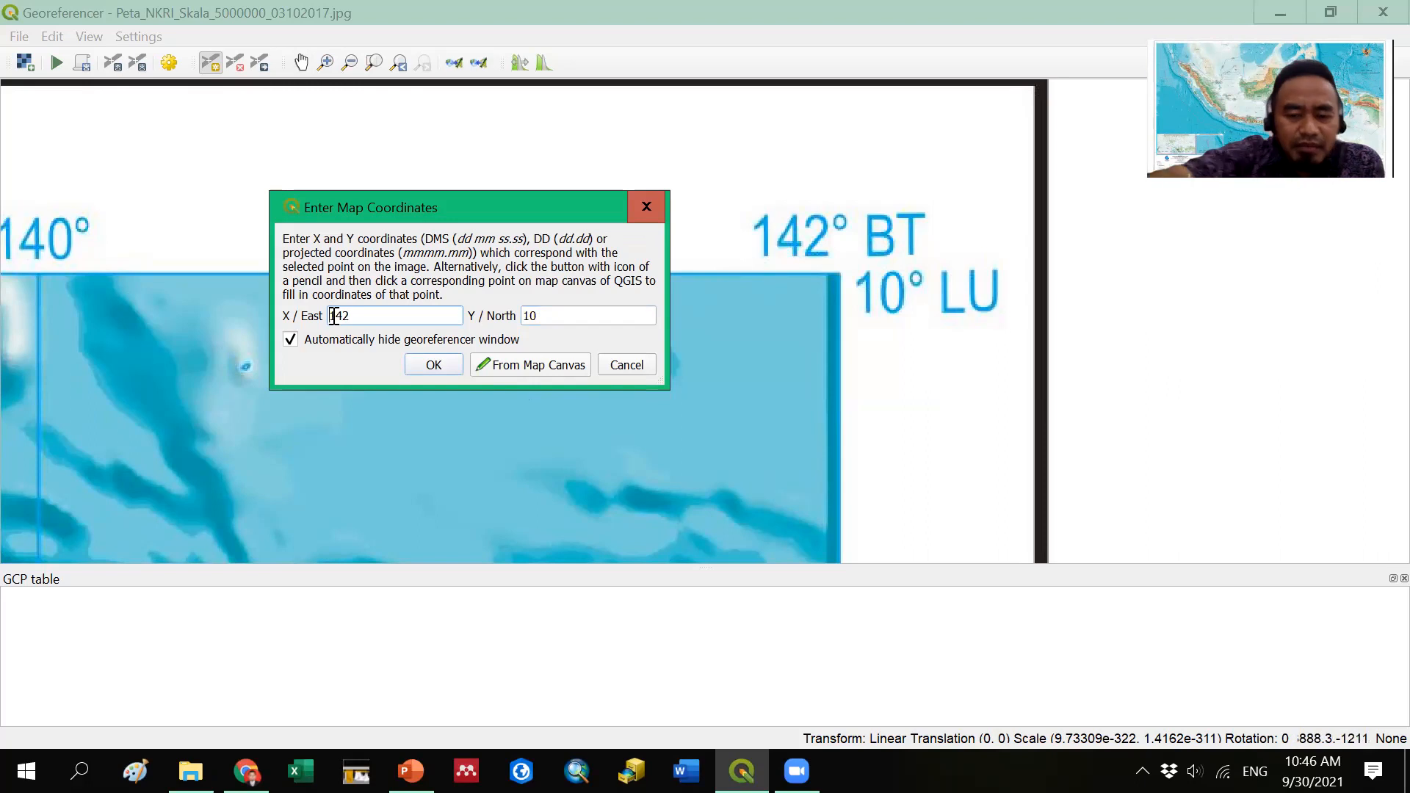
type("-")
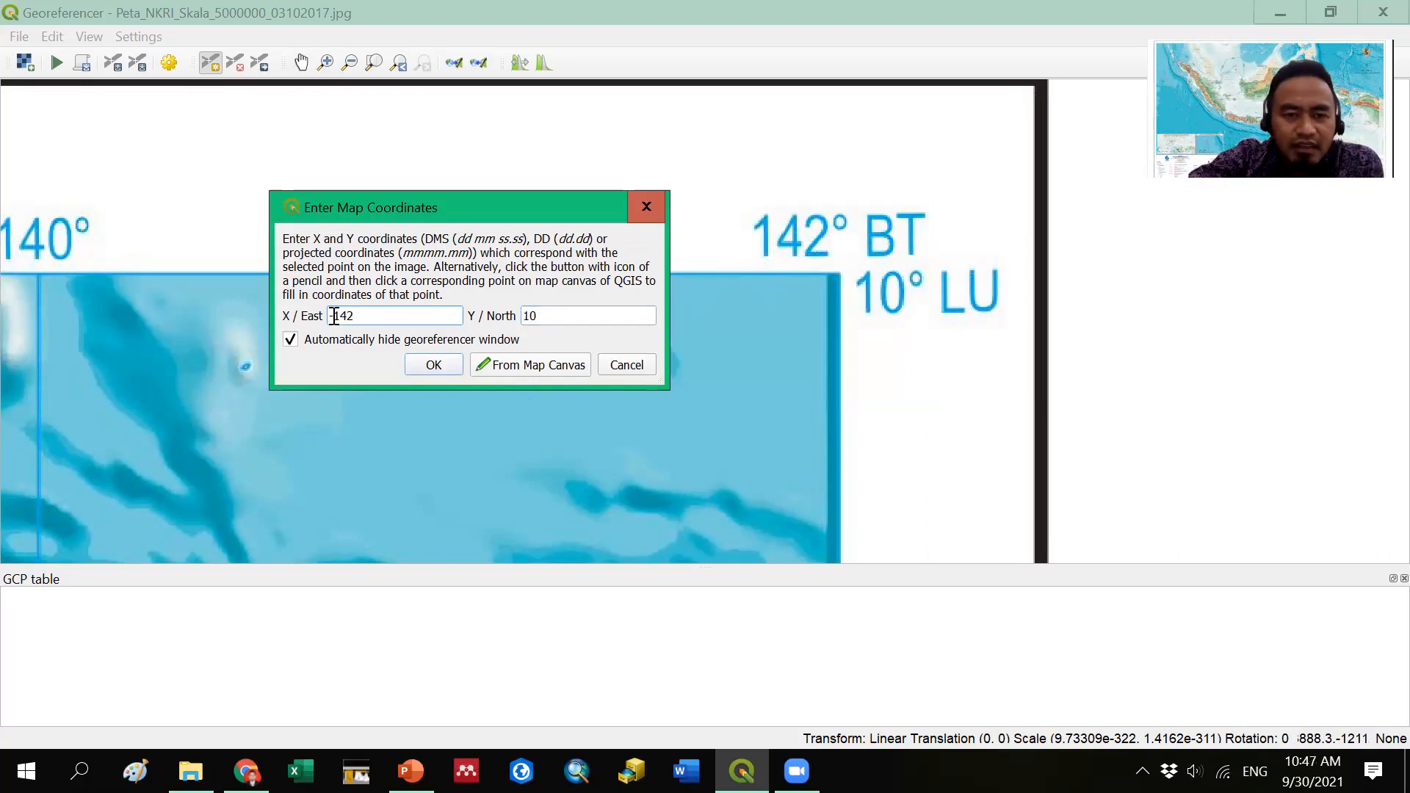
key("BackSpace")
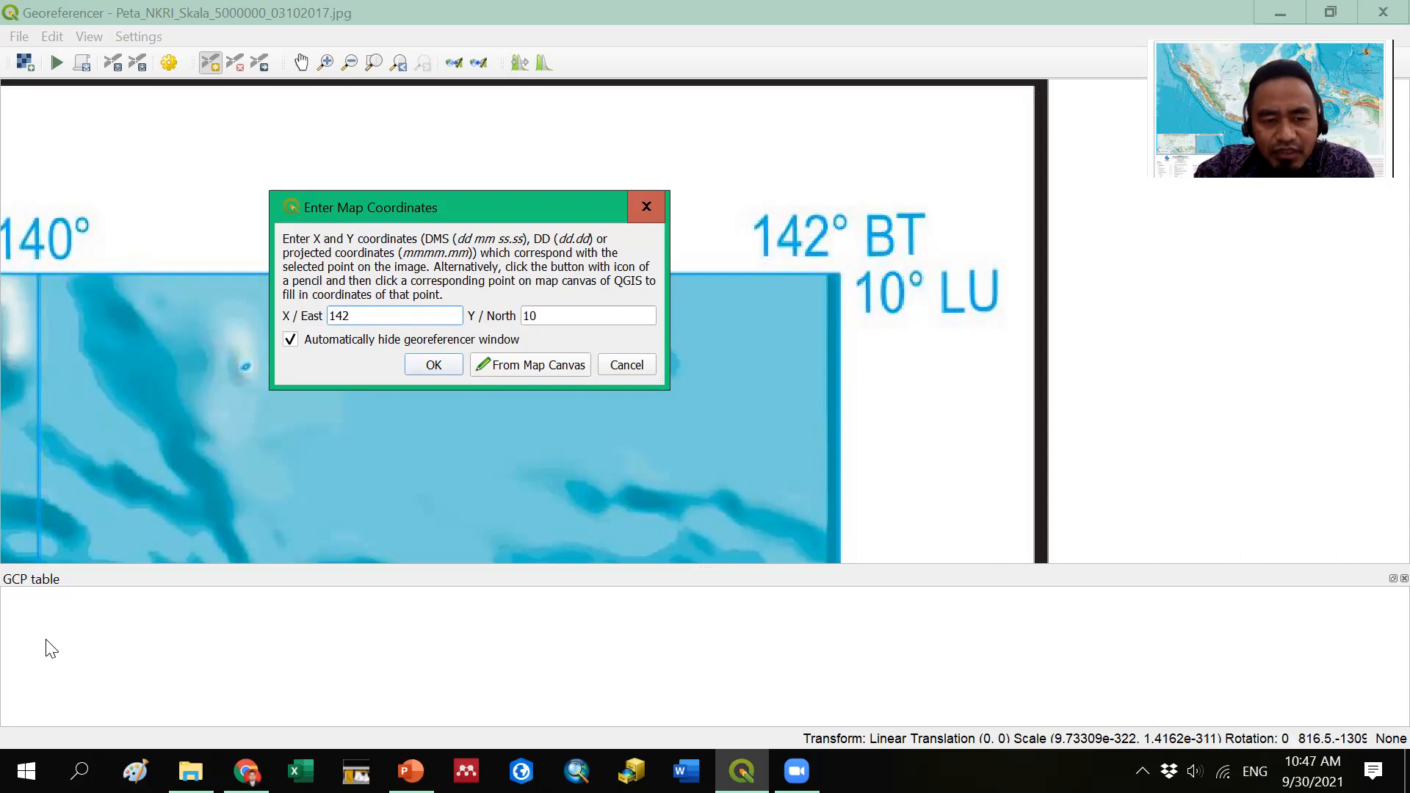
left_click(439, 368)
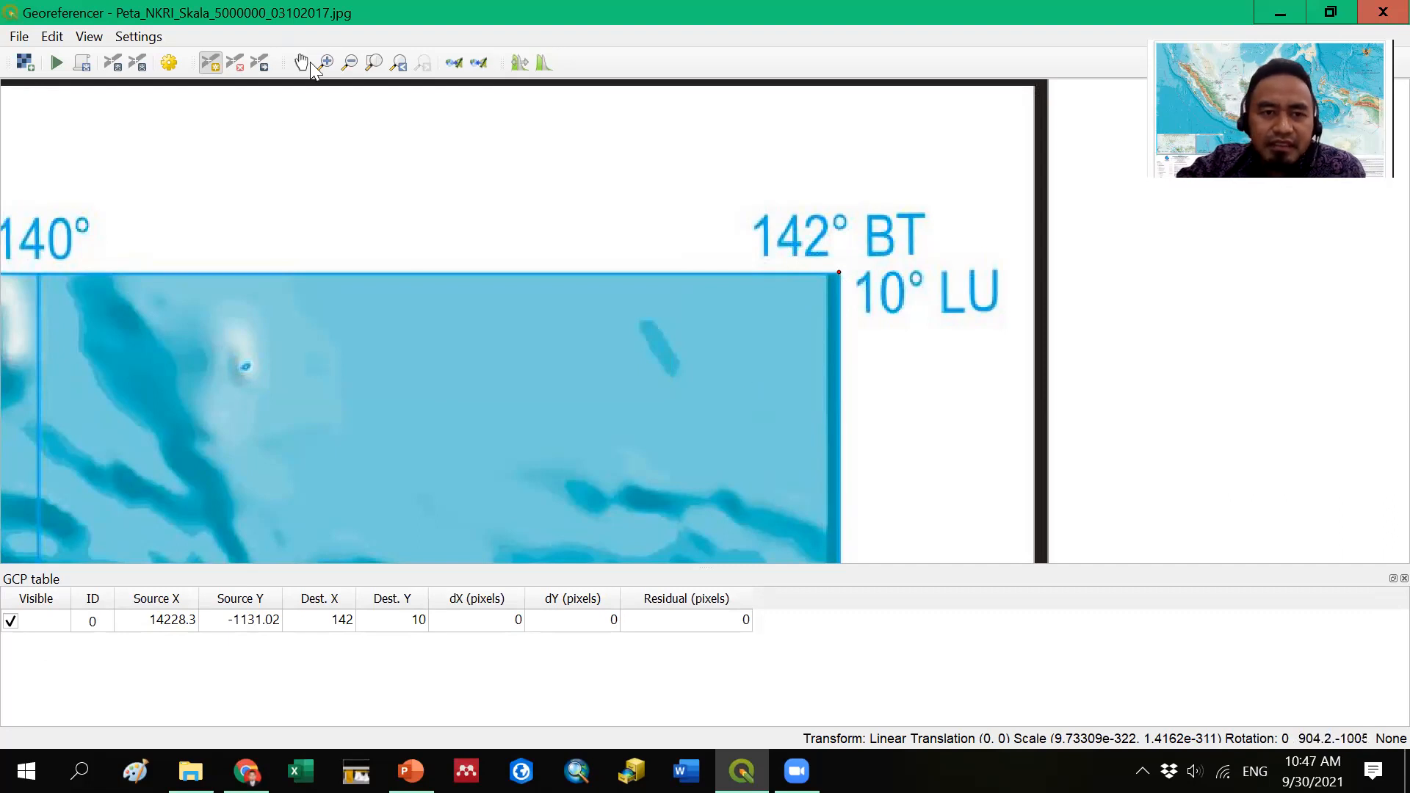
scroll(793, 235, "down", 1)
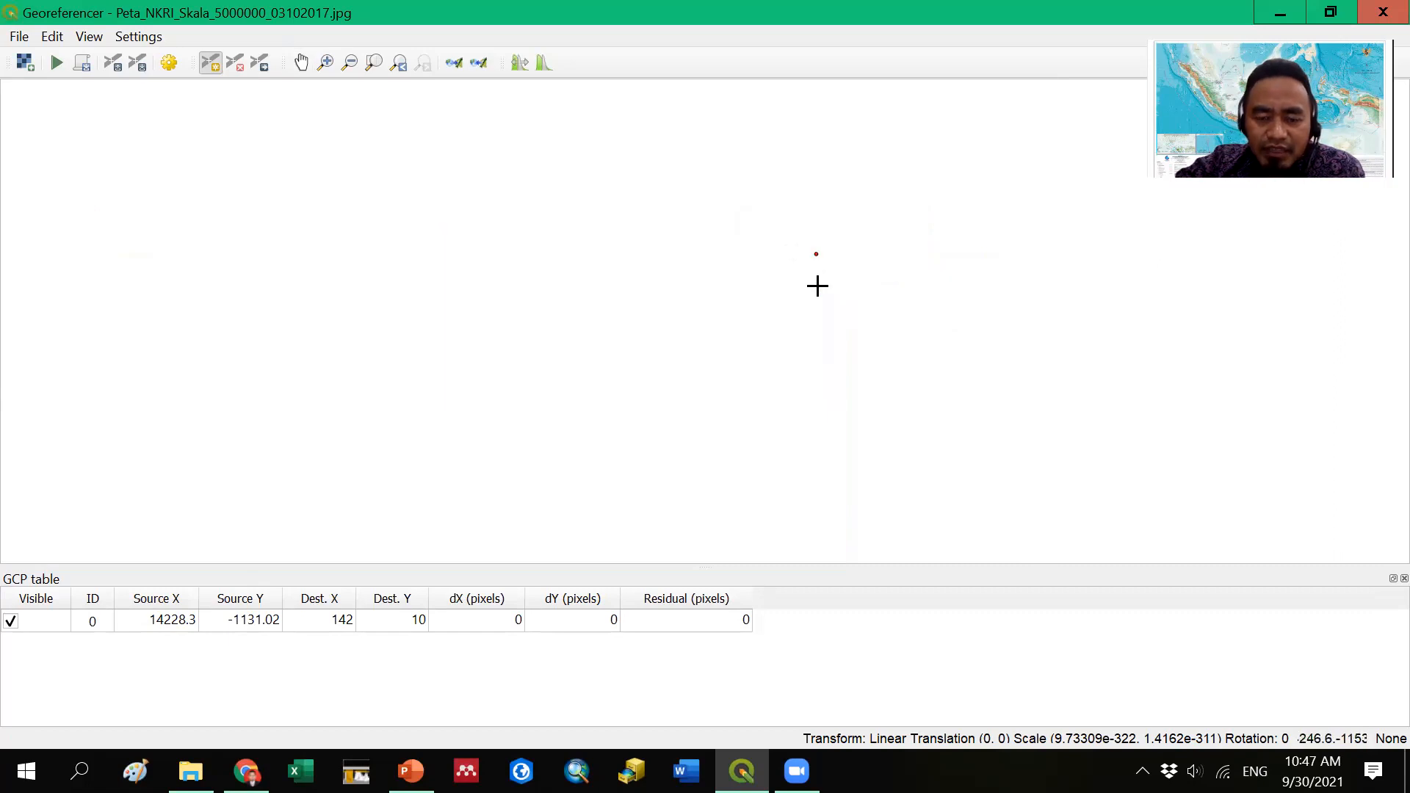
scroll(794, 294, "down", 2)
scroll(794, 292, "down", 2)
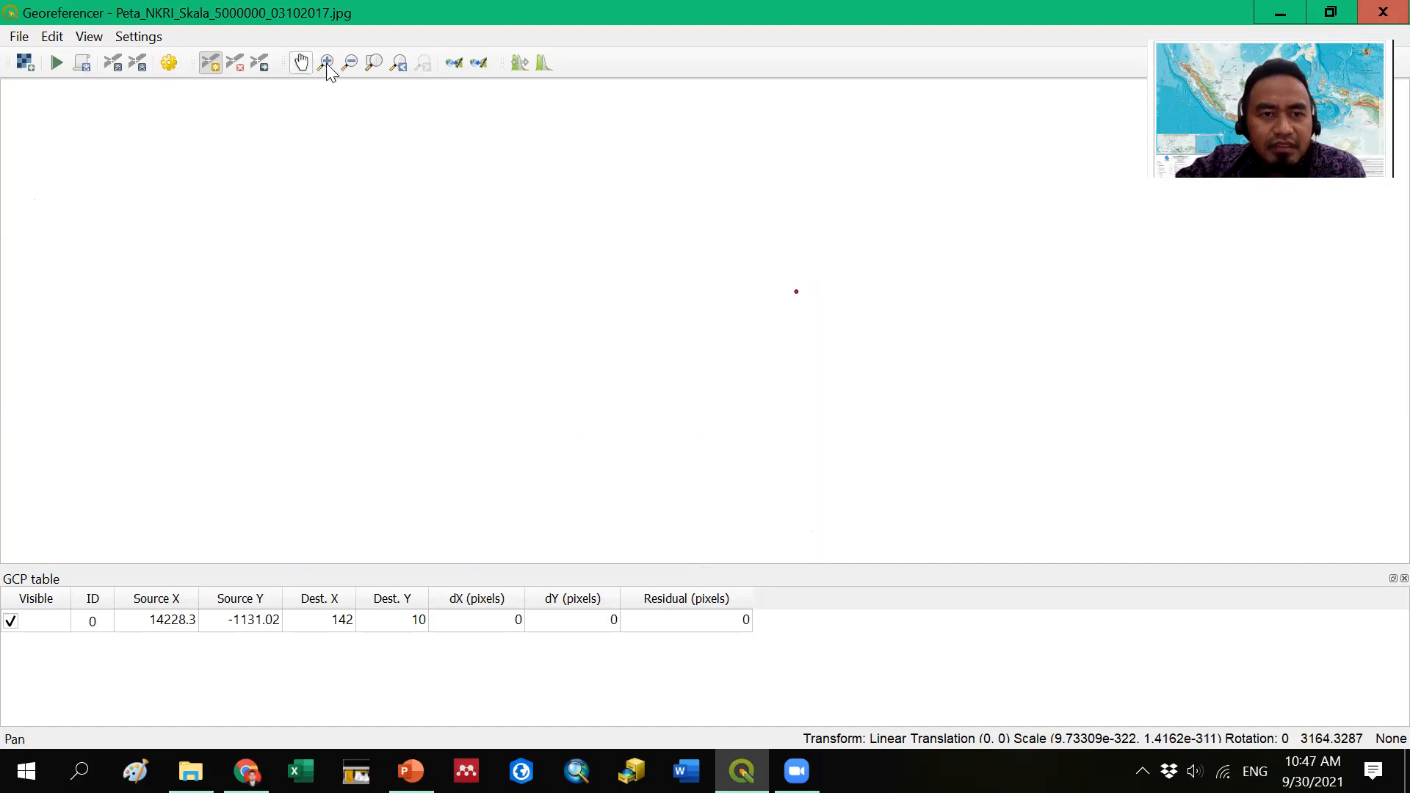
left_click(325, 63)
left_click(305, 64)
key("ctrl+a")
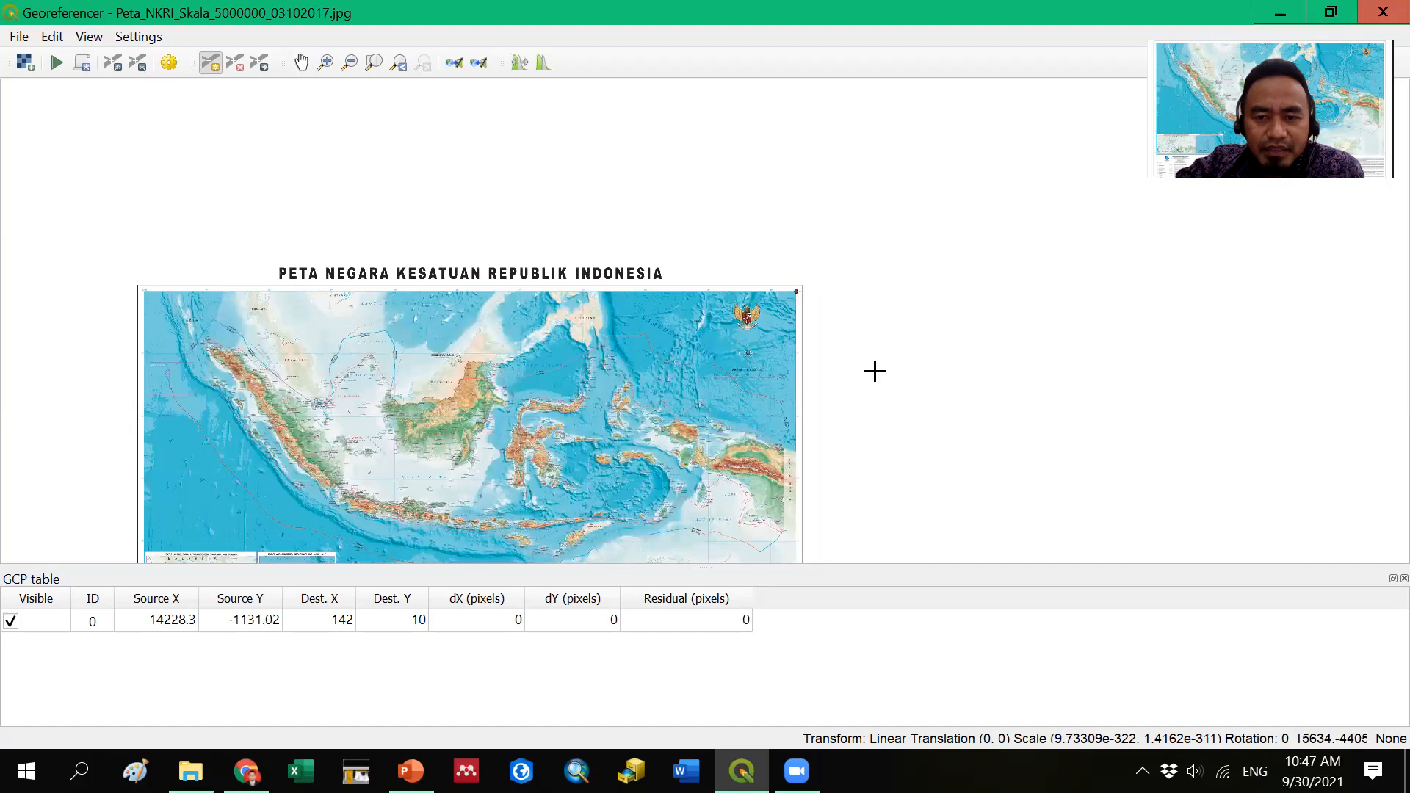
left_click(658, 214)
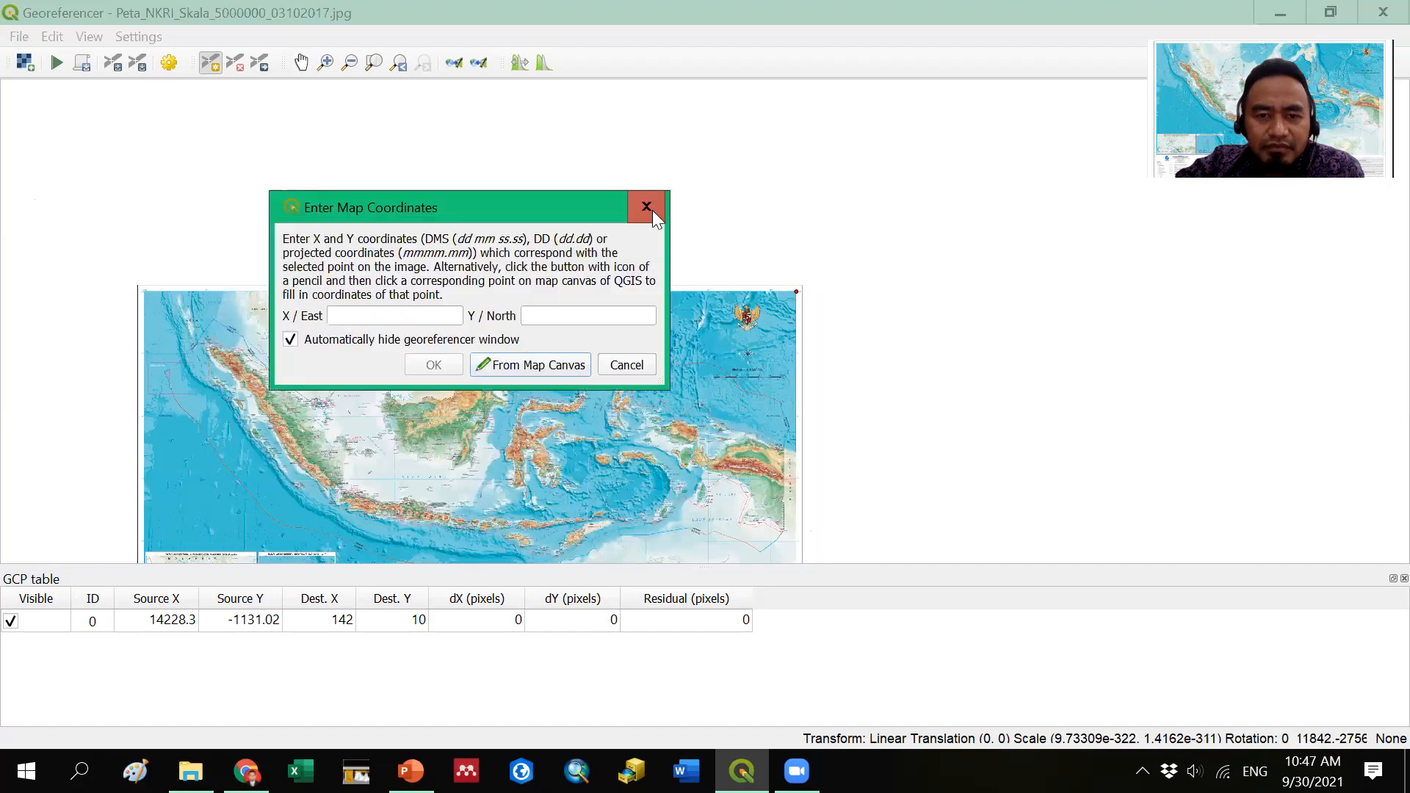
- Add a ground control point where the 15° LS line meets the map's eastern 142° BT edge, with X/East 142 and Y/North -15
left_click(303, 63)
left_click_drag(718, 419, 752, 191)
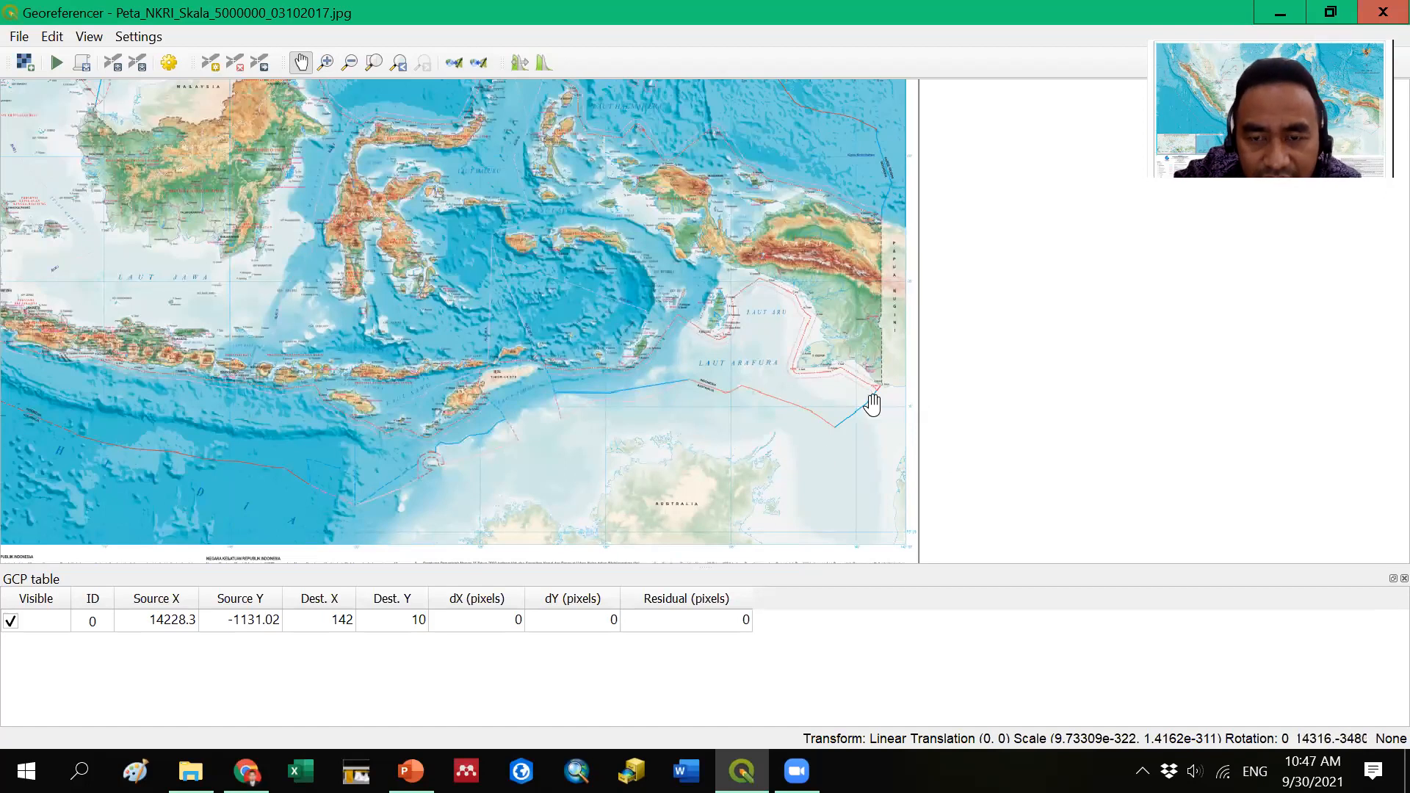
left_click_drag(894, 452, 918, 328)
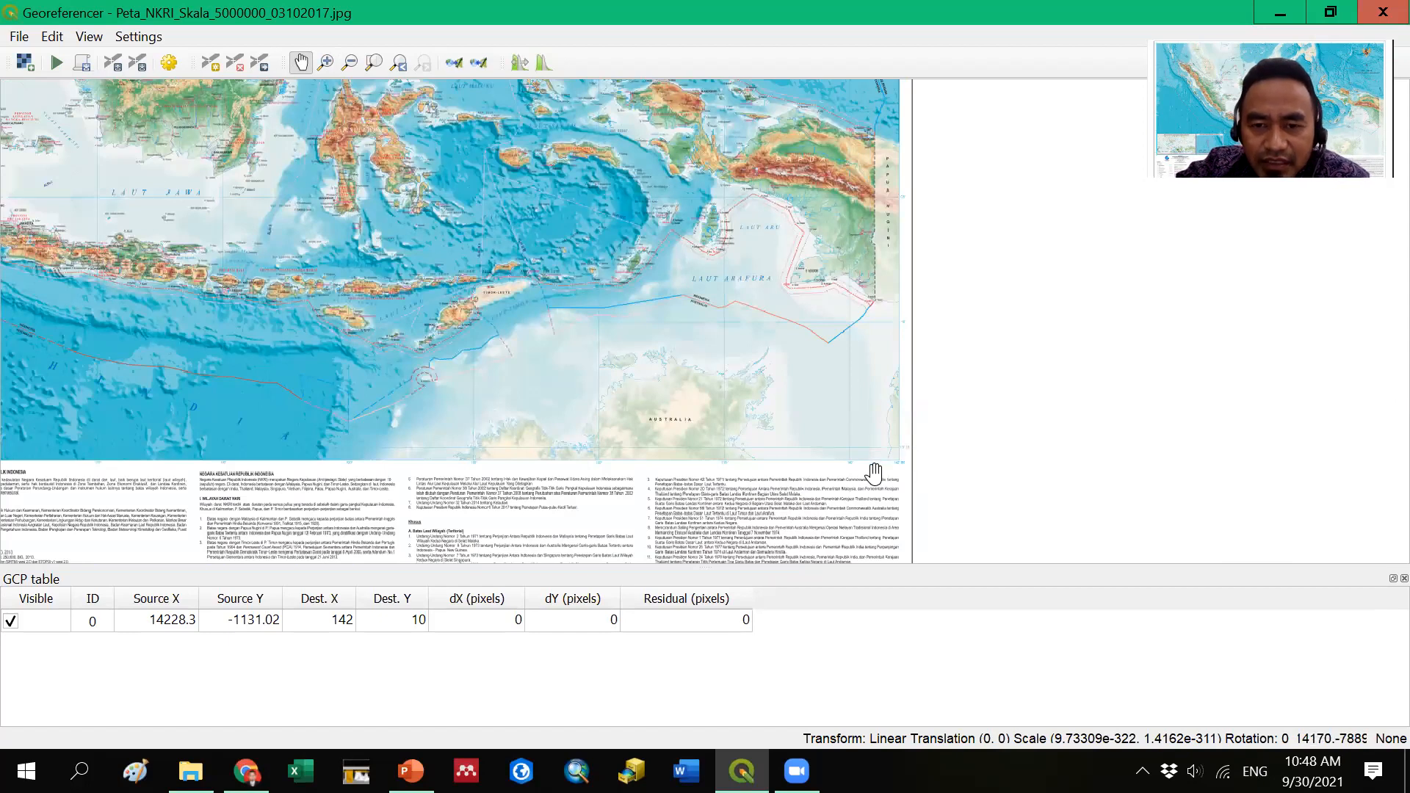
scroll(881, 481, "up", 3)
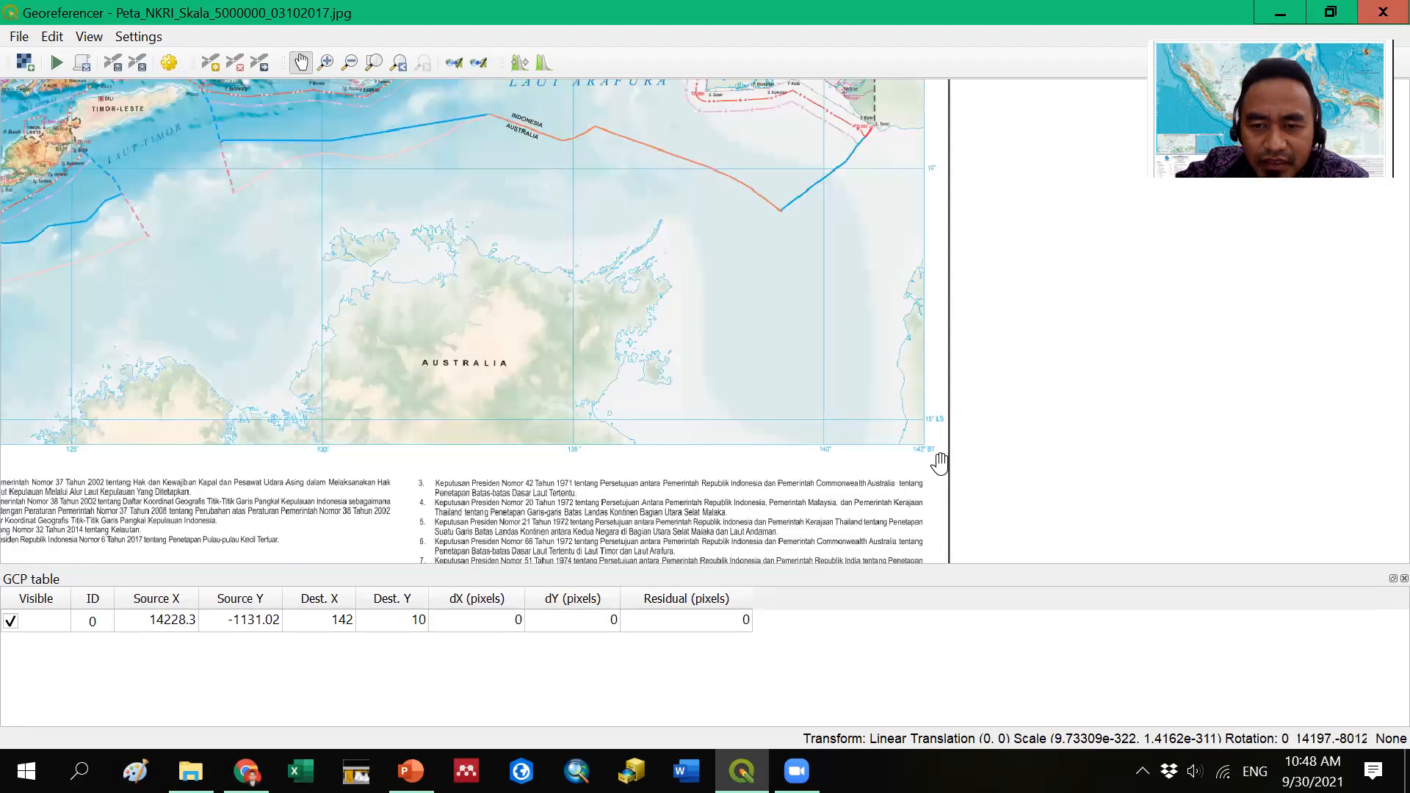
scroll(940, 464, "up", 3)
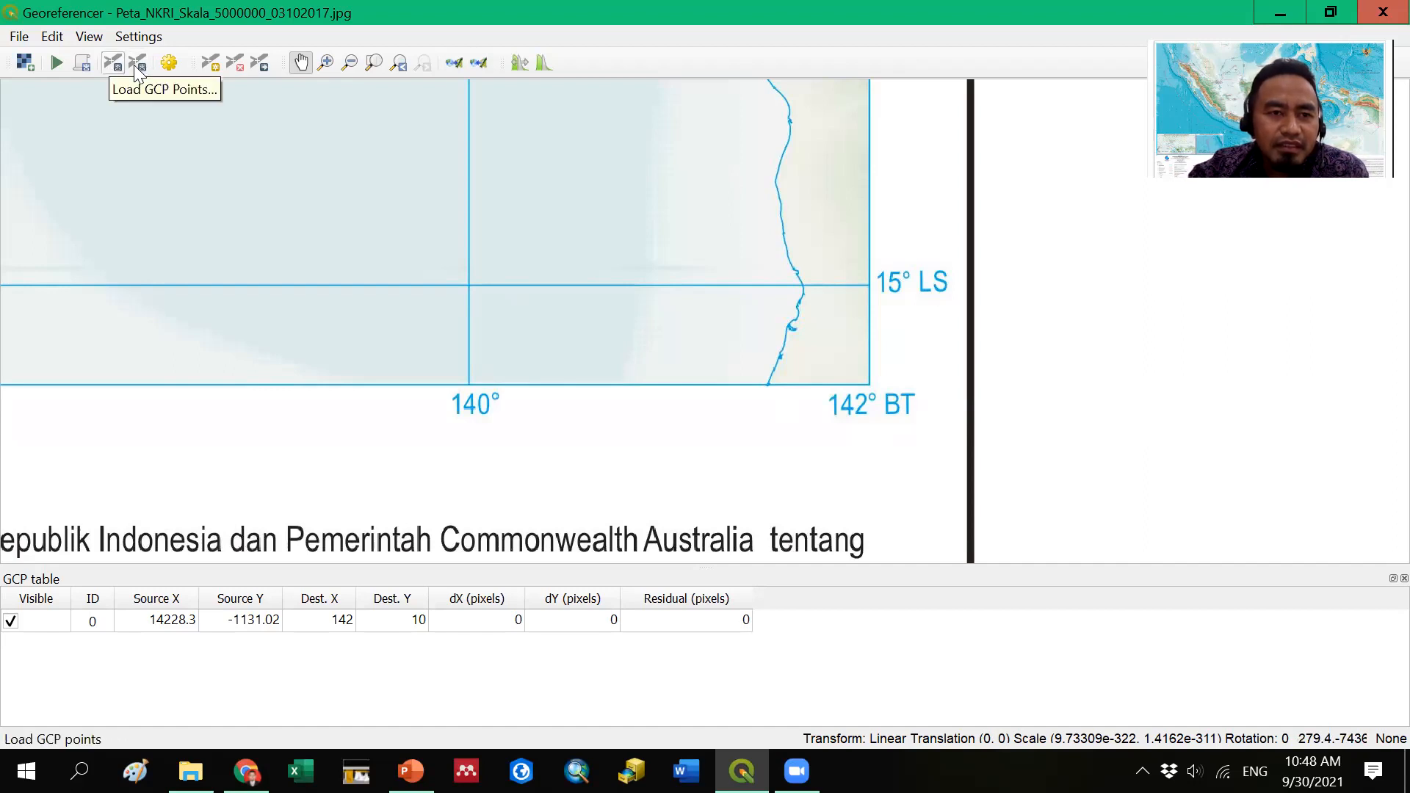
left_click(209, 67)
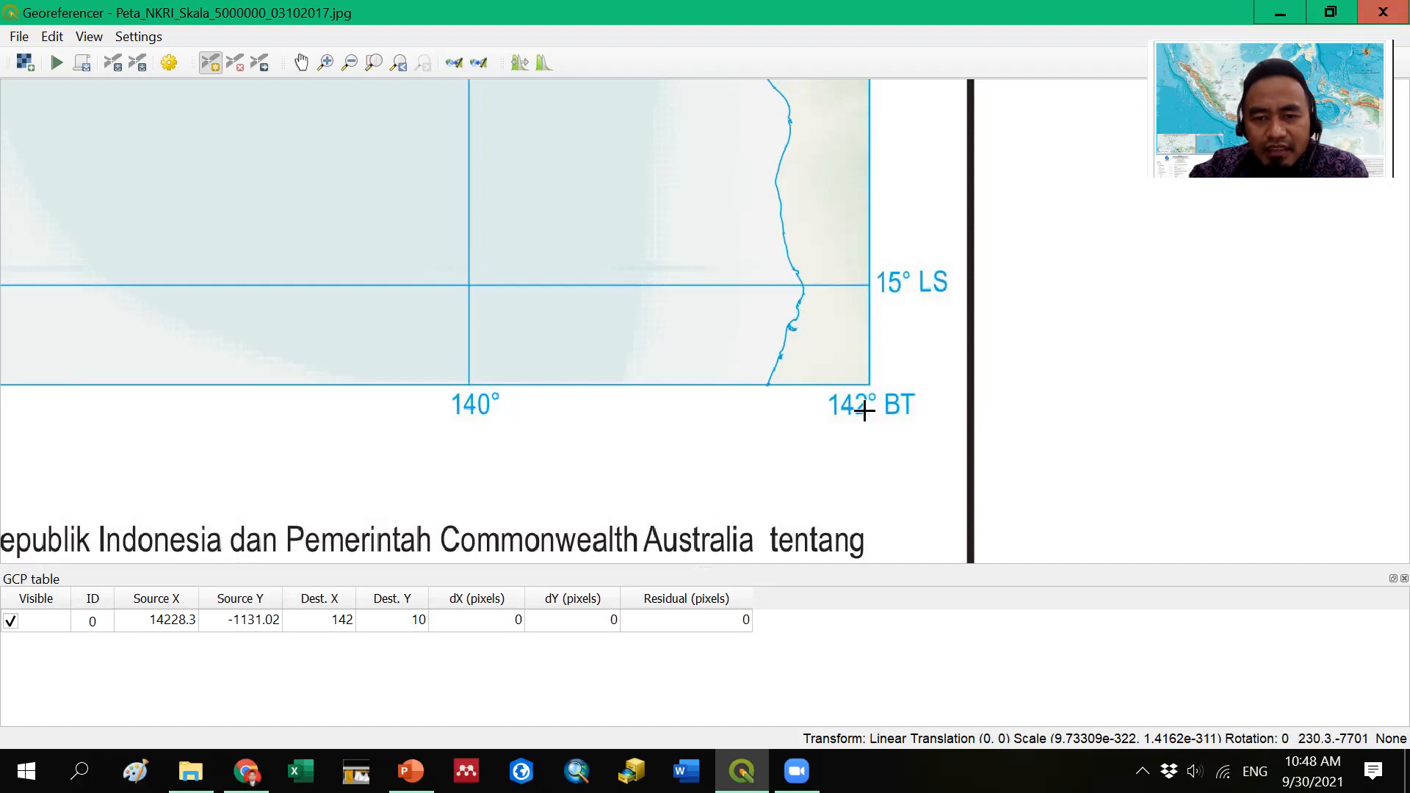
left_click(868, 284)
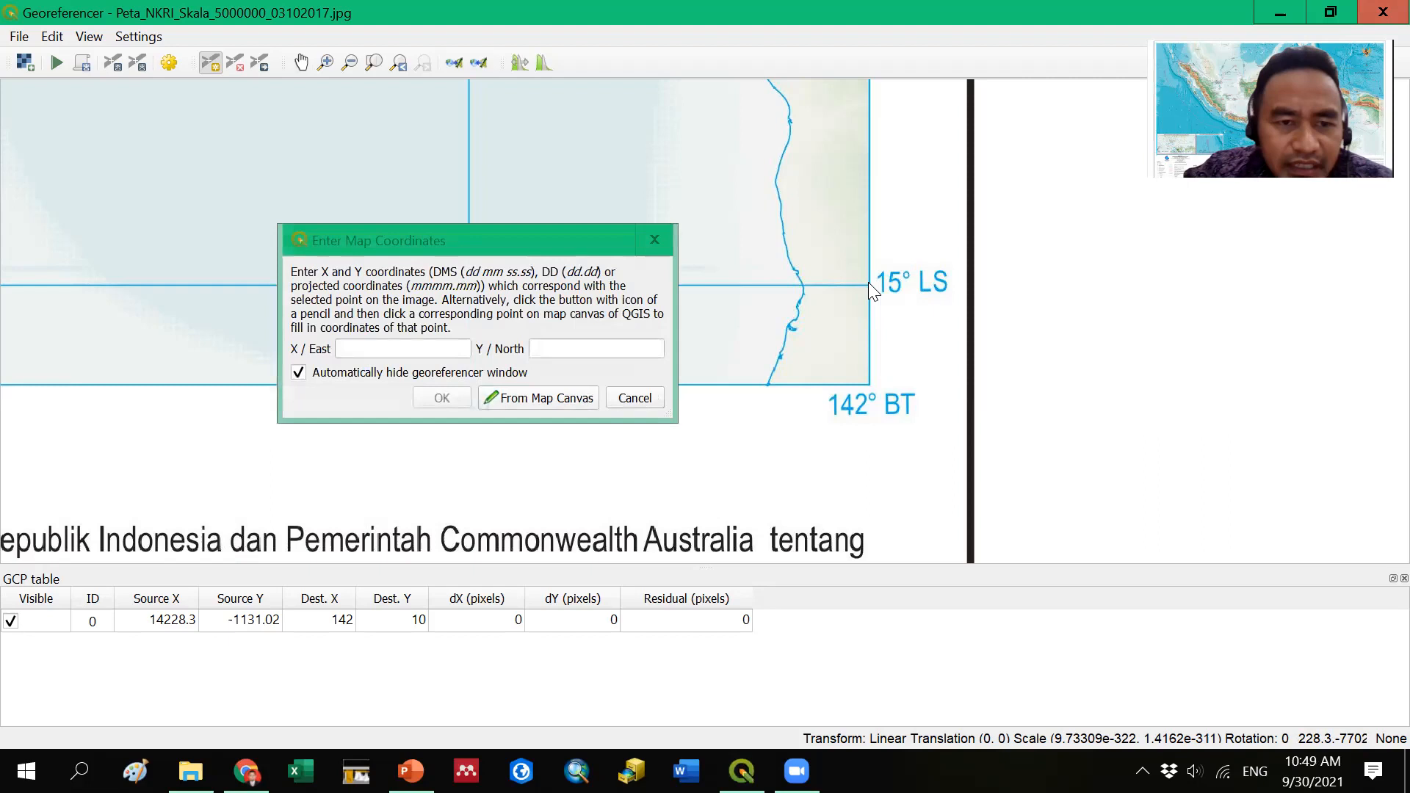
left_click(363, 350)
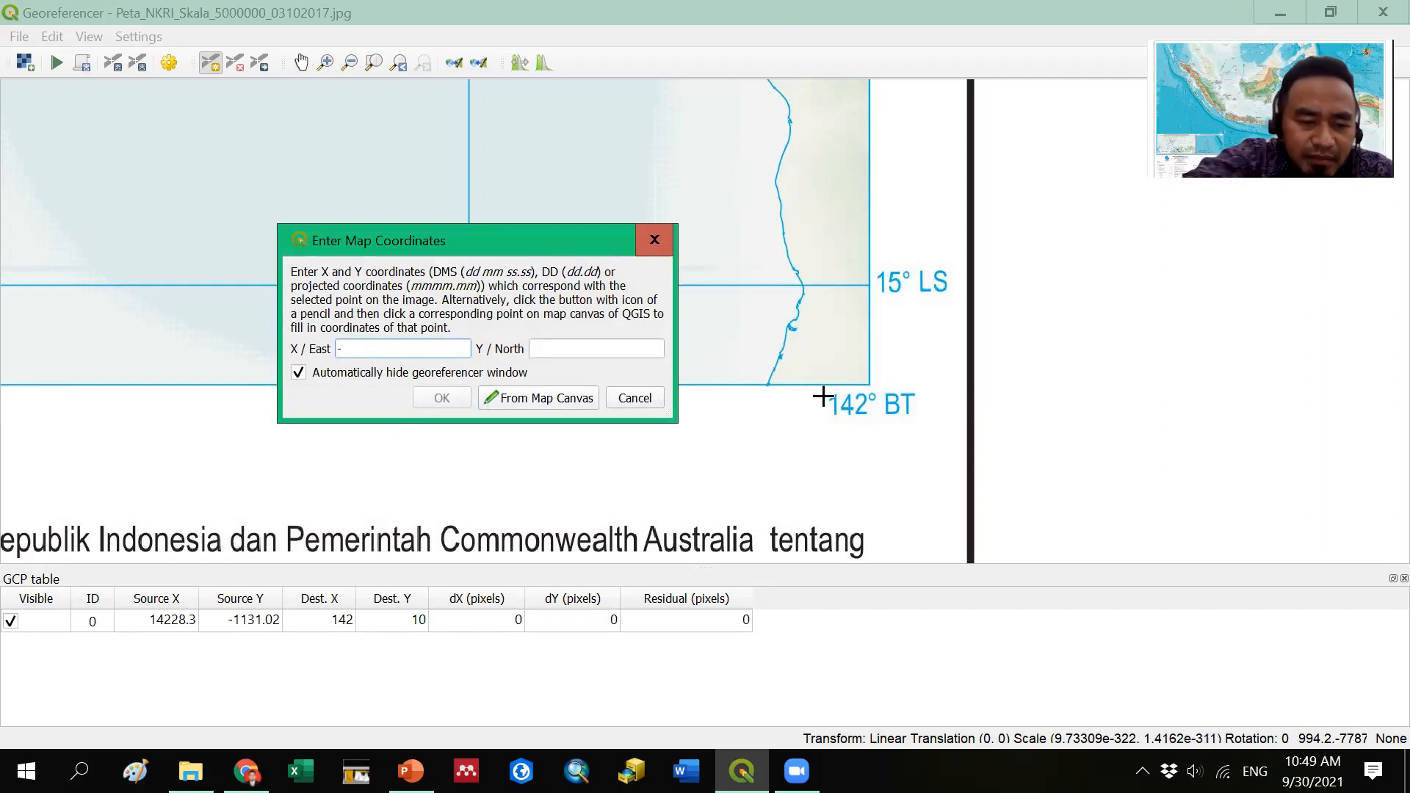
type("142")
left_click(621, 349)
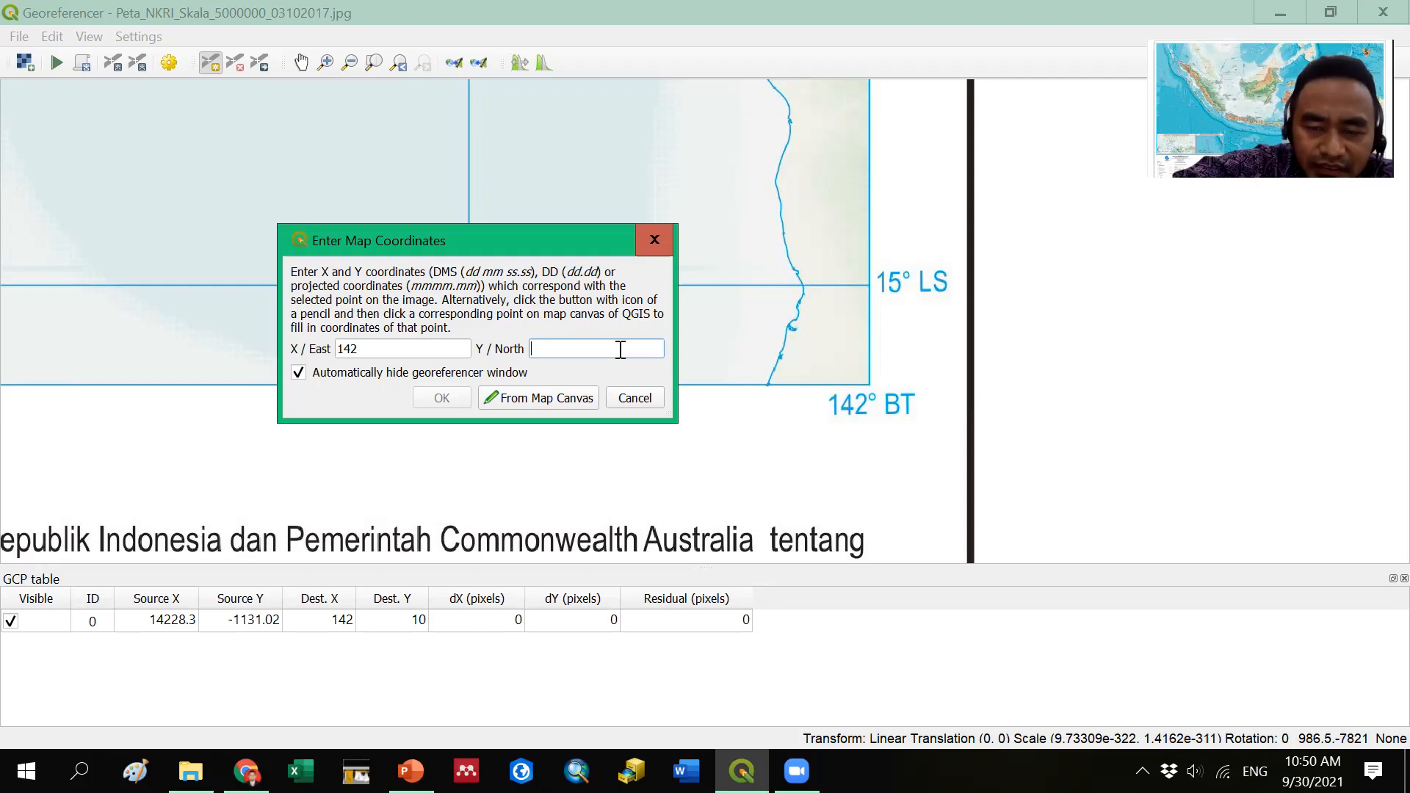
type("-")
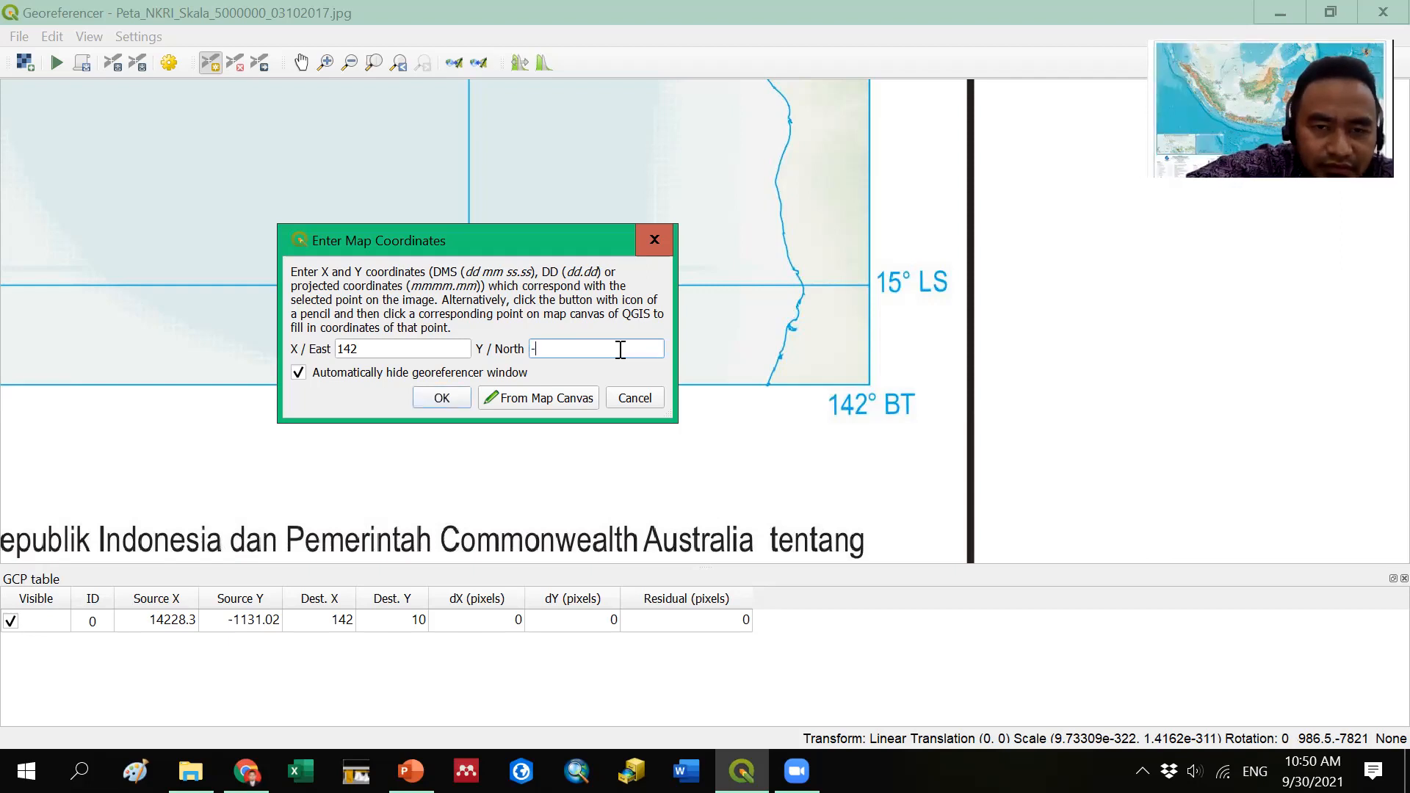
type("1")
type("5")
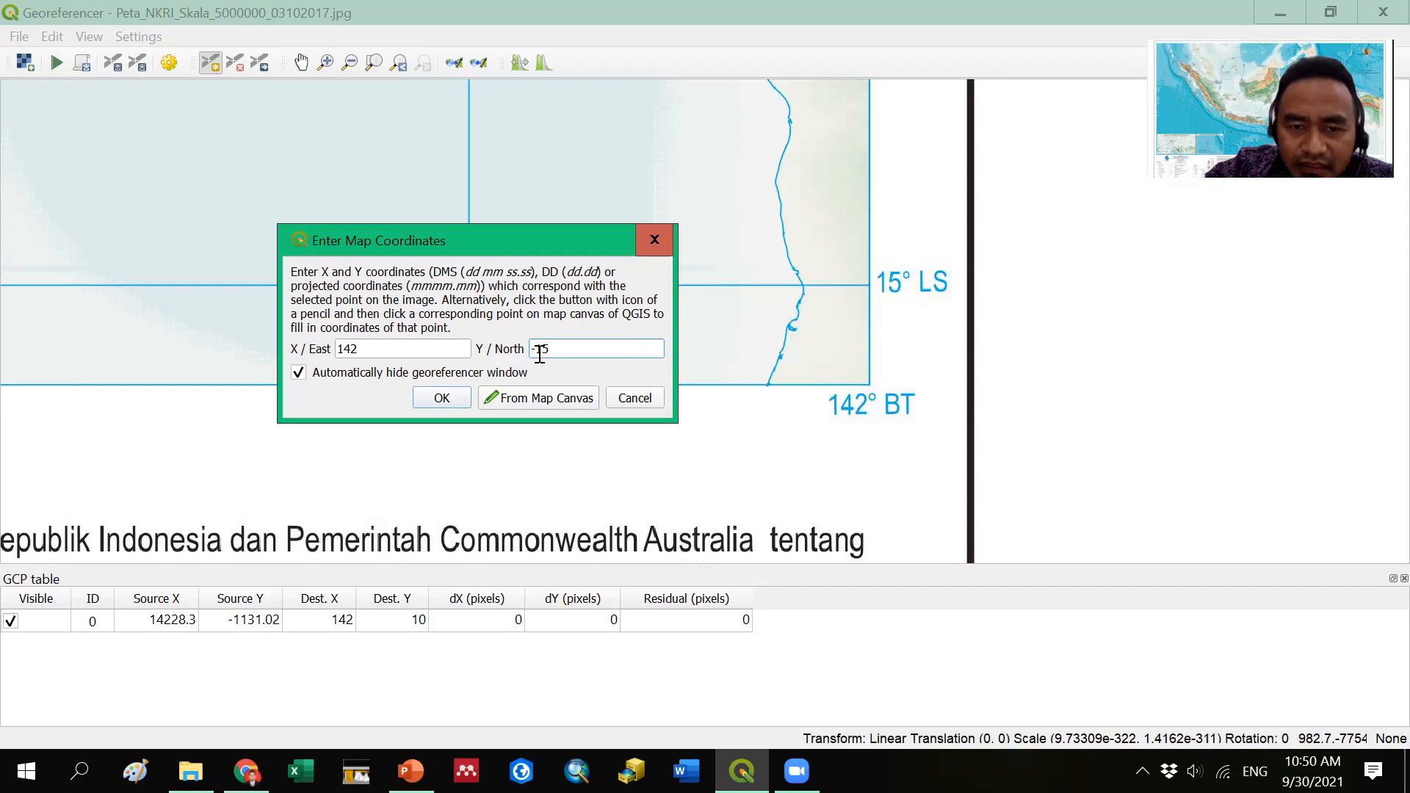
left_click(442, 398)
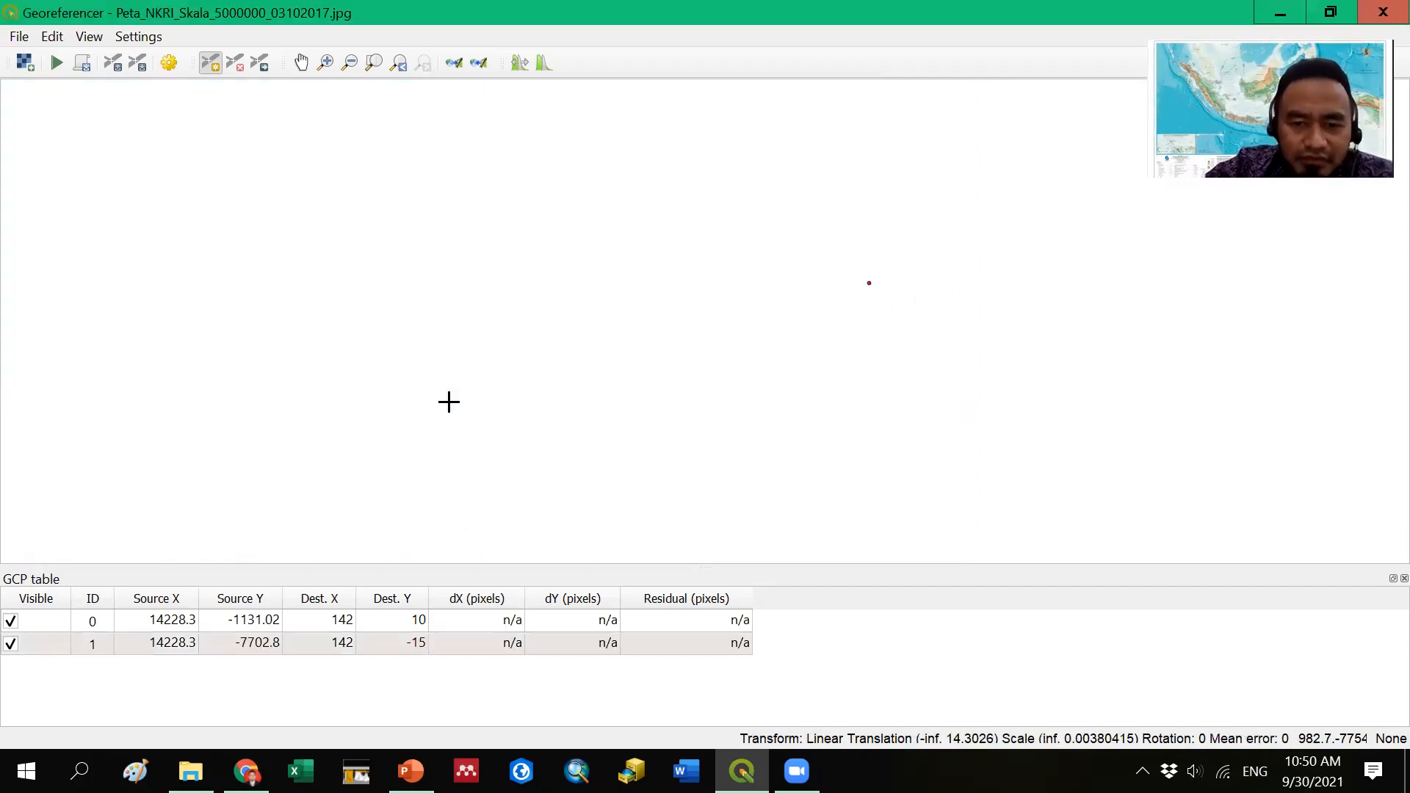
- Examine the map's south-west corner to locate where the 15° LS line meets the 90° BT edge
scroll(448, 401, "down", 2)
scroll(550, 432, "down", 3)
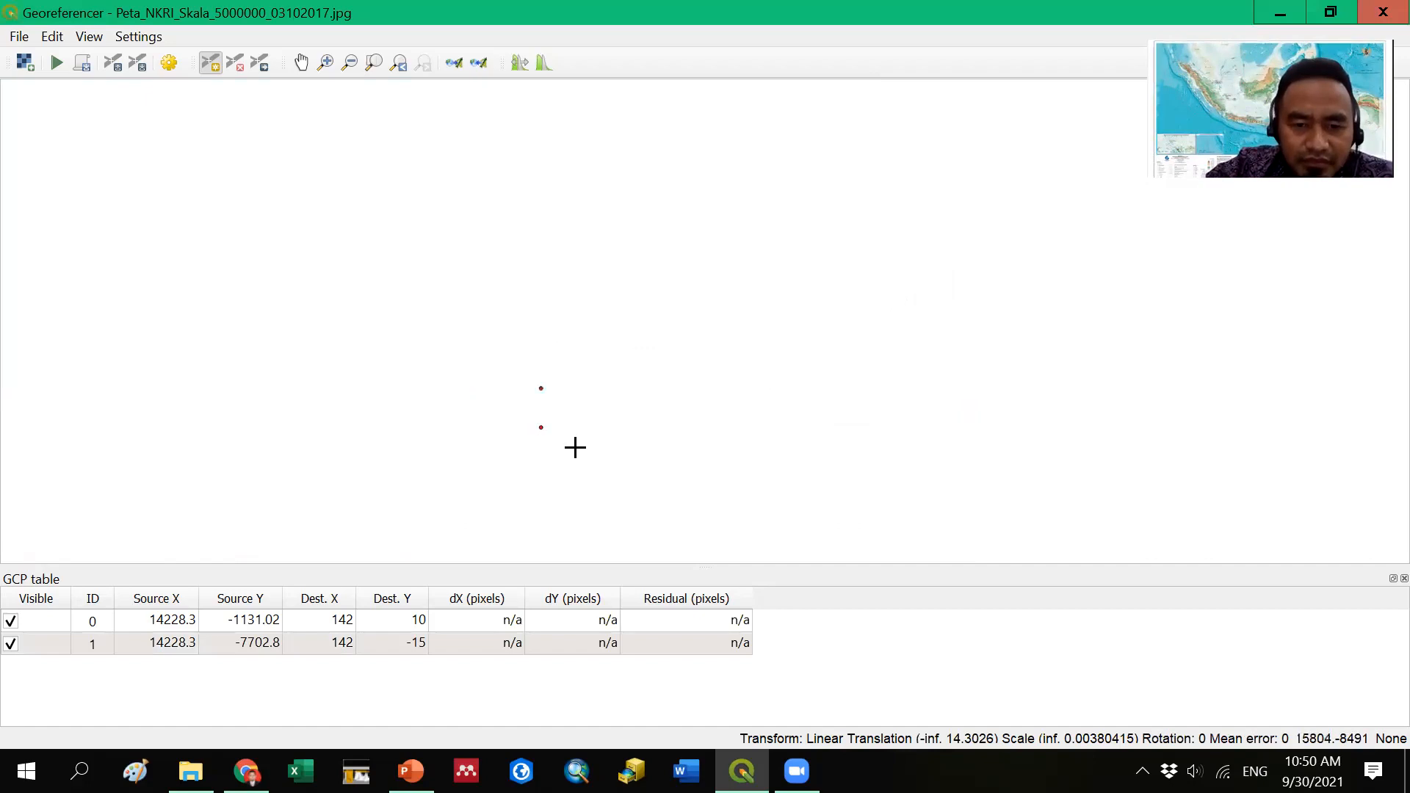
scroll(575, 447, "up", 3)
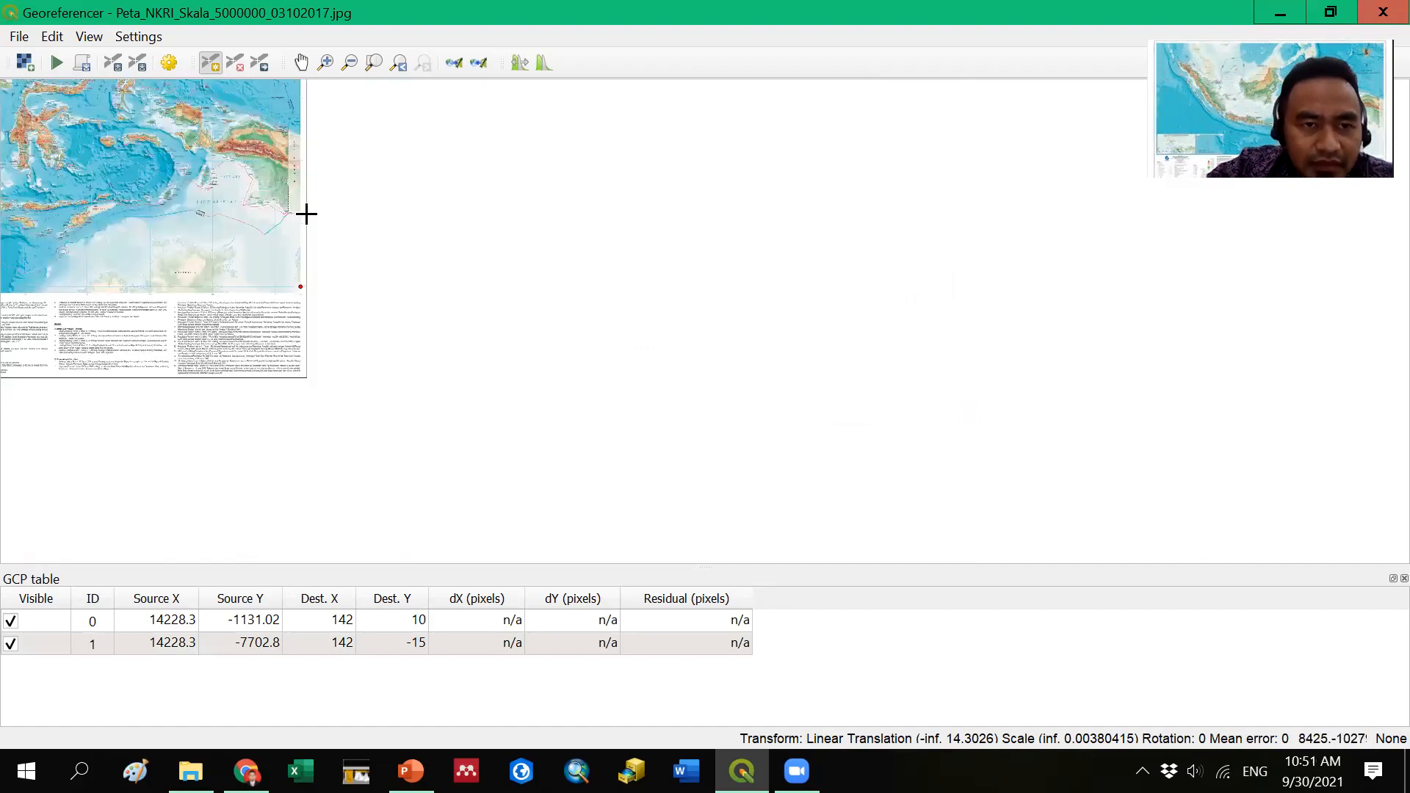
left_click(91, 38)
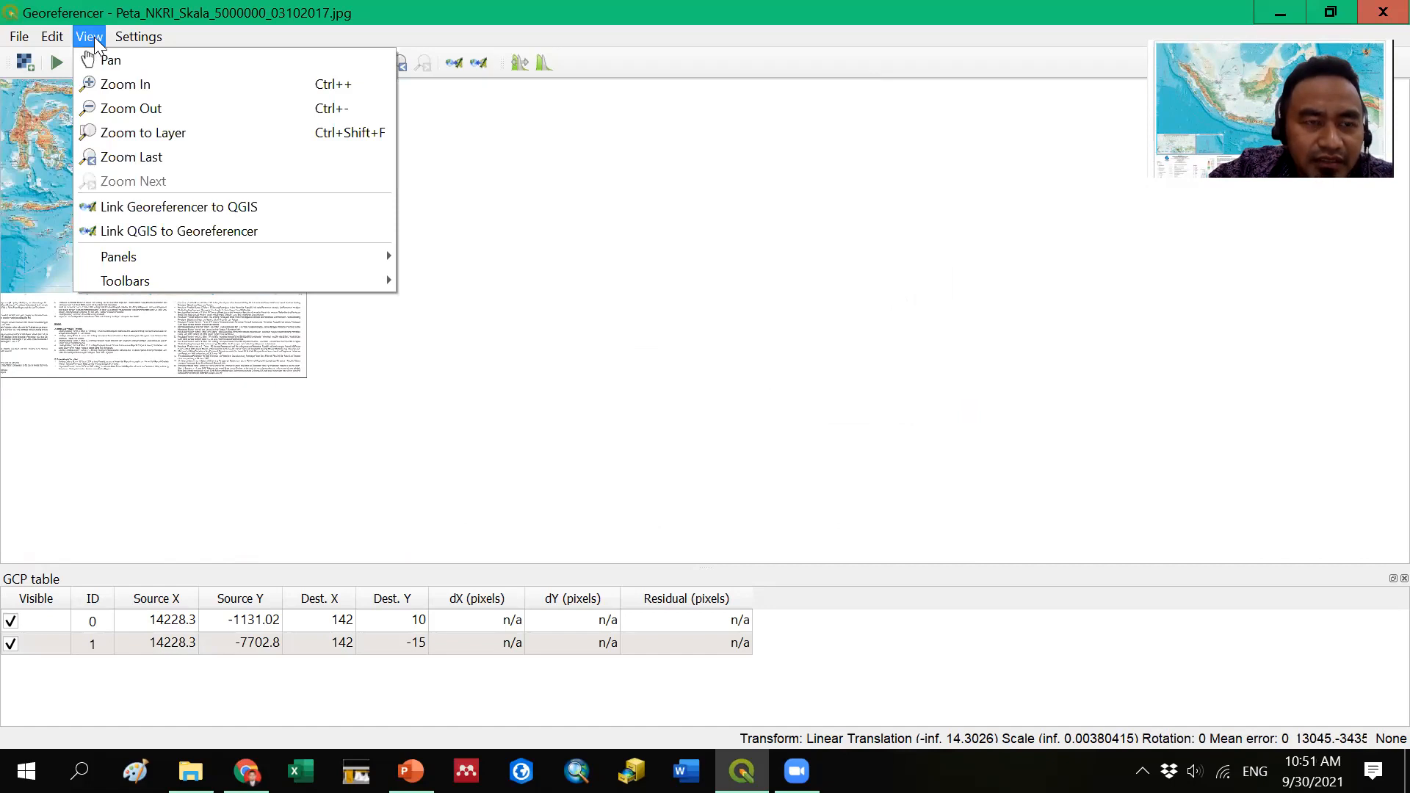
key("Down")
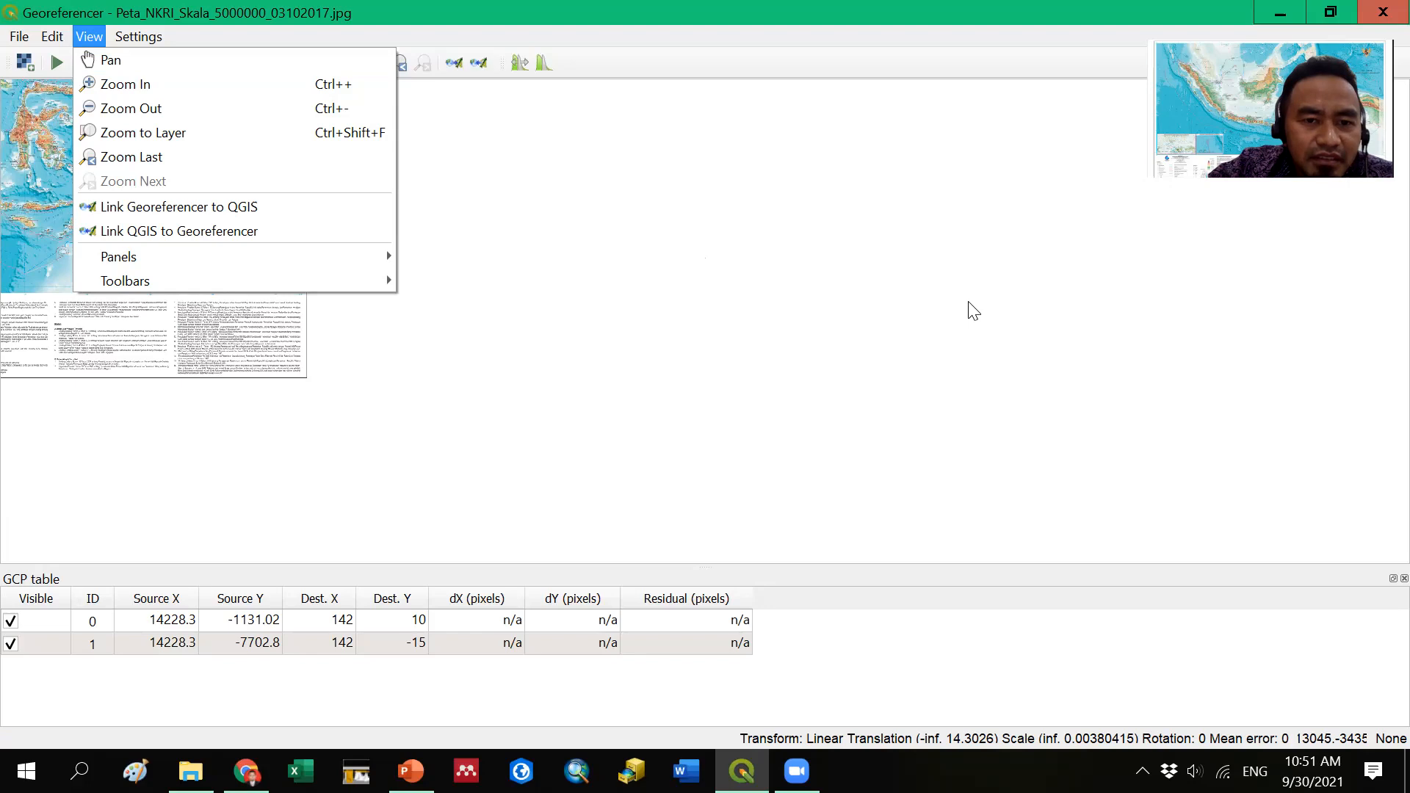
left_click(740, 311)
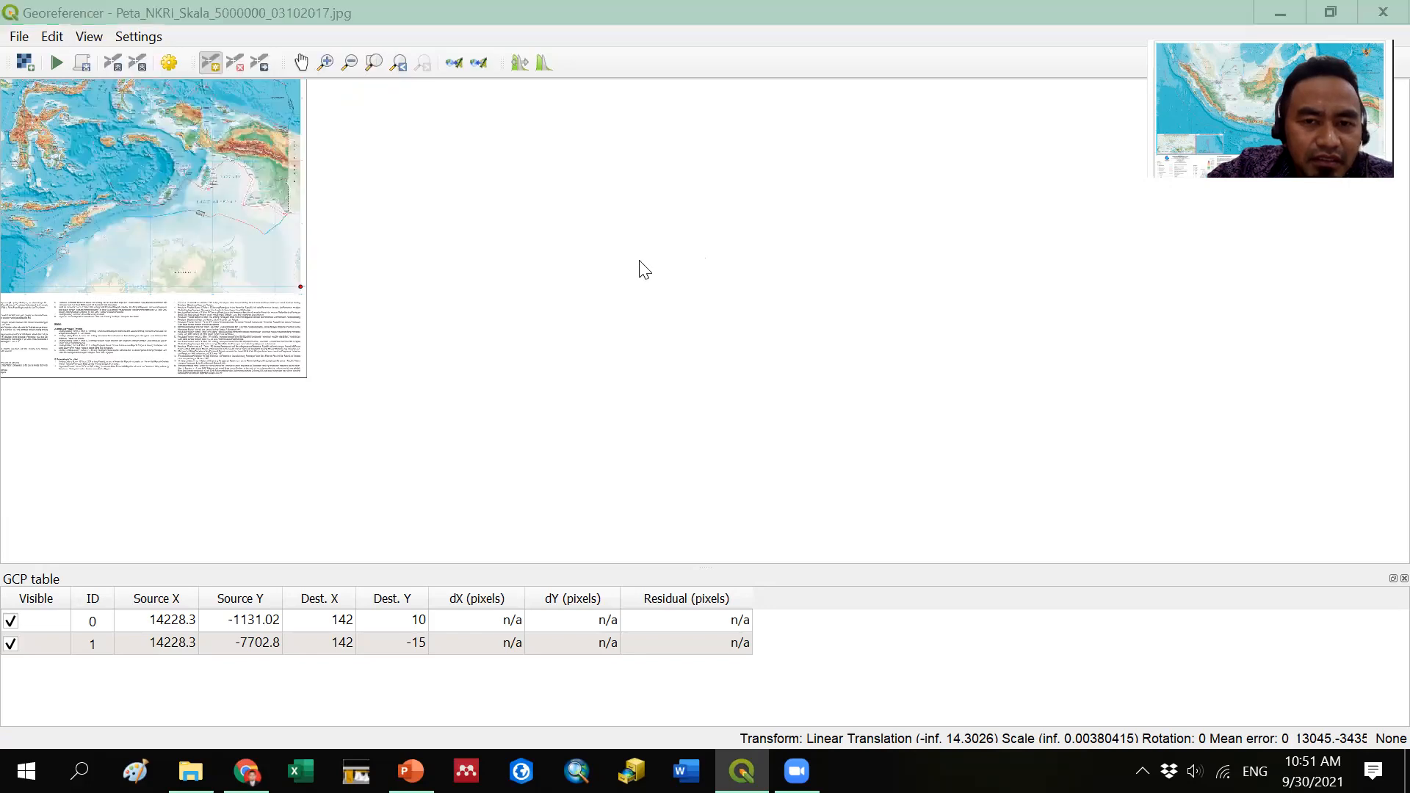
key("Escape")
left_click(311, 60)
left_click_drag(276, 236, 911, 320)
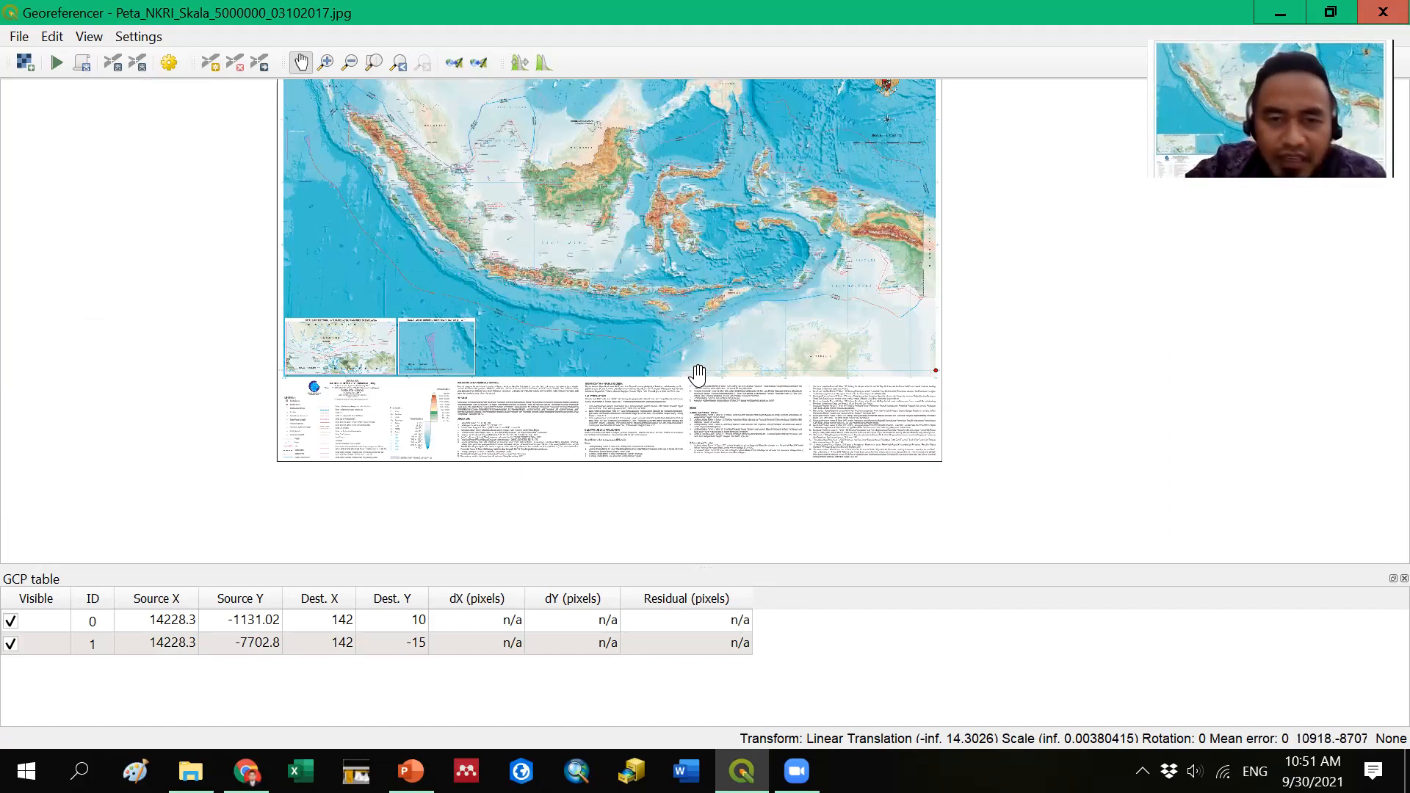
left_click_drag(843, 263, 906, 315)
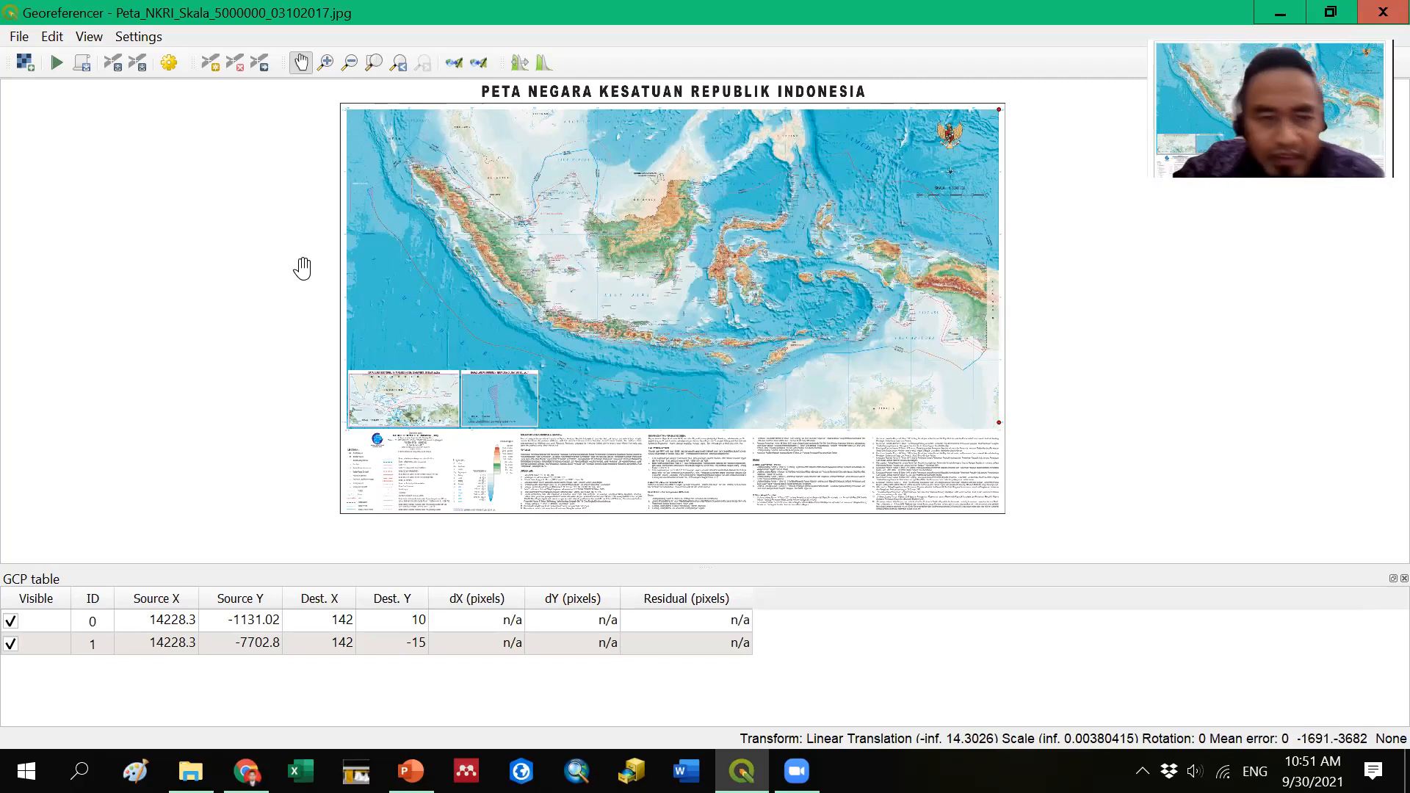
scroll(364, 415, "up", 3)
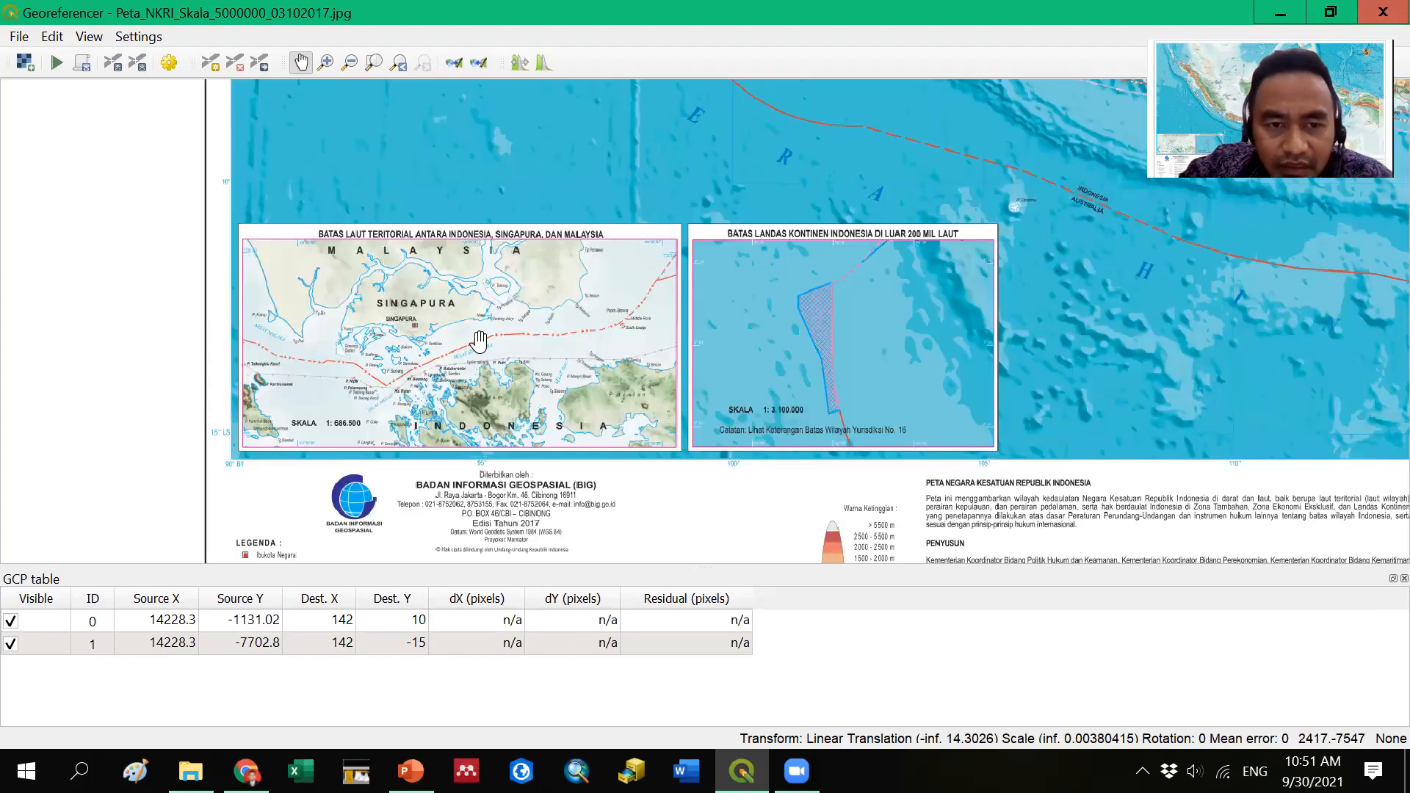
left_click_drag(545, 271, 595, 392)
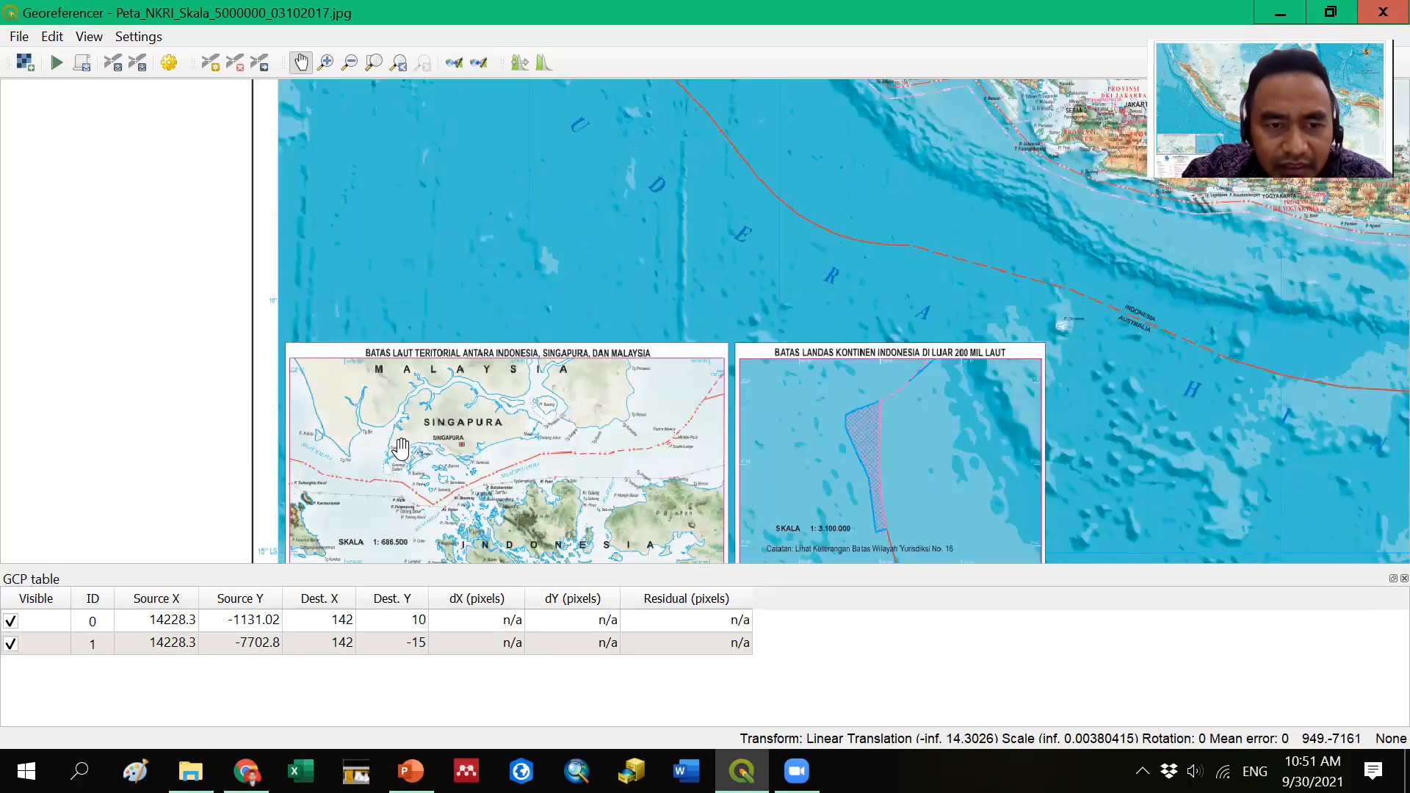
left_click_drag(294, 548, 284, 381)
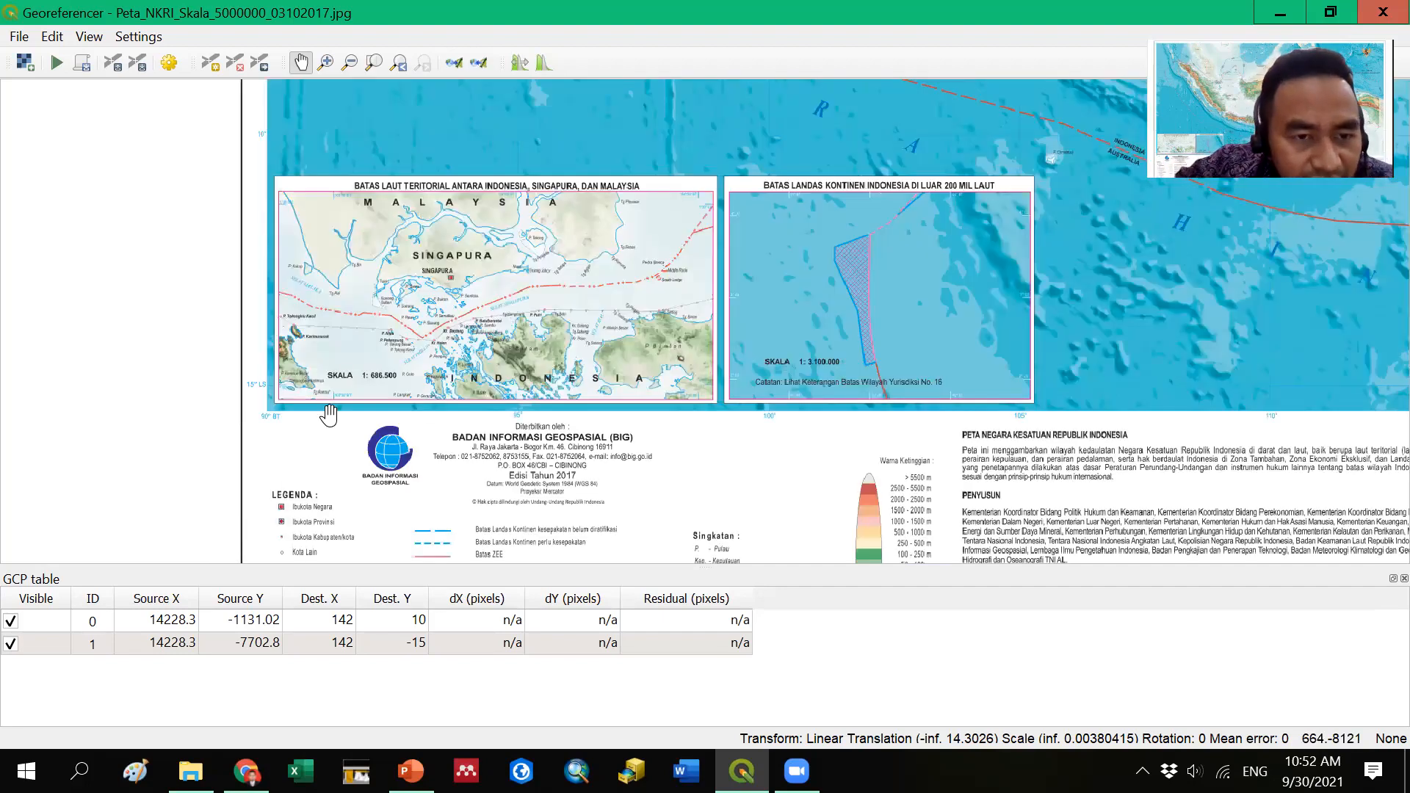
scroll(245, 401, "up", 2)
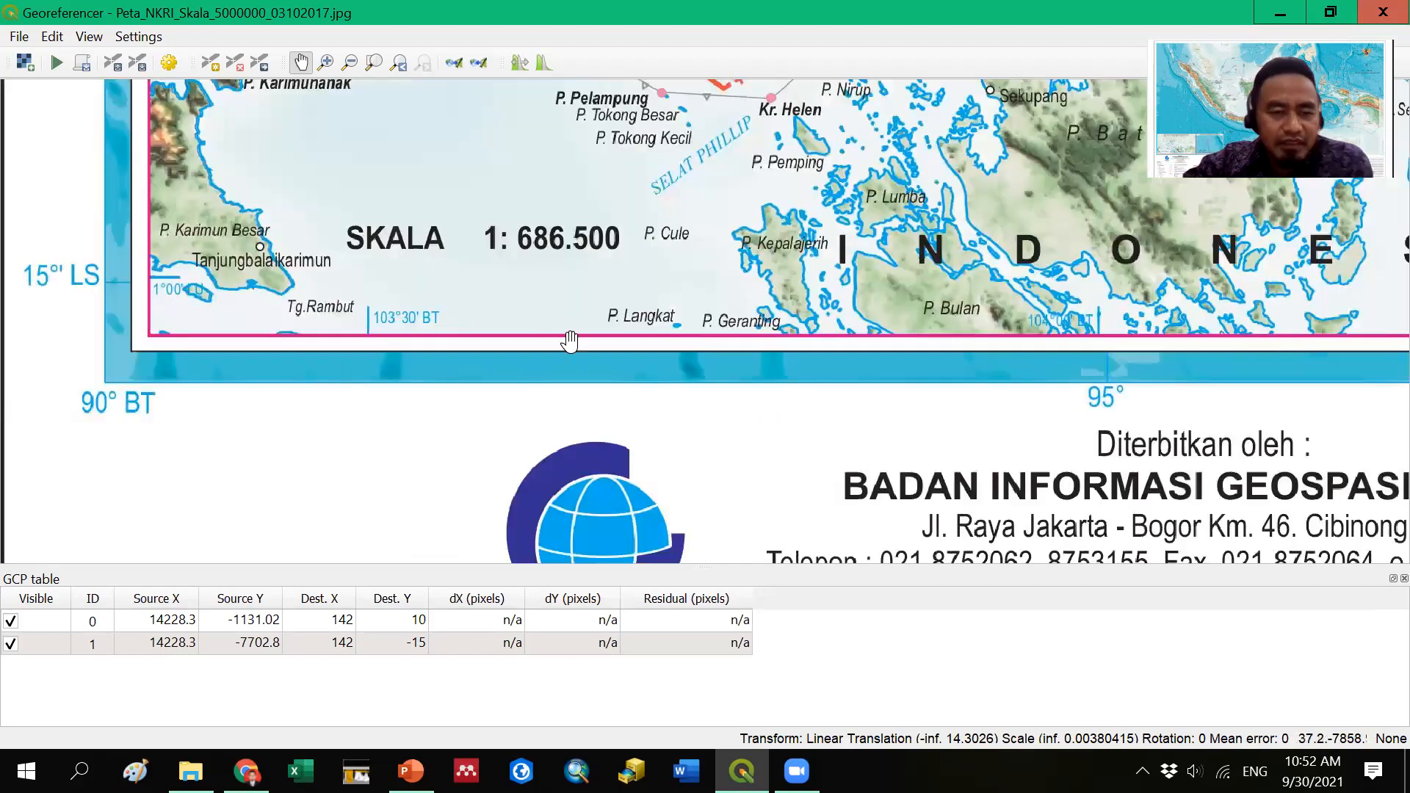
scroll(548, 336, "down", 1)
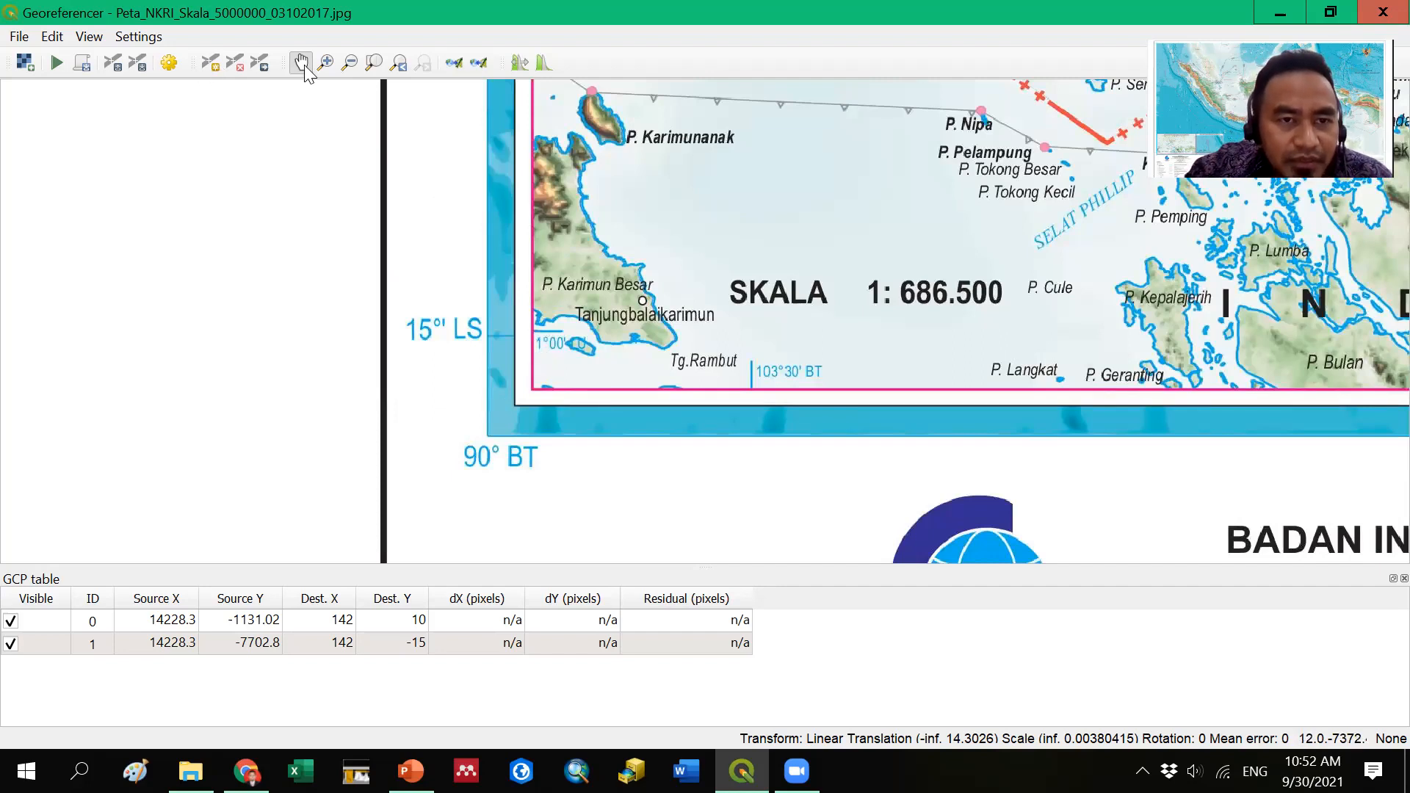
left_click(210, 63)
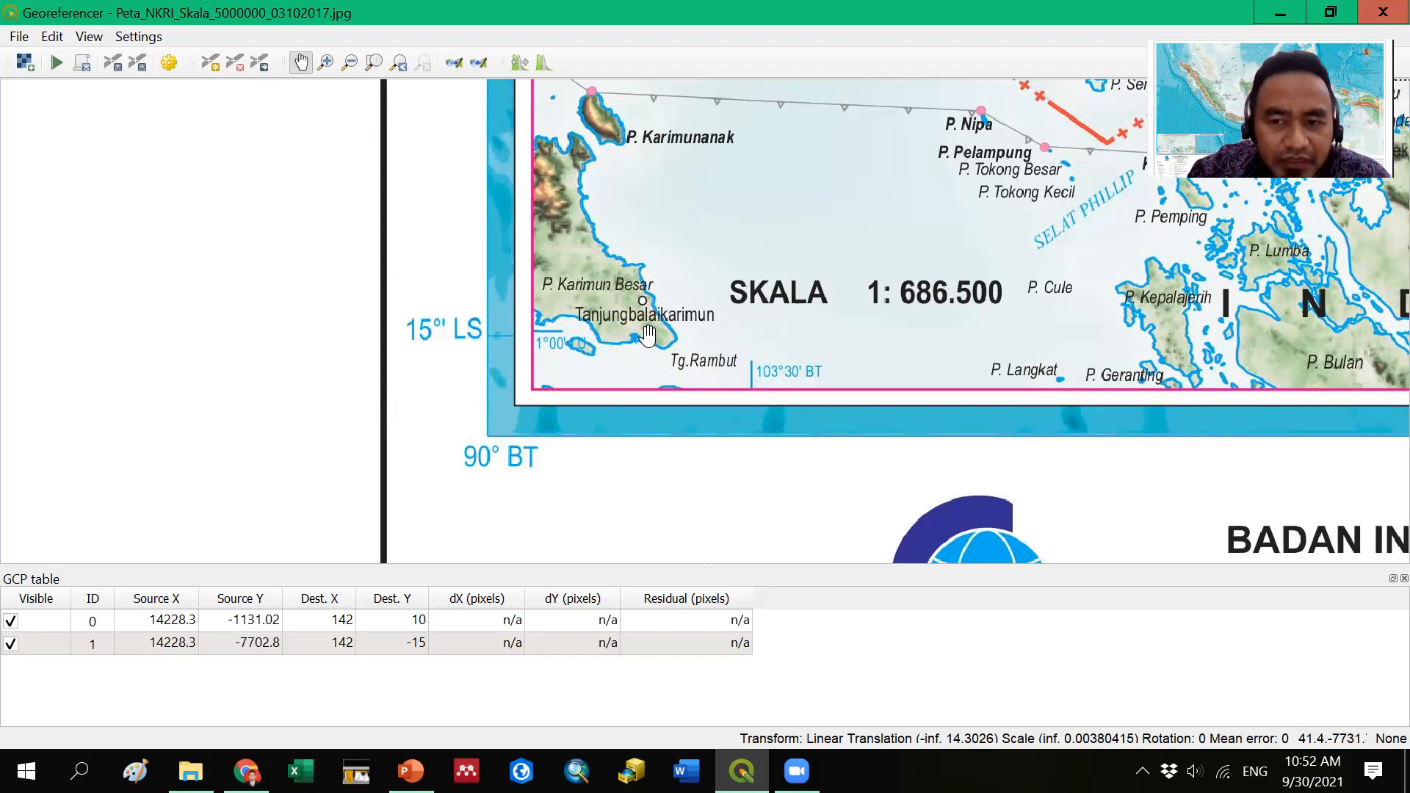
scroll(646, 335, "down", 1)
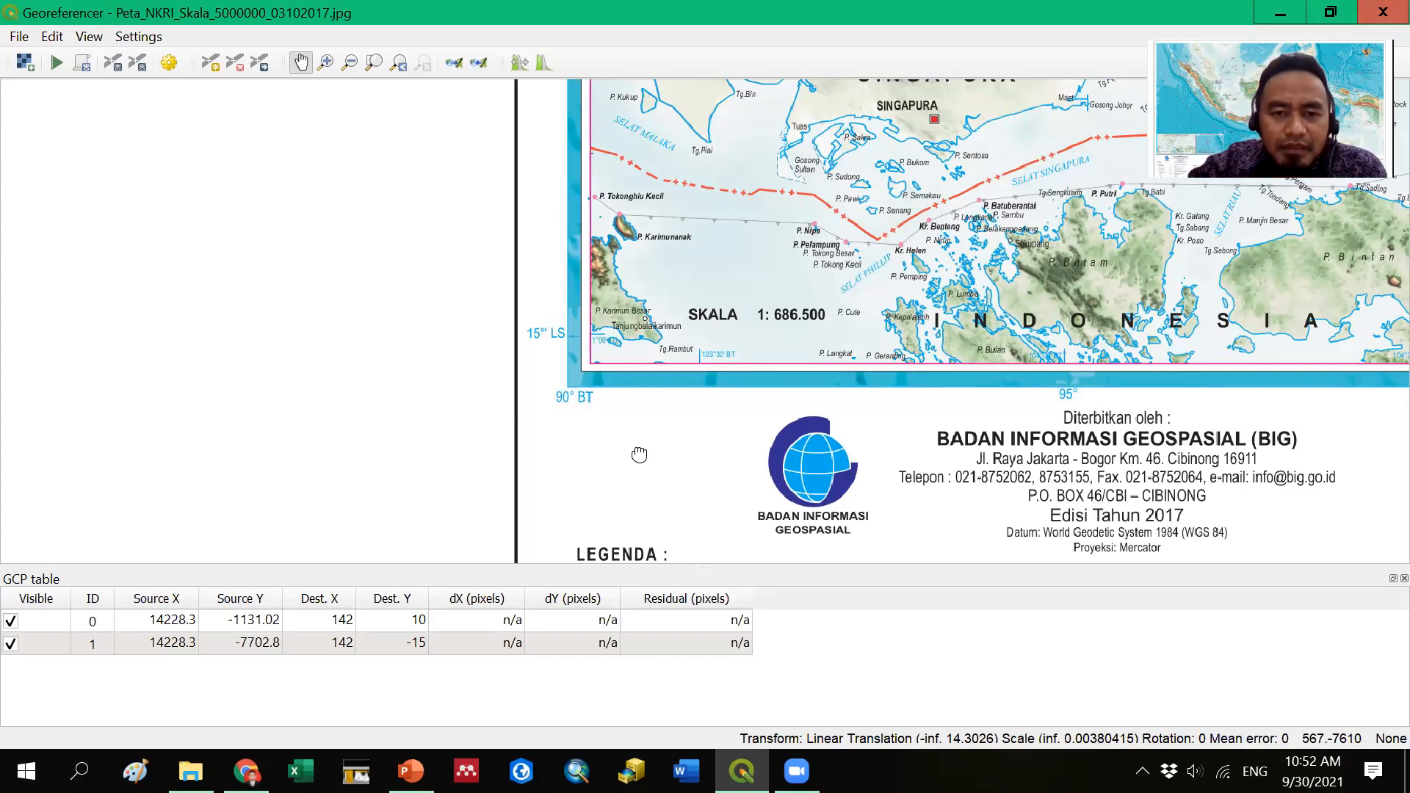
scroll(631, 409, "up", 4)
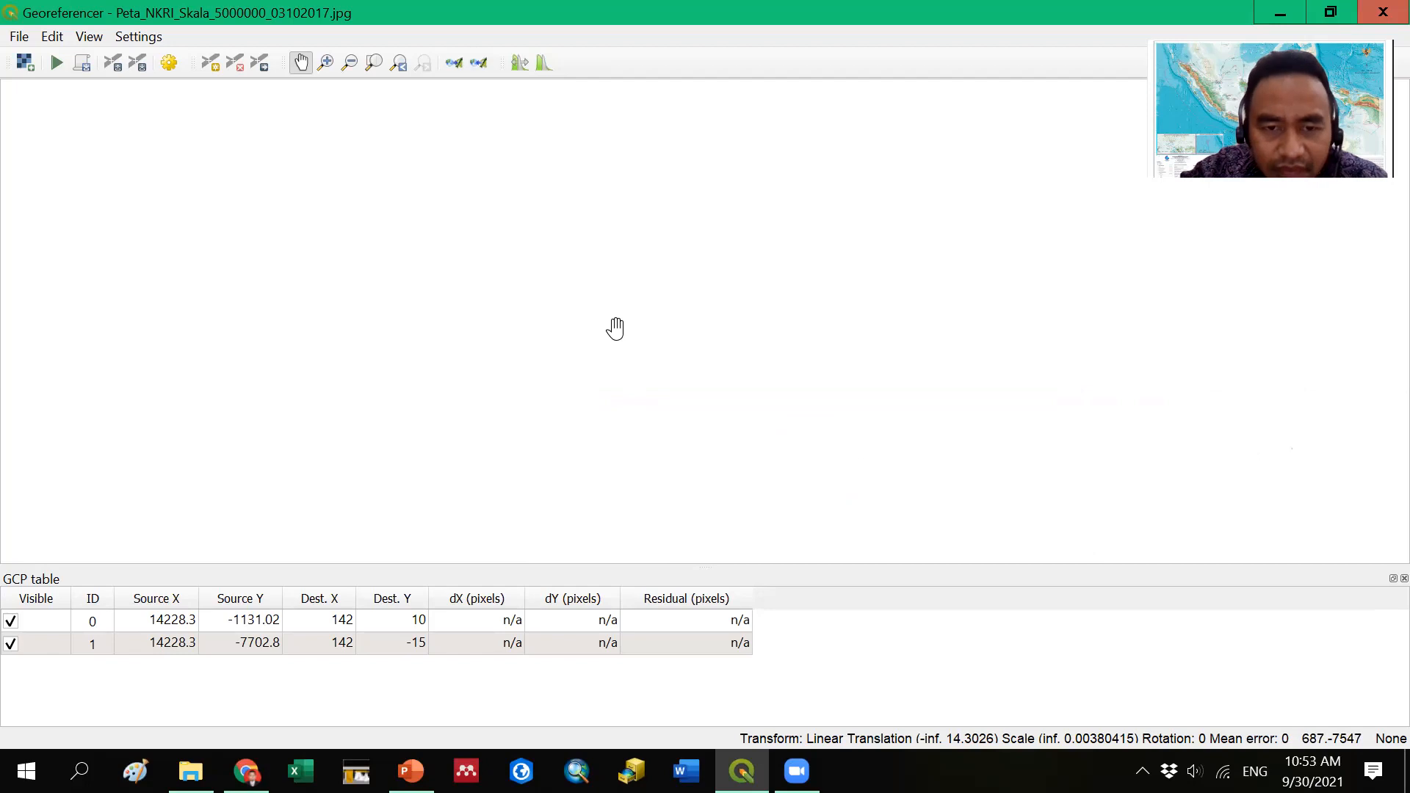
scroll(605, 382, "up", 2)
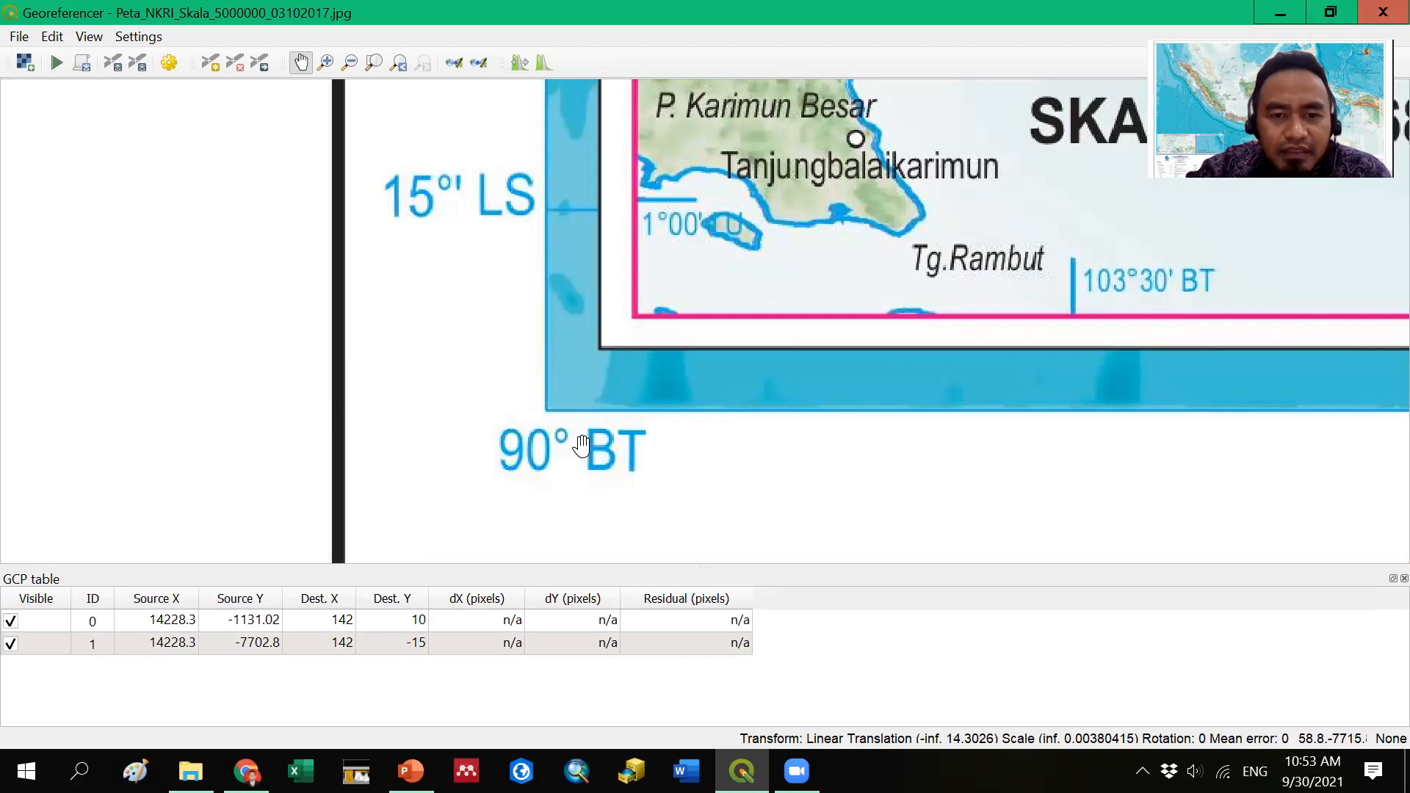
- Add a ground control point where the 15° LS line meets the map's western 90° BT edge, with X/East 90 and Y/North -15
left_click(210, 65)
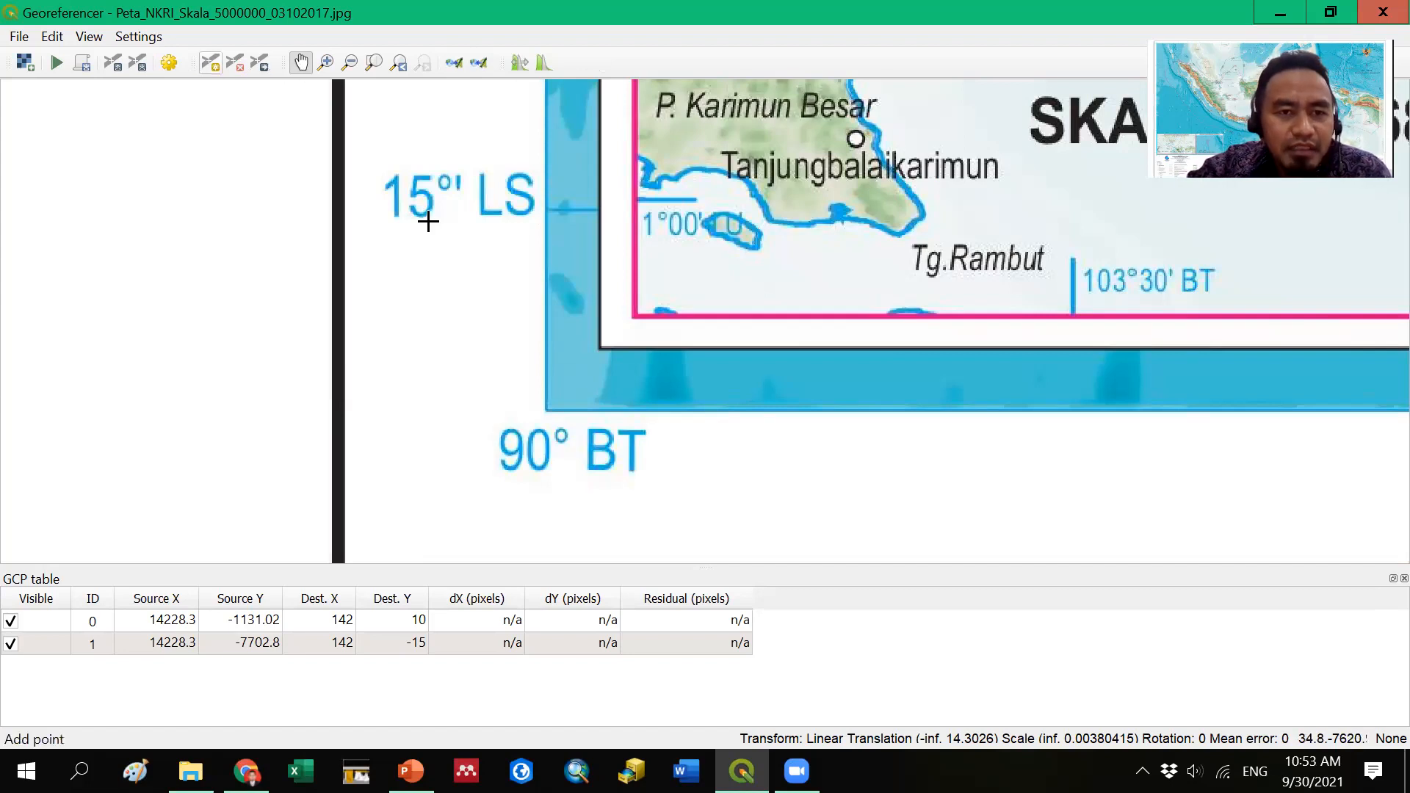
left_click(544, 210)
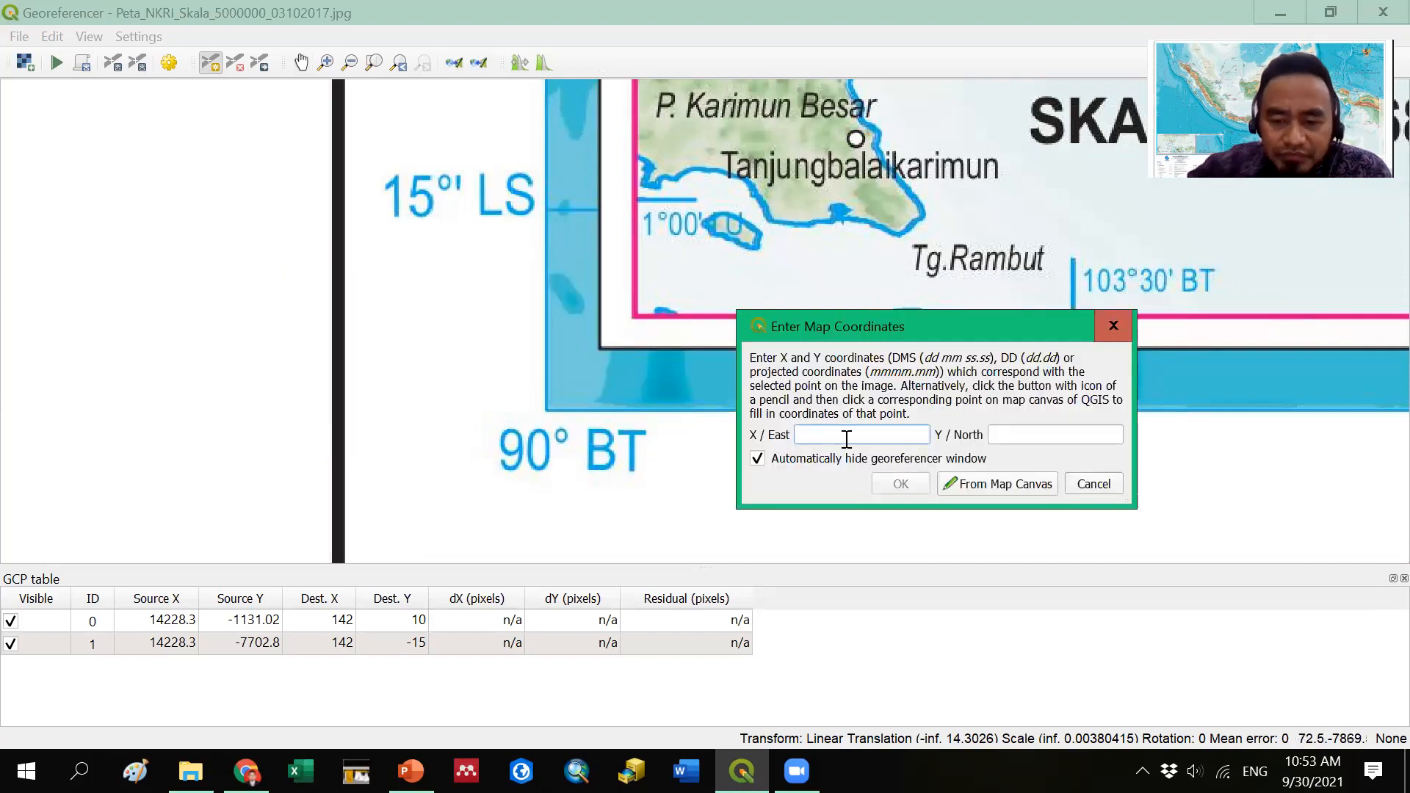
type("90")
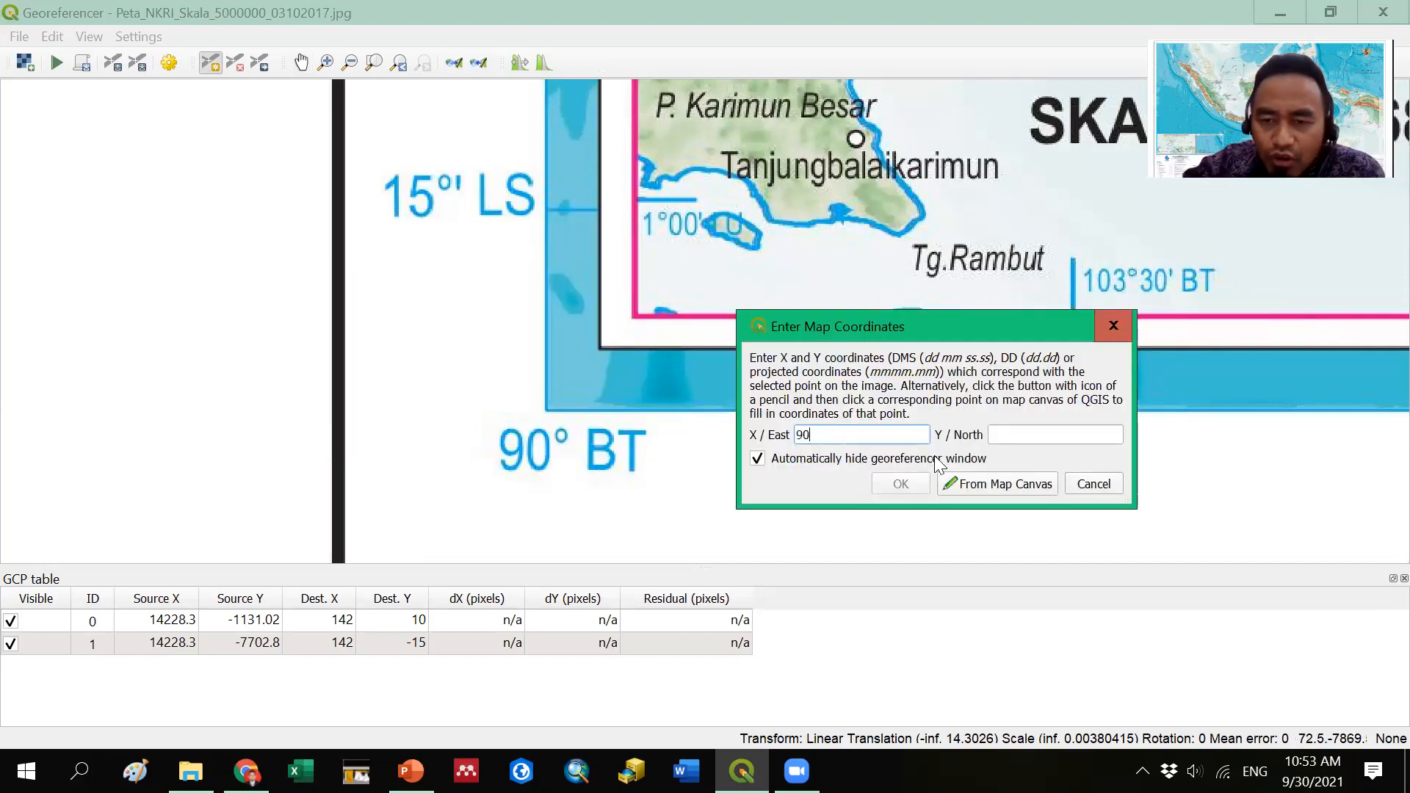
key("Tab")
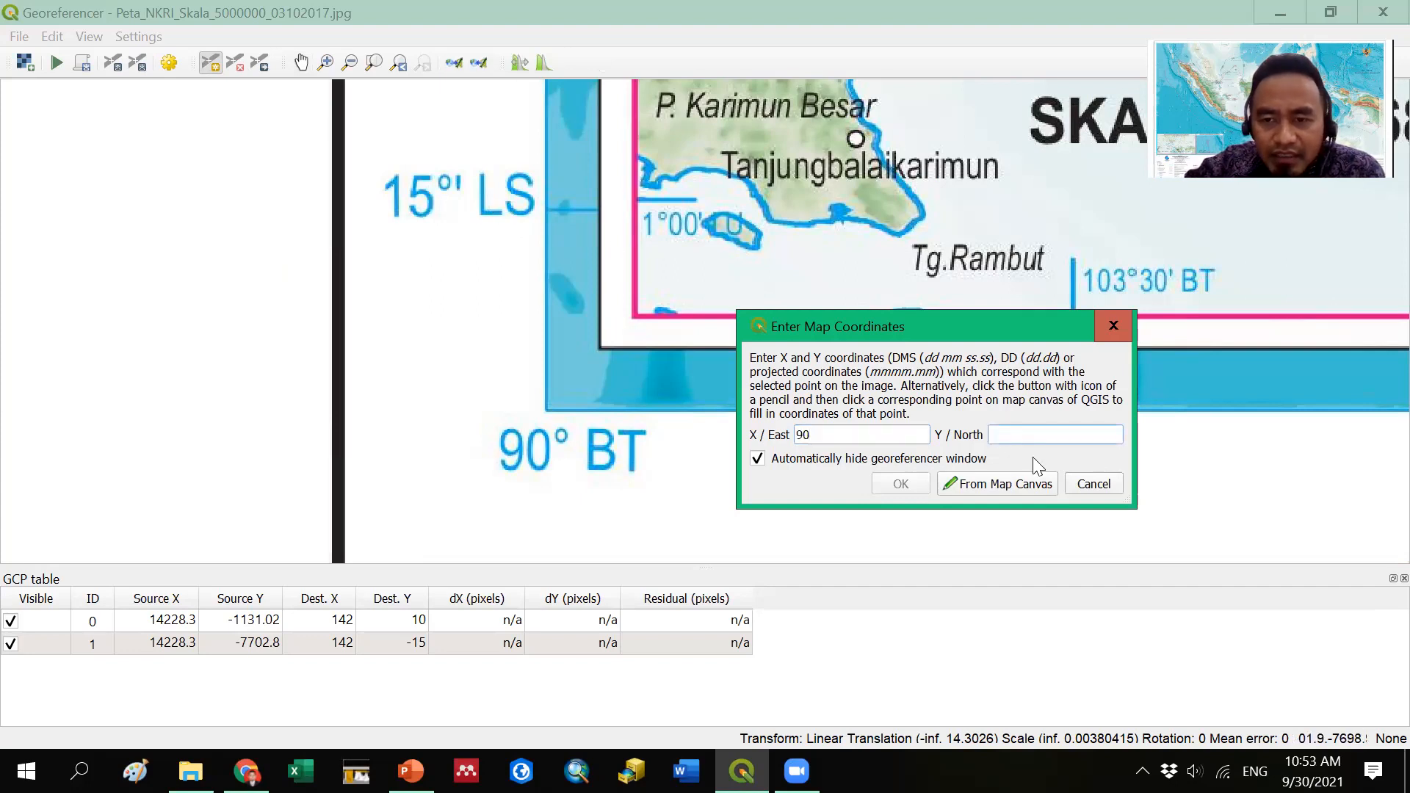
type("-")
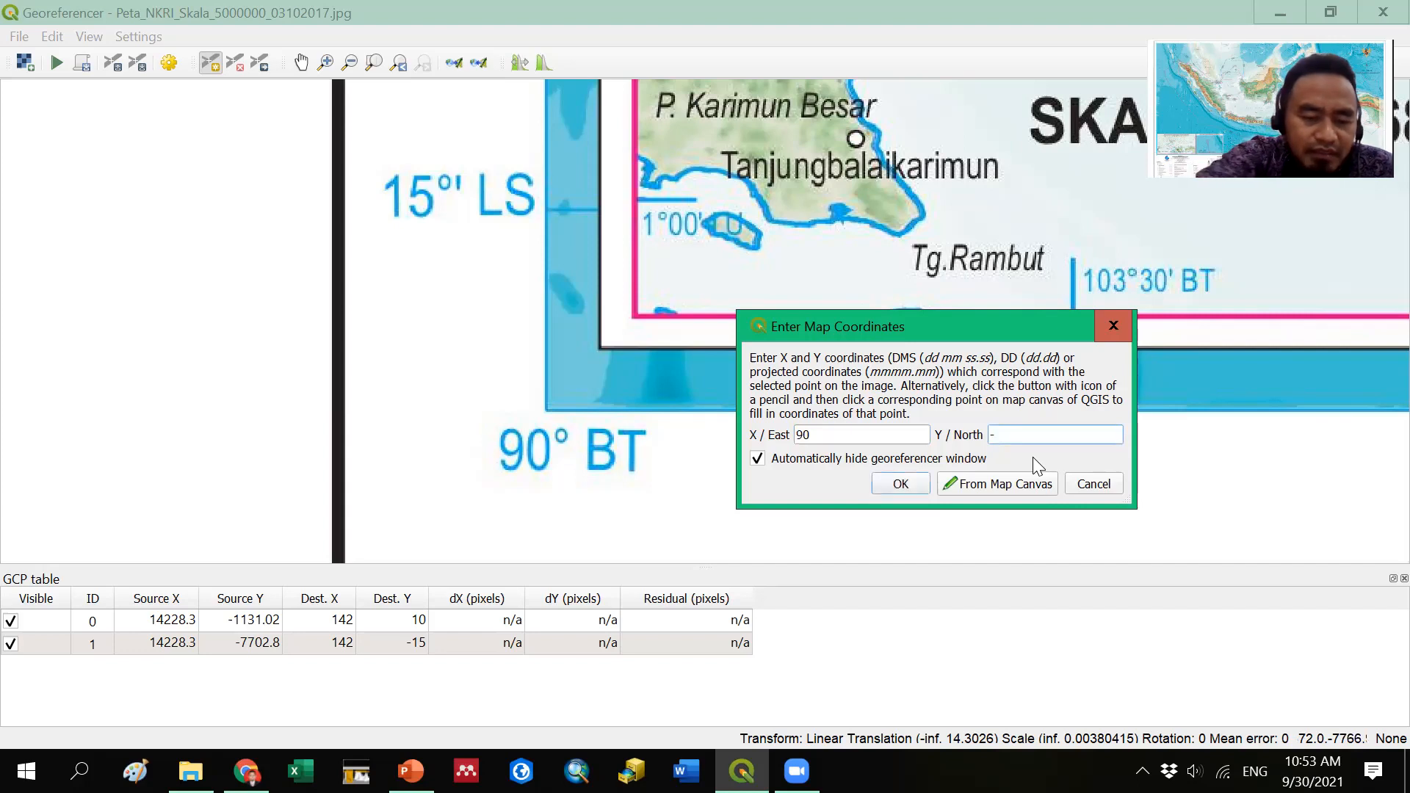
type("15")
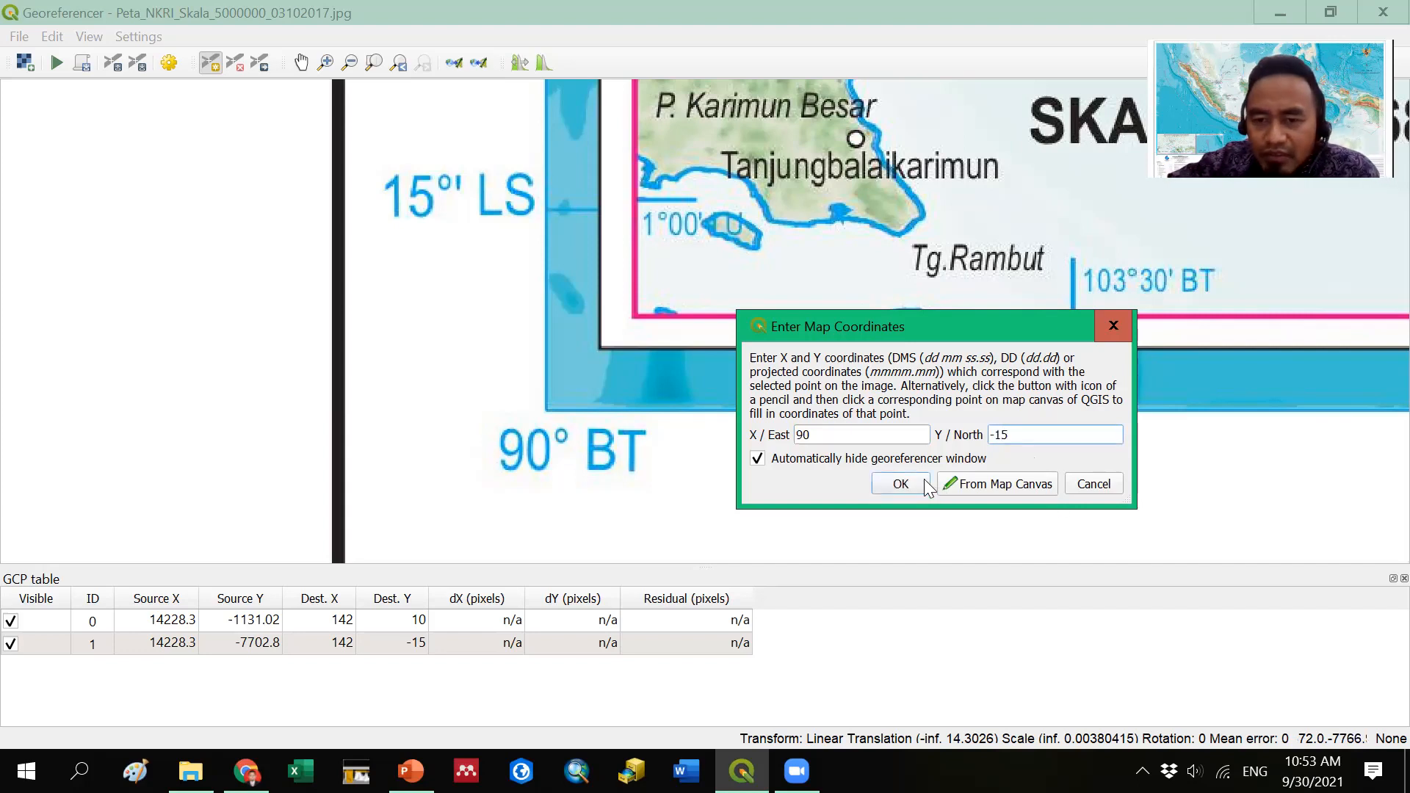
left_click(900, 483)
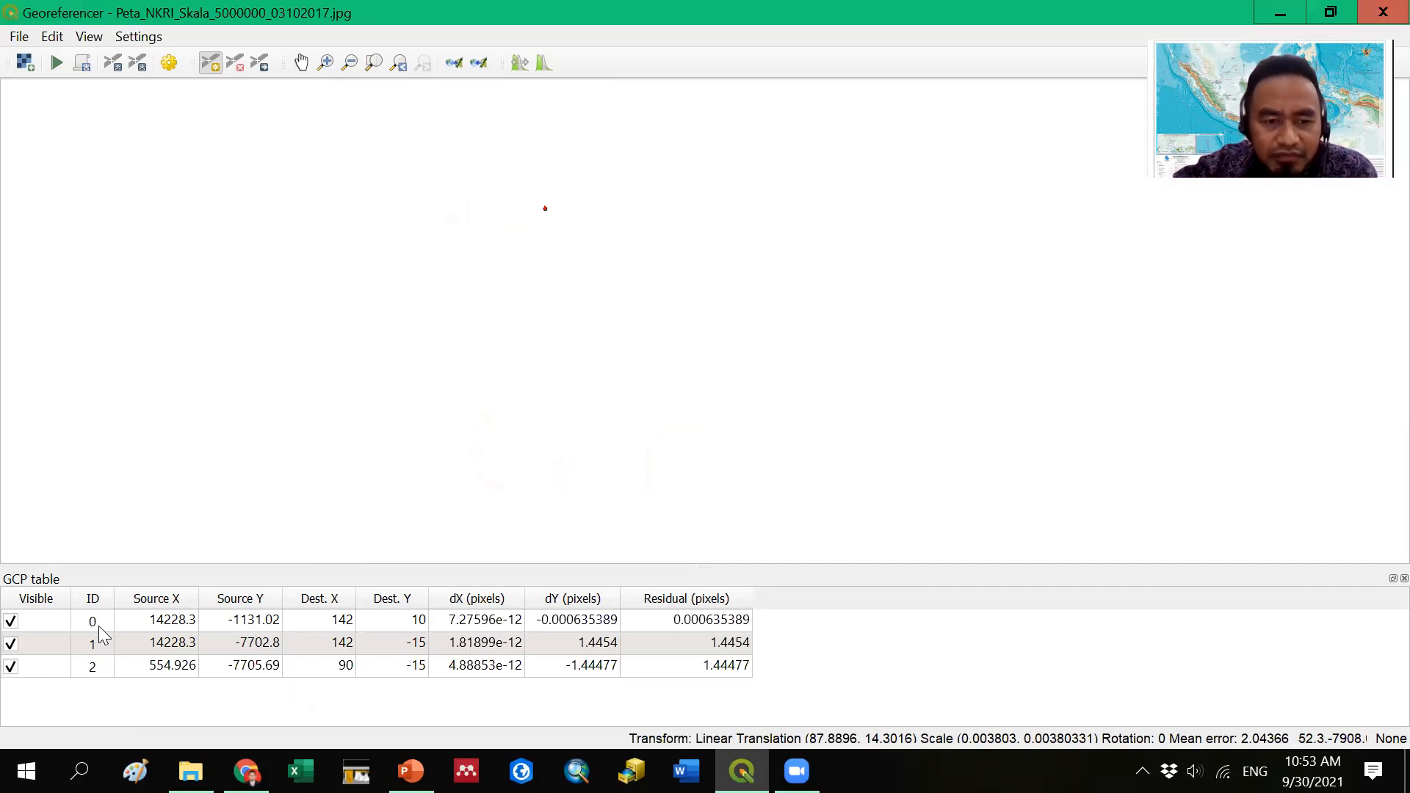
- Add a ground control point at the map's north-west corner, labelled 90° BT and 10° LU, with X/East 90 and Y/North 10
left_click(302, 63)
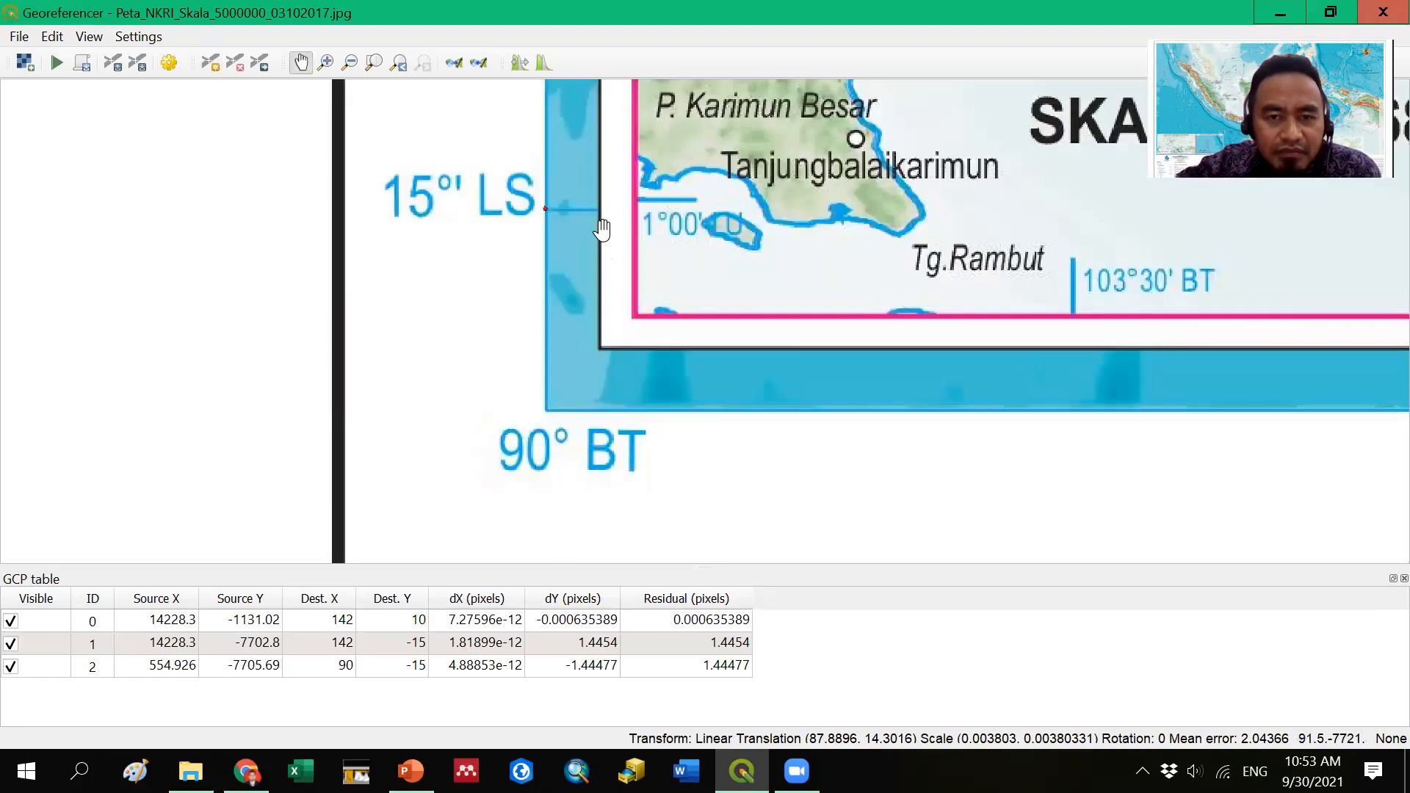
scroll(600, 229, "down", 5)
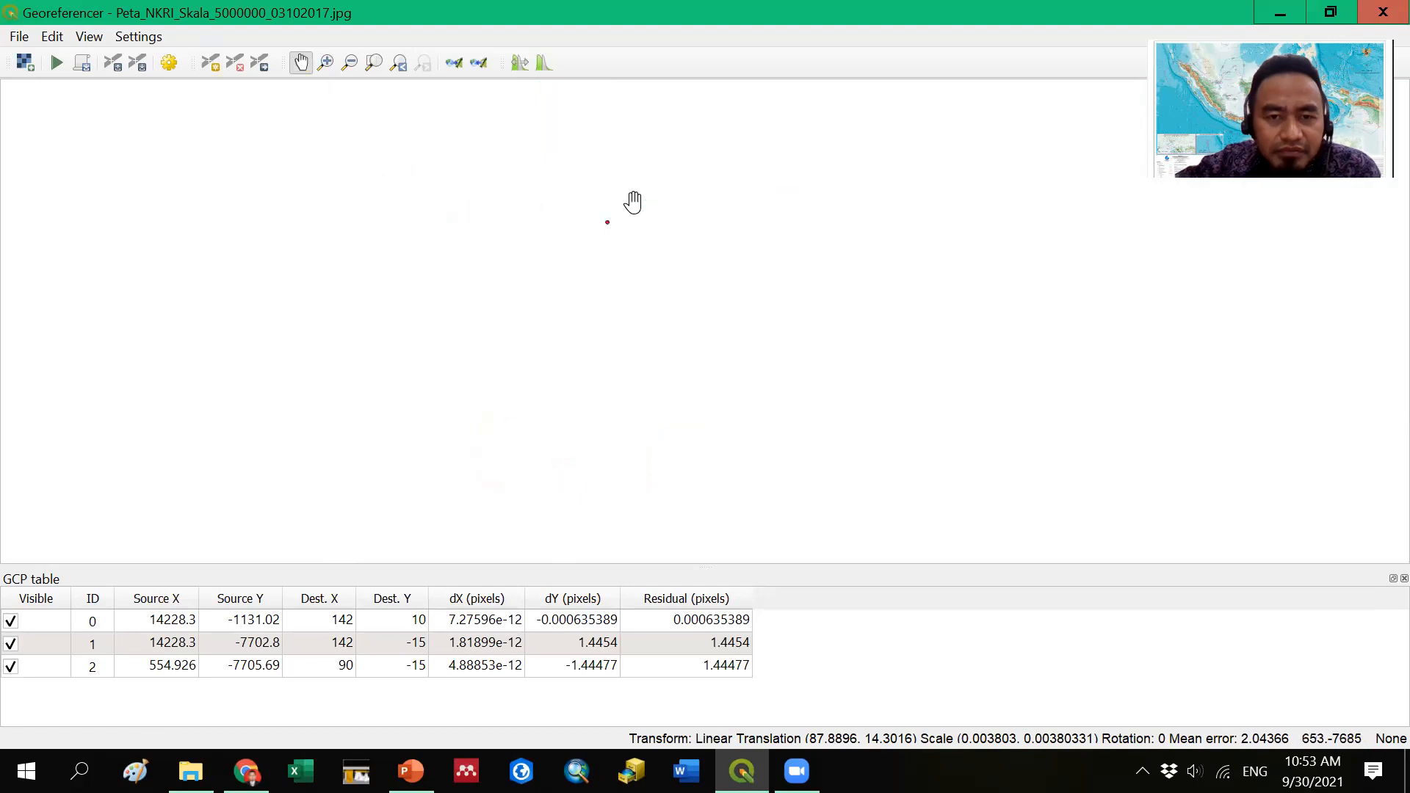
left_click_drag(622, 459, 613, 479)
left_click_drag(789, 303, 565, 403)
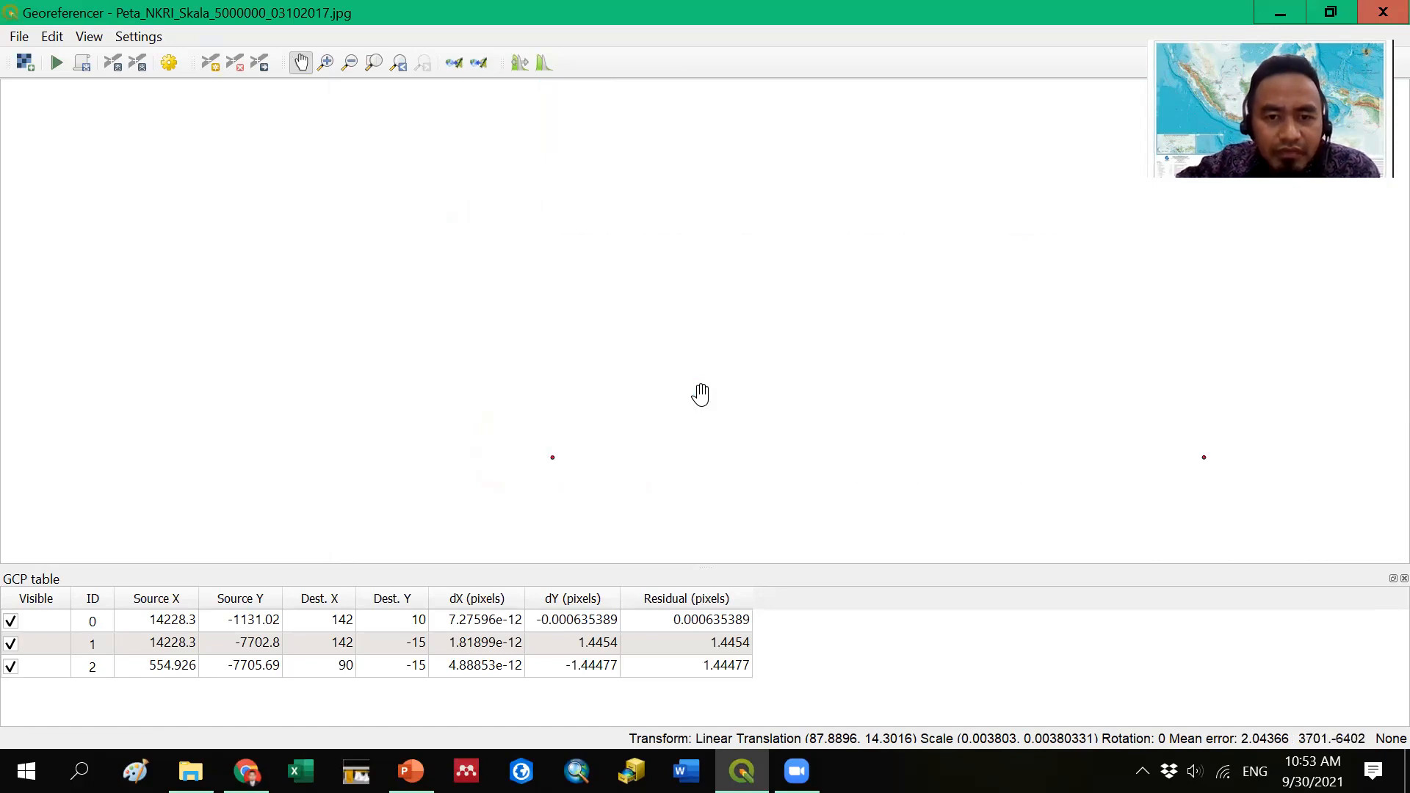
scroll(696, 271, "down", 1)
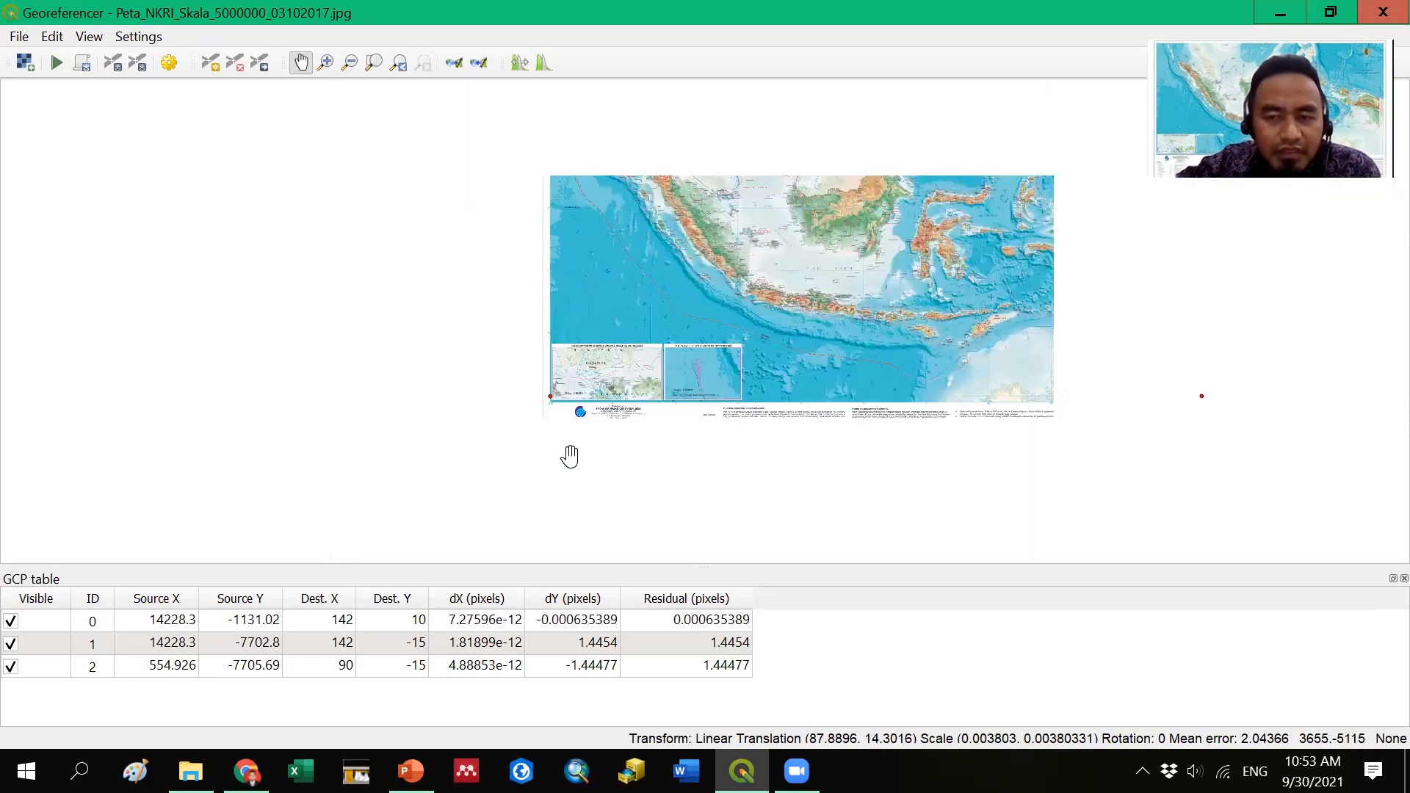
scroll(570, 456, "up", 1)
left_click_drag(493, 368, 725, 507)
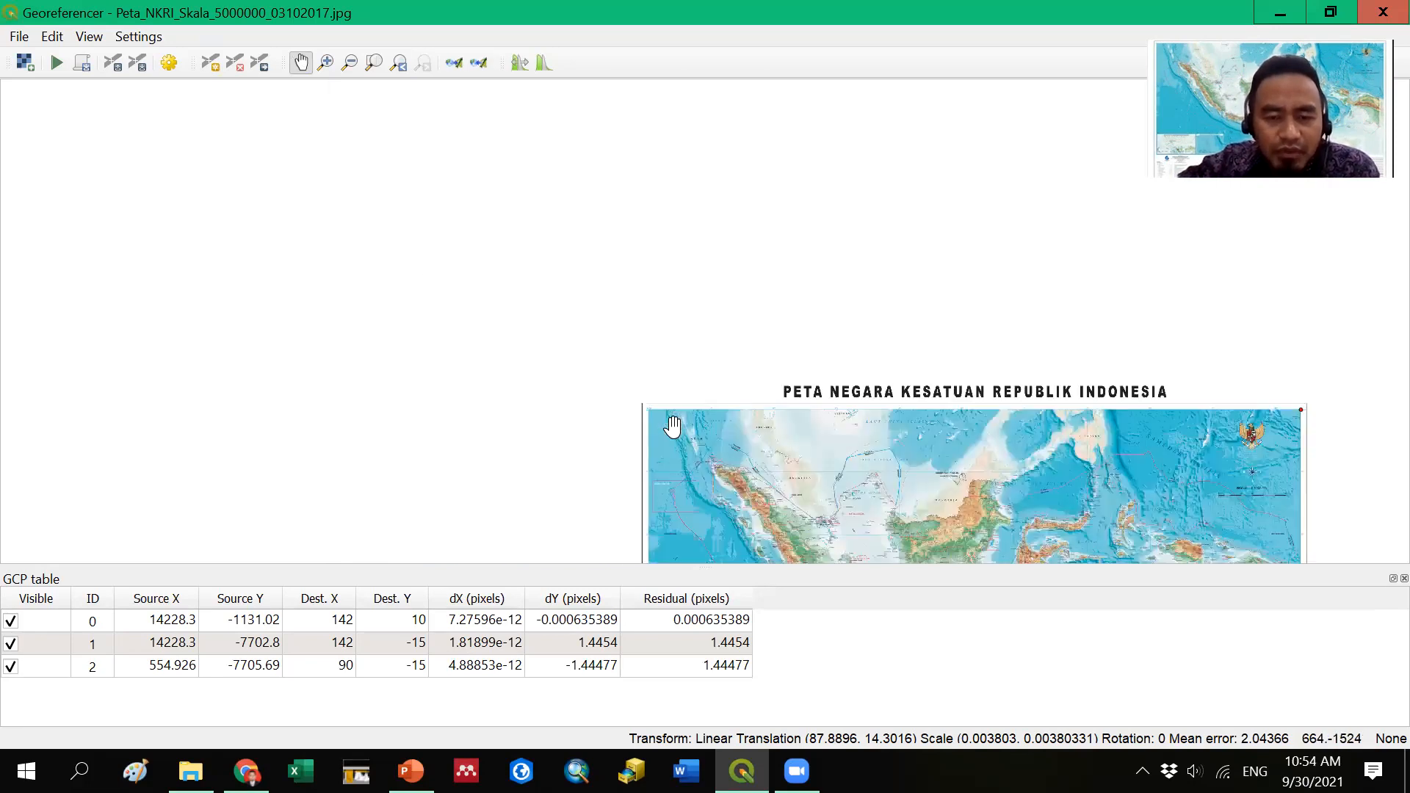
scroll(672, 425, "up", 4)
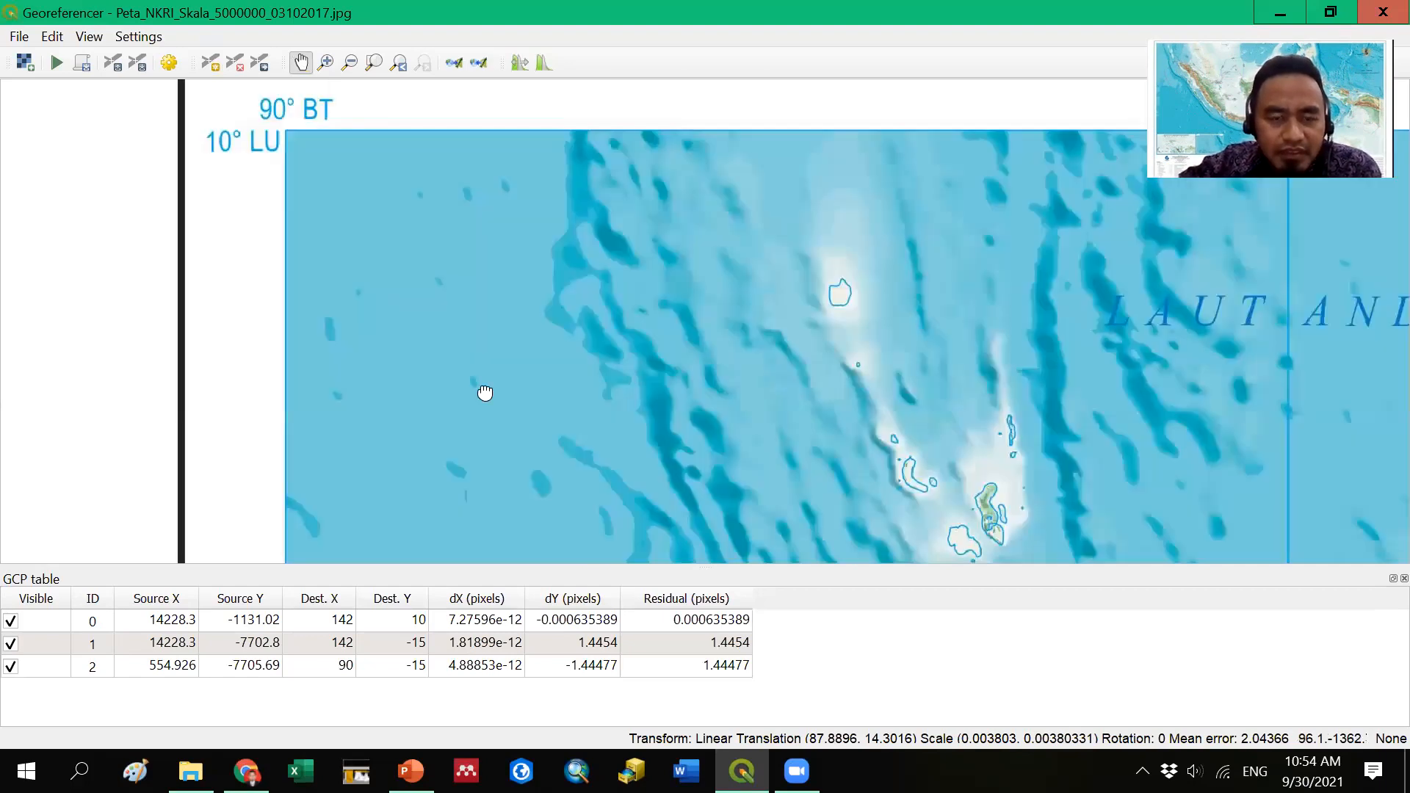
left_click_drag(485, 393, 482, 391)
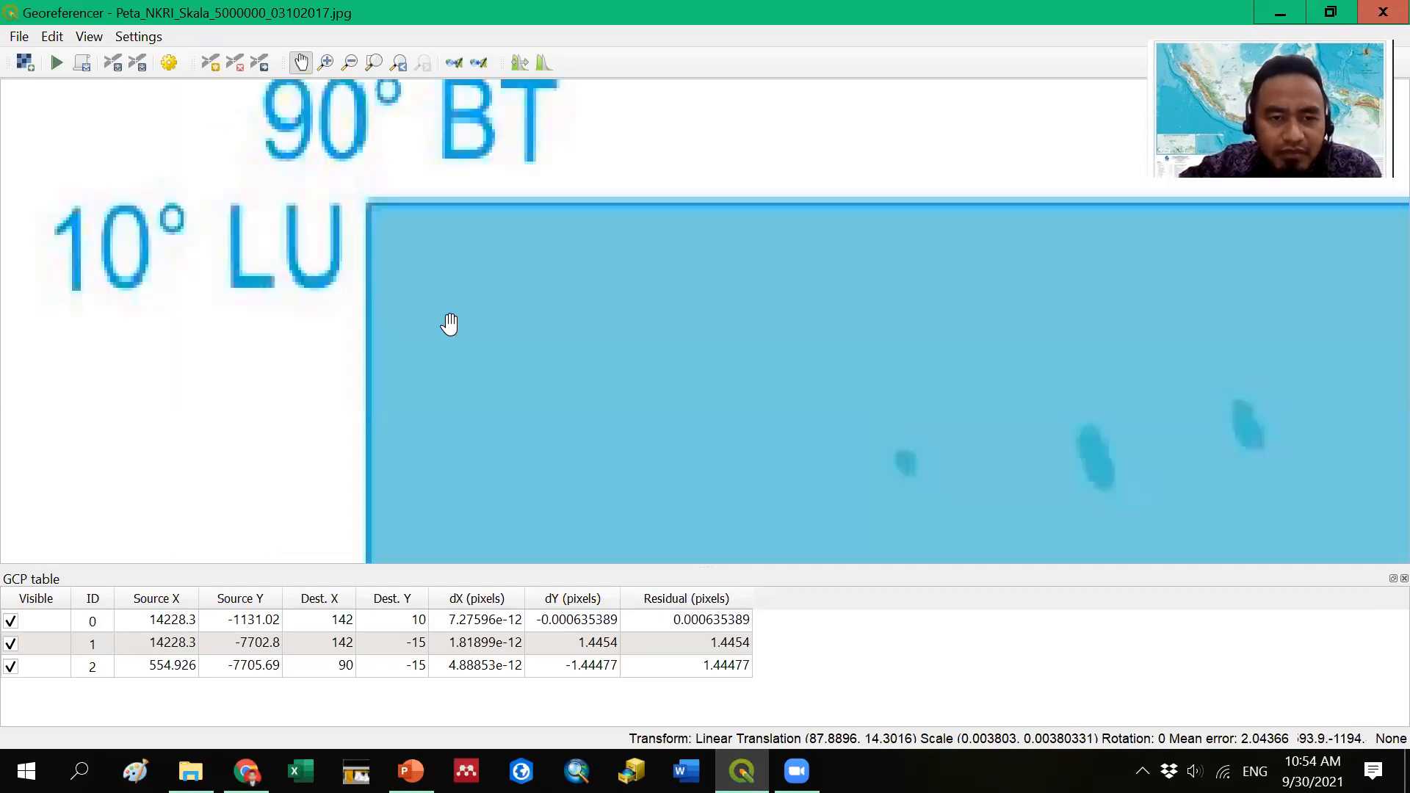
left_click_drag(450, 324, 408, 267)
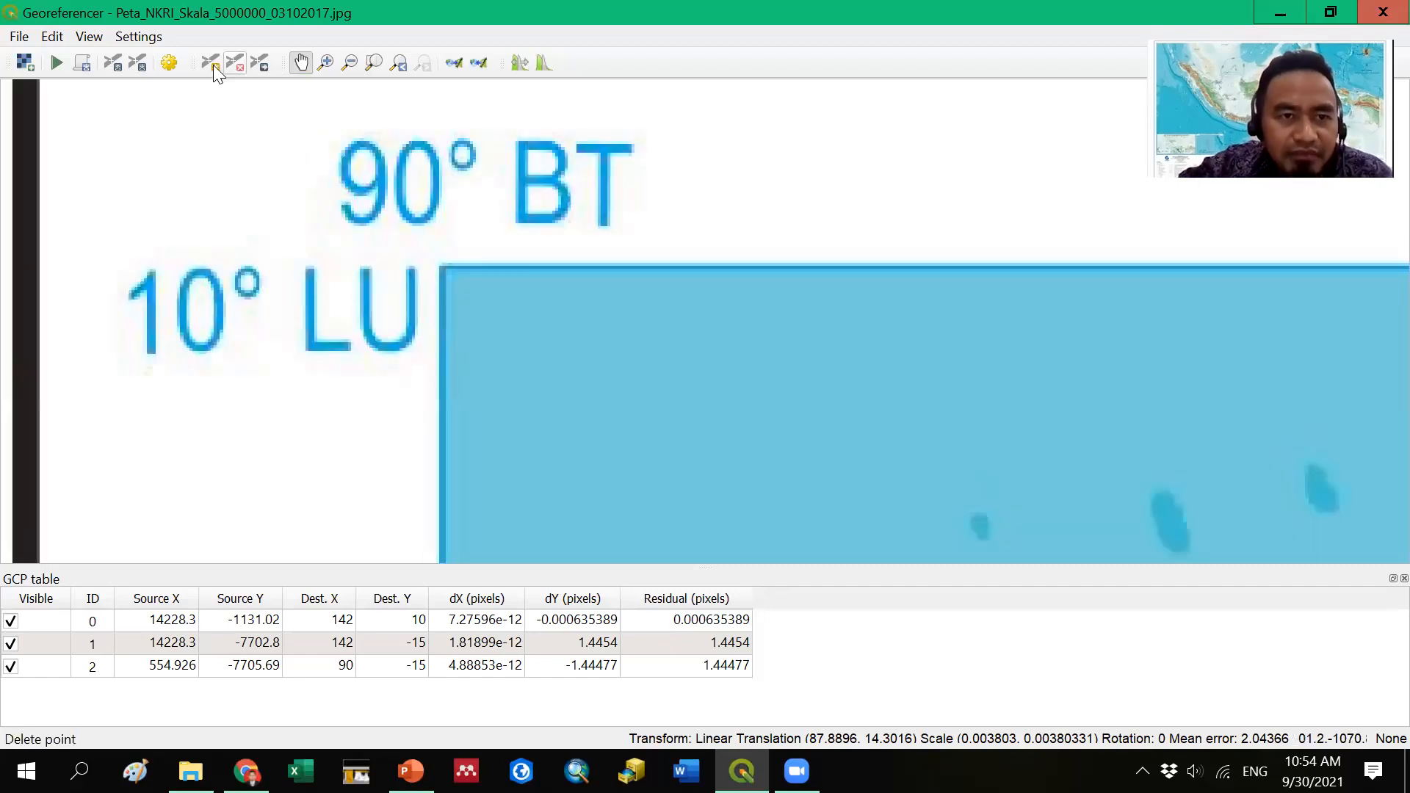
left_click(212, 63)
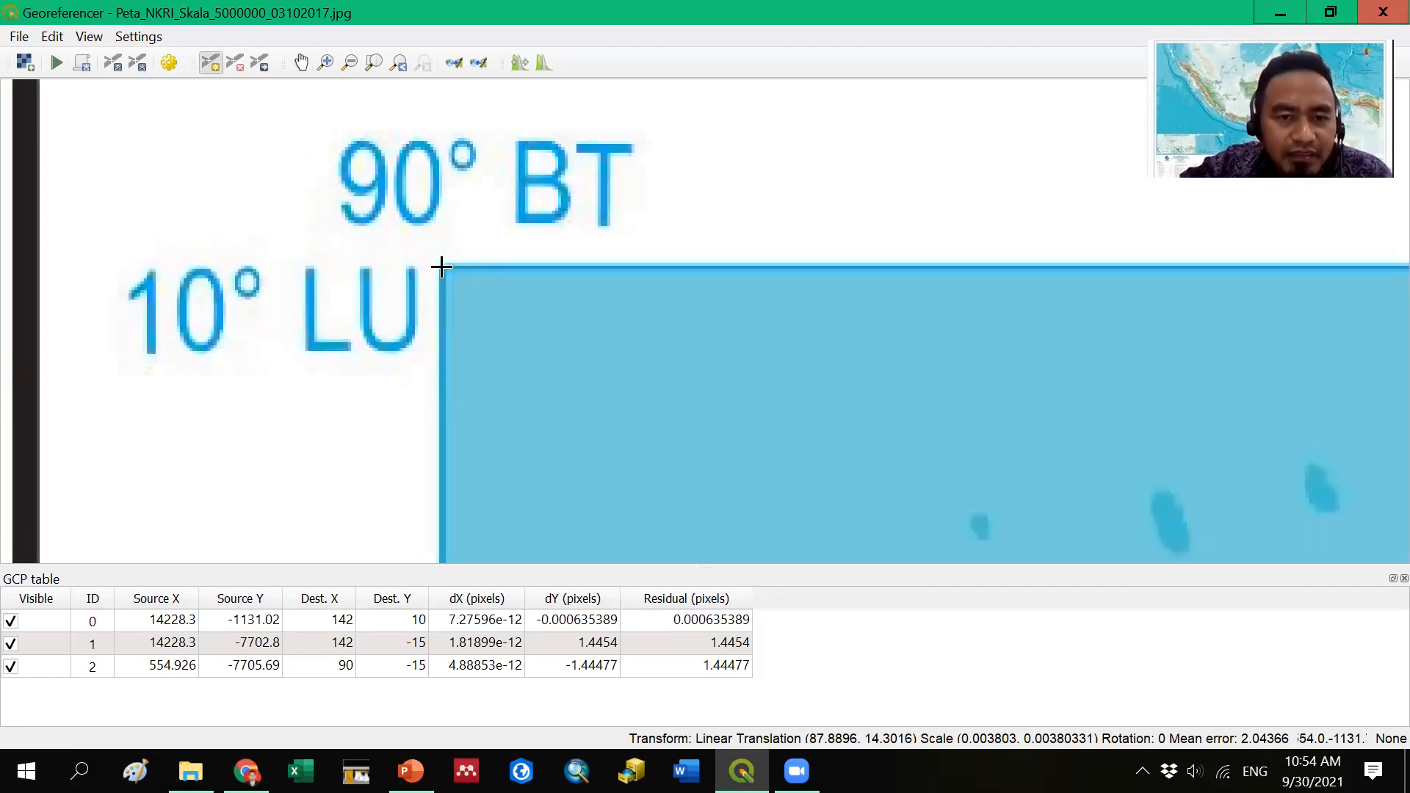
left_click(441, 267)
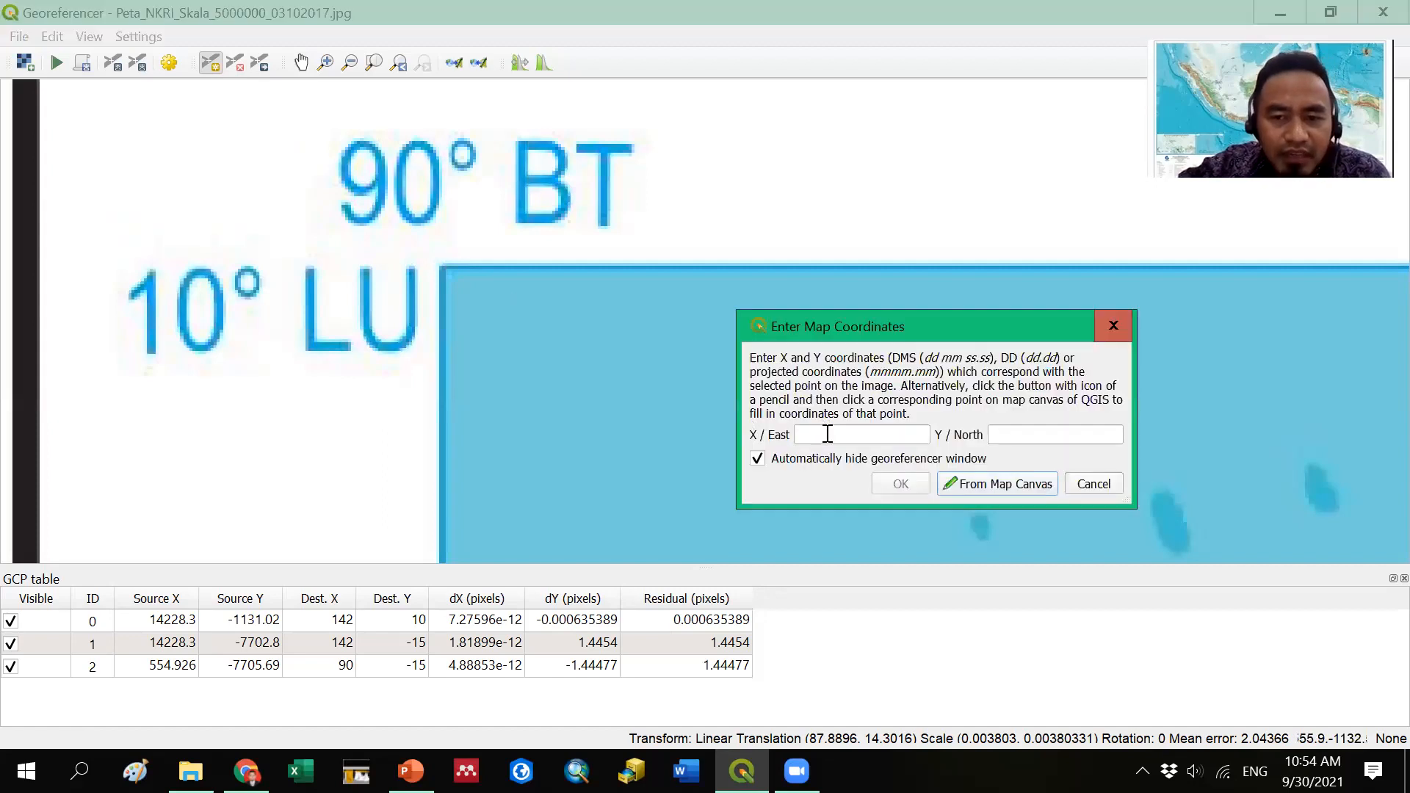
left_click(828, 434)
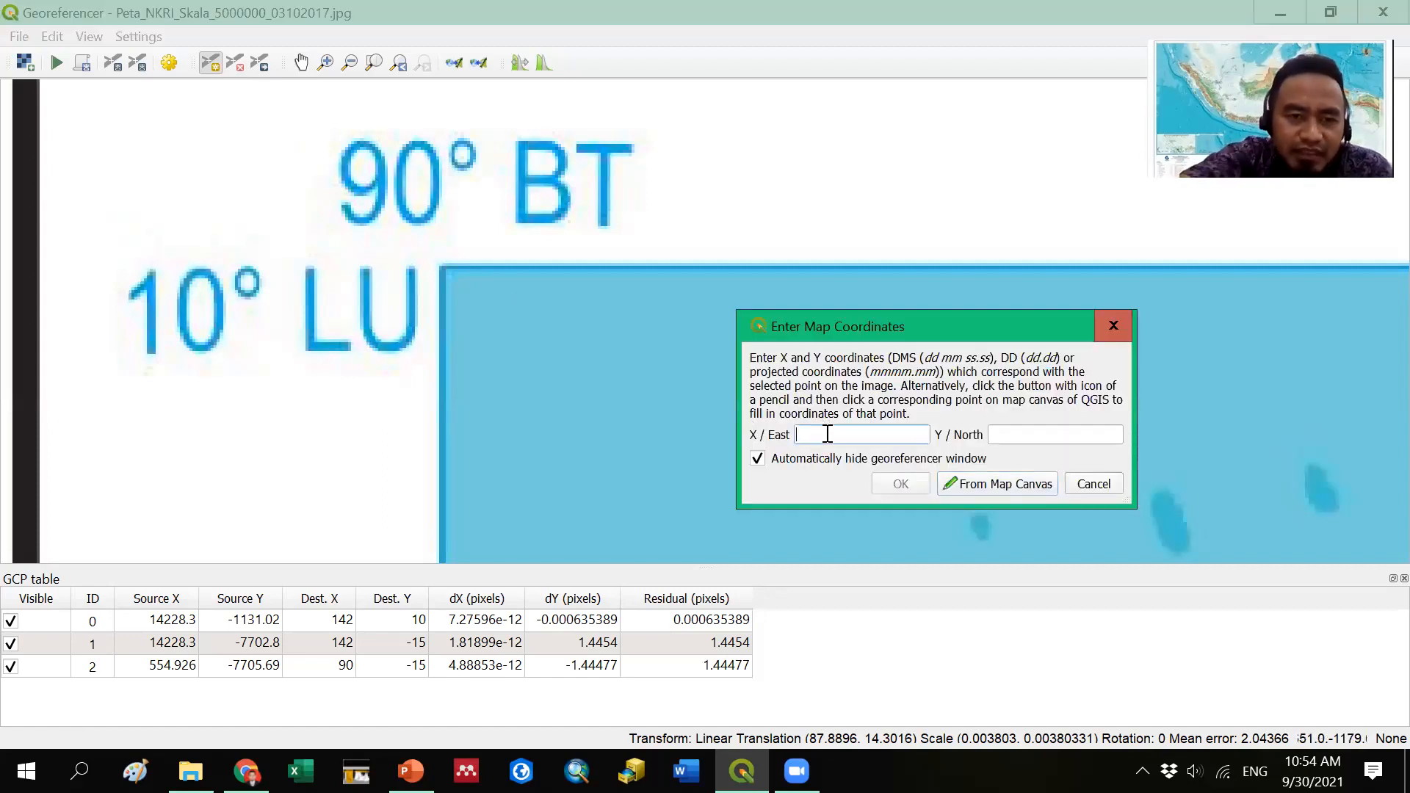
type("90")
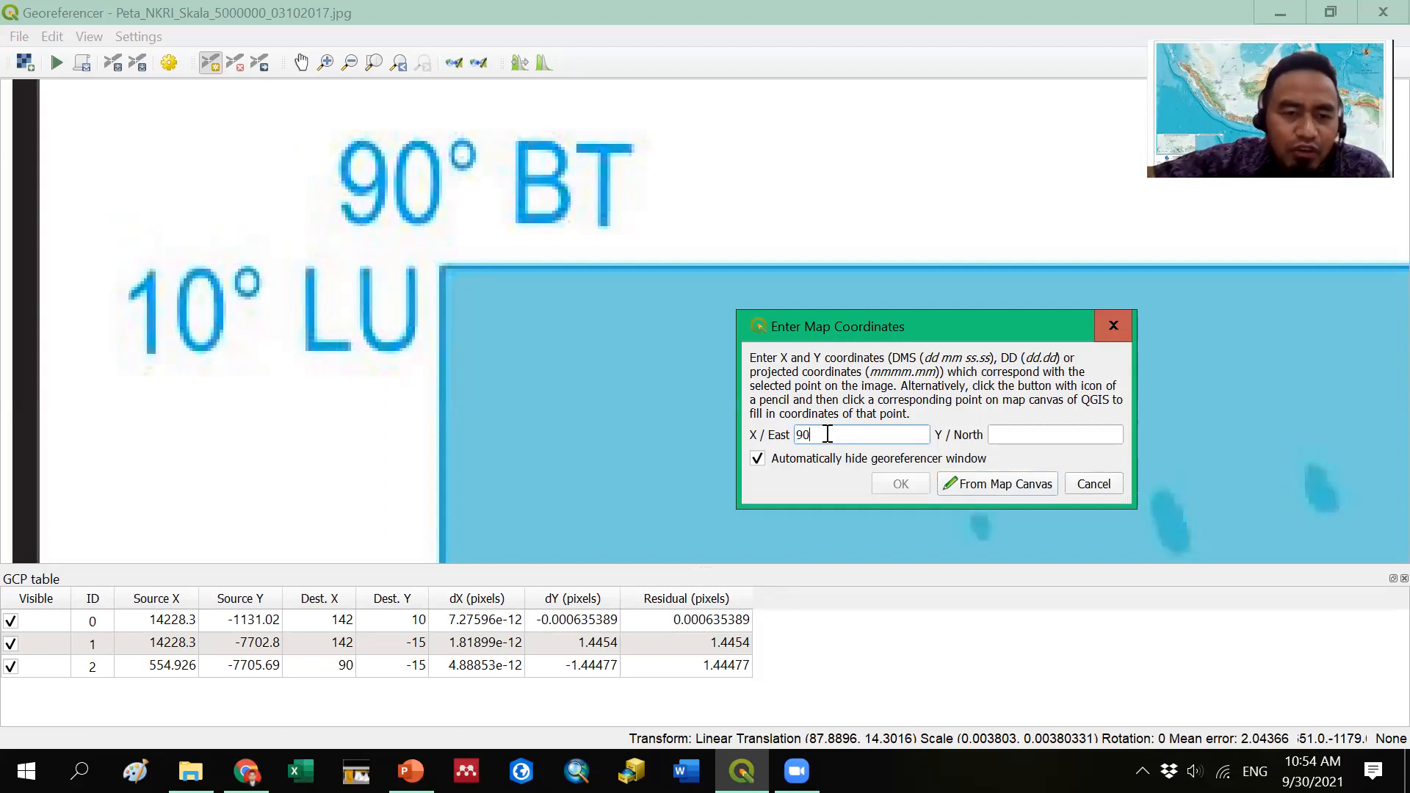
left_click(1024, 433)
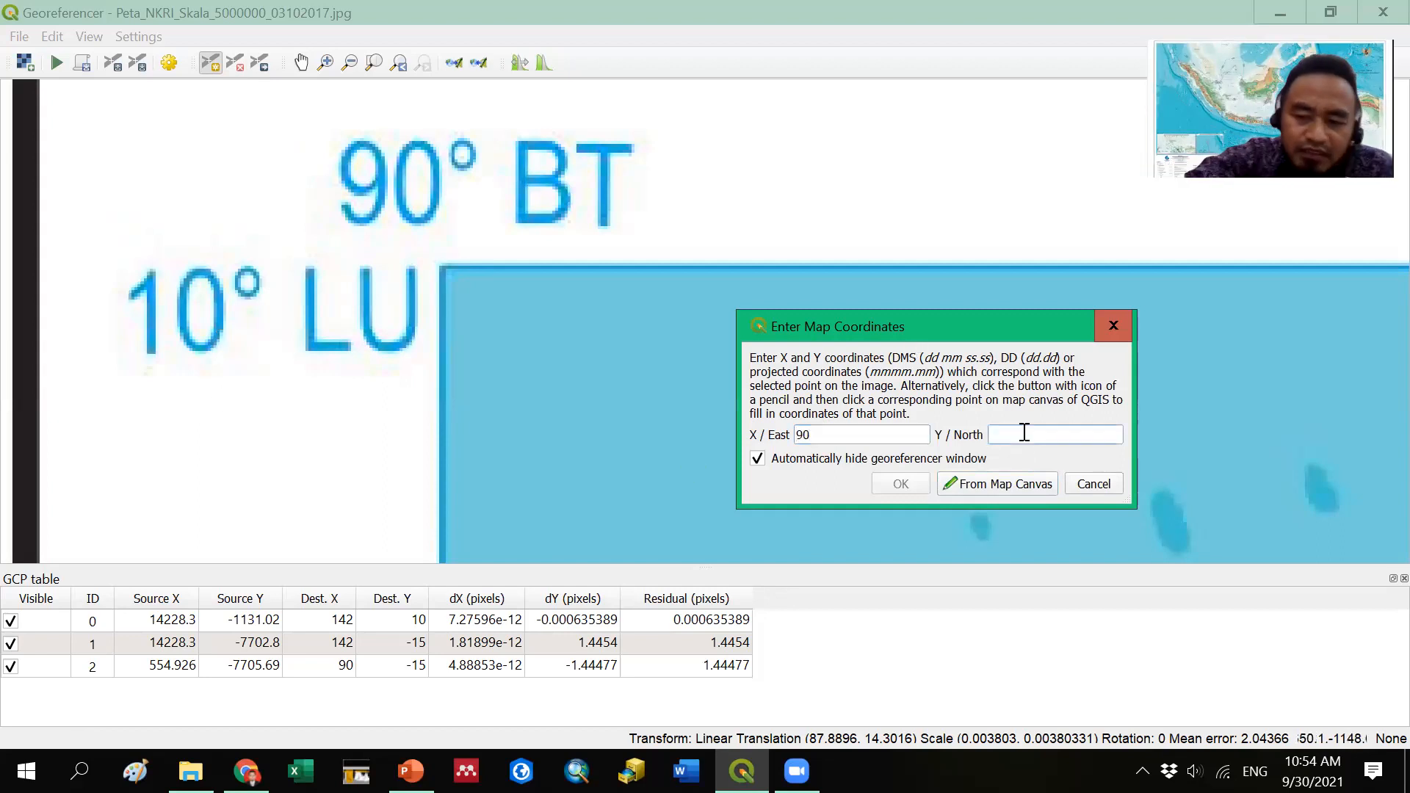
type("10")
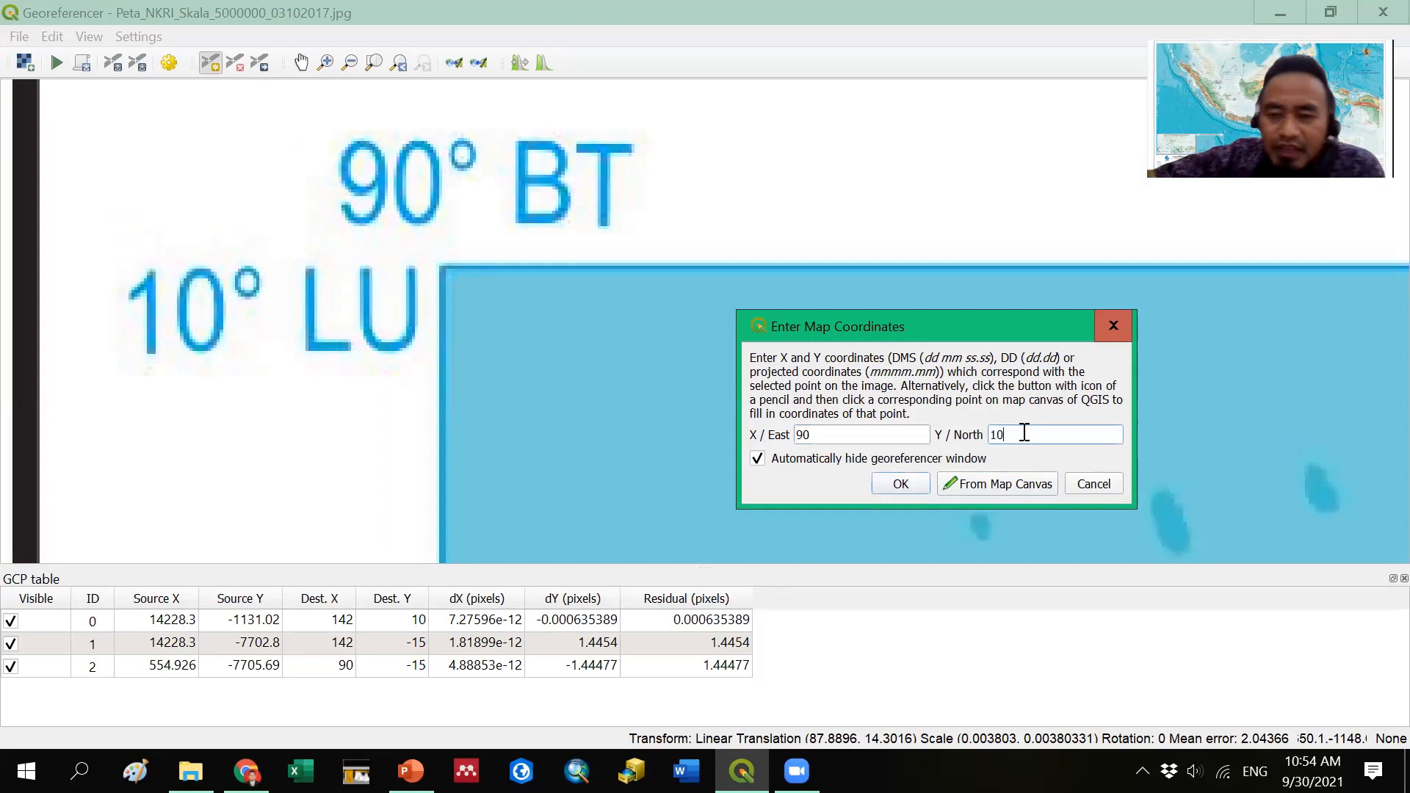
left_click(900, 483)
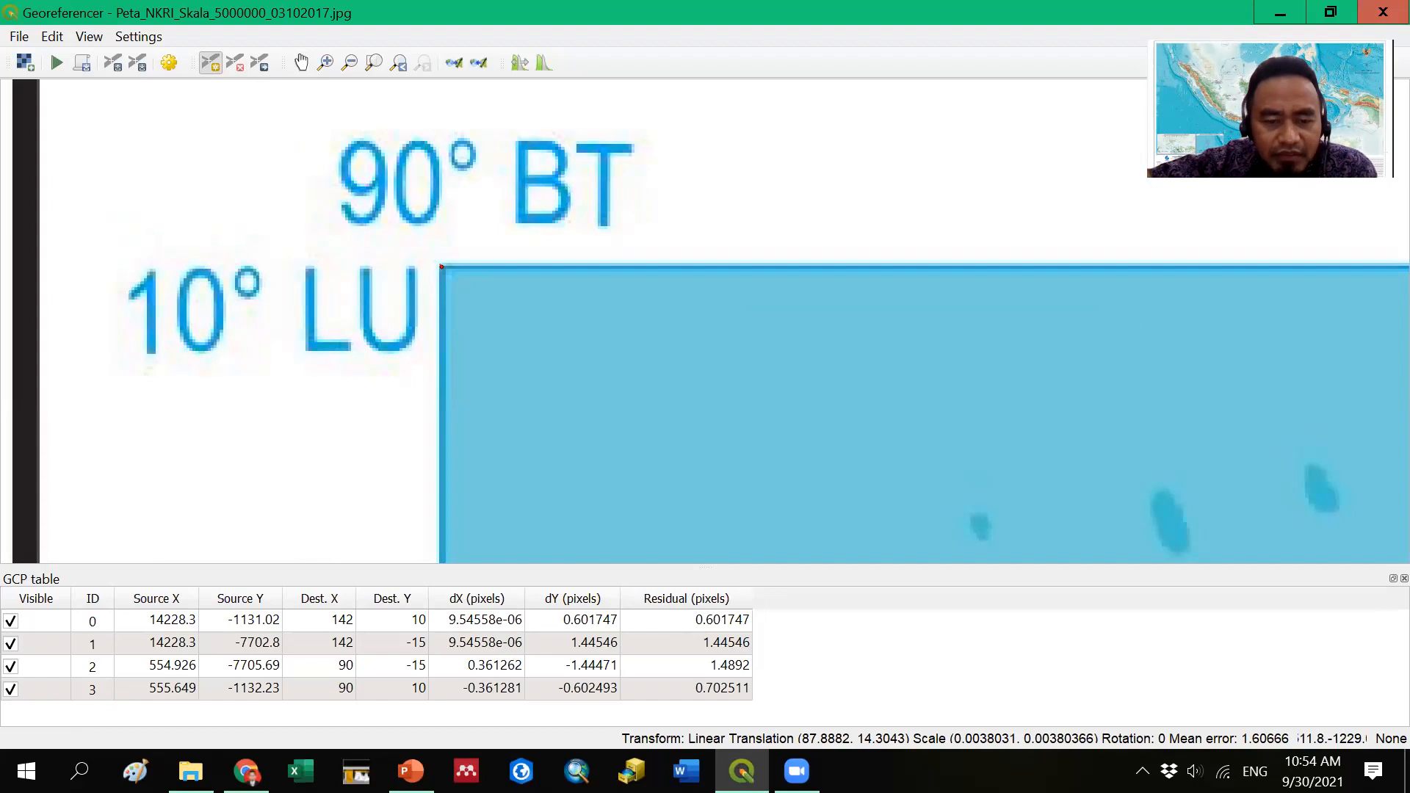
- Switch to the PowerPoint presentation, review slides 8 to 10 on control points and the georeferenced result, and return to the QGIS Georeferencer
key("alt+Tab")
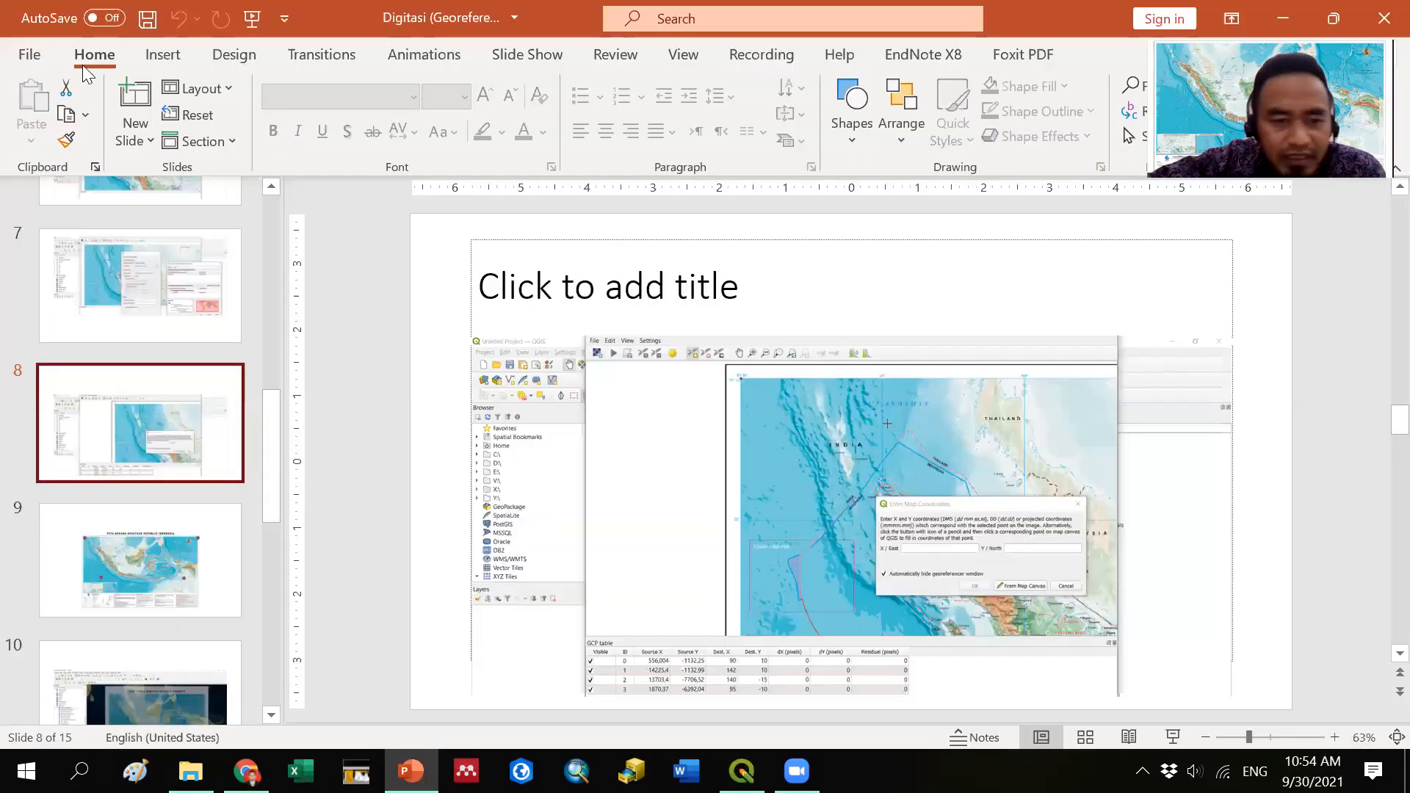
left_click(121, 421)
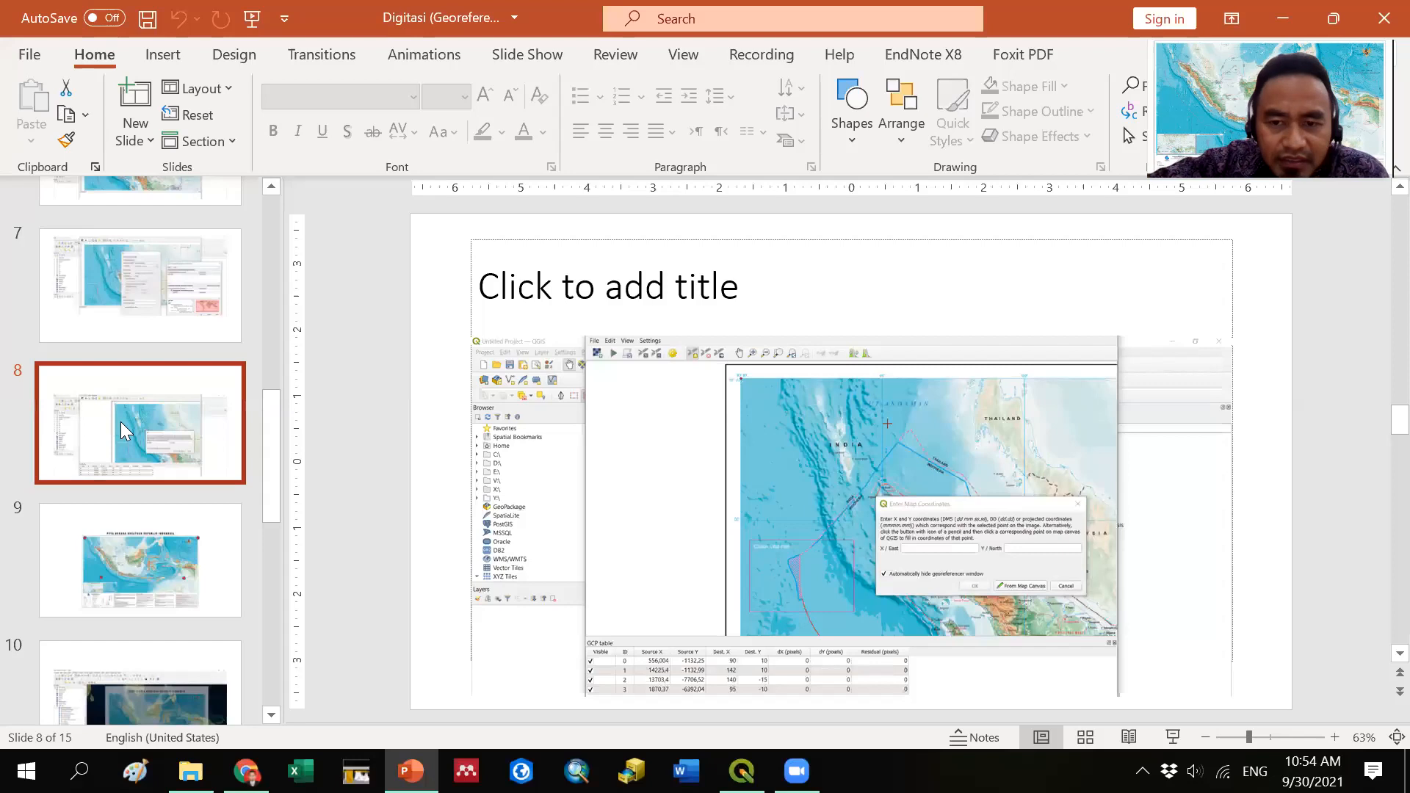
key("Down")
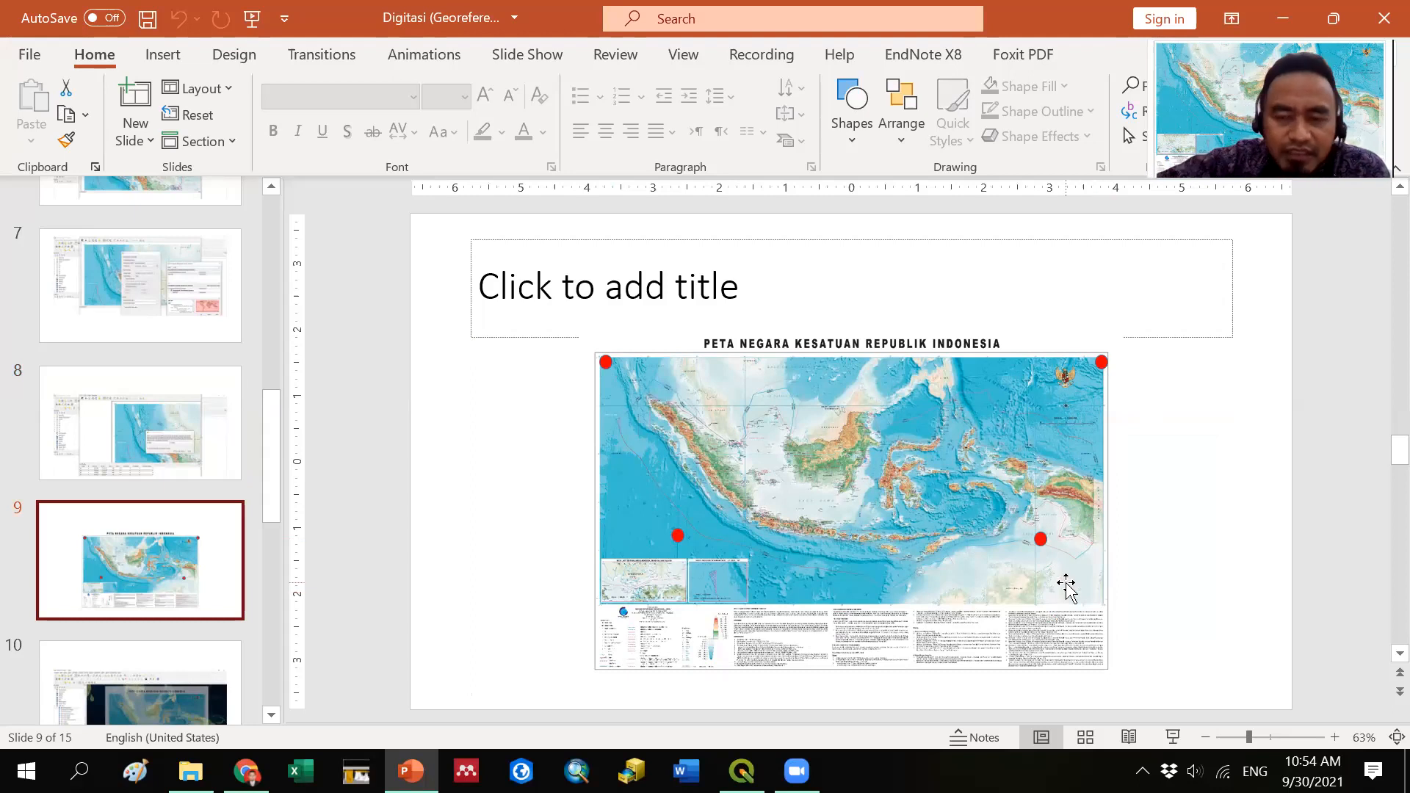
key("Page_Down")
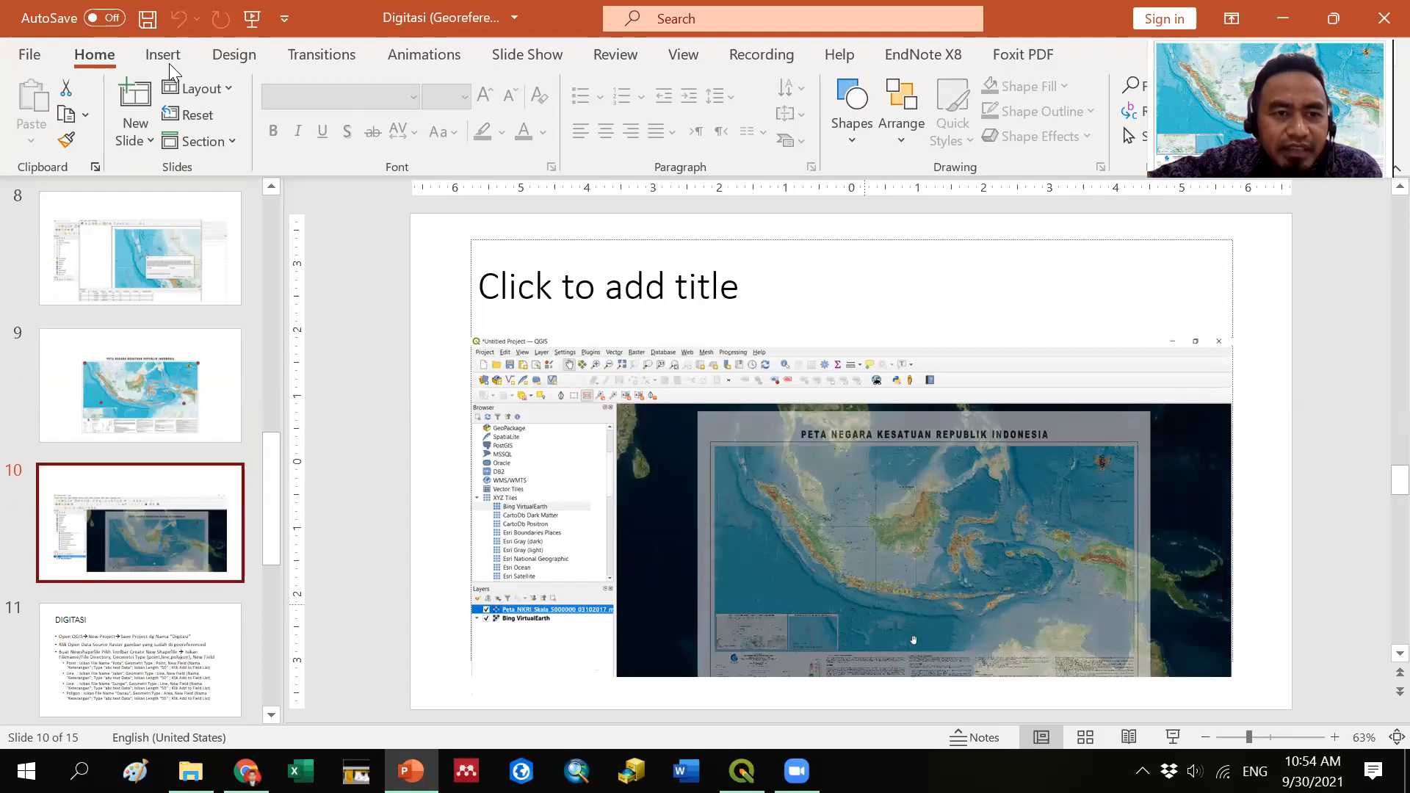
key("alt+Tab")
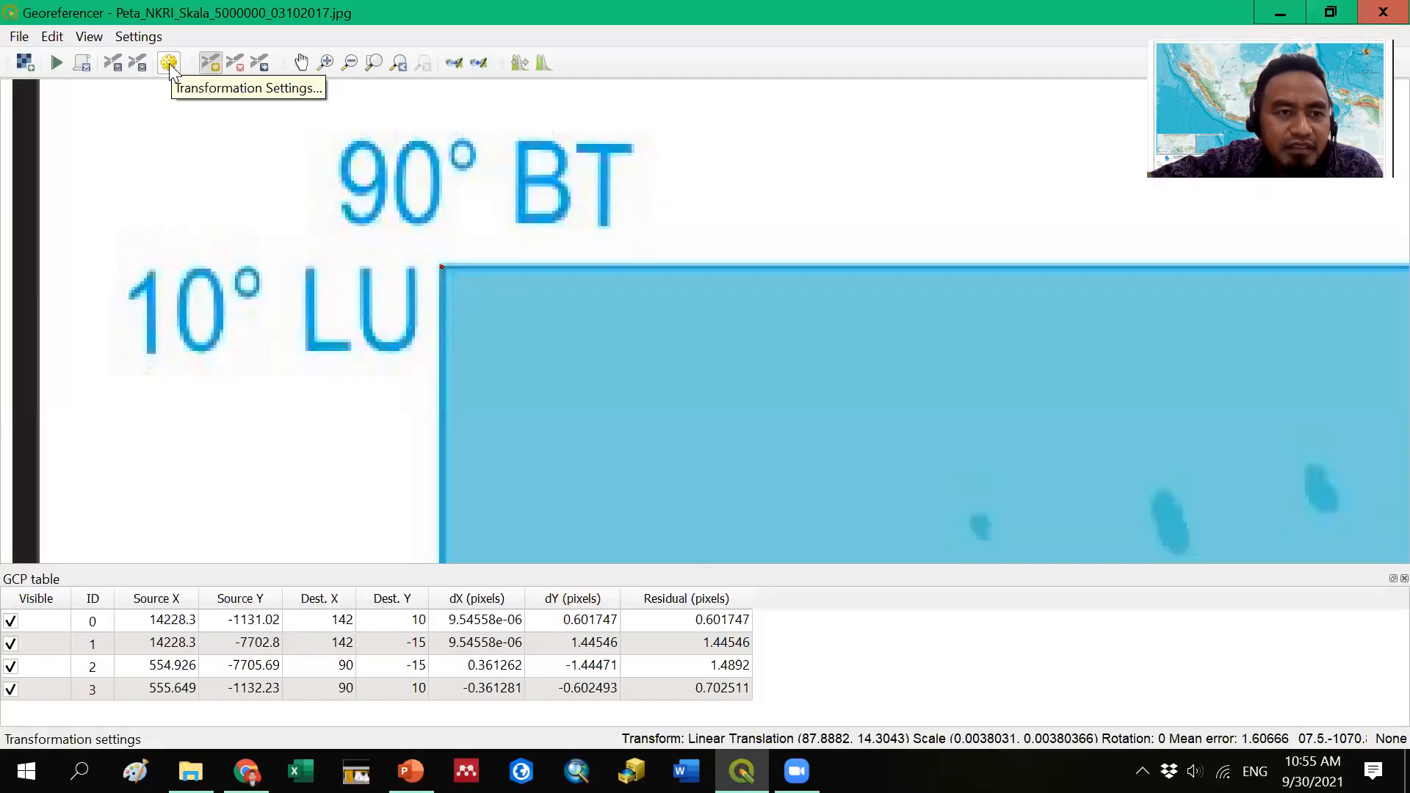
- Review and accept the transformation settings, and check the 4_Digitasi_Q folder in File Explorer for the output raster
left_click(168, 63)
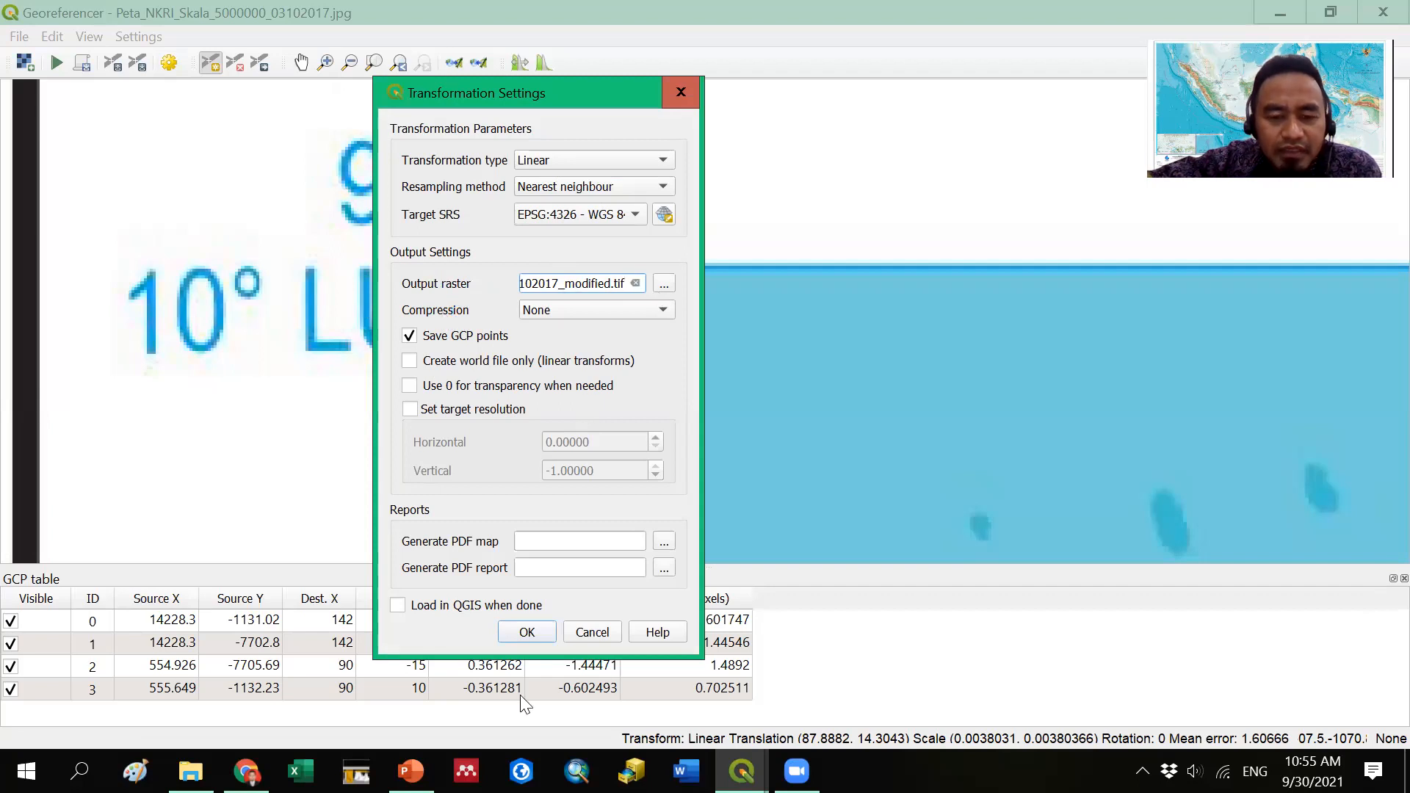
left_click(525, 633)
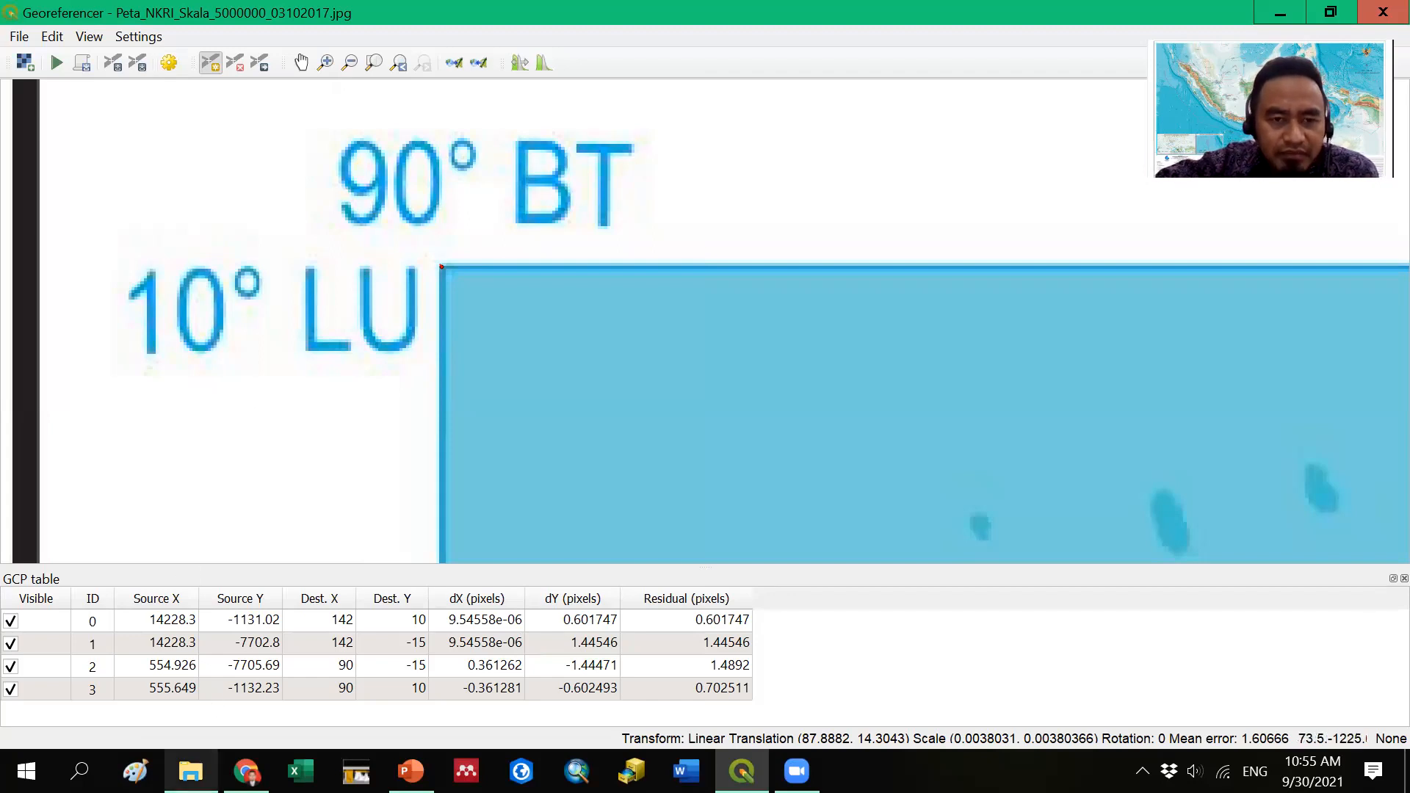
left_click(191, 771)
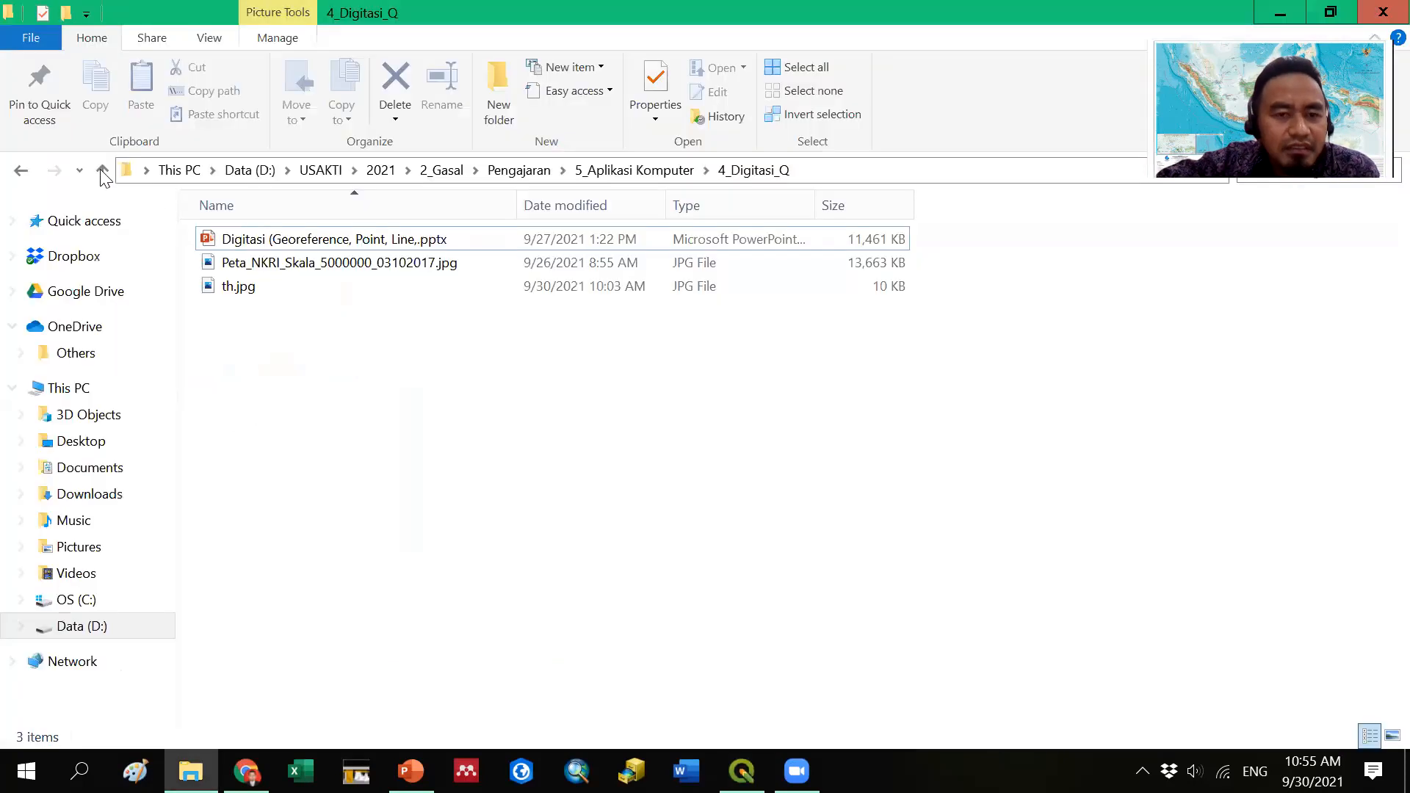
left_click(101, 171)
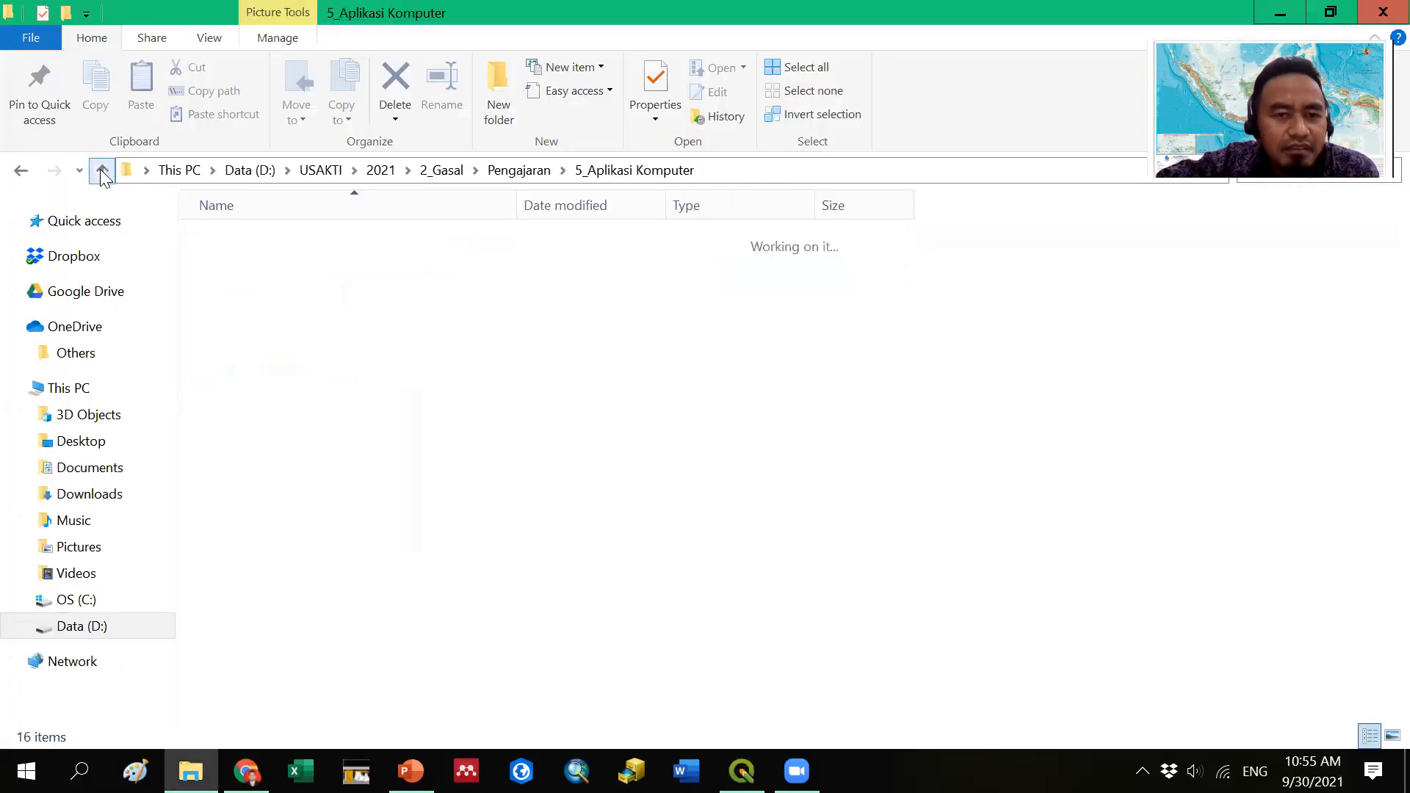
double_click(272, 316)
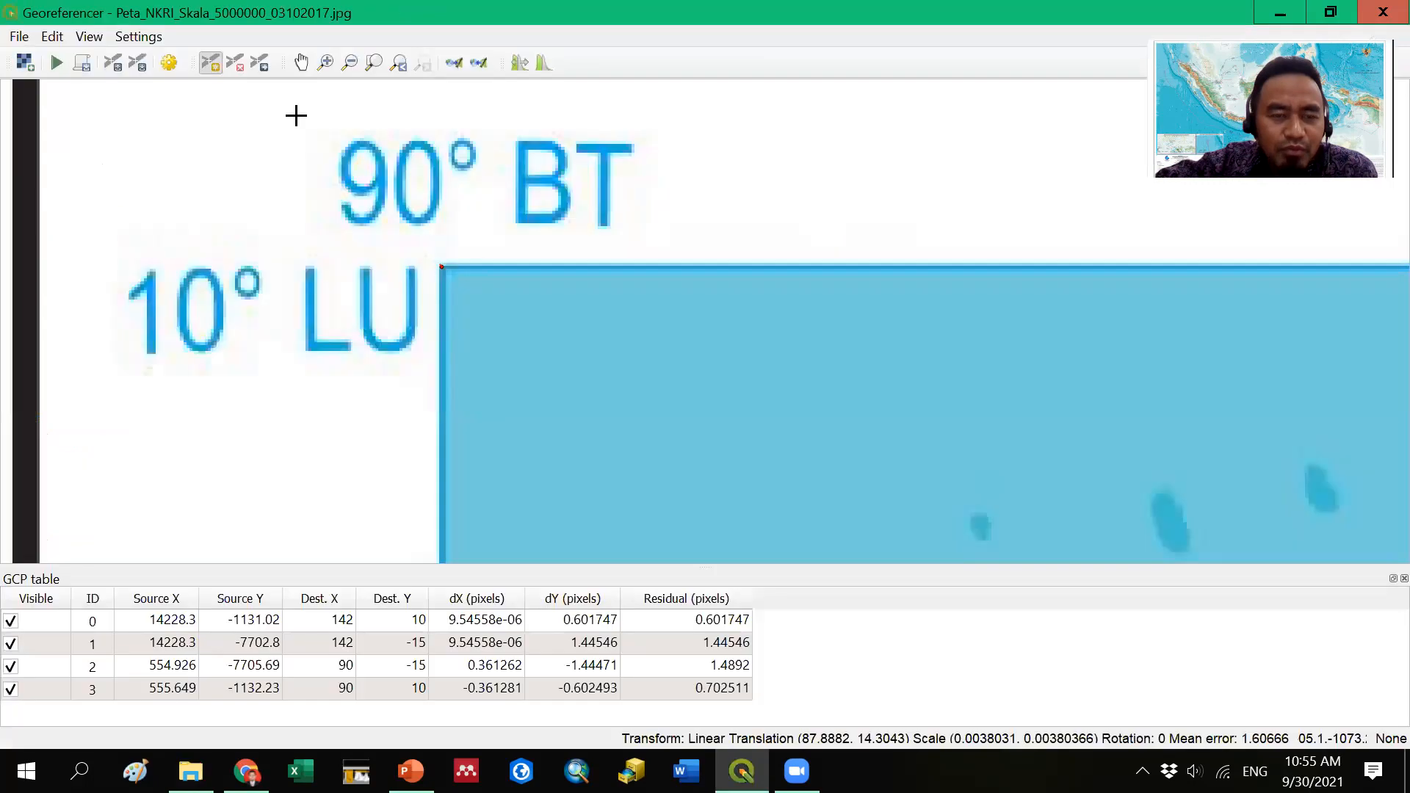
- Set the output raster to Peta_NKRI_Skala_5000000_03102017_modified.tif in the 4_Digitasi_Q folder and accept the transformation settings
left_click(168, 62)
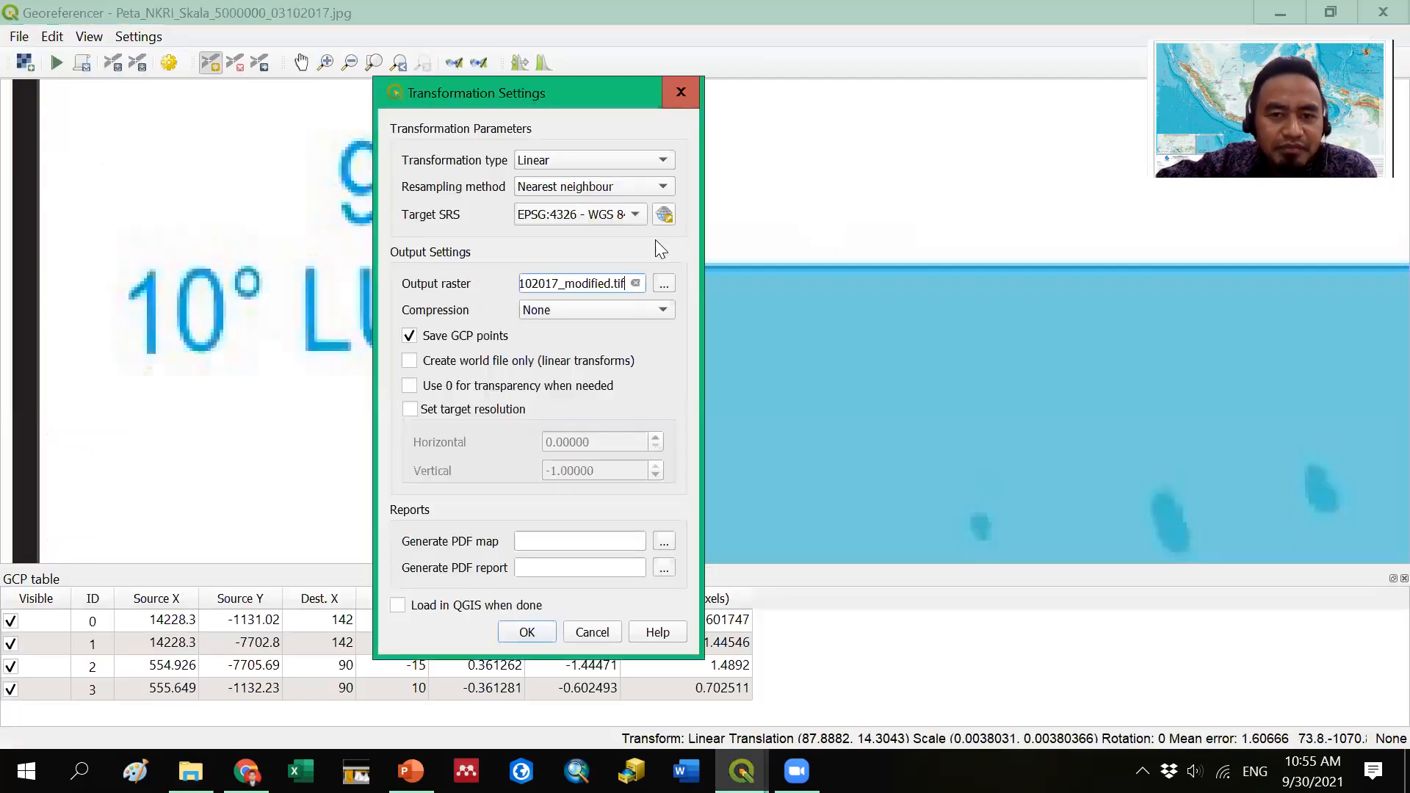
left_click(662, 288)
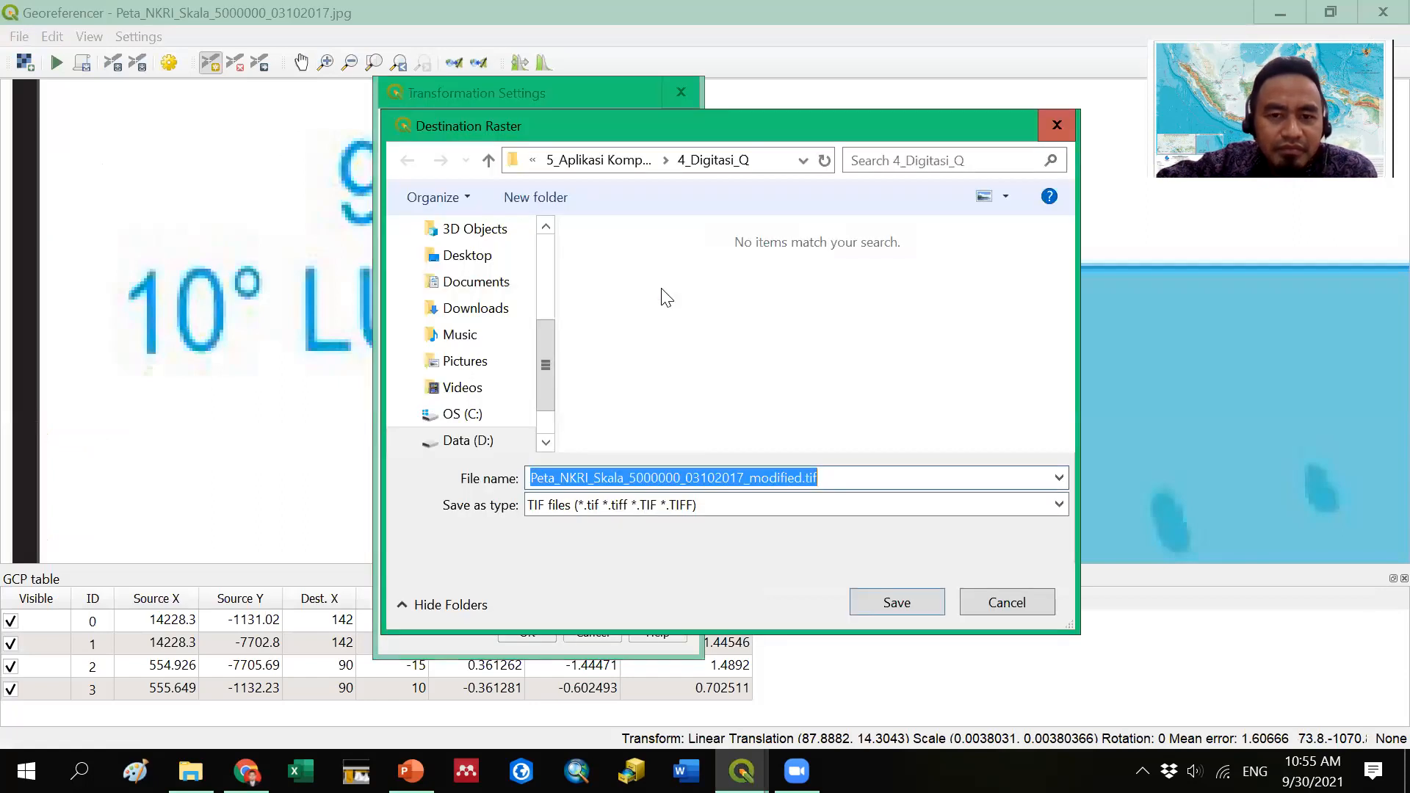
left_click(785, 505)
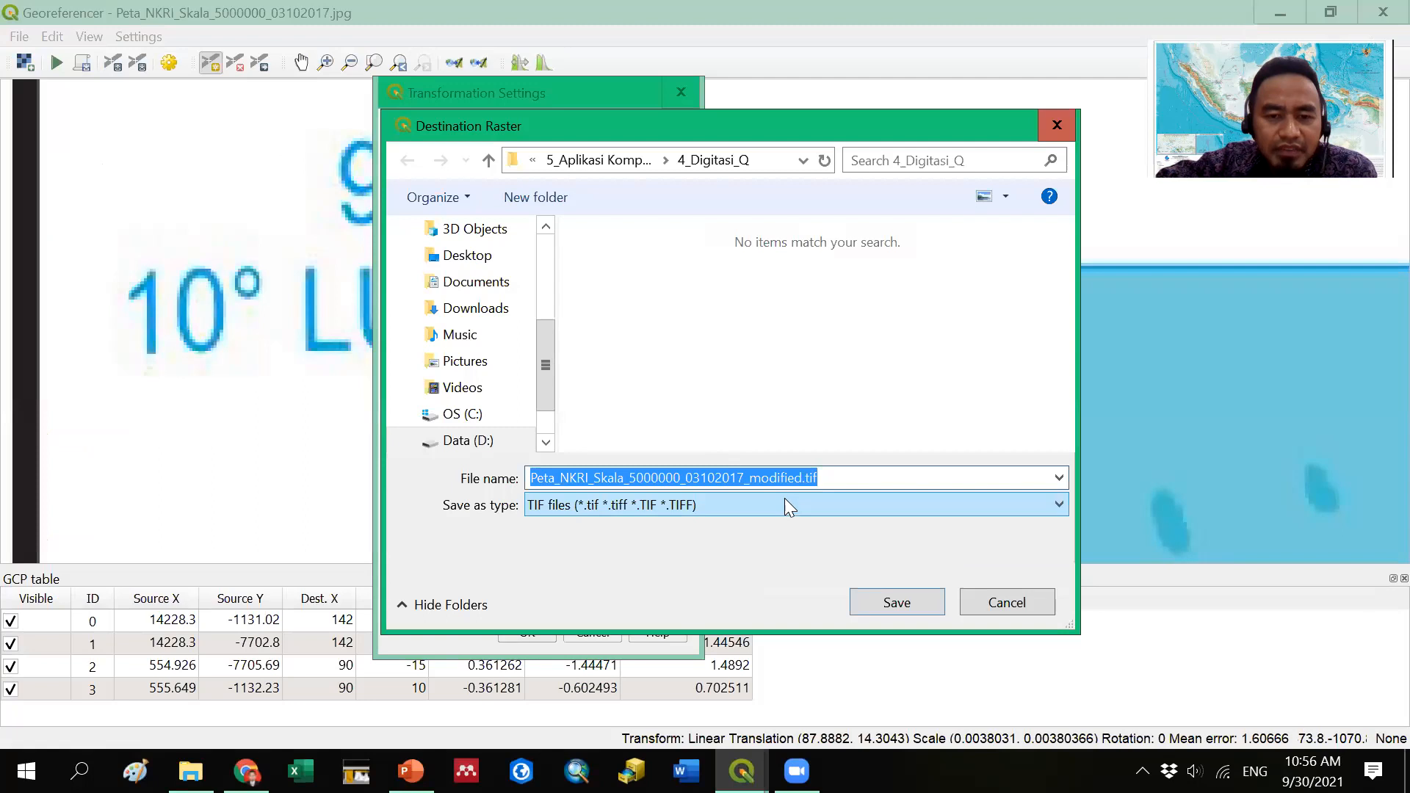
left_click(484, 162)
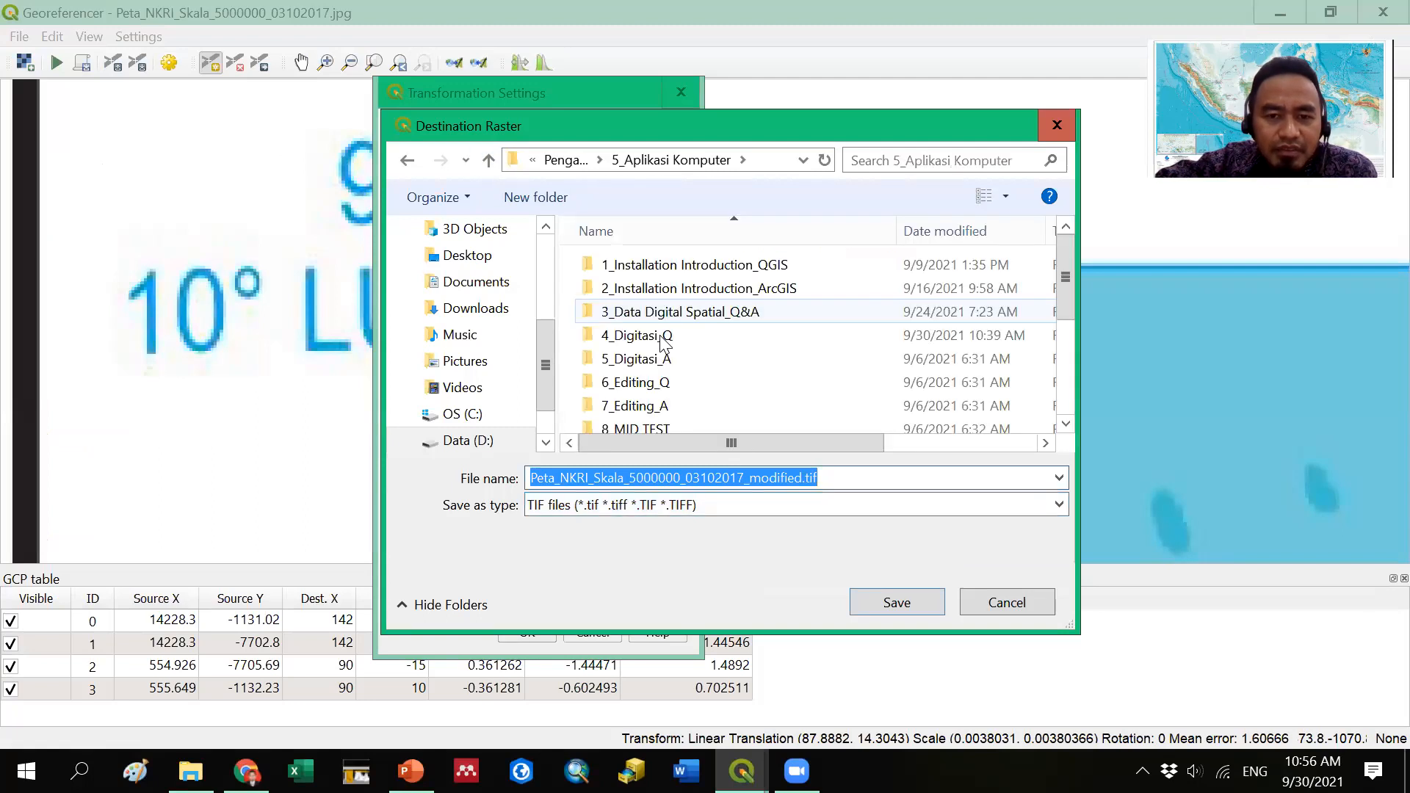
left_click(661, 338)
double_click(660, 337)
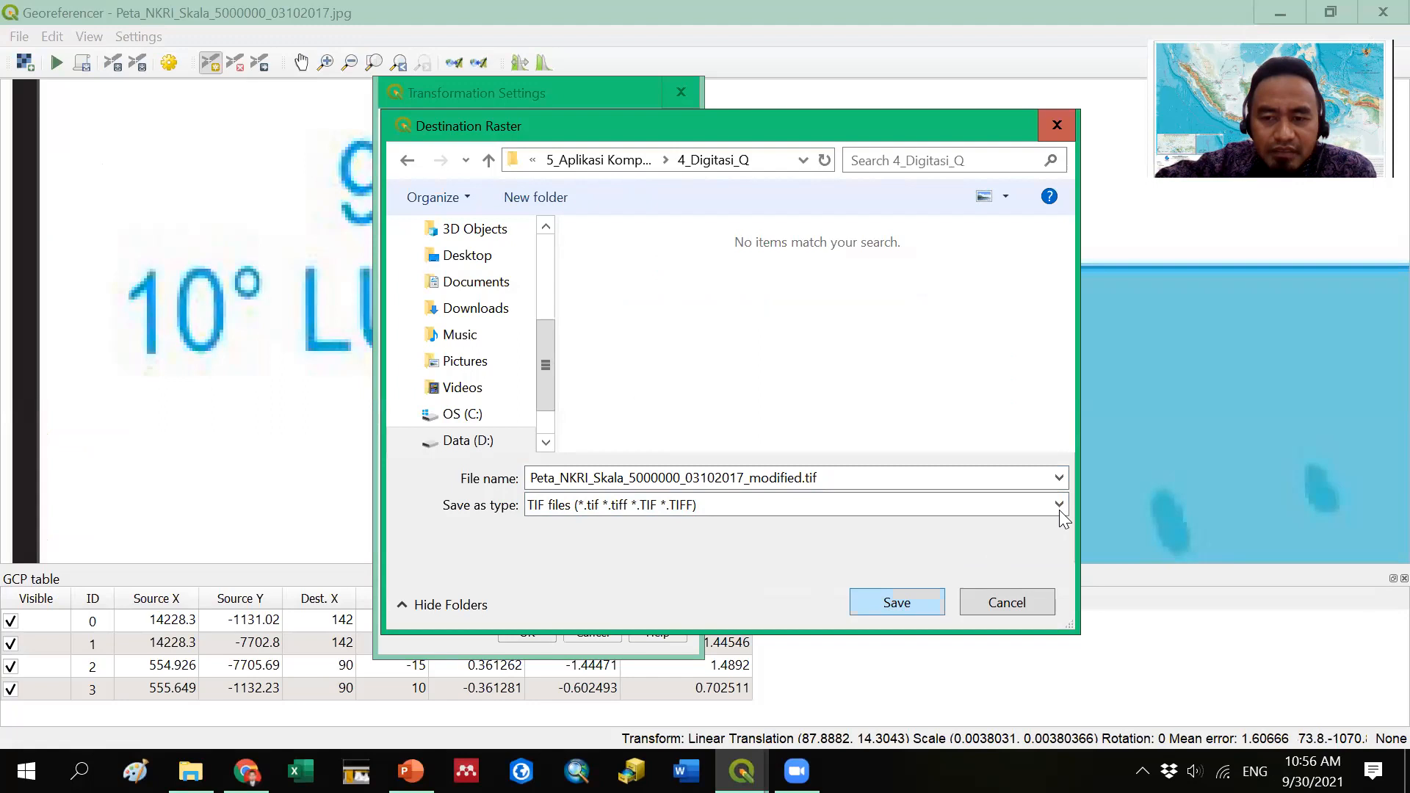
left_click(896, 602)
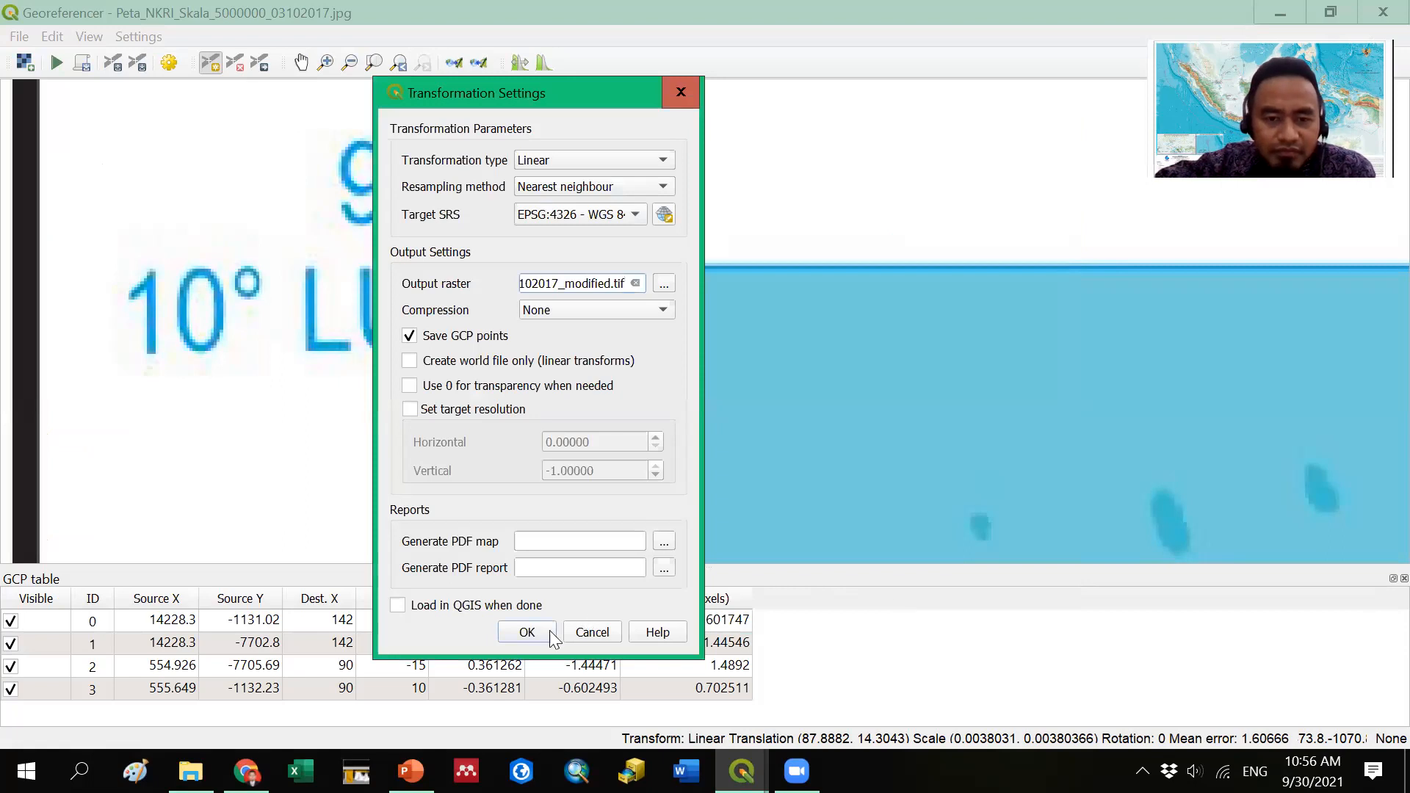
left_click(527, 633)
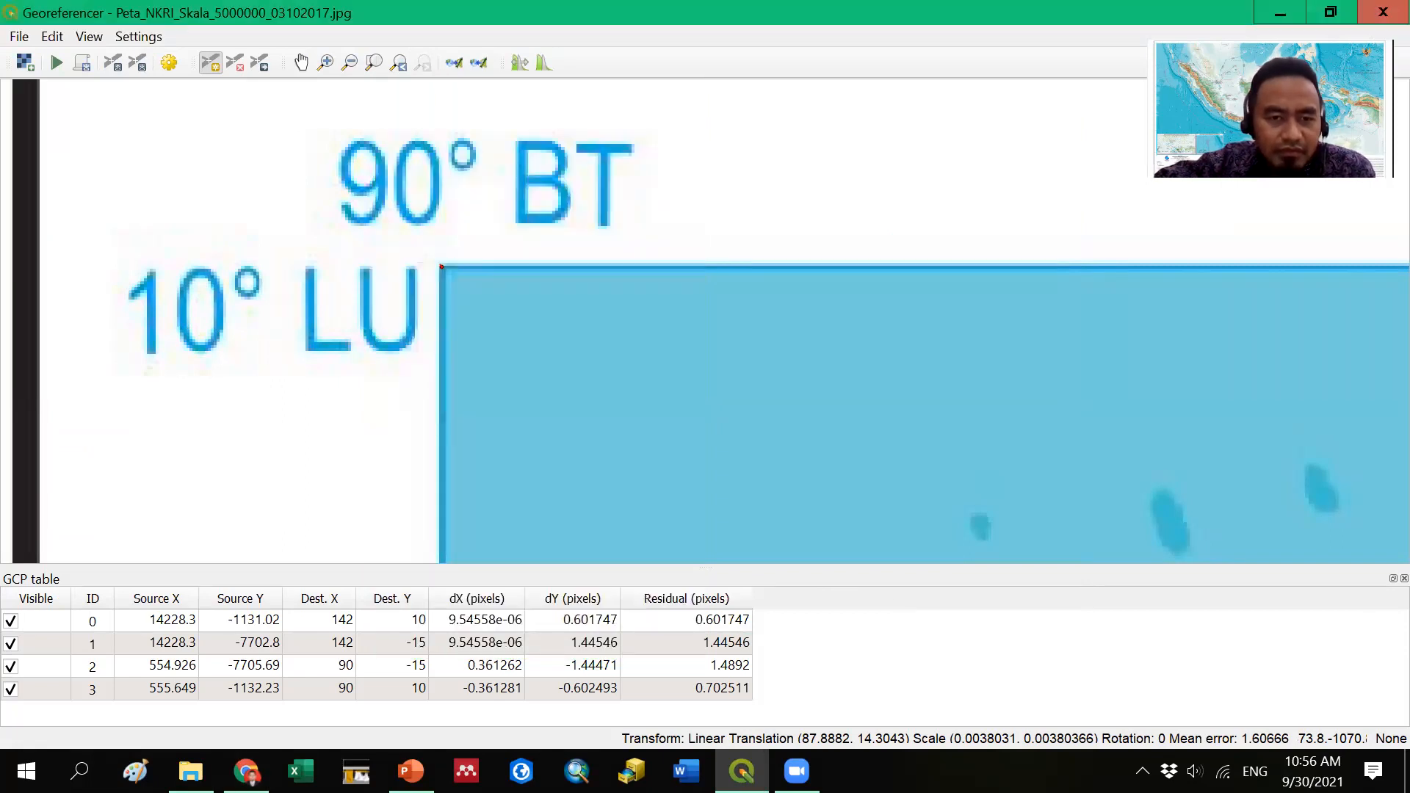
- Reopen the 4_Digitasi_Q folder in File Explorer to check whether the modified TIF file is there
left_click(190, 771)
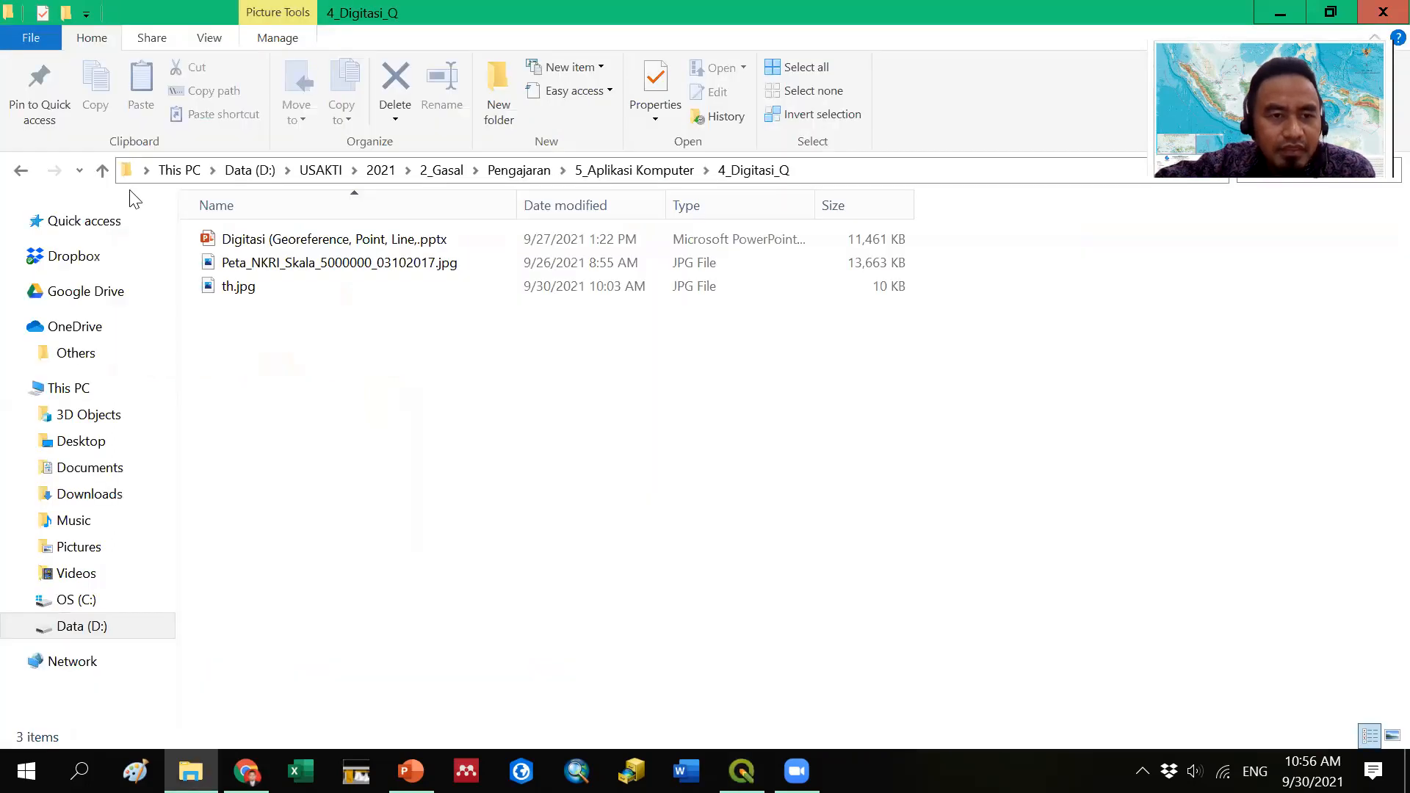
left_click(102, 171)
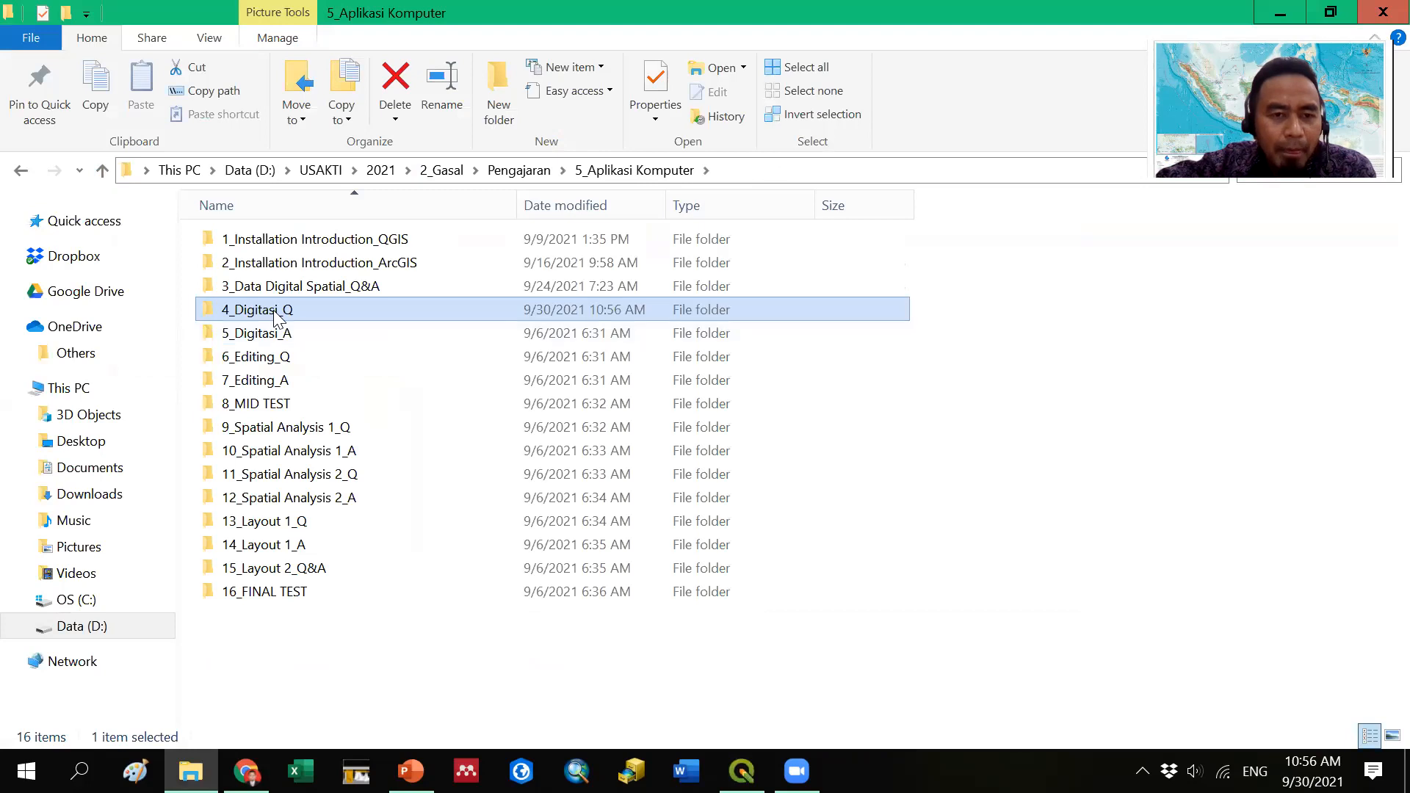
double_click(276, 316)
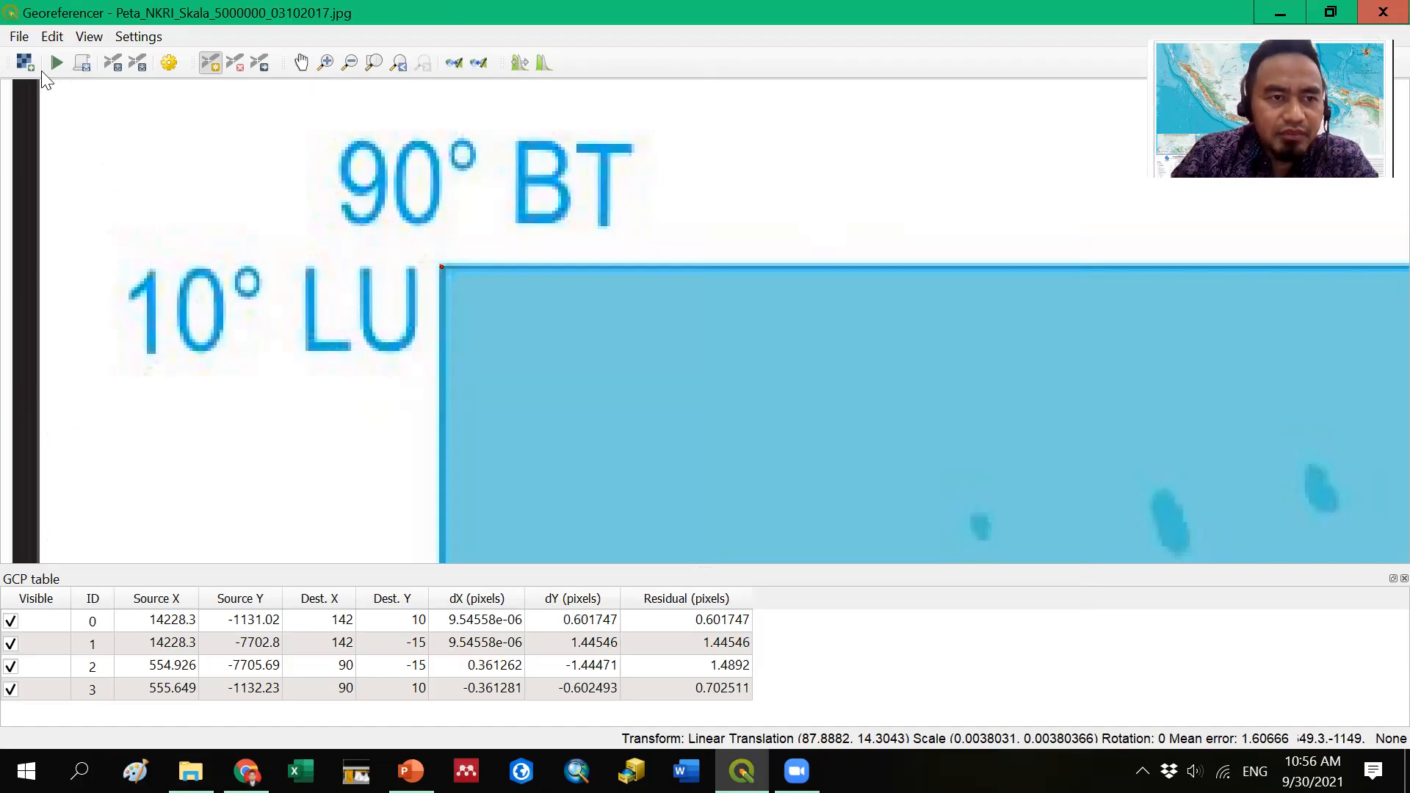
left_click(20, 38)
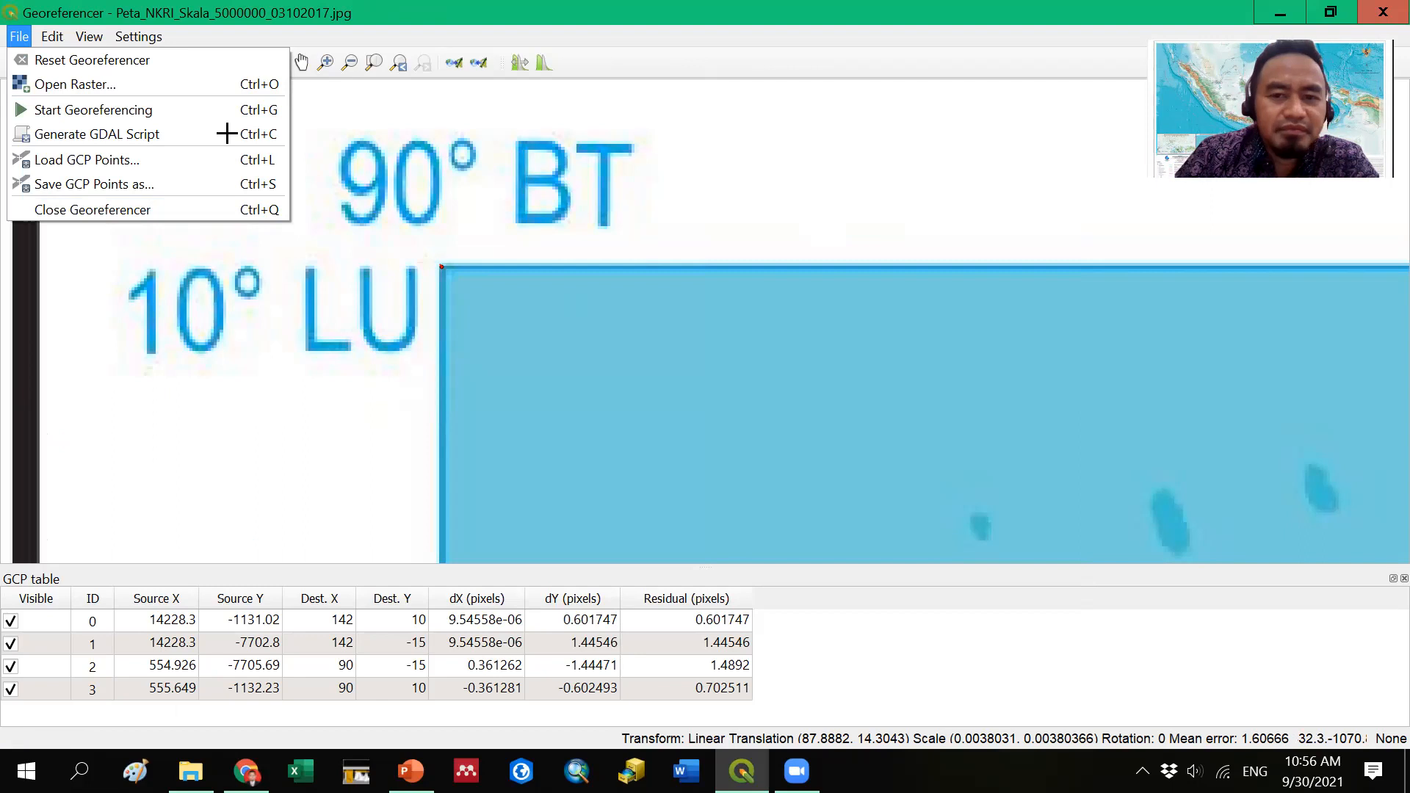
left_click(922, 249)
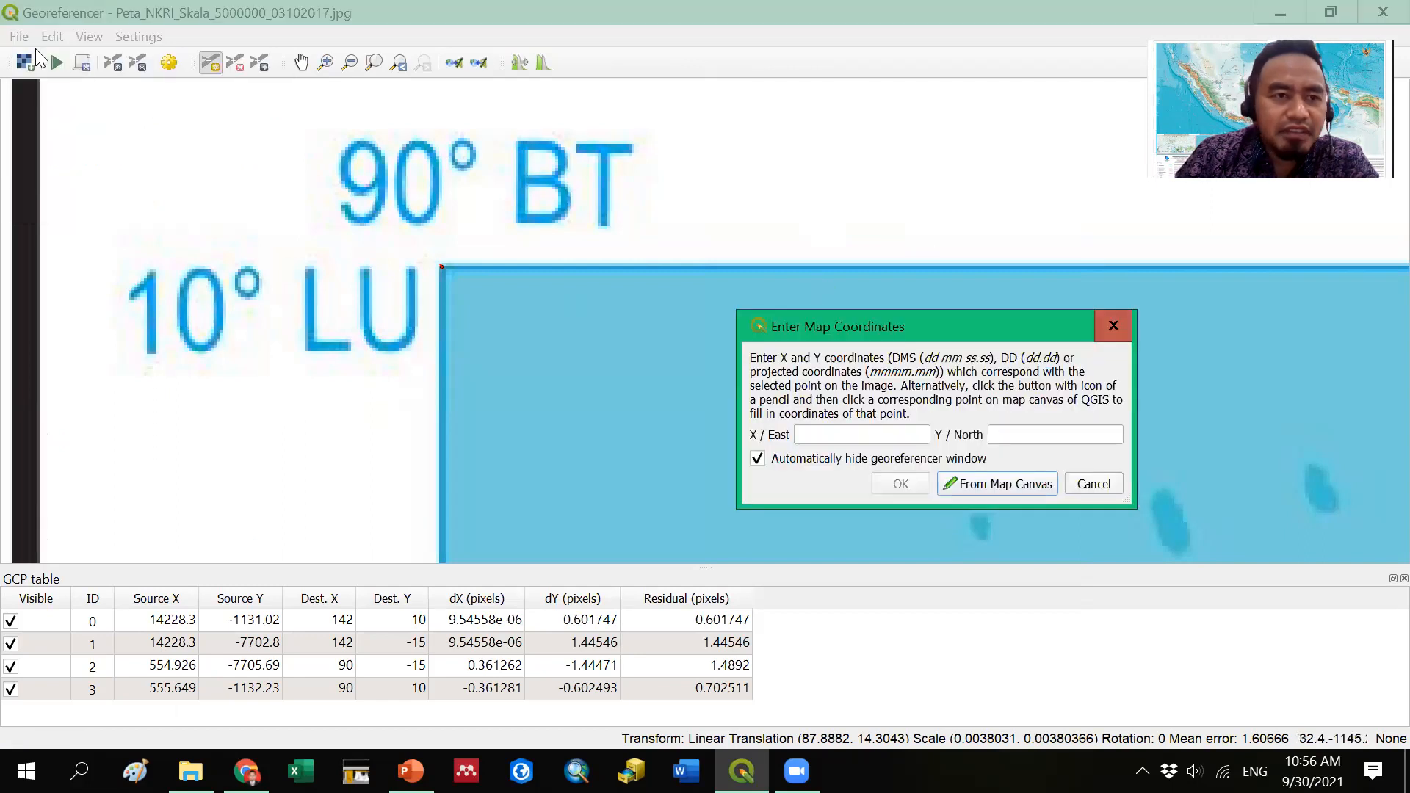
key("Escape")
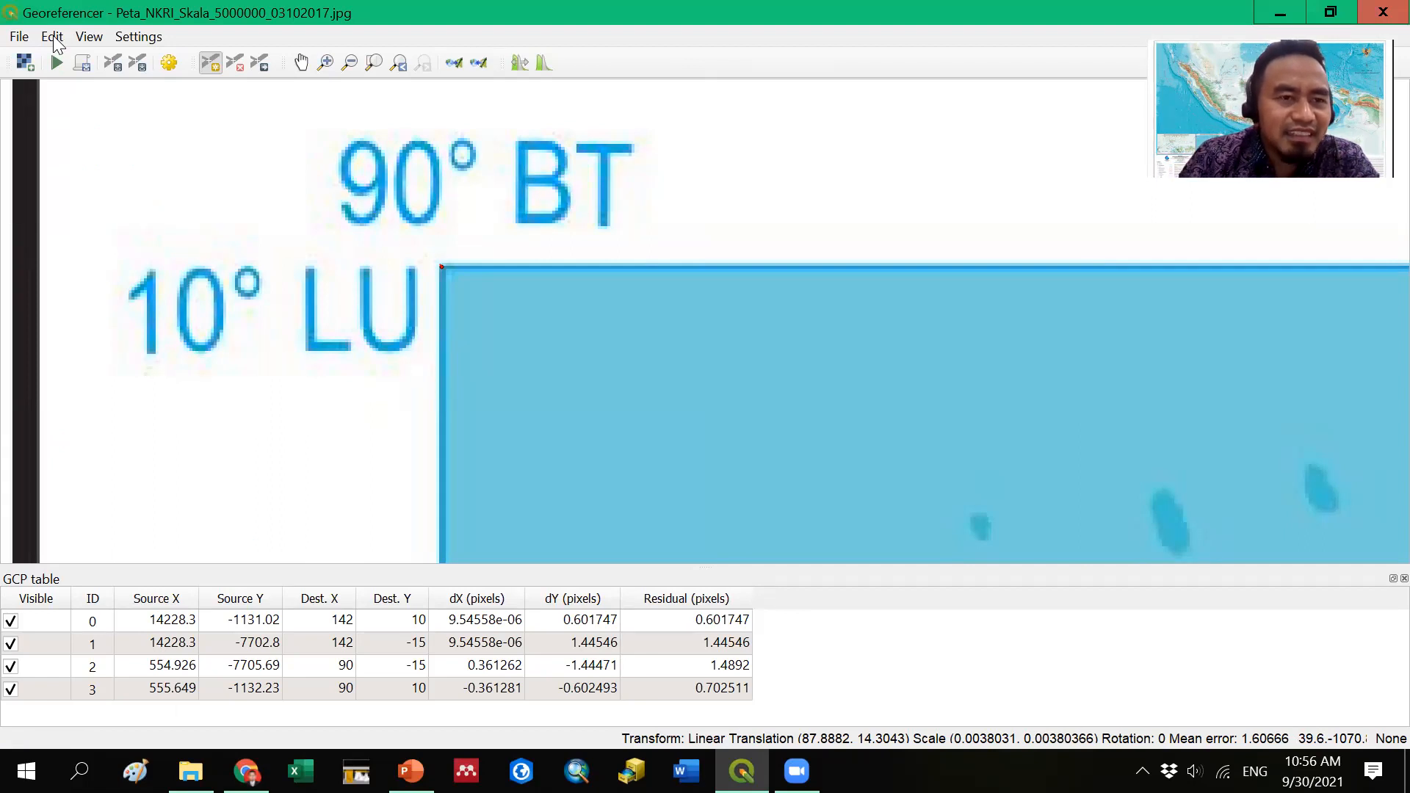
left_click(53, 38)
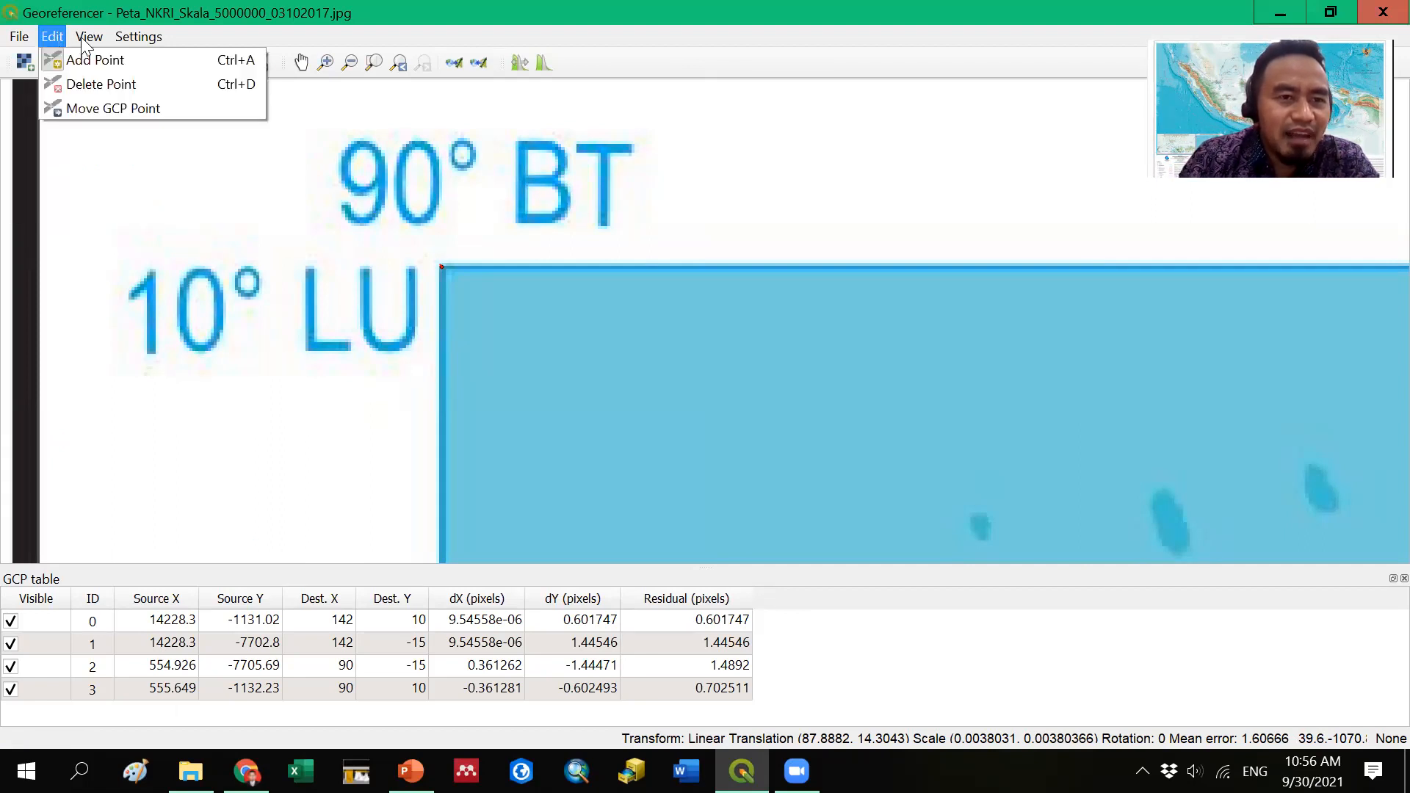
mouse_move(143, 44)
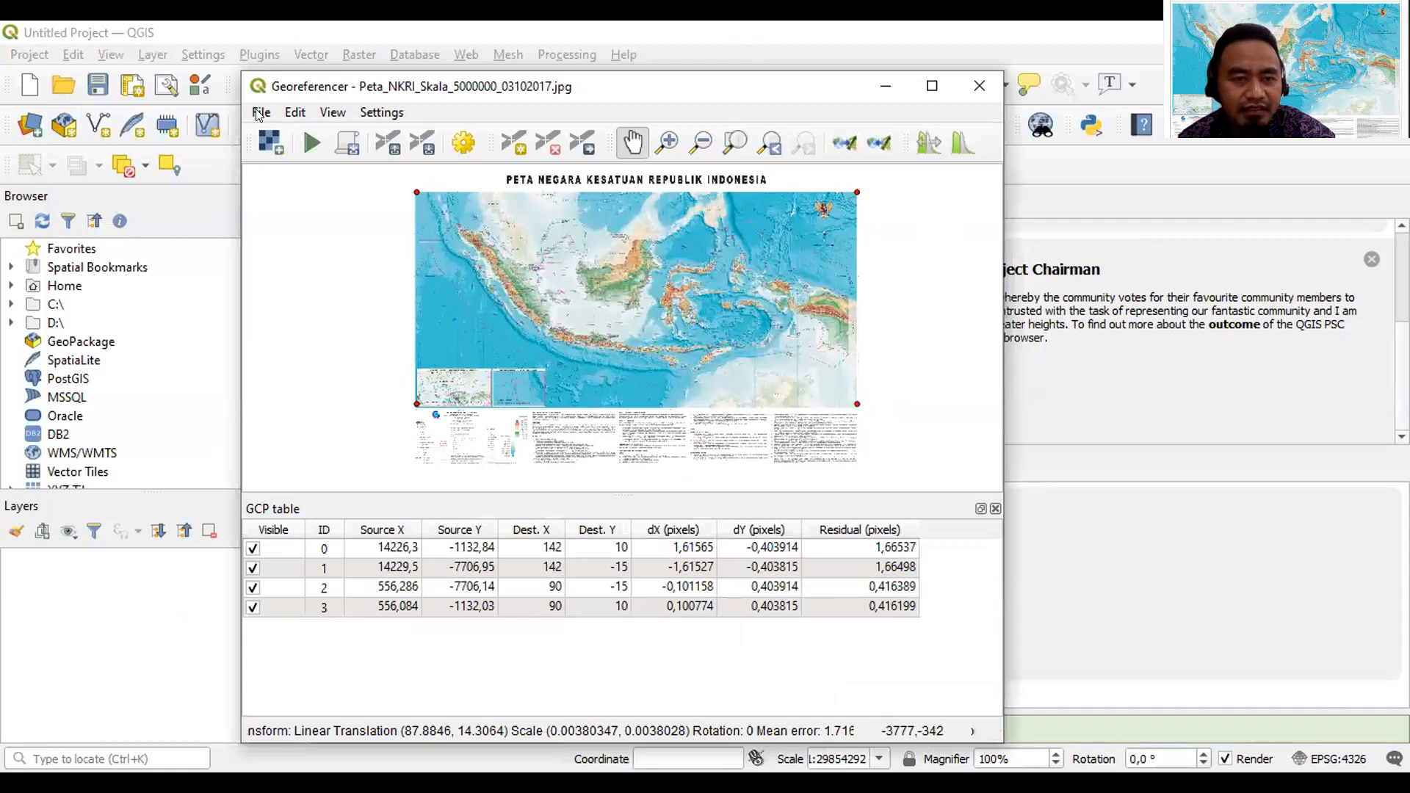
- Accept the existing transformation settings with the Linear type and PETA DIGITASI.tif output, and start georeferencing the map
left_click(260, 113)
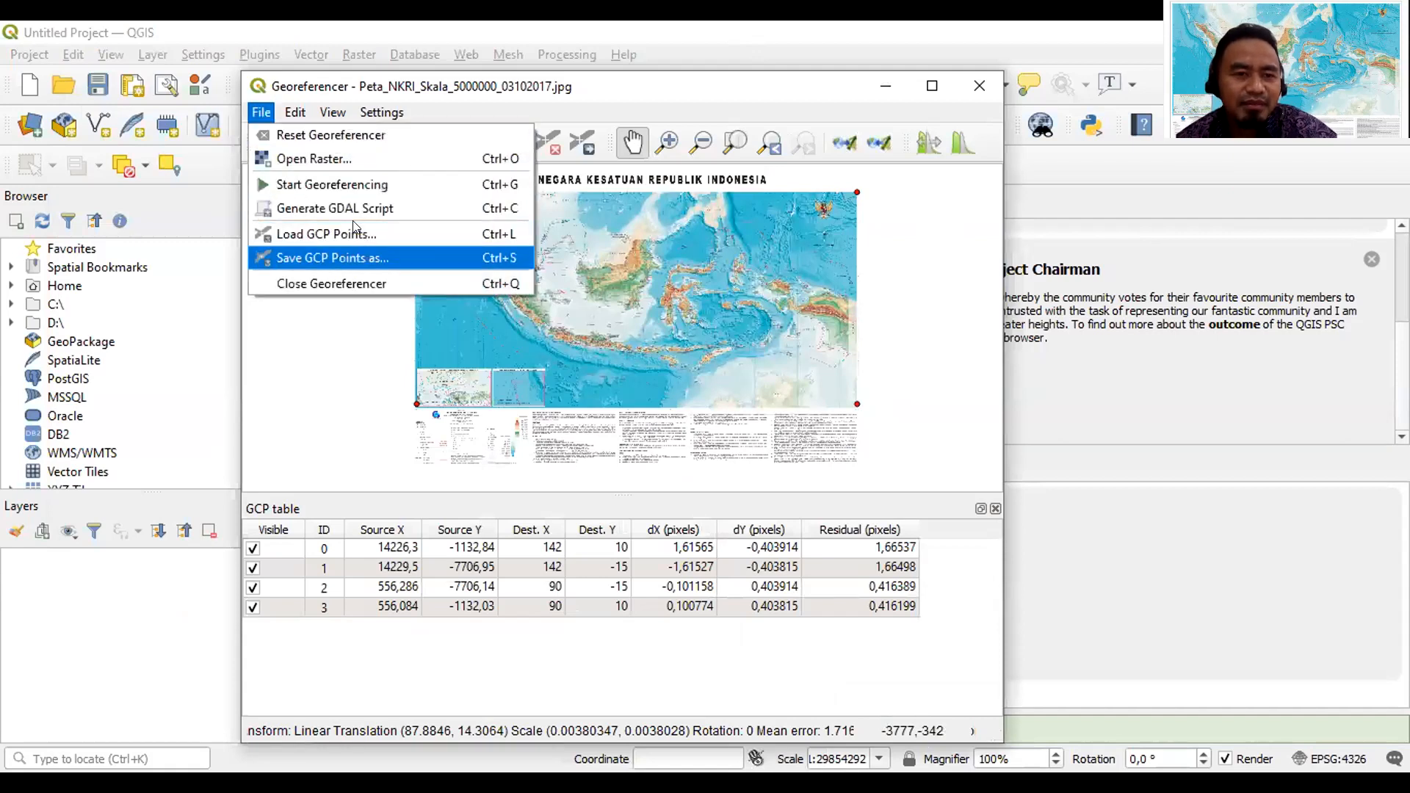
key("Left")
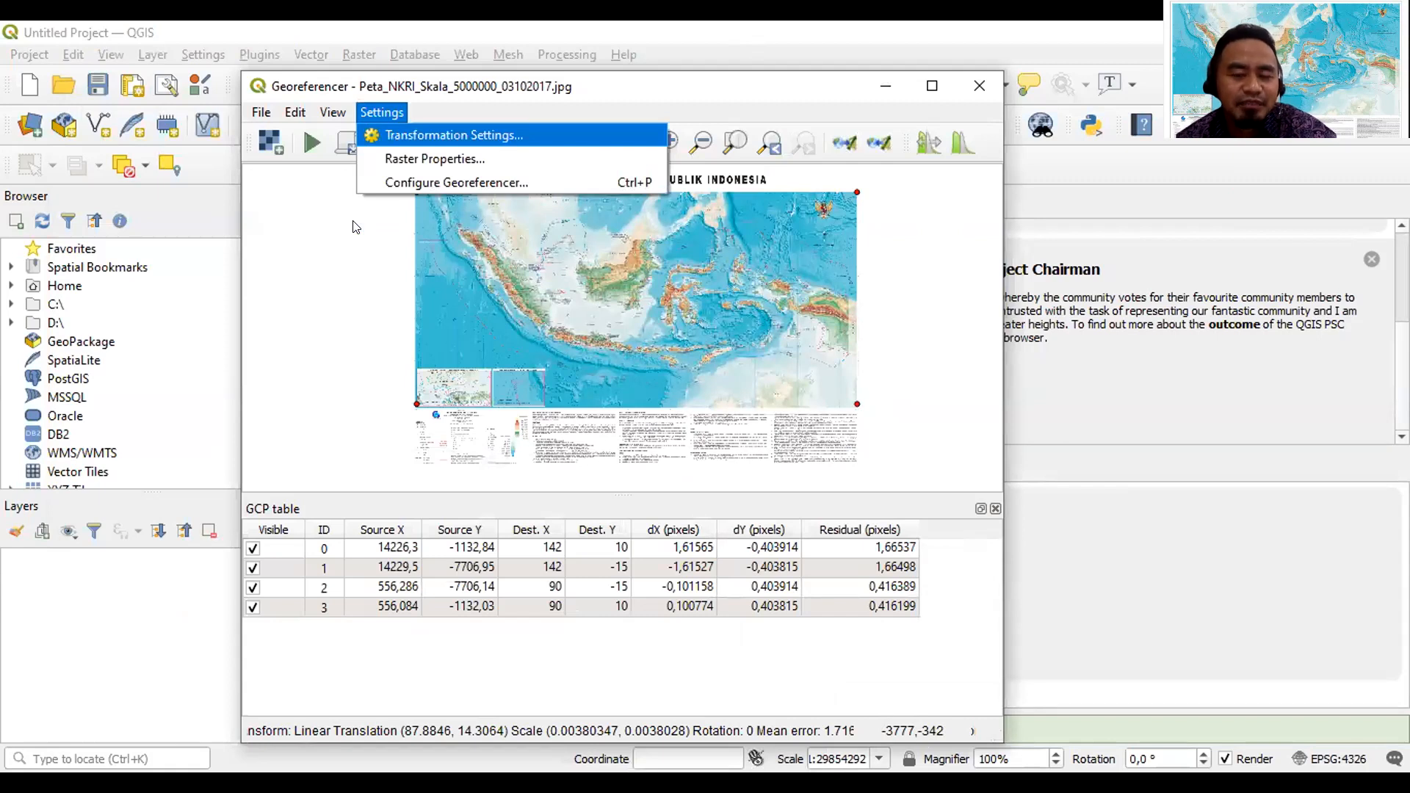
key("Return")
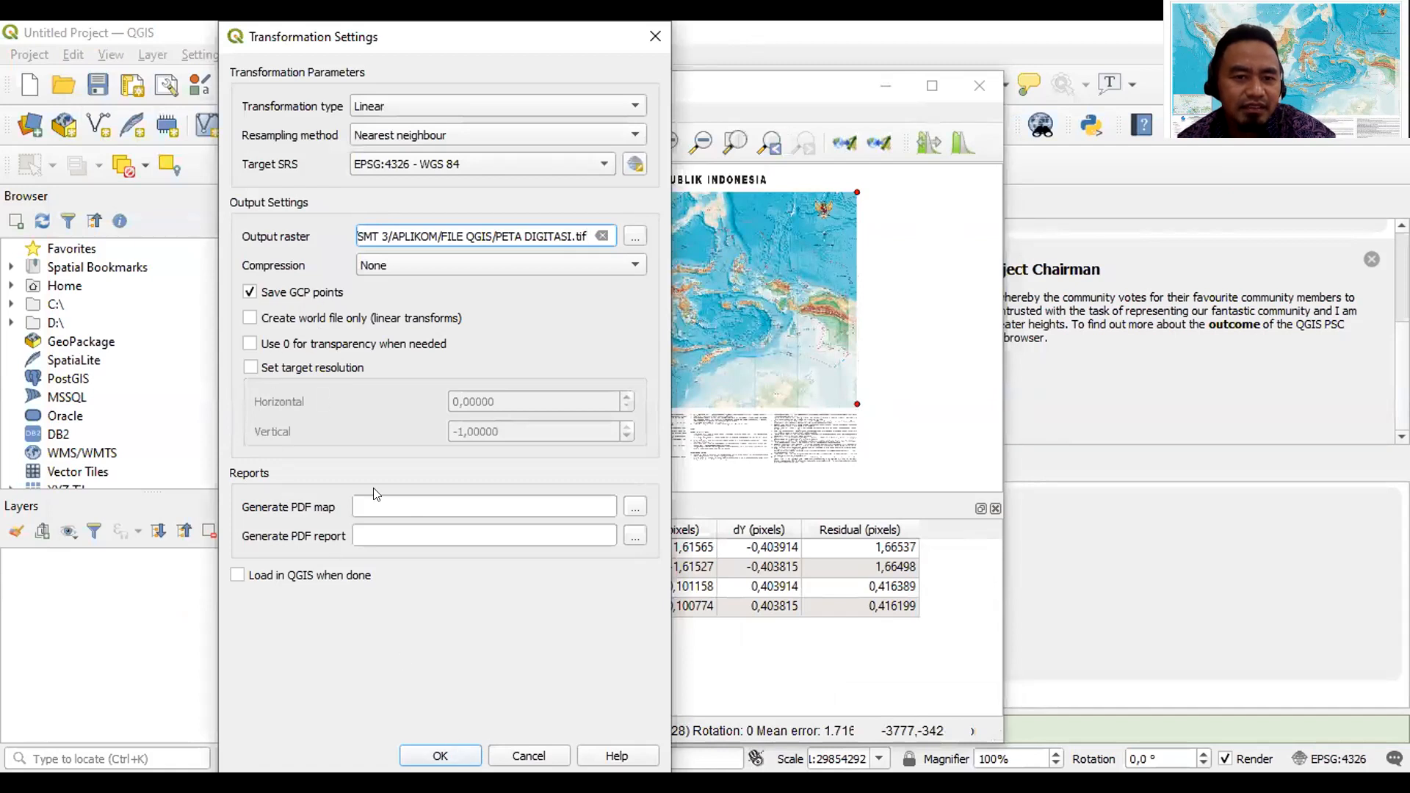
left_click(442, 757)
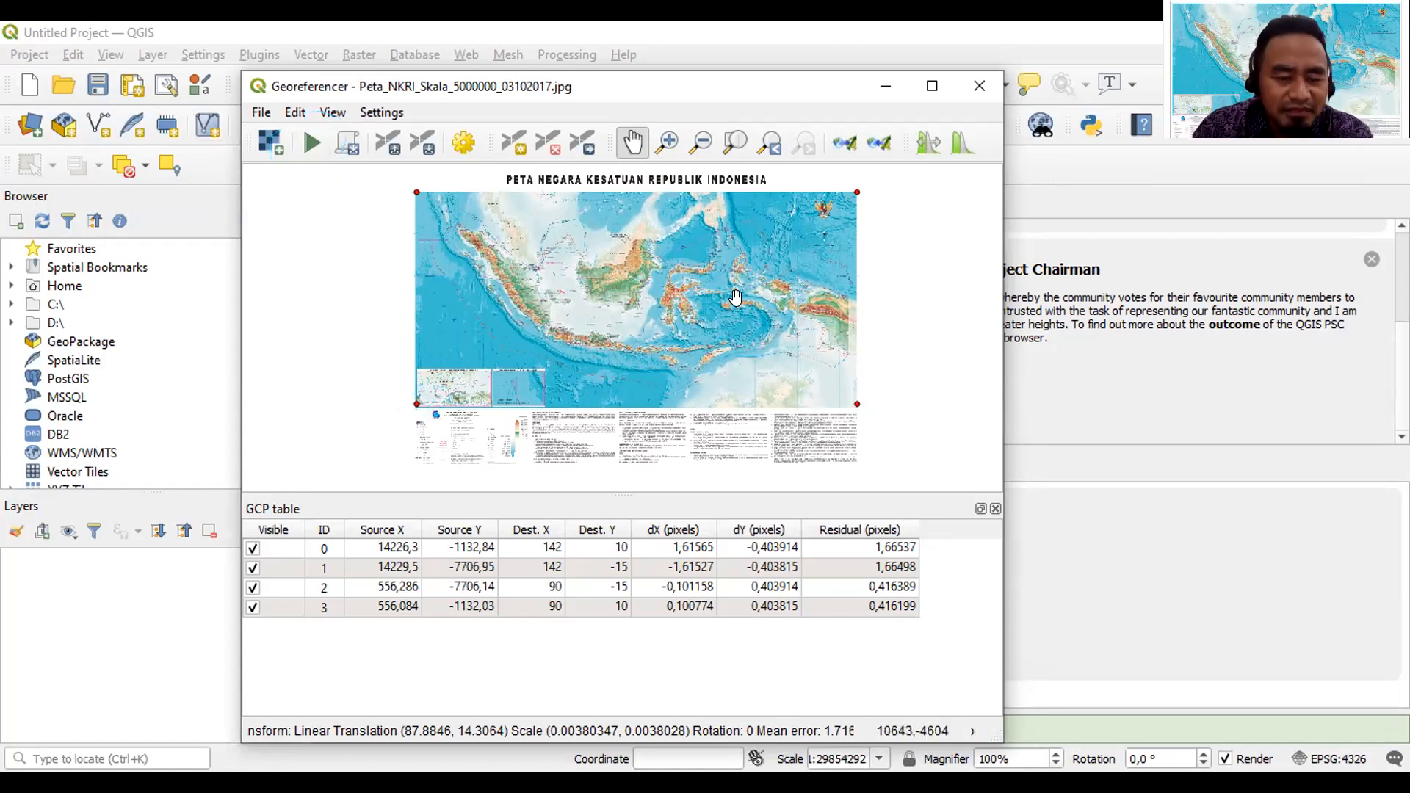
left_click(314, 146)
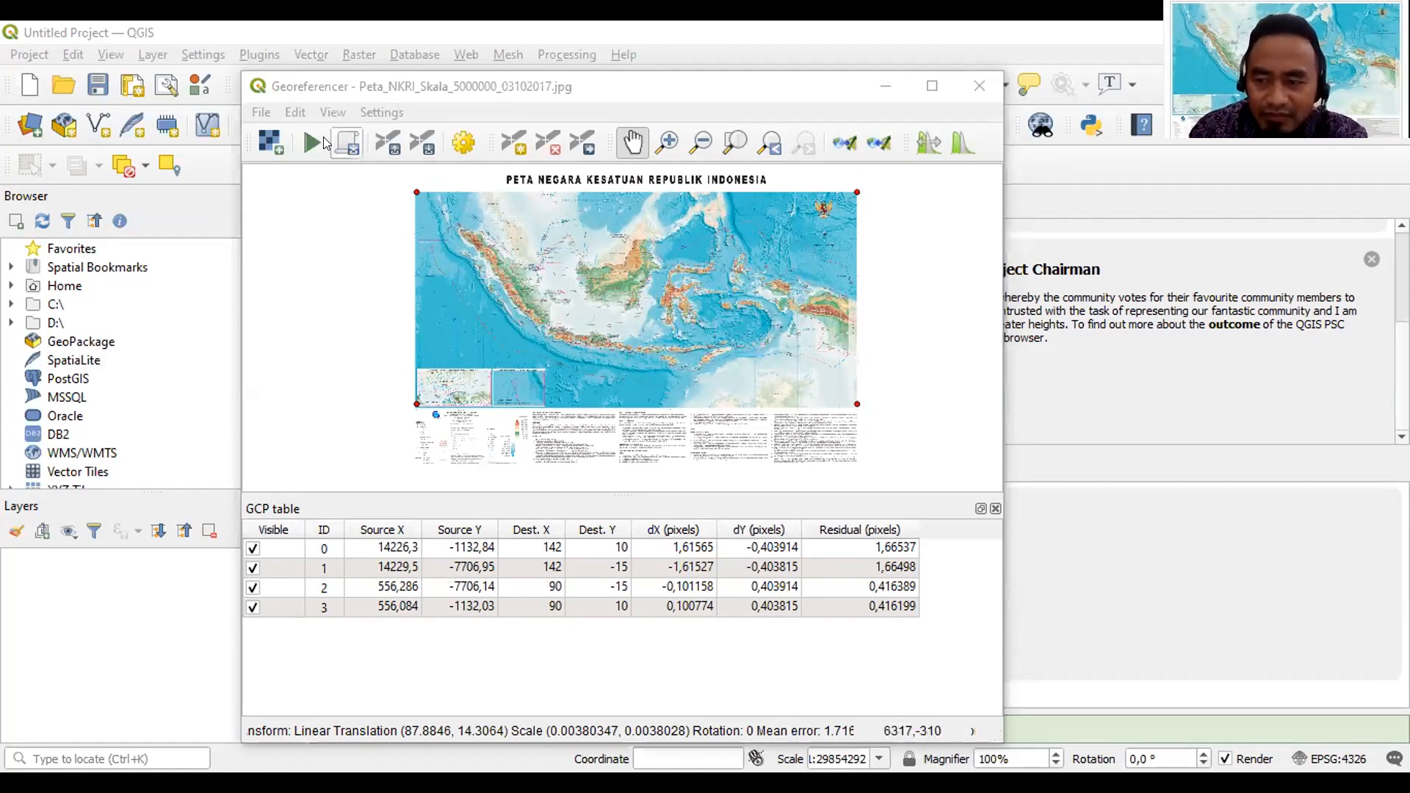
left_click(320, 143)
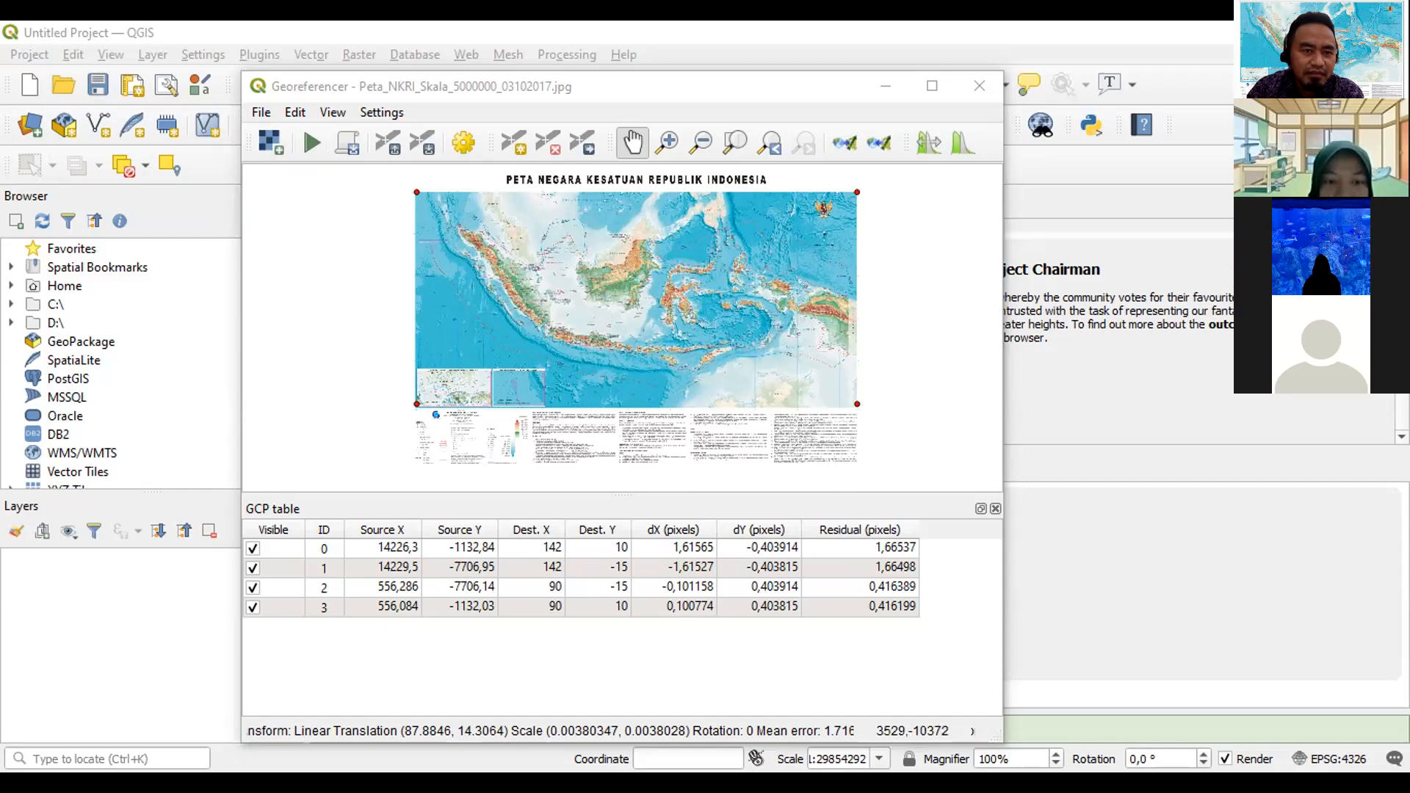
left_click(1085, 76)
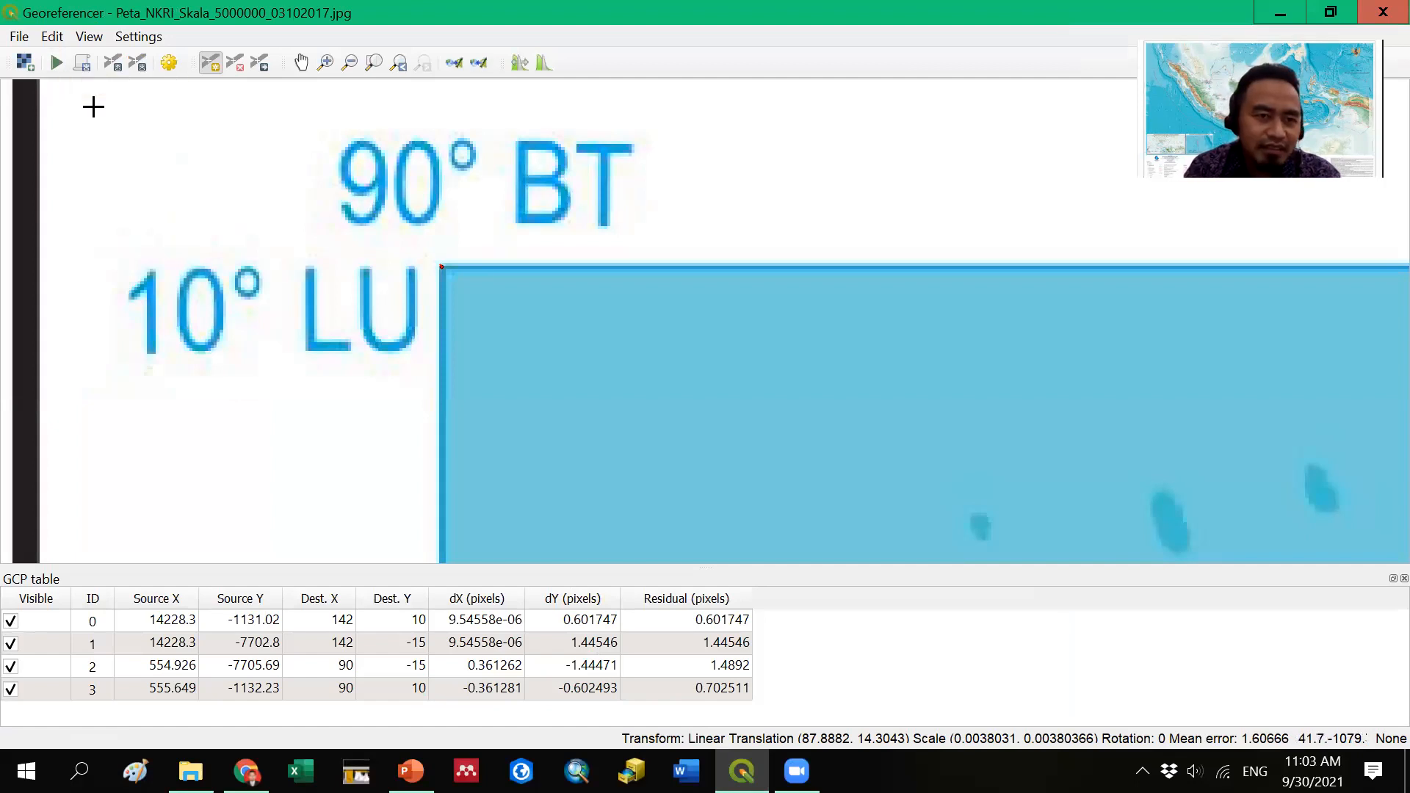
- Close the Georeferencer and return to the main QGIS project
left_click(19, 37)
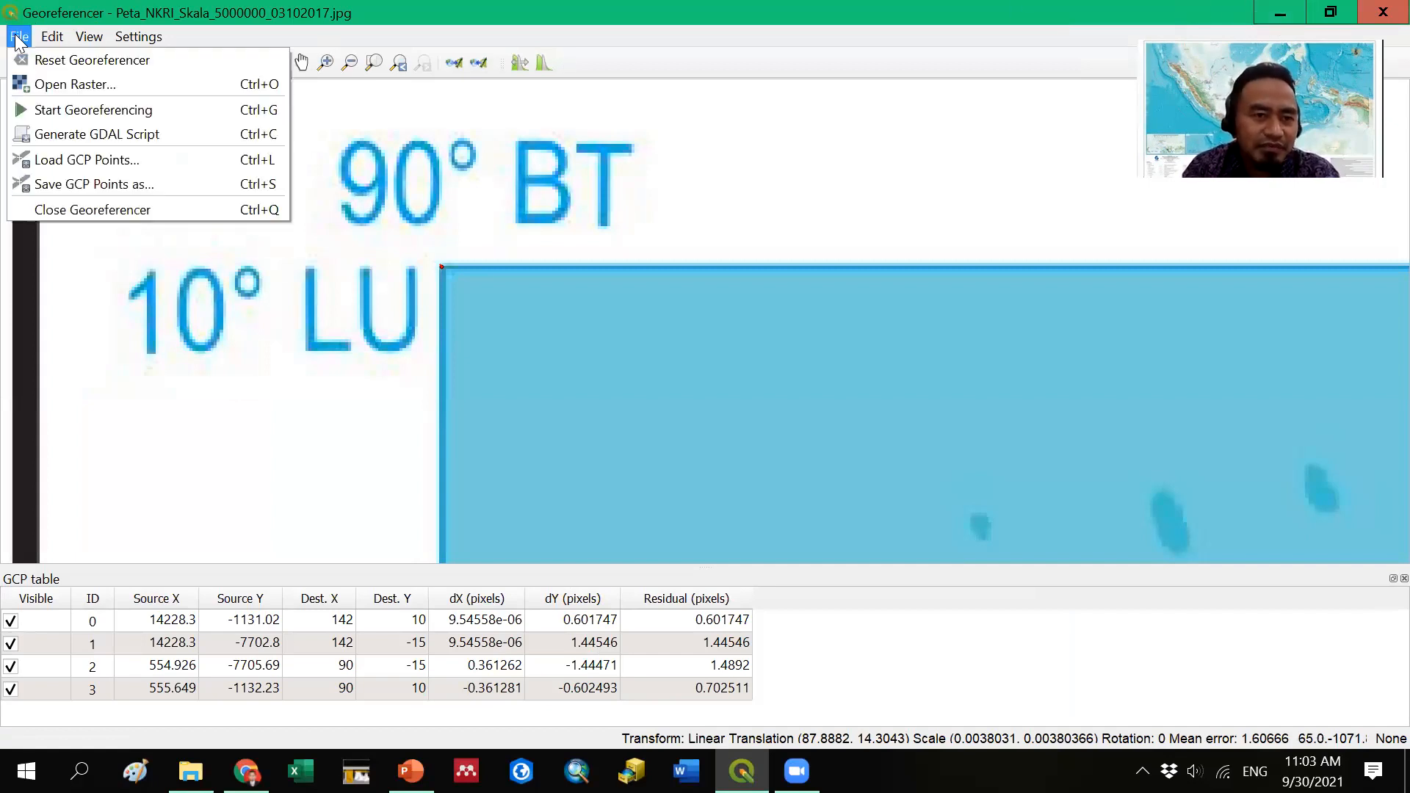
left_click(64, 212)
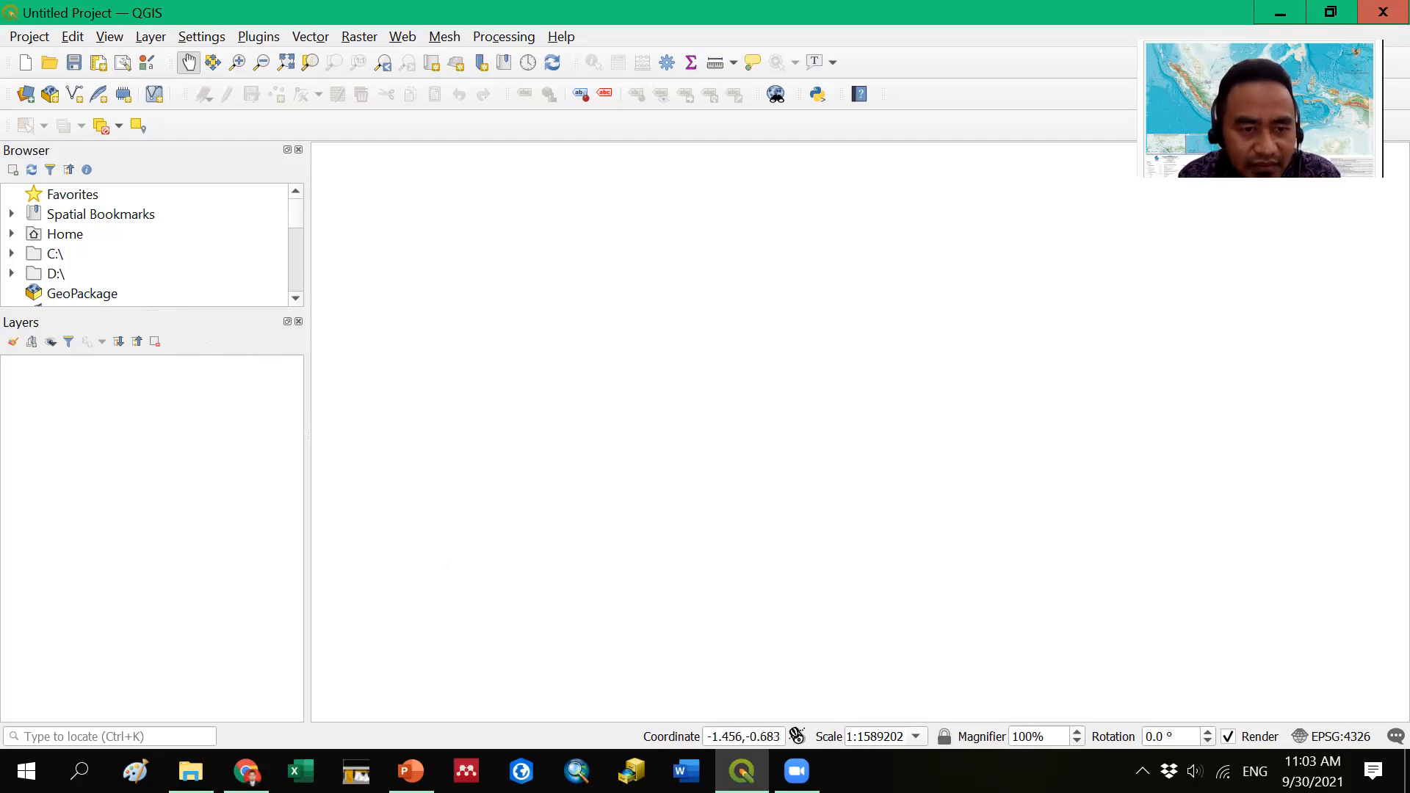
- Switch to the PowerPoint presentation and review slides 8 to 15 on the control points, the georeferenced result and the digitizing instructions
key("alt+Tab")
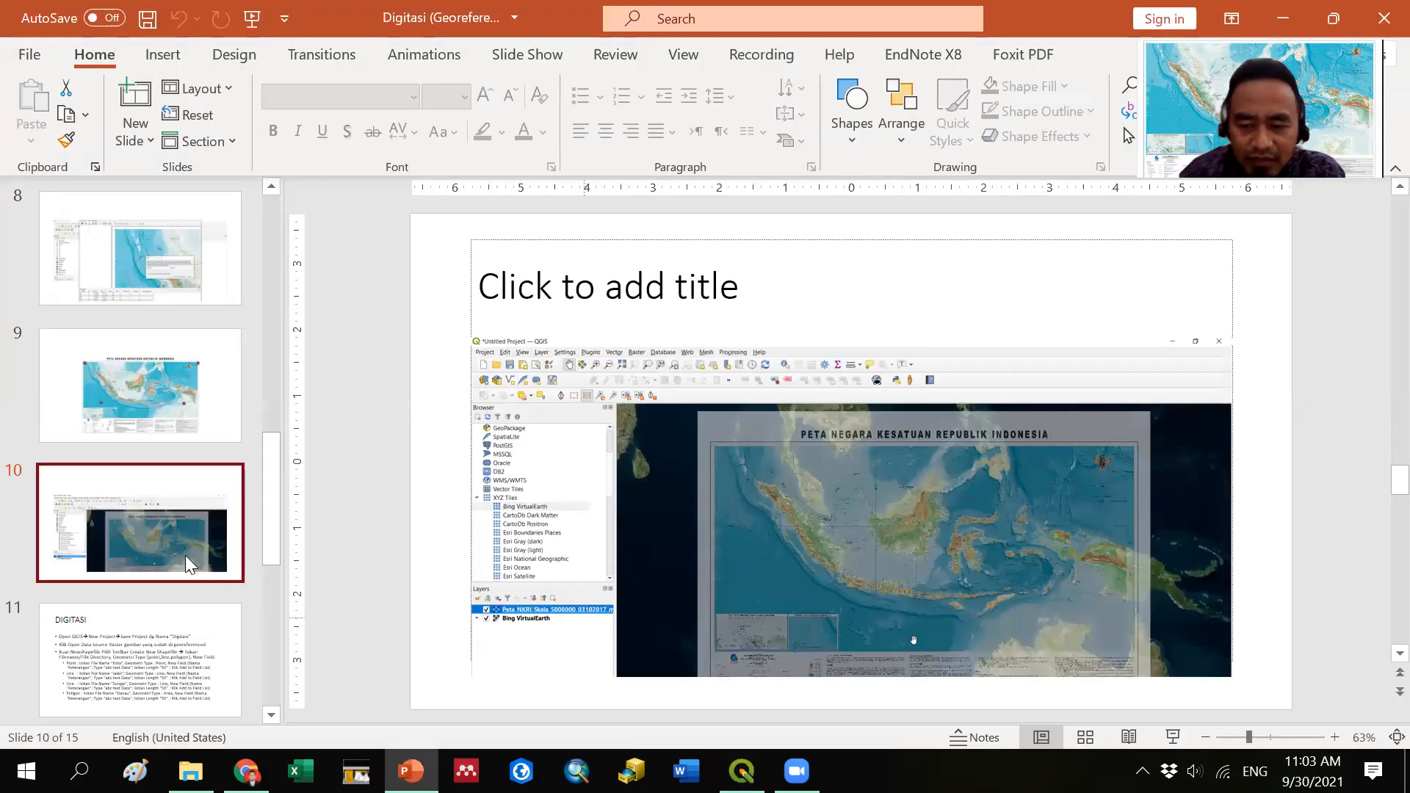
key("Down")
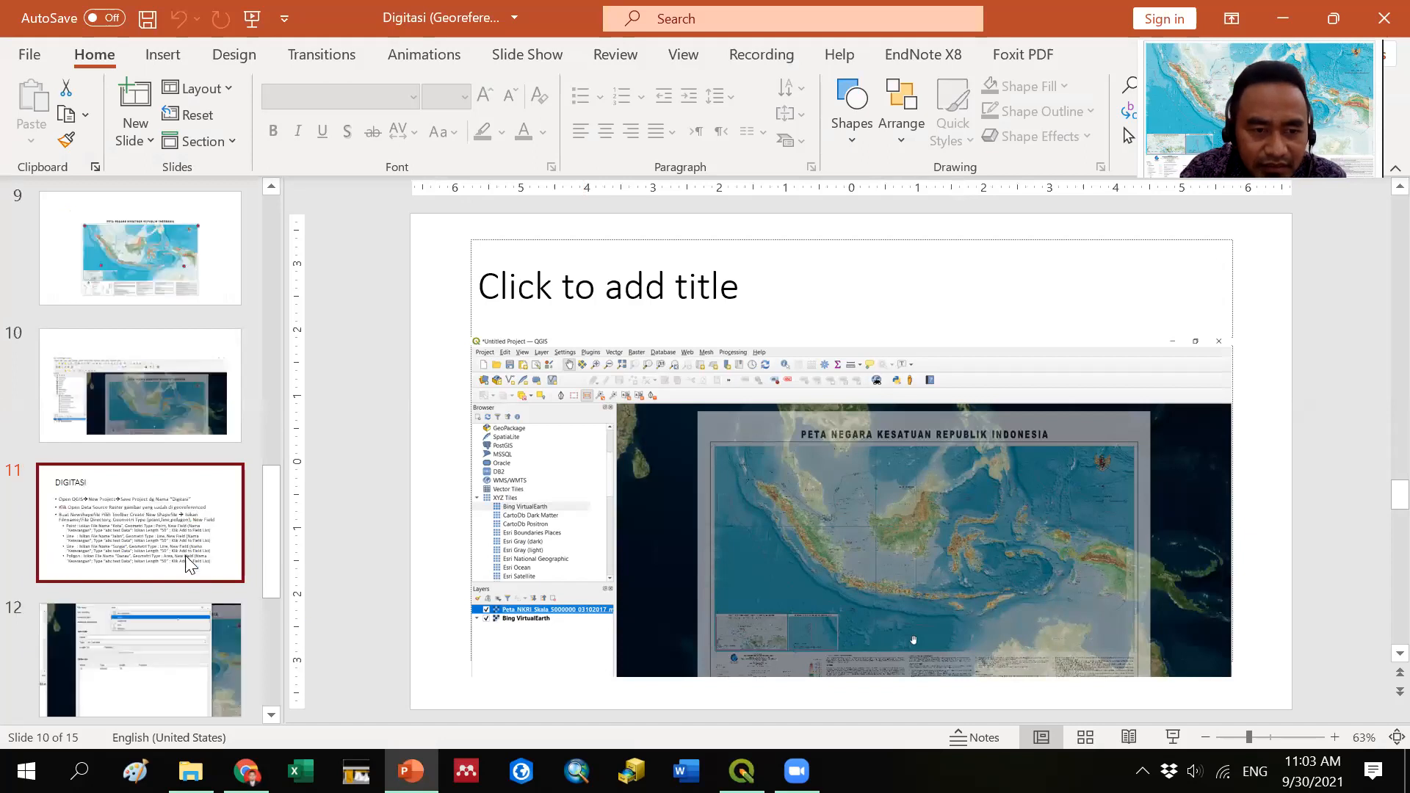
key("Down")
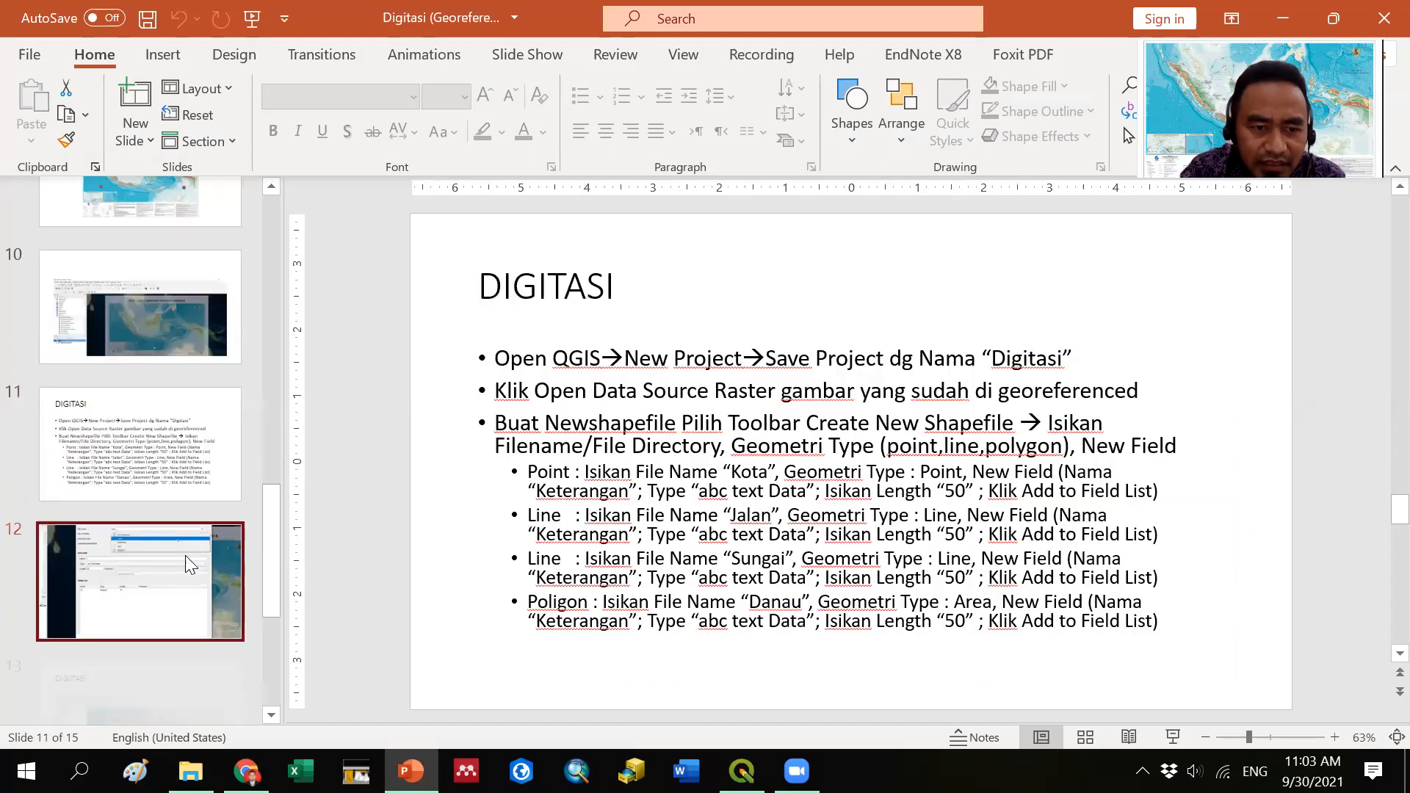
key("Down")
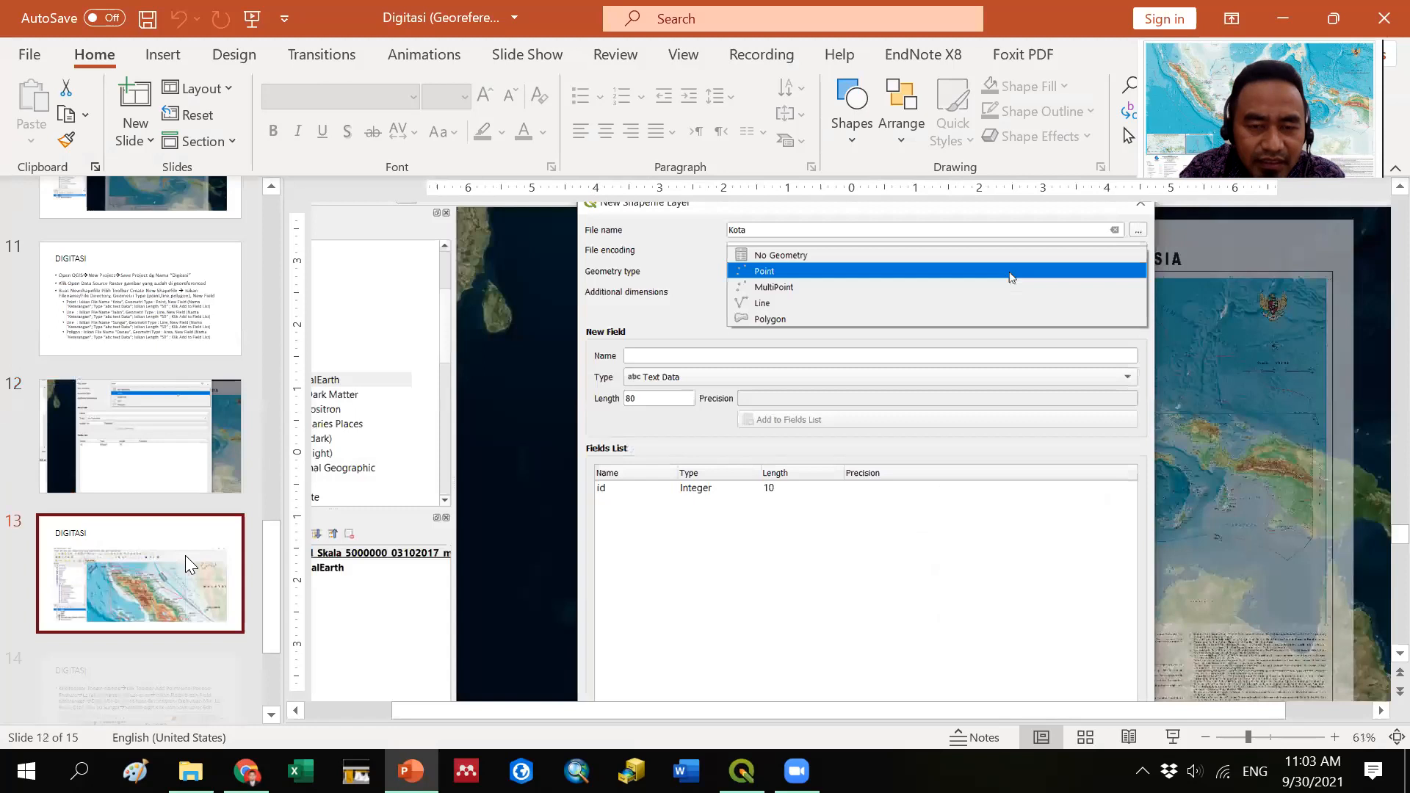
key("Down")
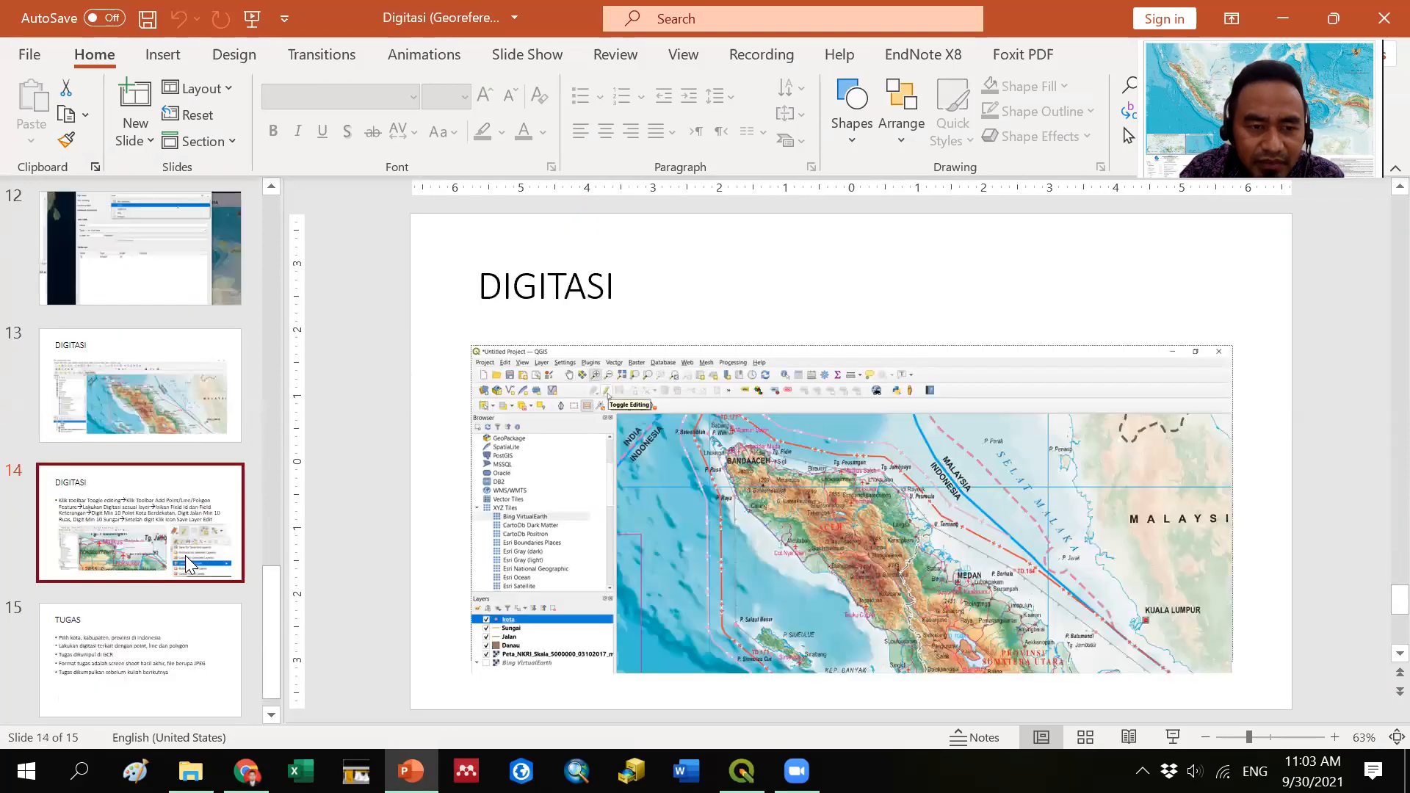
key("Down")
key("Up")
key("Up")
key("Up")
key("Up")
key("Up")
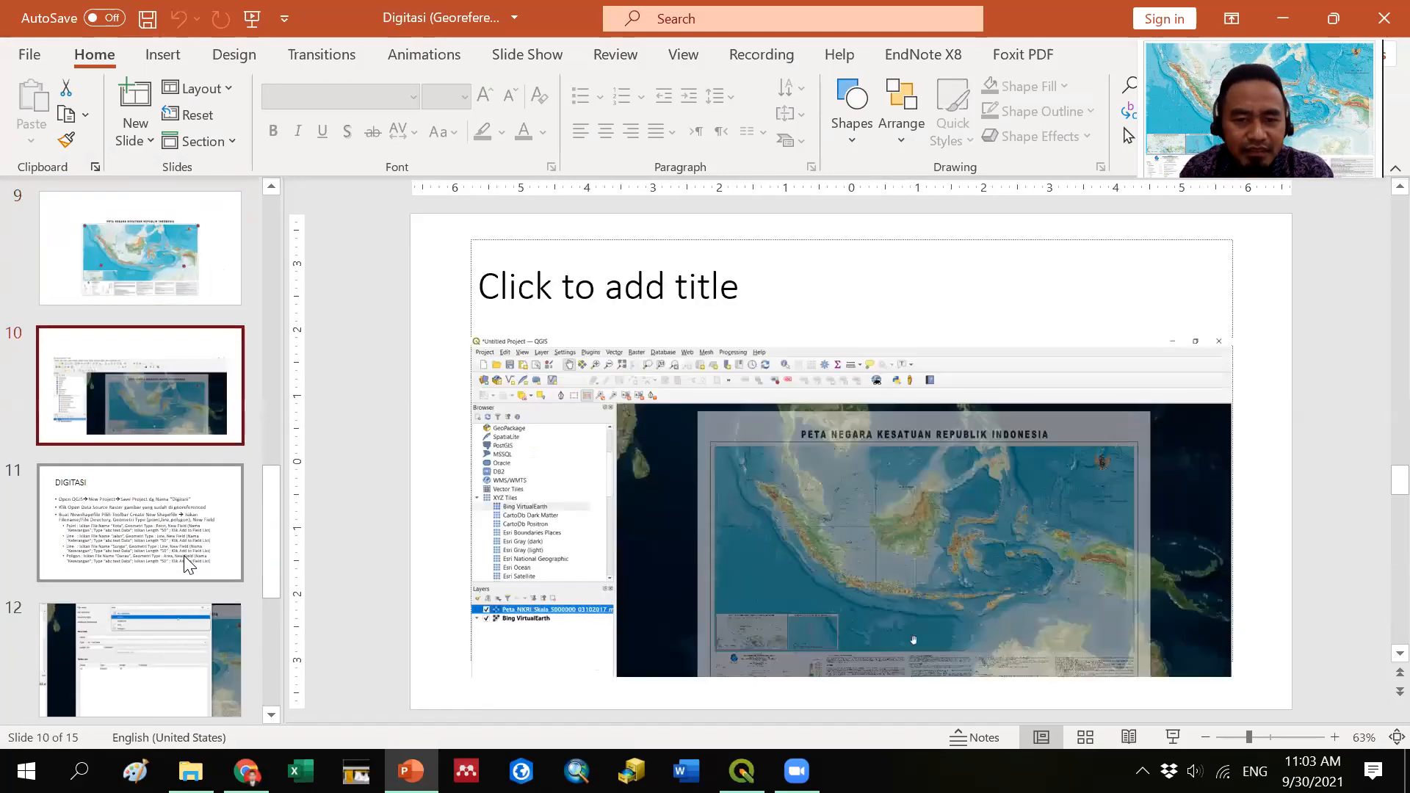
key("Up")
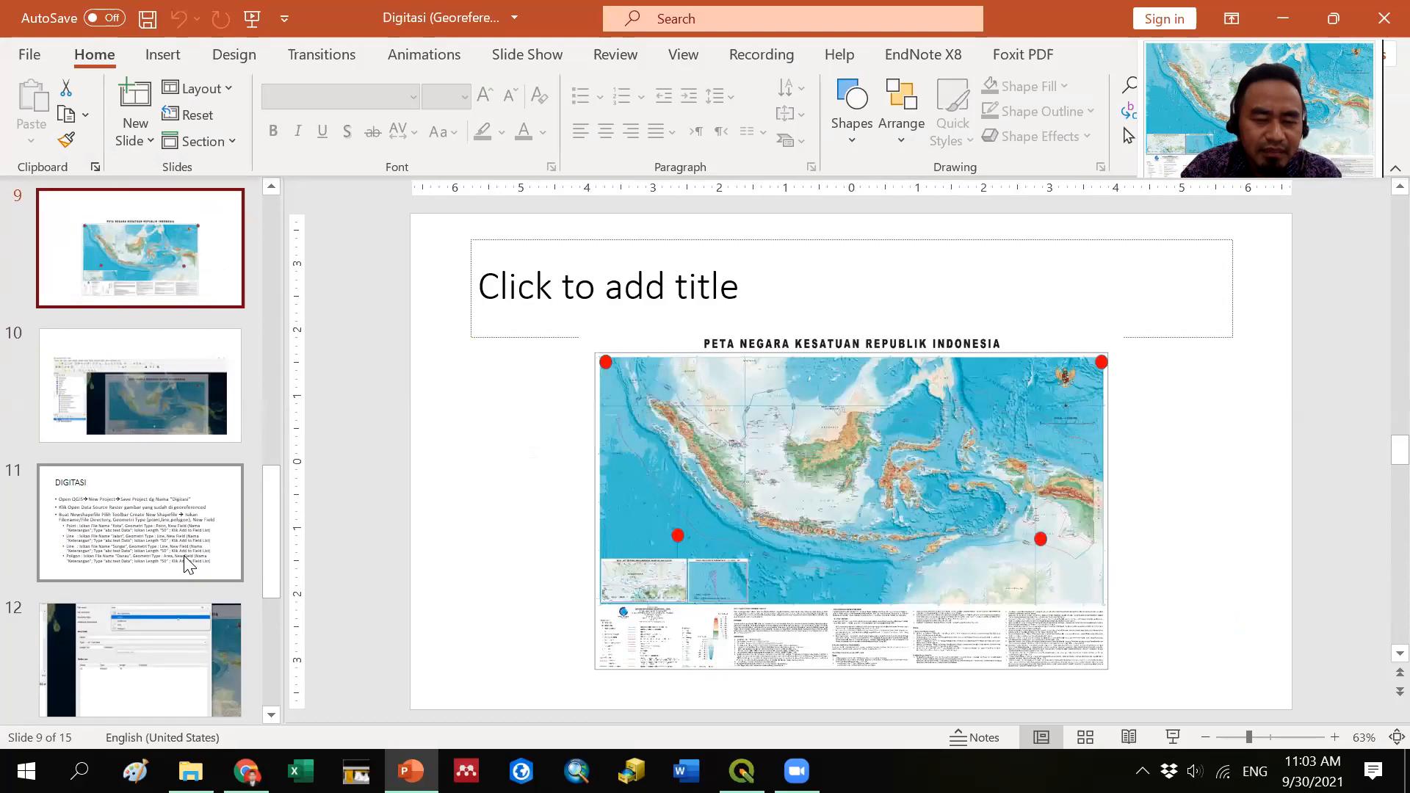
key("Up")
key("Down")
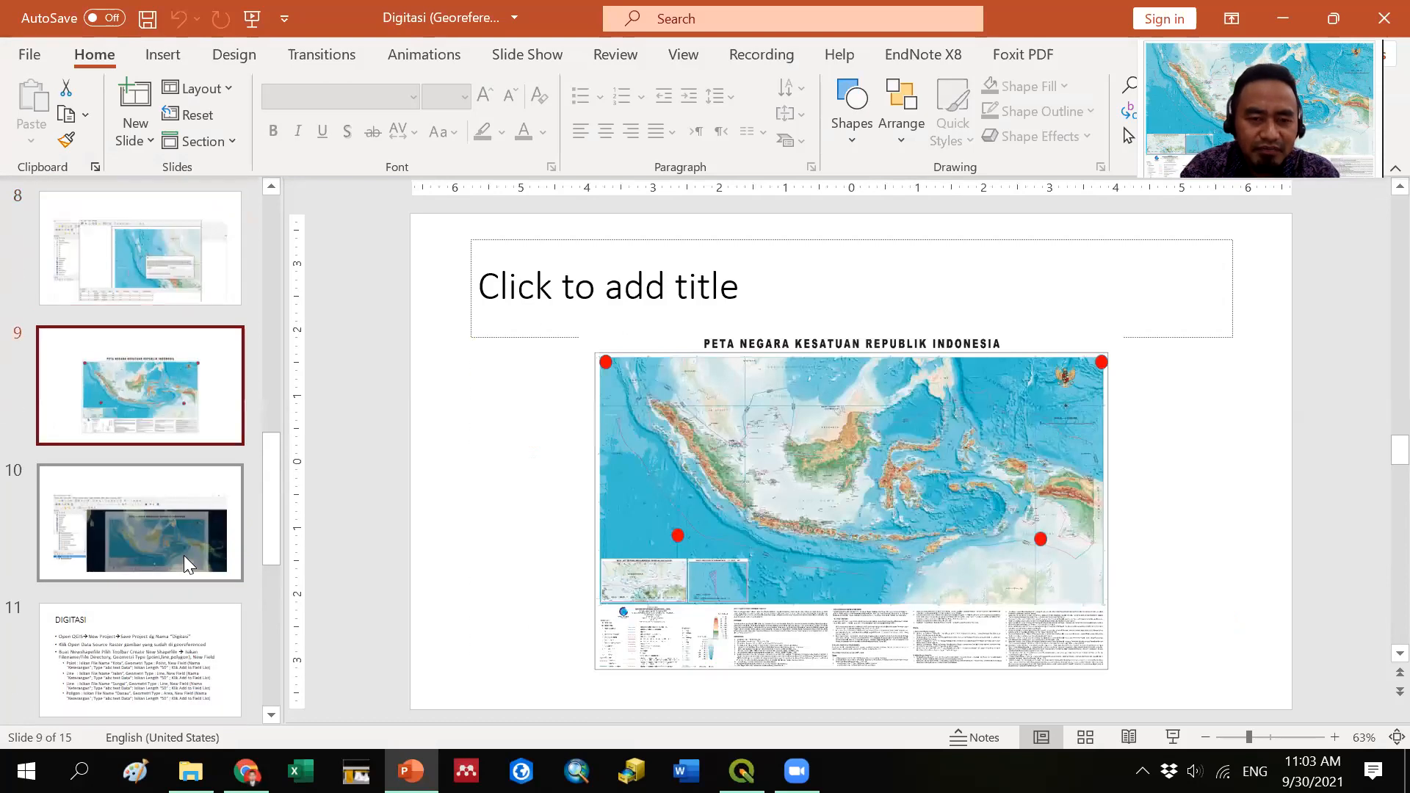
left_click(184, 555)
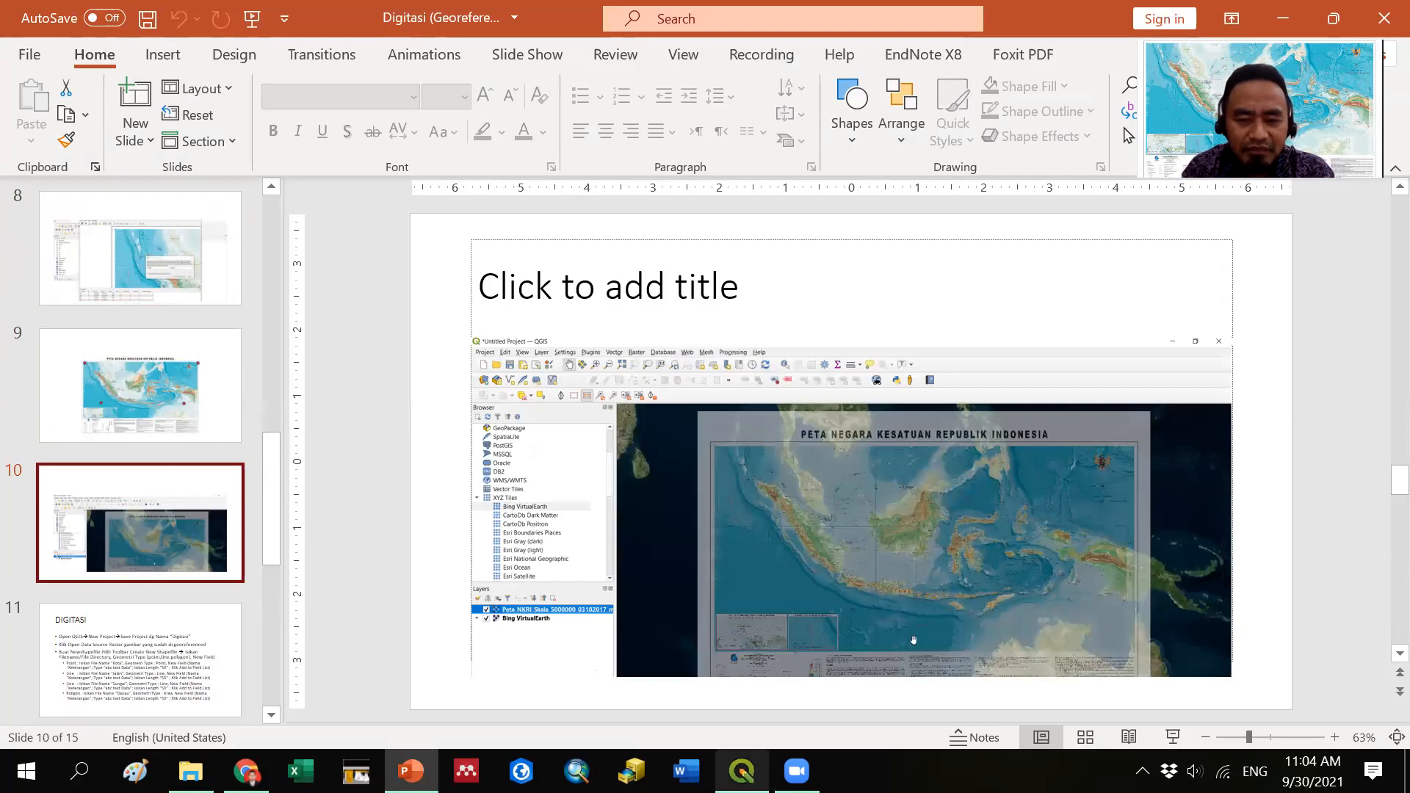
- Switch back to the QGIS main window and enlarge the Browser panel to show more of its tree
mouse_move(742, 771)
left_click(642, 665)
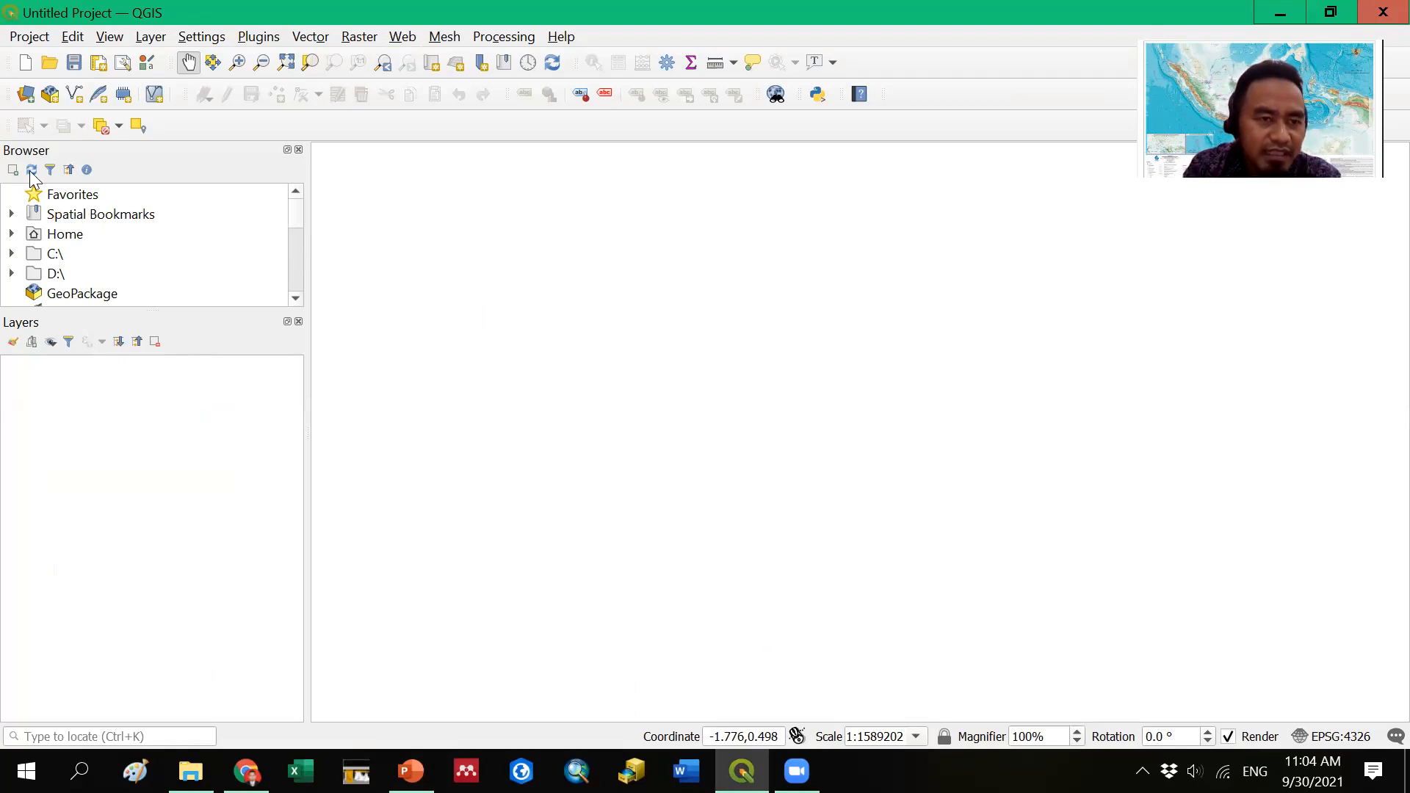
left_click_drag(147, 385, 154, 485)
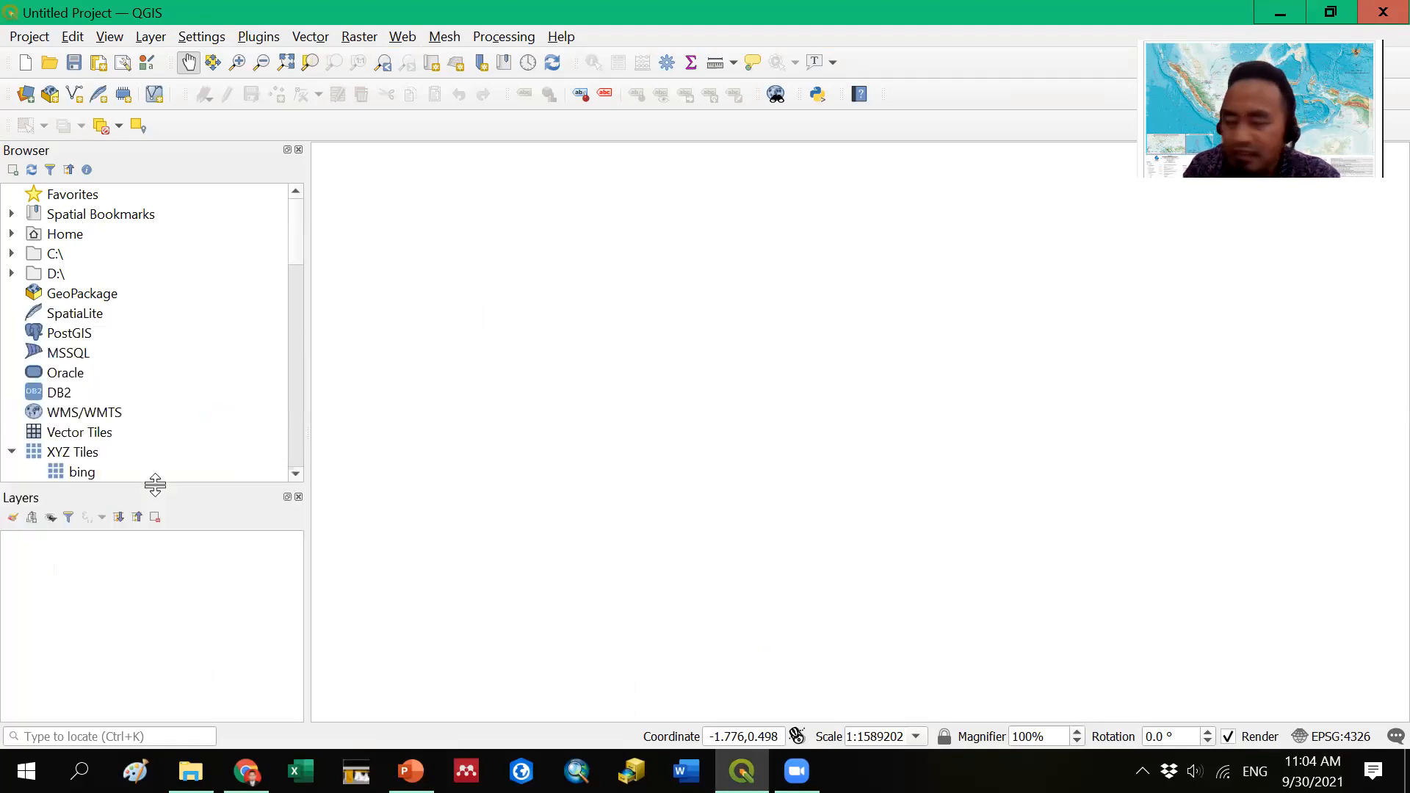
- Expand the D: drive in the Browser down through USAKTI, 2021 and 2_Gasal to the Pengajaran folder
double_click(53, 275)
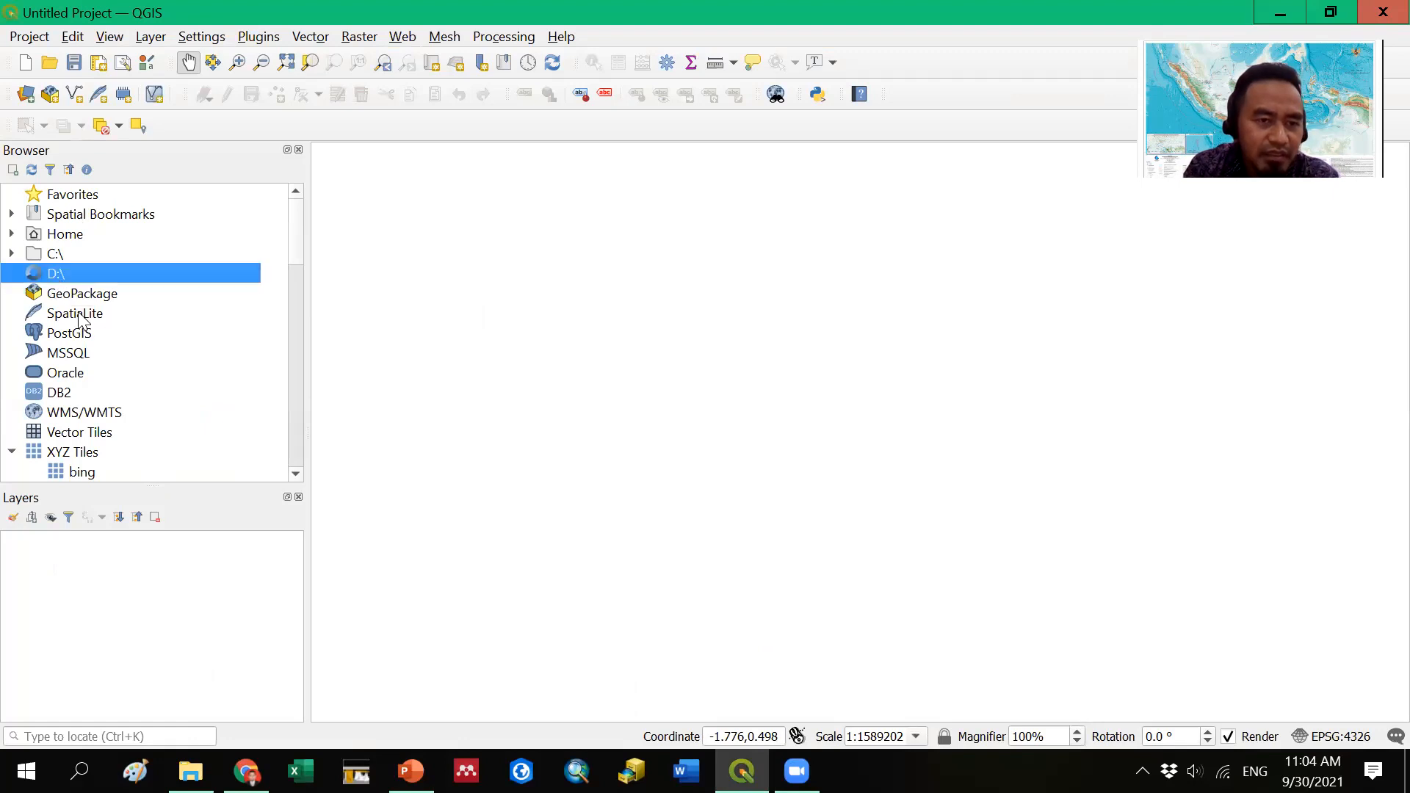
double_click(89, 314)
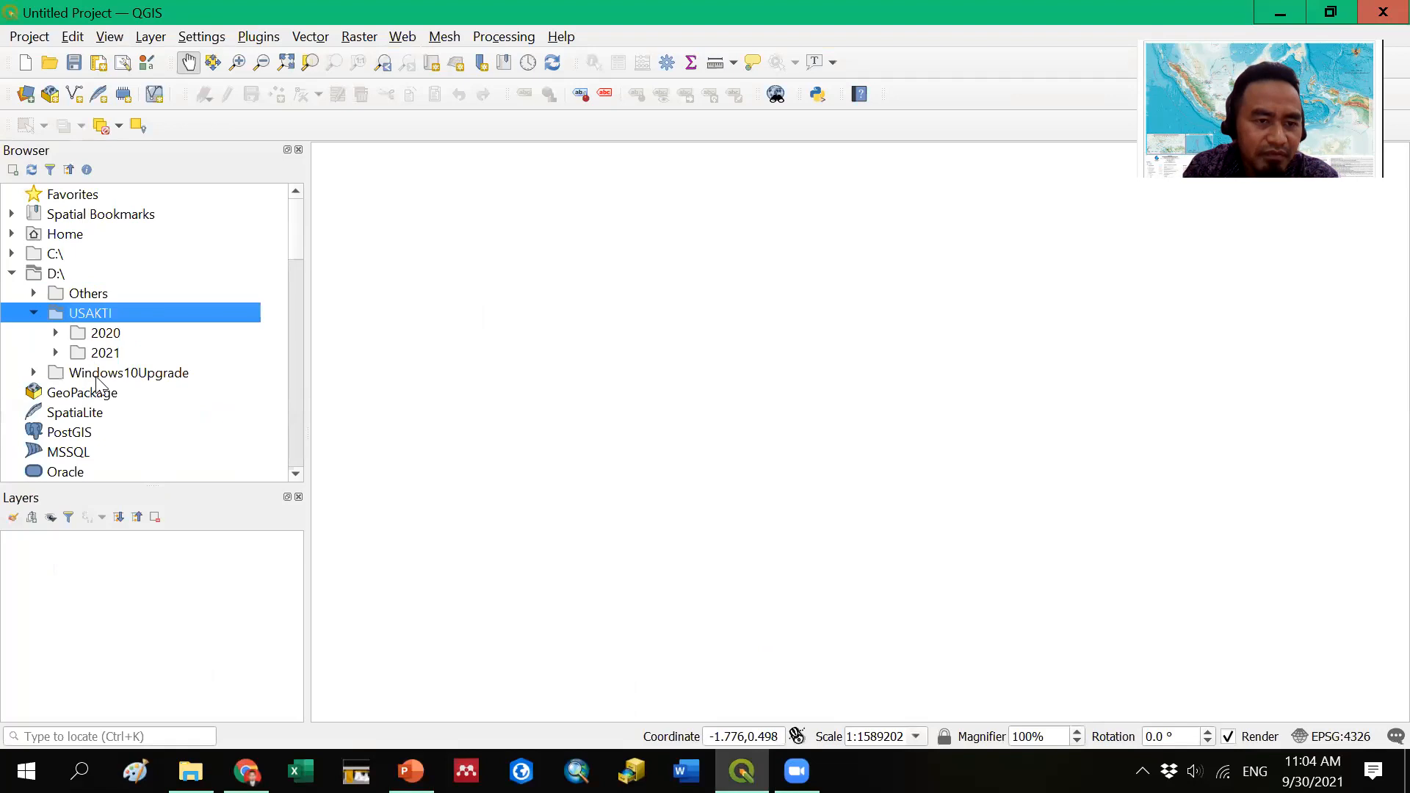
double_click(104, 353)
double_click(105, 394)
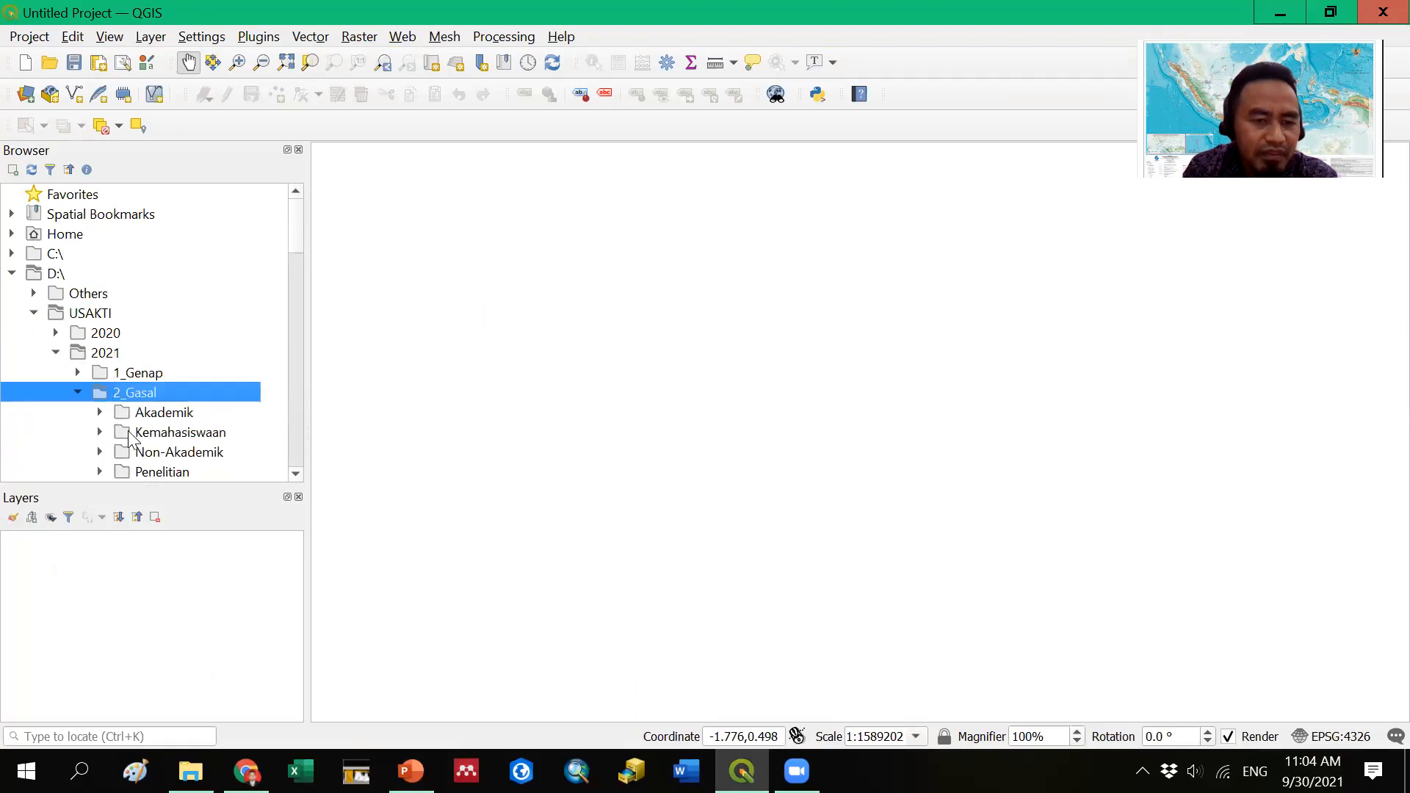
scroll(135, 444, "down", 1)
double_click(137, 456)
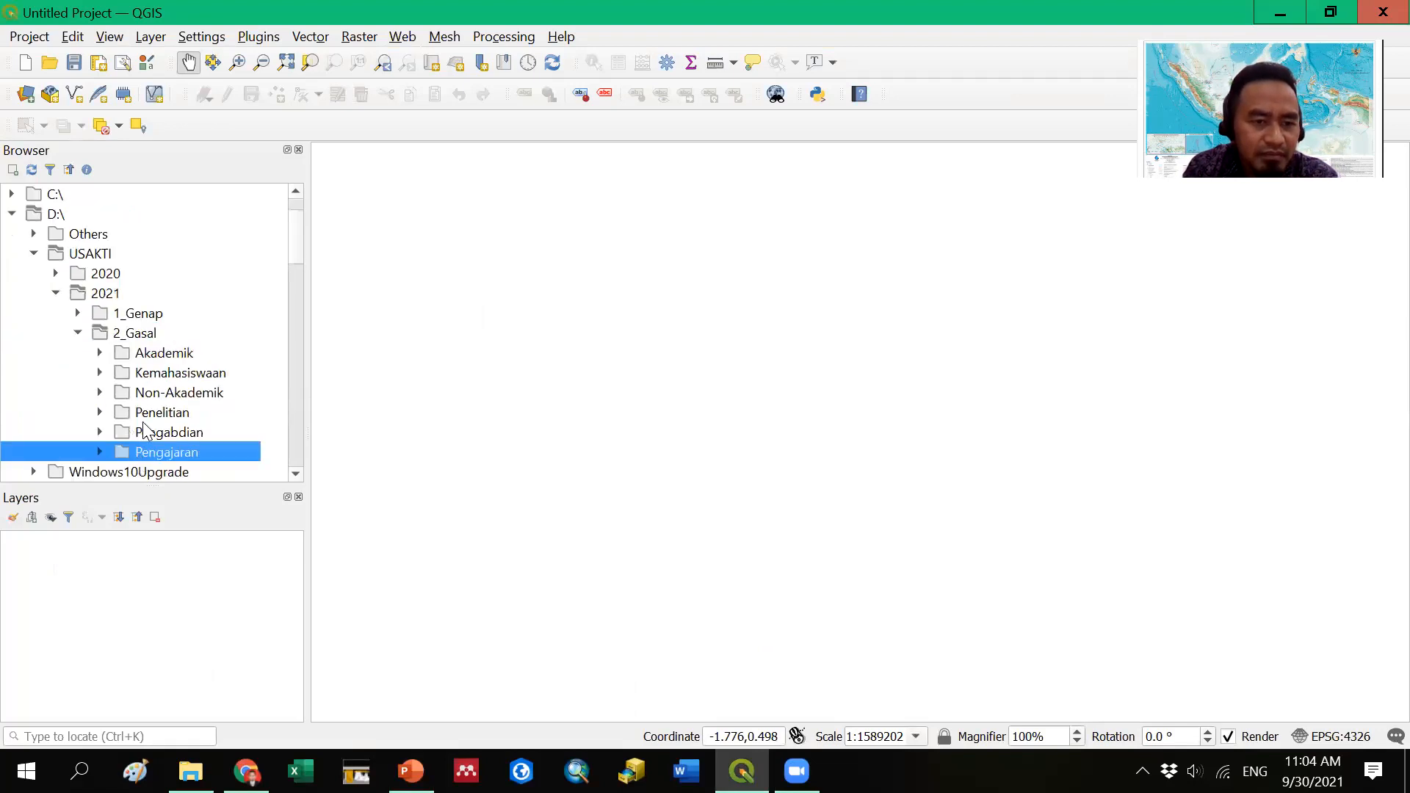
- Expand the 5_Aplikasi Komputer folder and its 4_Digitasi_Q subfolder to list the map rasters
scroll(168, 426, "down", 1)
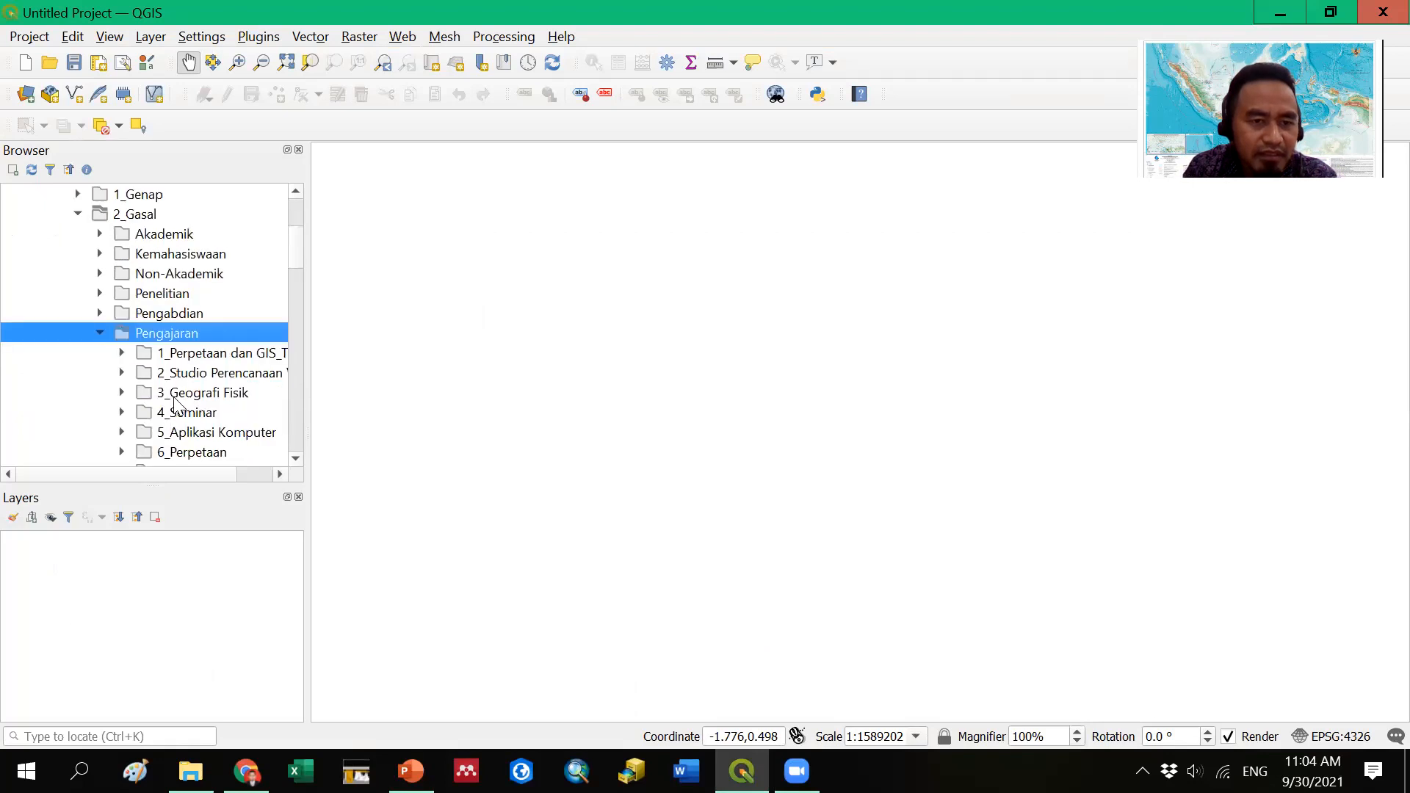
left_click(176, 400)
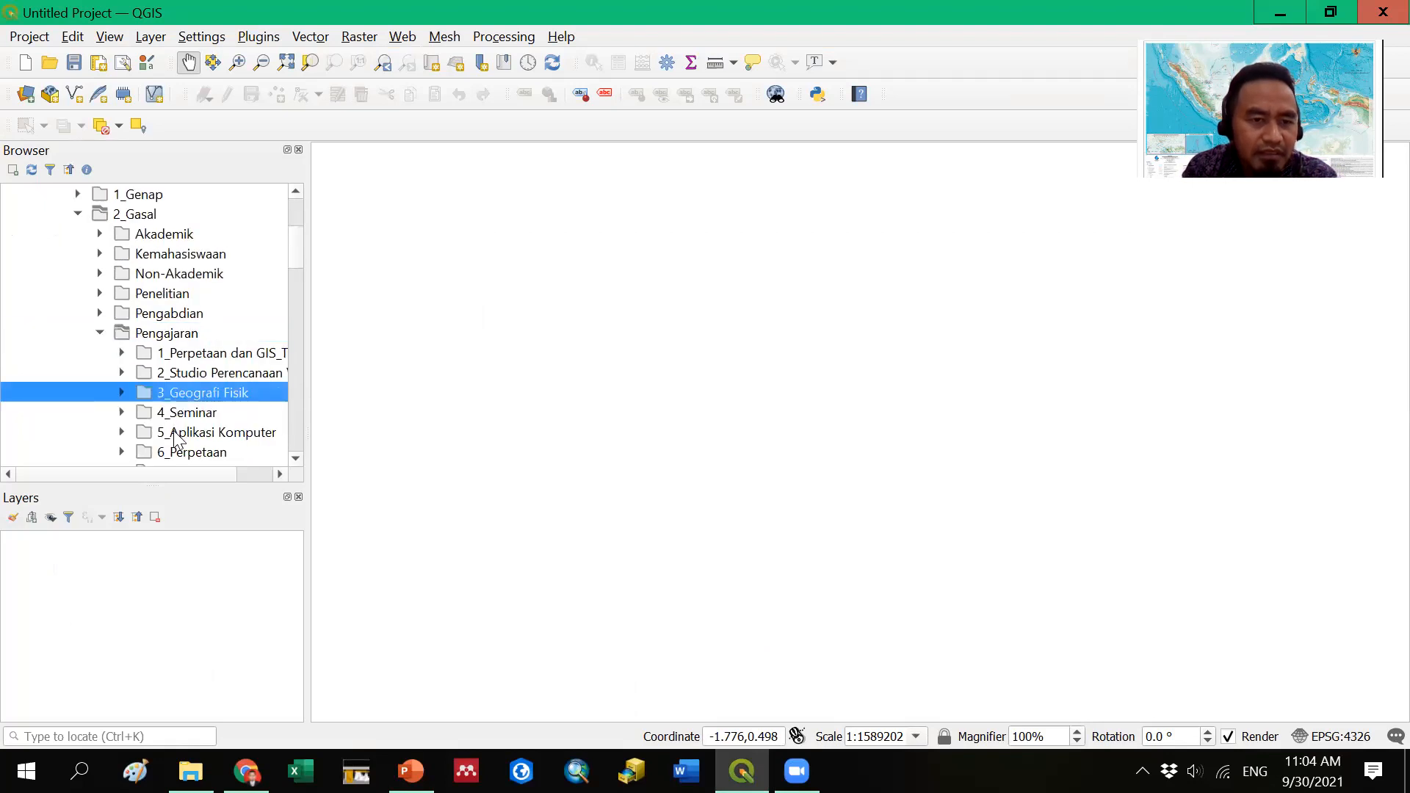
double_click(174, 433)
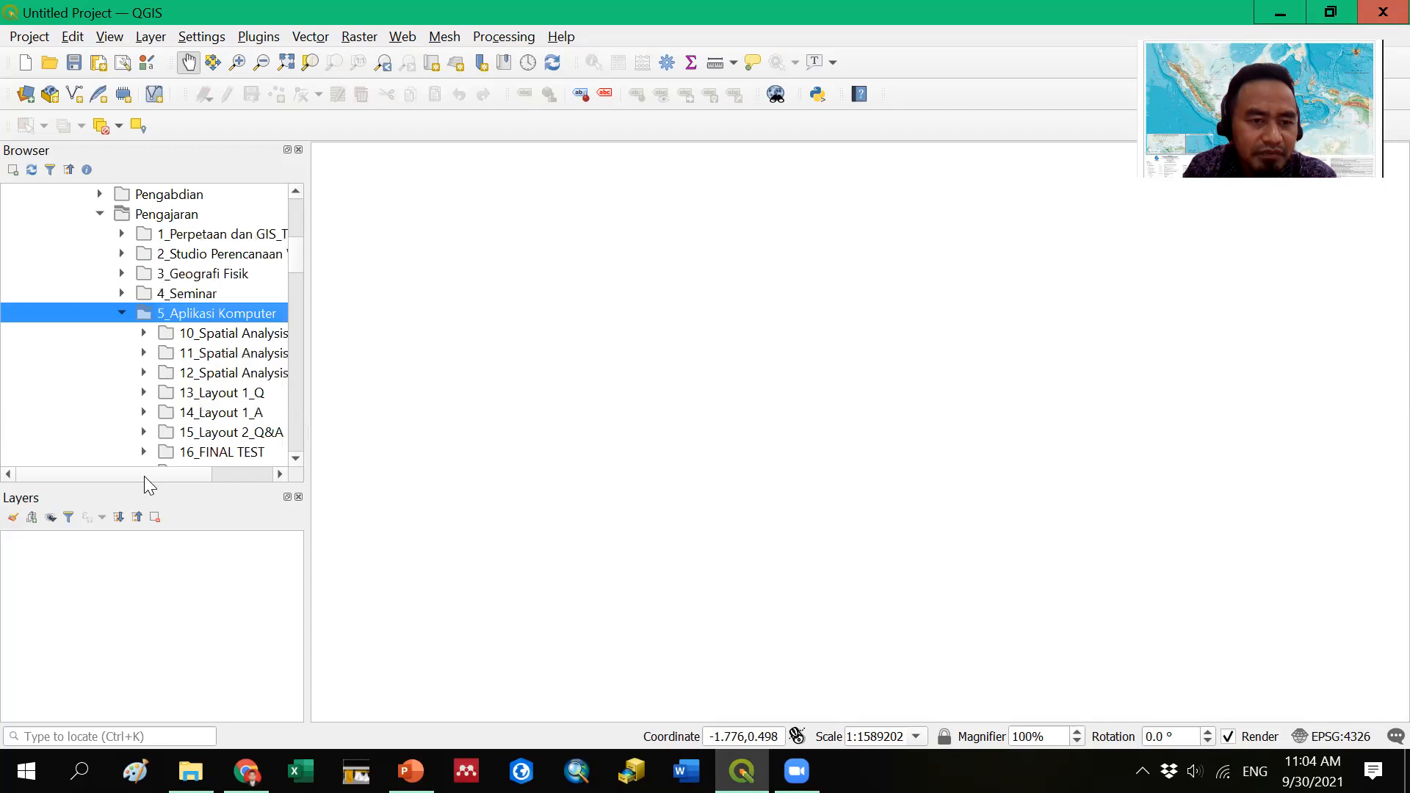
scroll(146, 360, "left", 2)
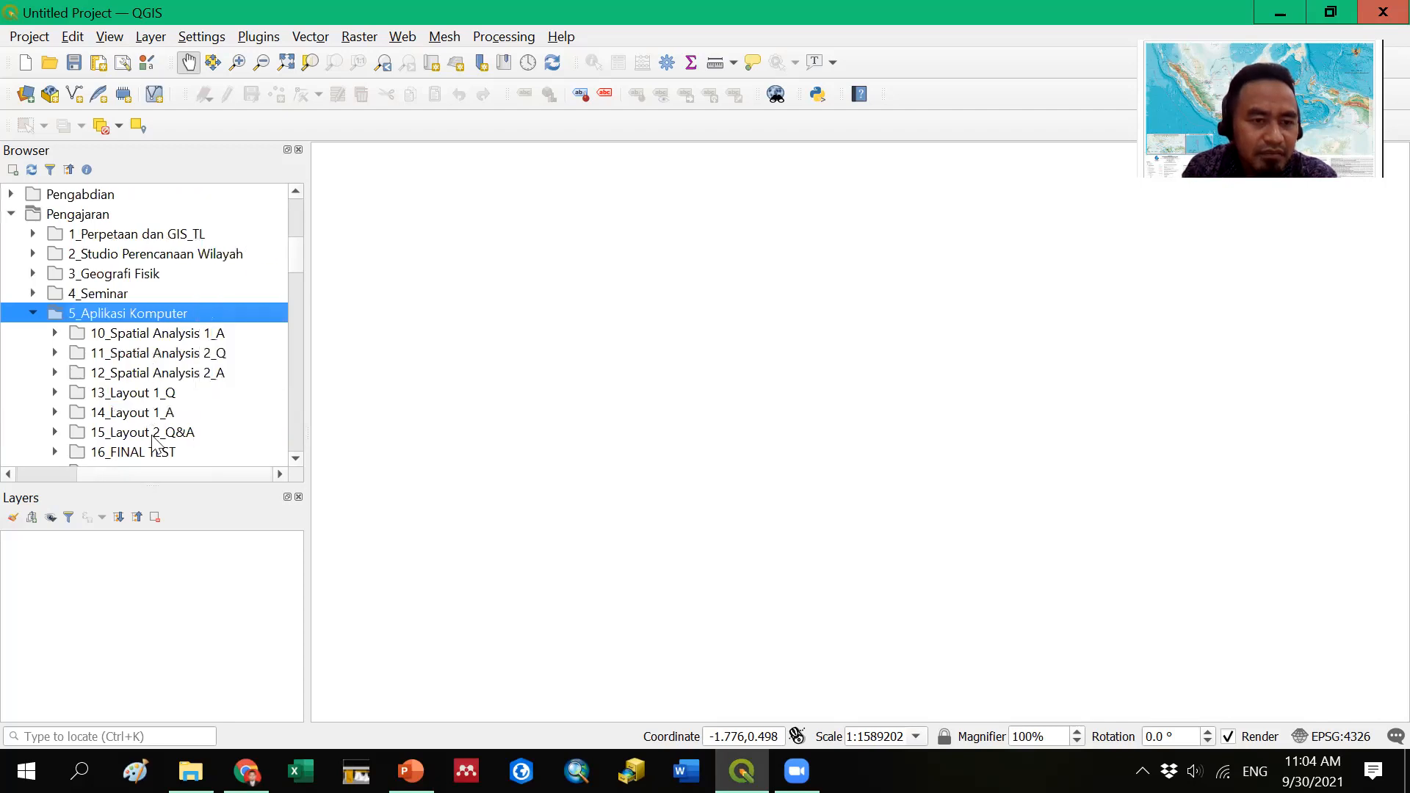
scroll(154, 440, "down", 2)
left_click(149, 414)
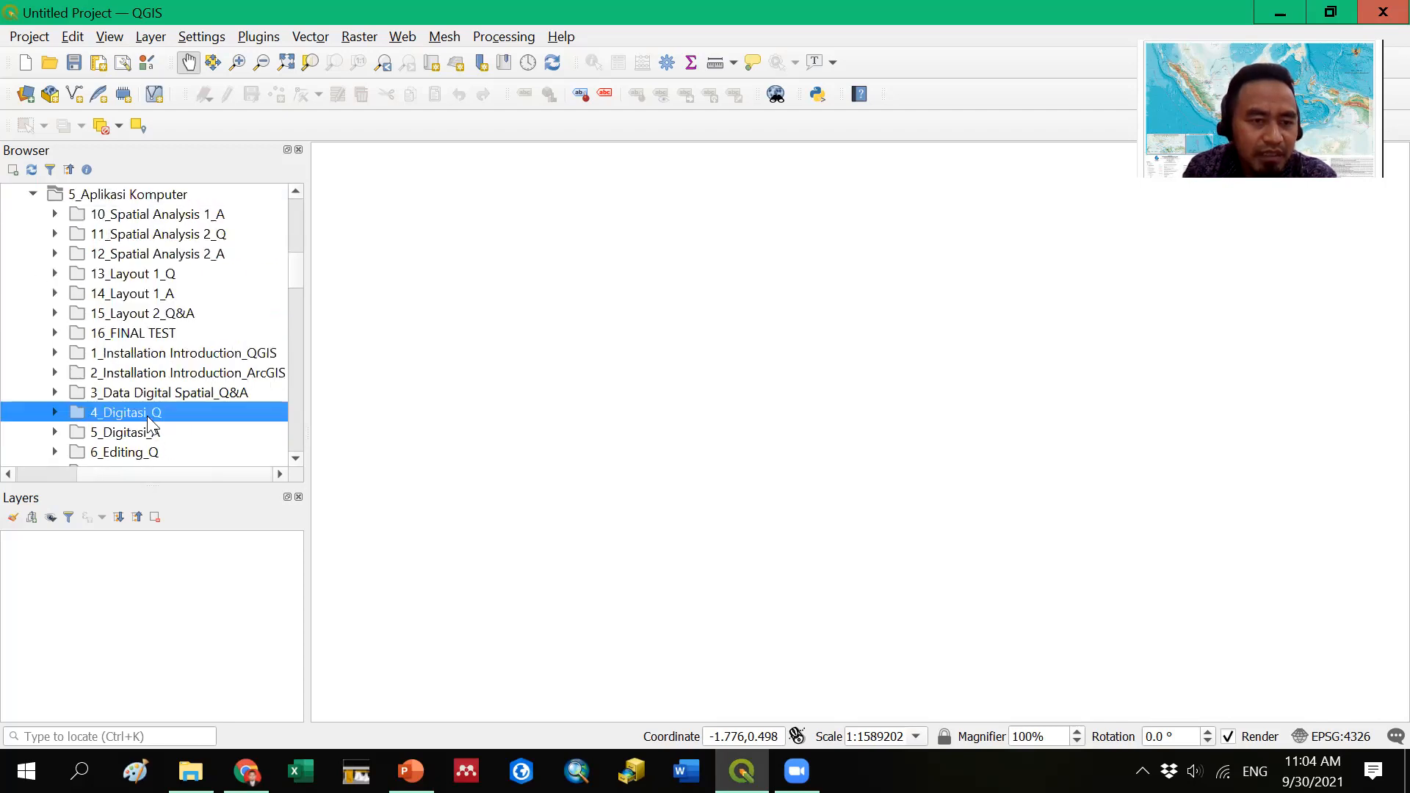
double_click(149, 416)
scroll(117, 448, "down", 2)
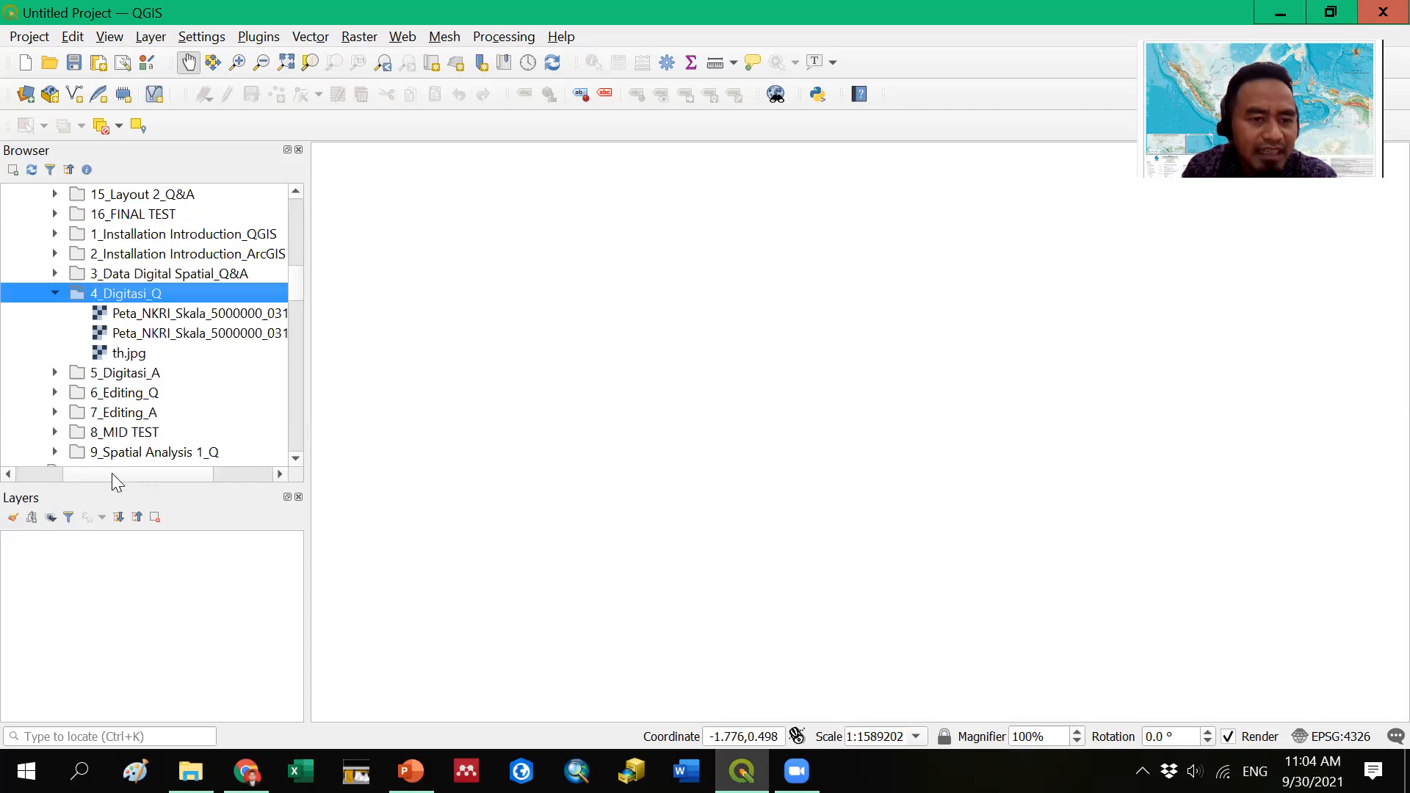
- Add the georeferenced Peta_NKRI_Skala_5000000_03102017_modified.tif from the 4_Digitasi_Q folder to the project
left_click_drag(165, 476, 224, 477)
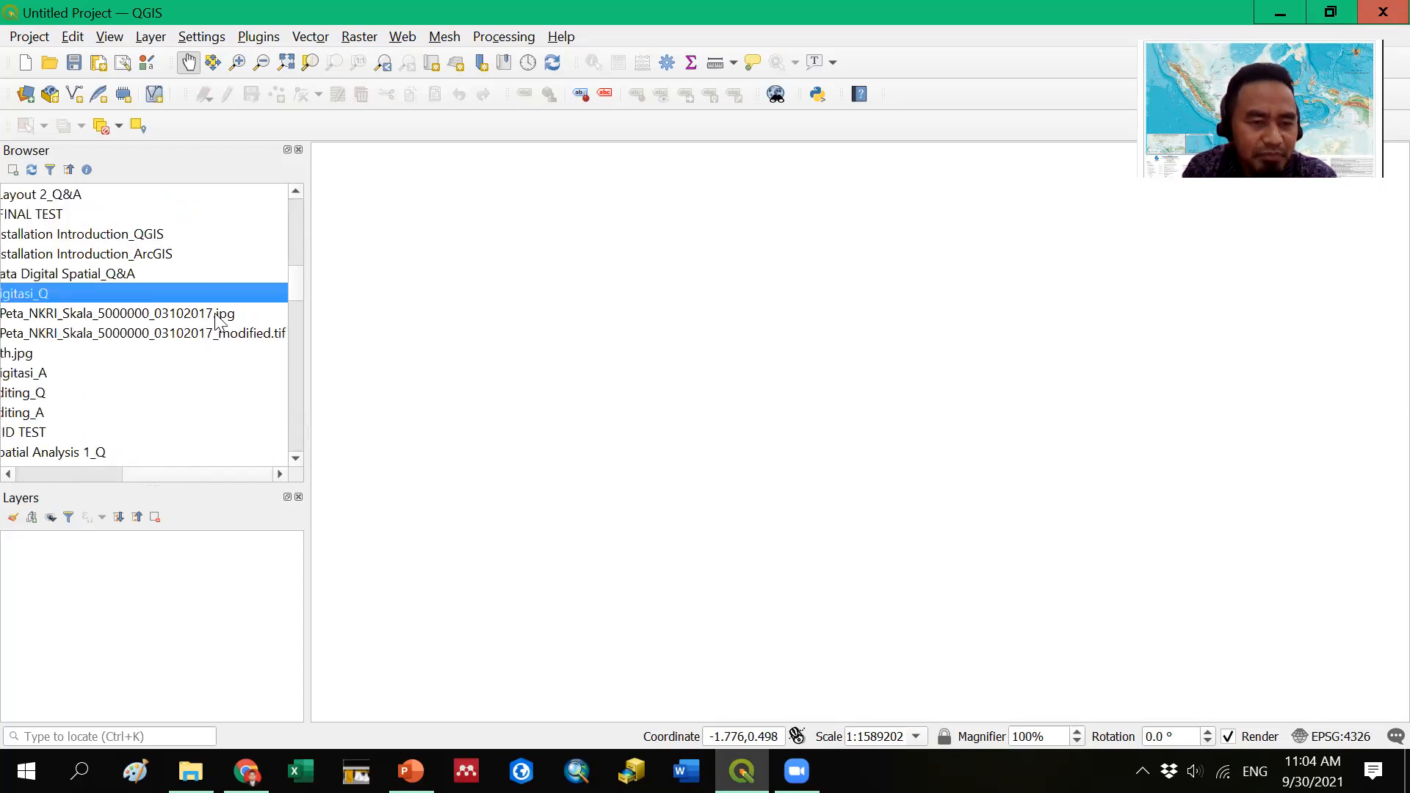
left_click_drag(175, 474, 207, 336)
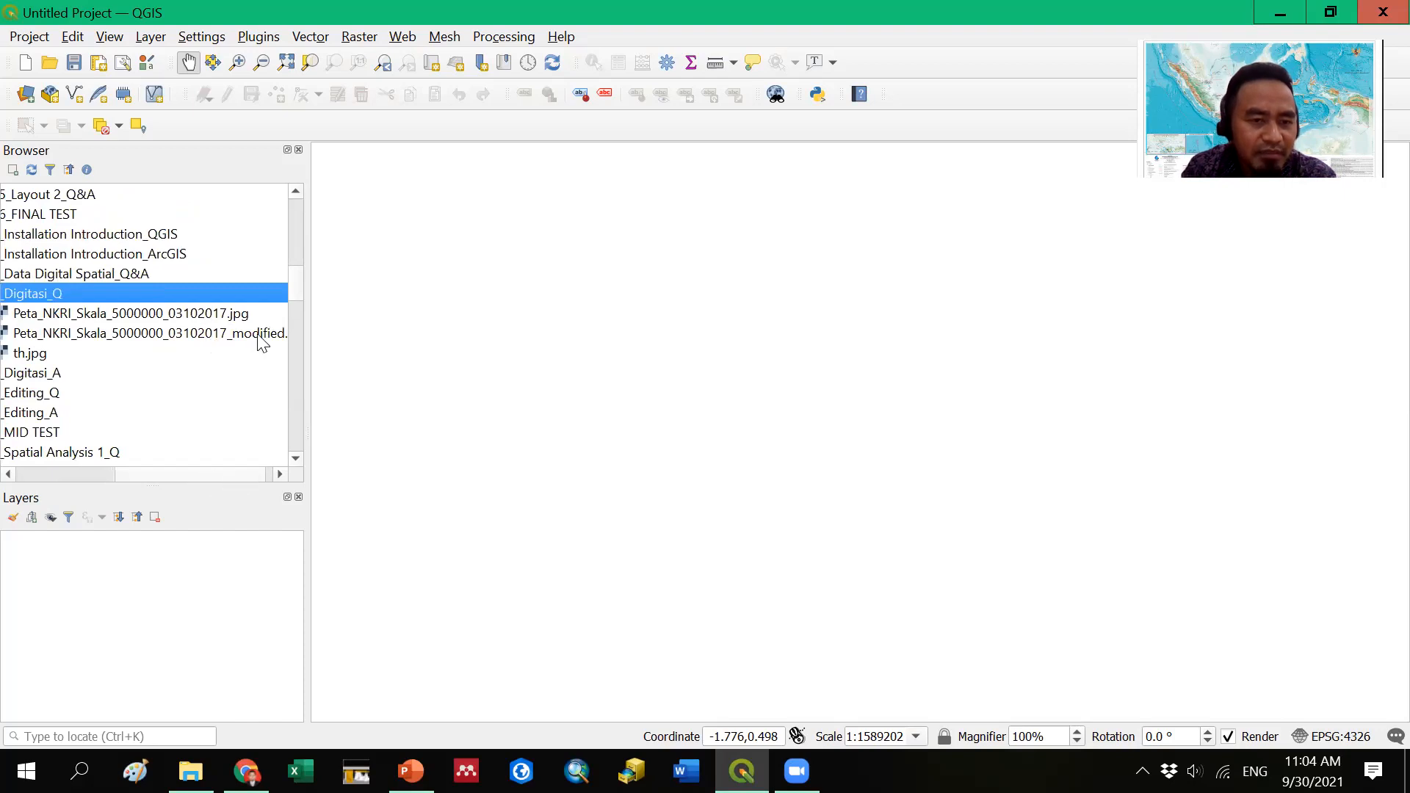
scroll(257, 334, "right", 1)
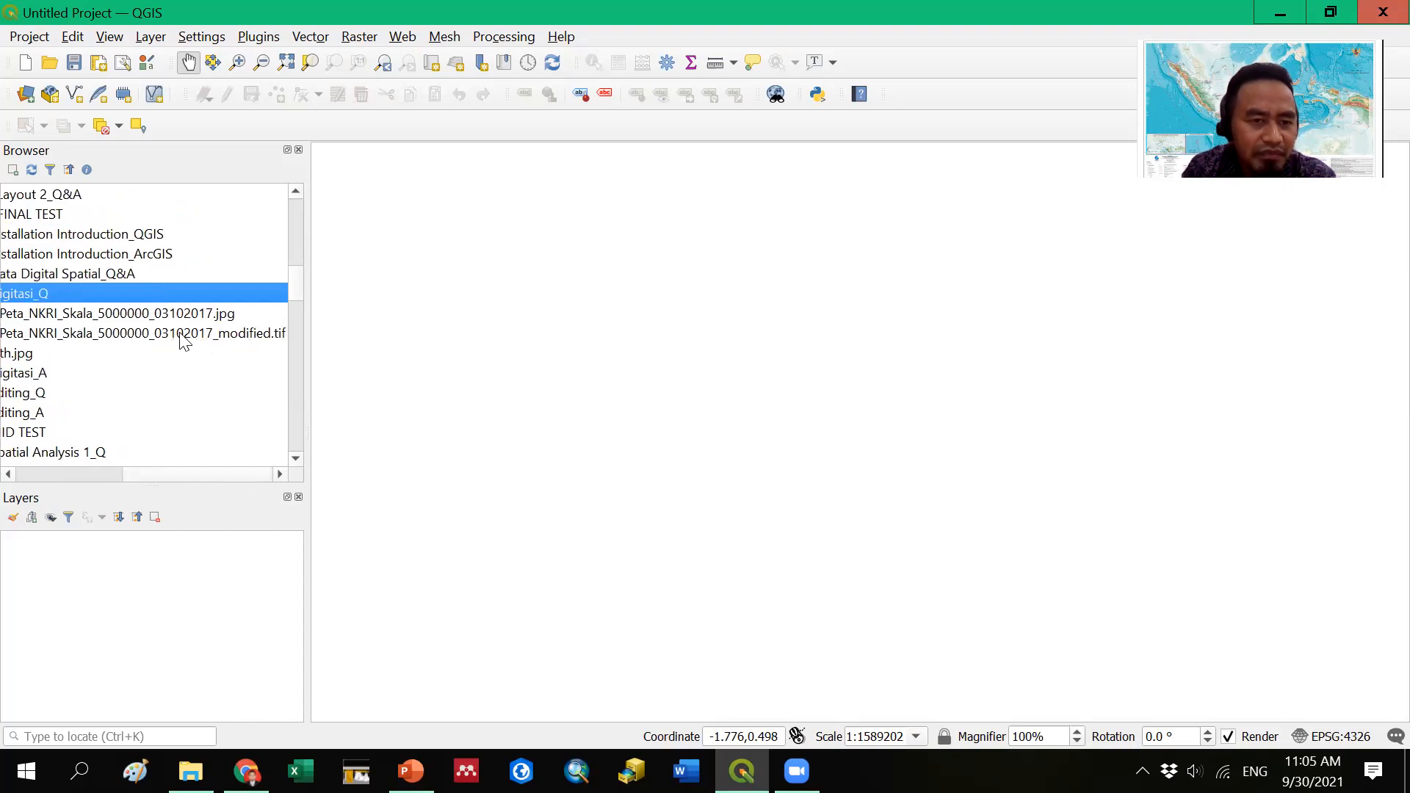
left_click(183, 338)
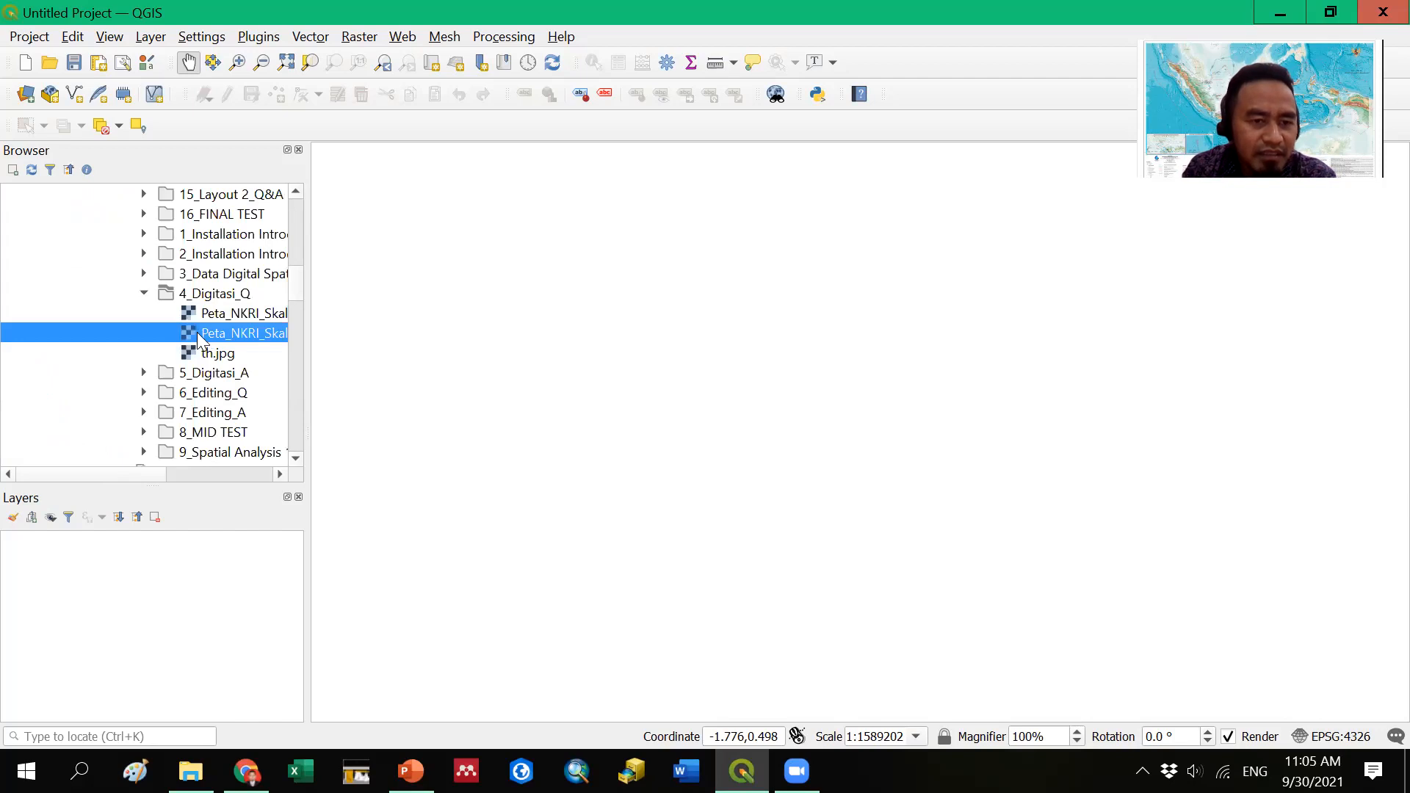
double_click(197, 332)
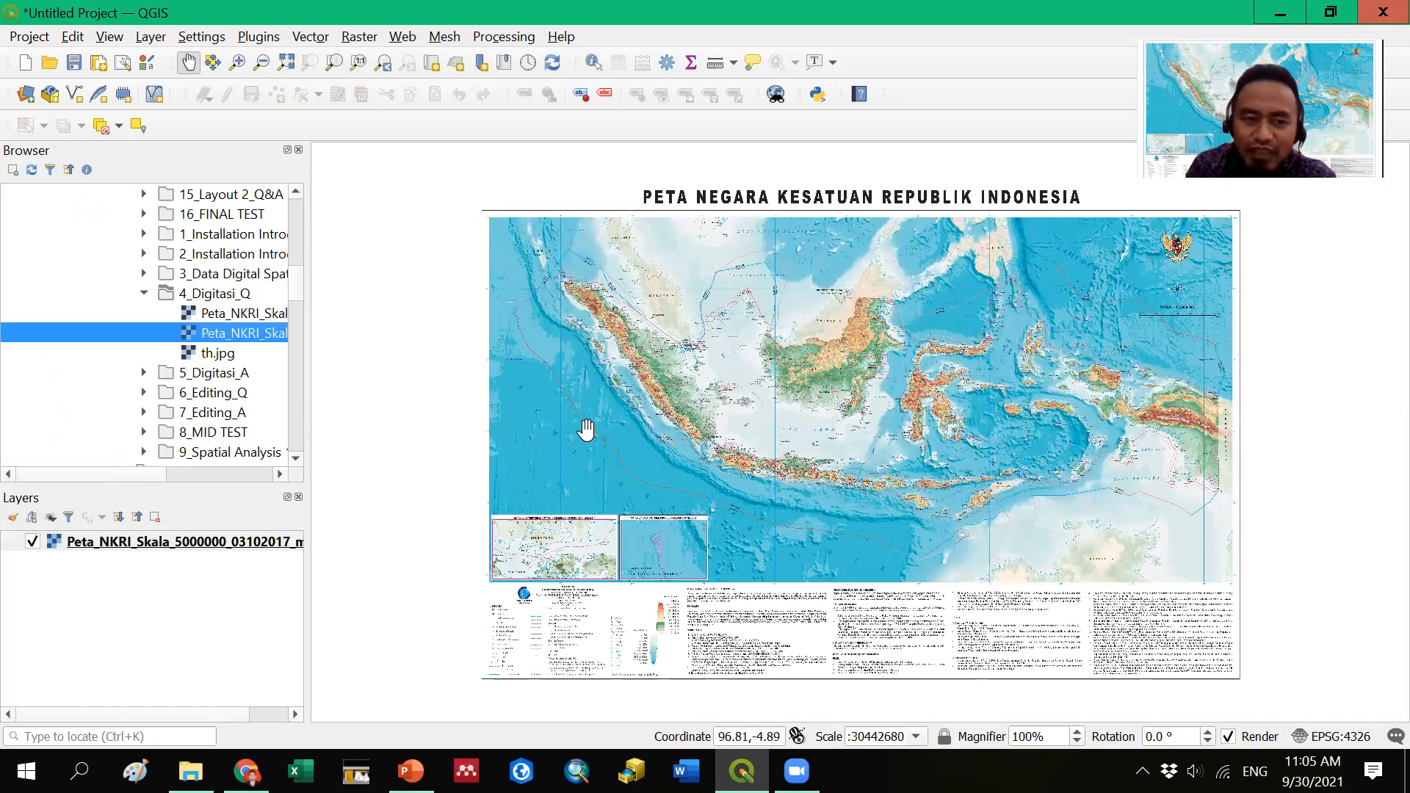
- Add the original Peta_NKRI_Skala_5000000_03102017.jpg as a layer above the modified TIF
left_click(220, 319)
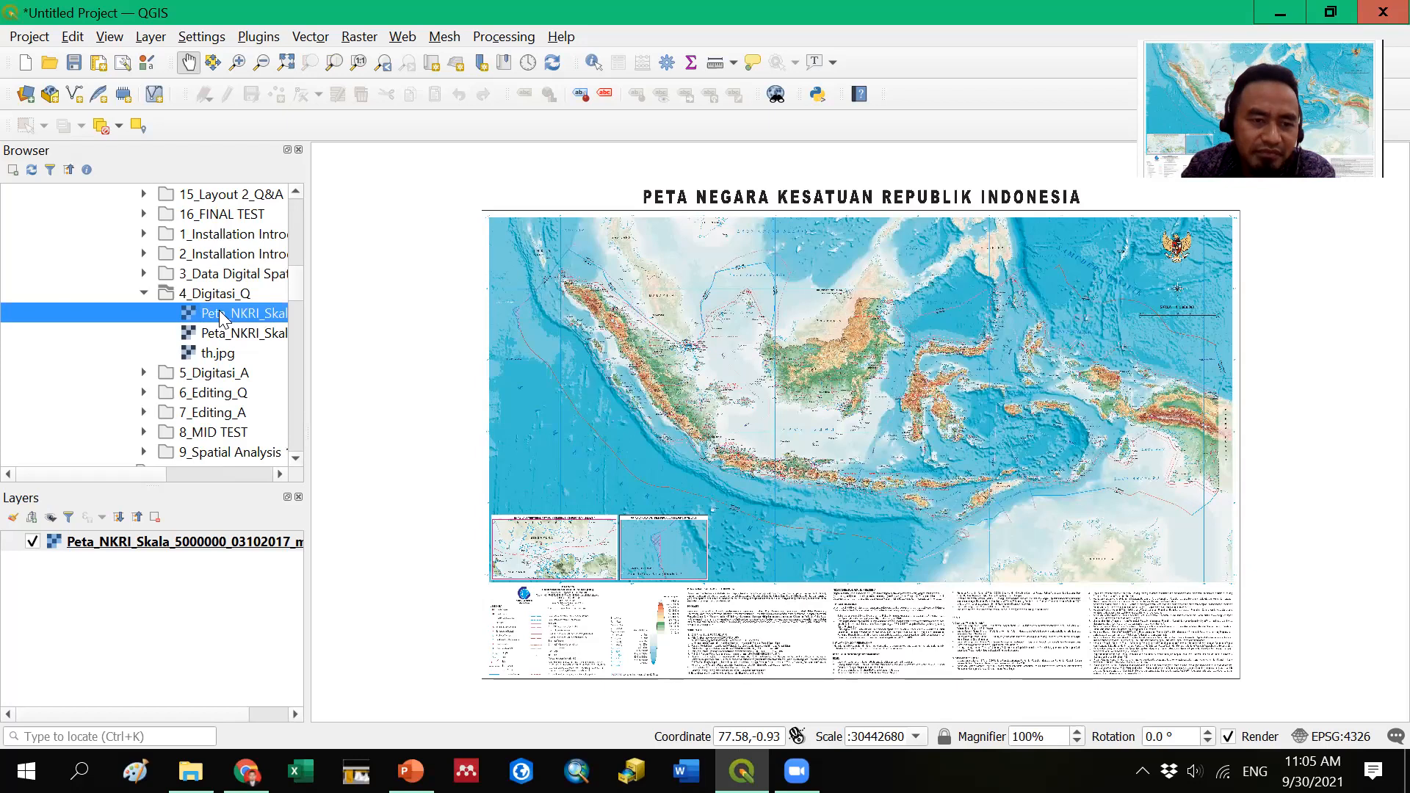
left_click_drag(221, 318, 163, 550)
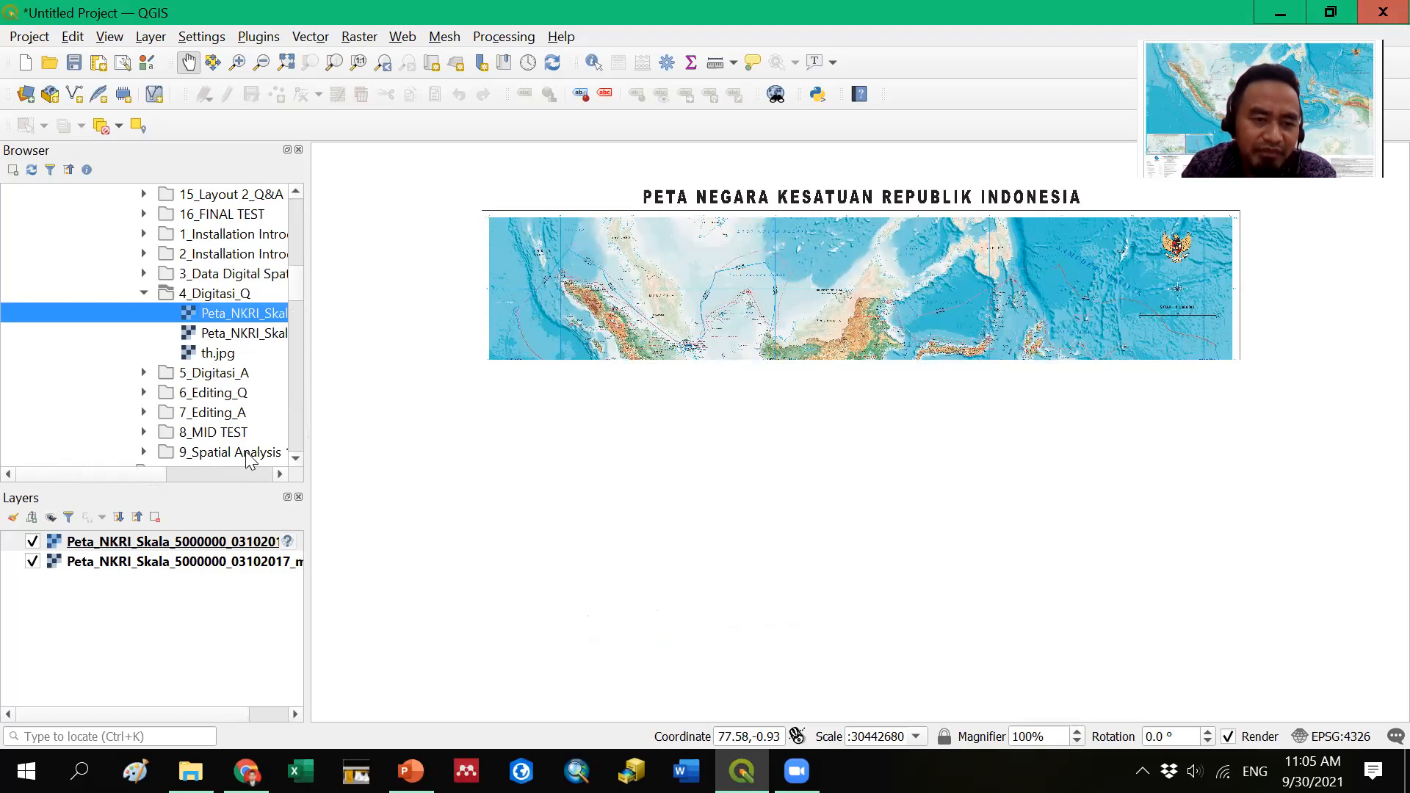
- Look through the XYZ Tiles basemaps offered in the Browser, including the bing, Esri, Google and OpenStreetMap sources
left_click_drag(139, 479, 41, 473)
scroll(37, 400, "down", 3)
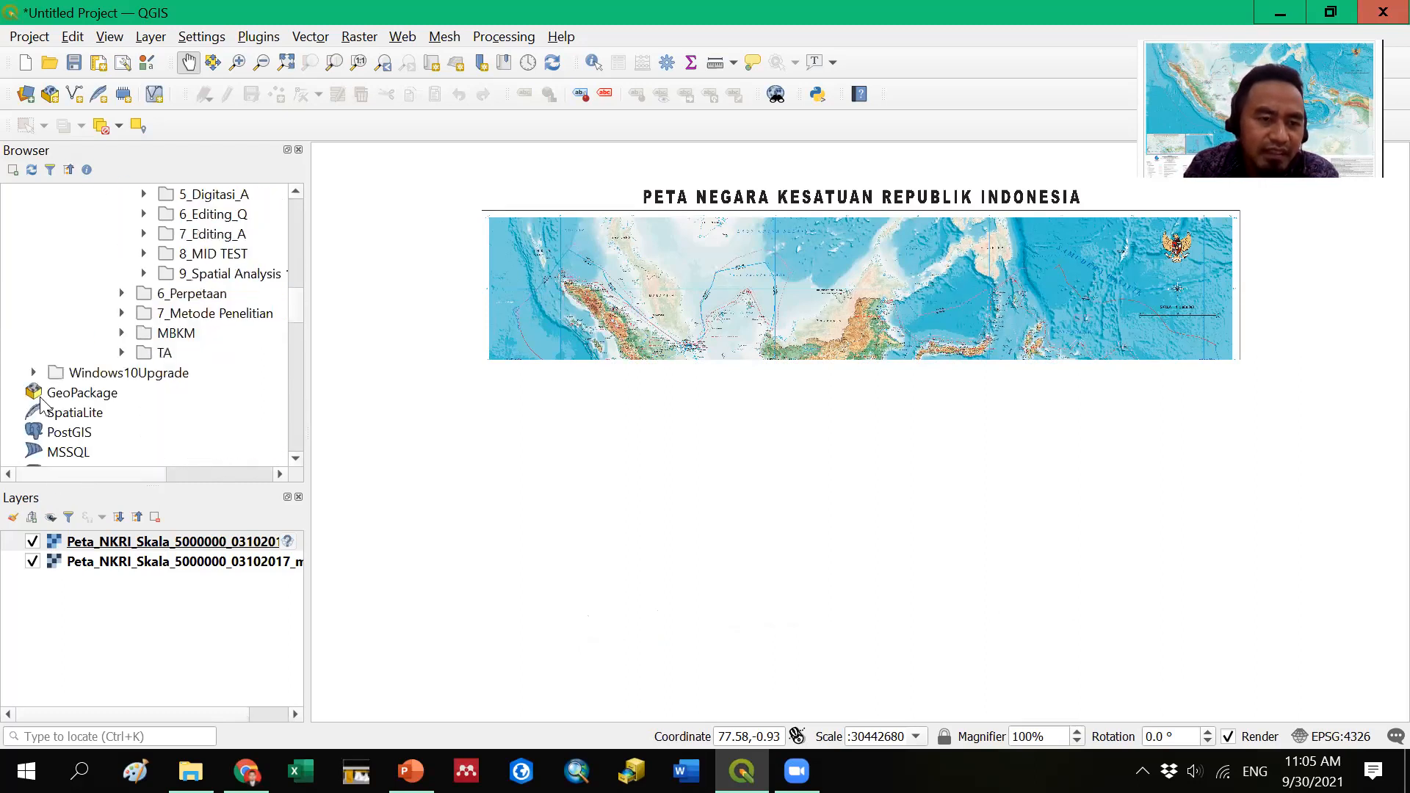
scroll(42, 403, "down", 4)
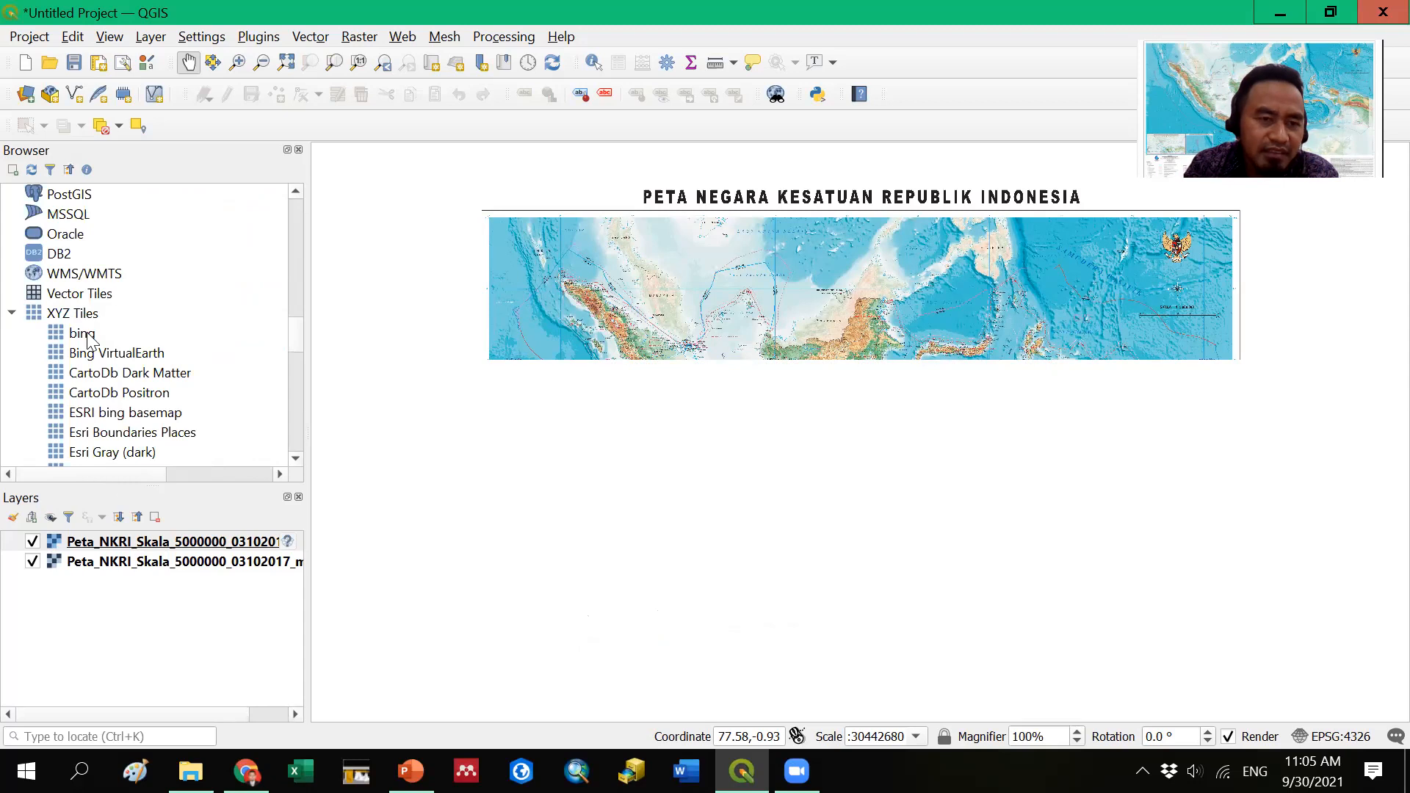
scroll(89, 279, "down", 1)
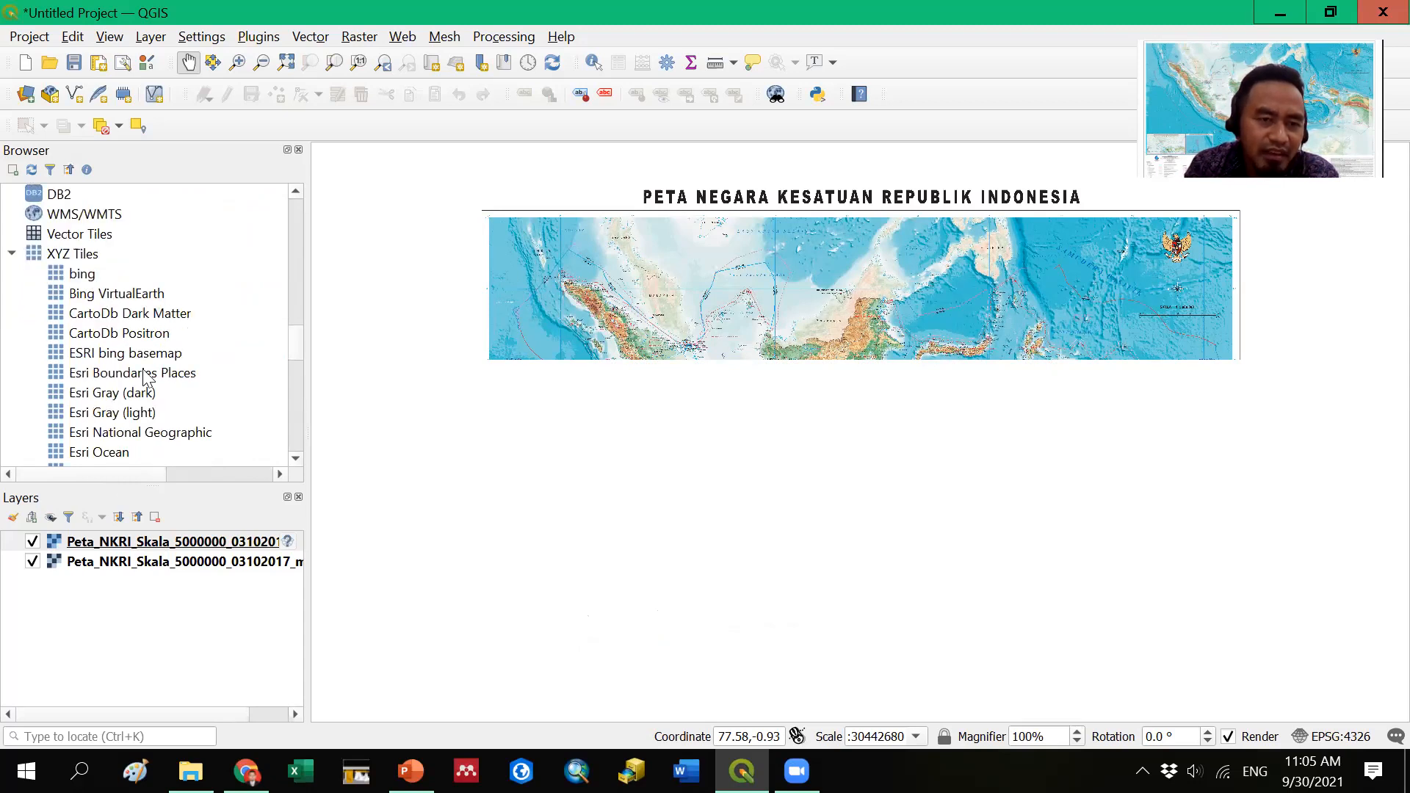
scroll(151, 402, "down", 1)
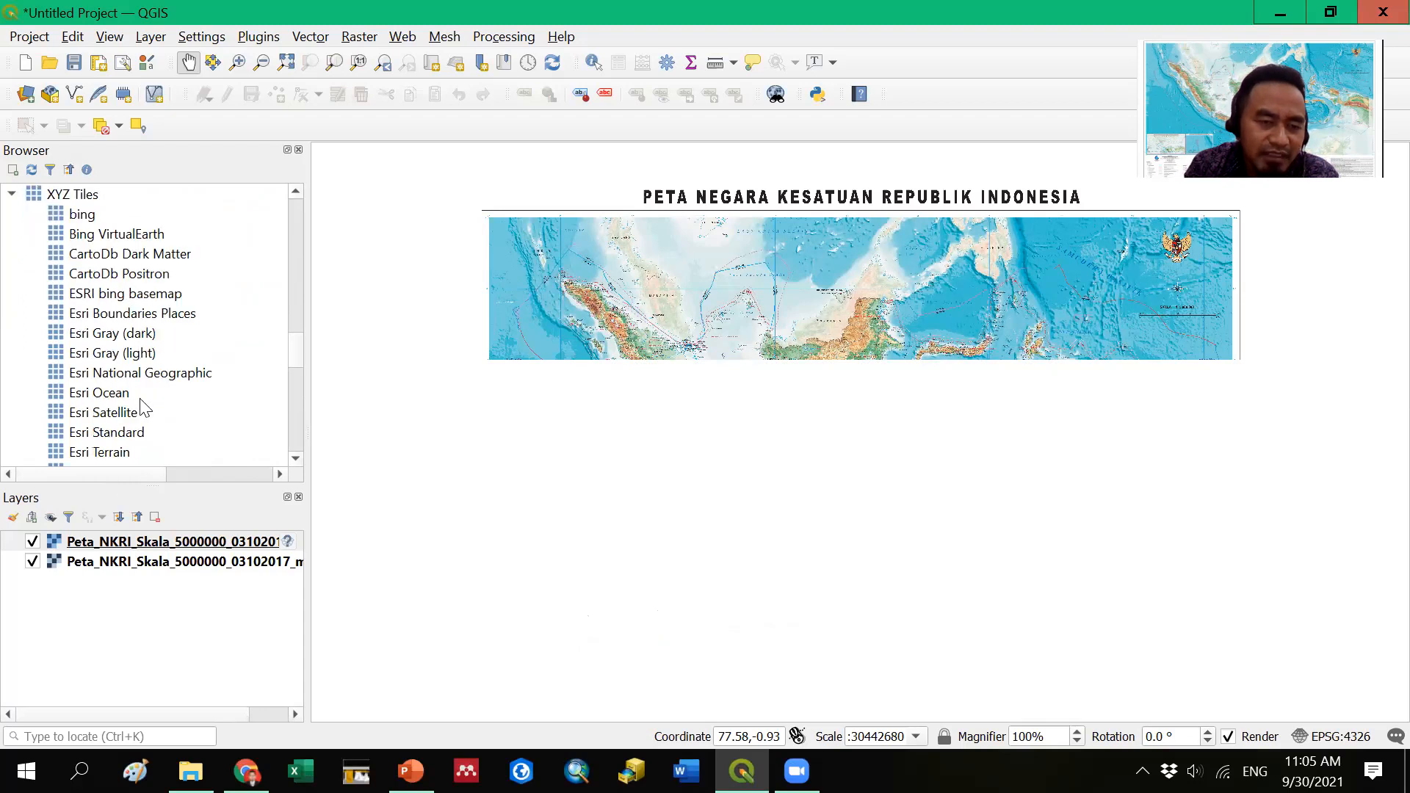
scroll(139, 408, "down", 1)
scroll(123, 403, "down", 1)
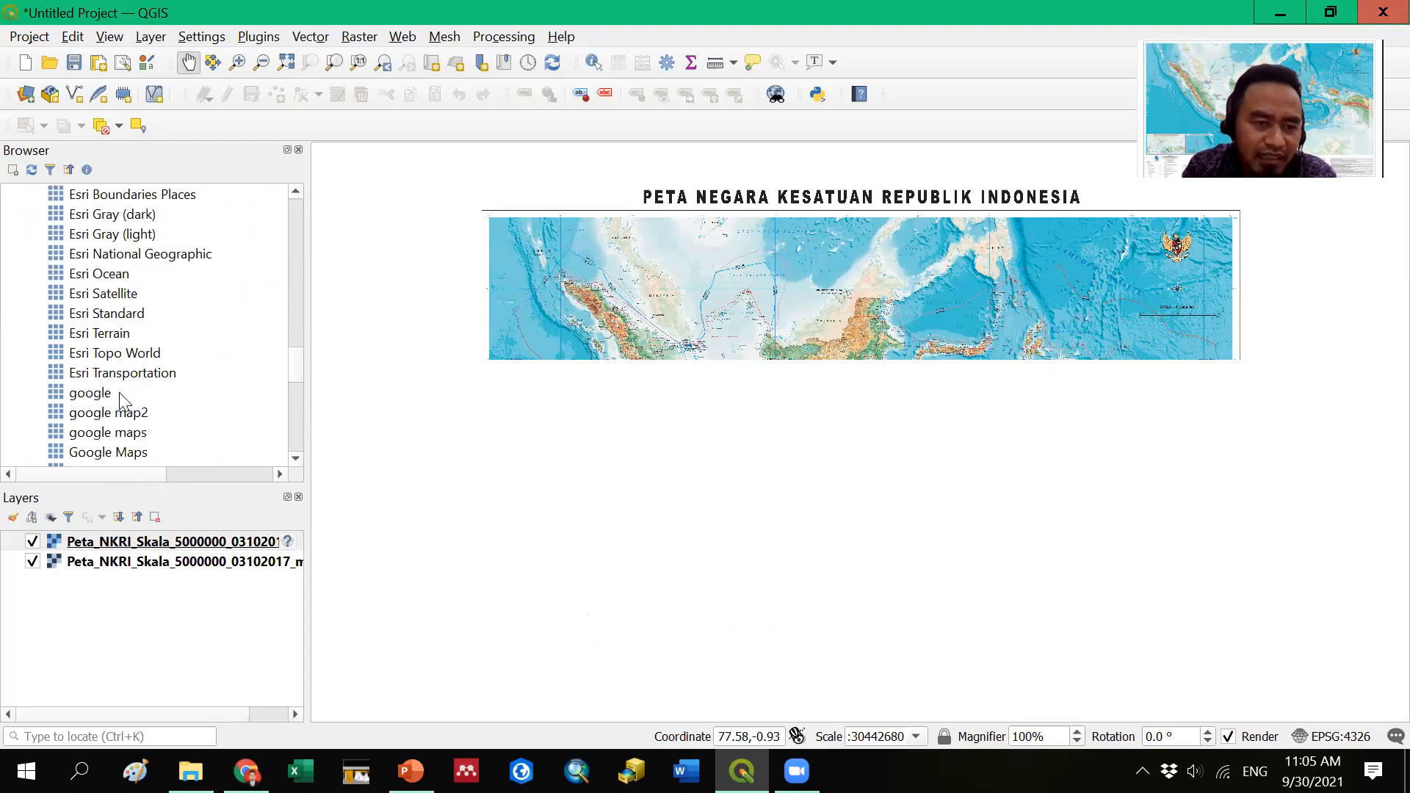
scroll(154, 404, "down", 1)
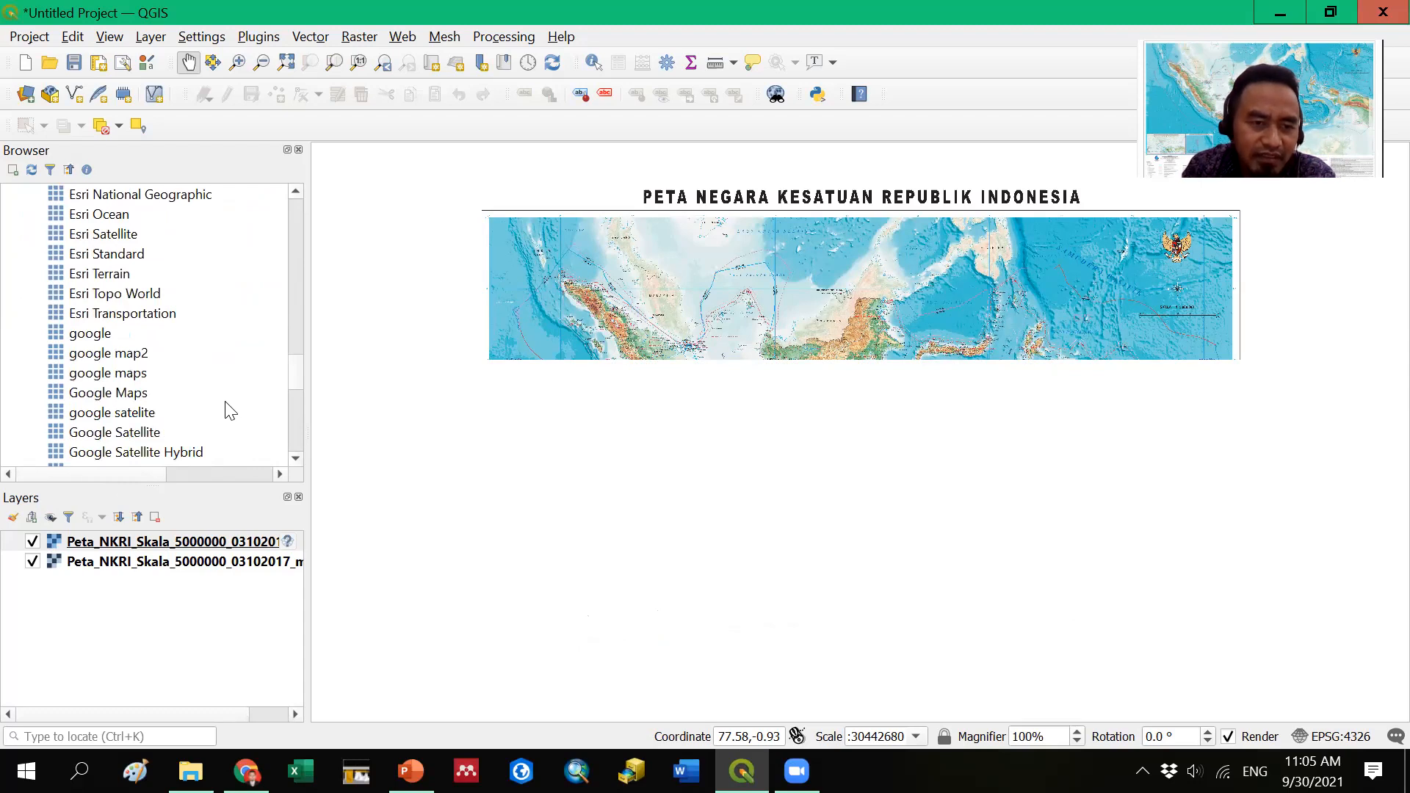
scroll(230, 410, "down", 2)
scroll(230, 410, "down", 1)
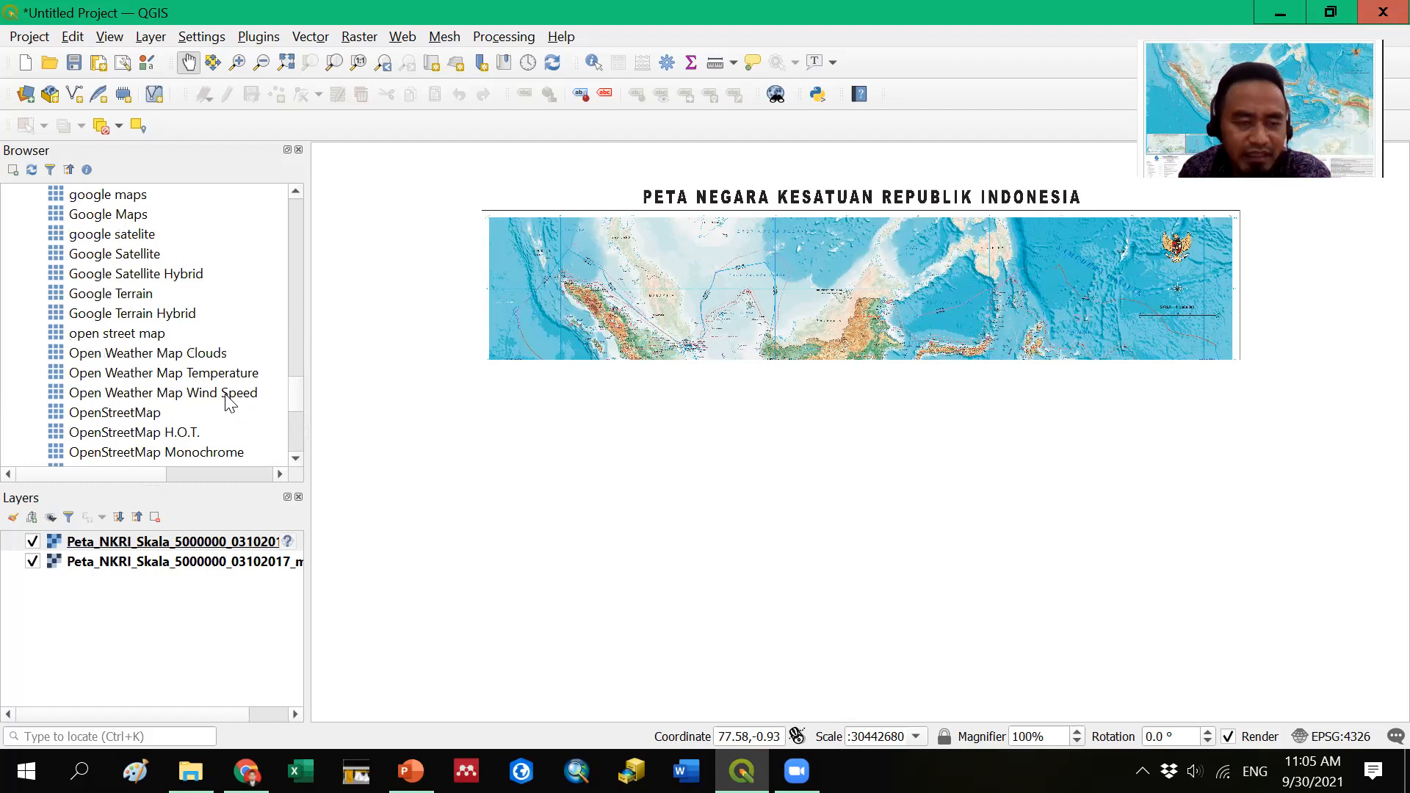
scroll(230, 403, "up", 1)
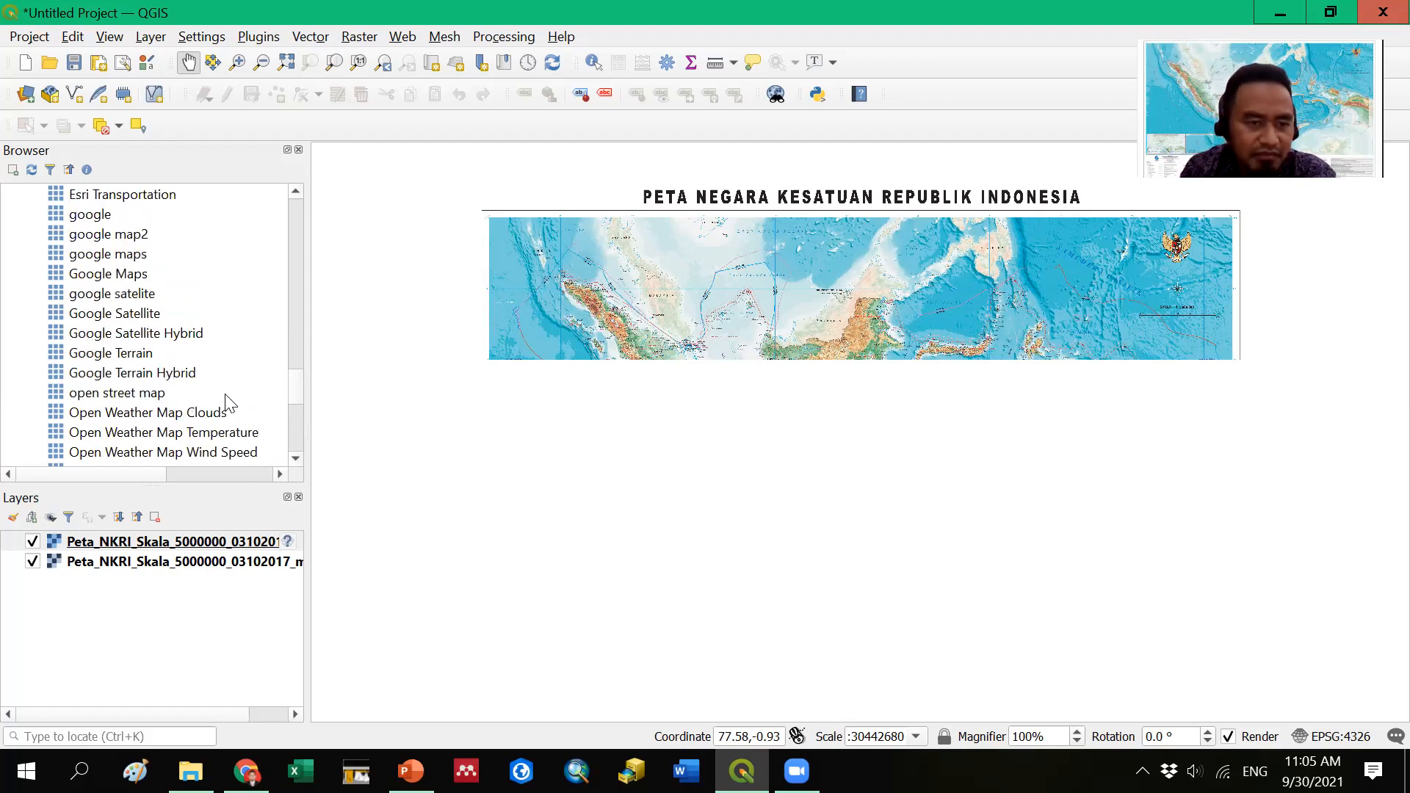
scroll(228, 403, "up", 3)
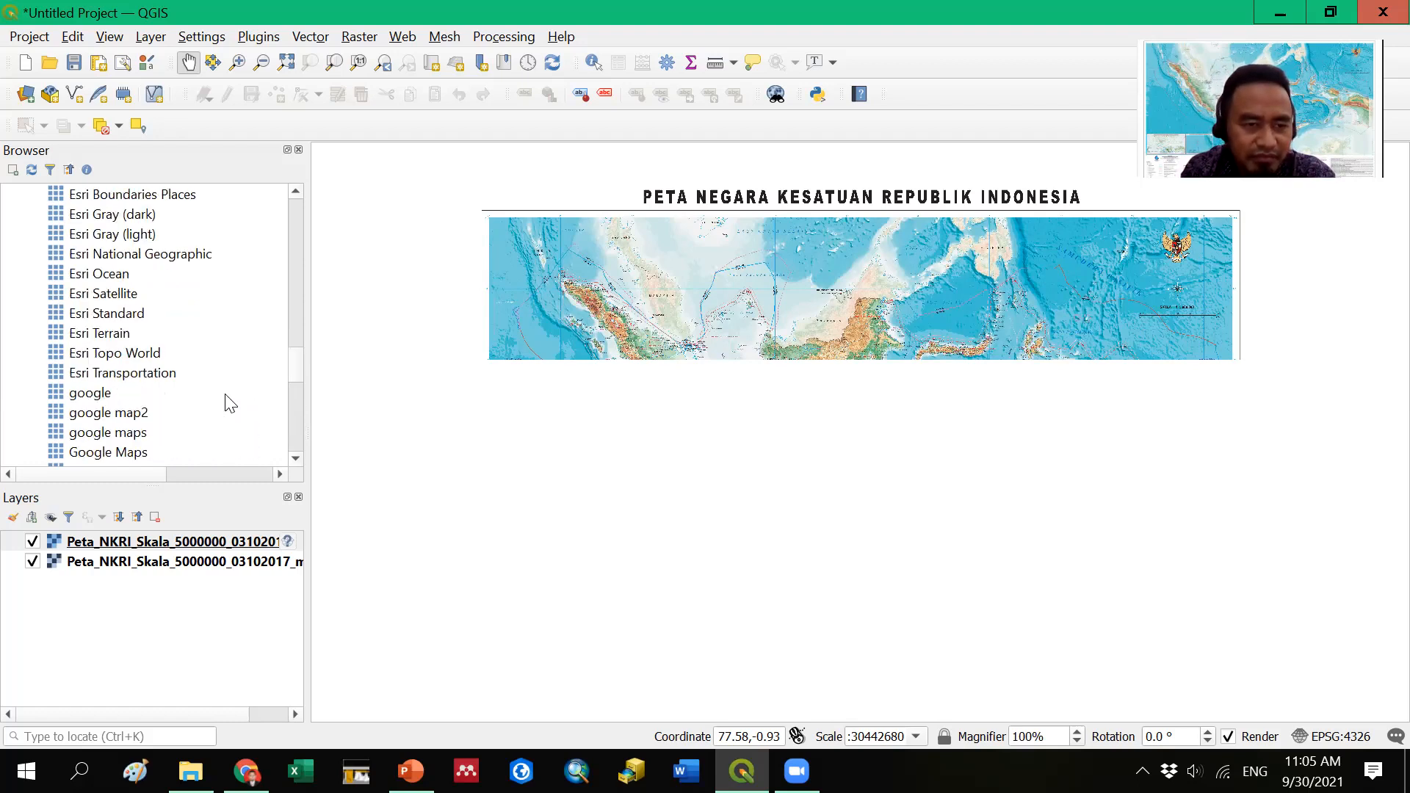
scroll(228, 402, "up", 5)
scroll(132, 347, "down", 2)
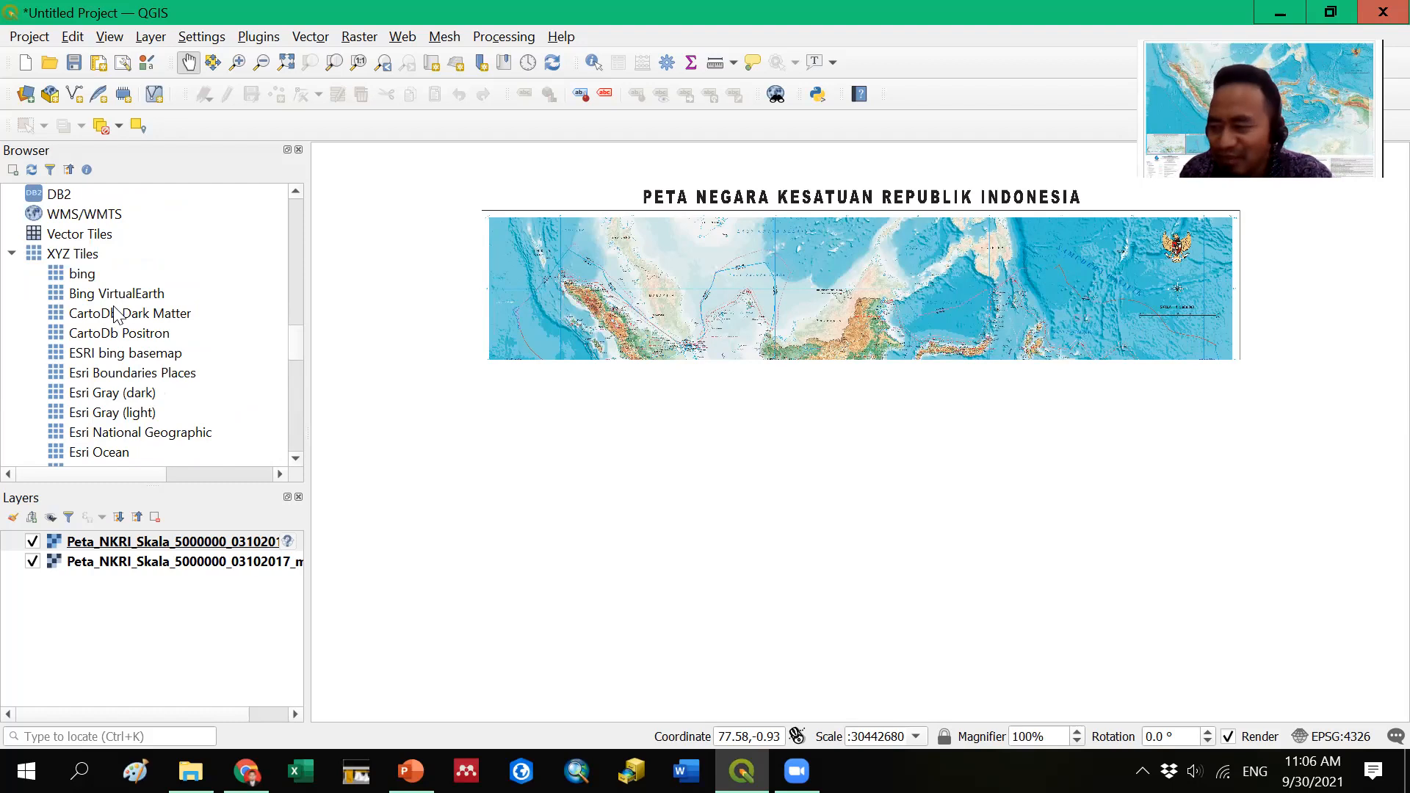
- Examine the bing, google satelite and google map2 entries among the XYZ Tiles as candidate basemaps
left_click(84, 275)
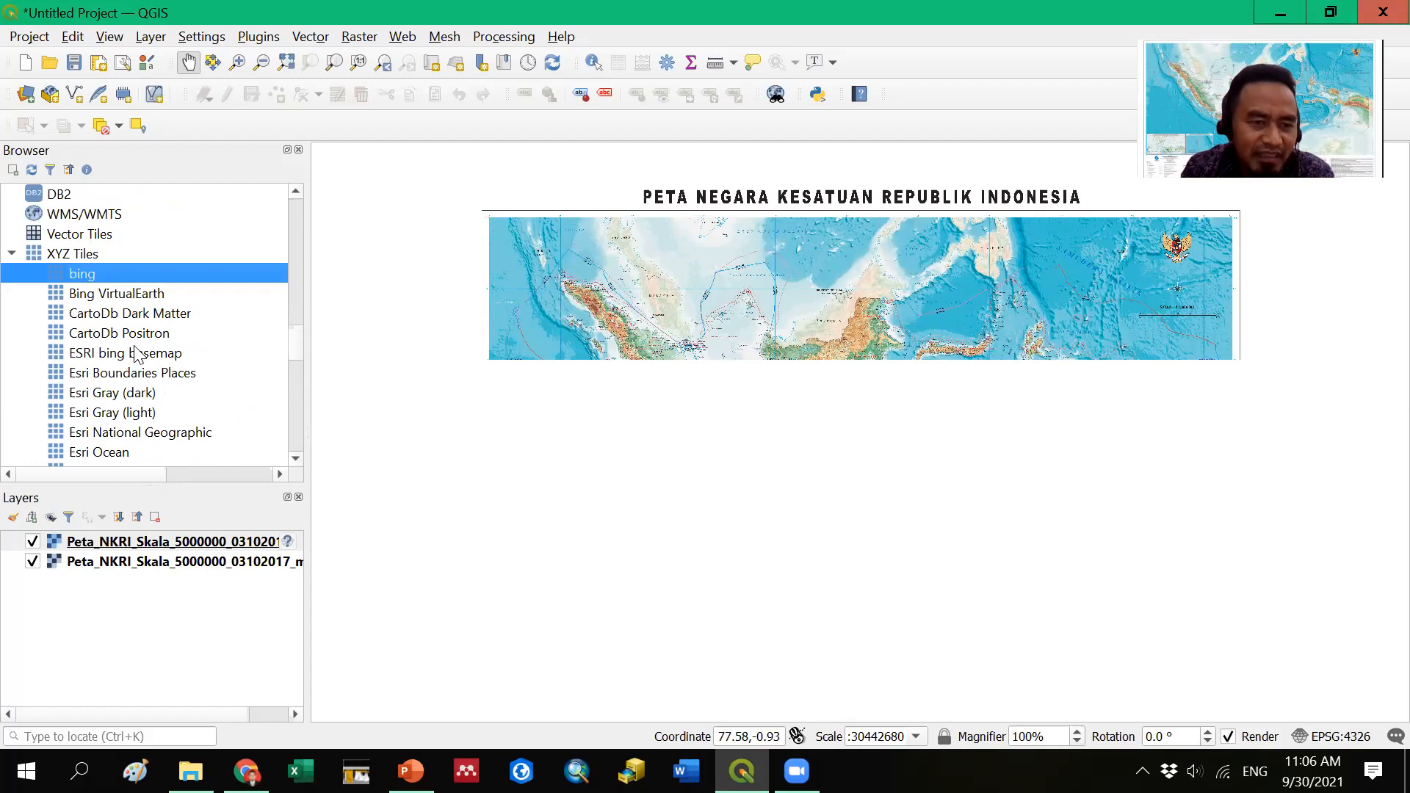
scroll(134, 355, "down", 1)
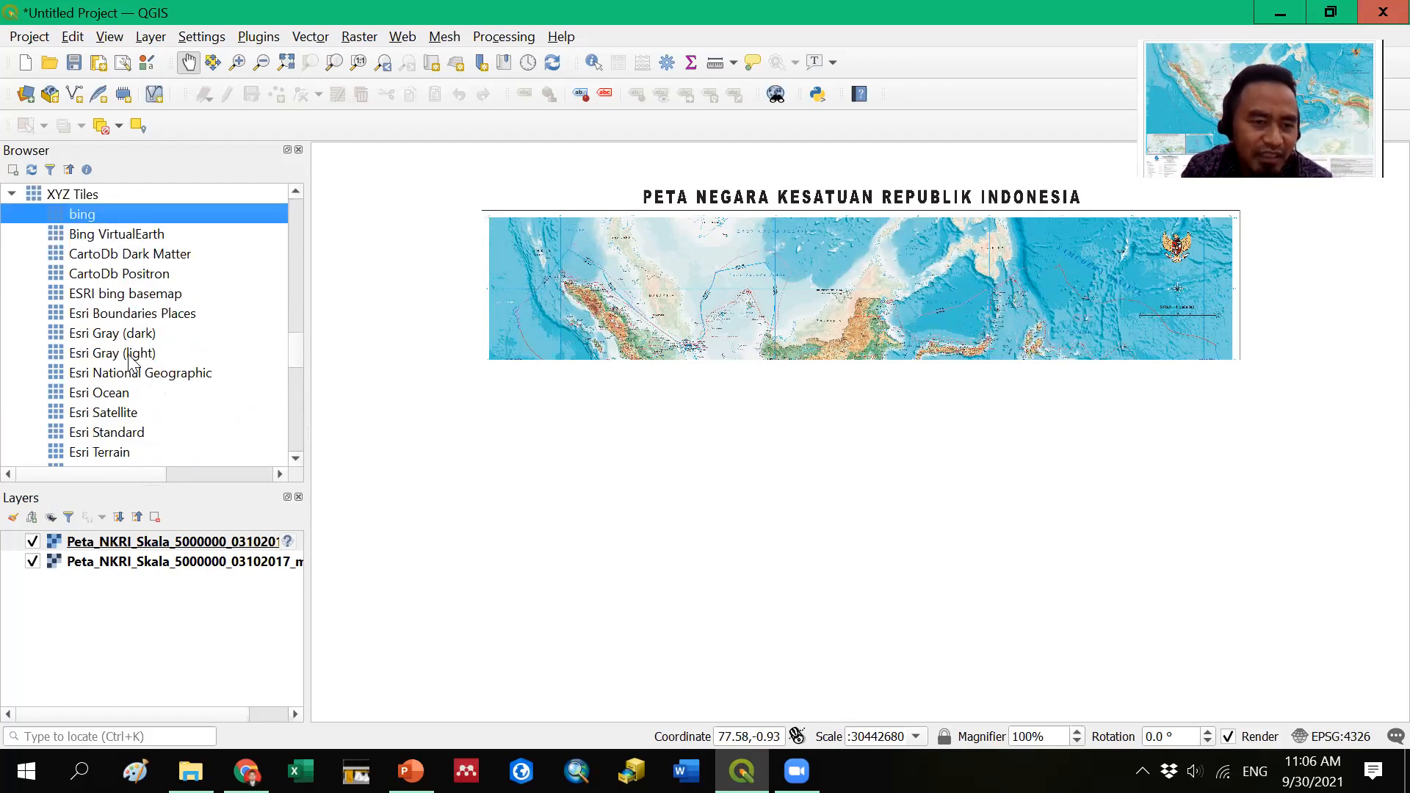
scroll(130, 360, "down", 4)
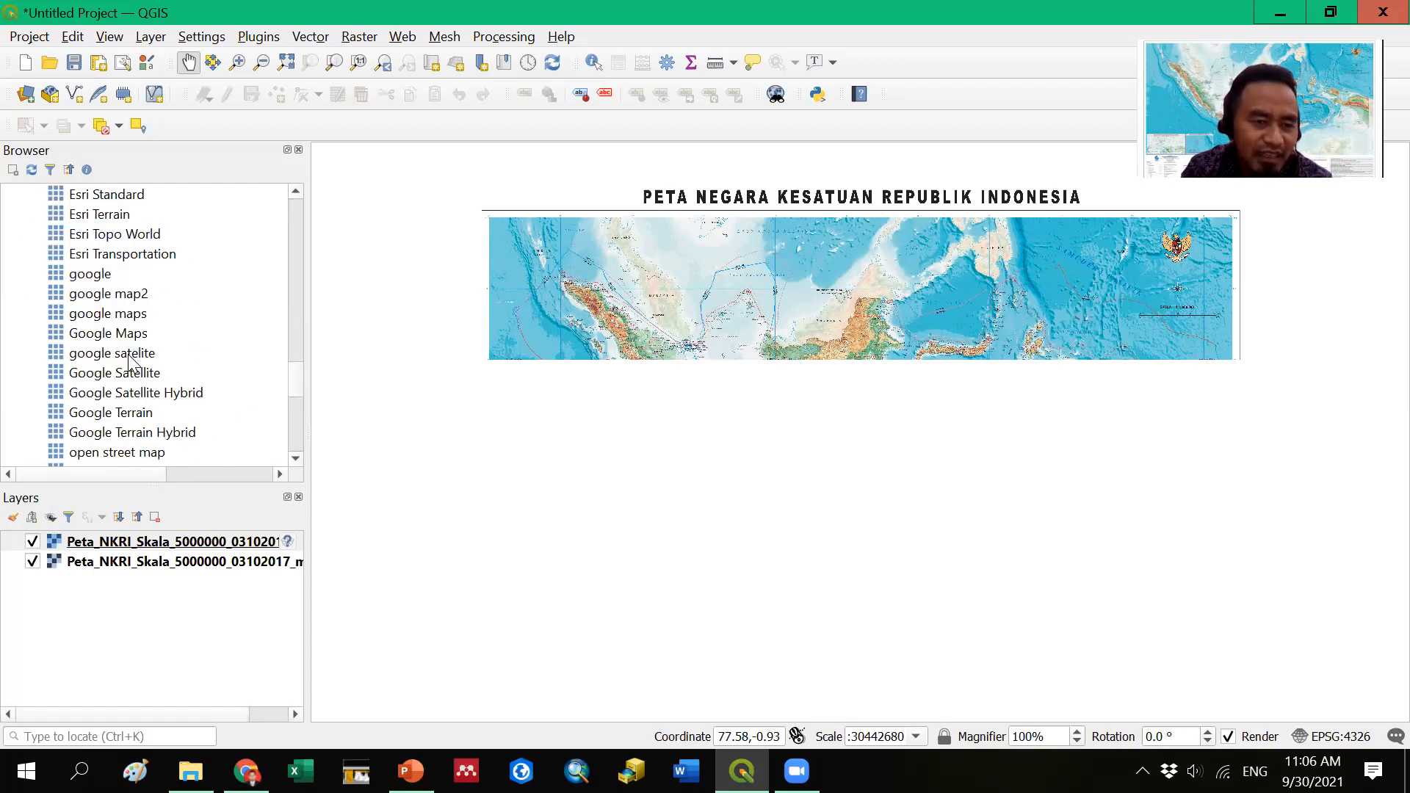
left_click(130, 354)
scroll(130, 360, "down", 2)
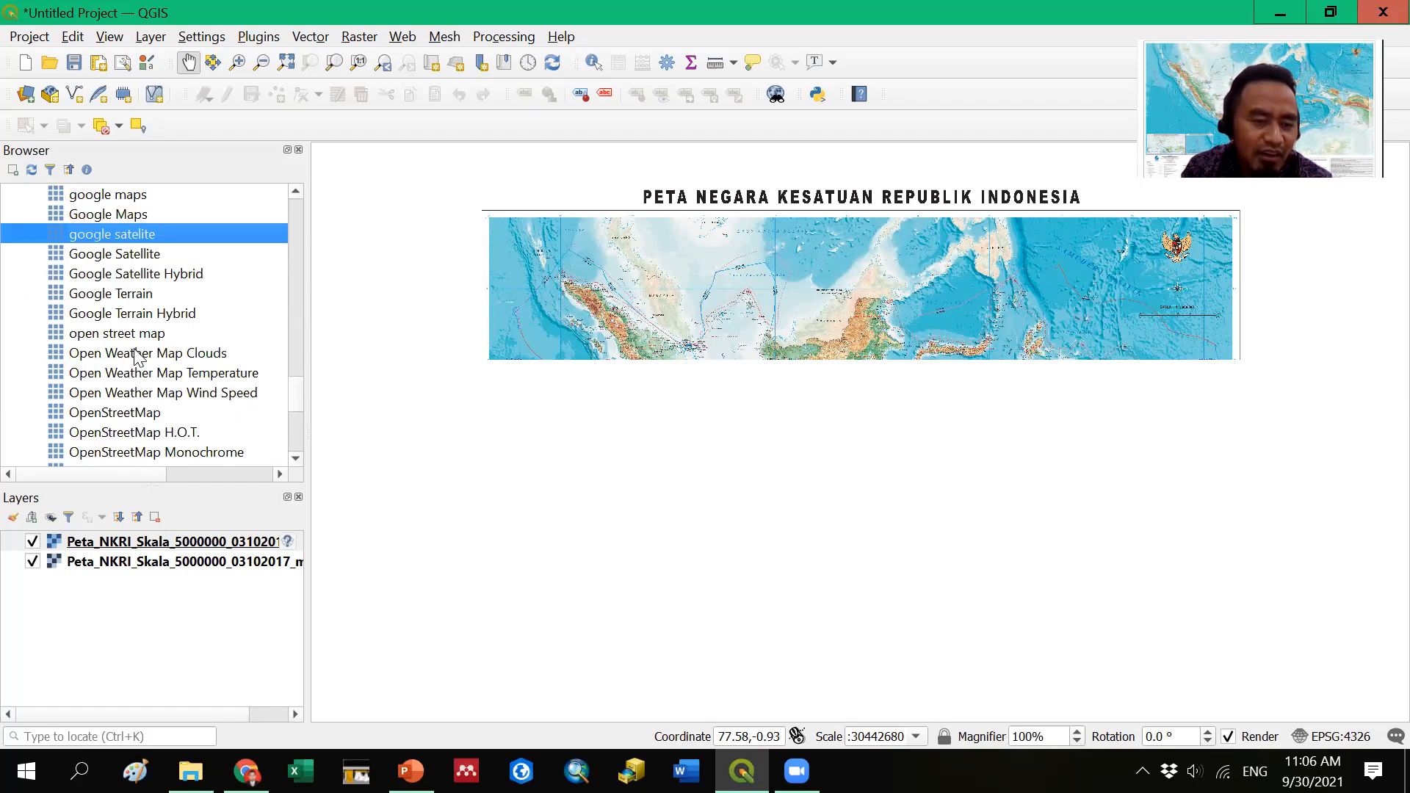
scroll(136, 358, "down", 3)
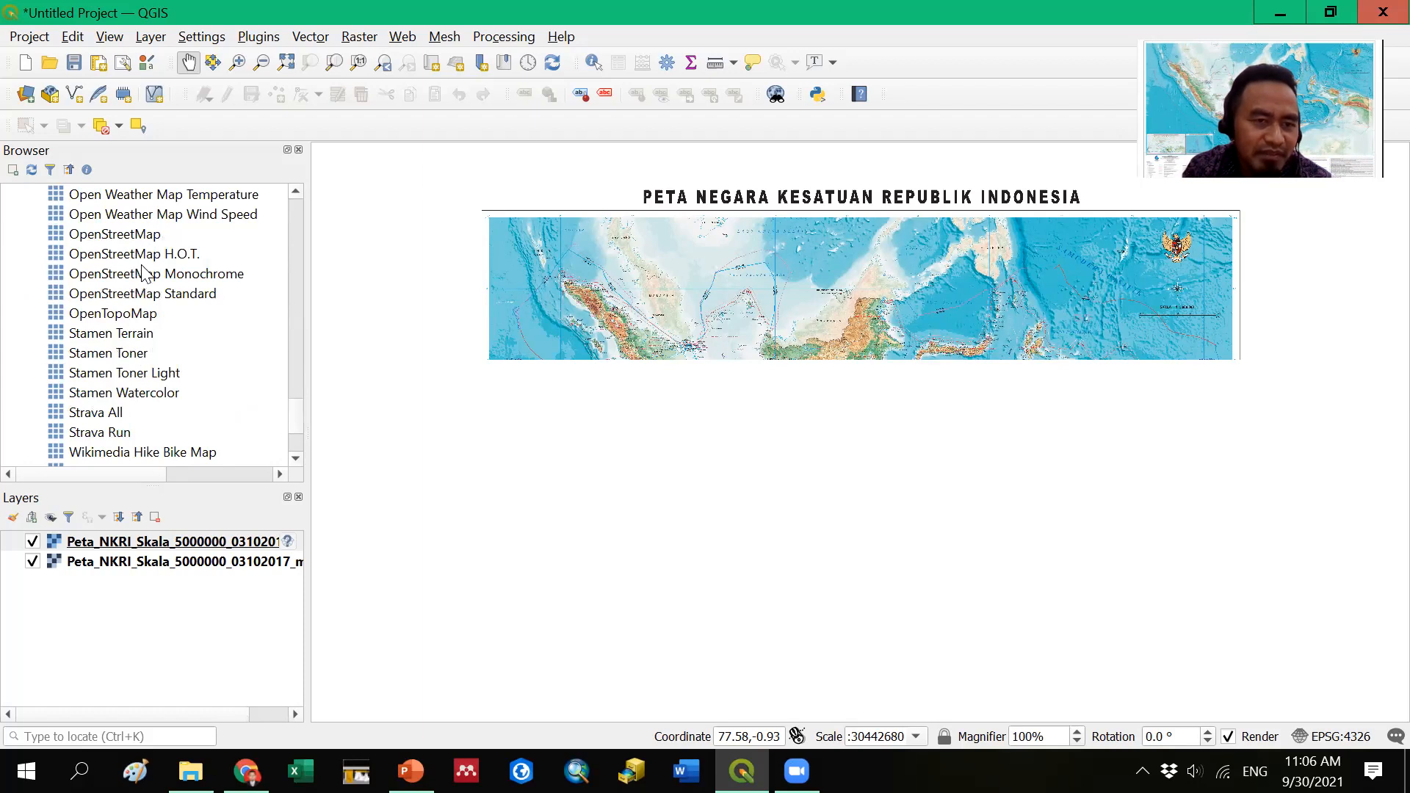
scroll(144, 277, "up", 1)
scroll(142, 273, "up", 3)
left_click(150, 291)
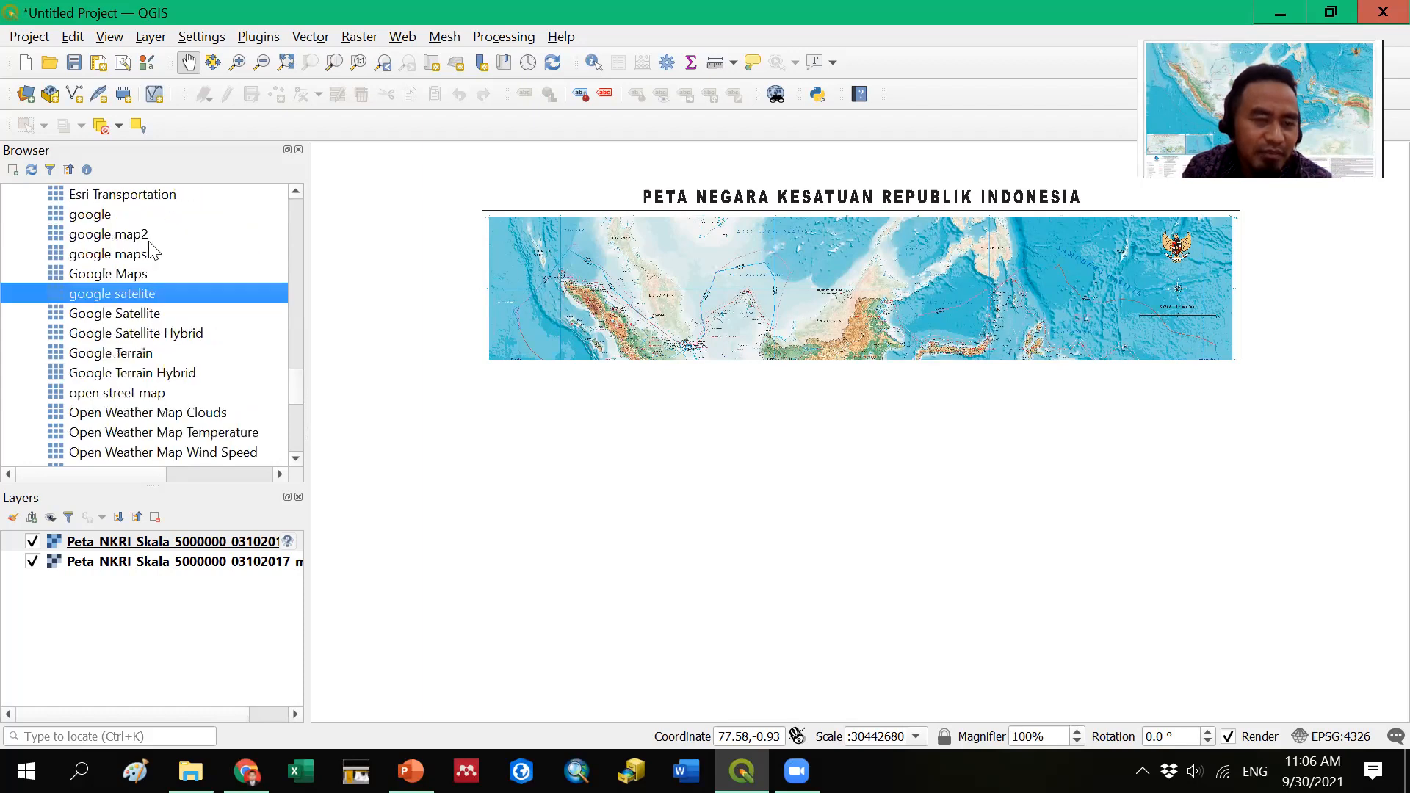
key("Up")
key("Up")
key("Up")
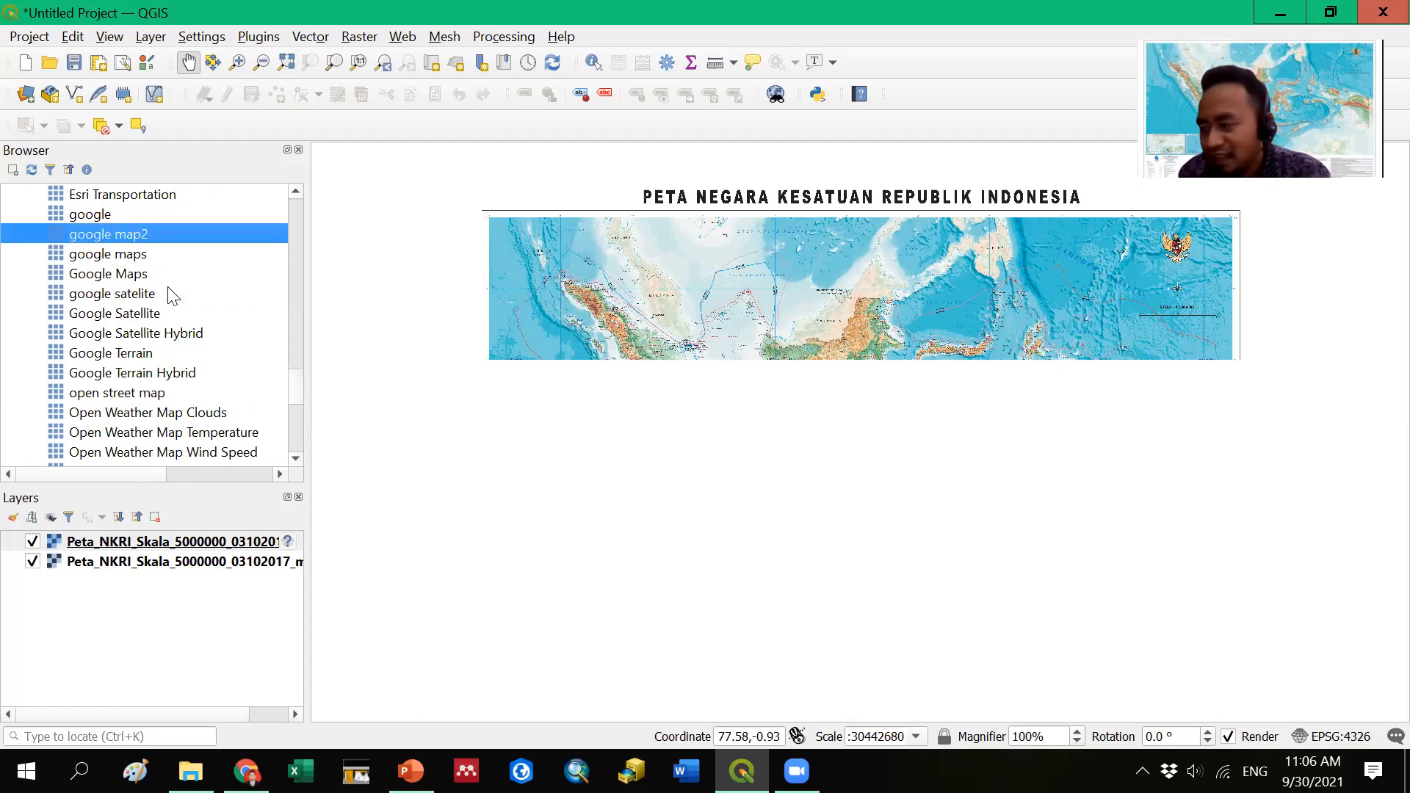
scroll(169, 294, "up", 3)
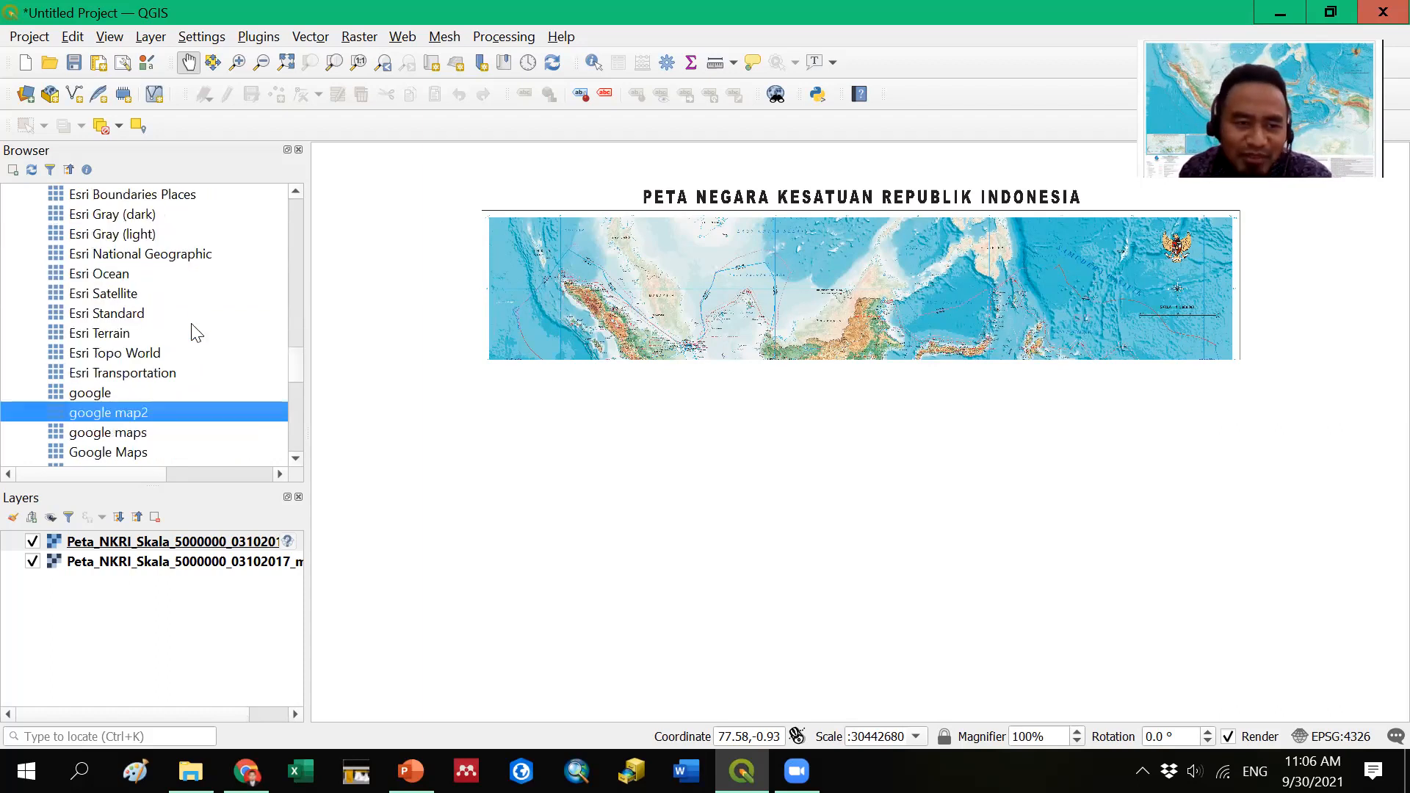
scroll(197, 342, "up", 3)
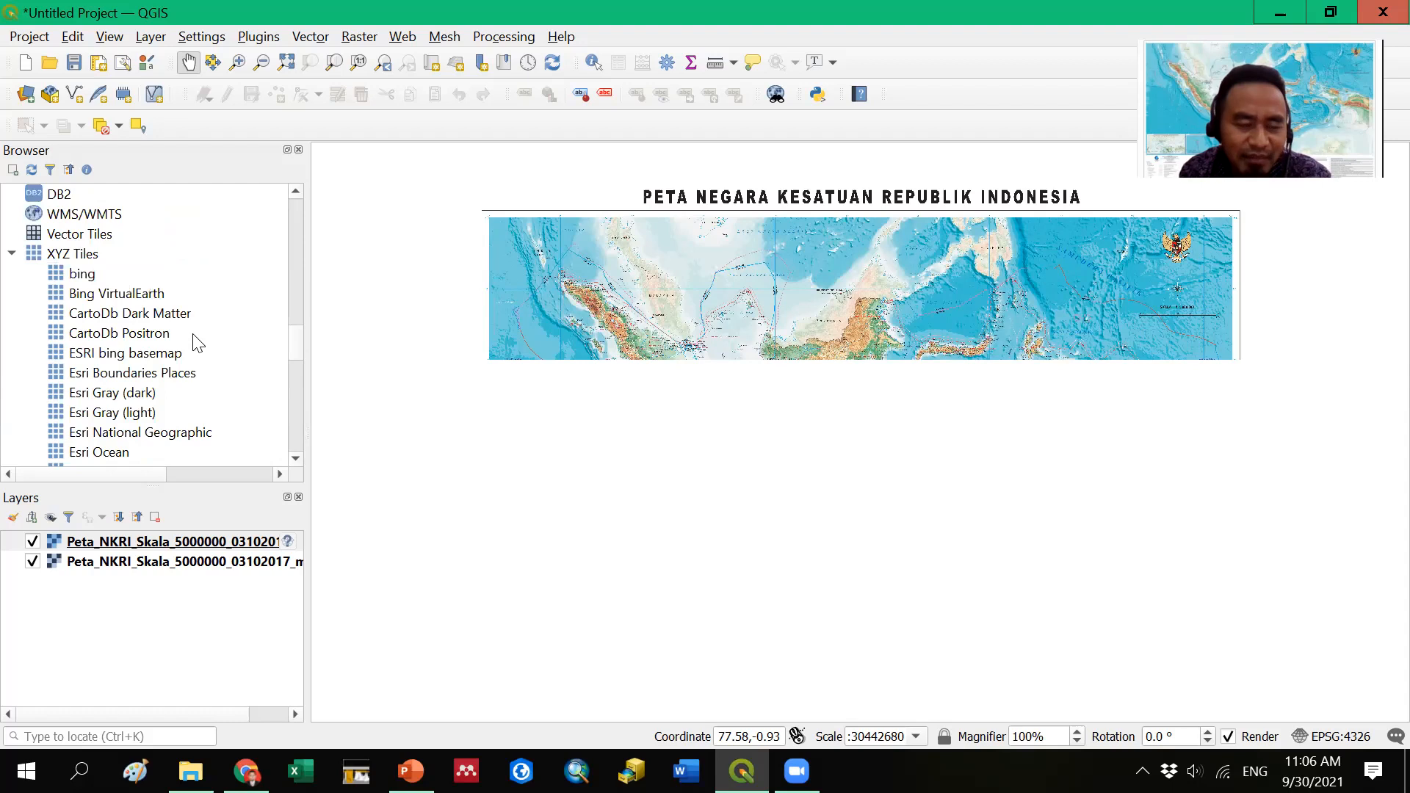
- Add the bing XYZ tile basemap to the project and move it below both map layers
left_click(94, 278)
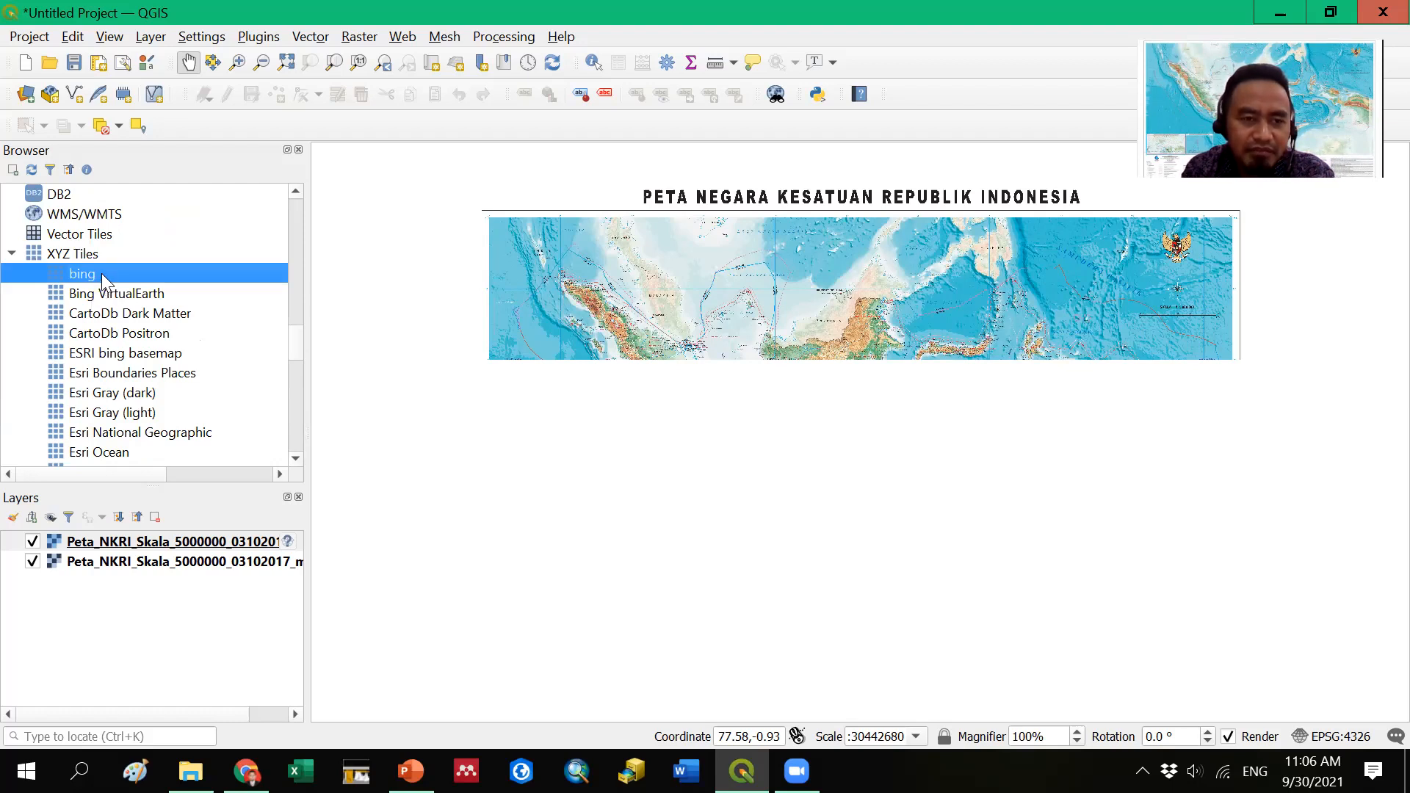
double_click(101, 275)
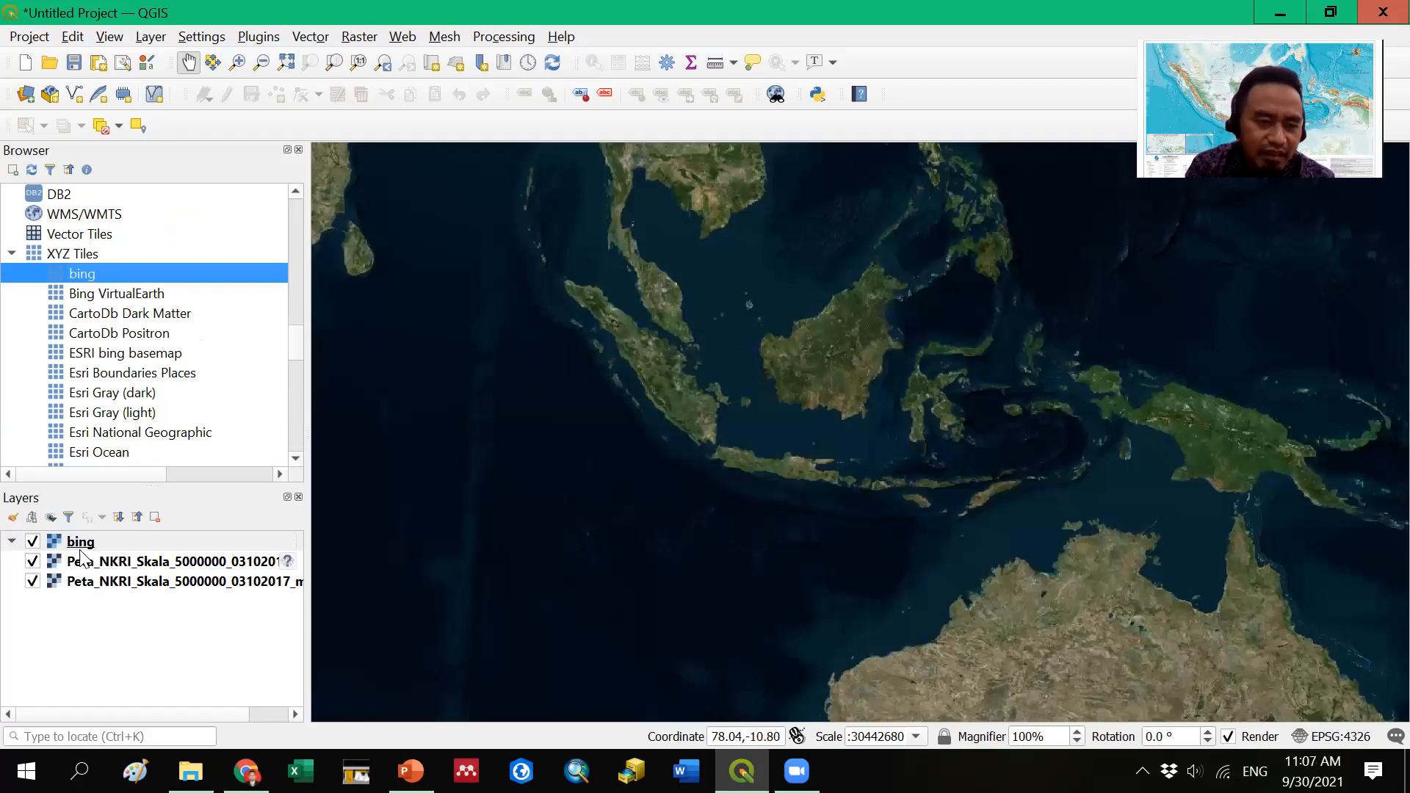
left_click_drag(80, 544, 82, 593)
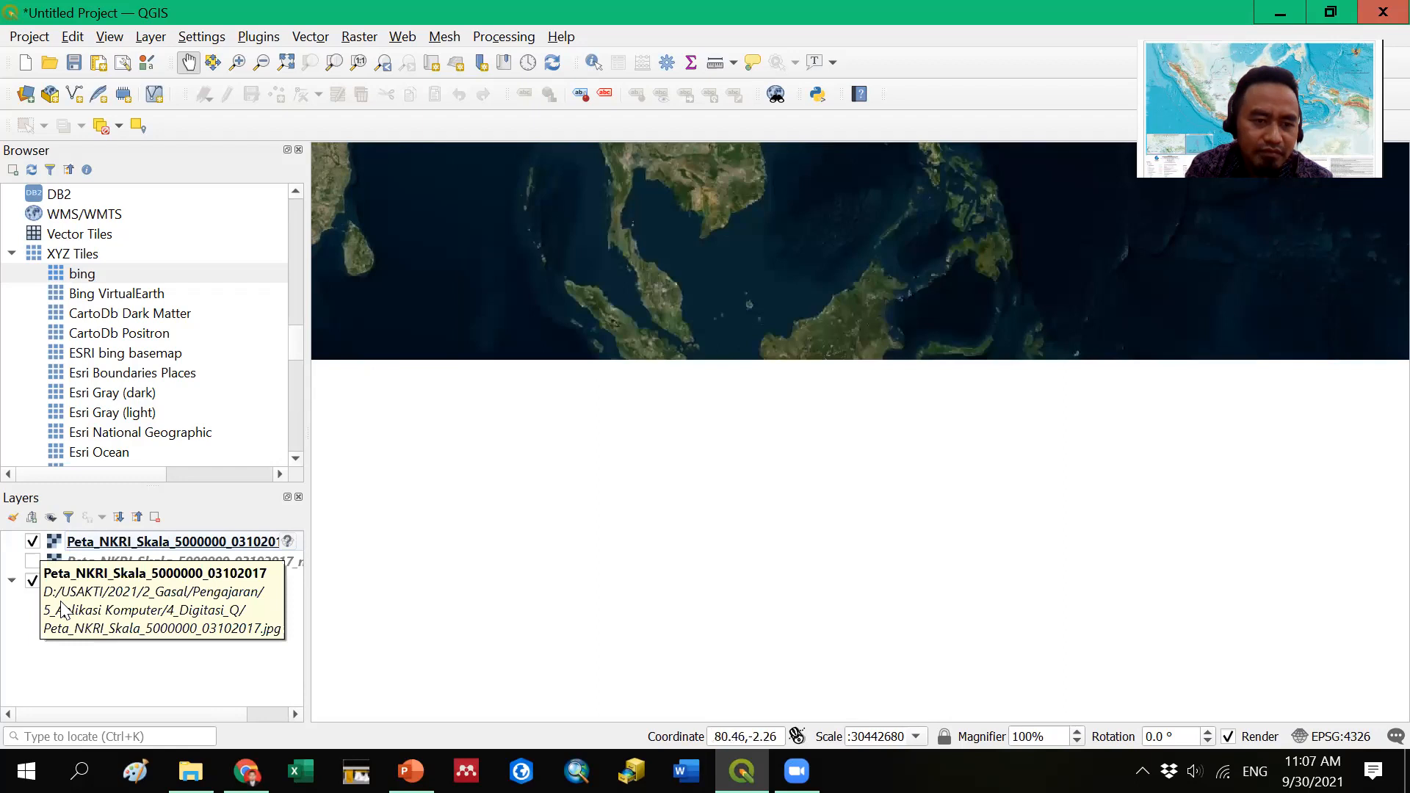
- Switch the original JPG and modified TIF layers on and off over the bing basemap to compare them, leaving both hidden
left_click(32, 542)
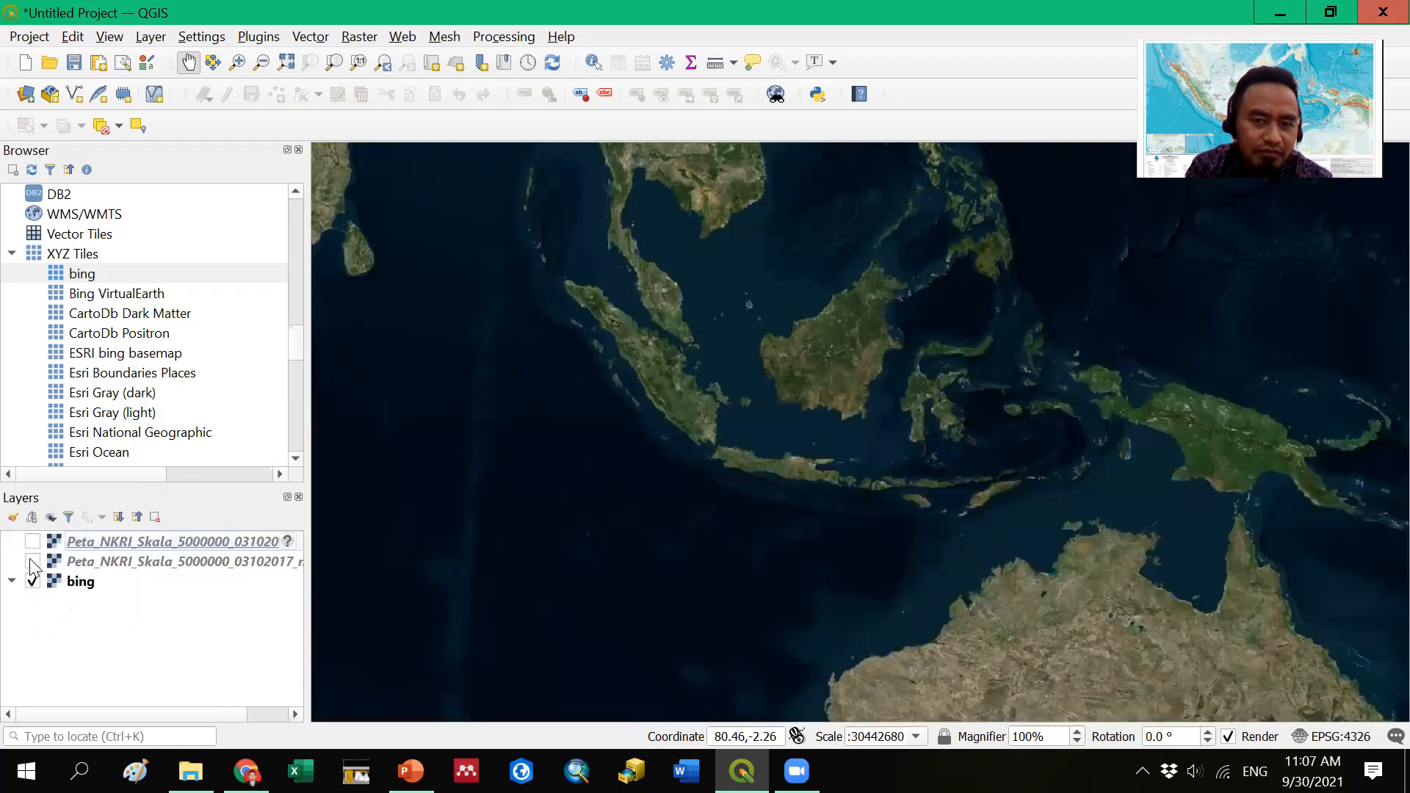
left_click(32, 562)
left_click(33, 542)
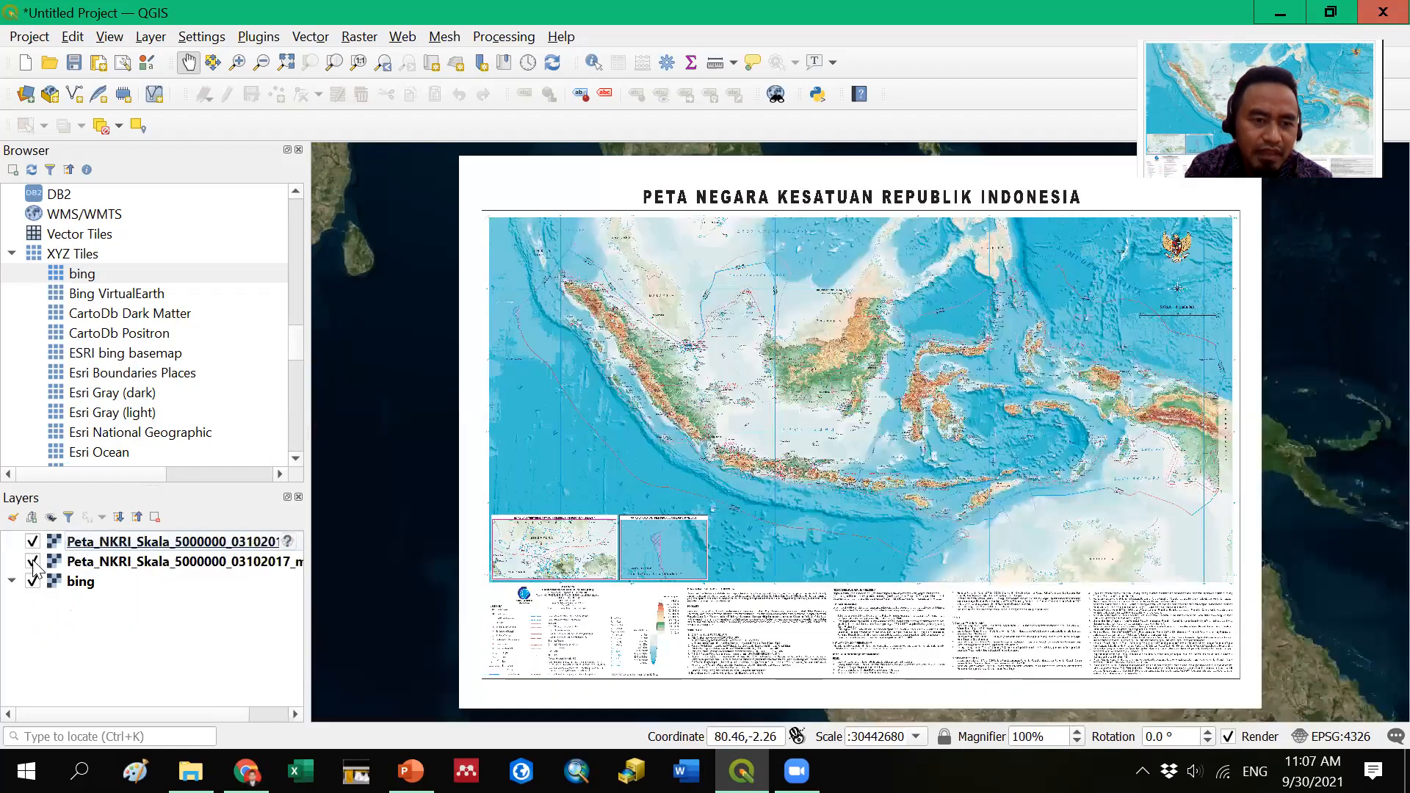
left_click(32, 562)
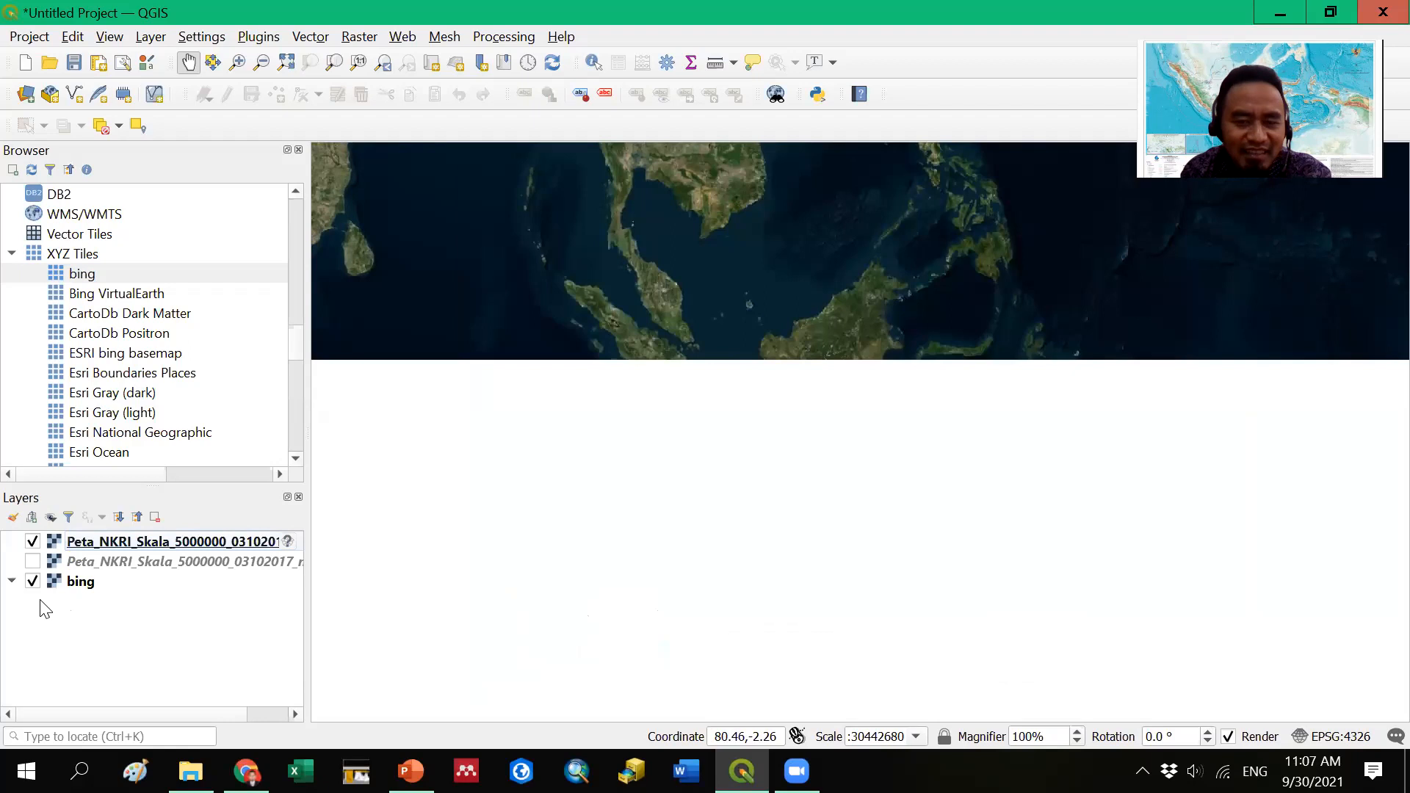
key("space")
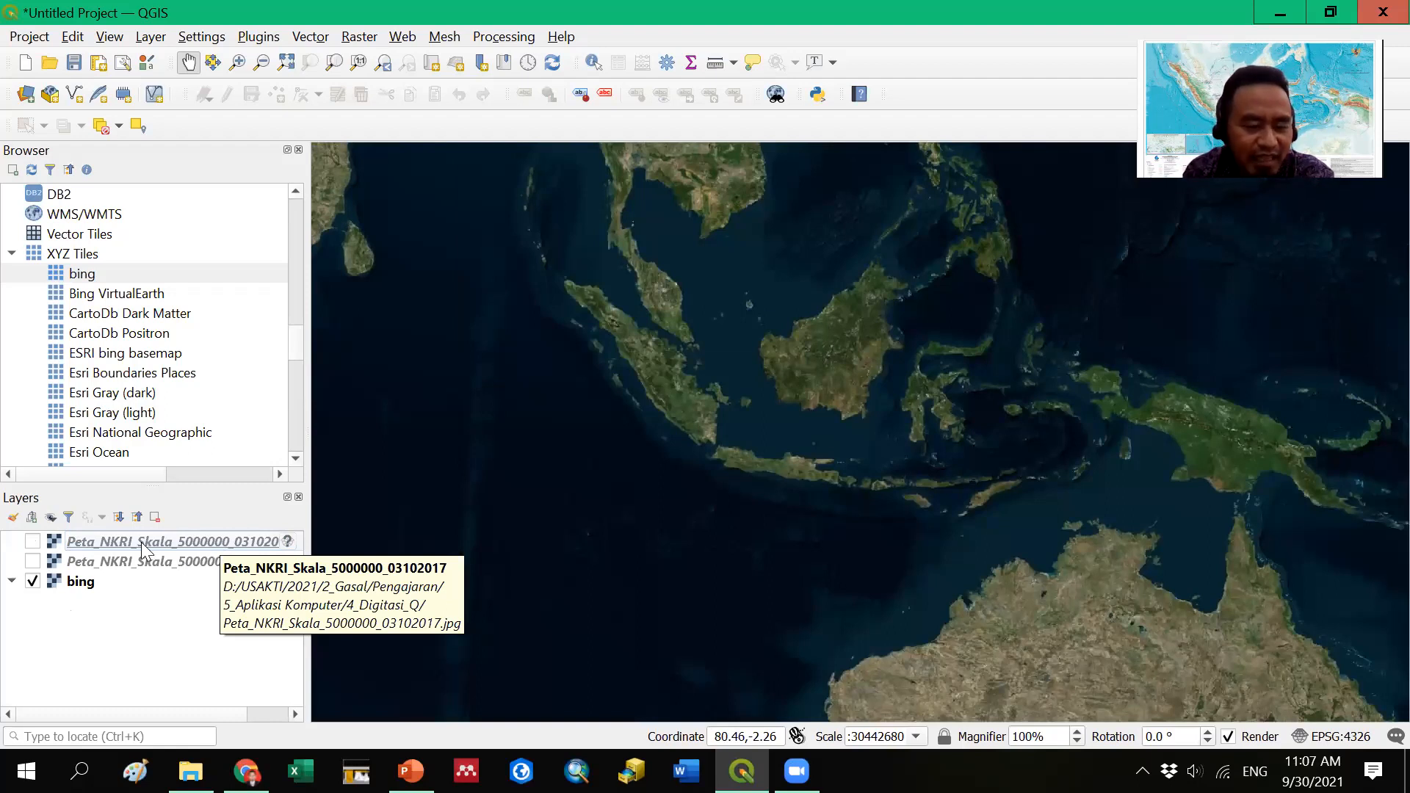
left_click(33, 543)
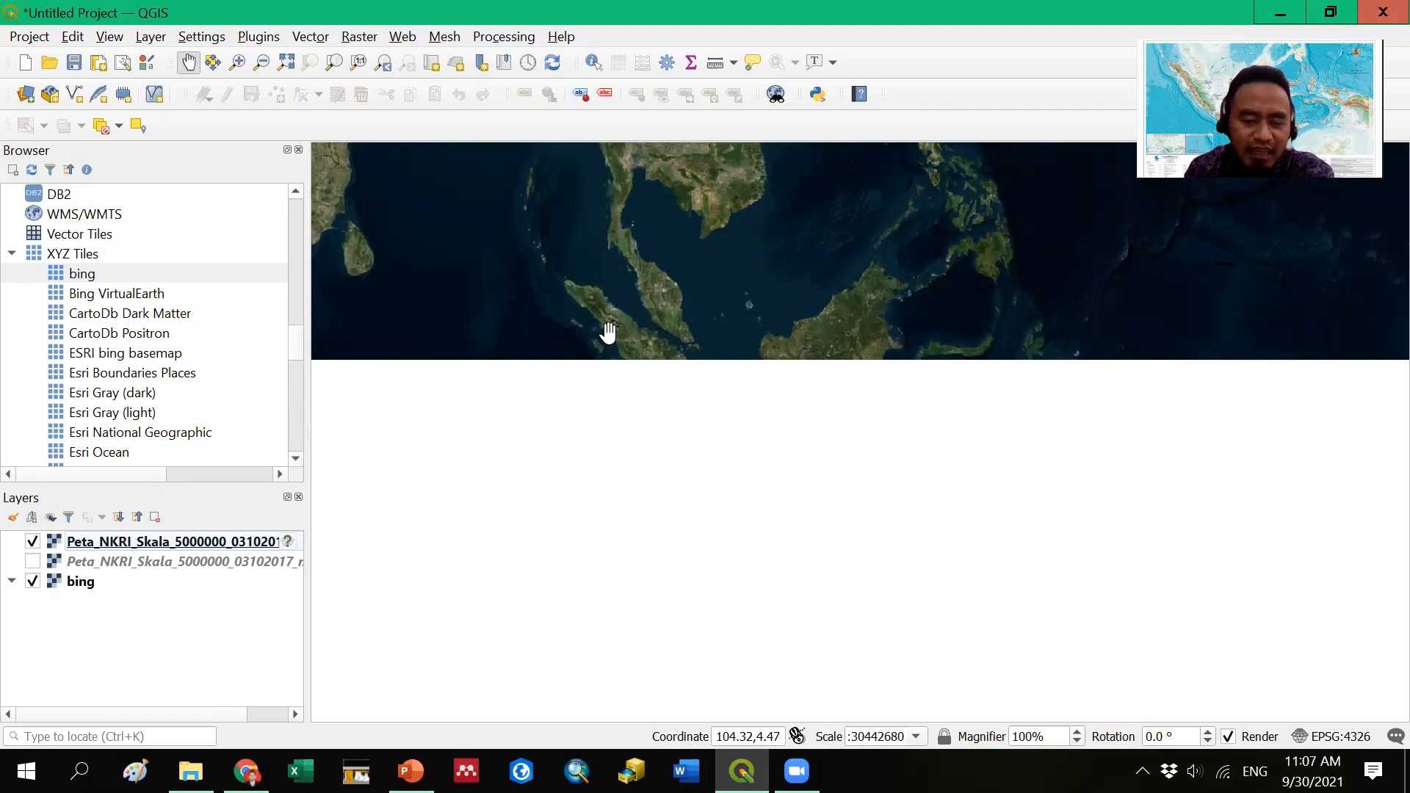
left_click(33, 543)
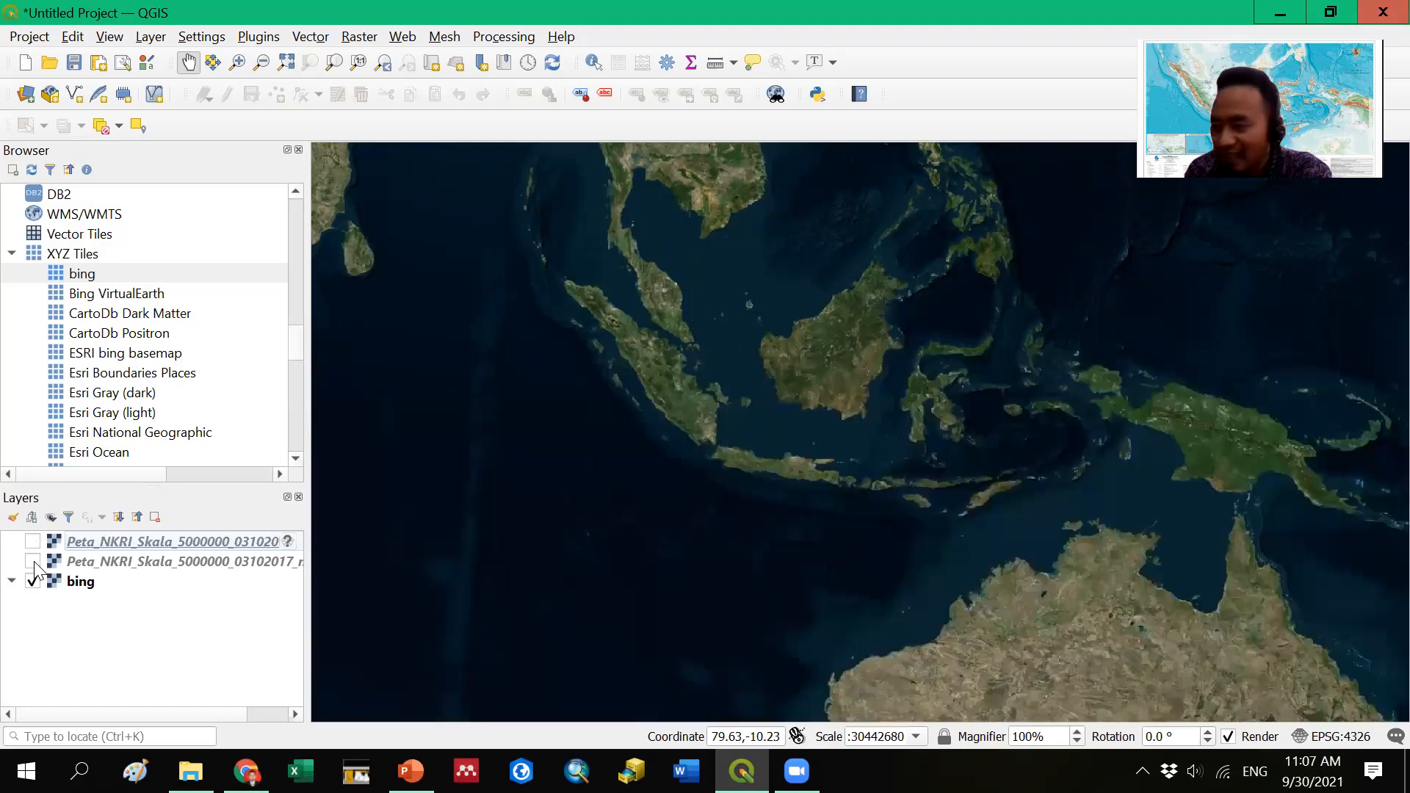
- Show the modified TIF and toggle its visibility repeatedly to compare its alignment with the bing basemap, leaving it displayed
left_click(32, 562)
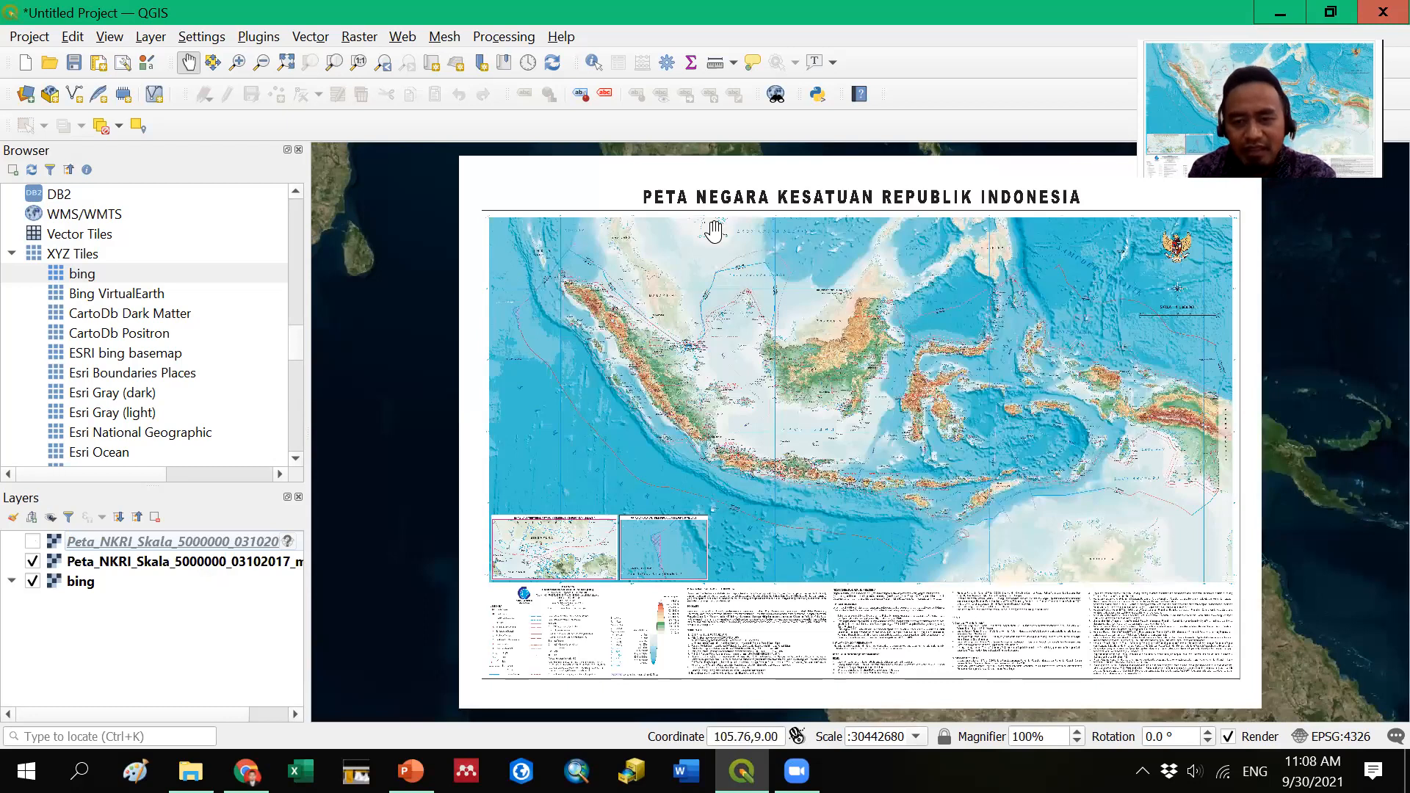
left_click(32, 561)
left_click(32, 562)
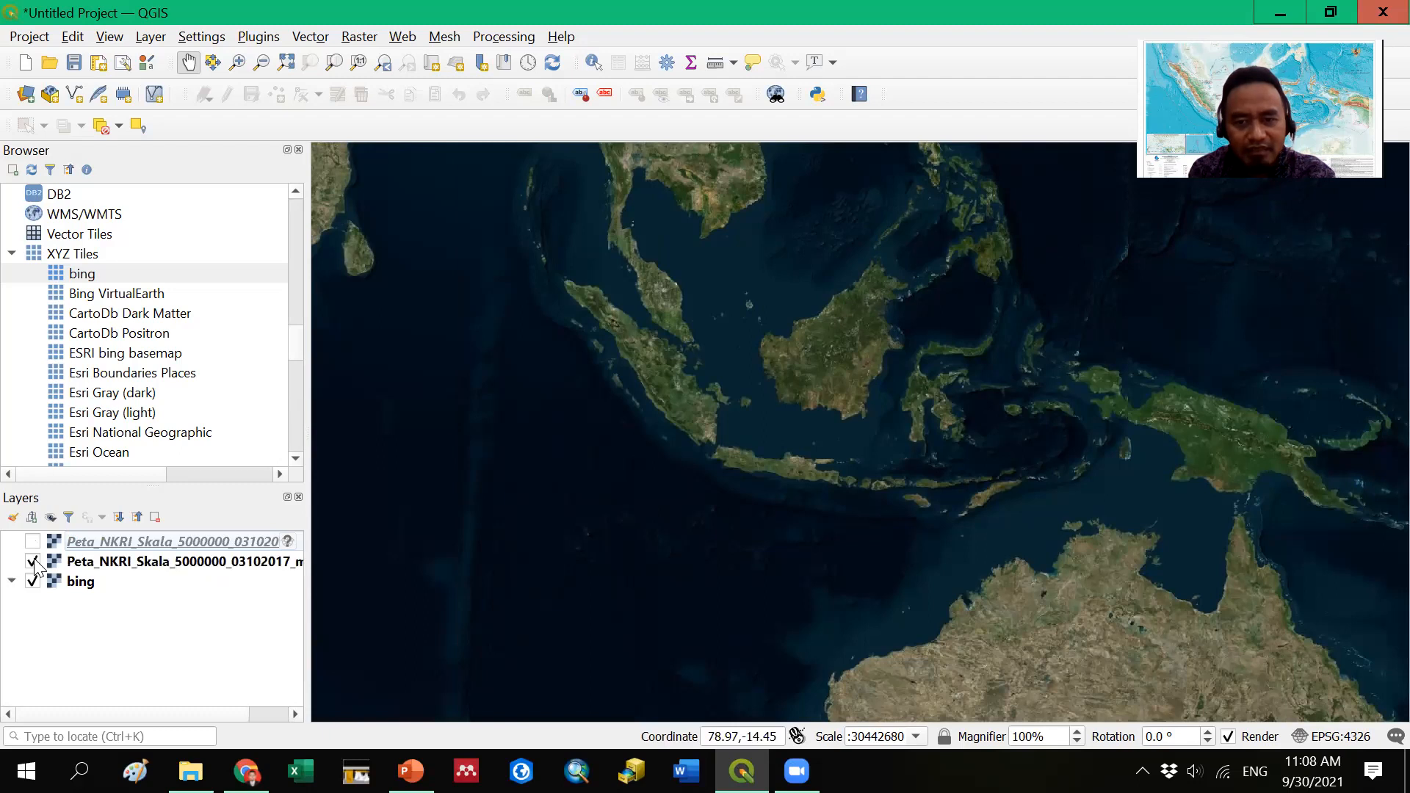
left_click(32, 562)
left_click(32, 562)
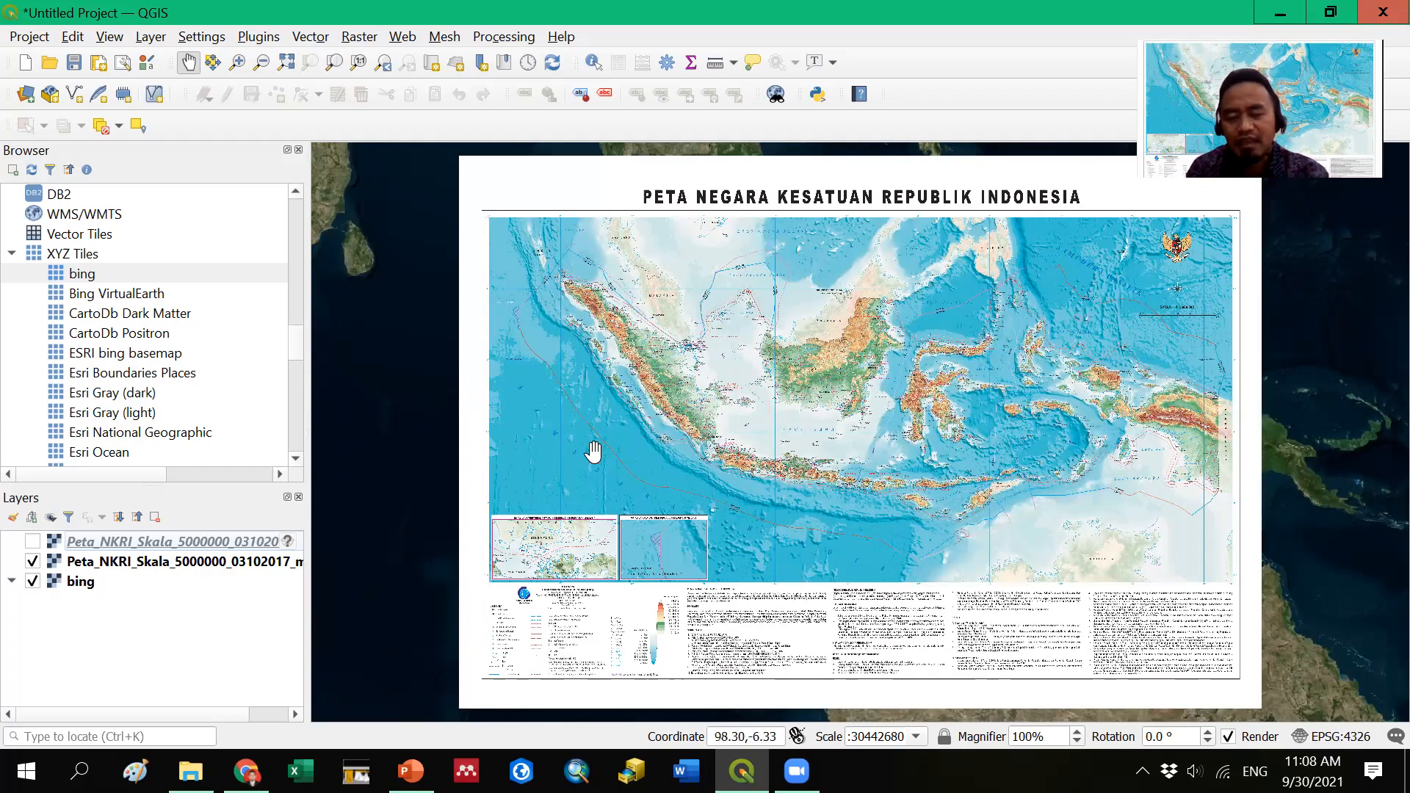
- Show the original JPG layer and hide both the modified TIF and the bing basemap
left_click(33, 541)
left_click(32, 561)
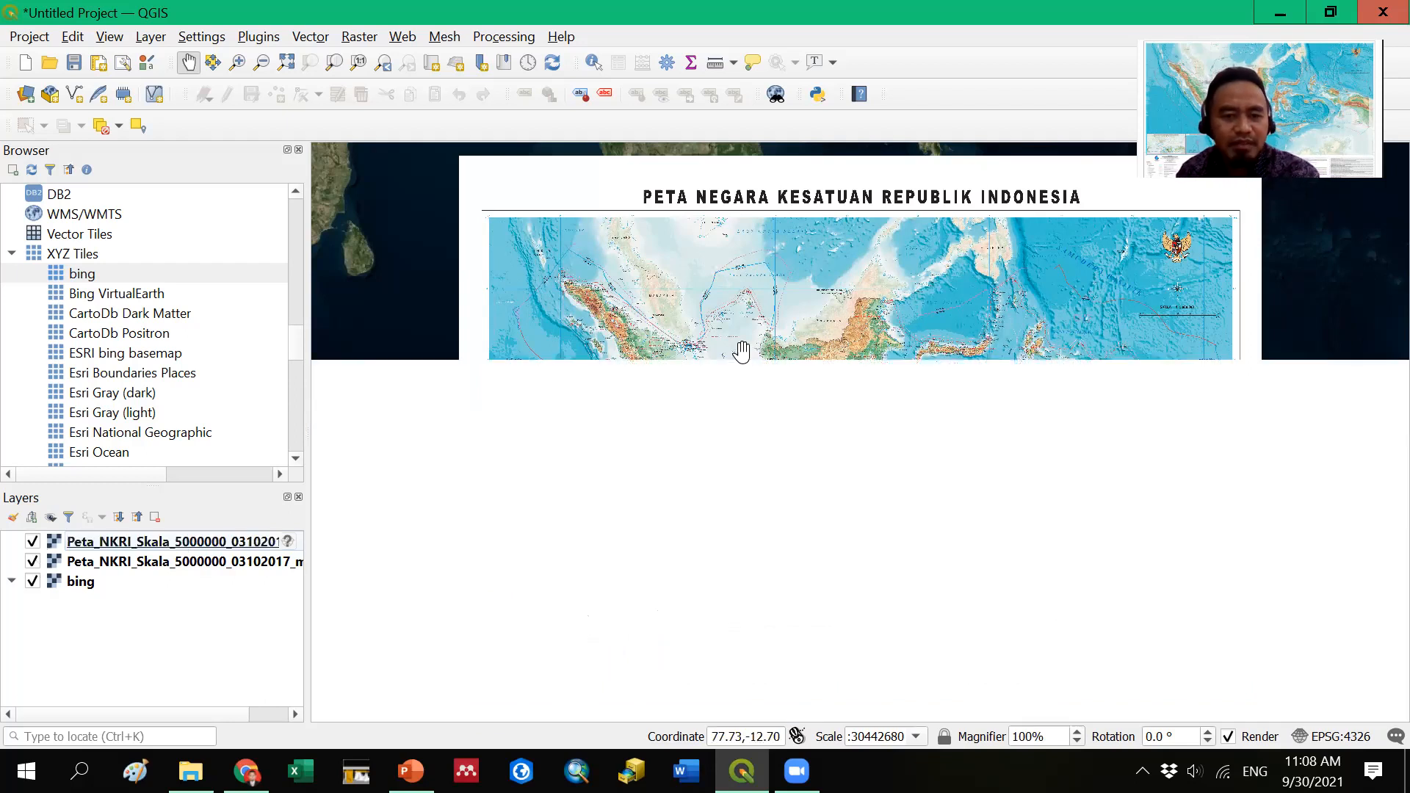
left_click(33, 582)
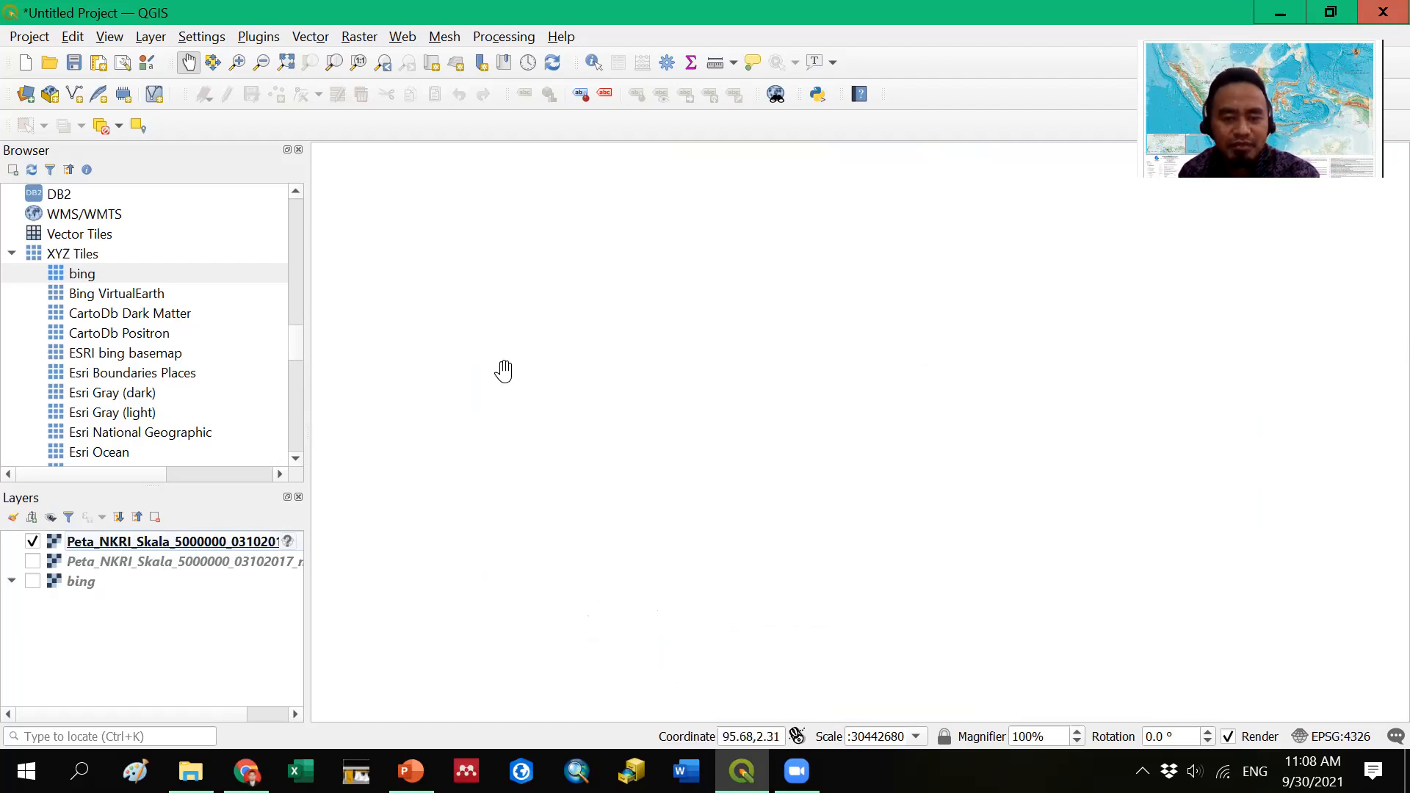
- Toggle the Peta_NKRI layers to compare them, and show the georeferenced map together with the bing basemap
left_click(33, 542)
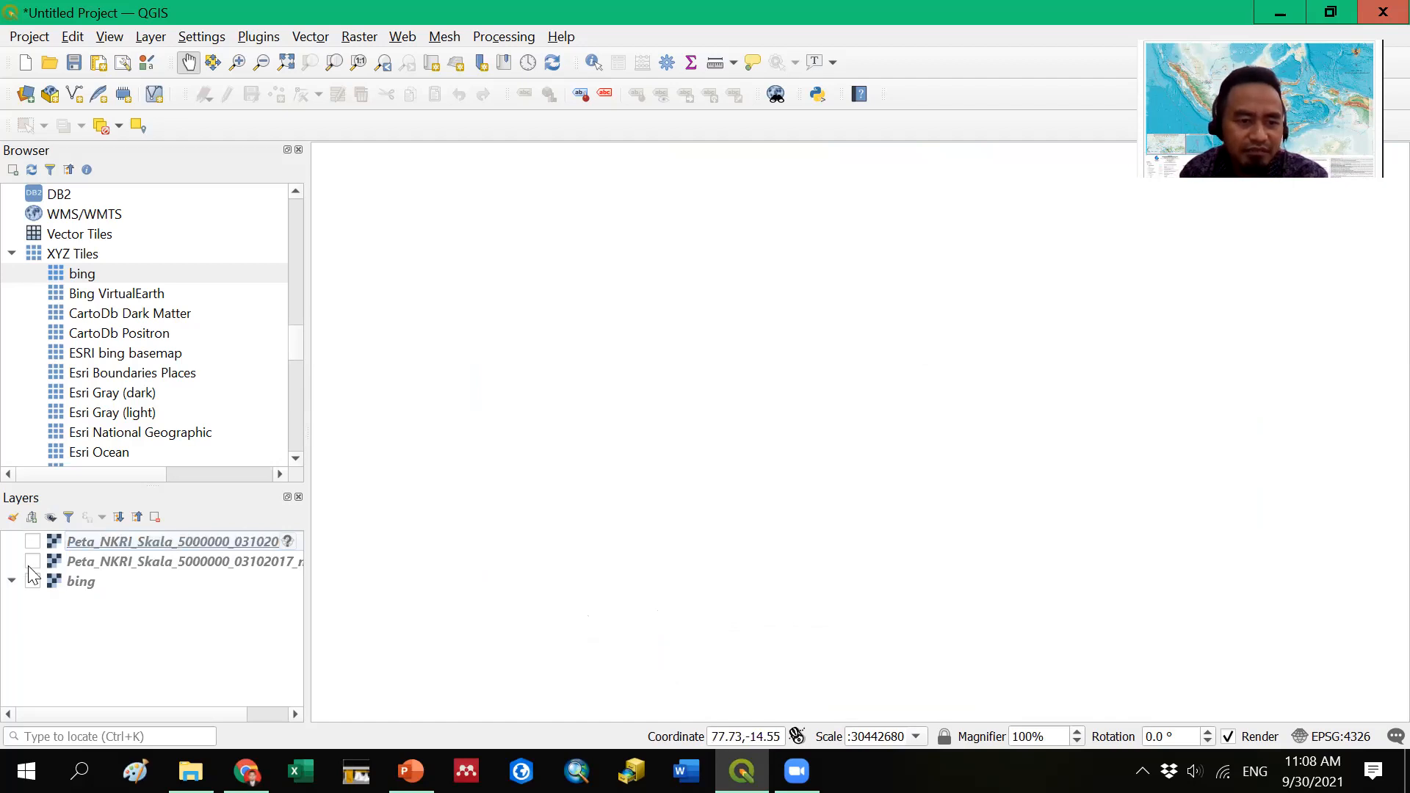
left_click(32, 562)
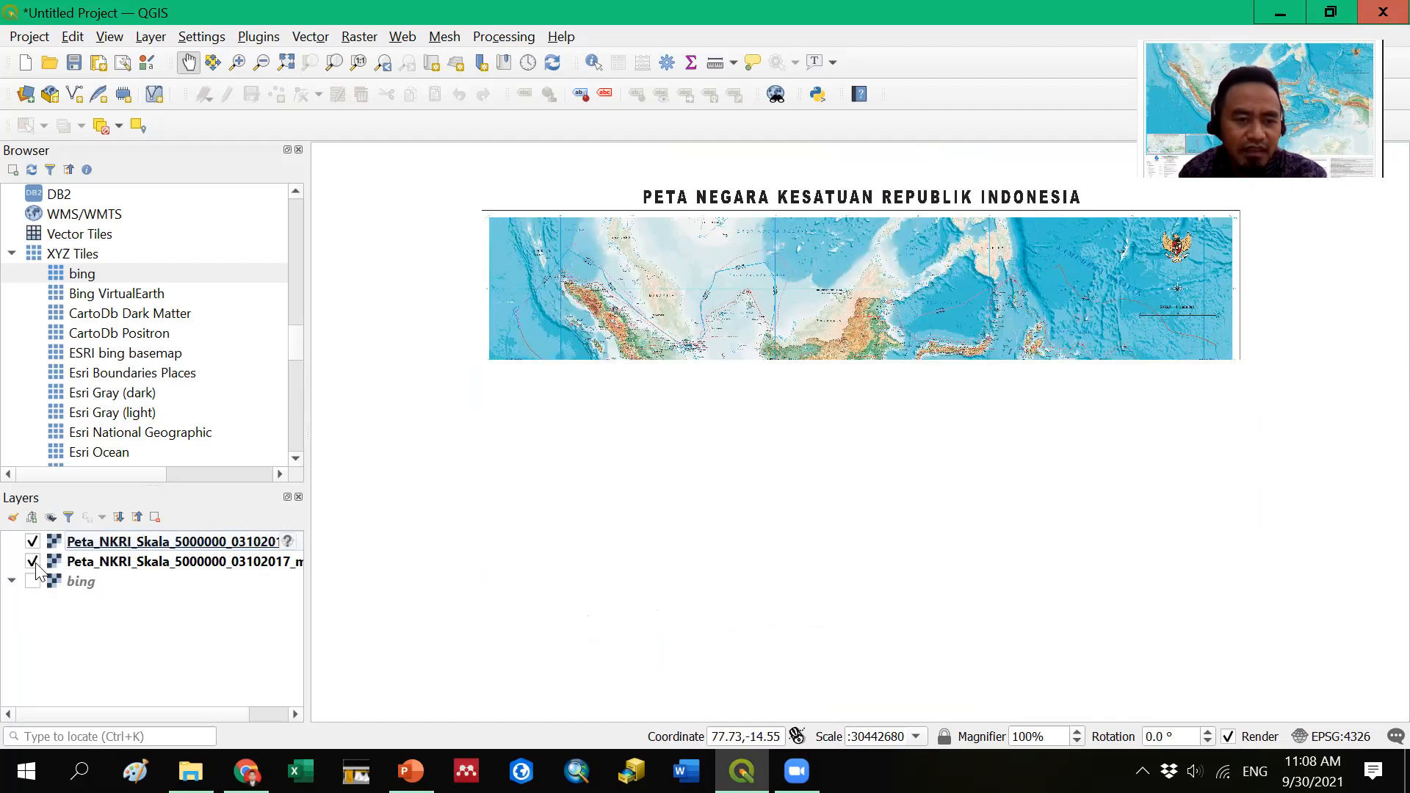
left_click(32, 562)
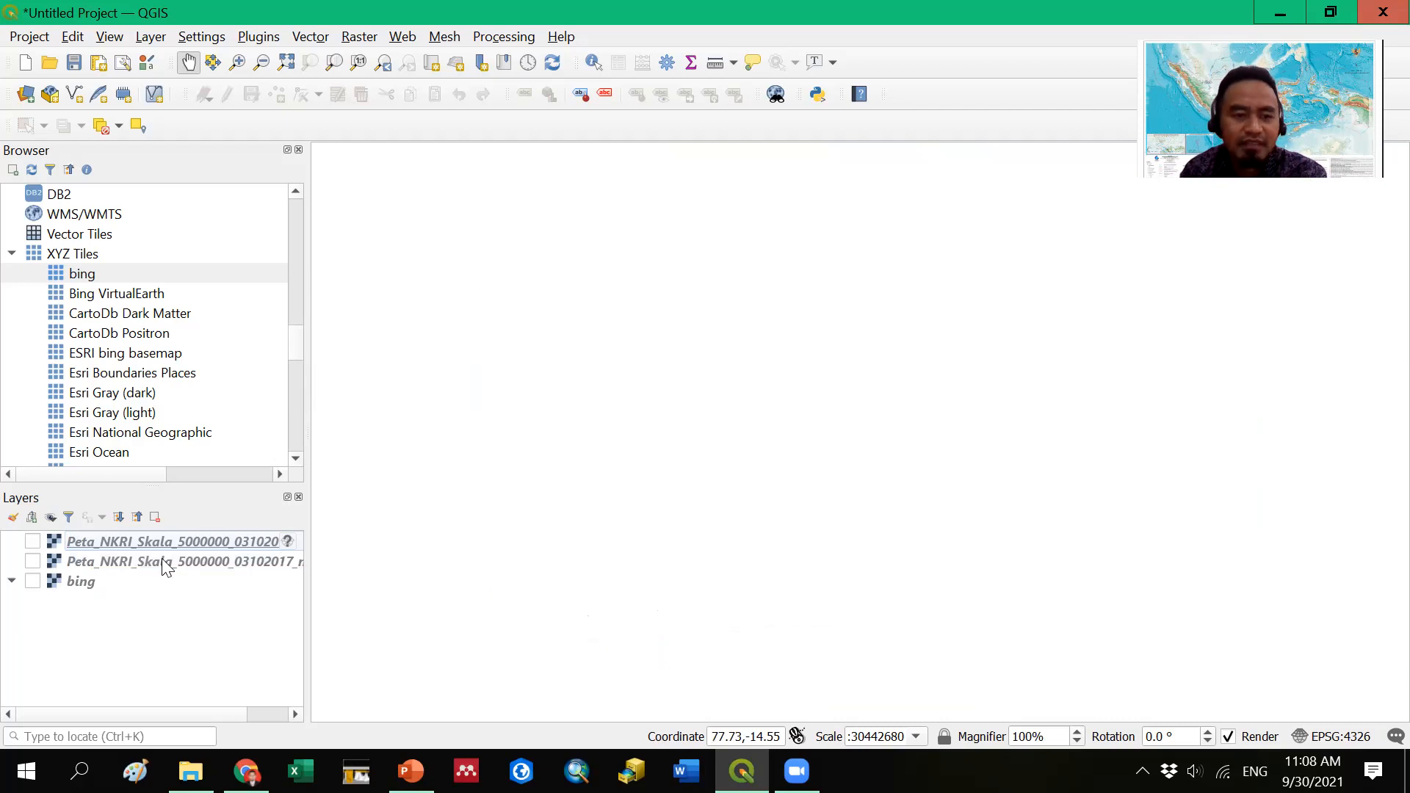
left_click(32, 542)
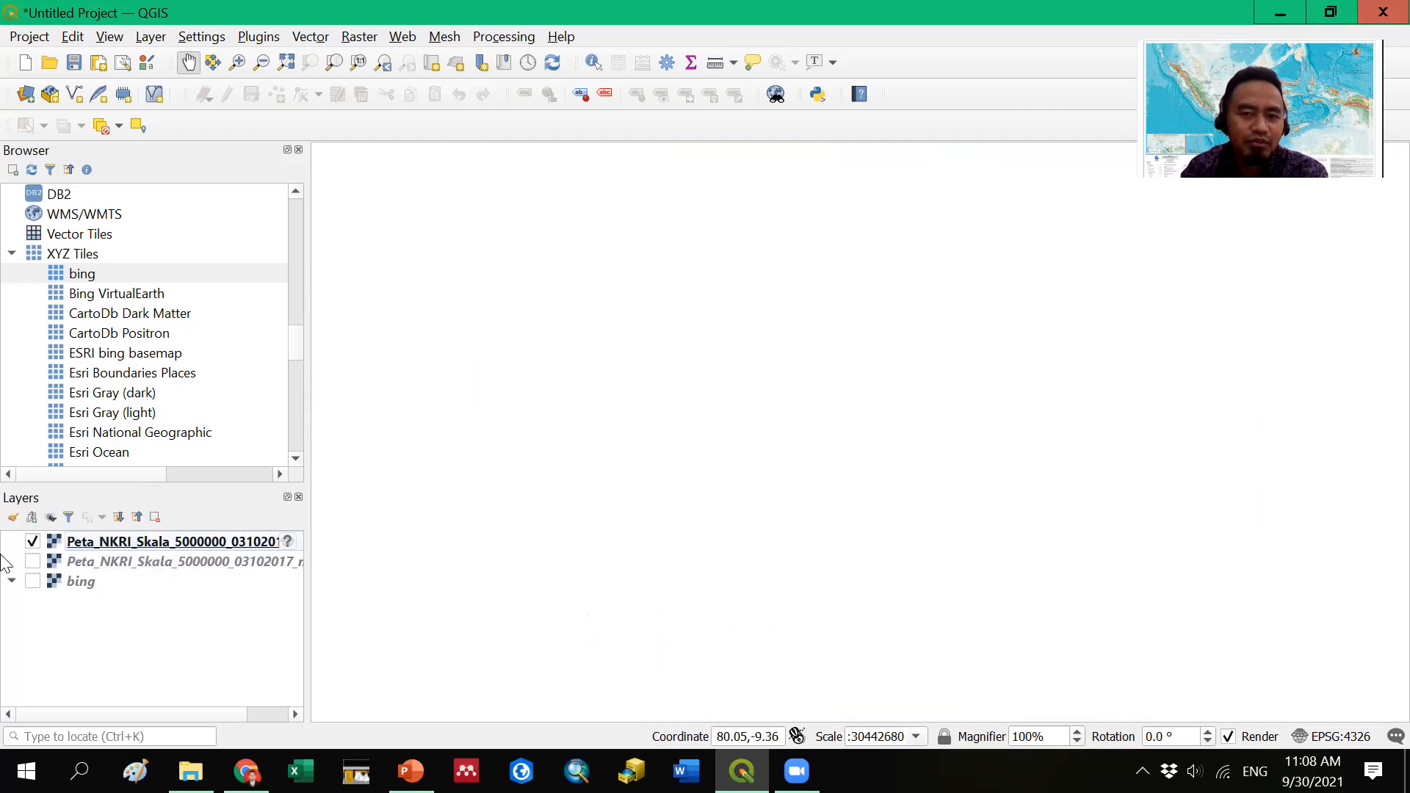
left_click(33, 561)
left_click(33, 582)
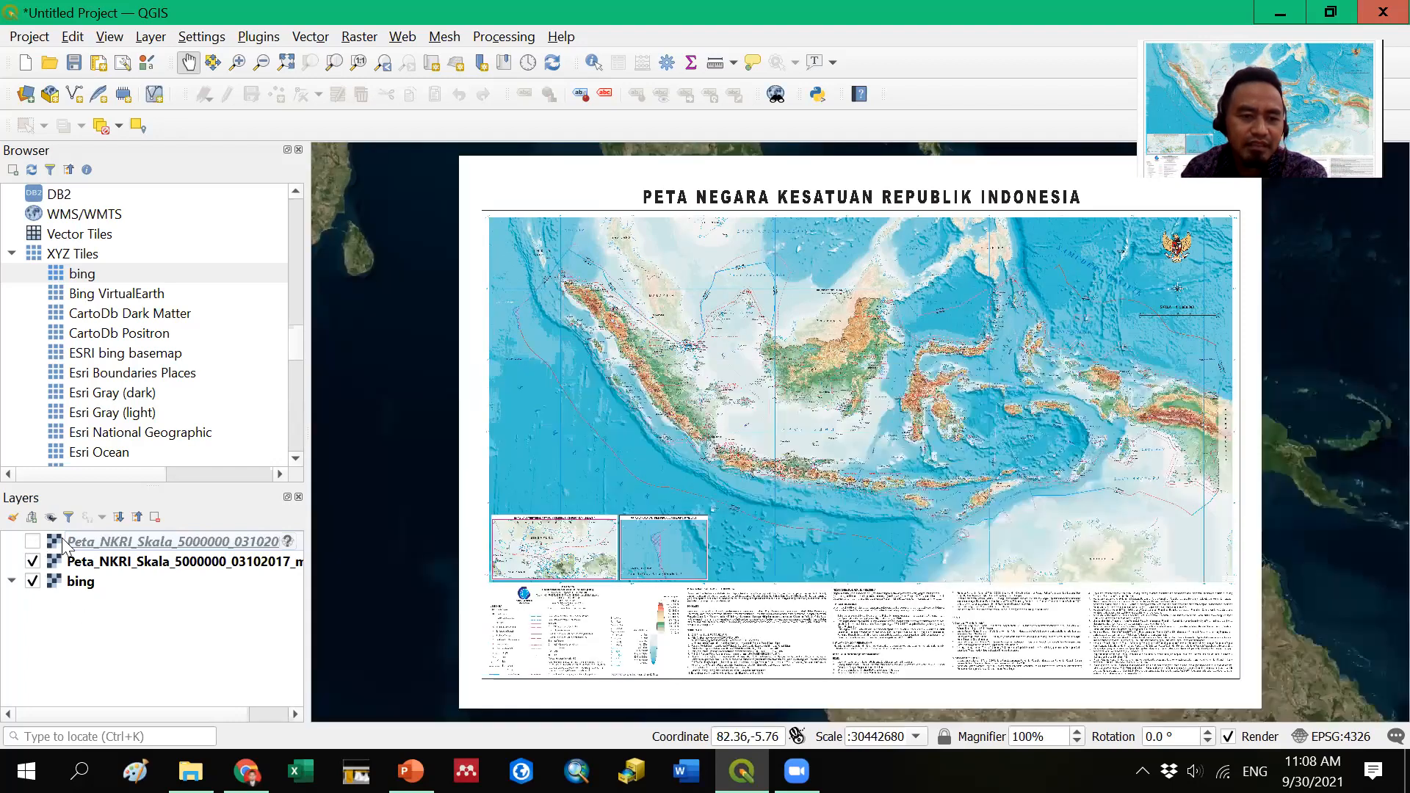
- Remove the Peta_NKRI_Skala_5000000 raster layer that has no coordinate reference system from the project
left_click(39, 545)
right_click(64, 541)
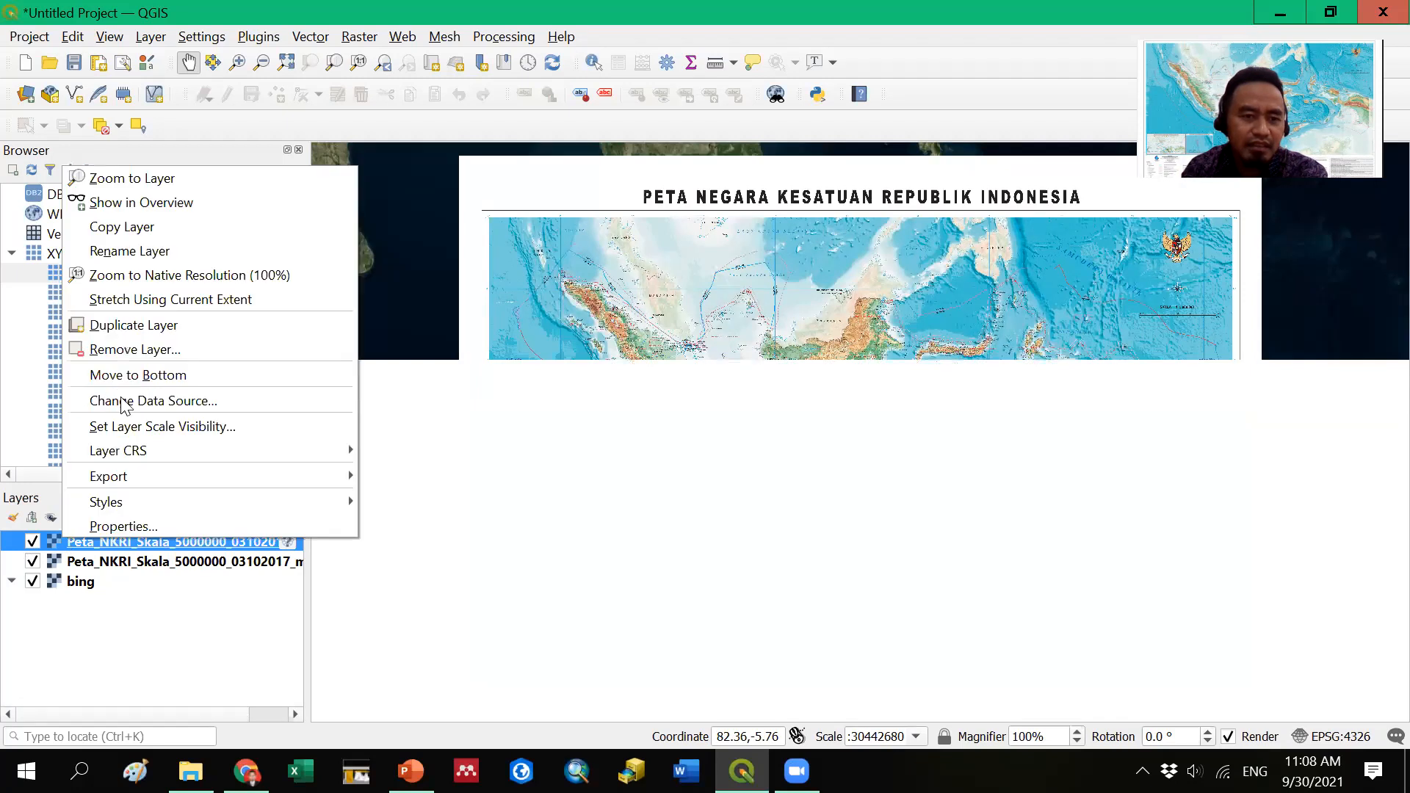
left_click(127, 351)
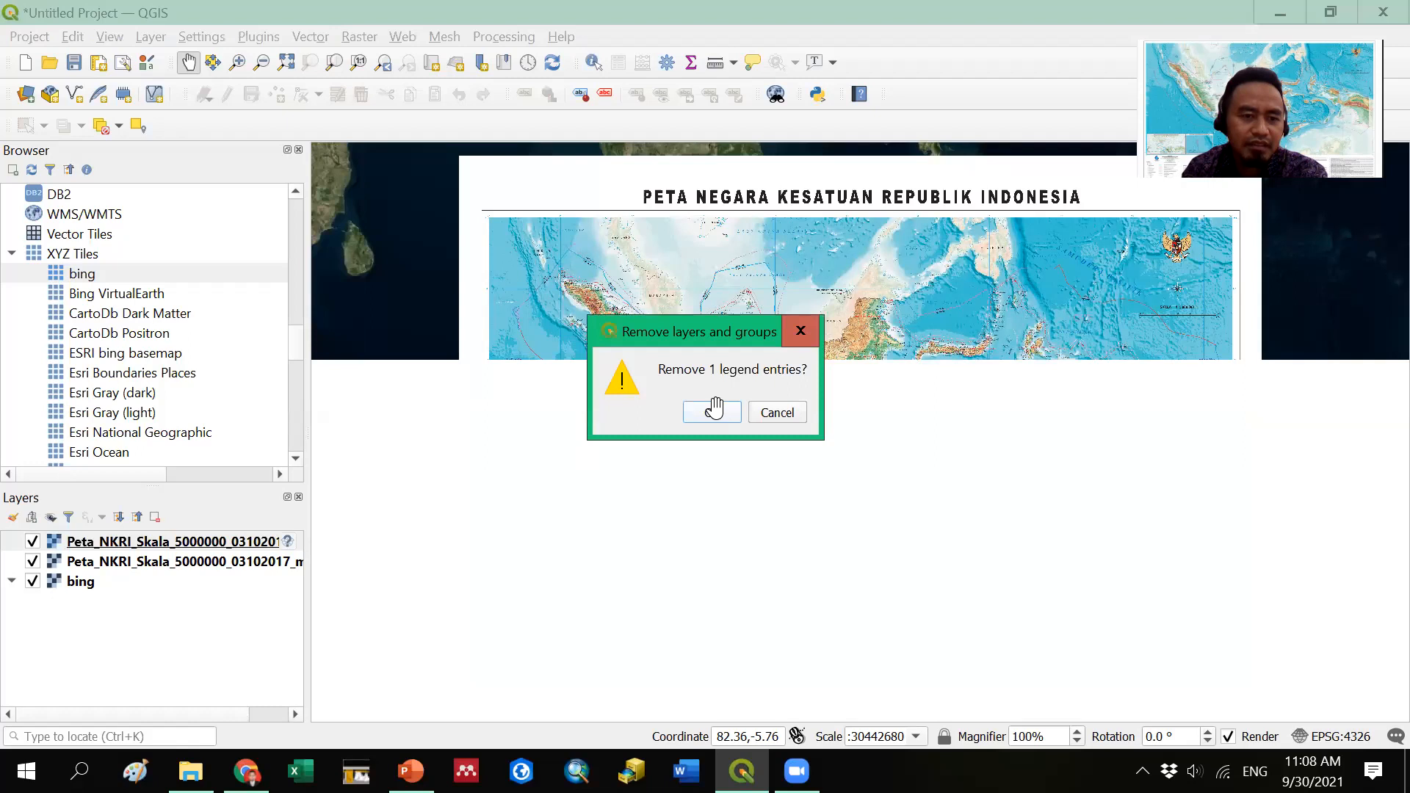
left_click(713, 413)
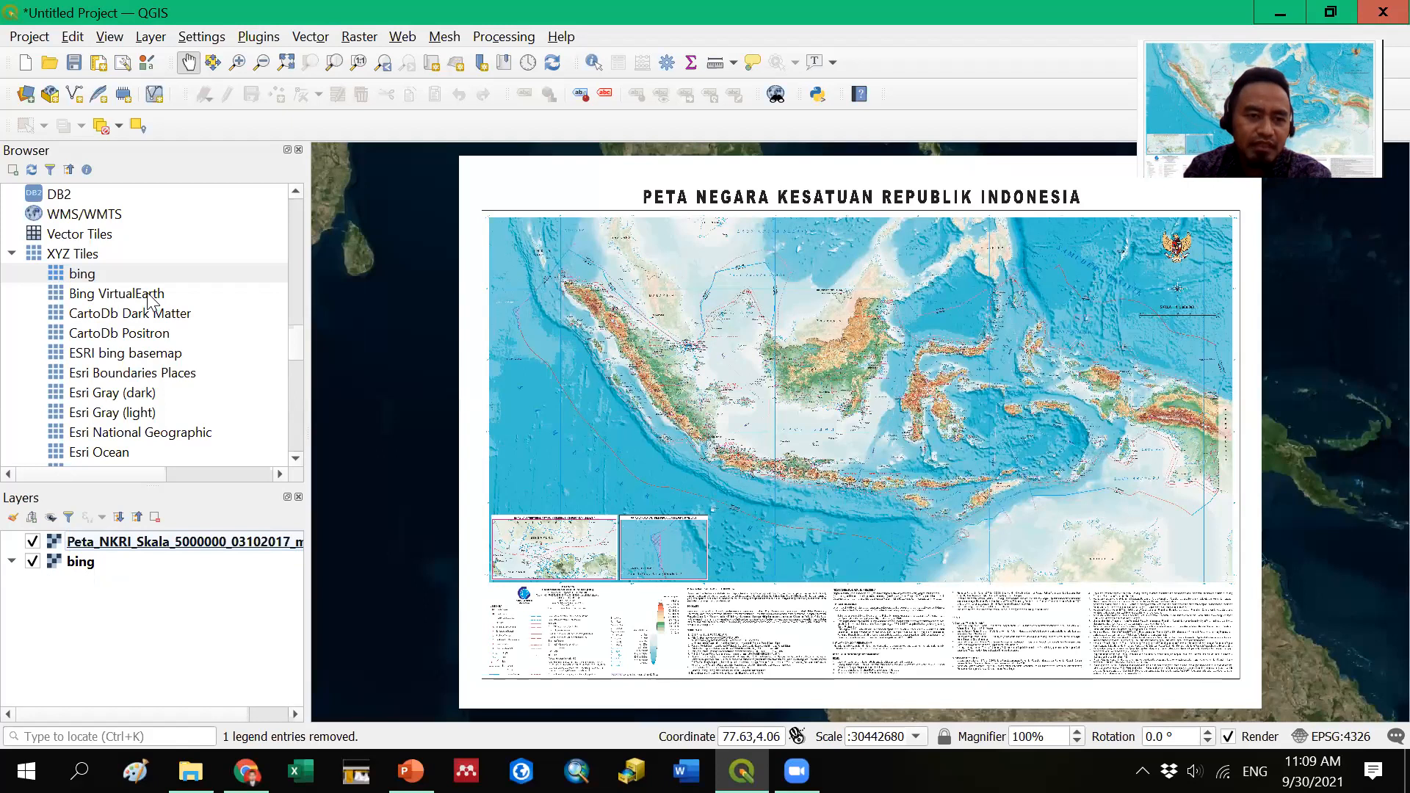
left_click(101, 252)
right_click(101, 252)
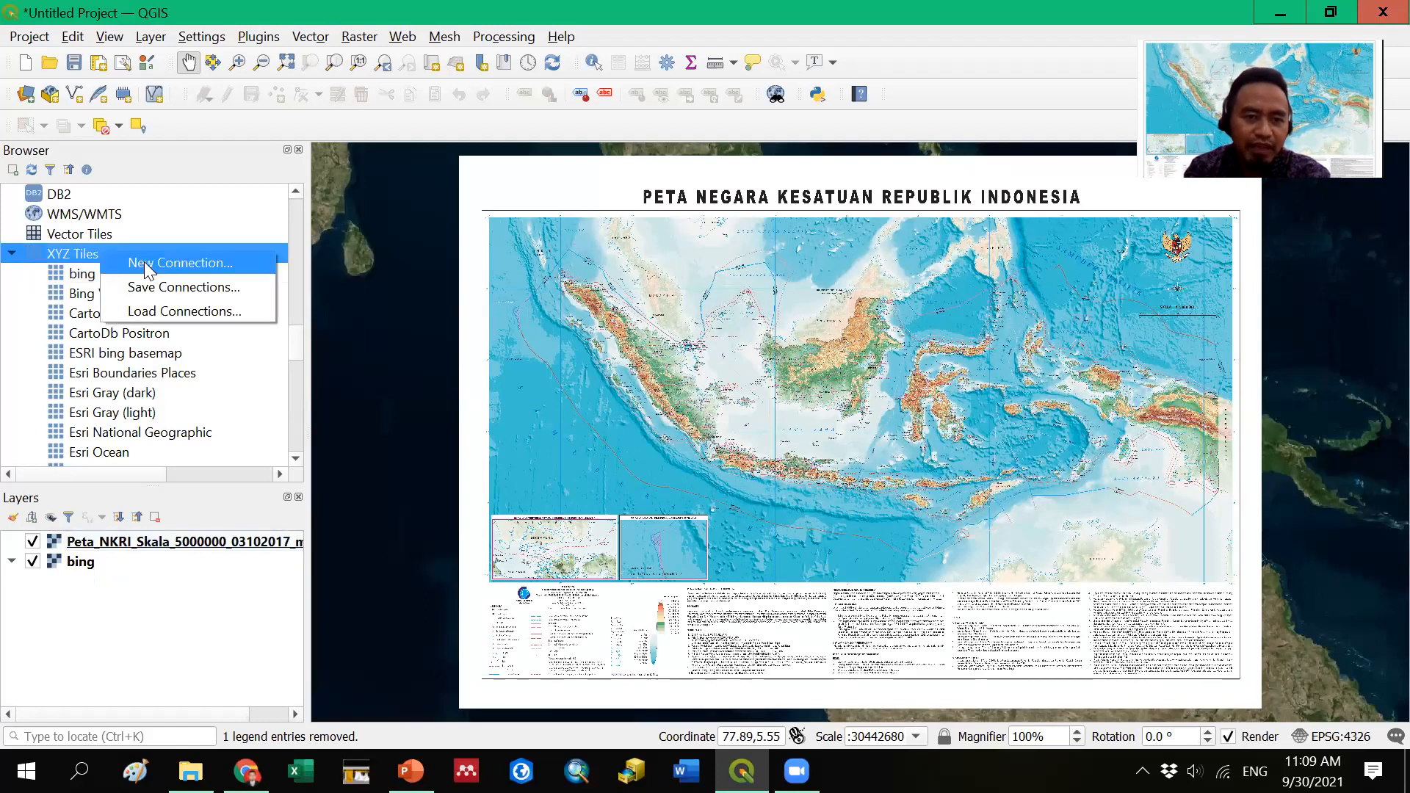
left_click(146, 265)
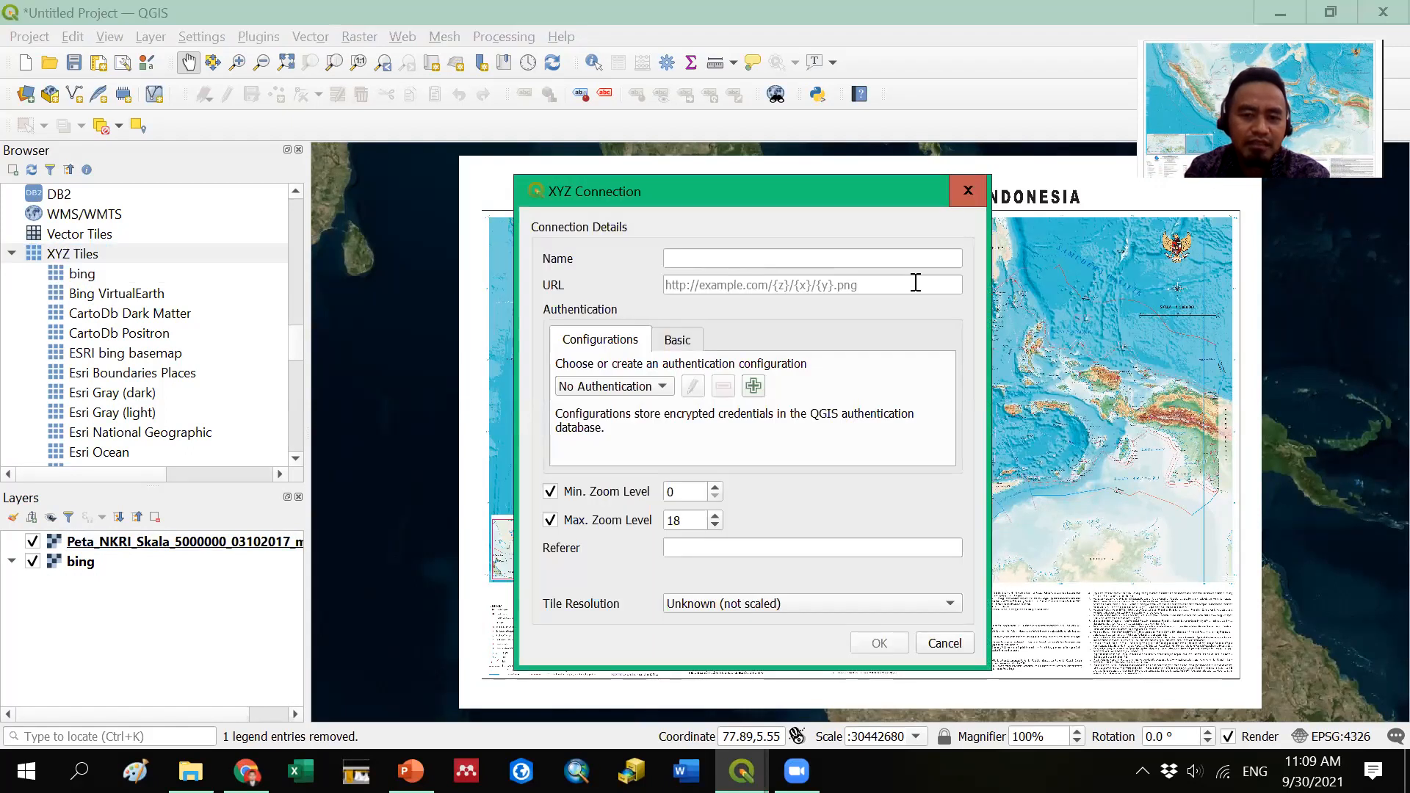
left_click(812, 260)
type("Bing")
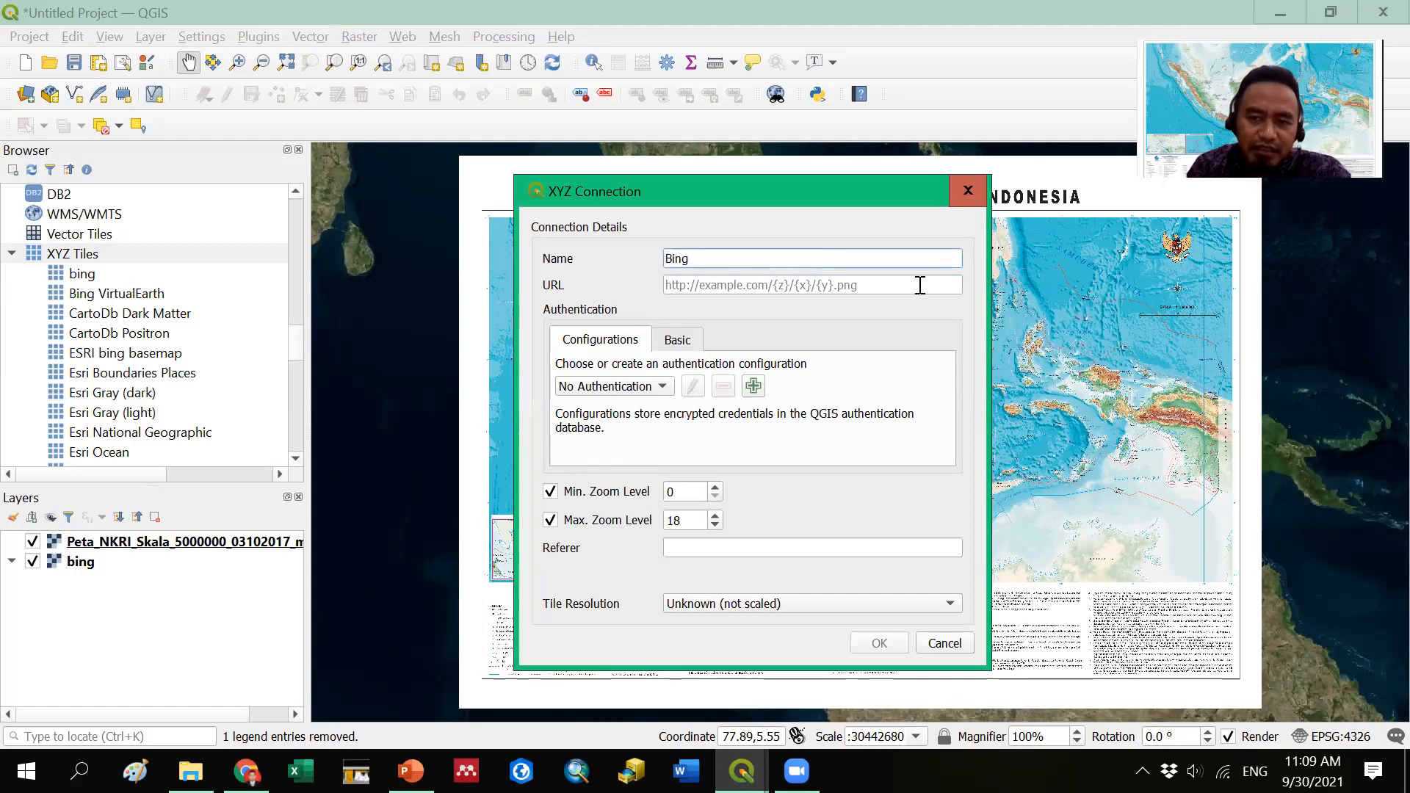
left_click(848, 287)
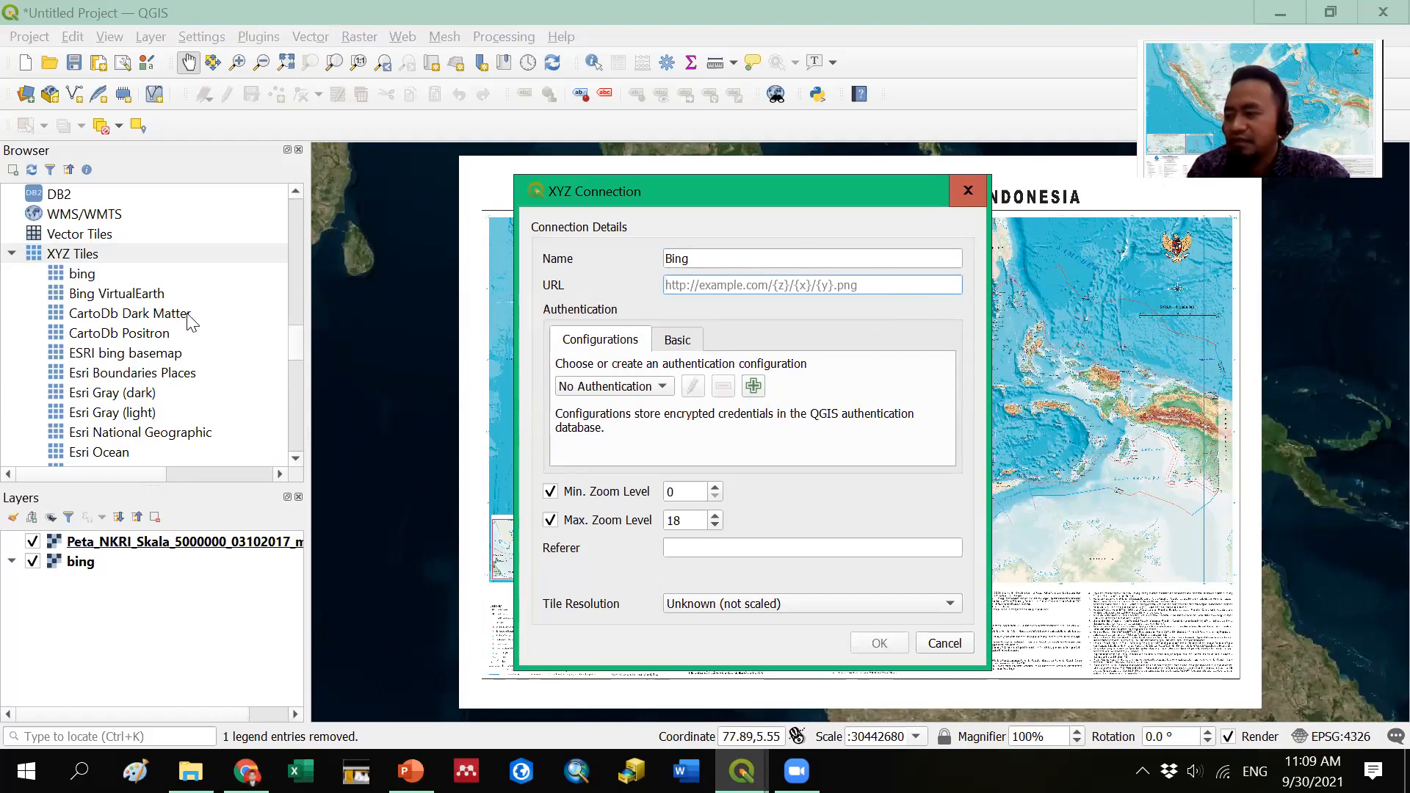
left_click(968, 190)
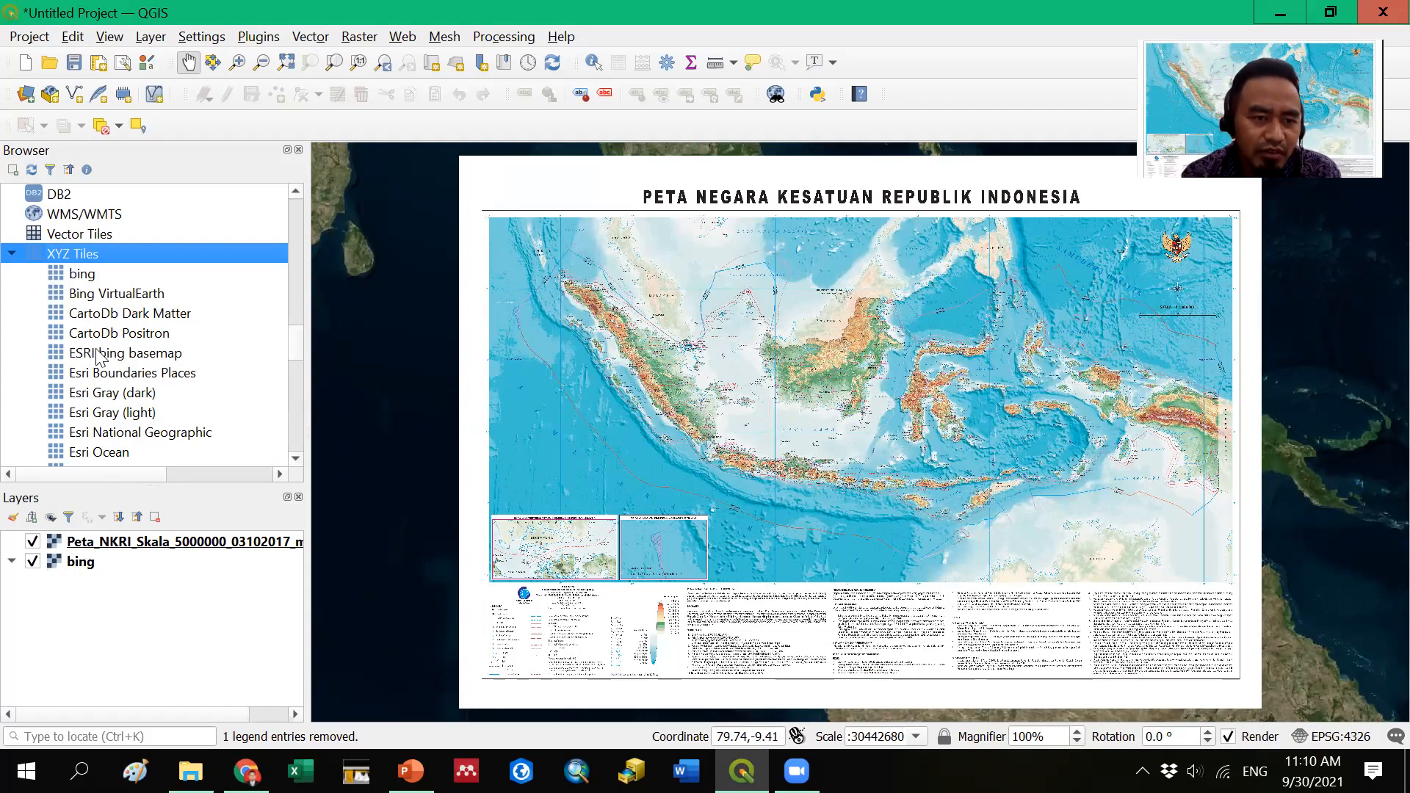
- Hide the bing basemap and add the google maps XYZ tiles beneath the Peta_NKRI map layer
scroll(101, 345, "down", 1)
scroll(110, 378, "down", 3)
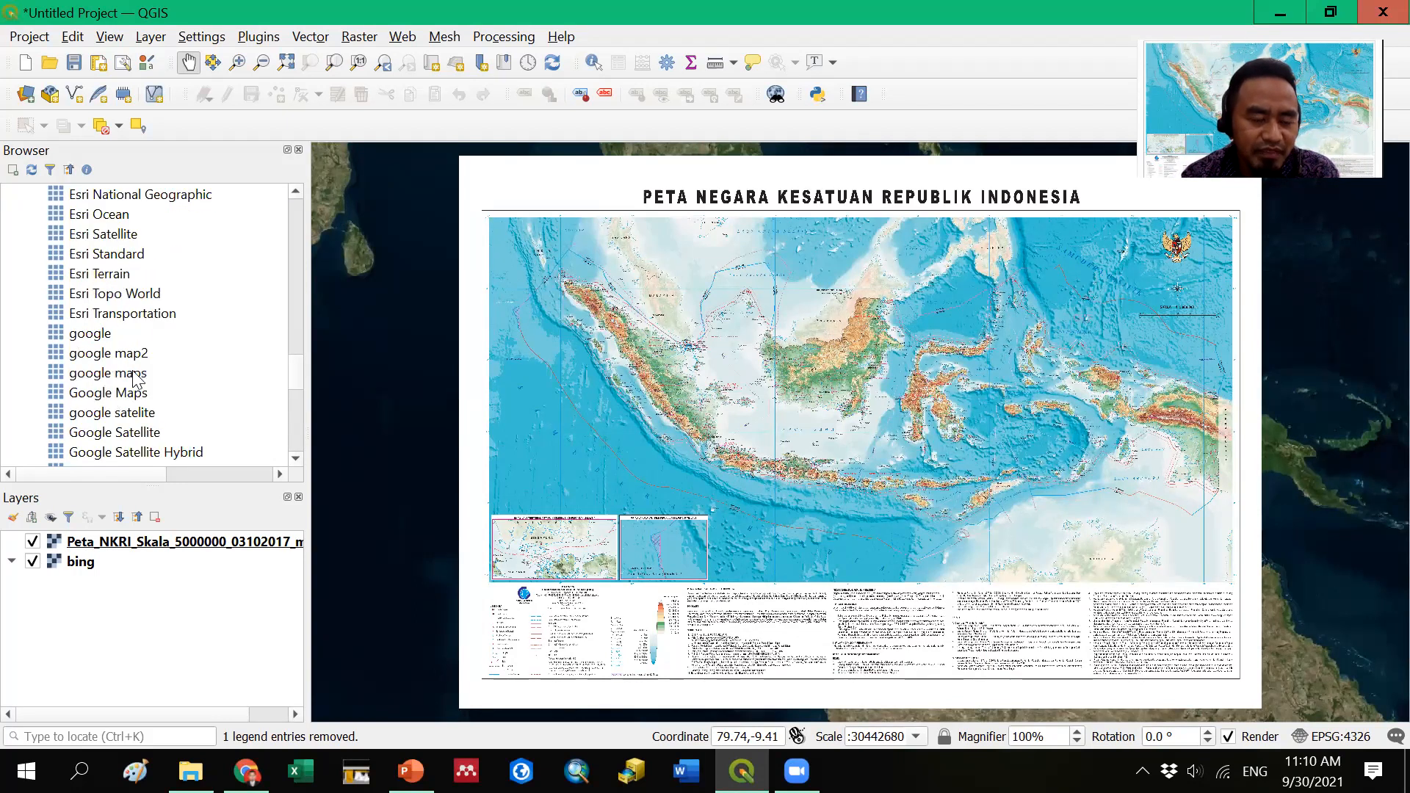
left_click(135, 379)
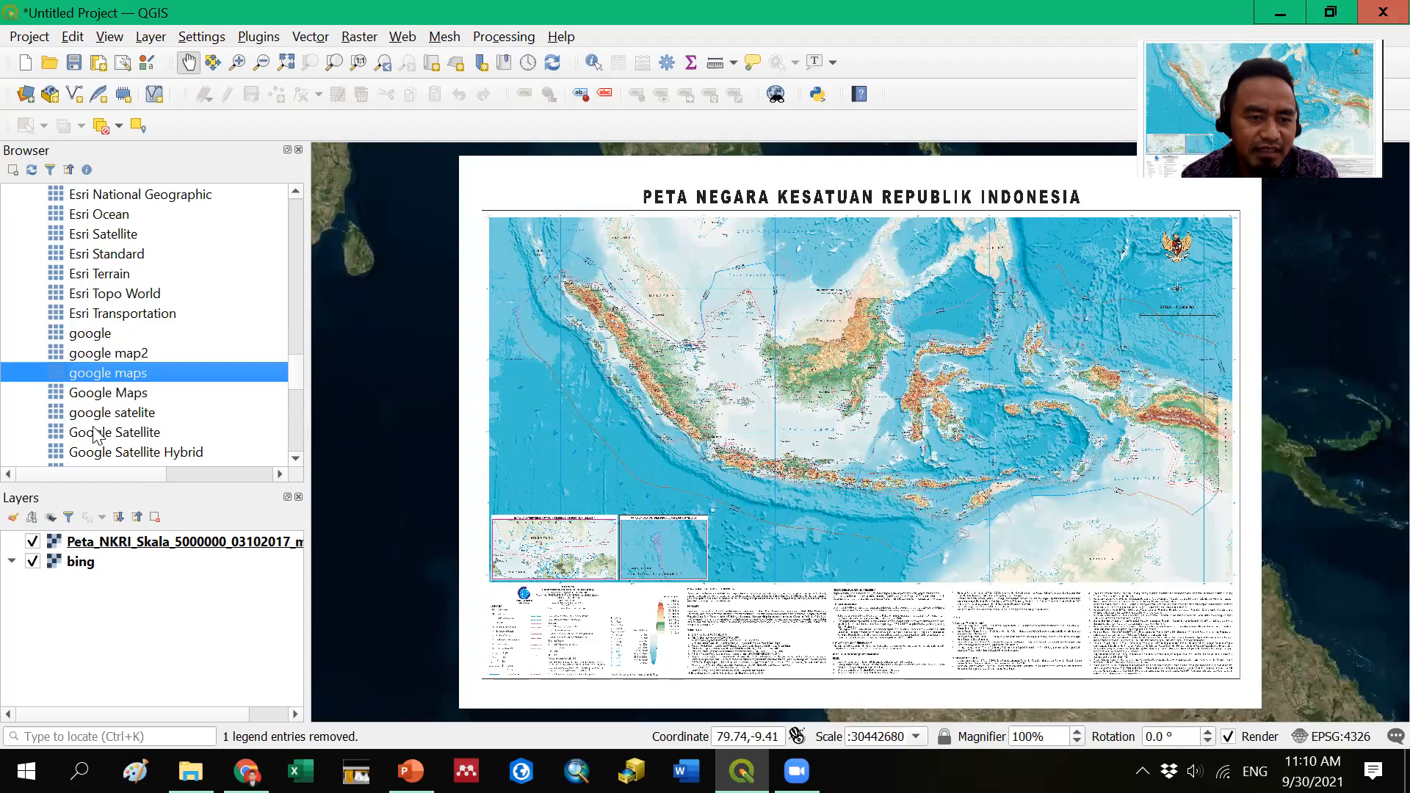
left_click(33, 562)
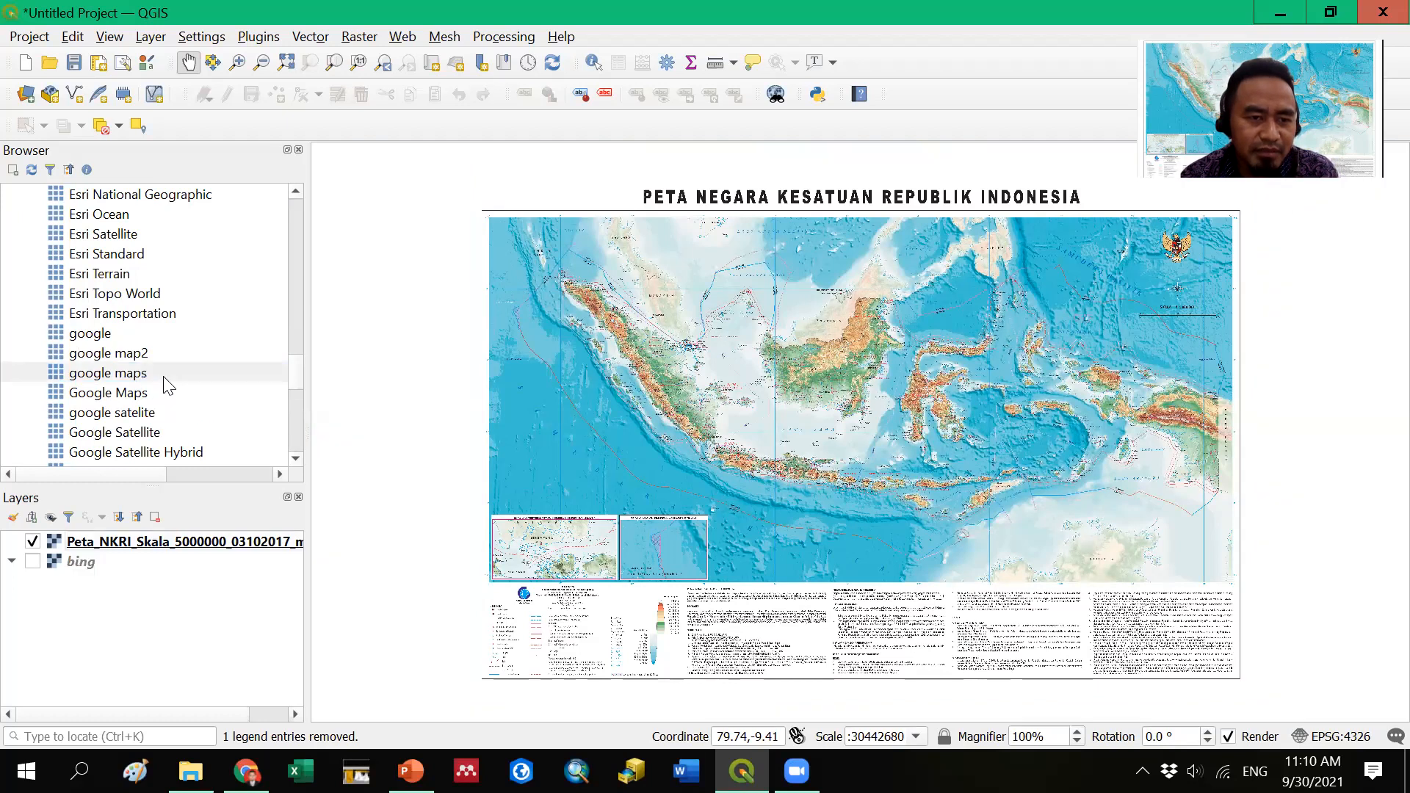
double_click(163, 378)
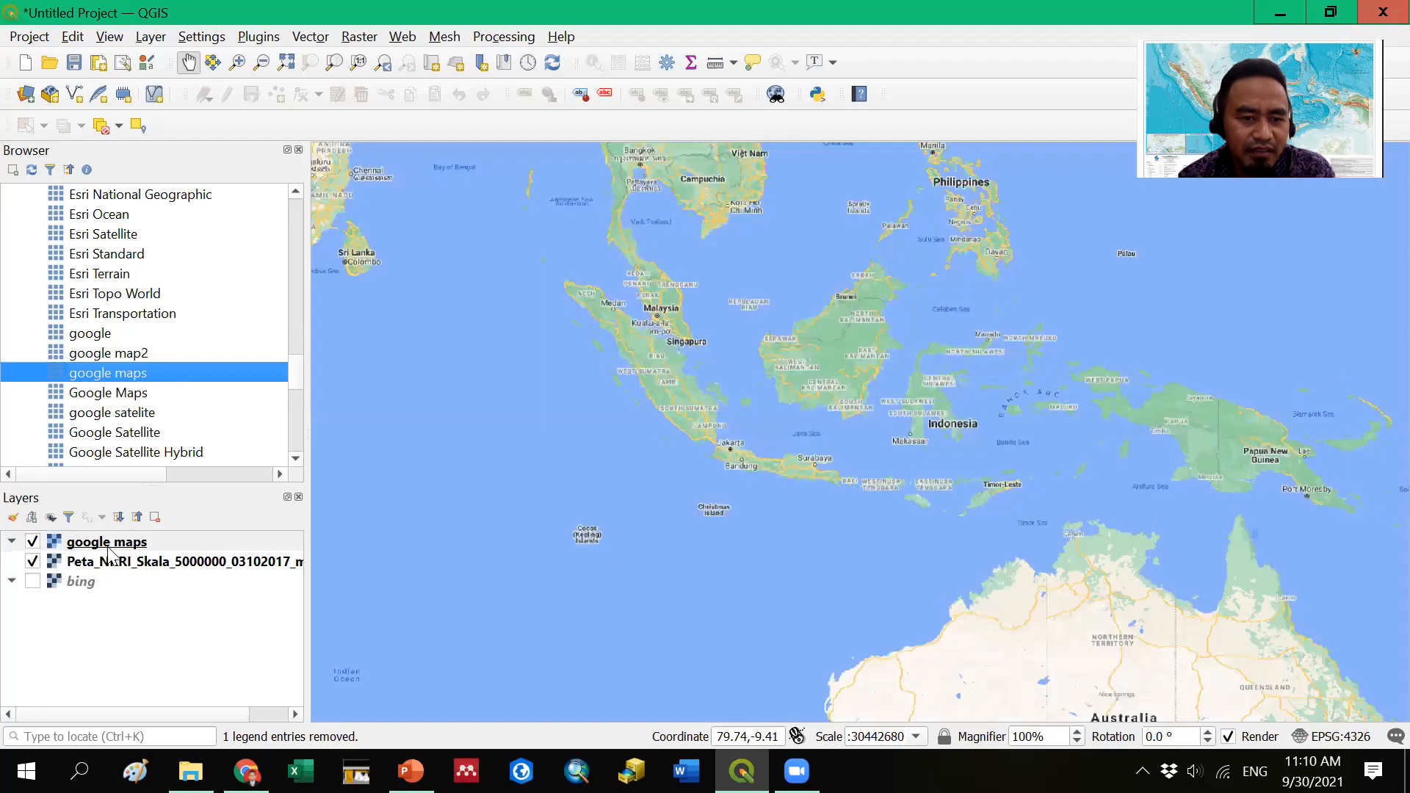
left_click_drag(114, 546, 116, 567)
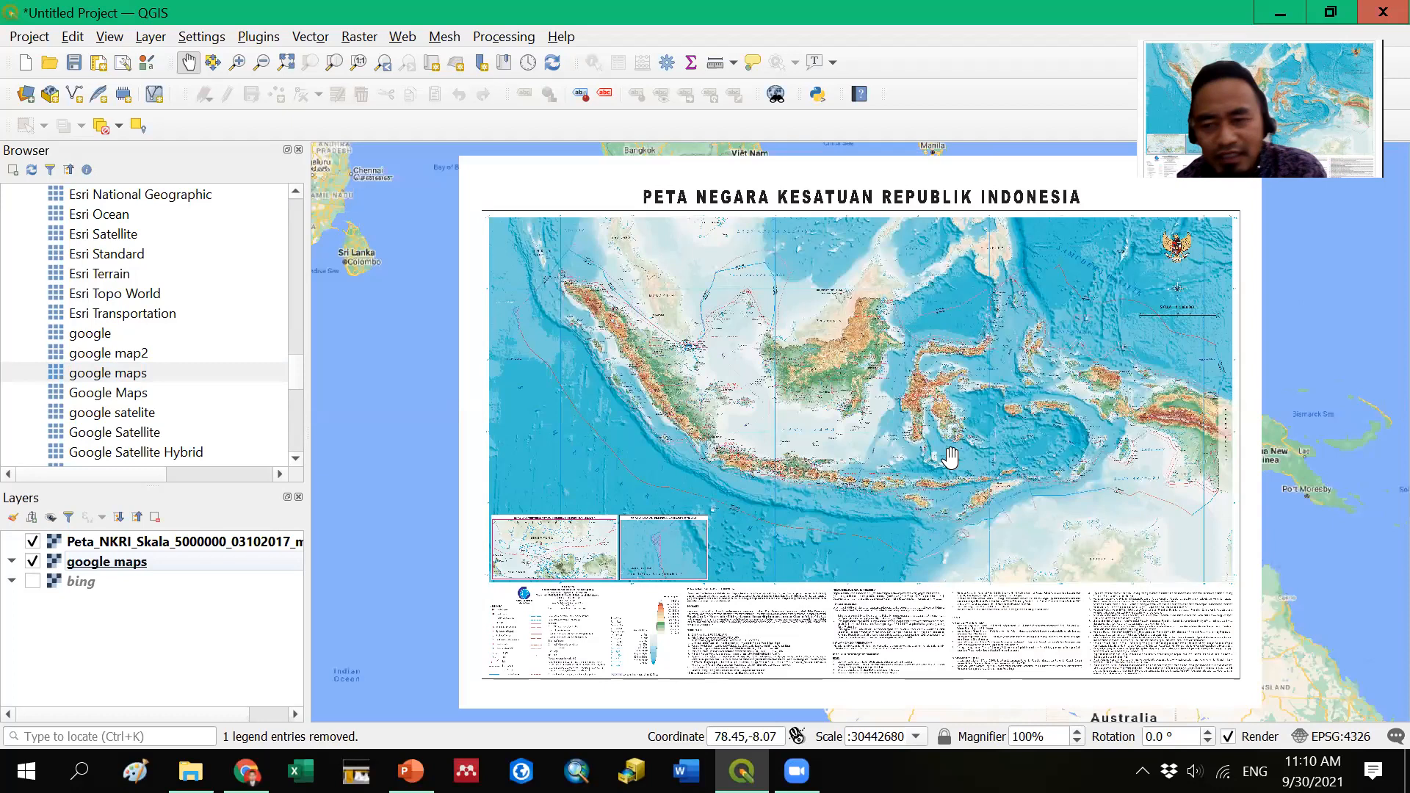
- Compare the Peta_NKRI map with the google maps basemap by toggling its visibility, and hide the google maps layer
left_click(32, 542)
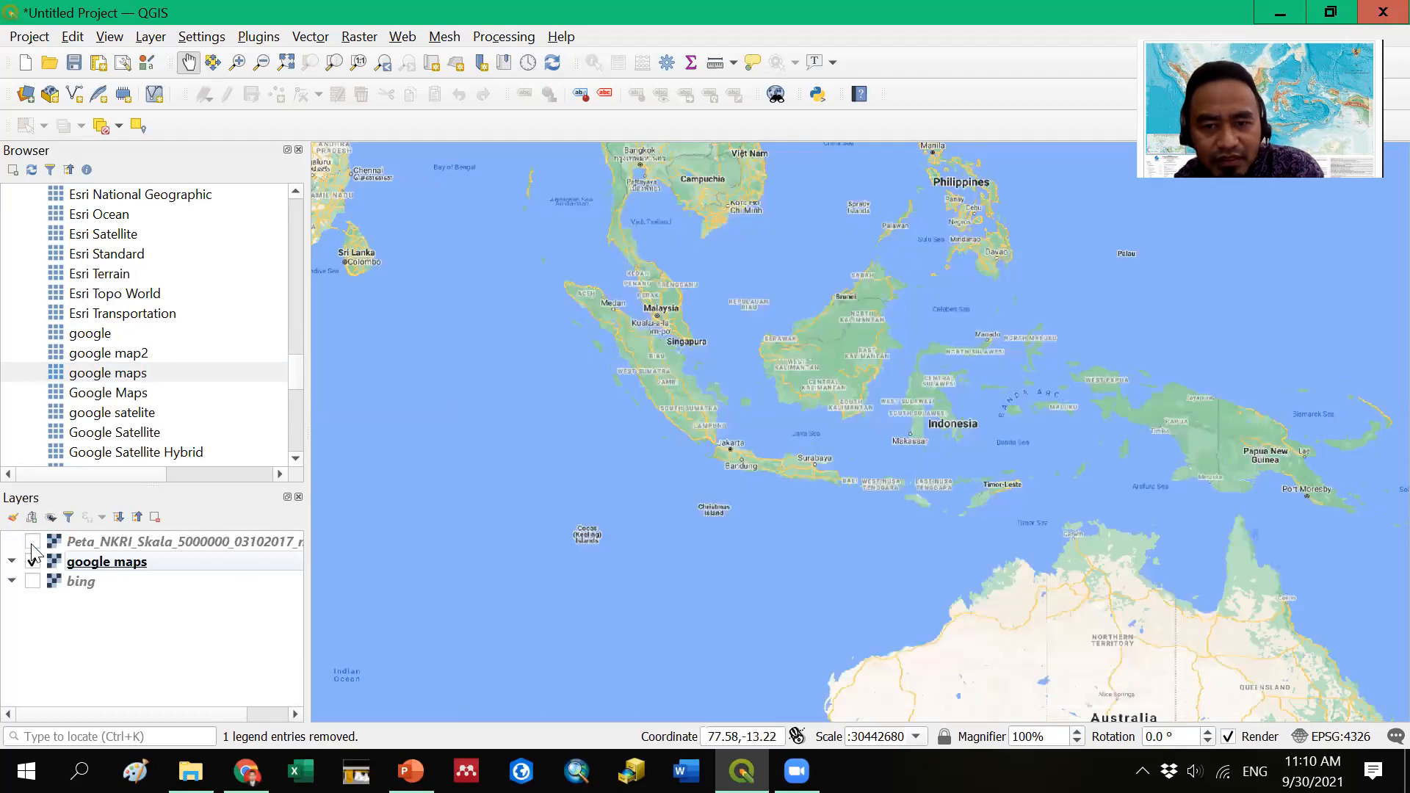
left_click(32, 542)
left_click(32, 543)
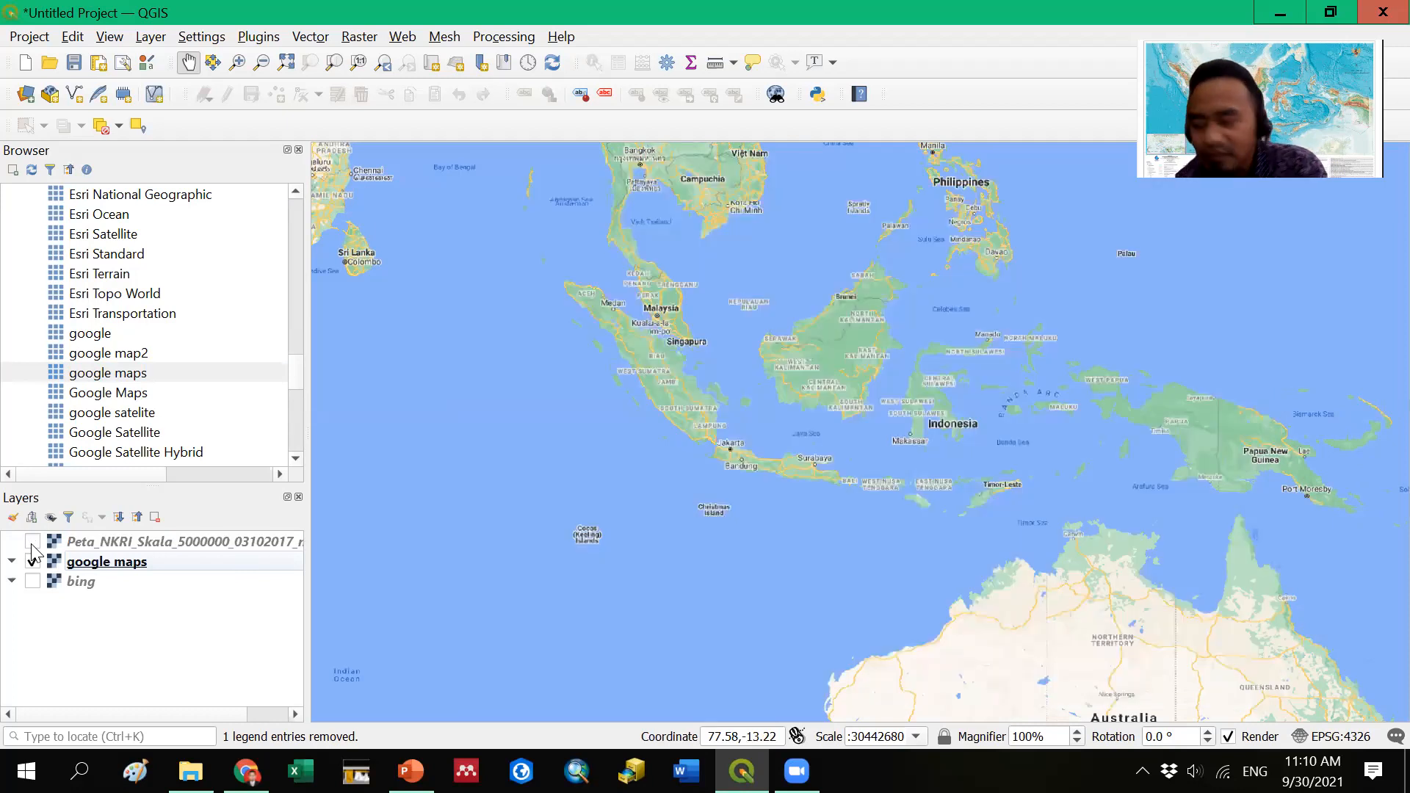
left_click(32, 542)
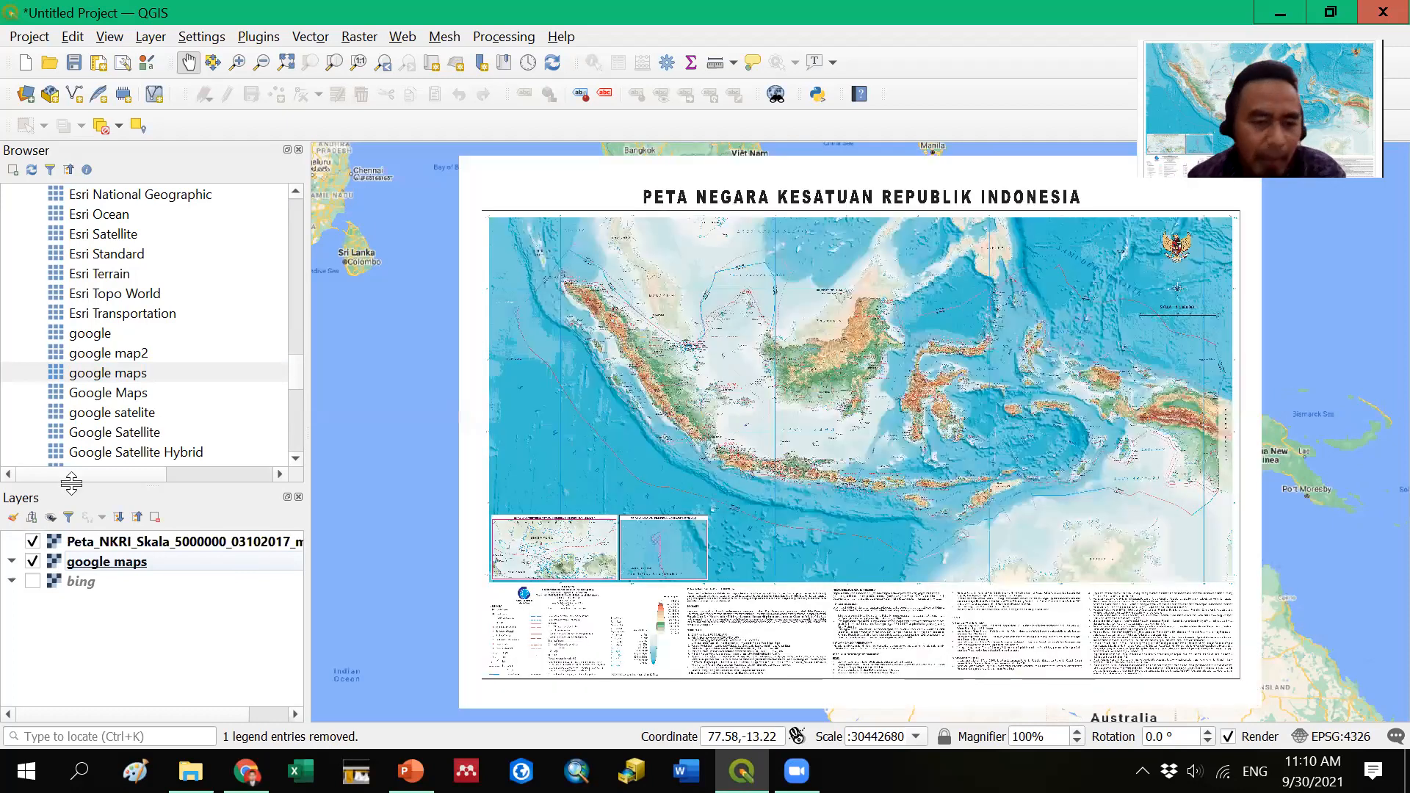
left_click(33, 562)
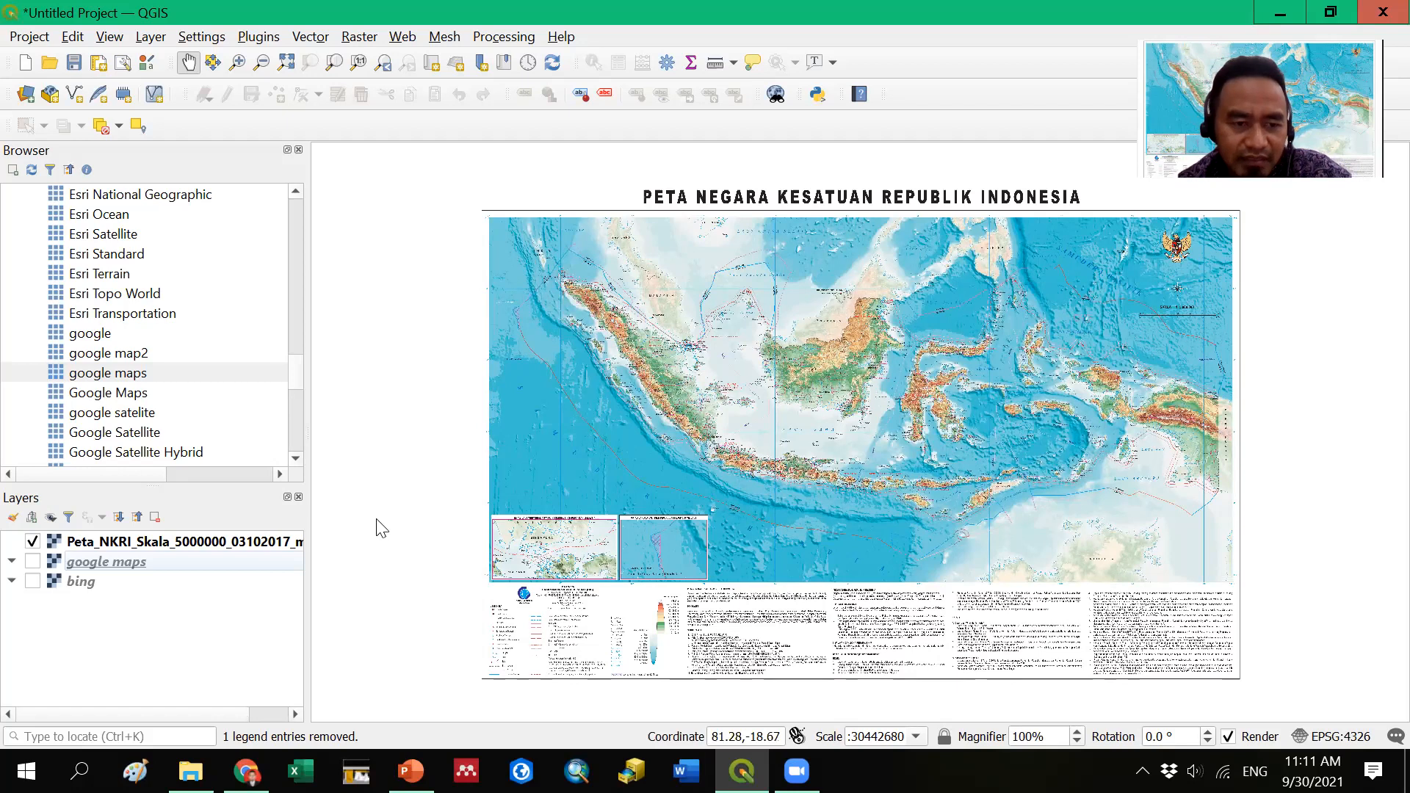
- Switch to the PowerPoint presentation, review the TUGAS assignment slide, and return to QGIS
key("alt+Tab")
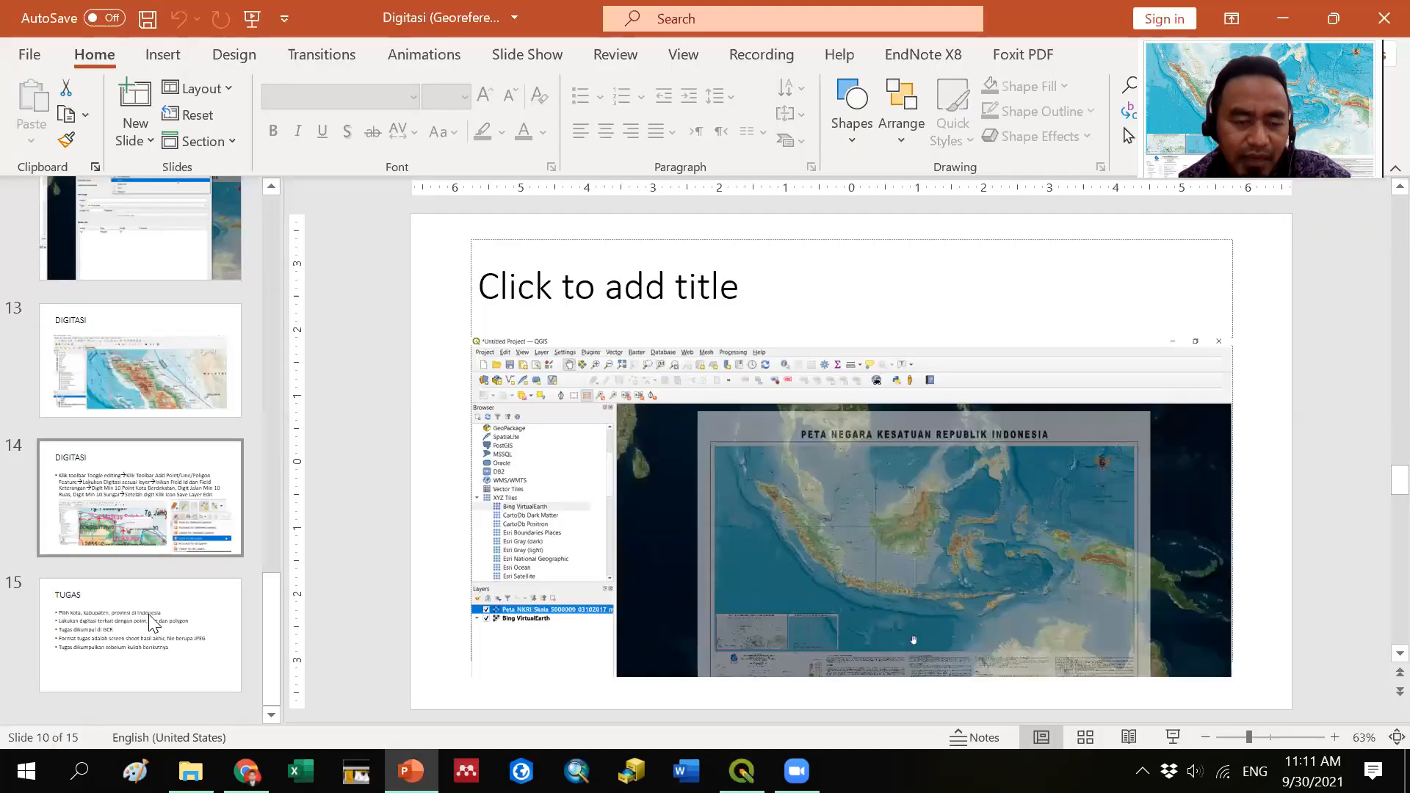
left_click(150, 617)
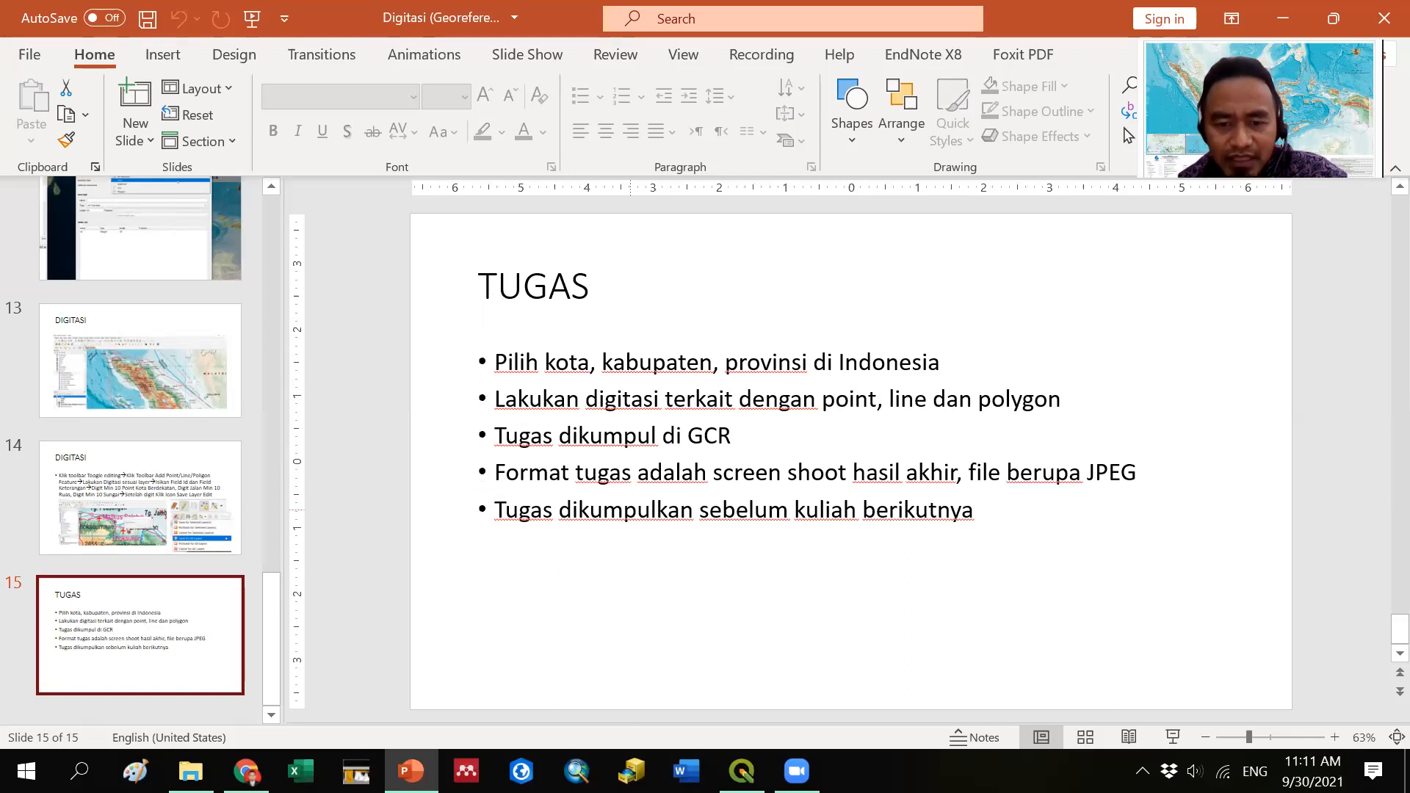
key("alt+Tab")
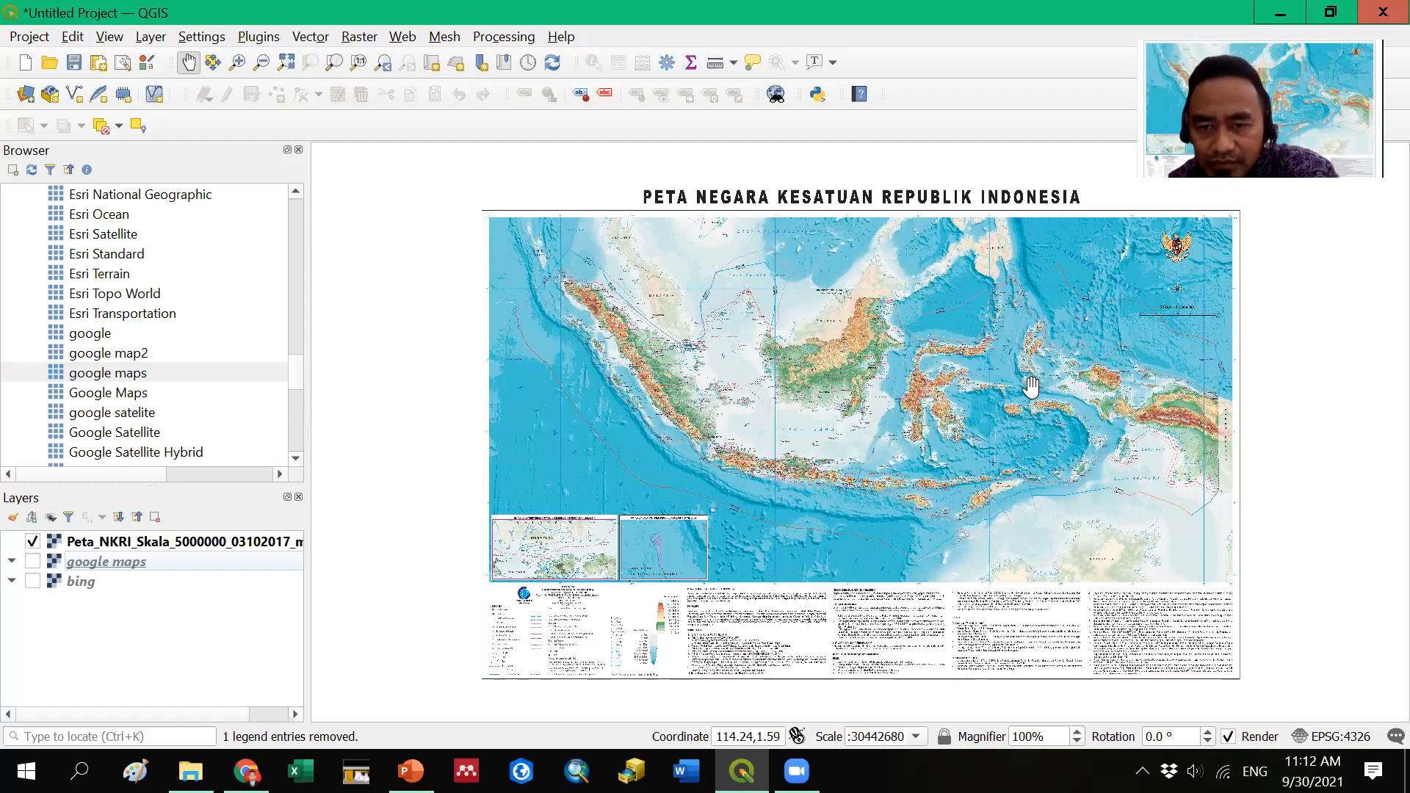
- Examine the Papua Barat province area on the Peta_NKRI map, including Manokwari, Teluk Berau and the surrounding coasts and islands
scroll(1111, 410, "up", 1)
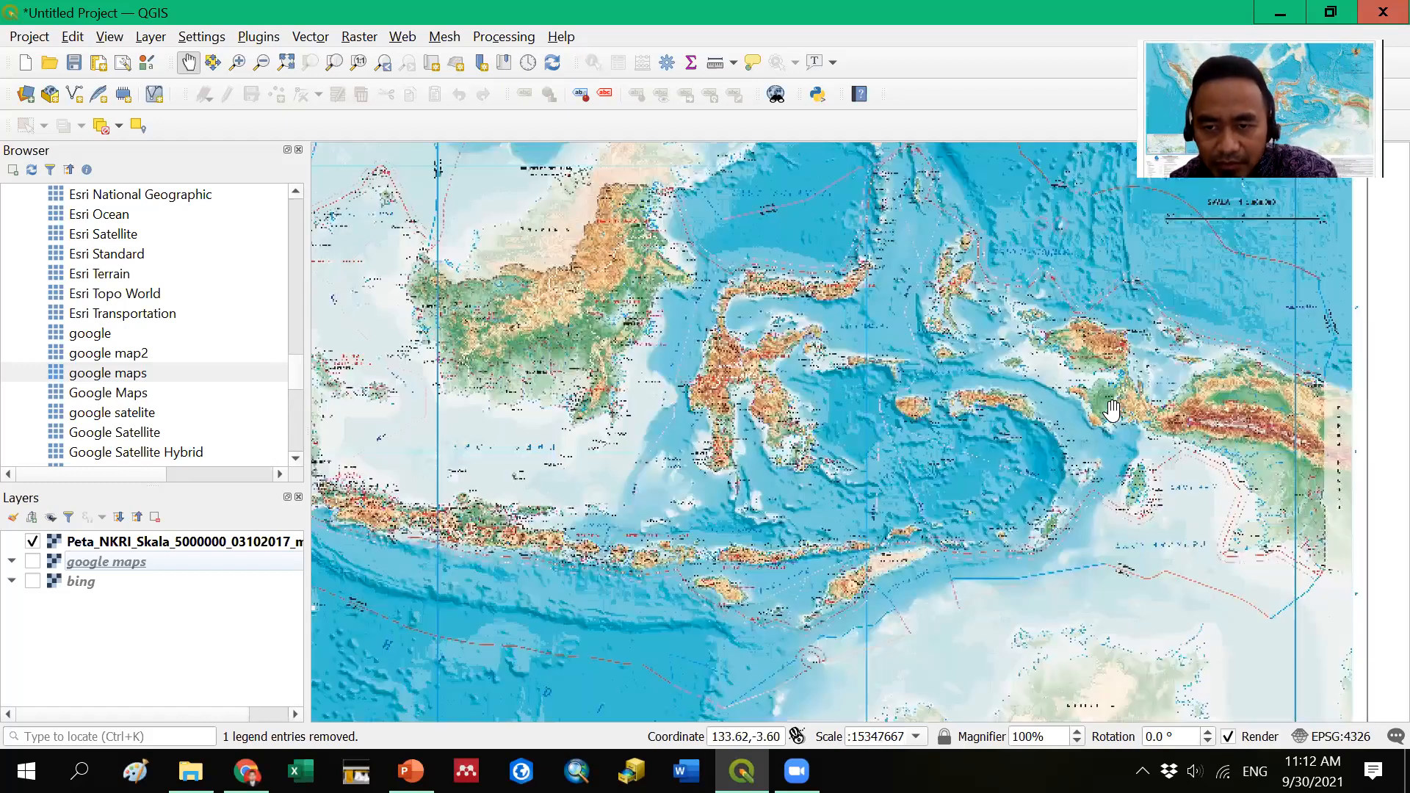
left_click_drag(1084, 362, 775, 403)
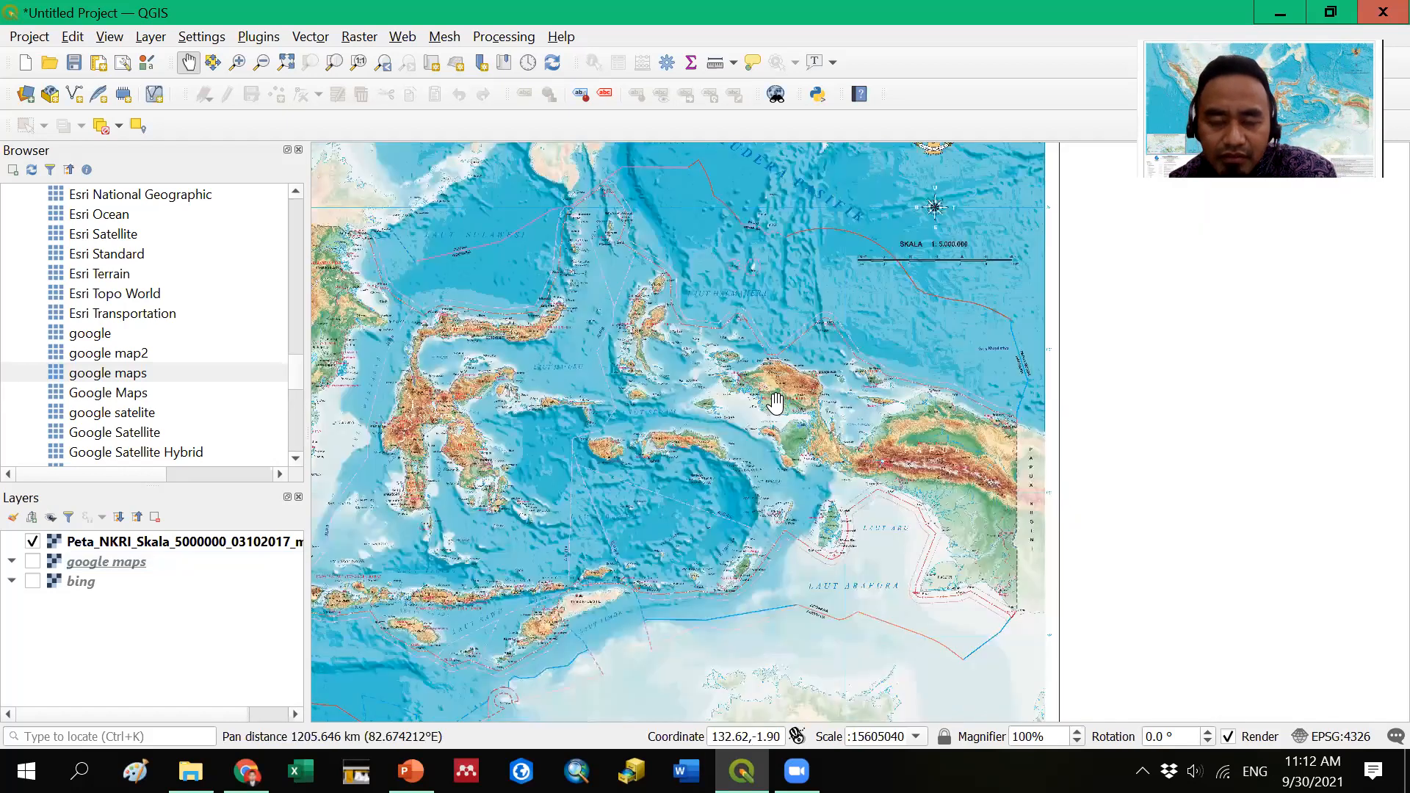
scroll(775, 403, "up", 4)
scroll(775, 403, "down", 3)
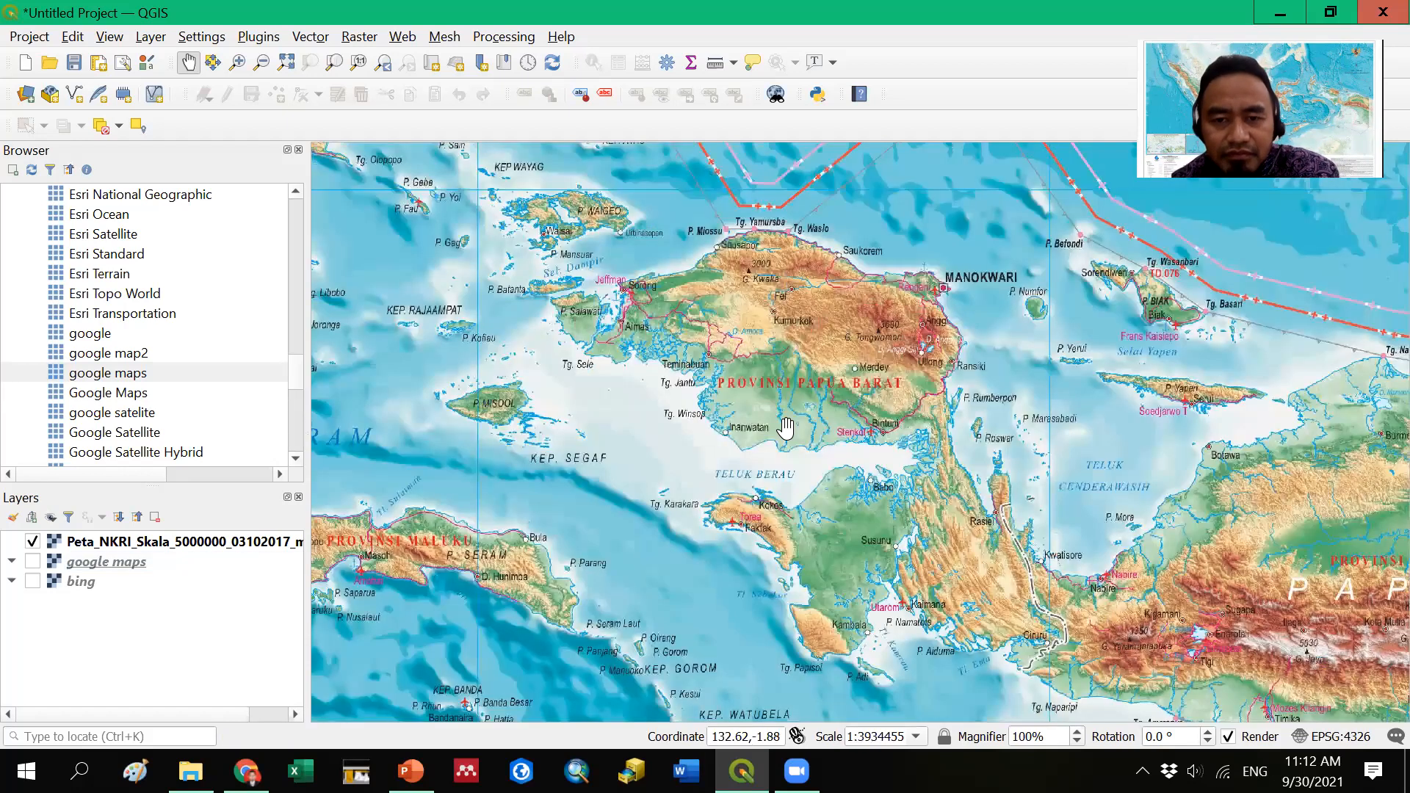
scroll(776, 403, "up", 2)
left_click_drag(857, 347, 969, 486)
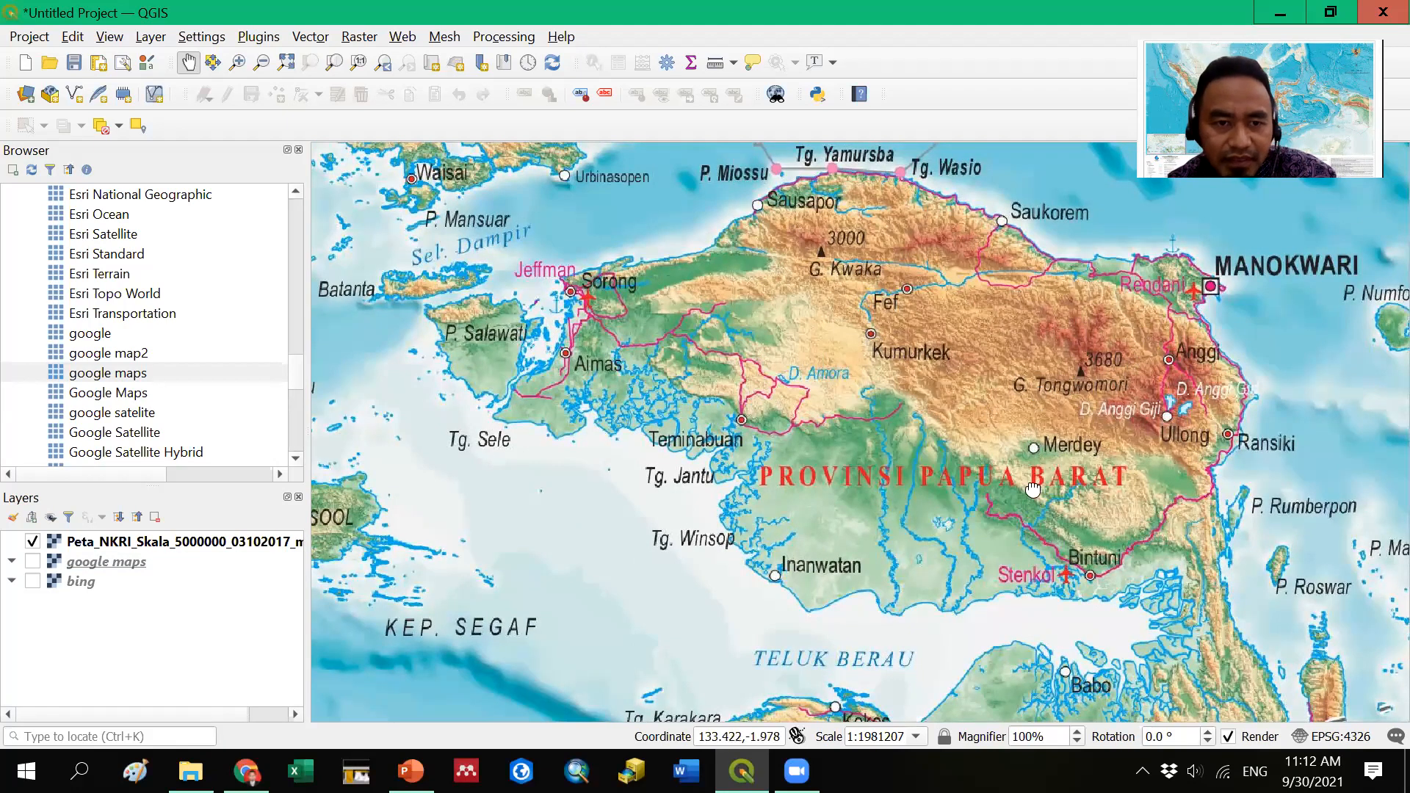
left_click_drag(1033, 492, 991, 396)
scroll(1042, 441, "down", 1)
left_click_drag(1156, 545, 1018, 428)
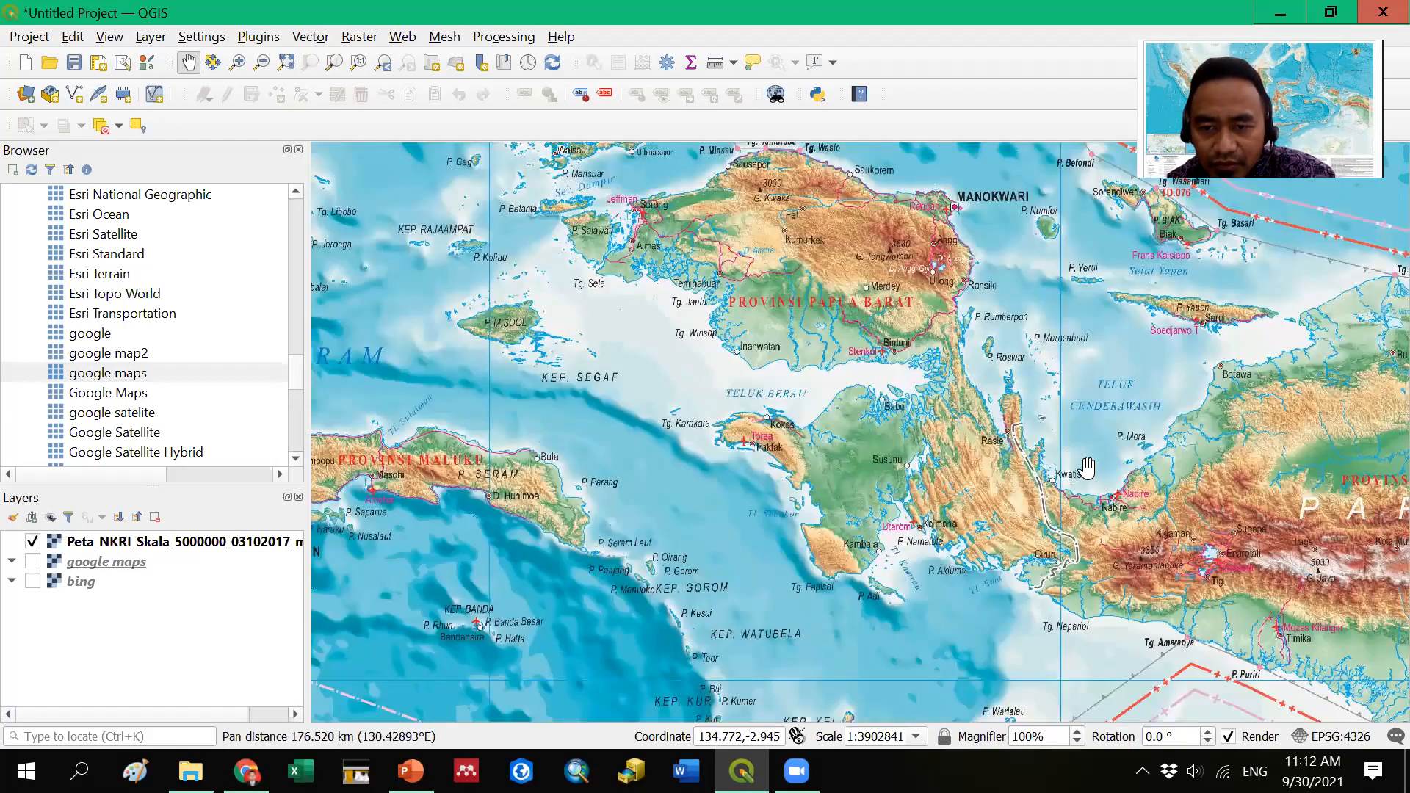
scroll(1079, 477, "down", 1)
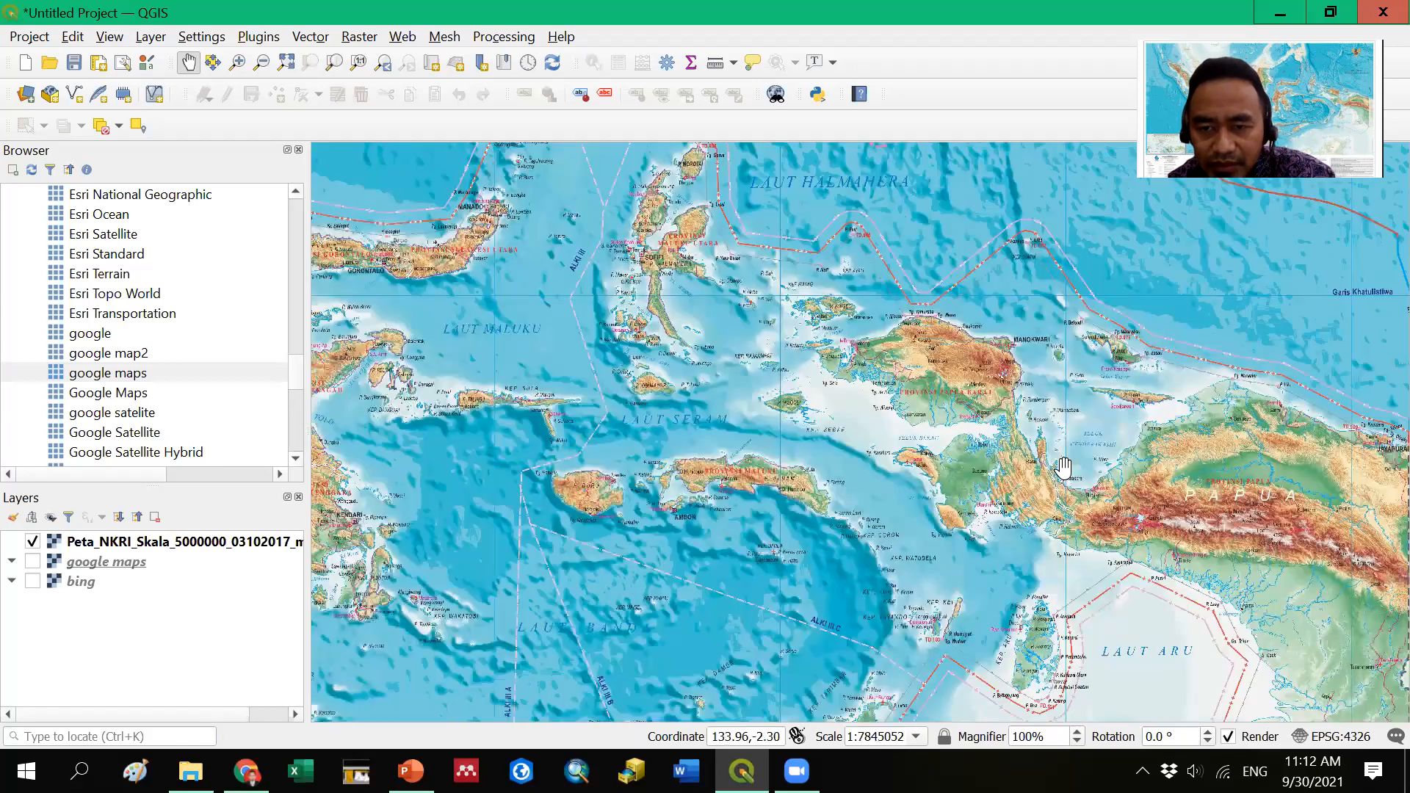
scroll(936, 425, "up", 1)
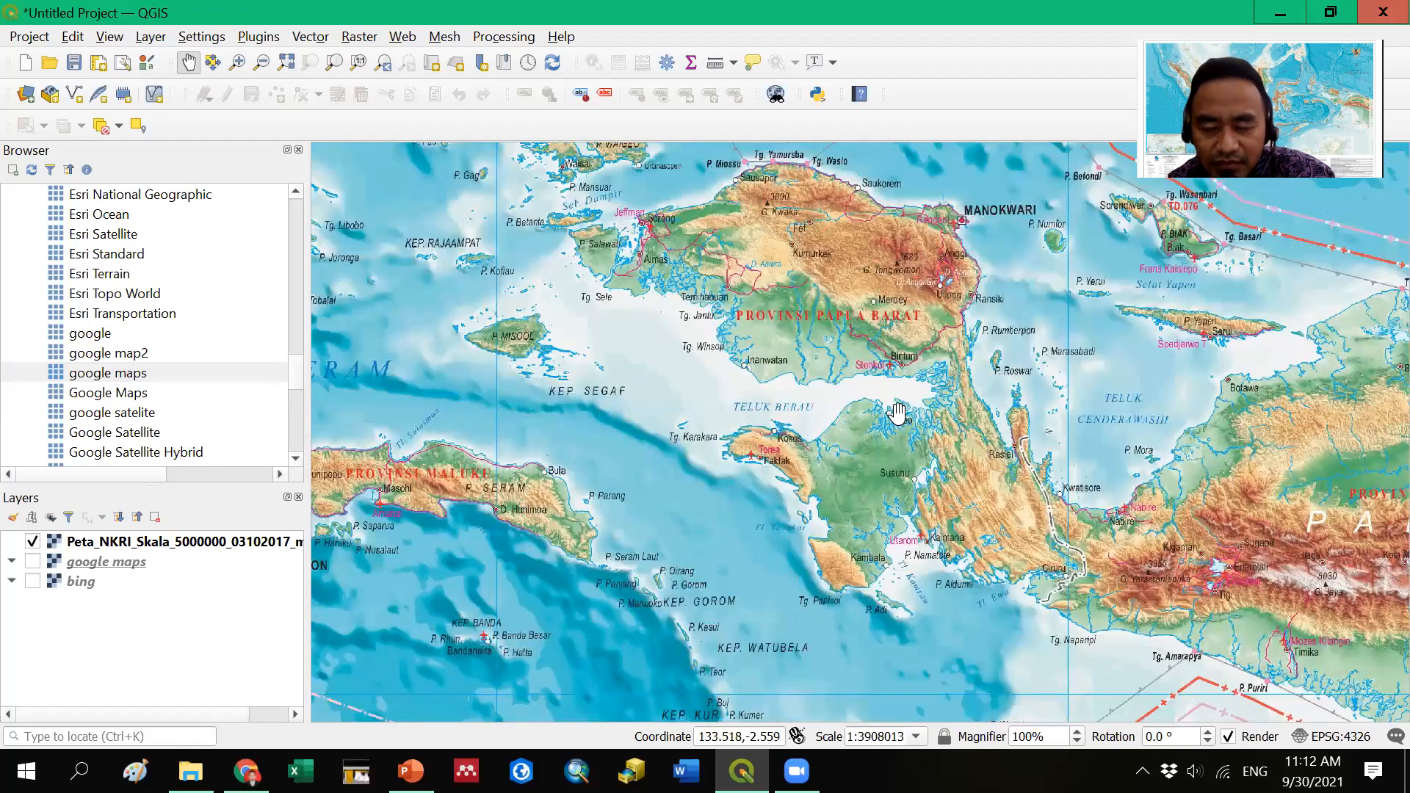
scroll(897, 413, "up", 1)
scroll(897, 413, "down", 1)
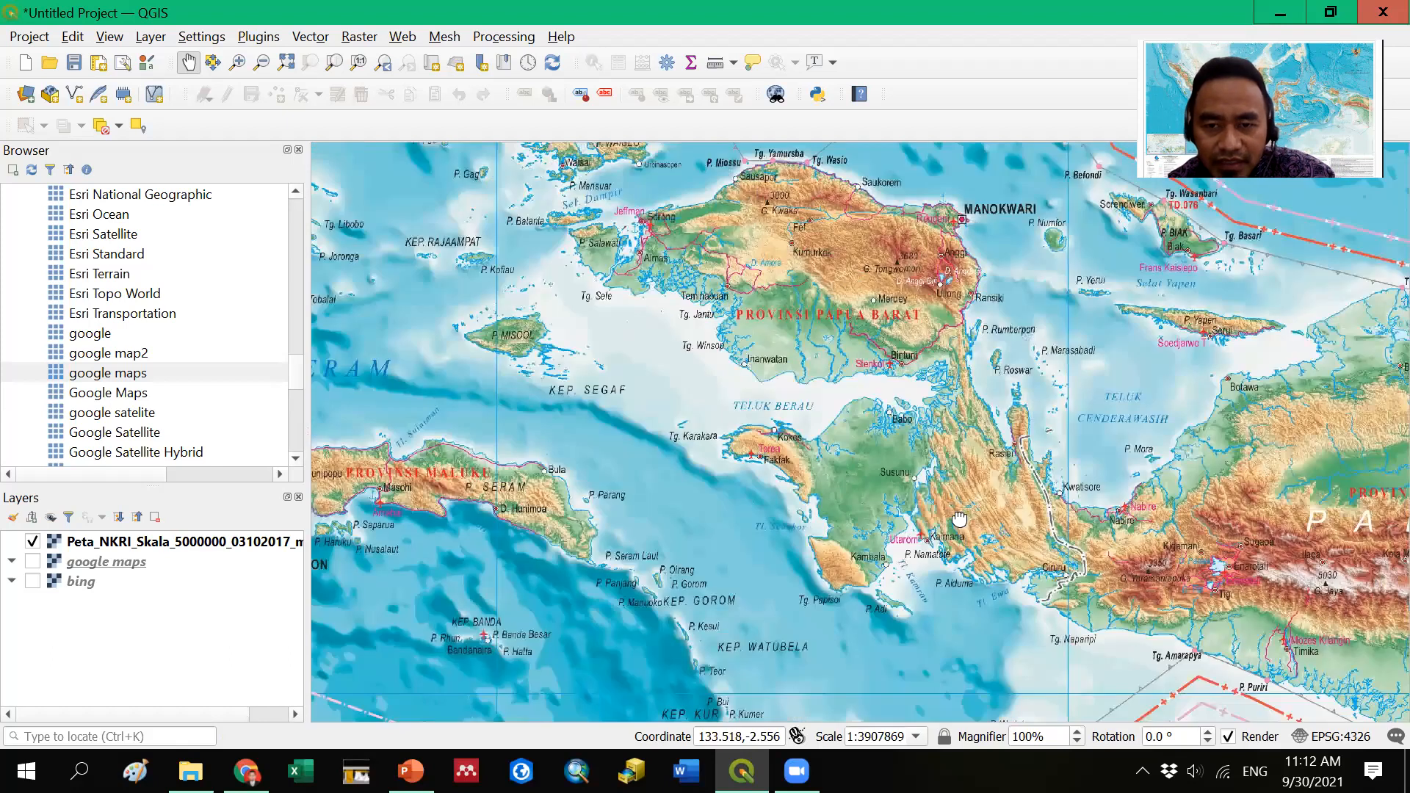
left_click_drag(939, 329, 1041, 447)
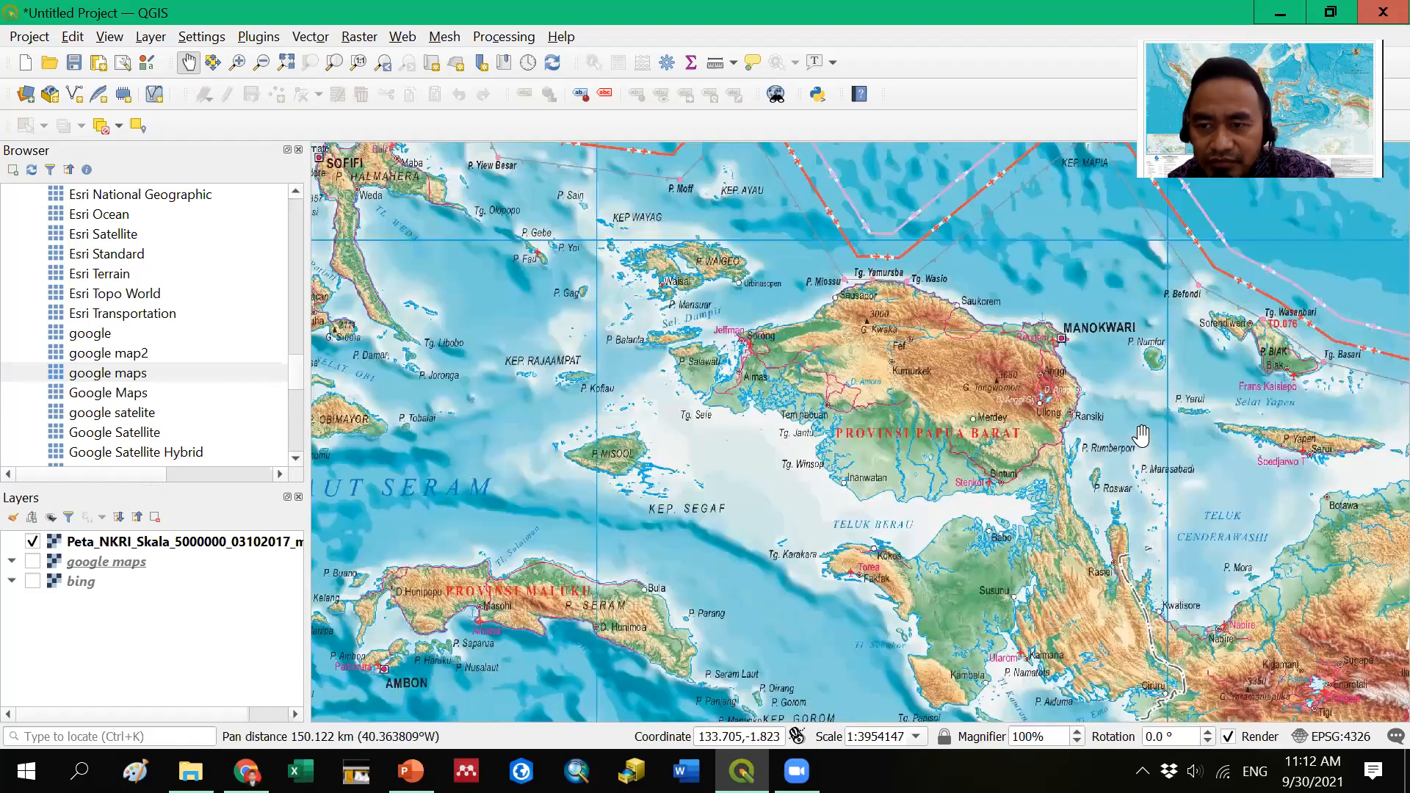
left_click_drag(1140, 436, 871, 455)
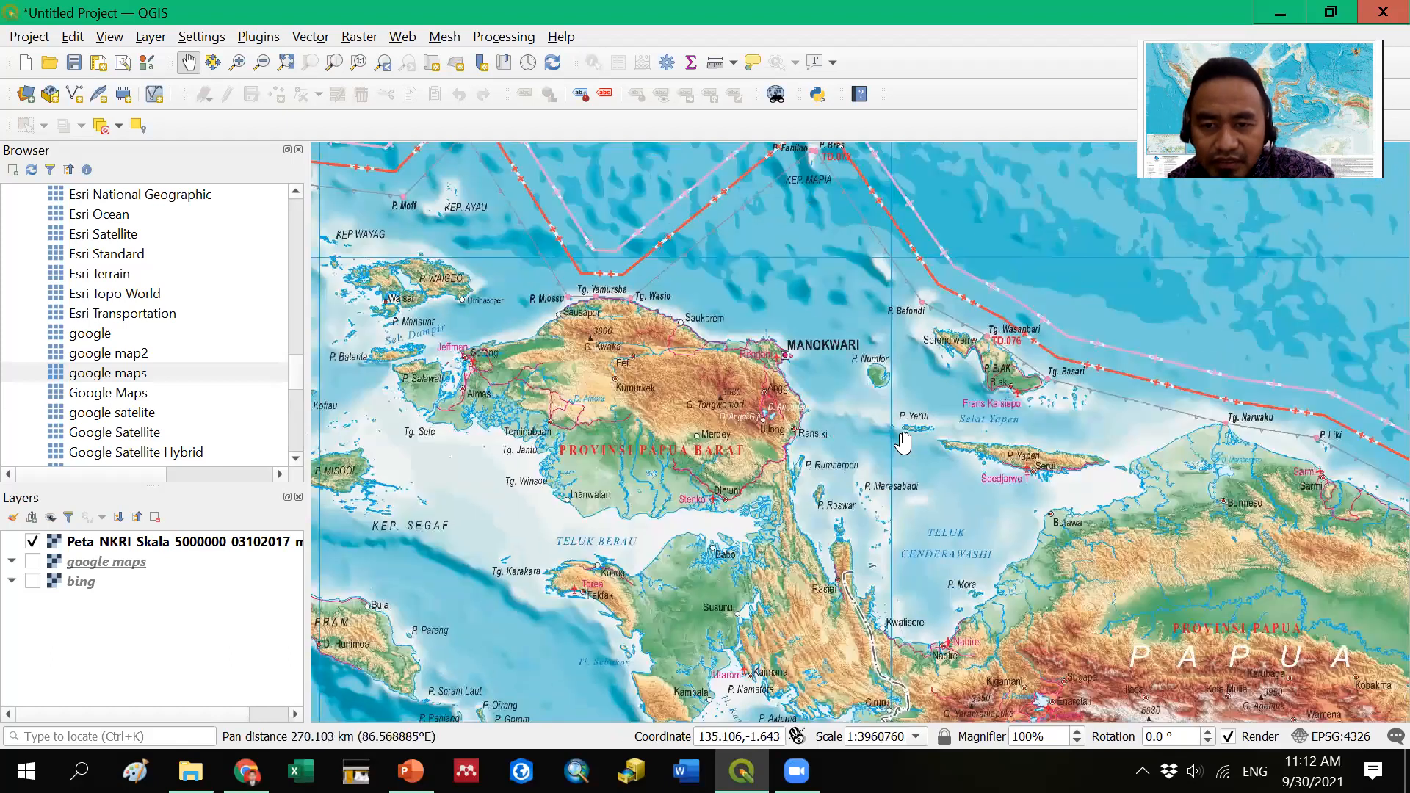
- Examine Biak island and its surroundings on the Peta_NKRI map, including Sorendiweri, P. Numfor, P. Yapen and Selat Yapen
scroll(897, 441, "up", 1)
left_click_drag(1029, 487, 1050, 422)
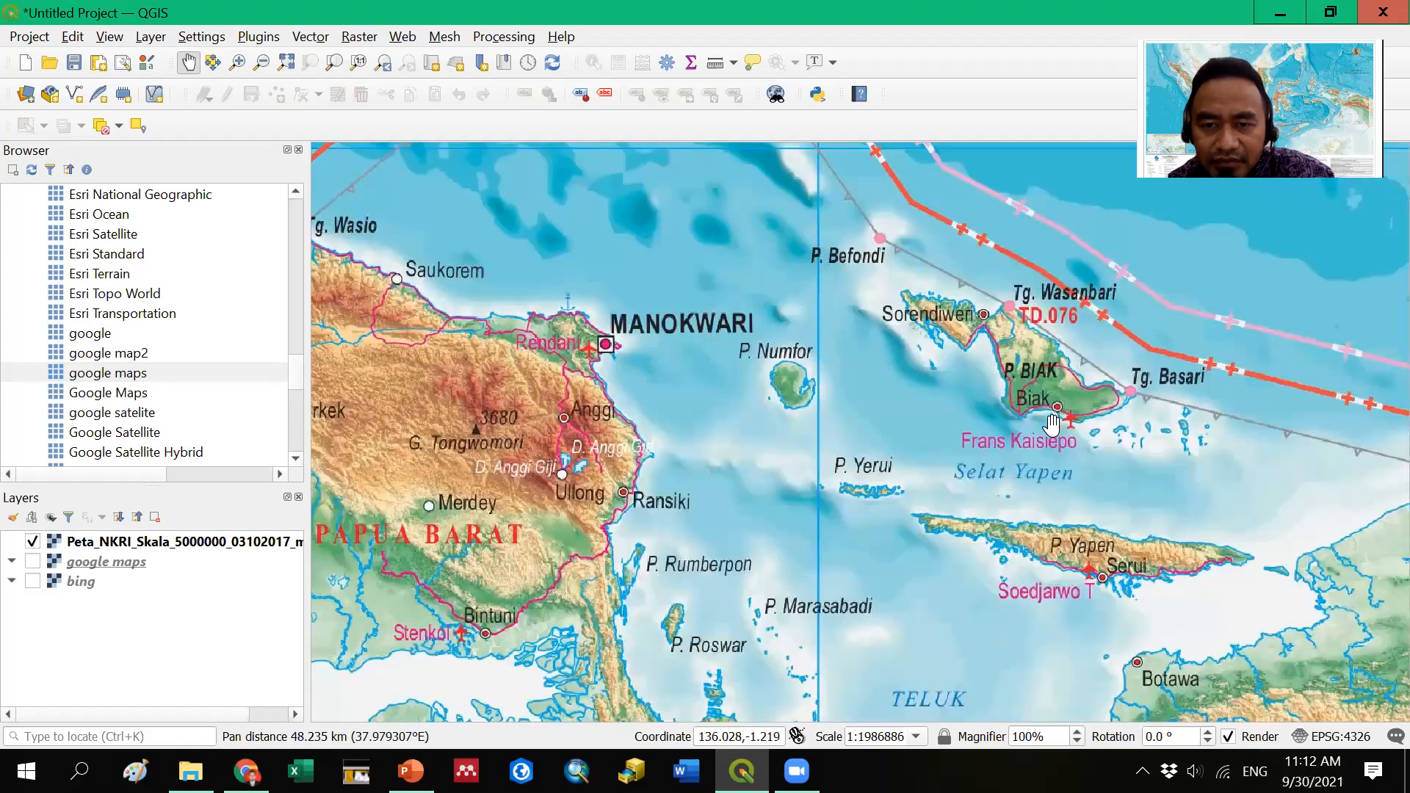
scroll(1046, 414, "up", 1)
scroll(1037, 382, "up", 1)
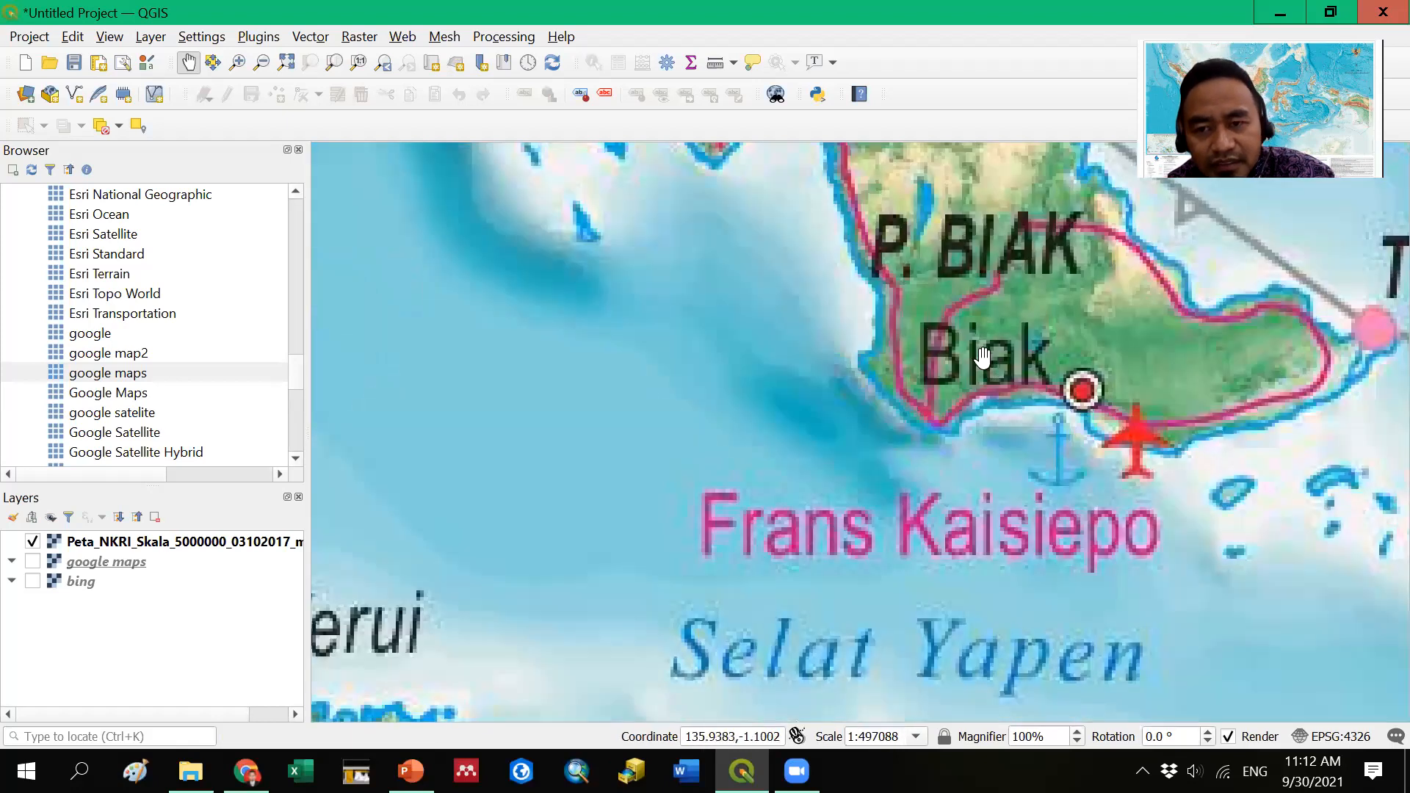
scroll(980, 358, "down", 1)
left_click_drag(1035, 441, 1042, 474)
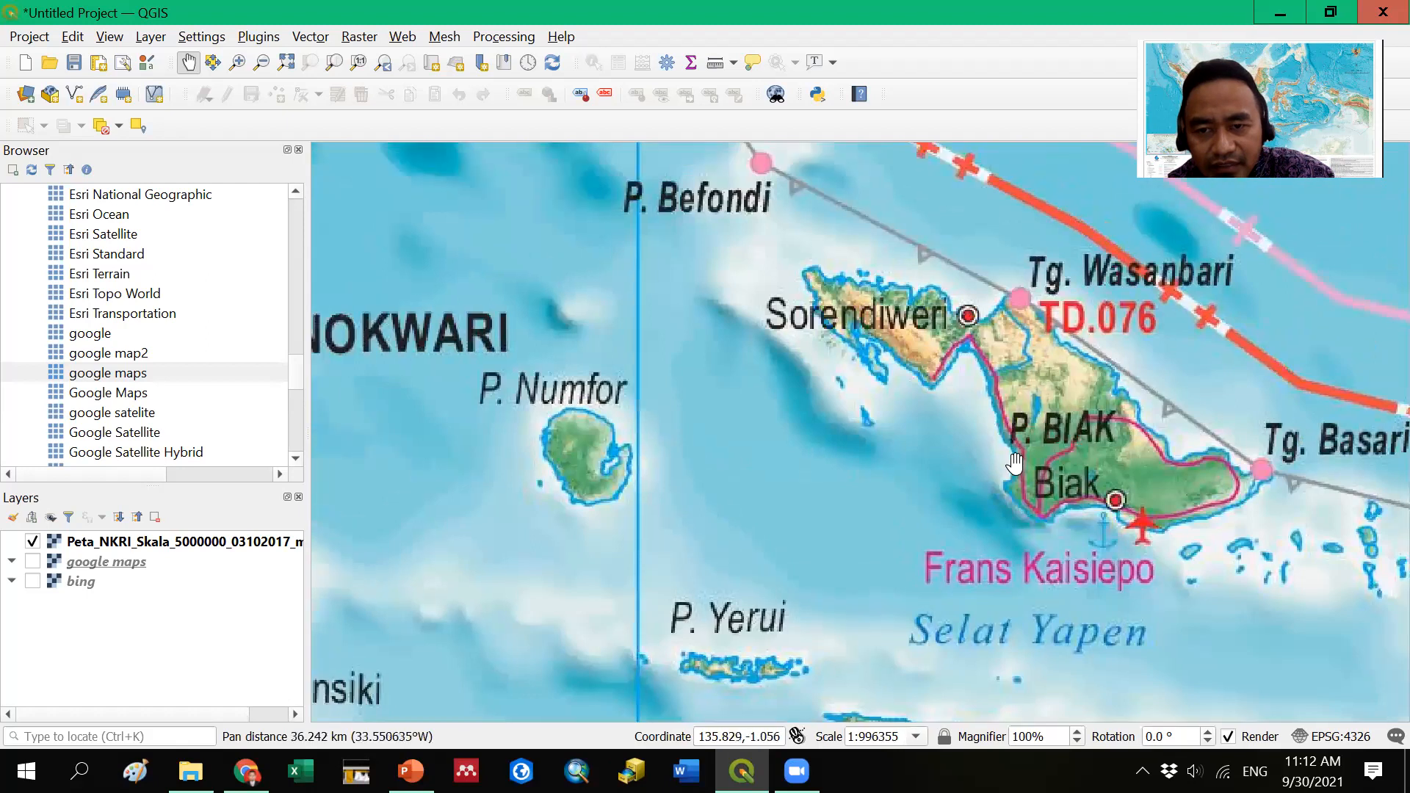
scroll(1010, 461, "up", 1)
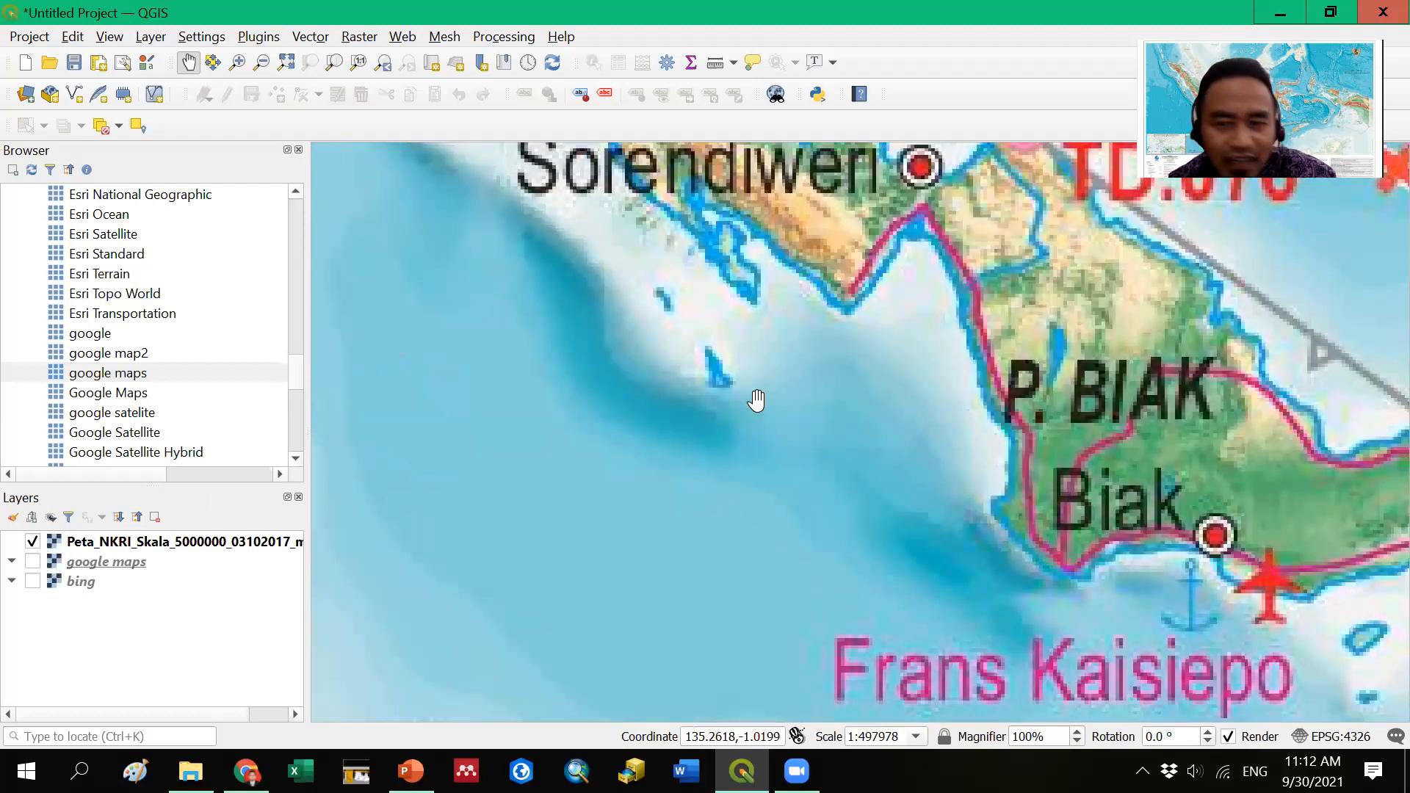
scroll(953, 388, "down", 1)
- Inspect the Papua Barat mainland around Anggi, Ransiki, Merdey and Bintuni, and the coast along Teluk Berau
left_click_drag(851, 437, 1050, 382)
left_click_drag(1210, 321, 1213, 320)
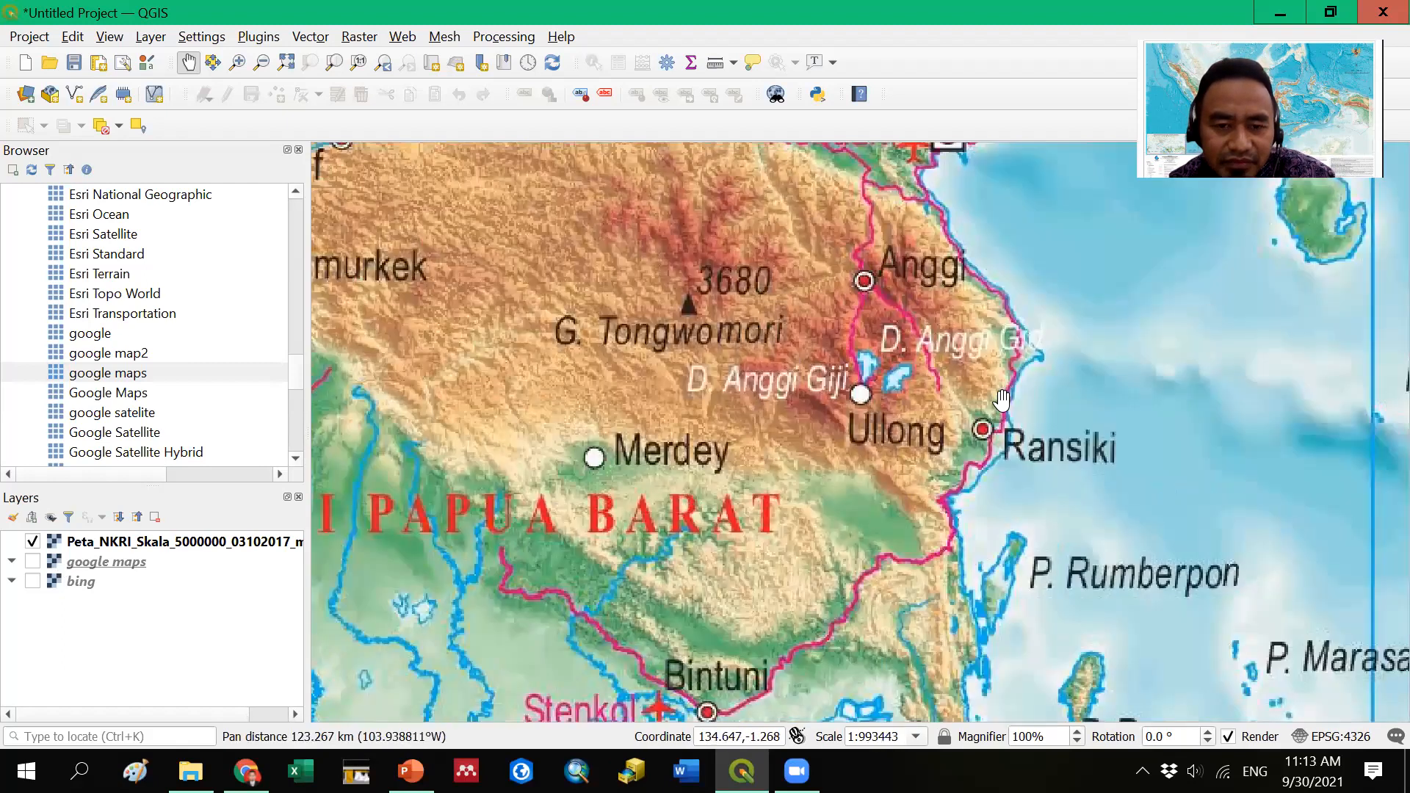
scroll(922, 408, "down", 2)
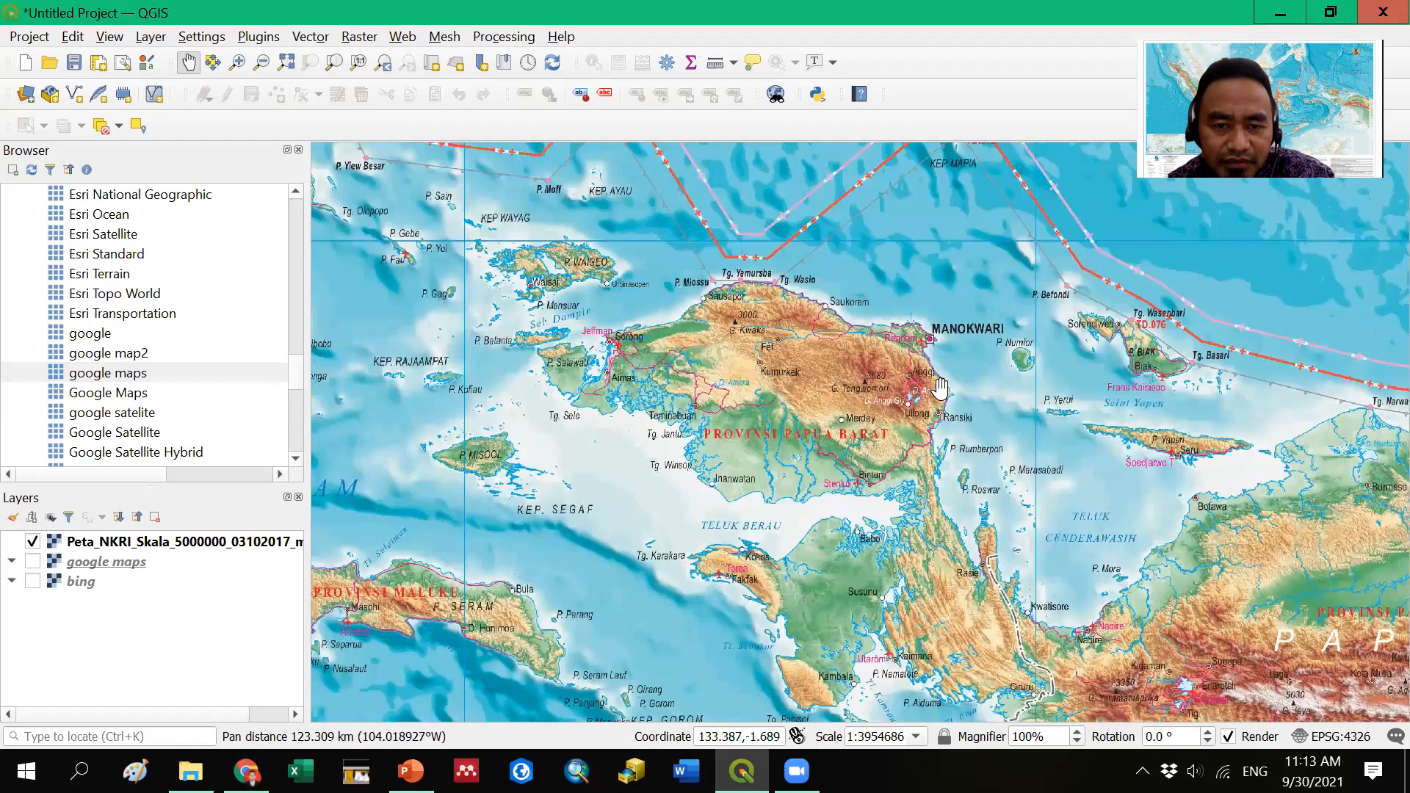
scroll(936, 387, "up", 1)
left_click_drag(919, 371, 873, 484)
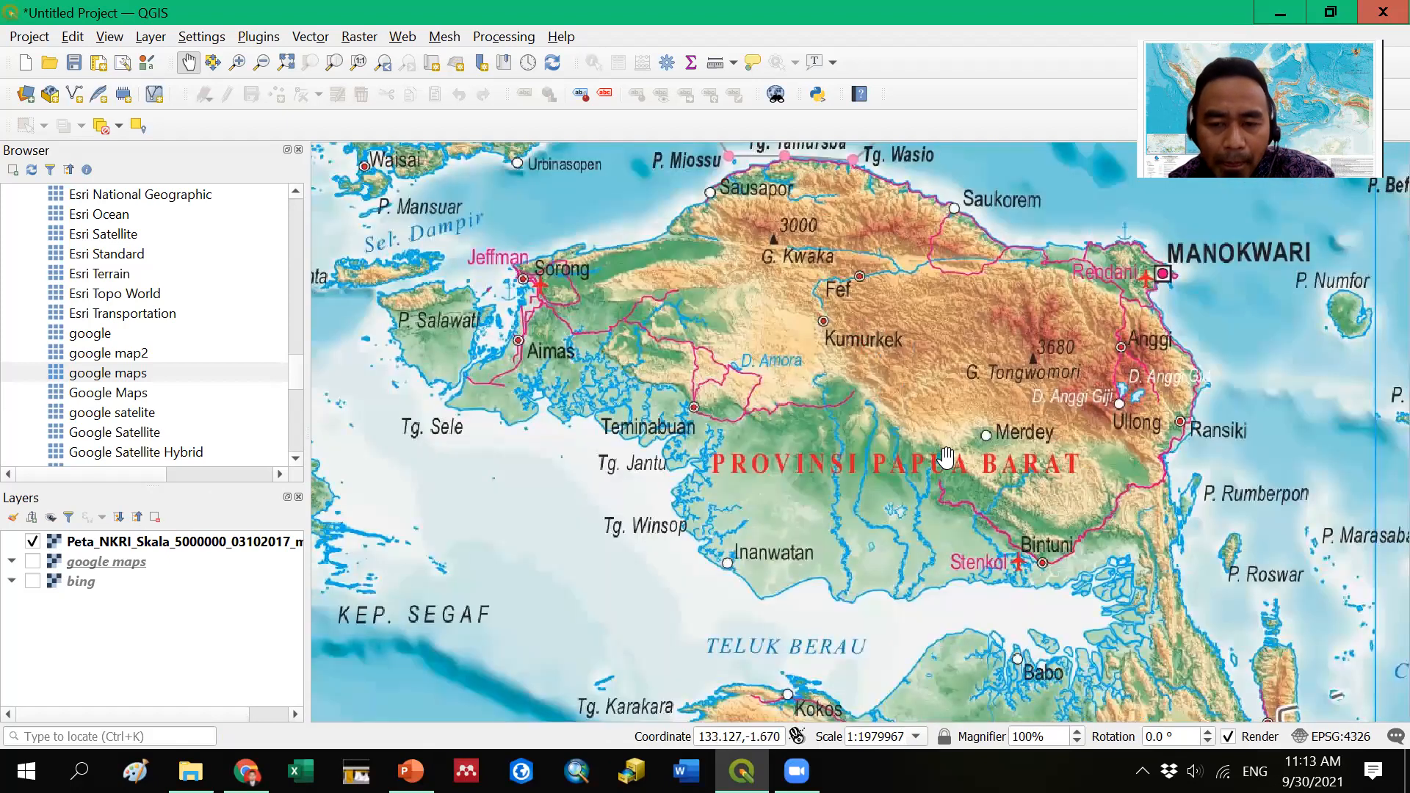
left_click_drag(970, 490, 931, 371)
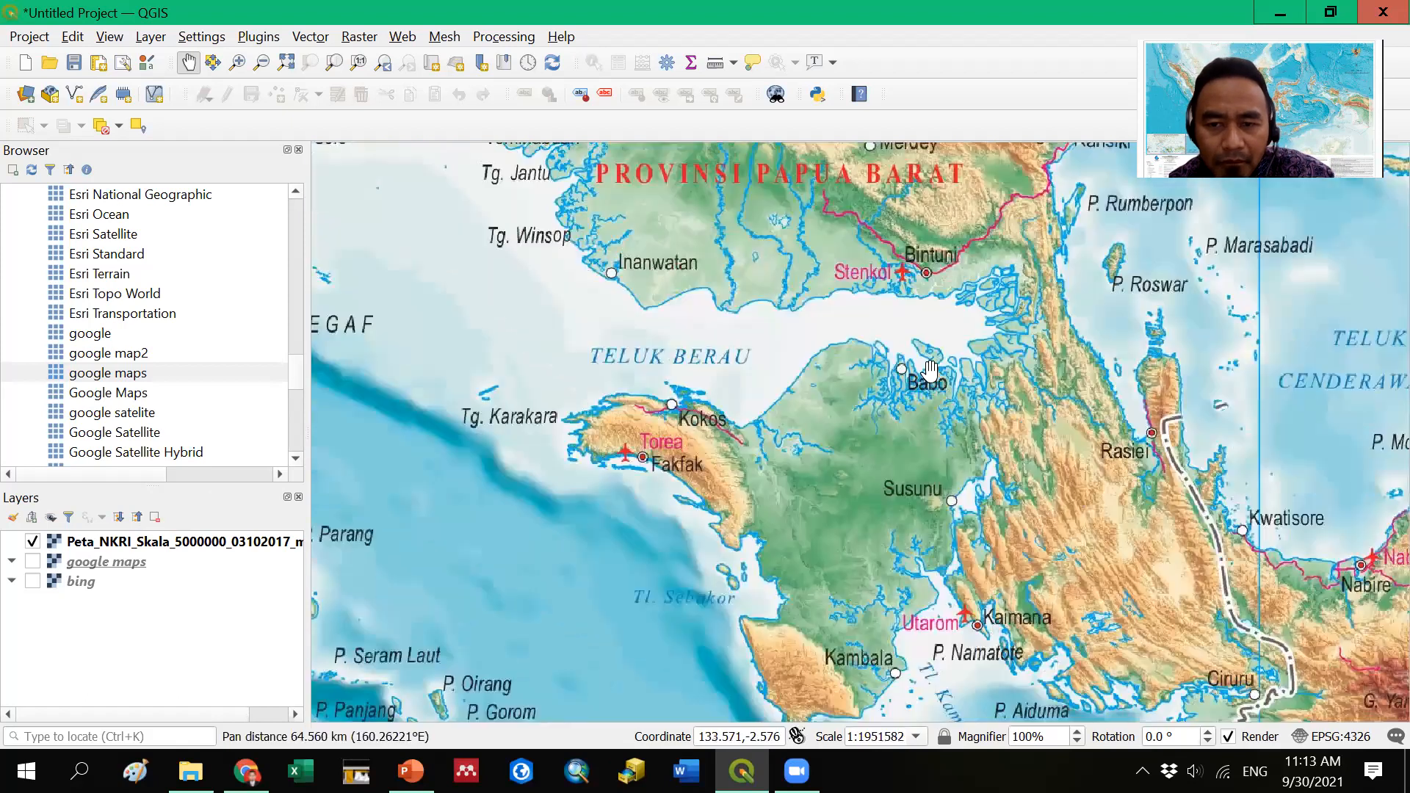
left_click_drag(1056, 401, 992, 527)
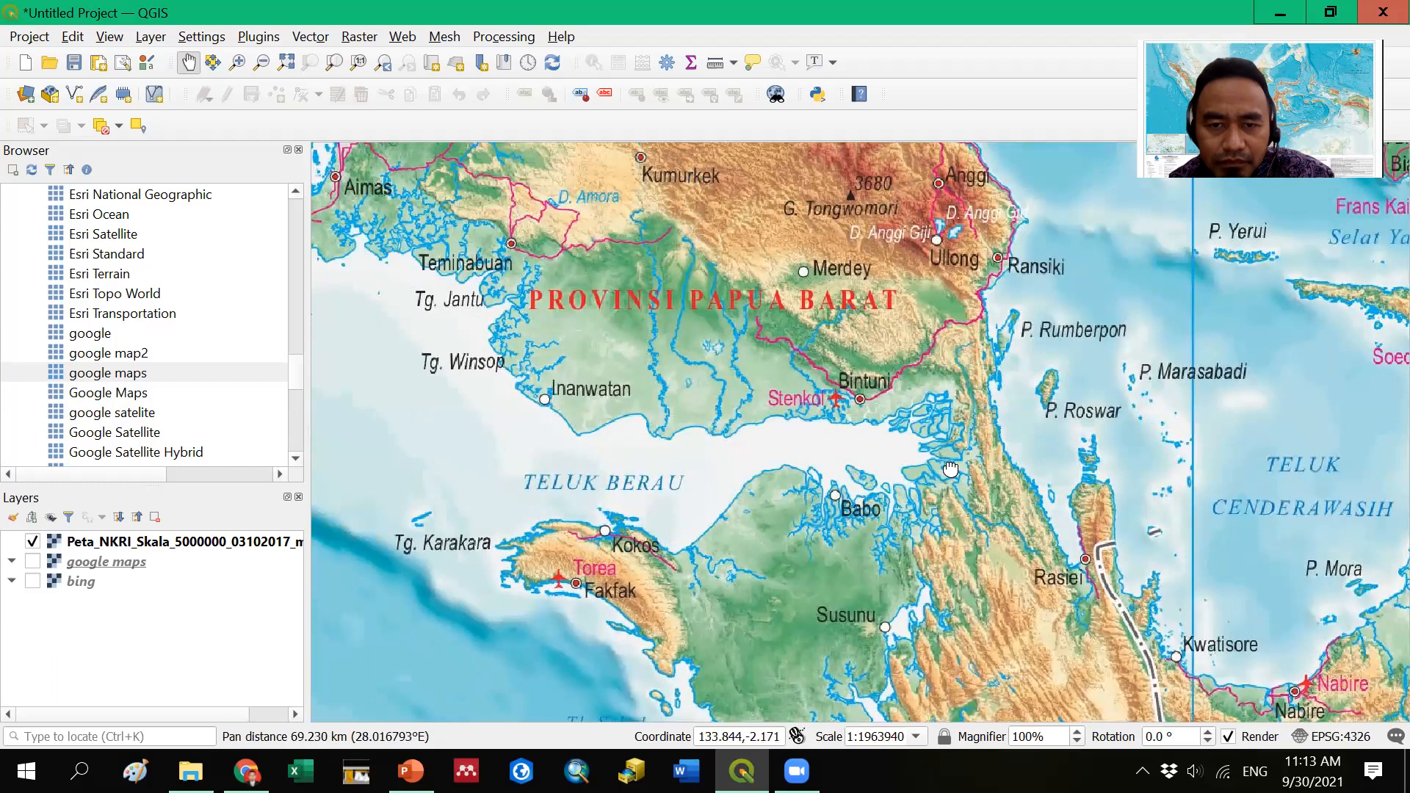
left_click_drag(868, 344, 928, 498)
left_click_drag(1004, 357, 978, 522)
- Survey Papua province from Biak island across Teluk Cenderawasih to Nabire, the central mountains and Timika
left_click_drag(1036, 476, 480, 610)
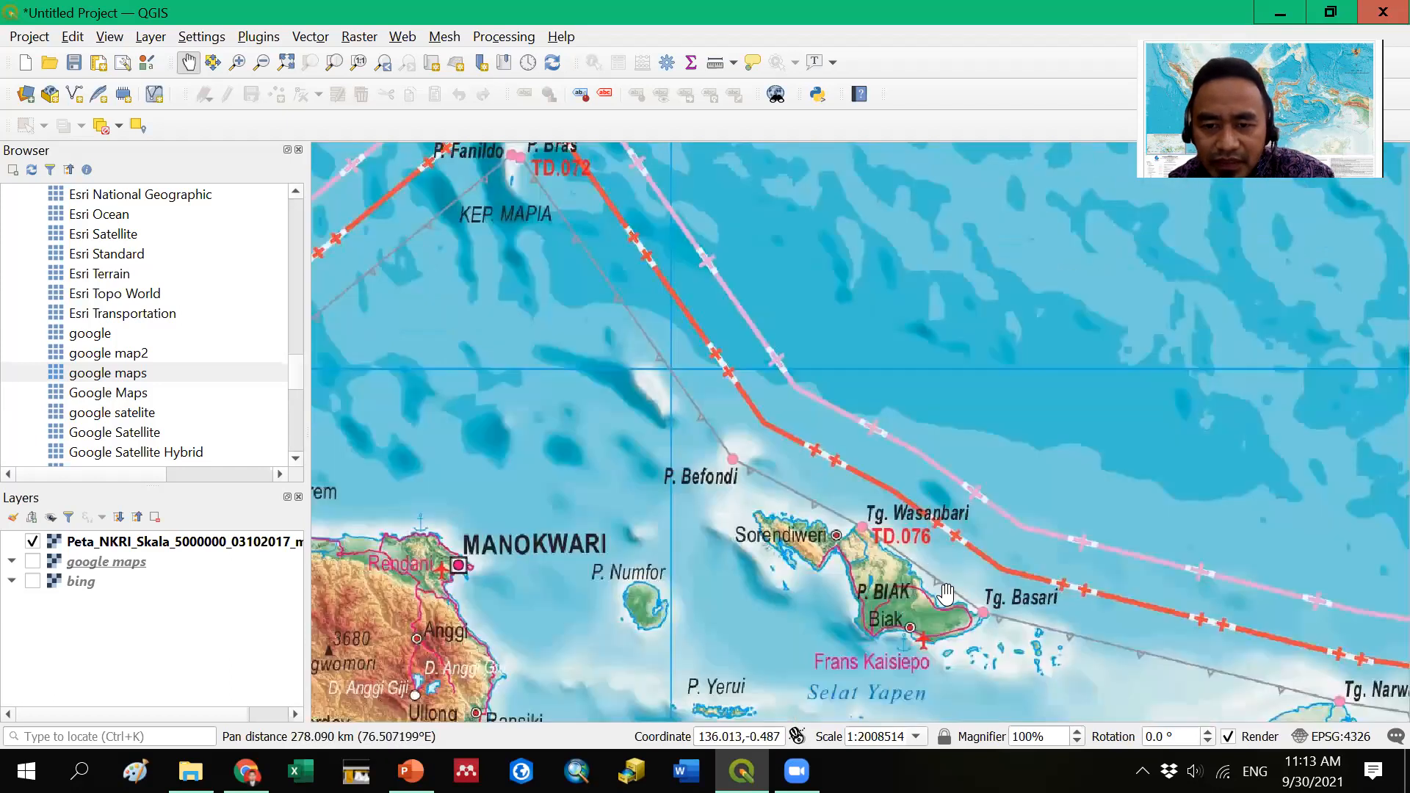
left_click_drag(946, 595, 821, 316)
left_click_drag(878, 627, 802, 344)
left_click_drag(916, 482, 831, 332)
left_click_drag(1087, 654, 981, 485)
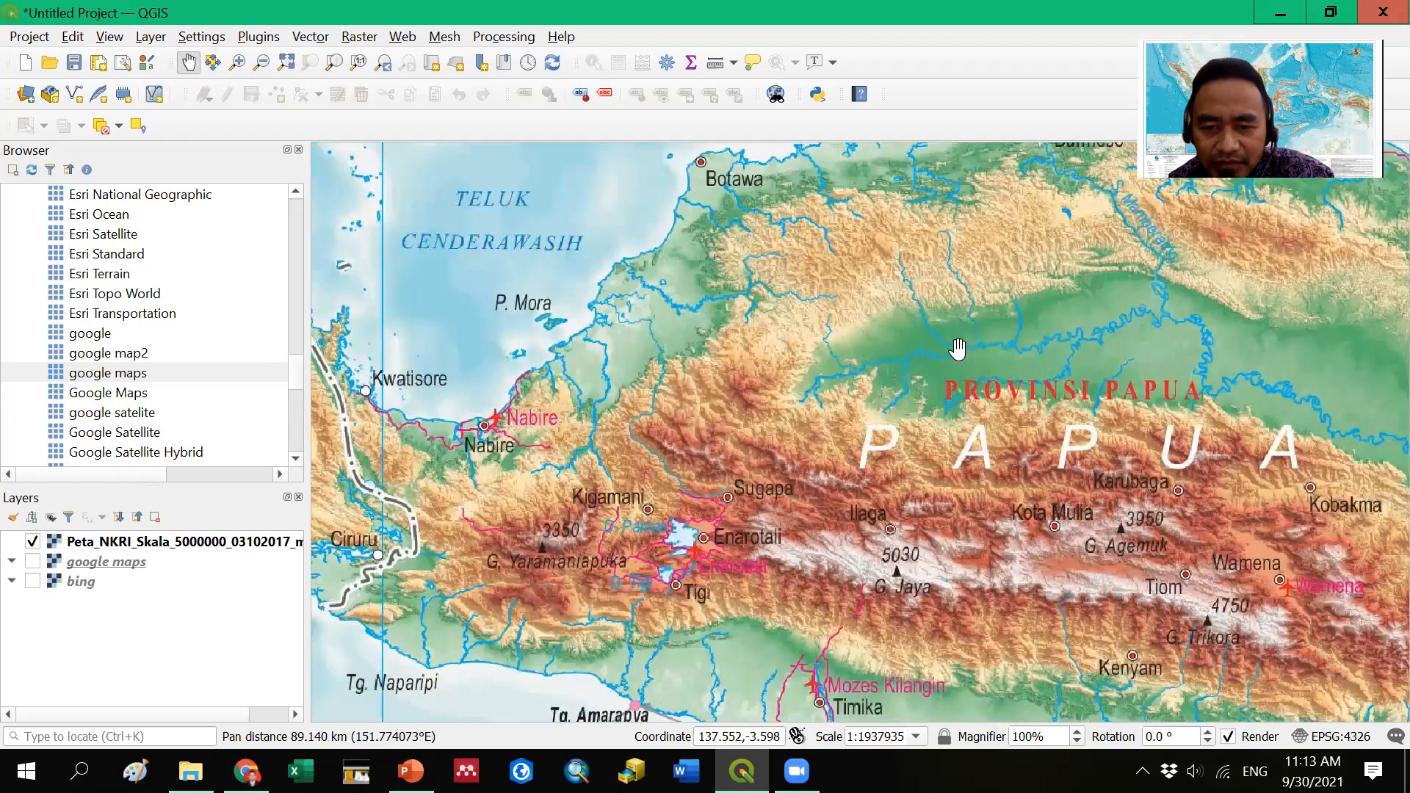
left_click_drag(983, 613, 954, 430)
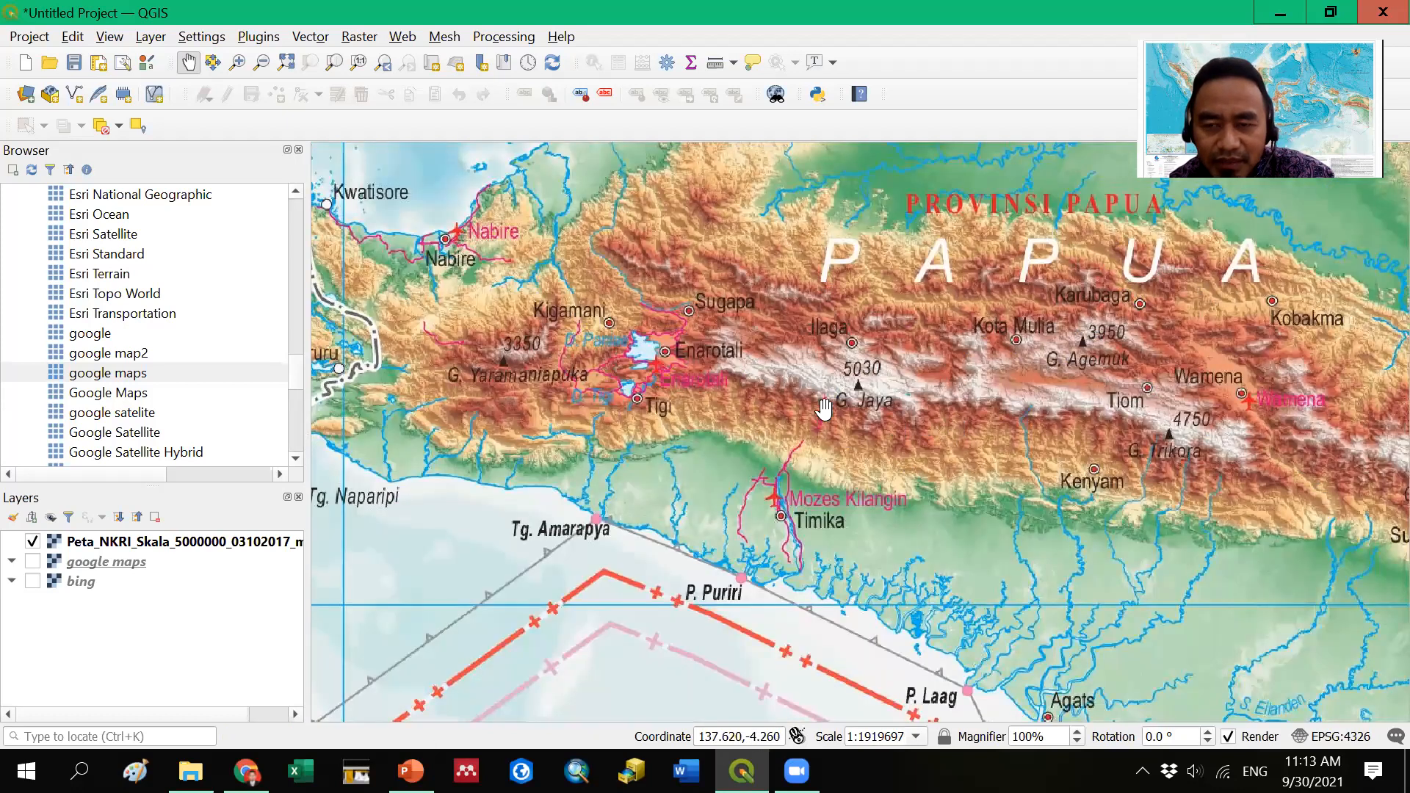
left_click_drag(823, 409, 1036, 545)
left_click_drag(771, 504, 944, 521)
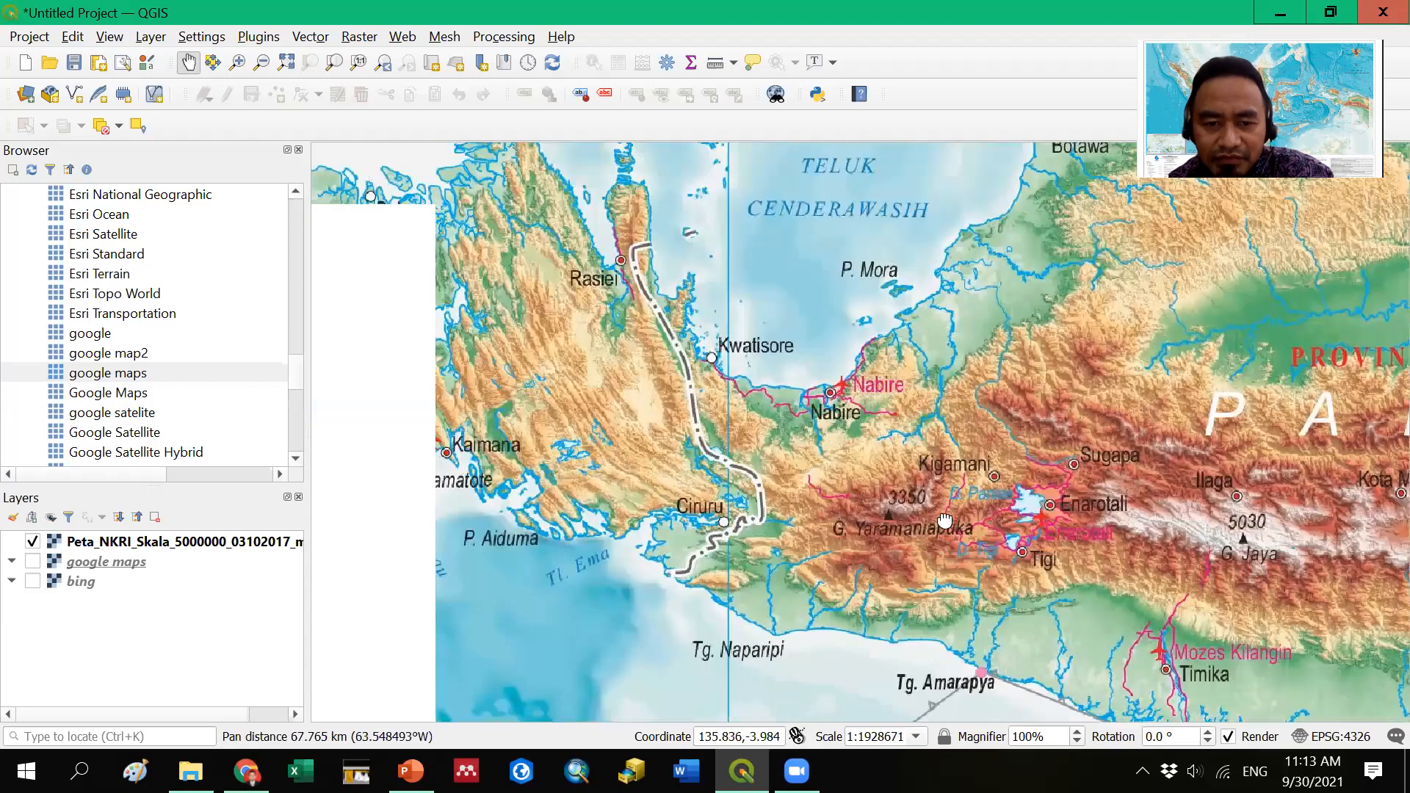
- Review the provincial boundary near Ciruru, the Kaimana and Fakfak area, and the Papua Barat peninsula between Sorong and Manokwari
left_click_drag(740, 436, 937, 418)
left_click_drag(778, 409, 1019, 551)
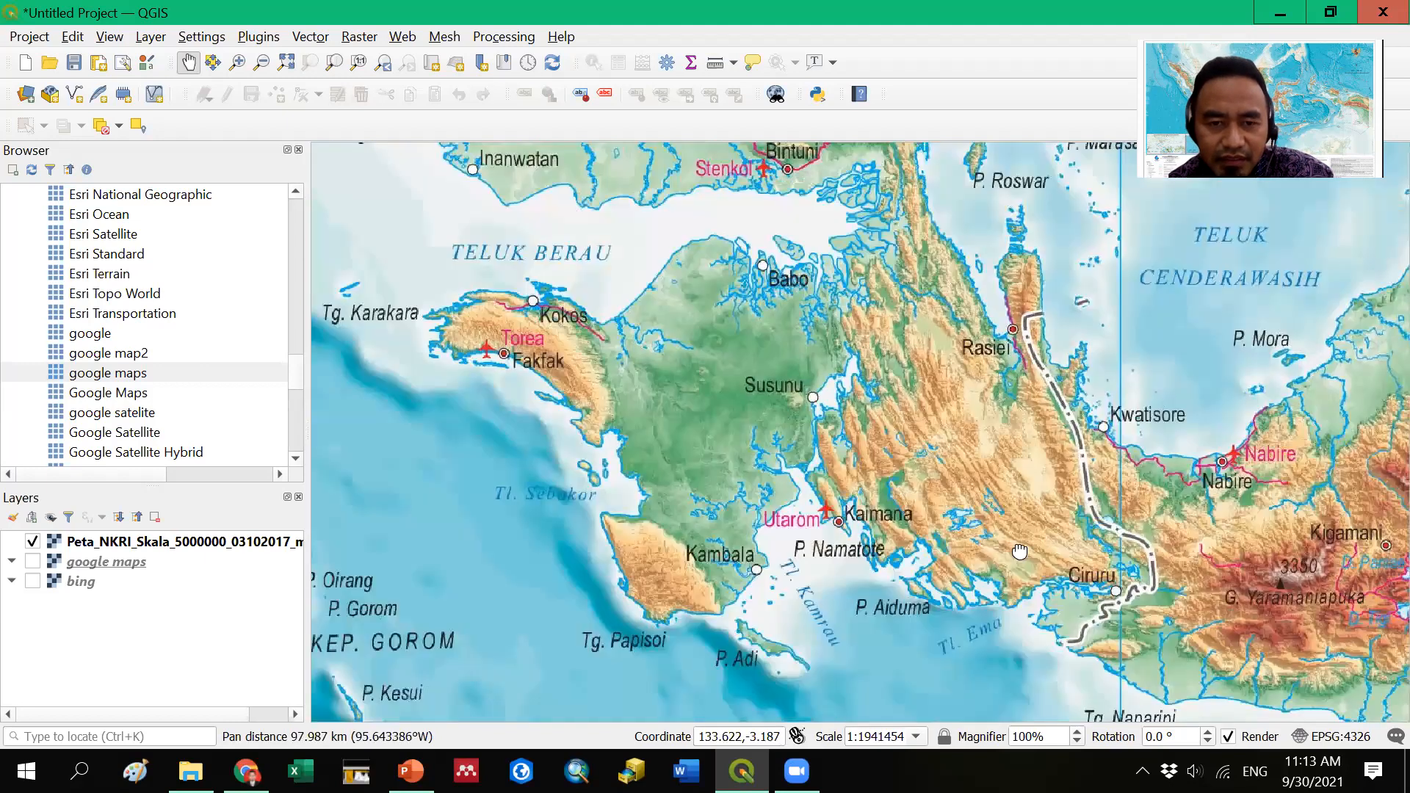
left_click_drag(921, 388, 899, 687)
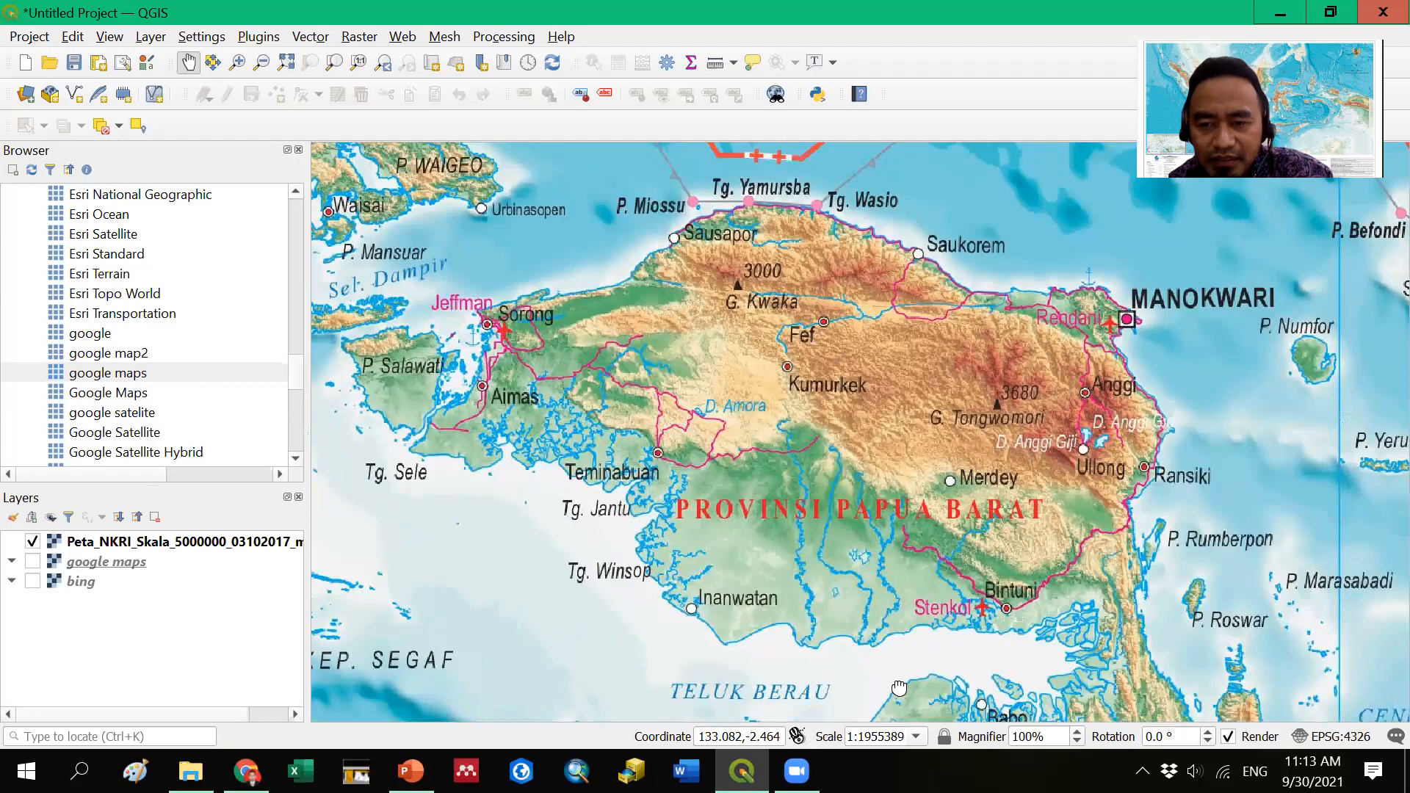
left_click_drag(899, 688, 899, 685)
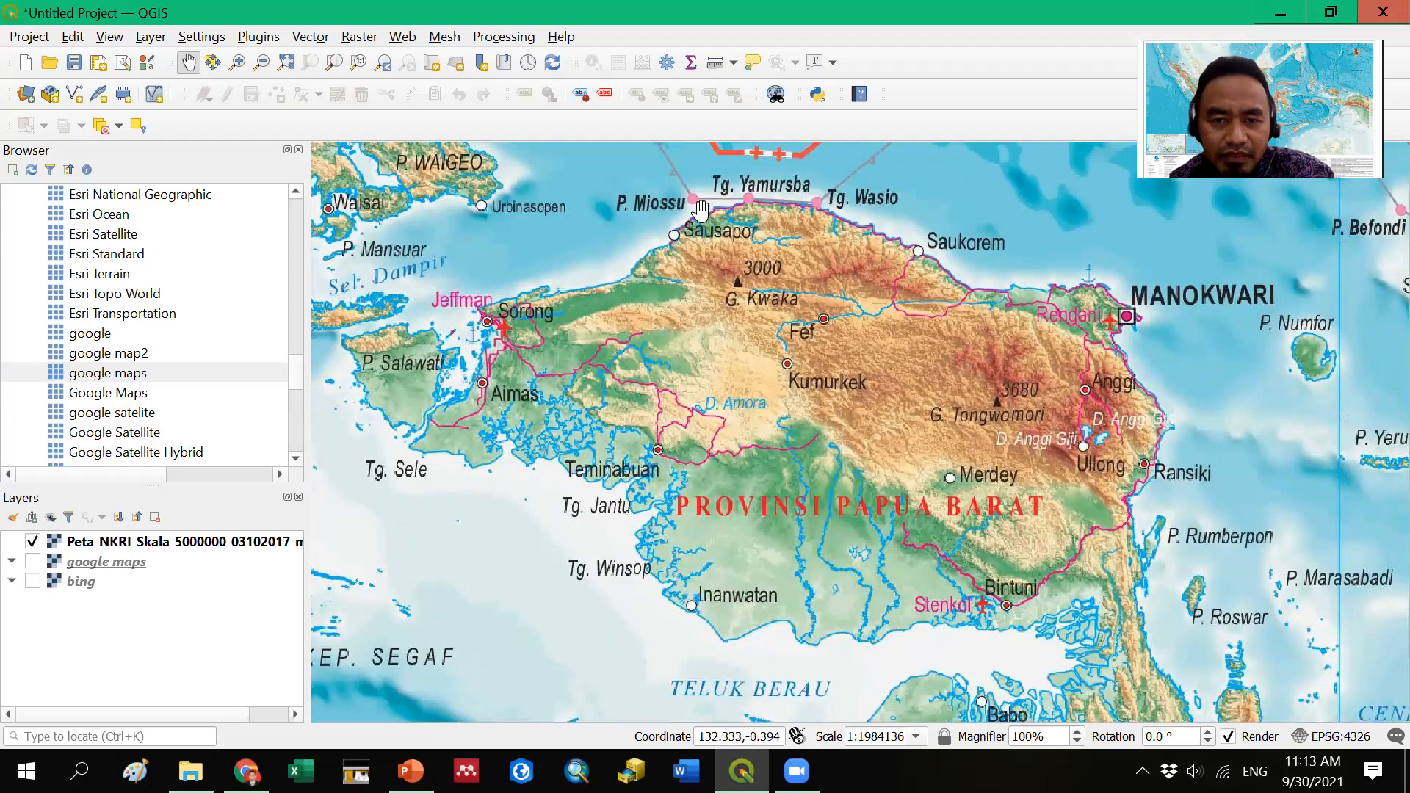
left_click_drag(1166, 580, 1075, 466)
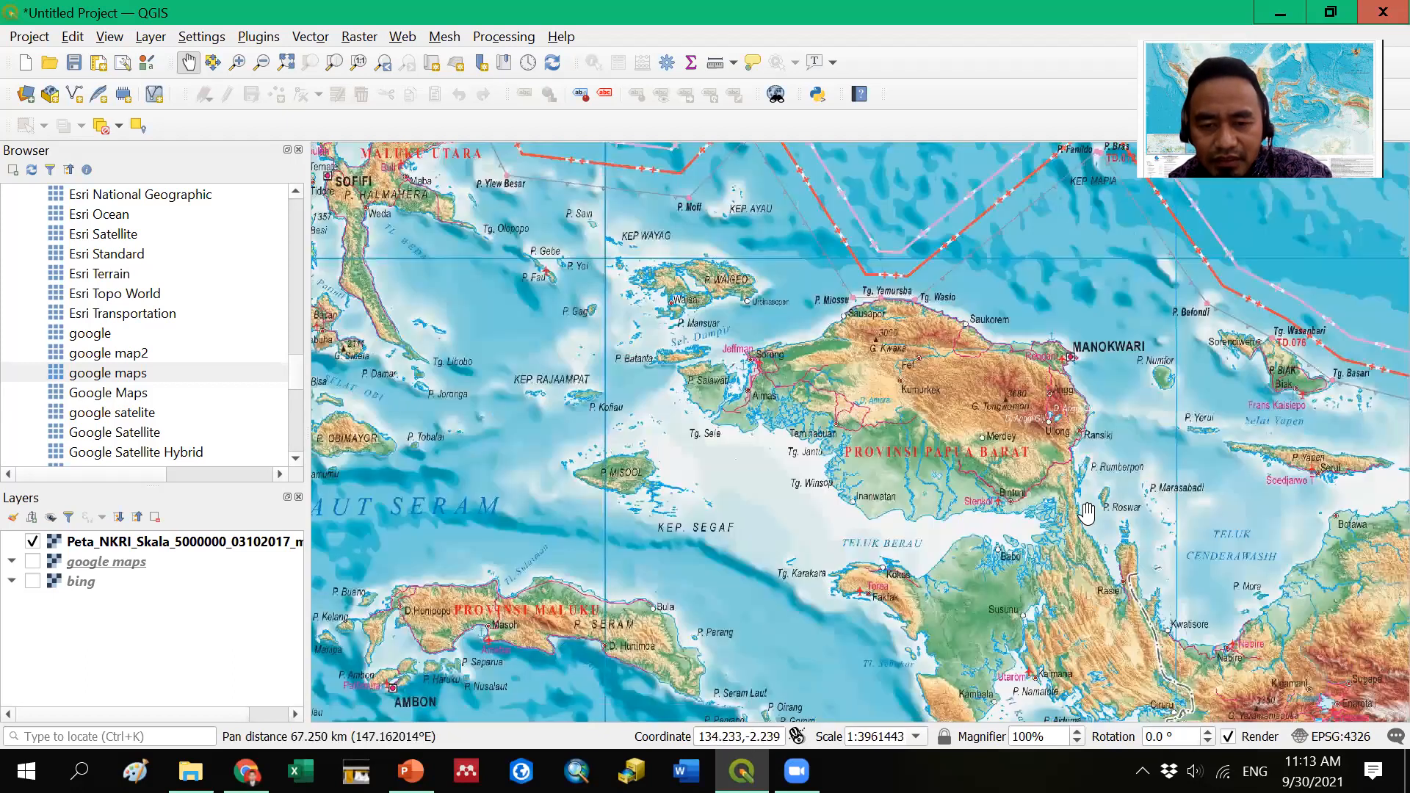
scroll(1085, 514, "down", 1)
left_click_drag(1116, 519, 1035, 504)
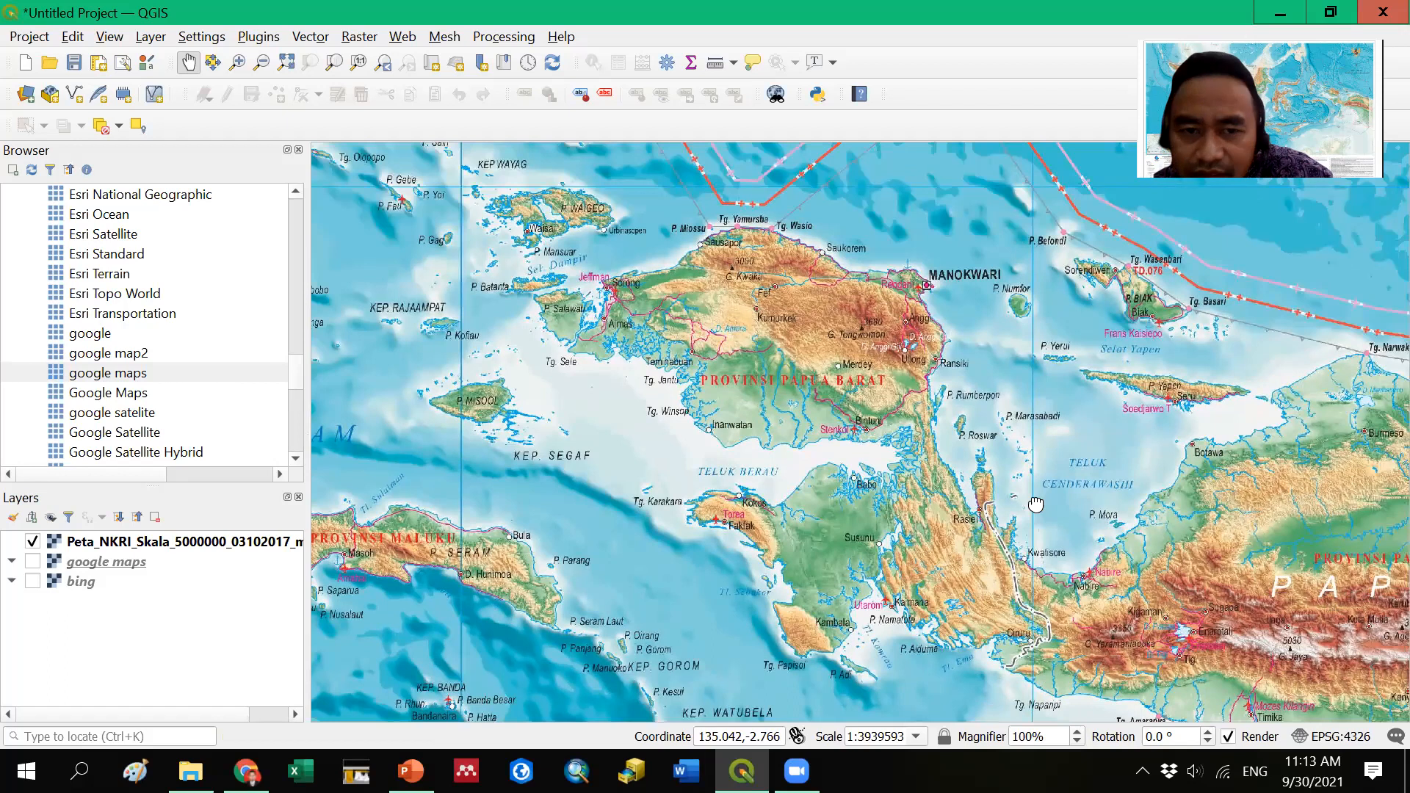
left_click_drag(1036, 504, 930, 492)
- Examine Seram island in Maluku province, including Masohi, Bula, D. Hunimoa and nearby Ambon, as a possible digitizing area
left_click_drag(706, 467, 802, 515)
scroll(717, 504, "up", 1)
scroll(719, 501, "down", 1)
left_click_drag(818, 486, 830, 487)
scroll(829, 489, "up", 1)
left_click_drag(675, 477, 863, 478)
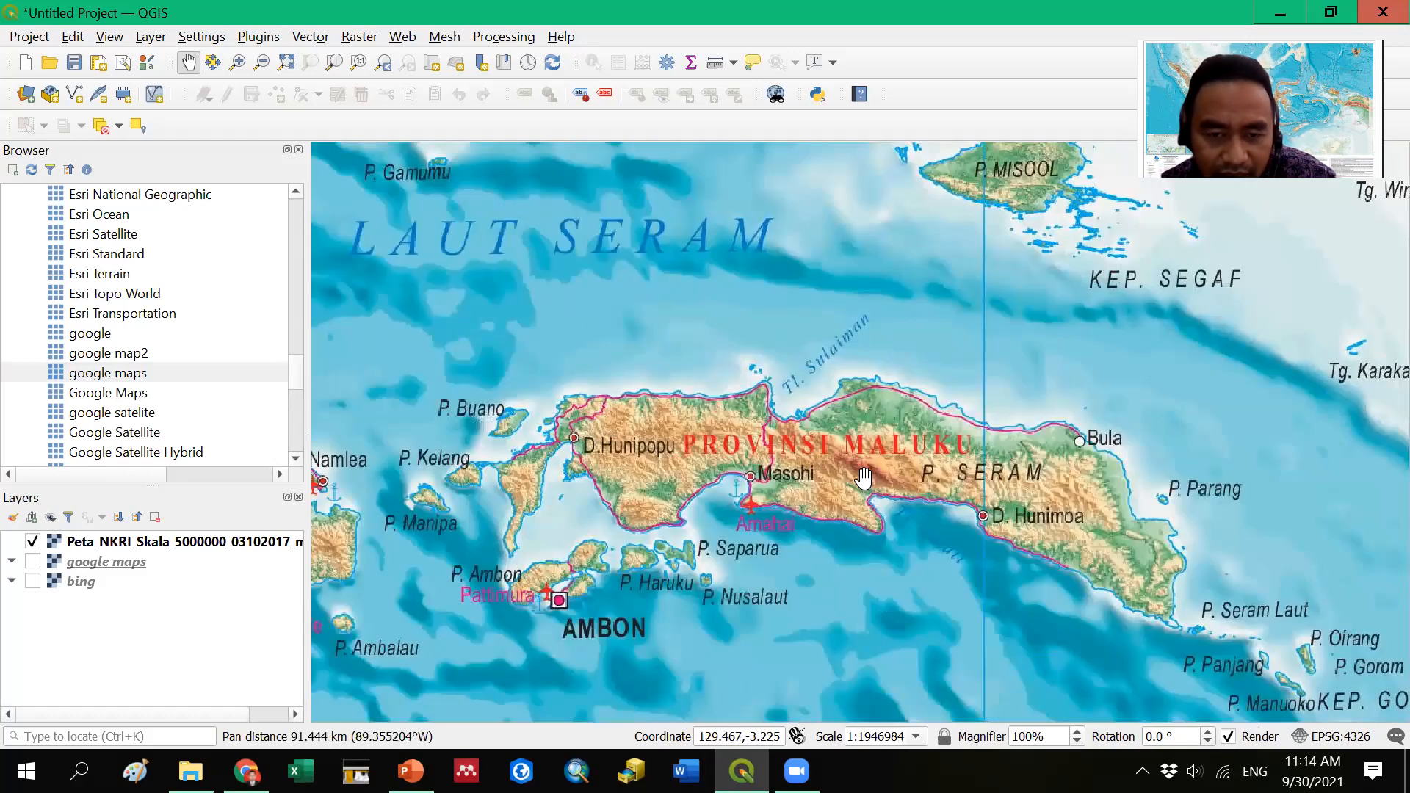
scroll(725, 465, "up", 2)
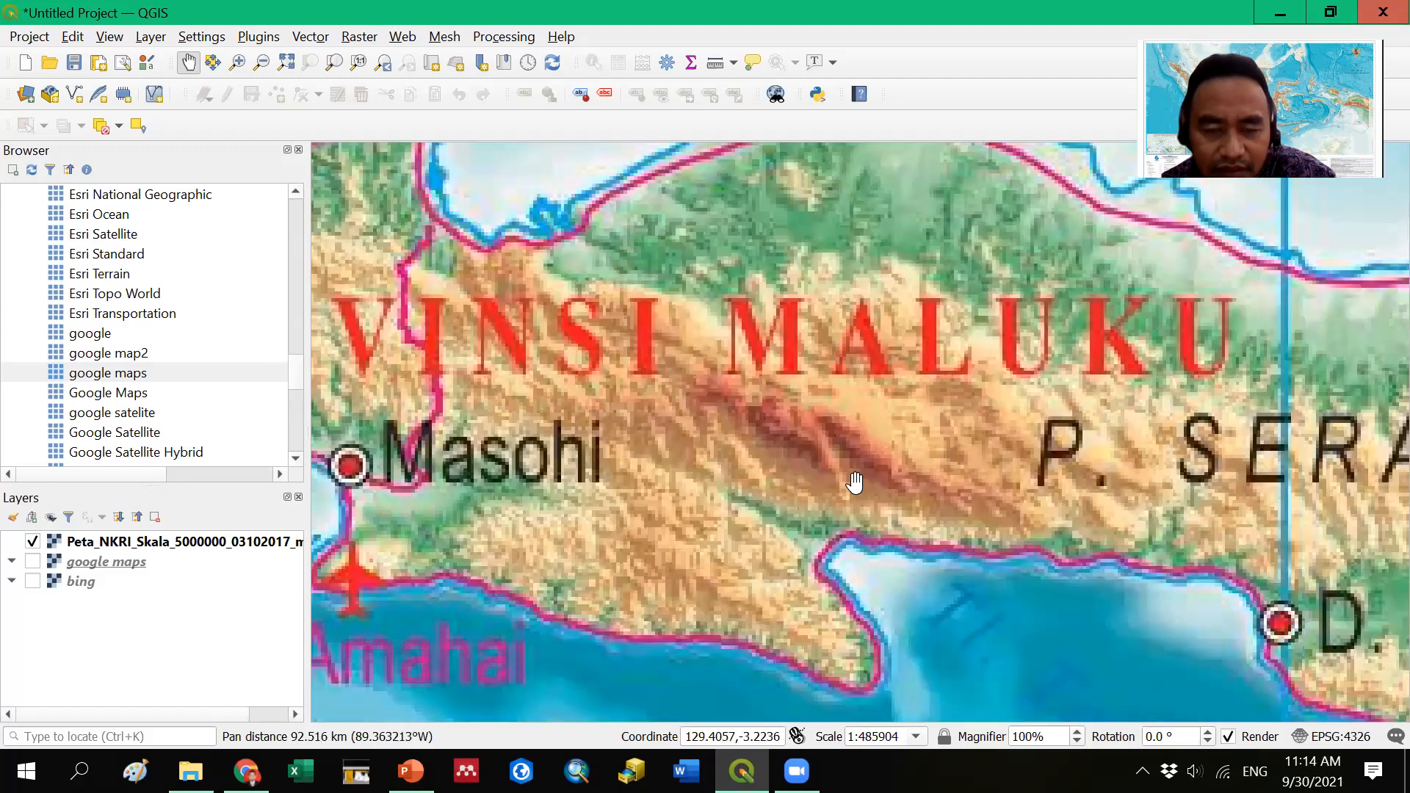
scroll(833, 488, "down", 2)
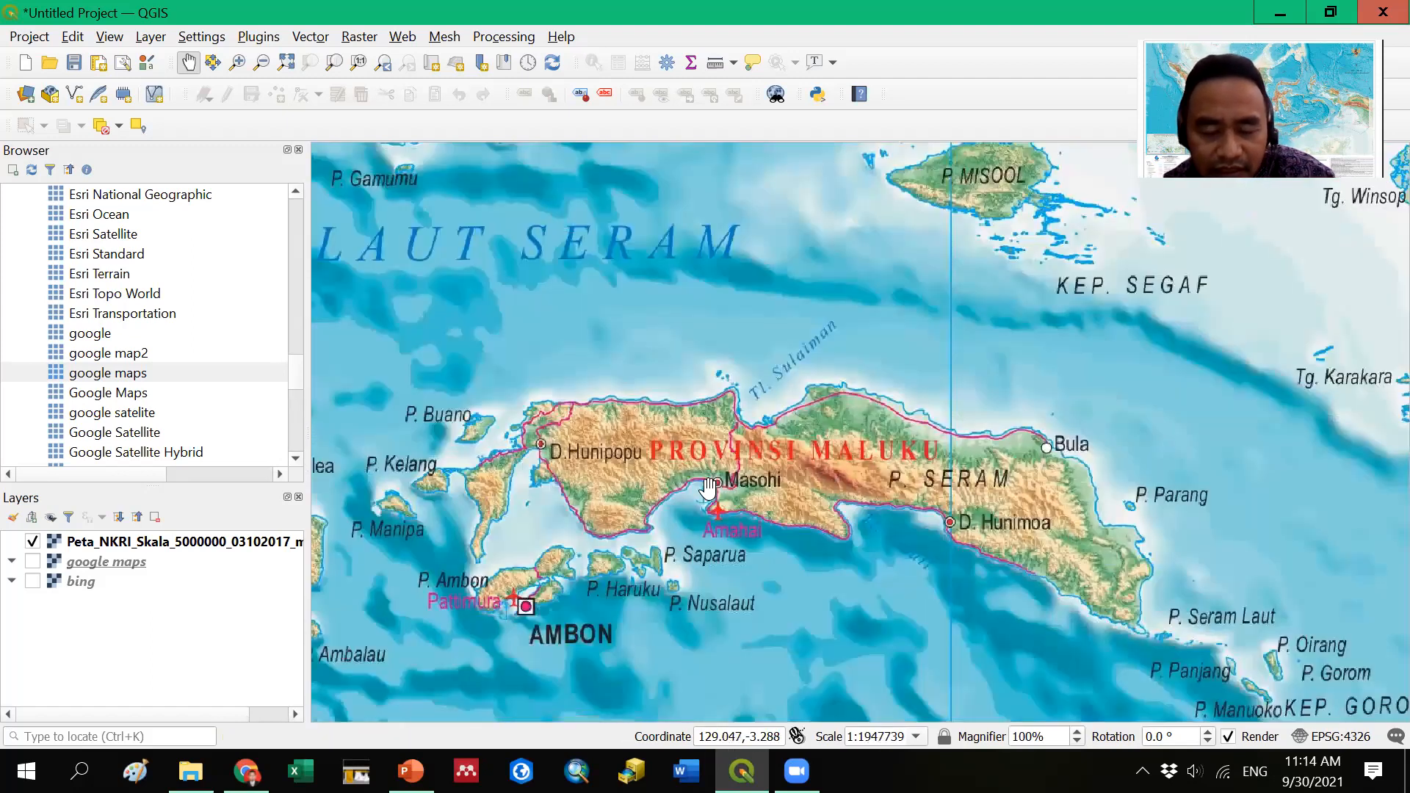
left_click_drag(674, 488, 954, 433)
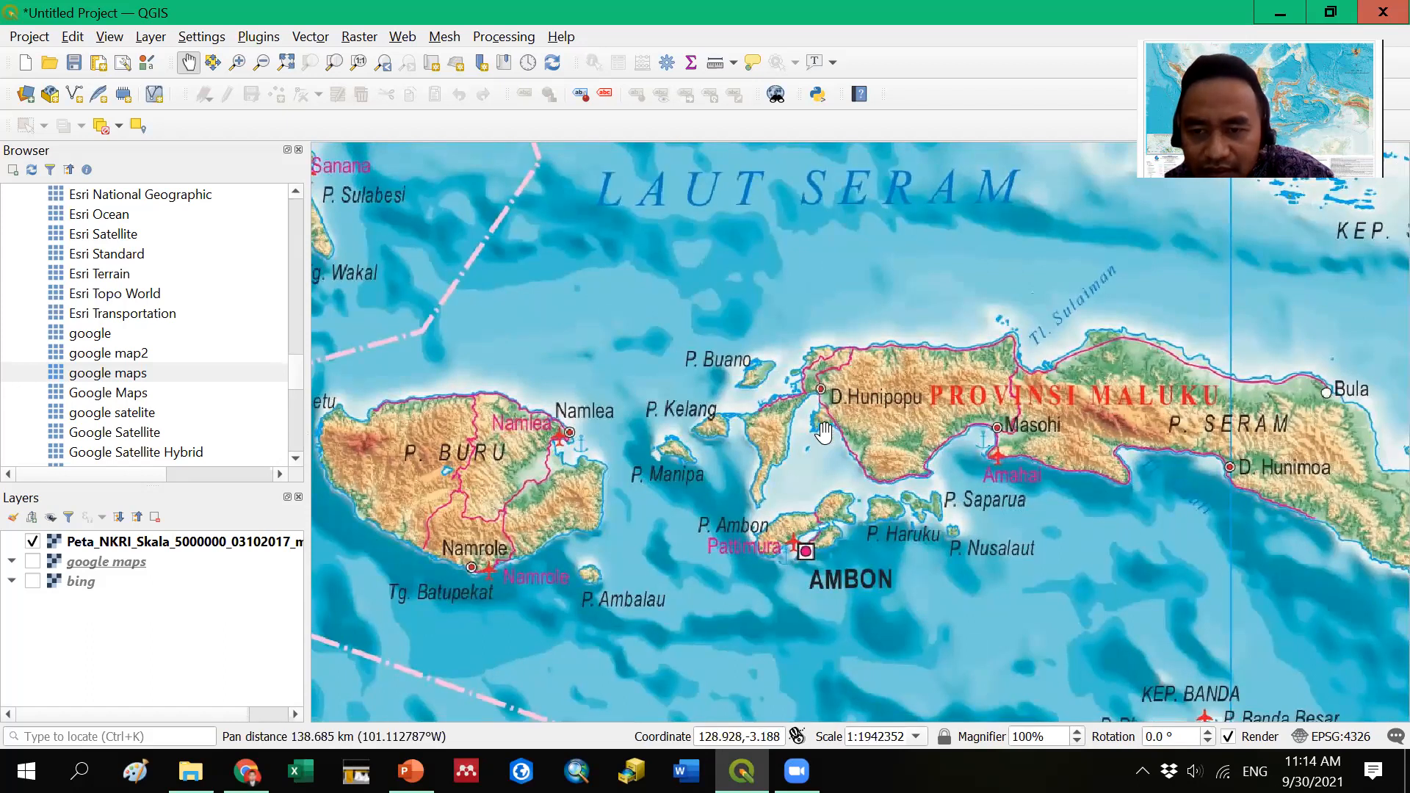
- Examine central Sulawesi, including D. Poso, D. Towuti, Soroako, the roads and the provincial boundaries, as a possible digitizing area
left_click_drag(747, 441, 898, 438)
left_click_drag(609, 450, 911, 590)
left_click_drag(714, 467, 890, 549)
left_click_drag(660, 553, 985, 558)
left_click_drag(778, 488, 1083, 583)
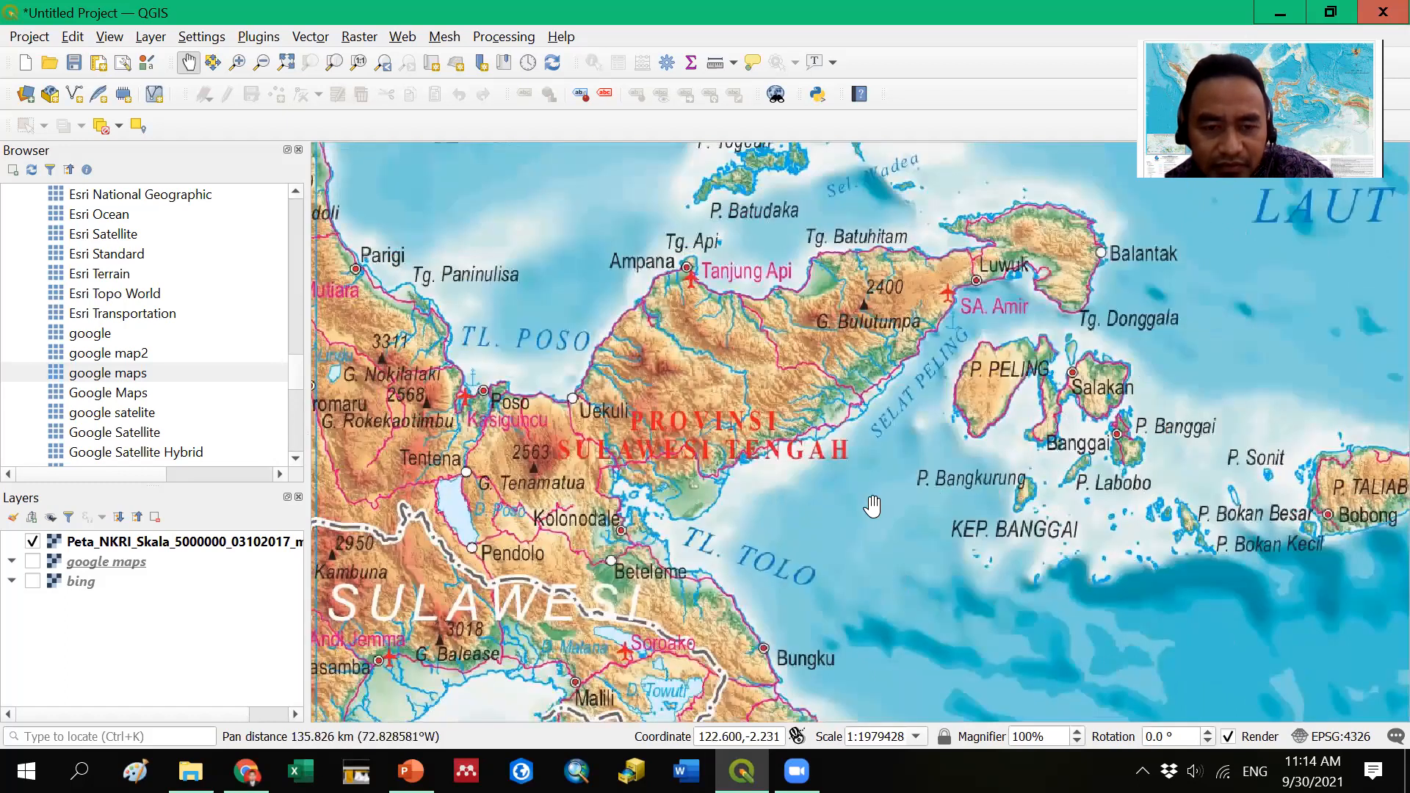
scroll(646, 527, "up", 1)
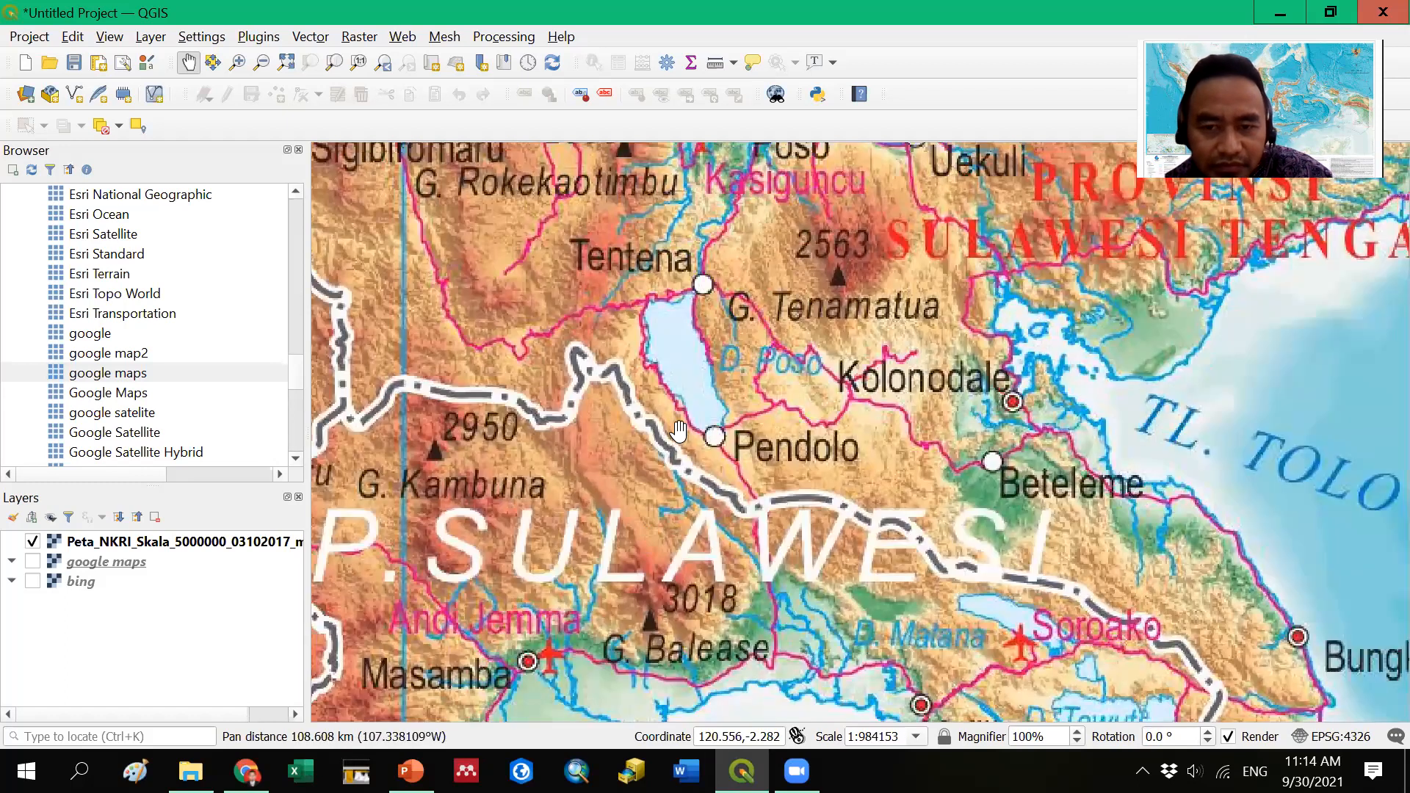
left_click_drag(908, 602, 941, 492)
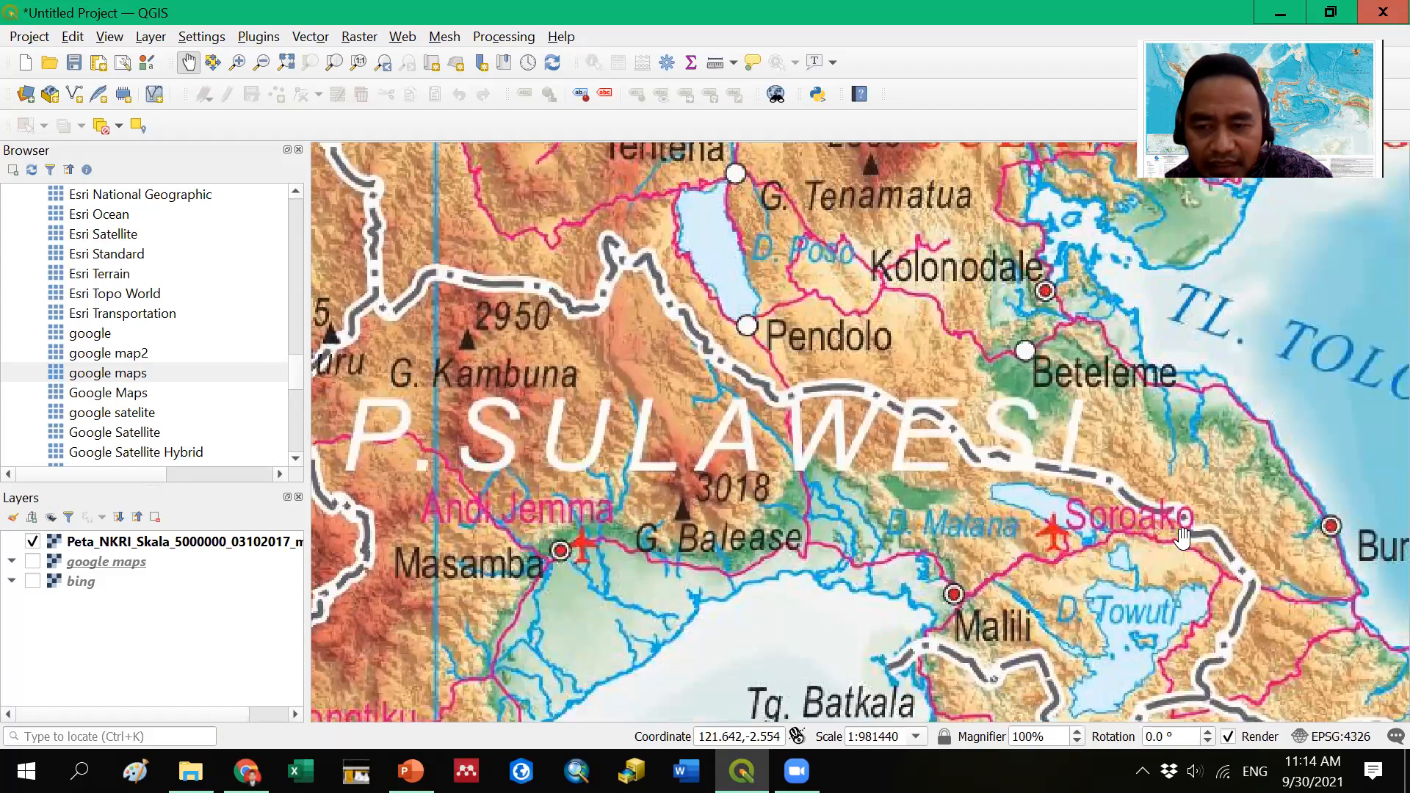
left_click_drag(983, 433, 1039, 331)
scroll(1028, 400, "down", 2)
left_click_drag(1013, 474, 954, 465)
left_click_drag(983, 354, 964, 467)
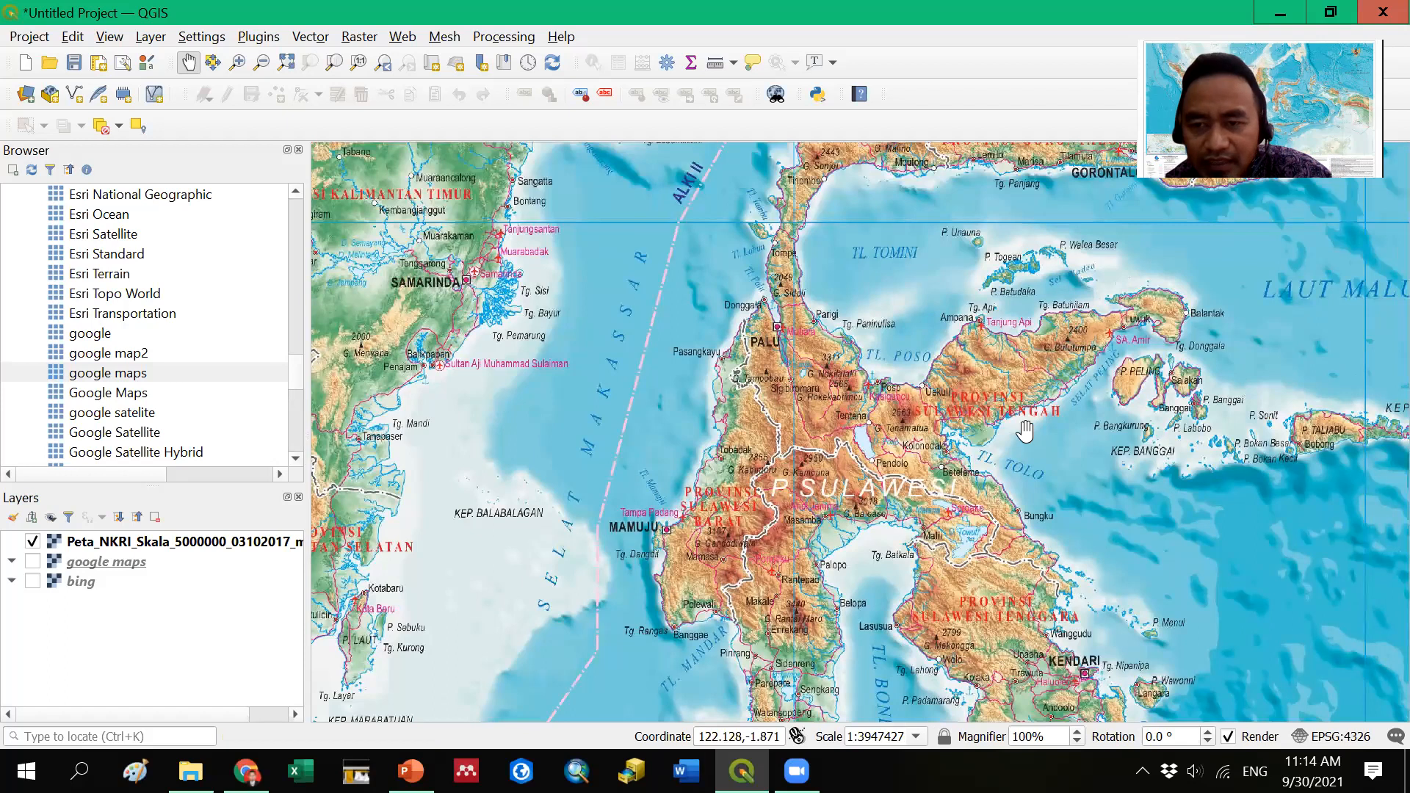
- Examine Gorontalo province in northern Sulawesi, checking its boundaries, cities, roads, coastline and D. Limboto for digitizing
left_click_drag(923, 413, 789, 520)
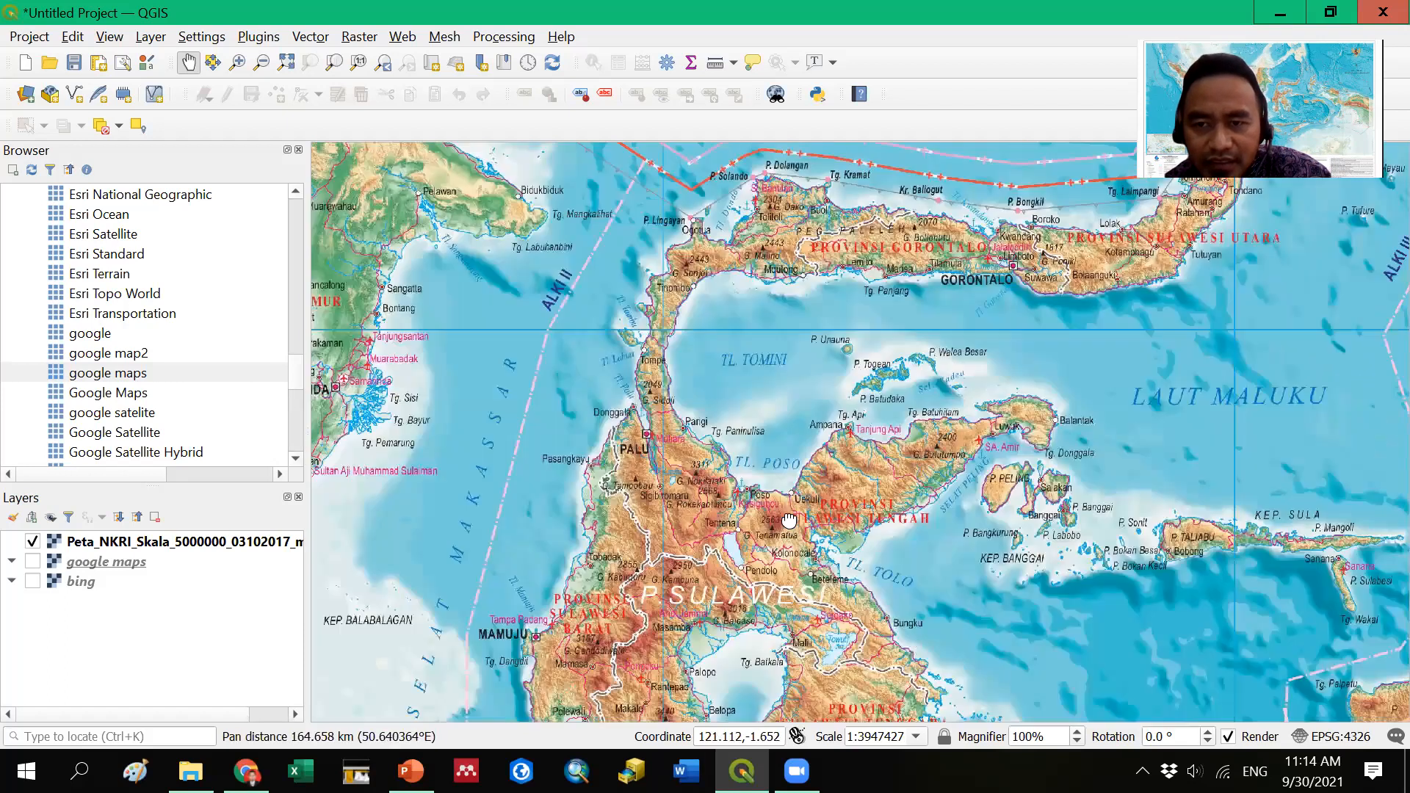
left_click_drag(1137, 237, 1023, 424)
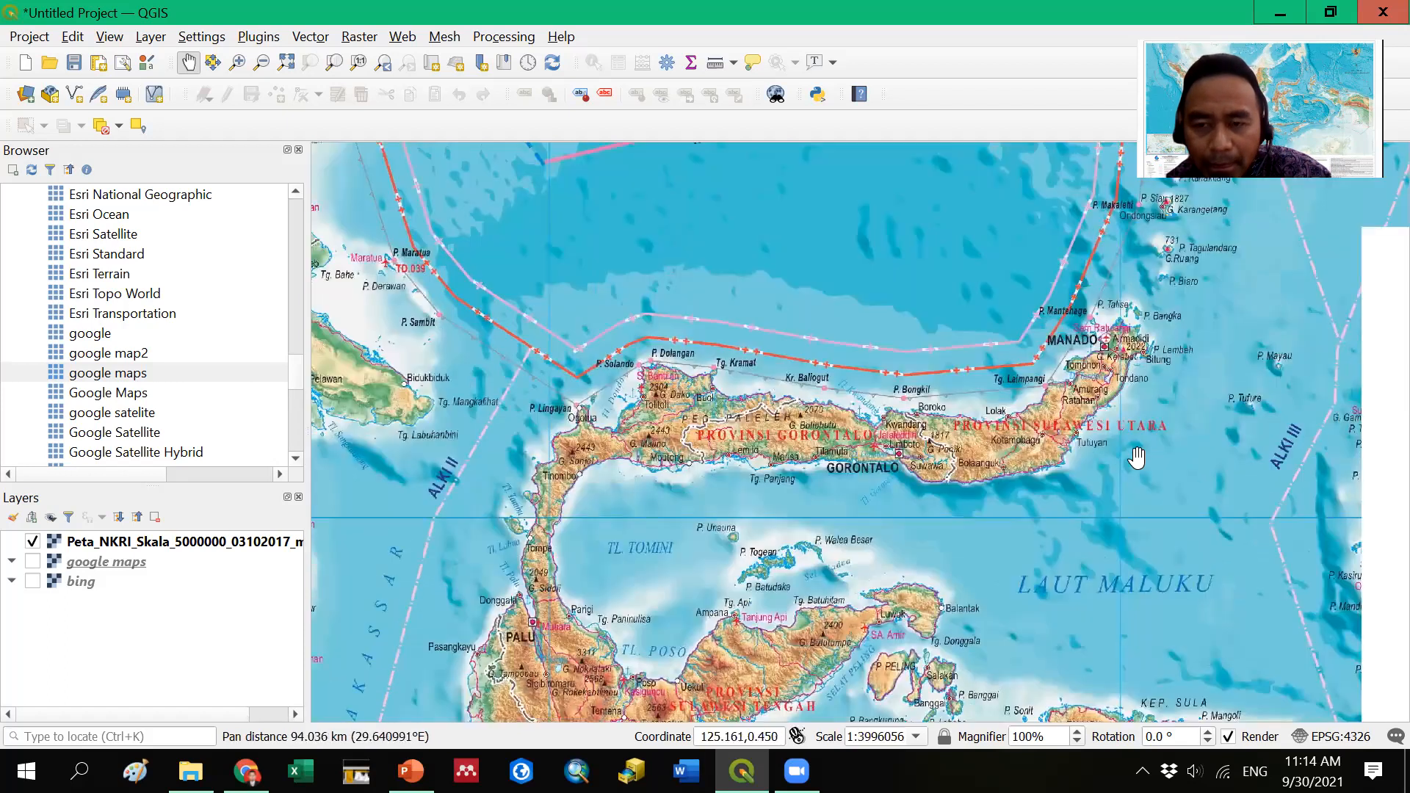
left_click_drag(899, 469, 881, 444)
scroll(954, 463, "up", 1)
scroll(881, 450, "up", 1)
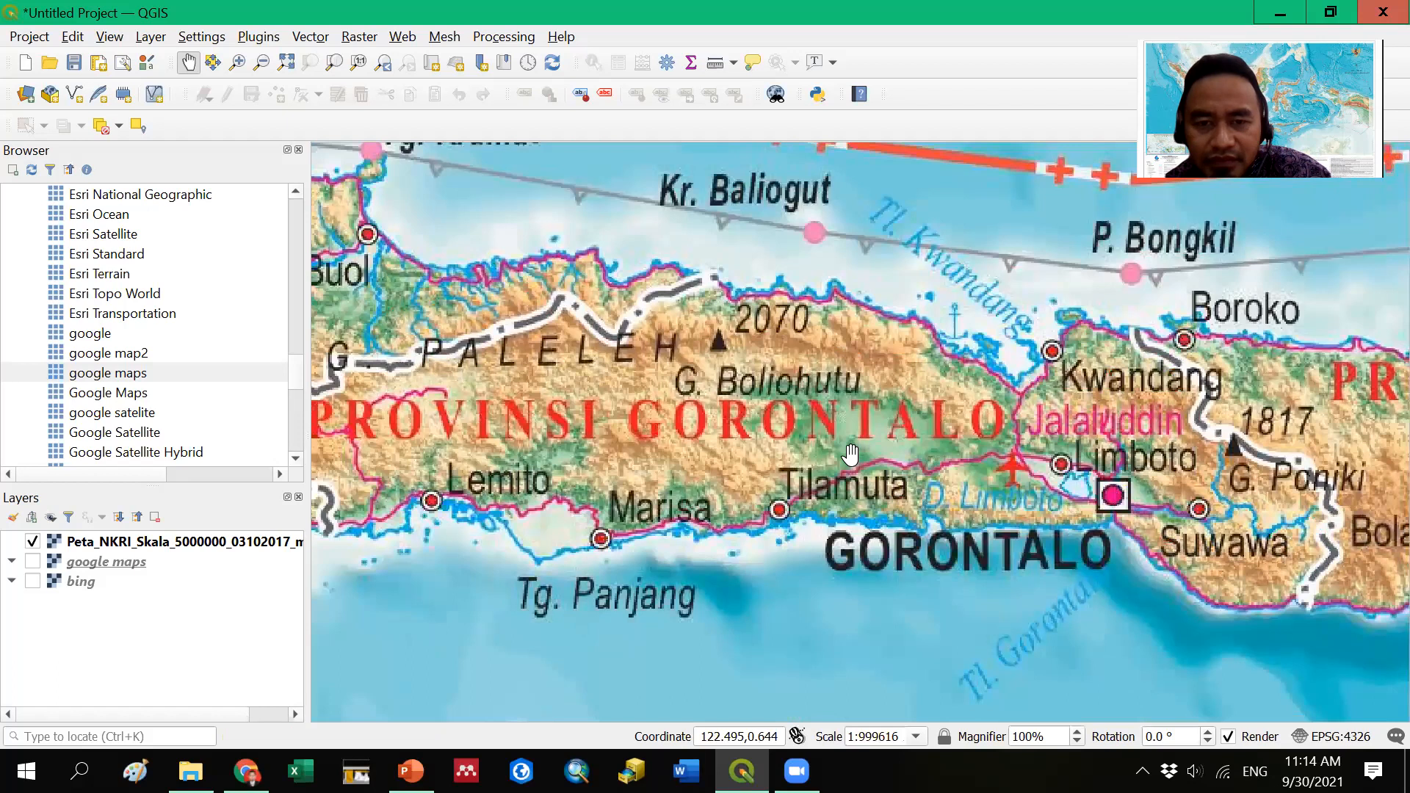
scroll(850, 455, "down", 1)
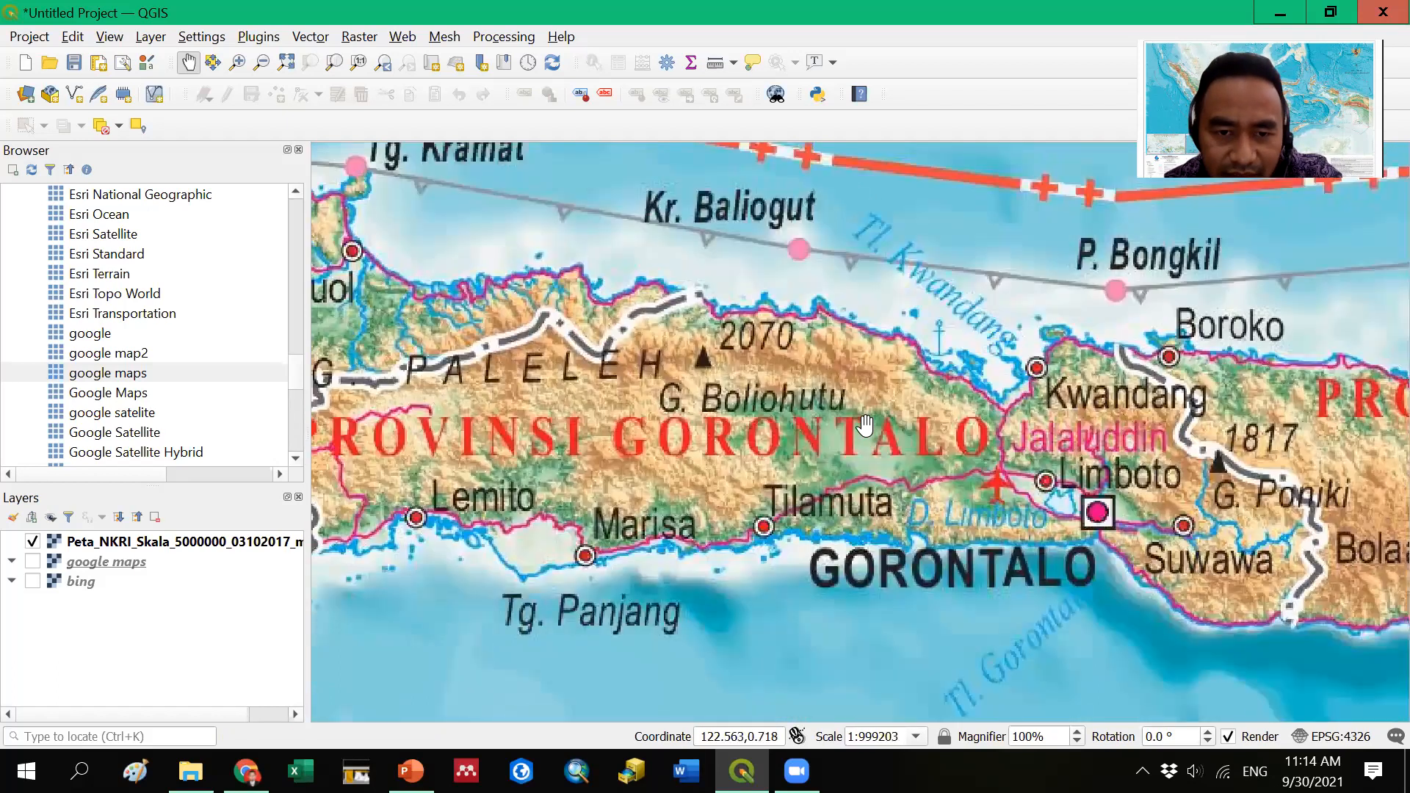
scroll(868, 437, "up", 1)
left_click_drag(883, 401, 959, 396)
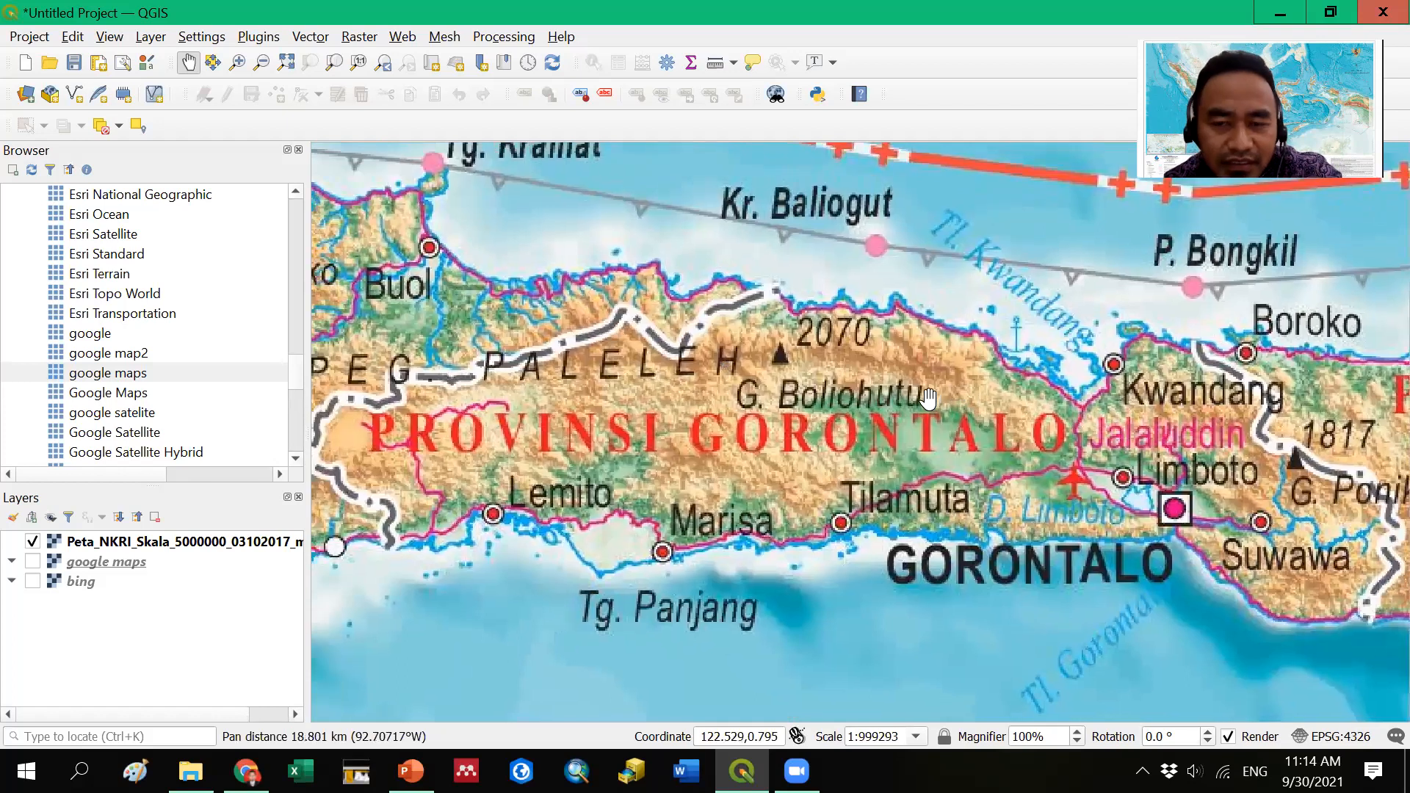
scroll(910, 415, "down", 1)
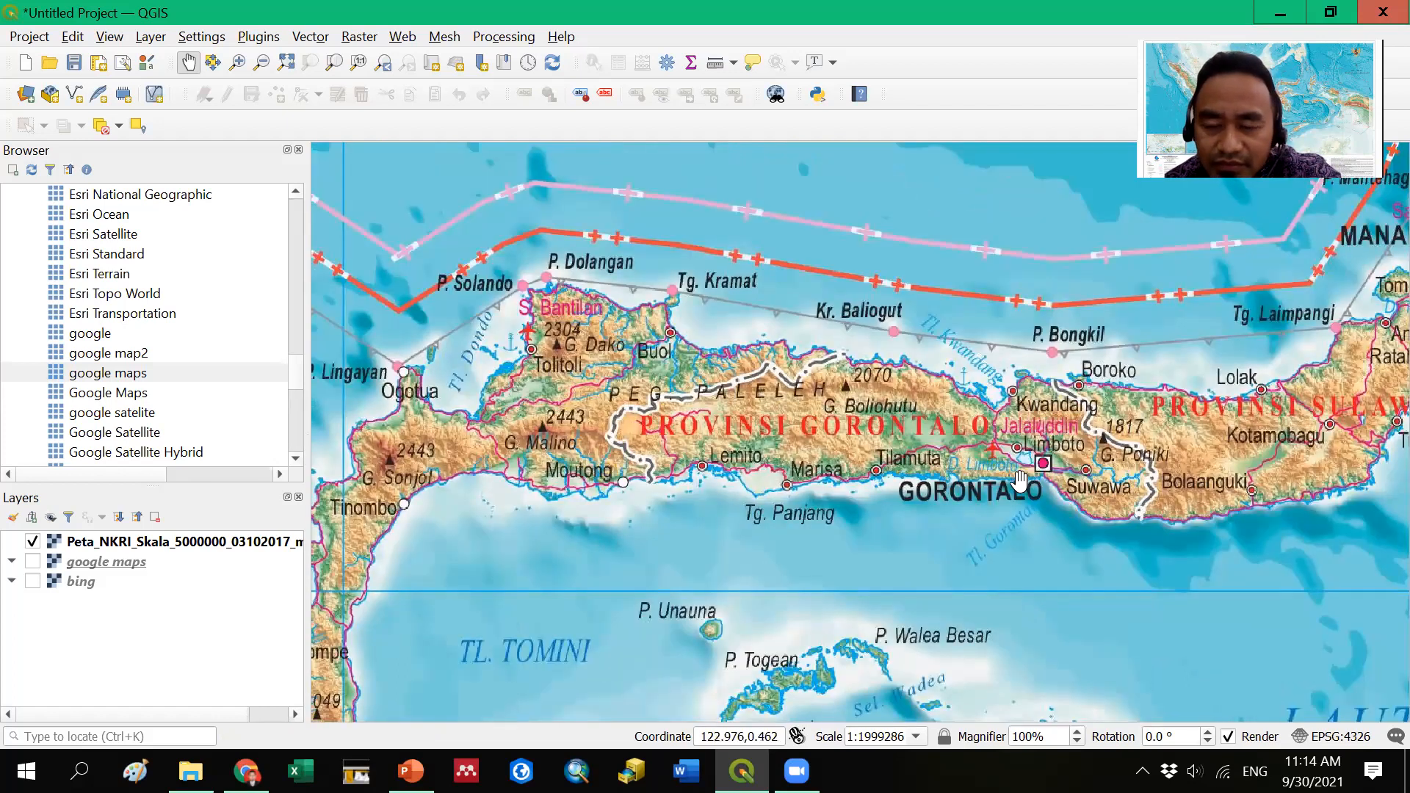
scroll(1013, 453, "up", 1)
left_click_drag(927, 410, 1050, 419)
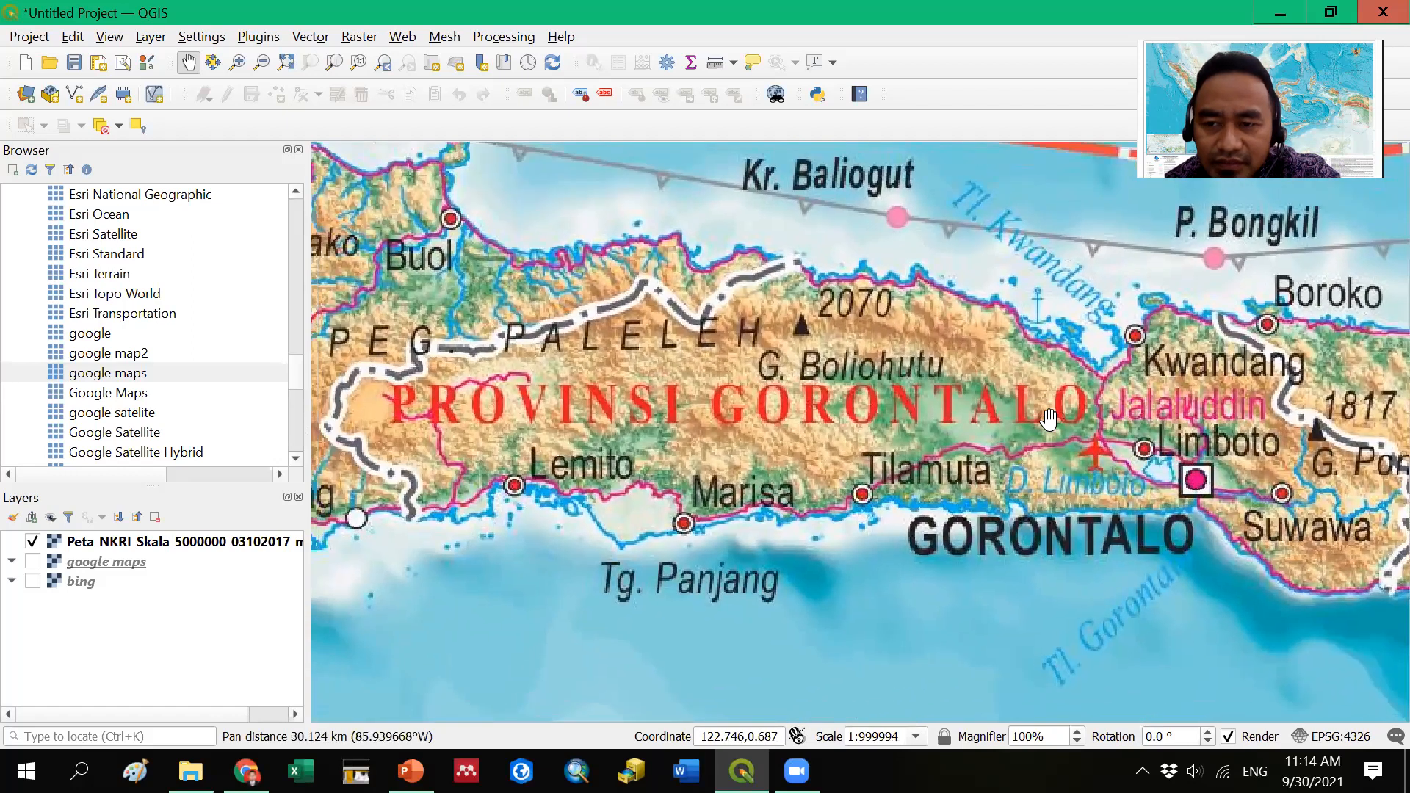
scroll(1049, 419, "down", 1)
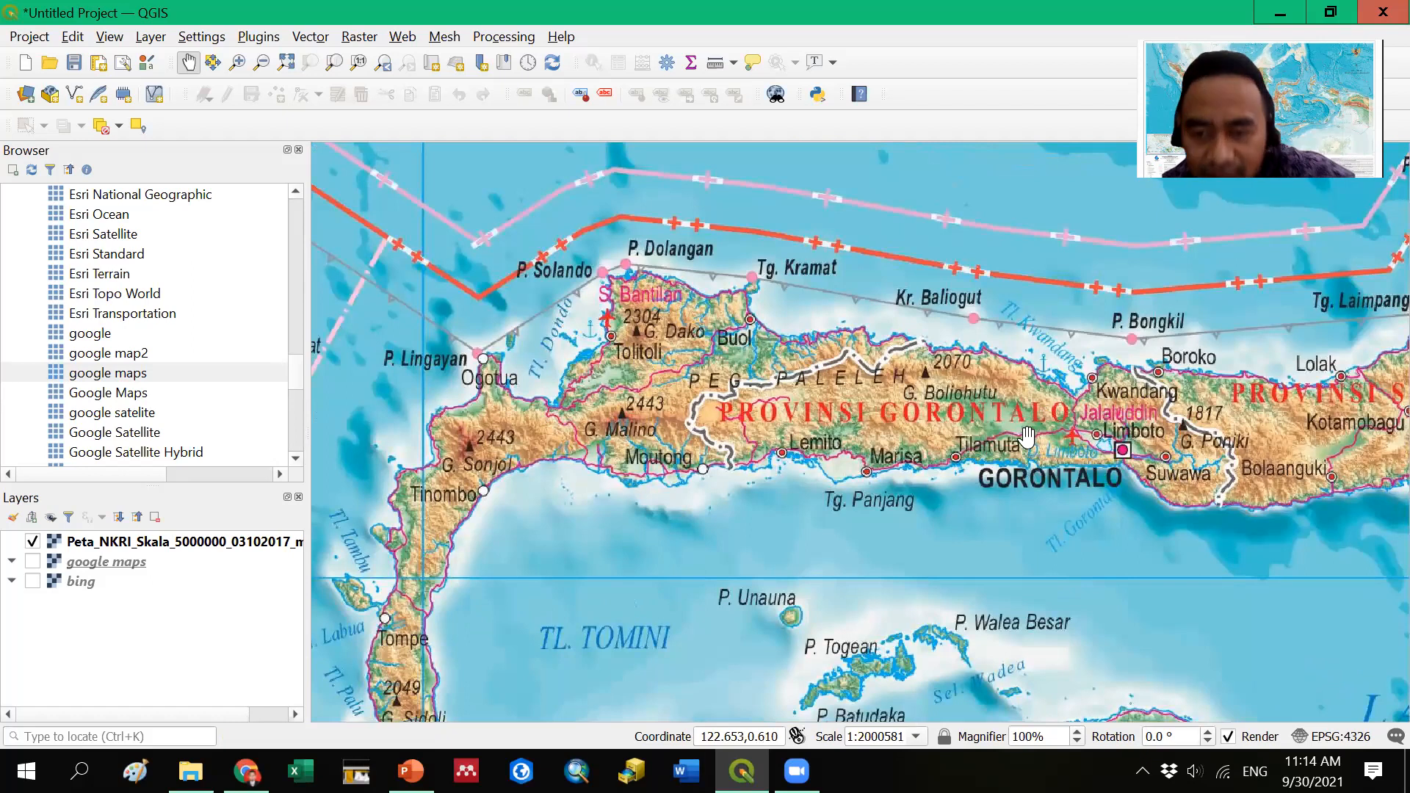
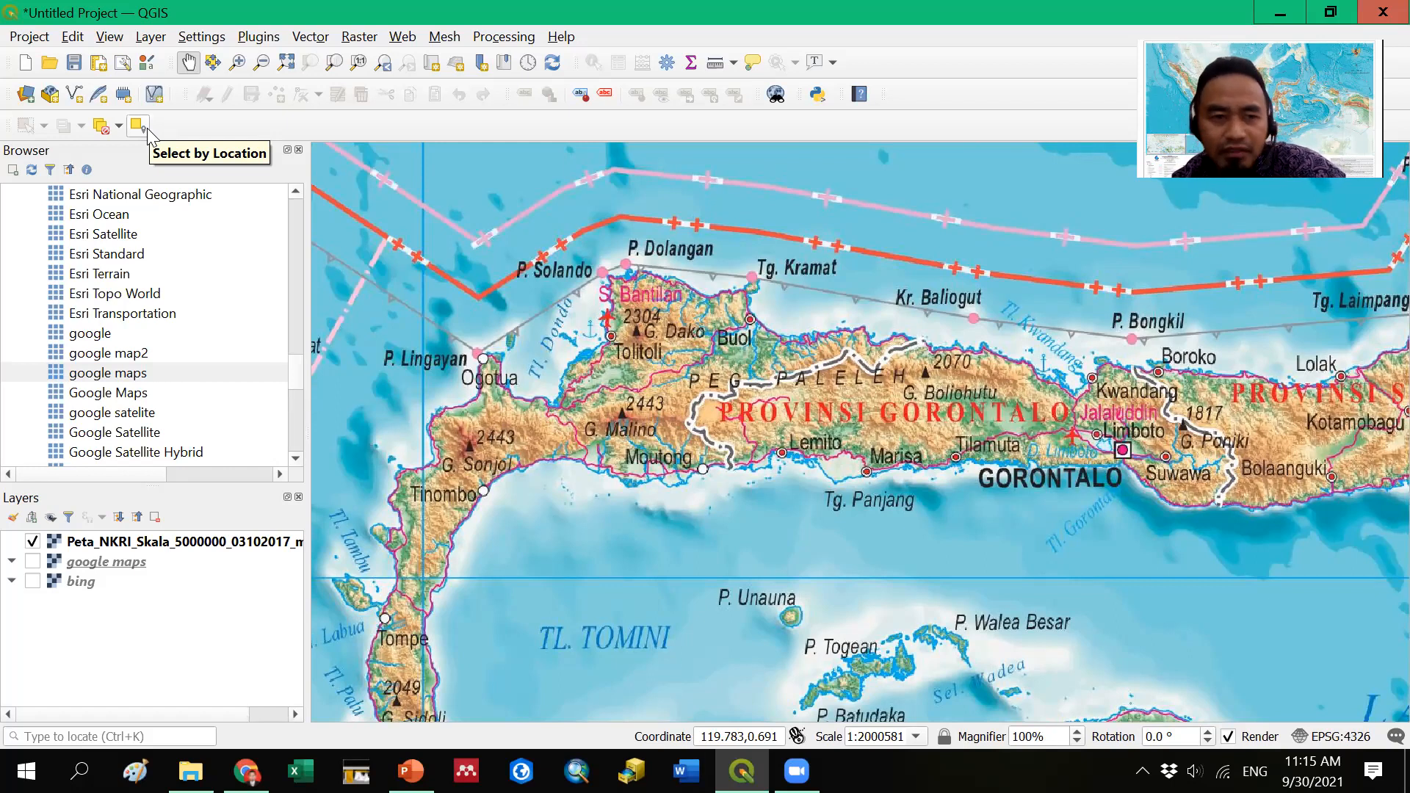
- Start a new shapefile layer and browse to the 4_Digitasi_Q folder inside 5_Aplikasi Komputer as its save location
left_click(76, 96)
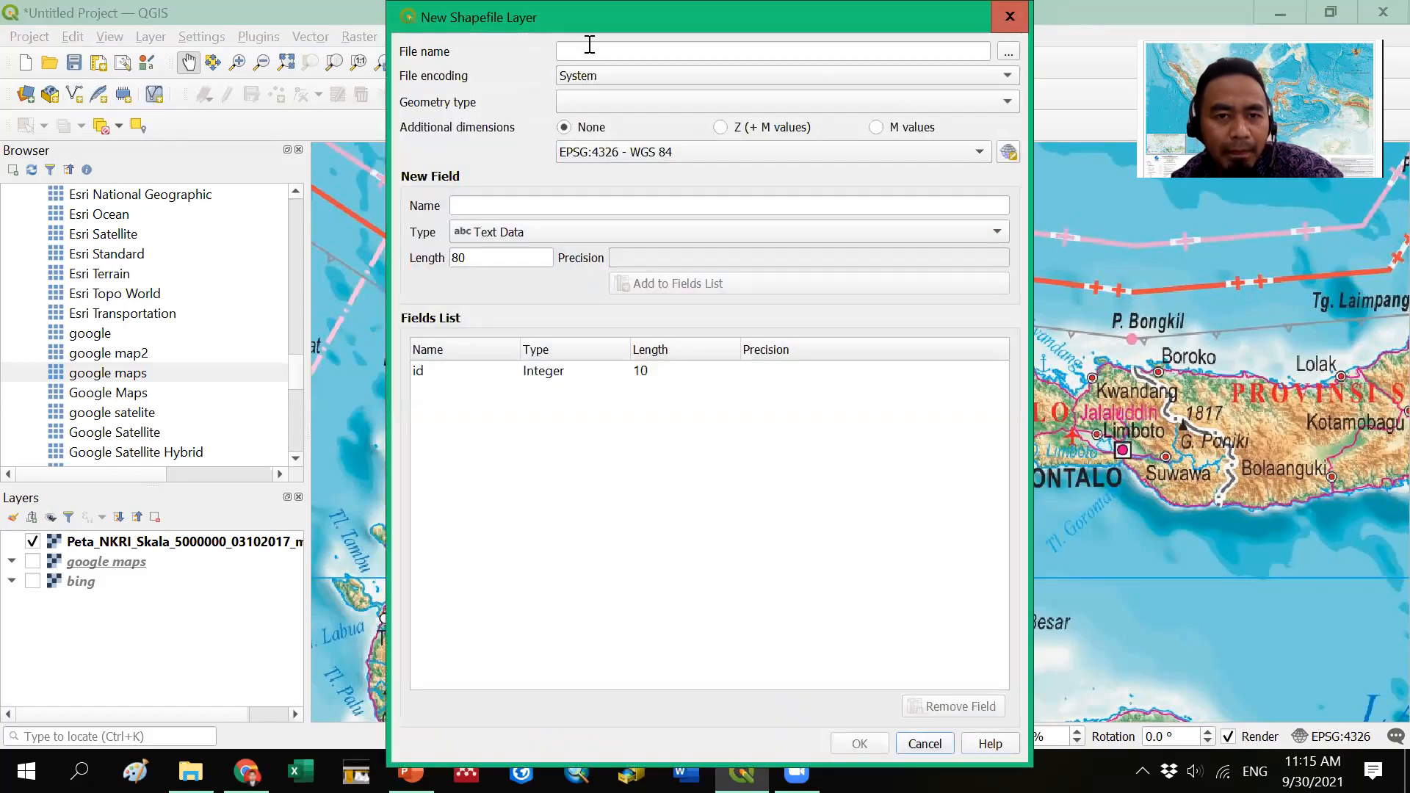
left_click(1008, 65)
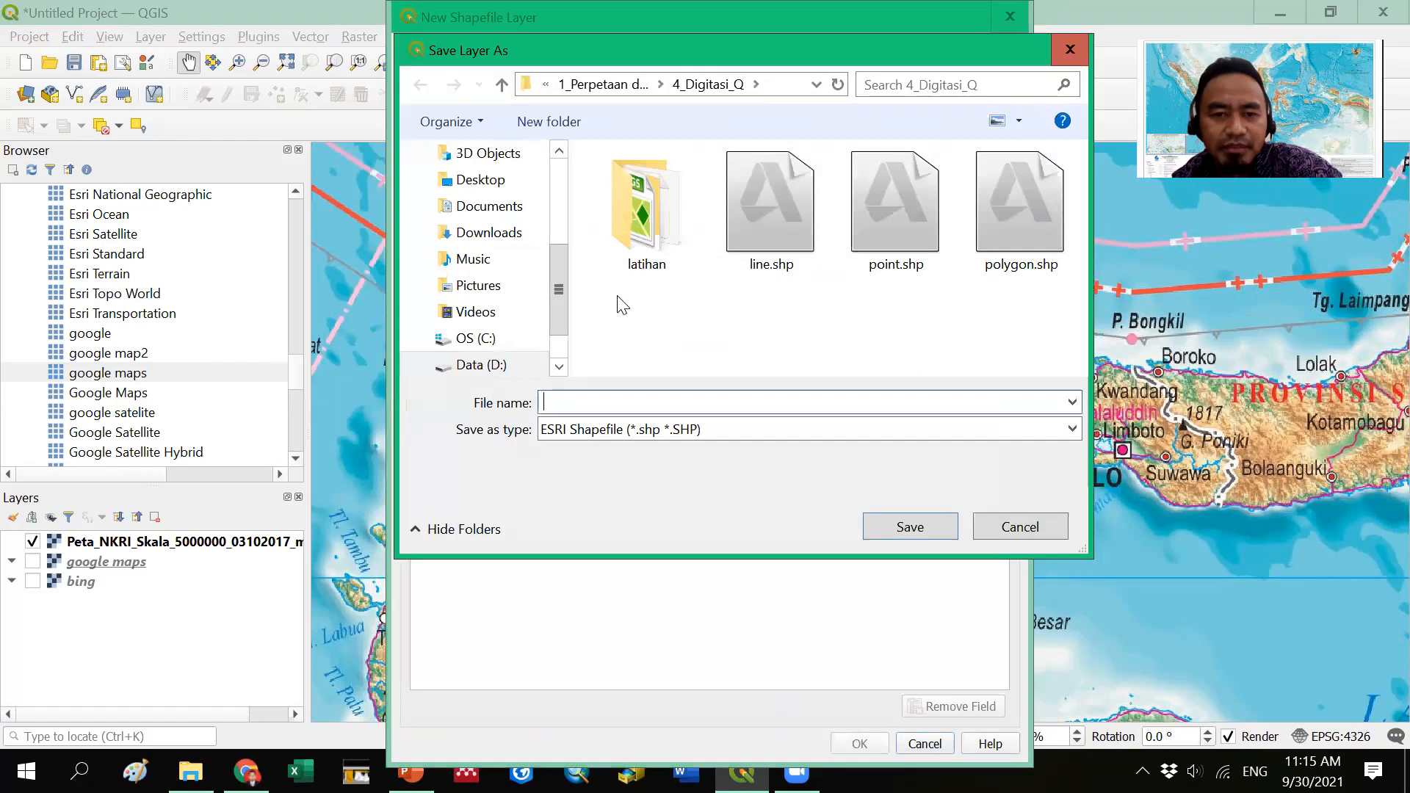
left_click(502, 87)
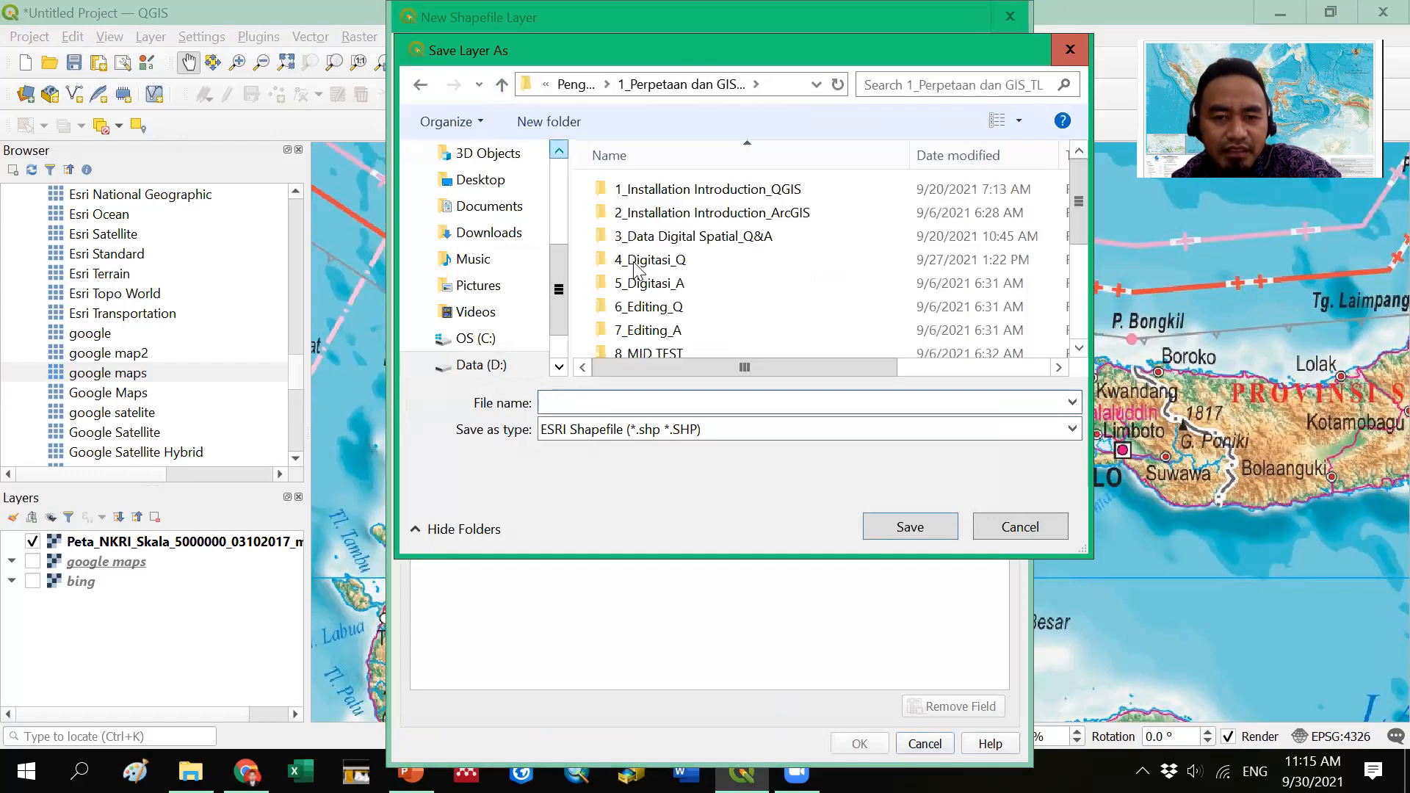
double_click(684, 261)
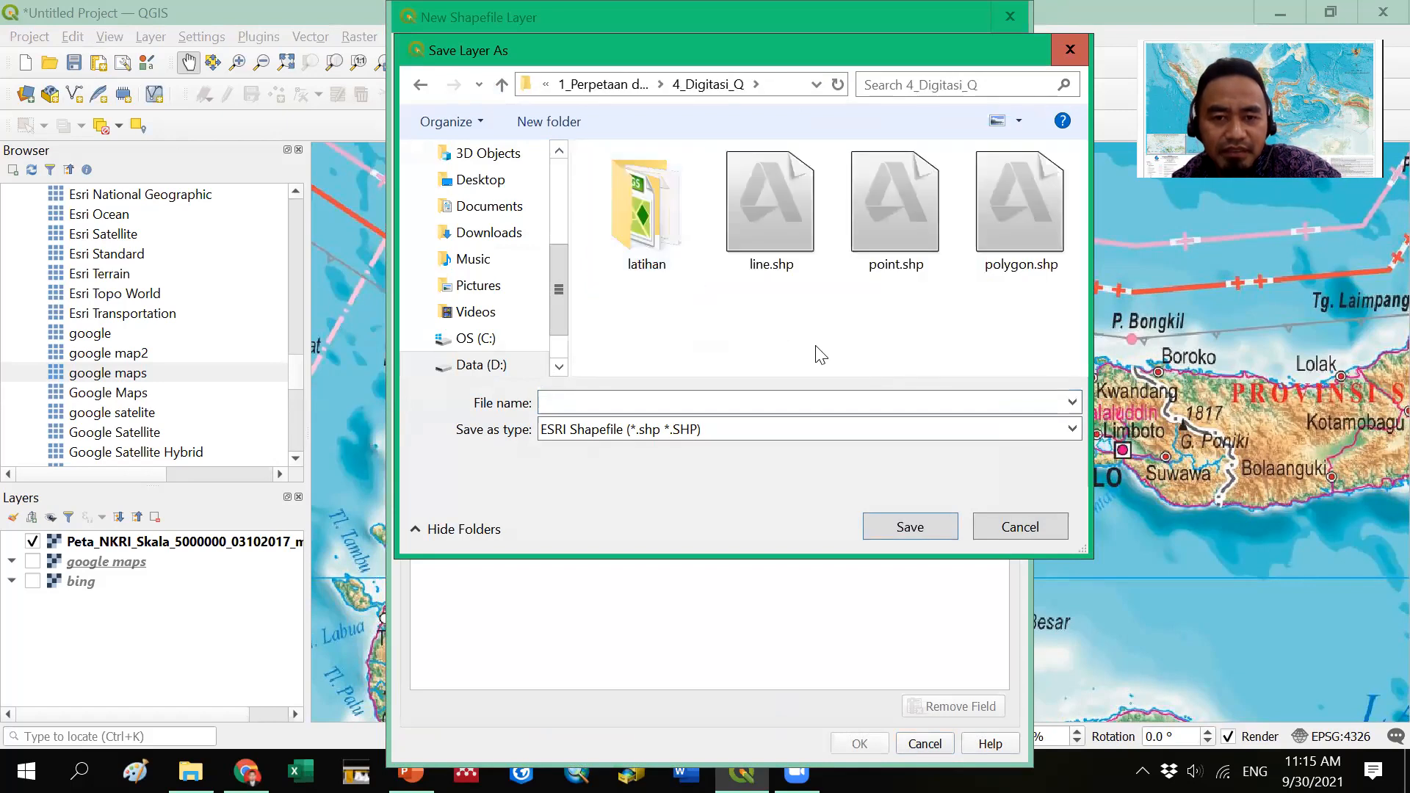
left_click(502, 86)
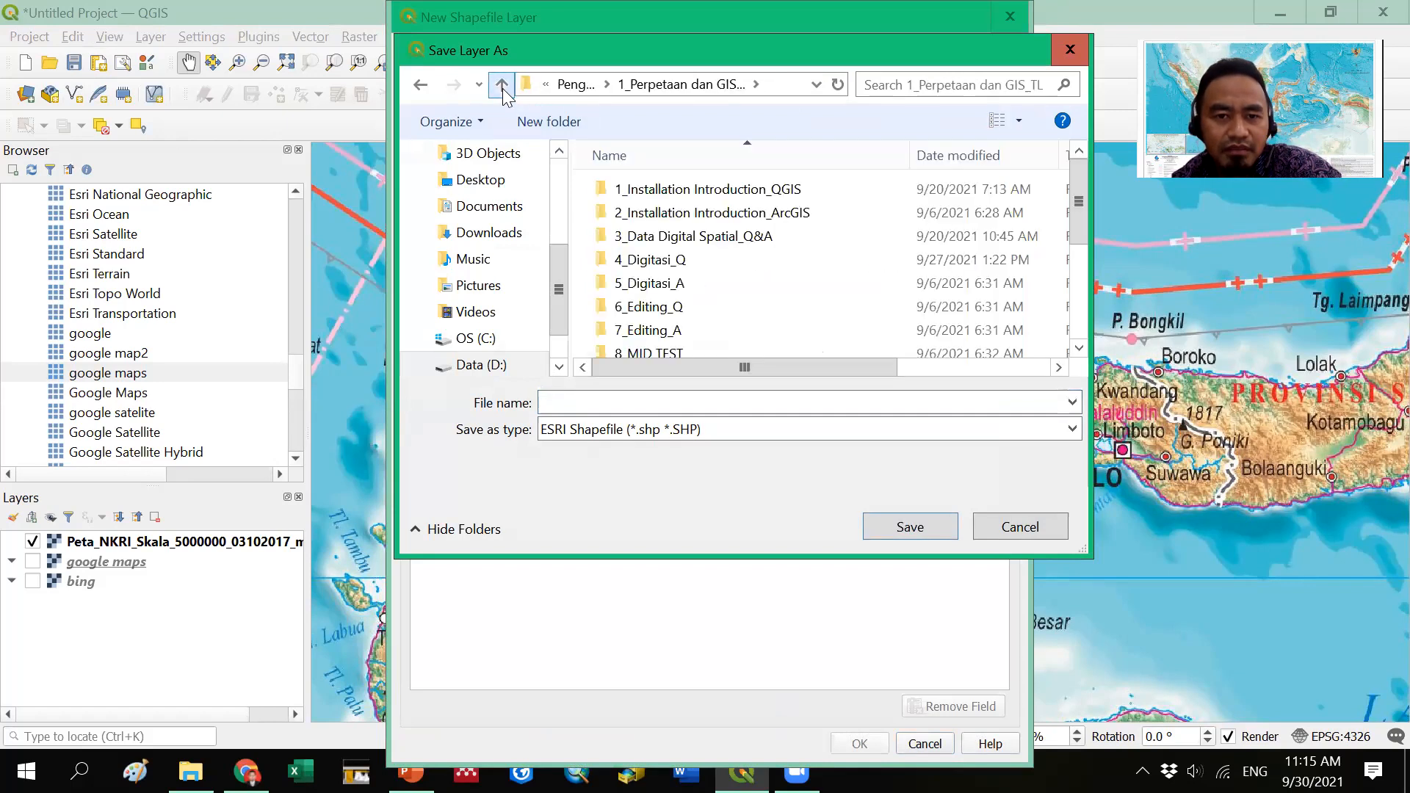
left_click(502, 86)
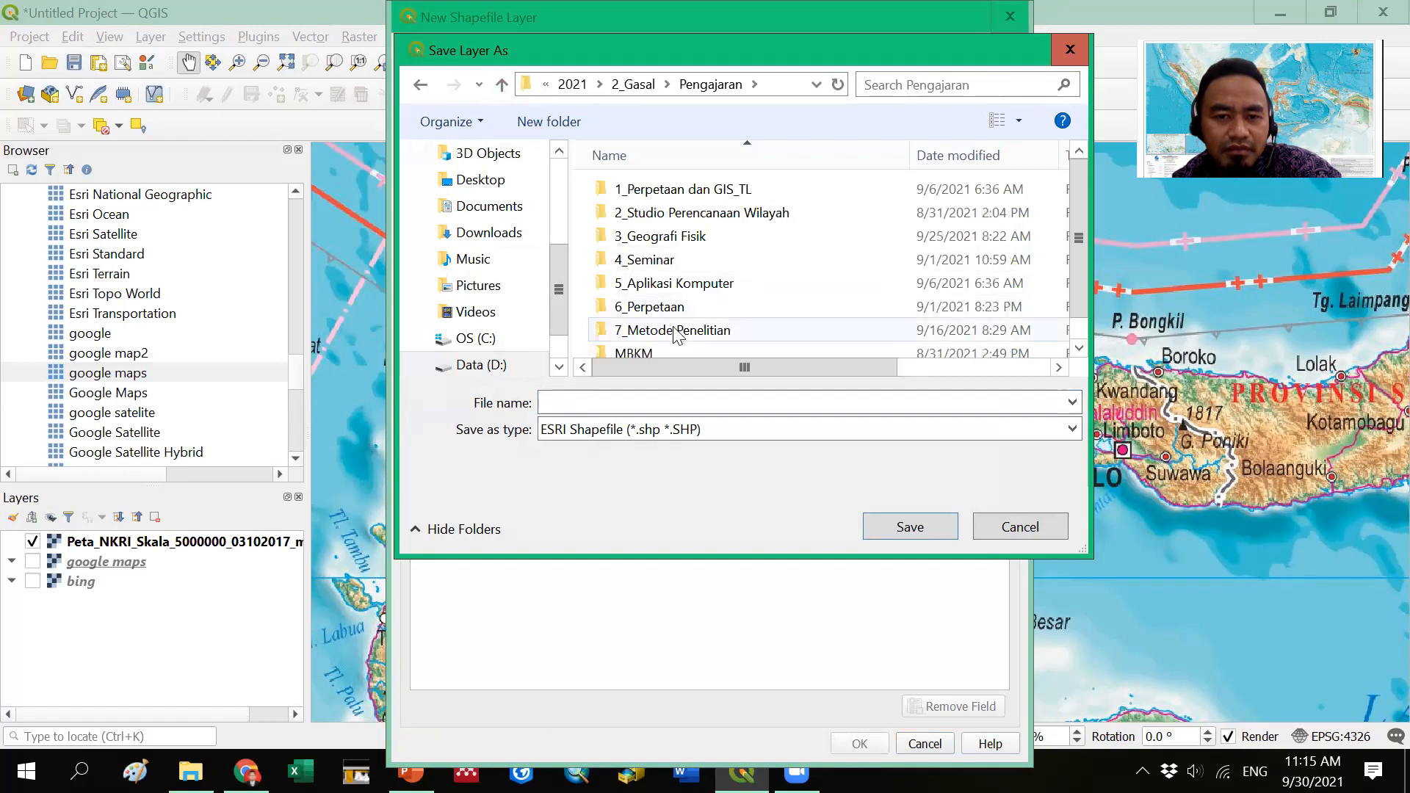
double_click(680, 287)
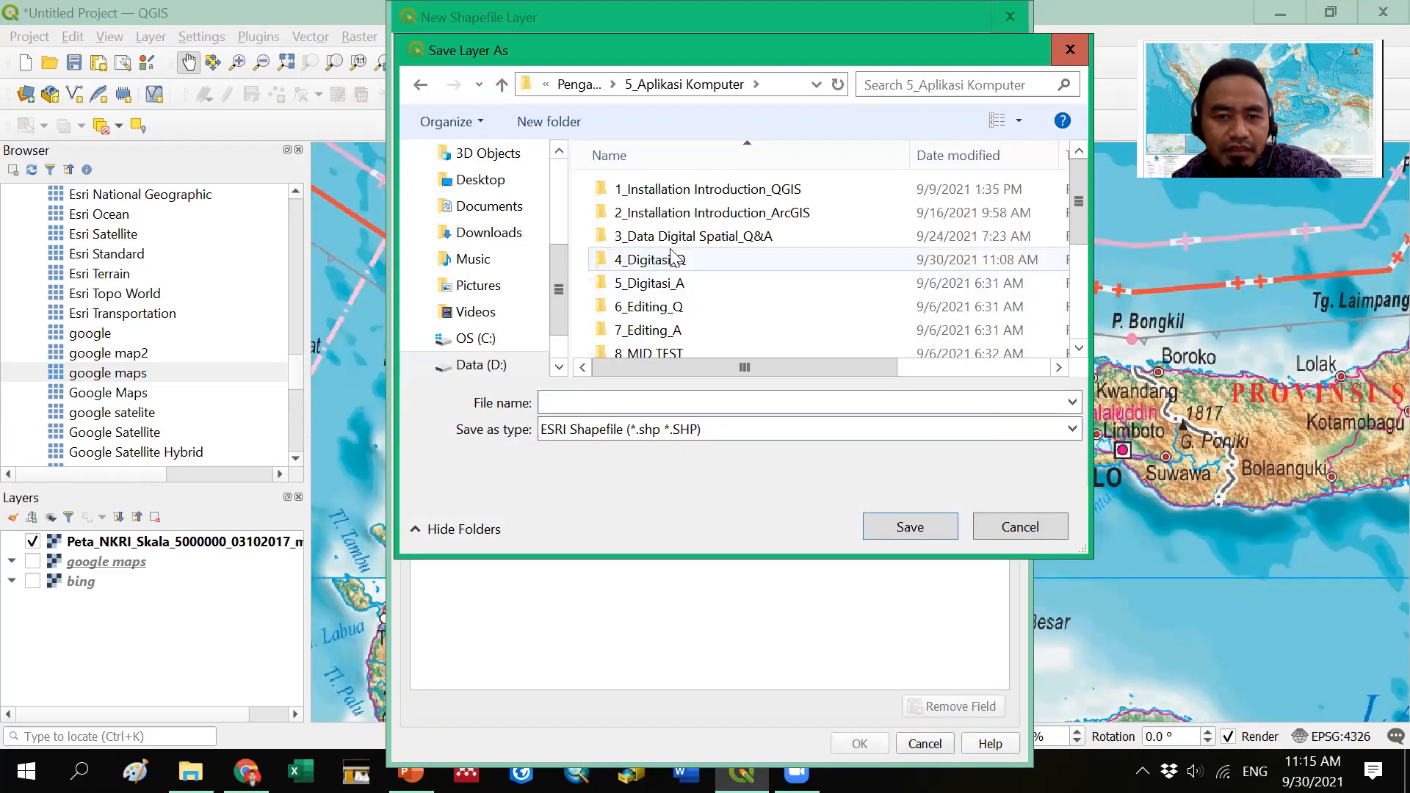
left_click(677, 266)
double_click(677, 265)
- Save the new shapefile under the file name Polygon and set its geometry type to Polygon
left_click(623, 399)
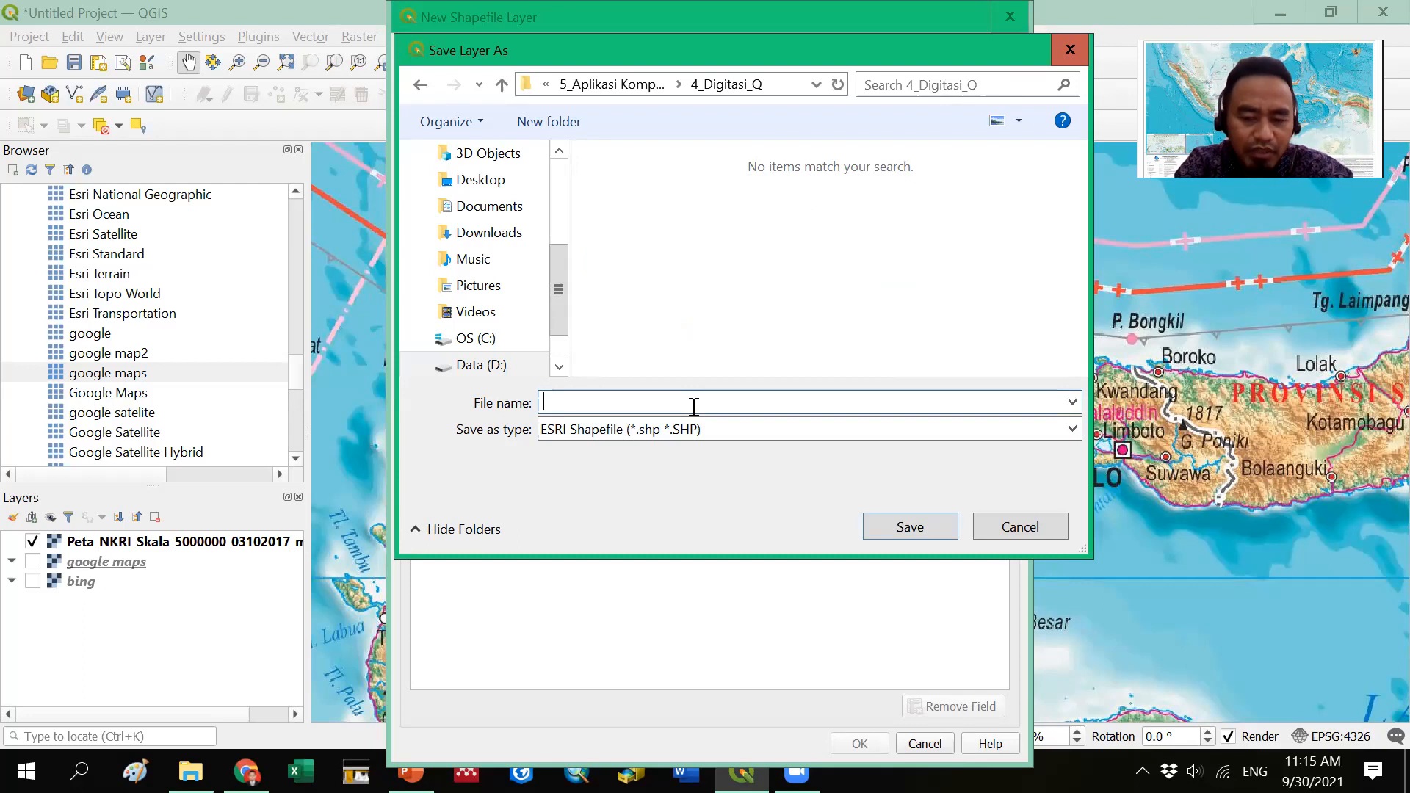
type("p")
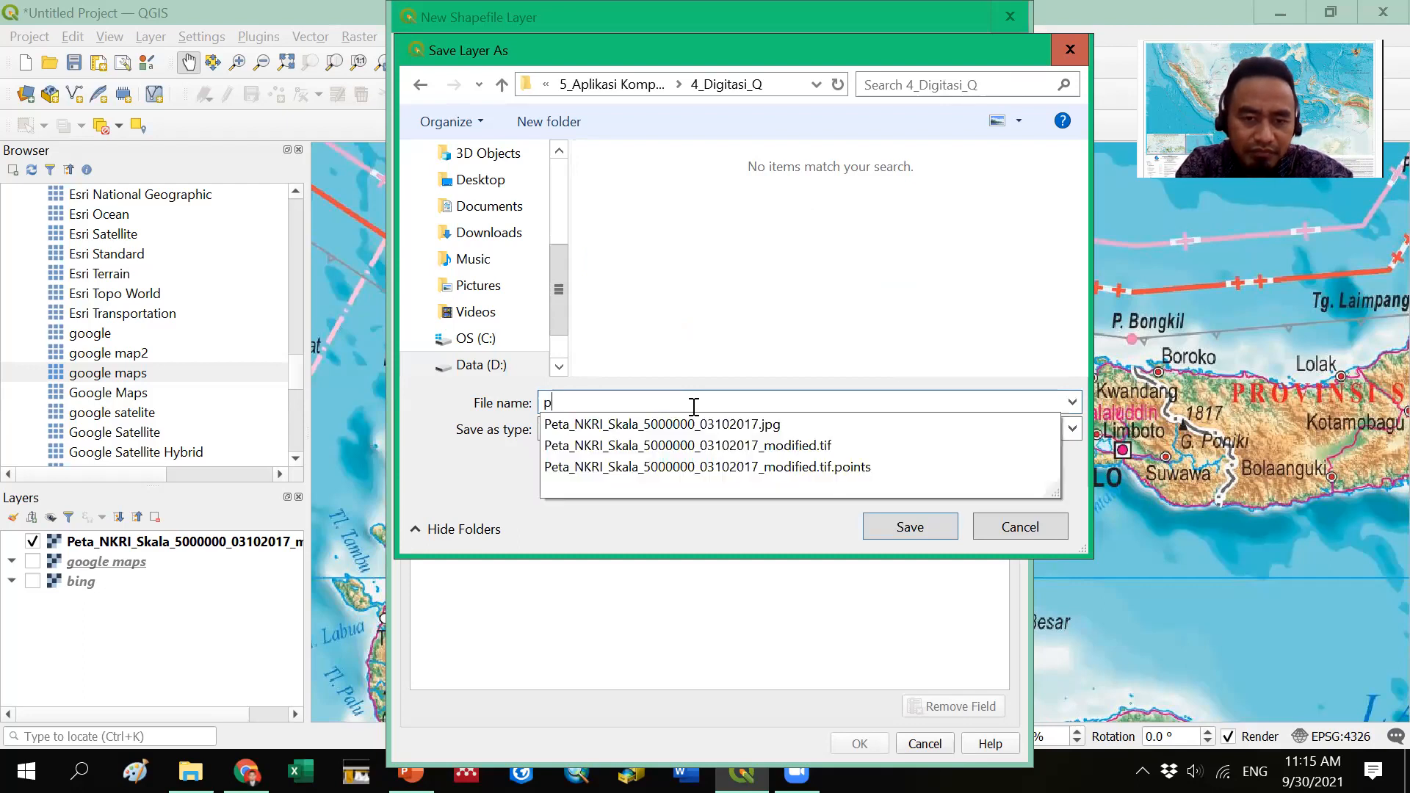
key("BackSpace")
type("Polygon")
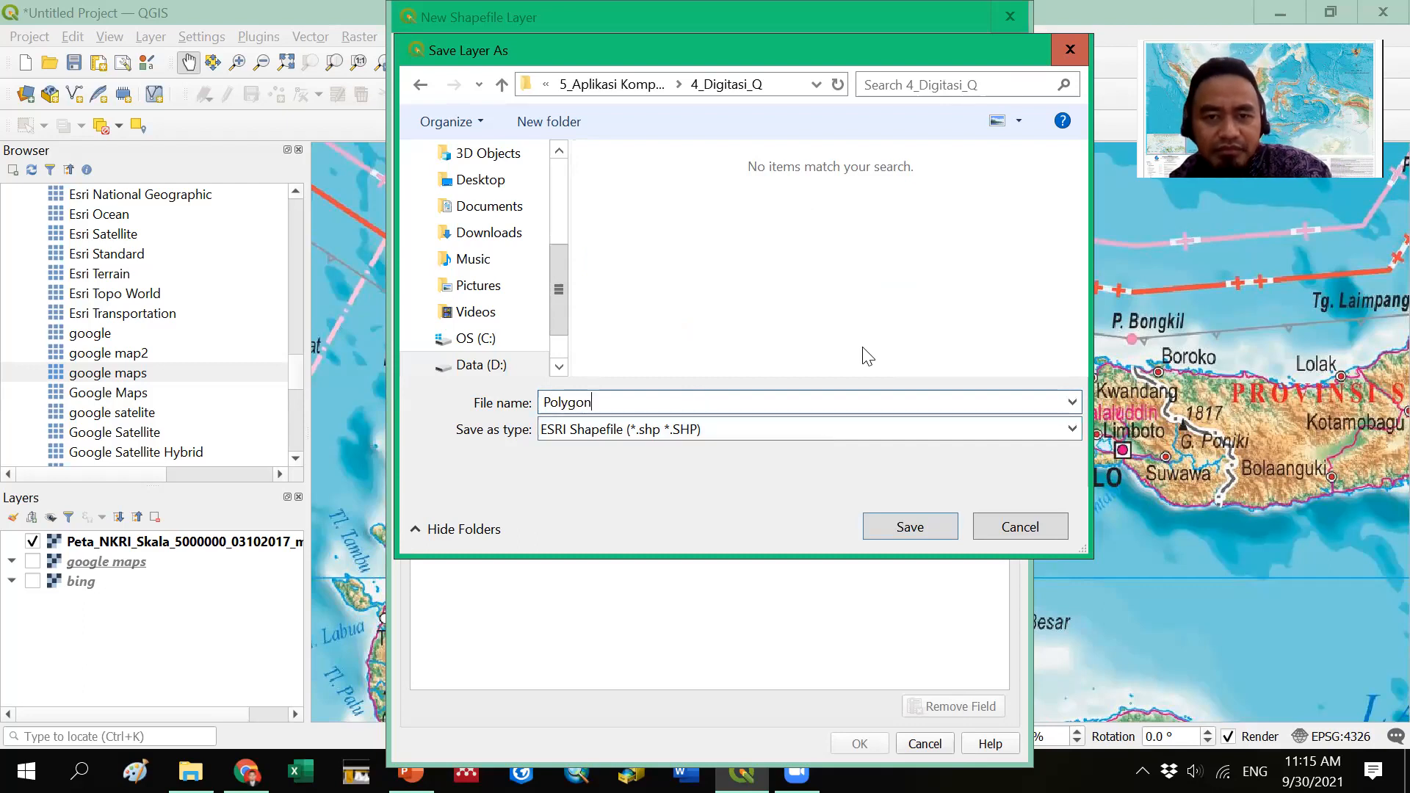
left_click(909, 527)
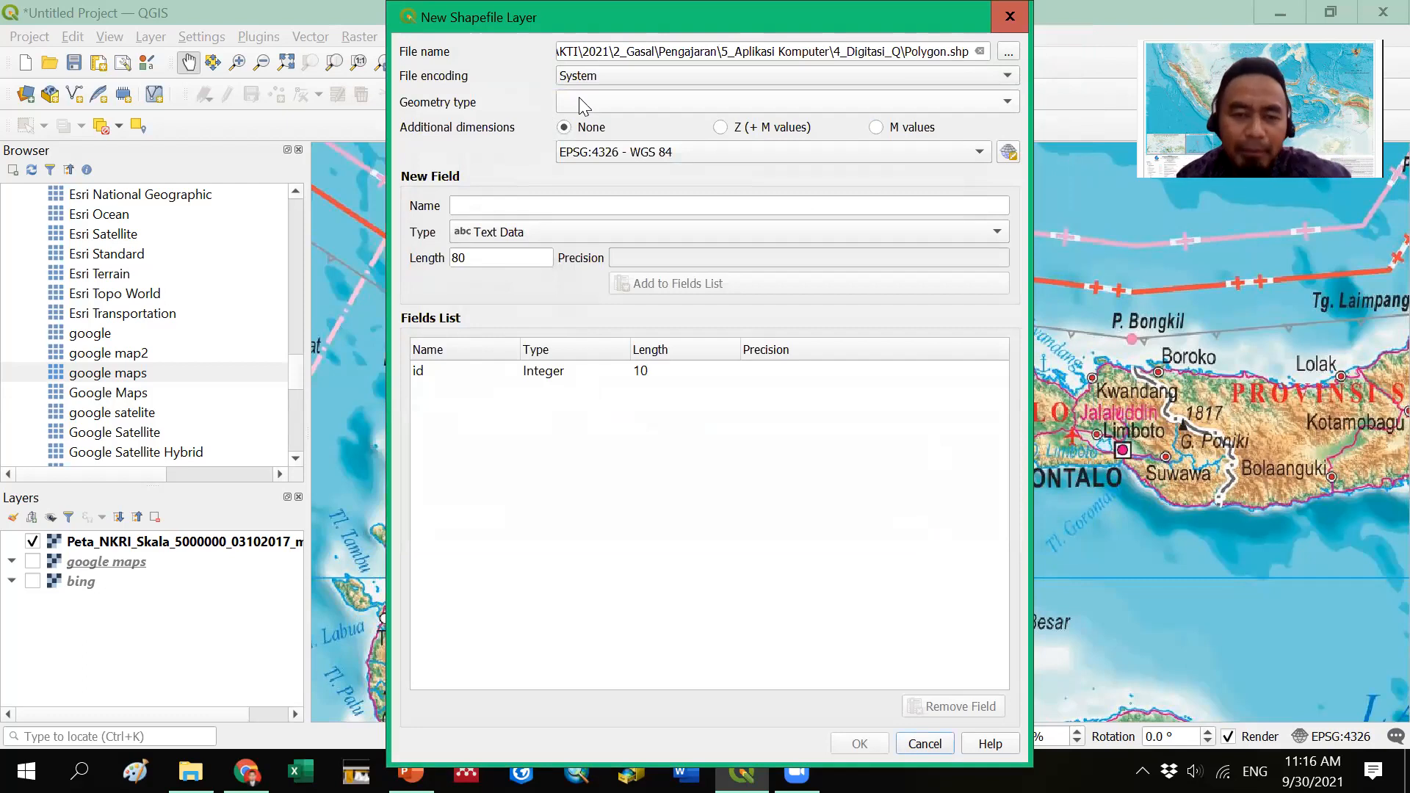
left_click(641, 107)
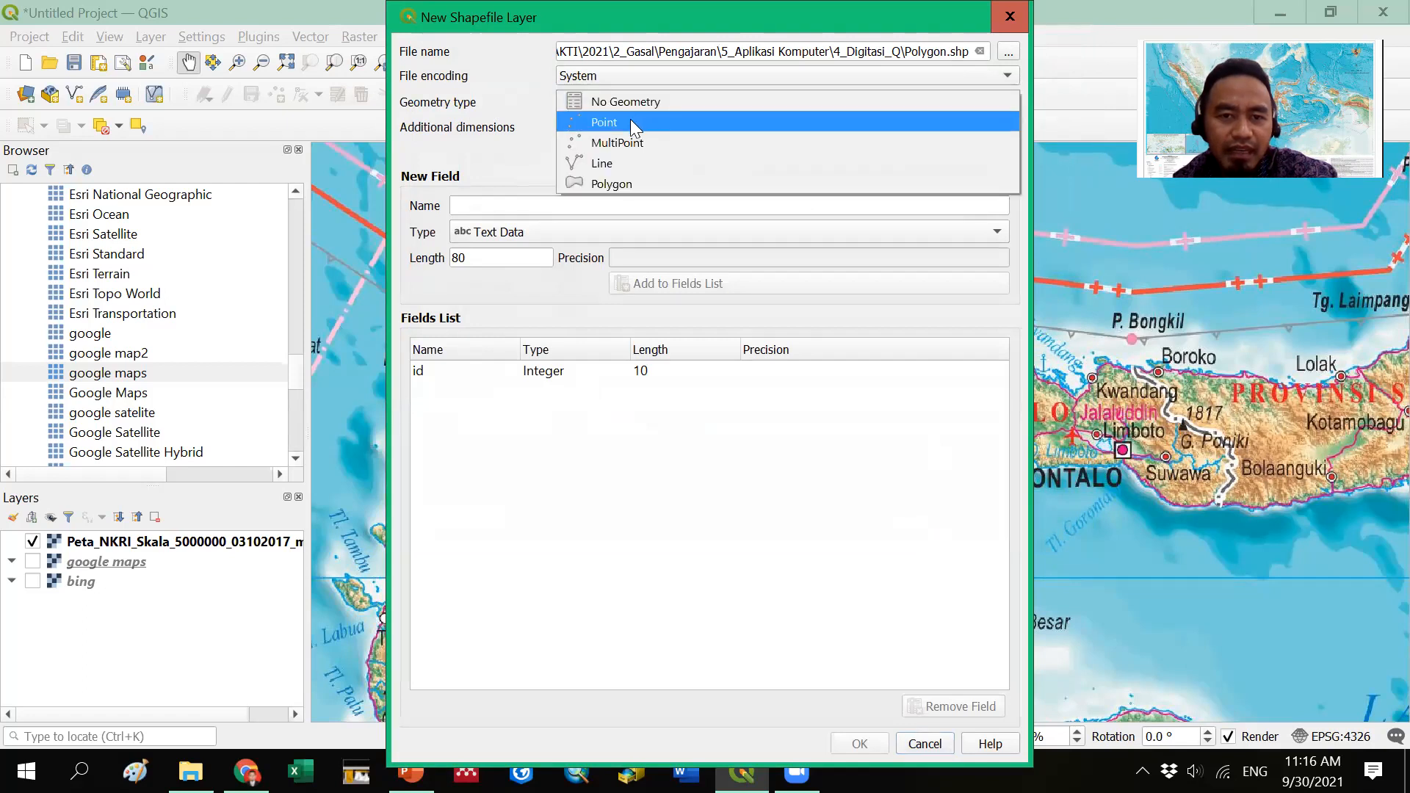
left_click(615, 185)
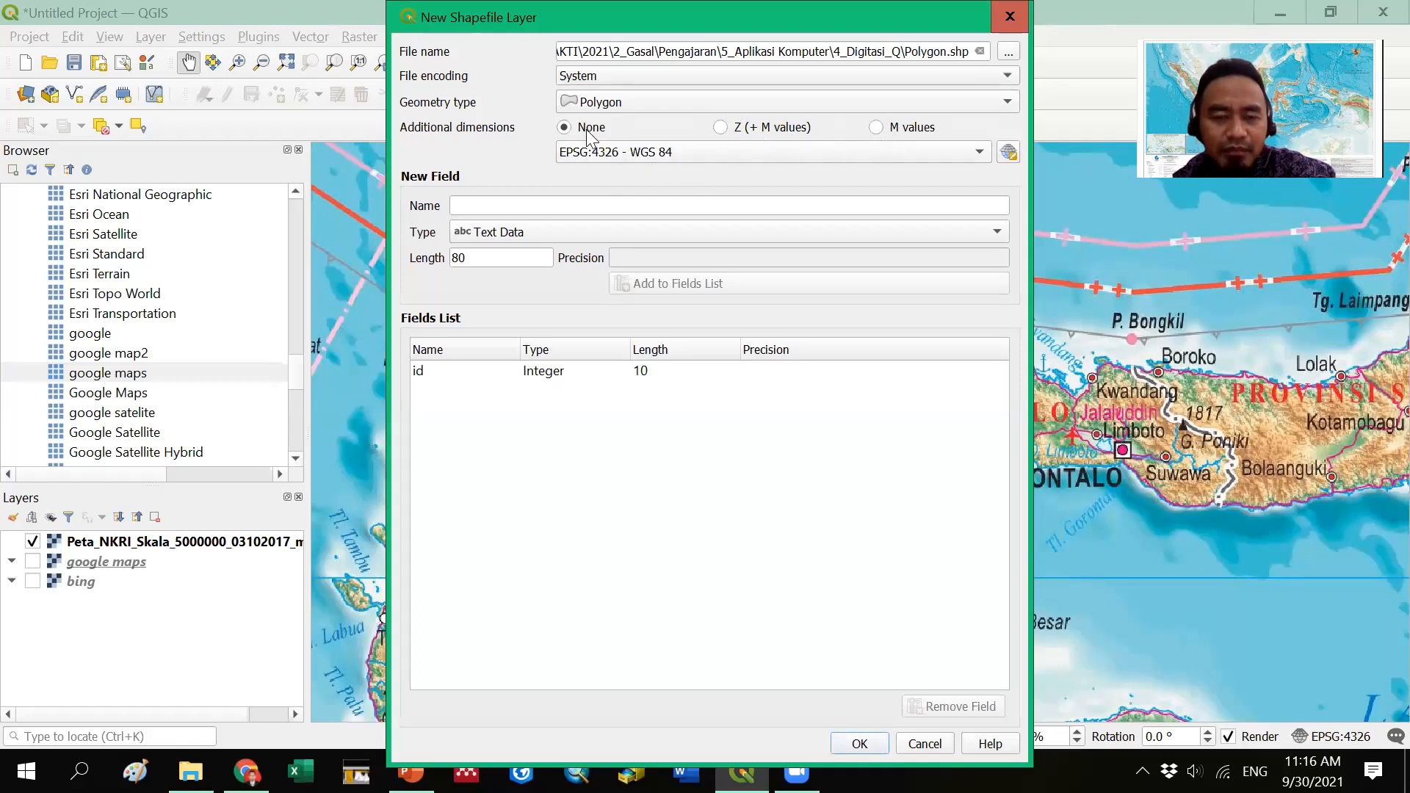
- Add a text field named Keterangan to the new shapefile and create the layer
left_click(506, 205)
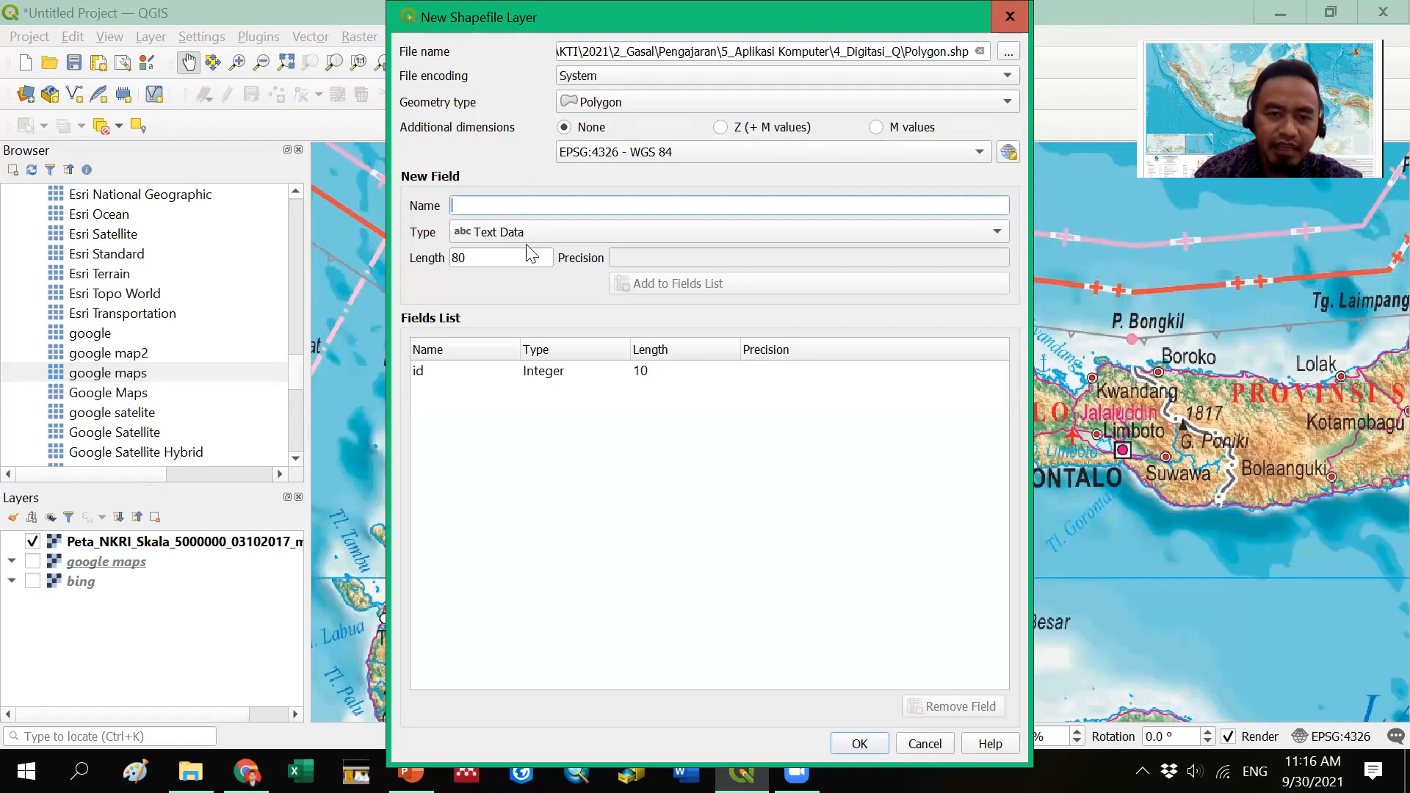
type("K")
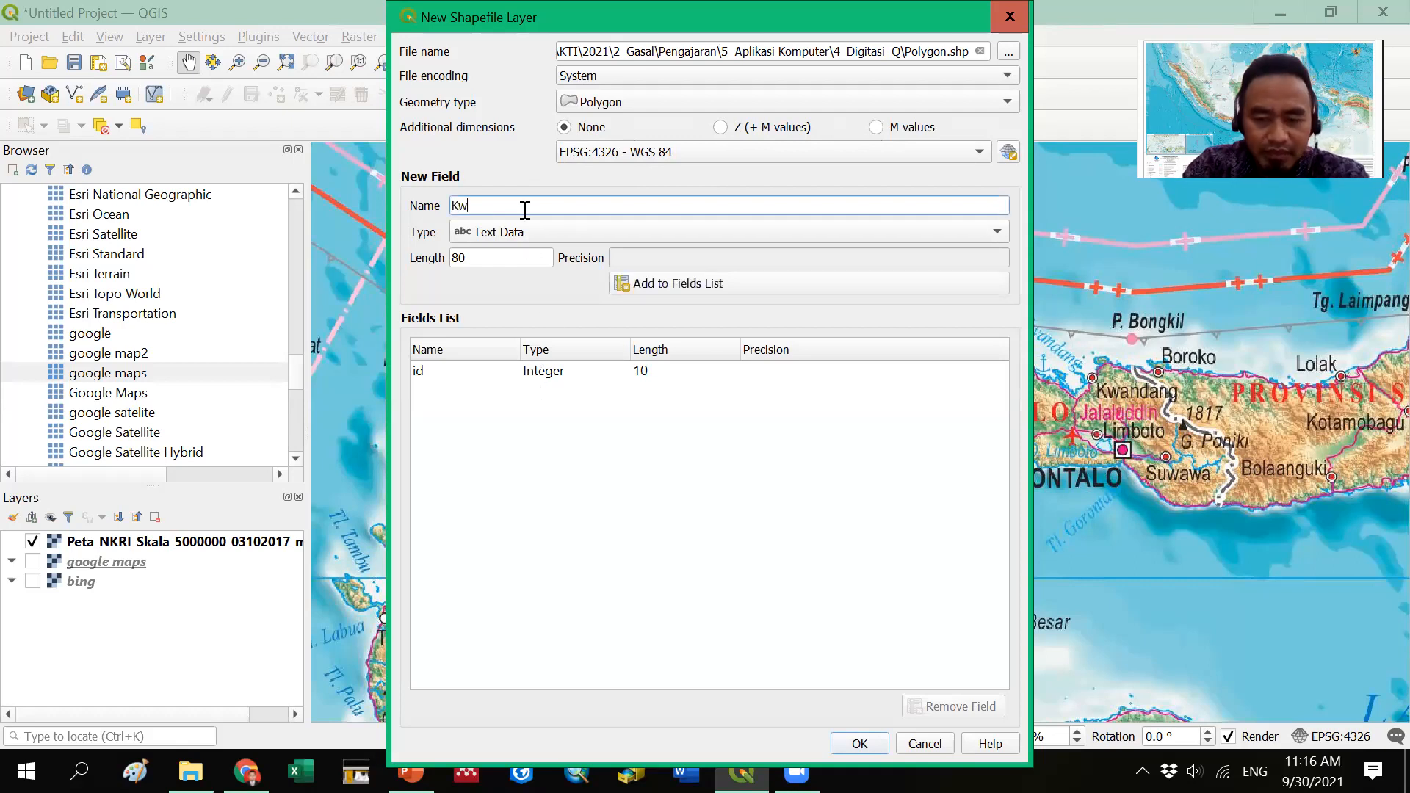
type("eterag")
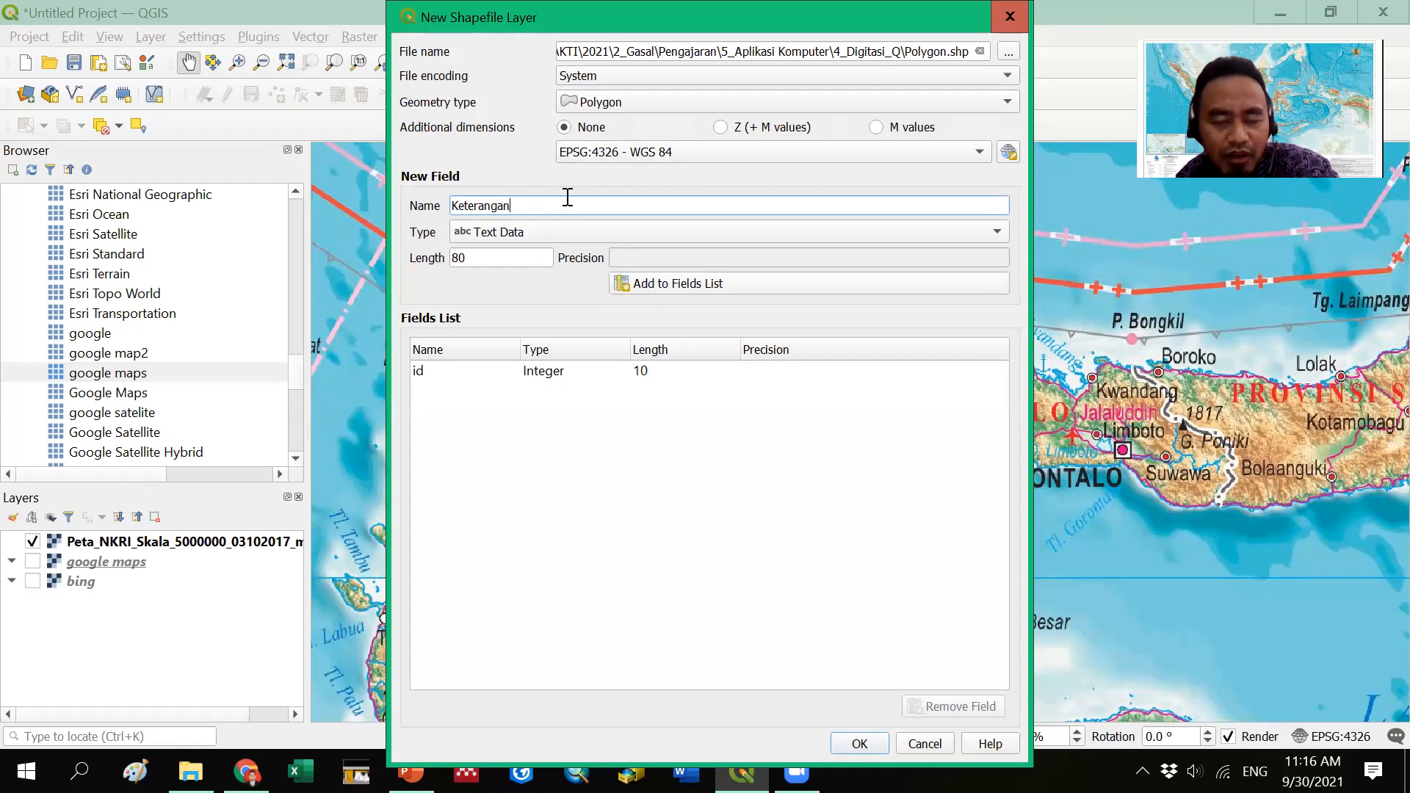
left_click(638, 288)
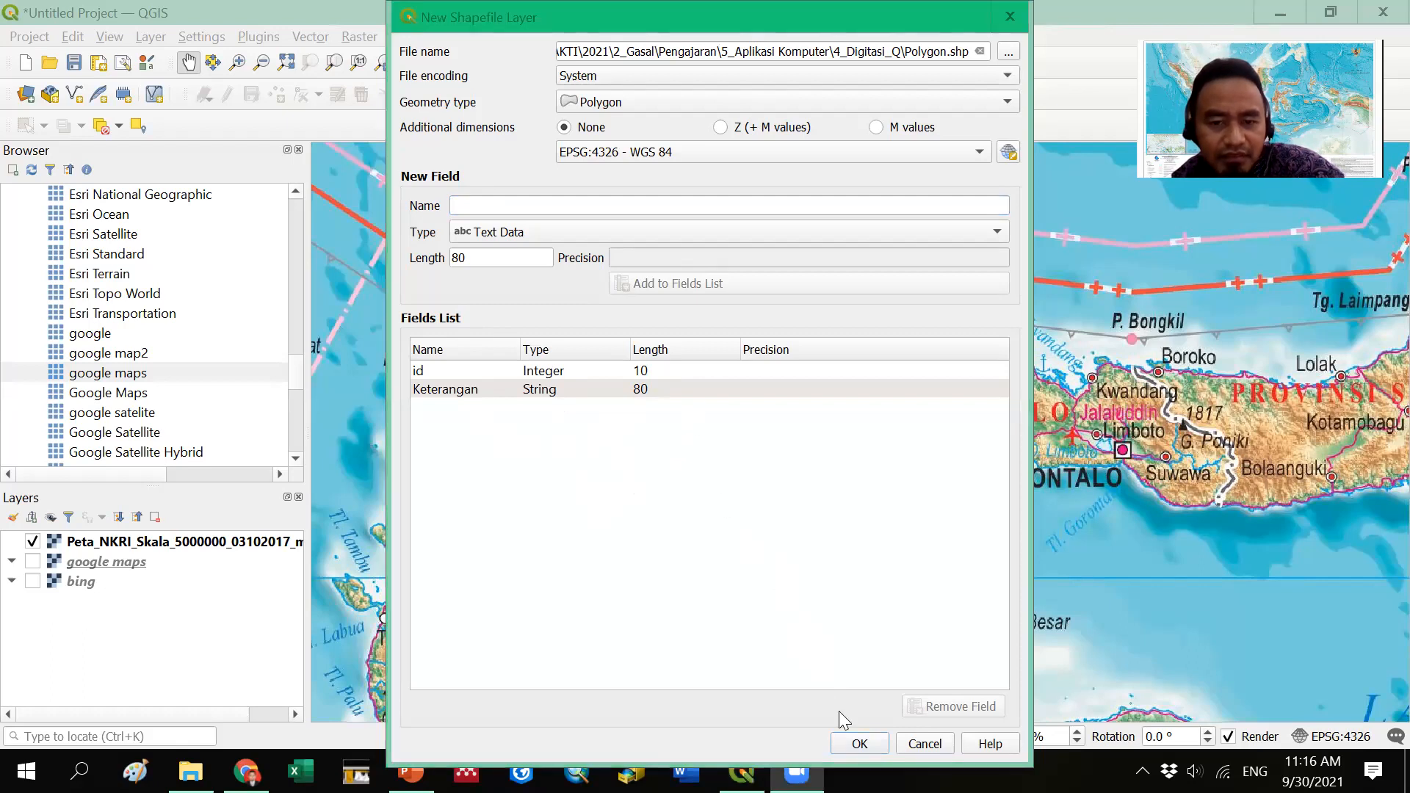
left_click(859, 744)
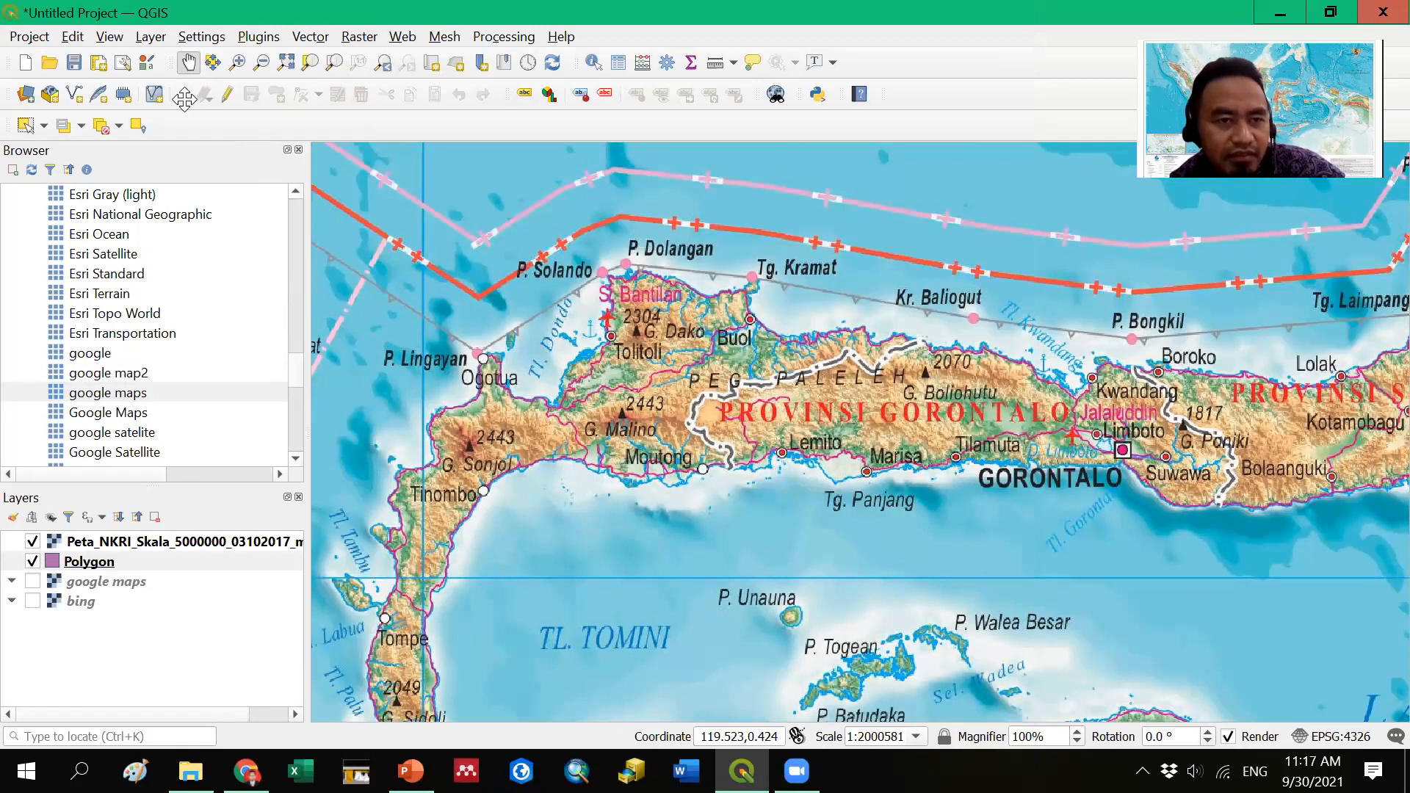
- Enable editing on the Polygon layer and begin a polygon tracing Gorontalo's western provincial boundary northward from the coast east of Moutong
left_click(76, 564)
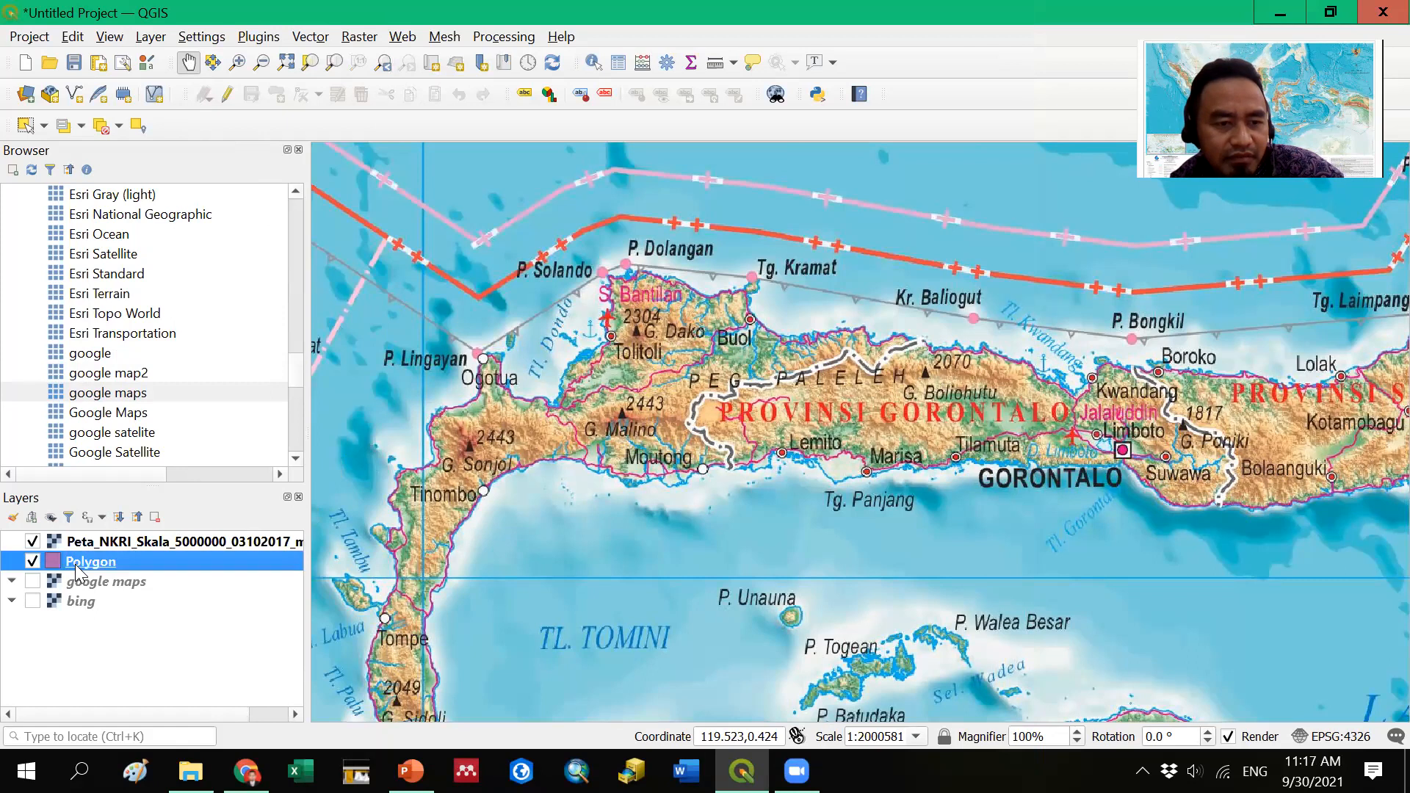
left_click(230, 101)
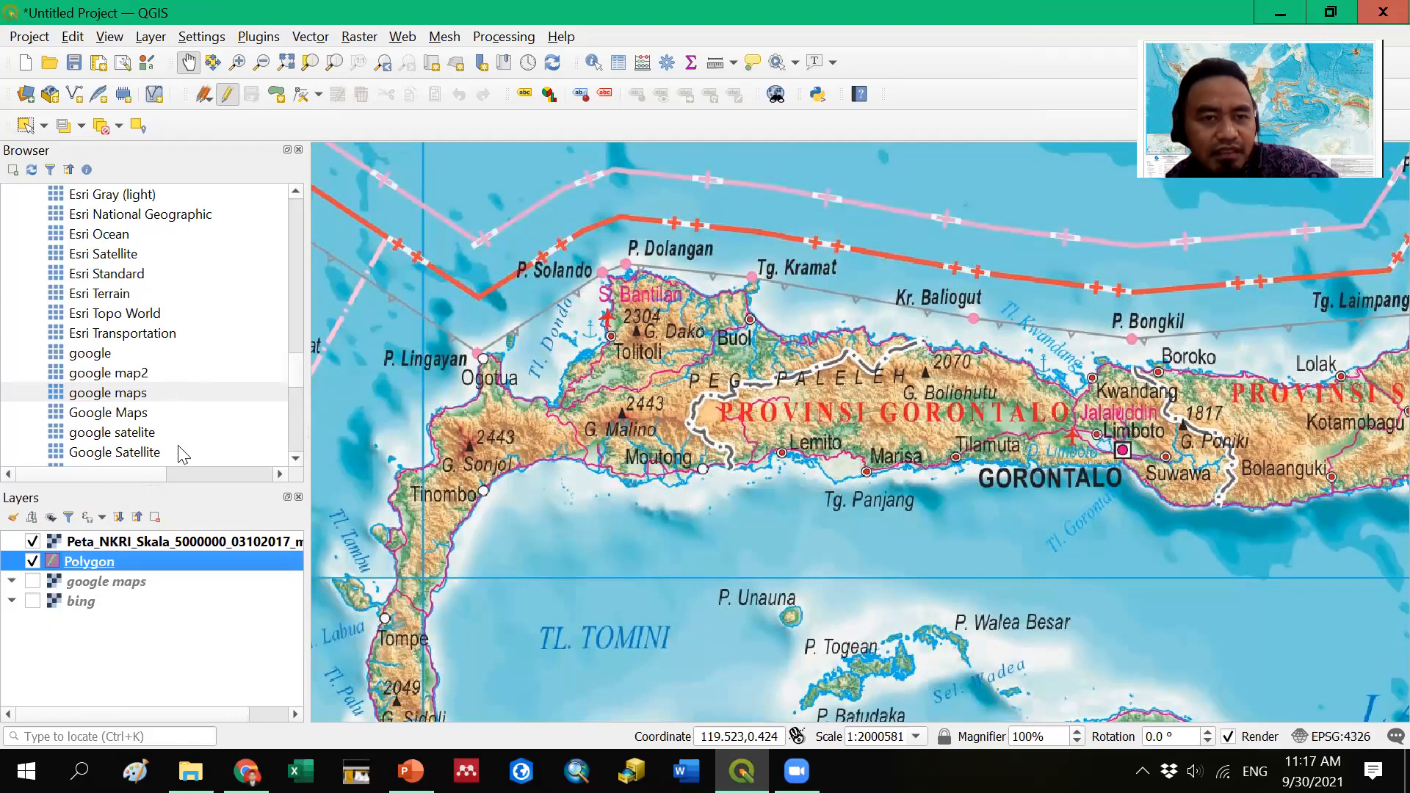
left_click(275, 97)
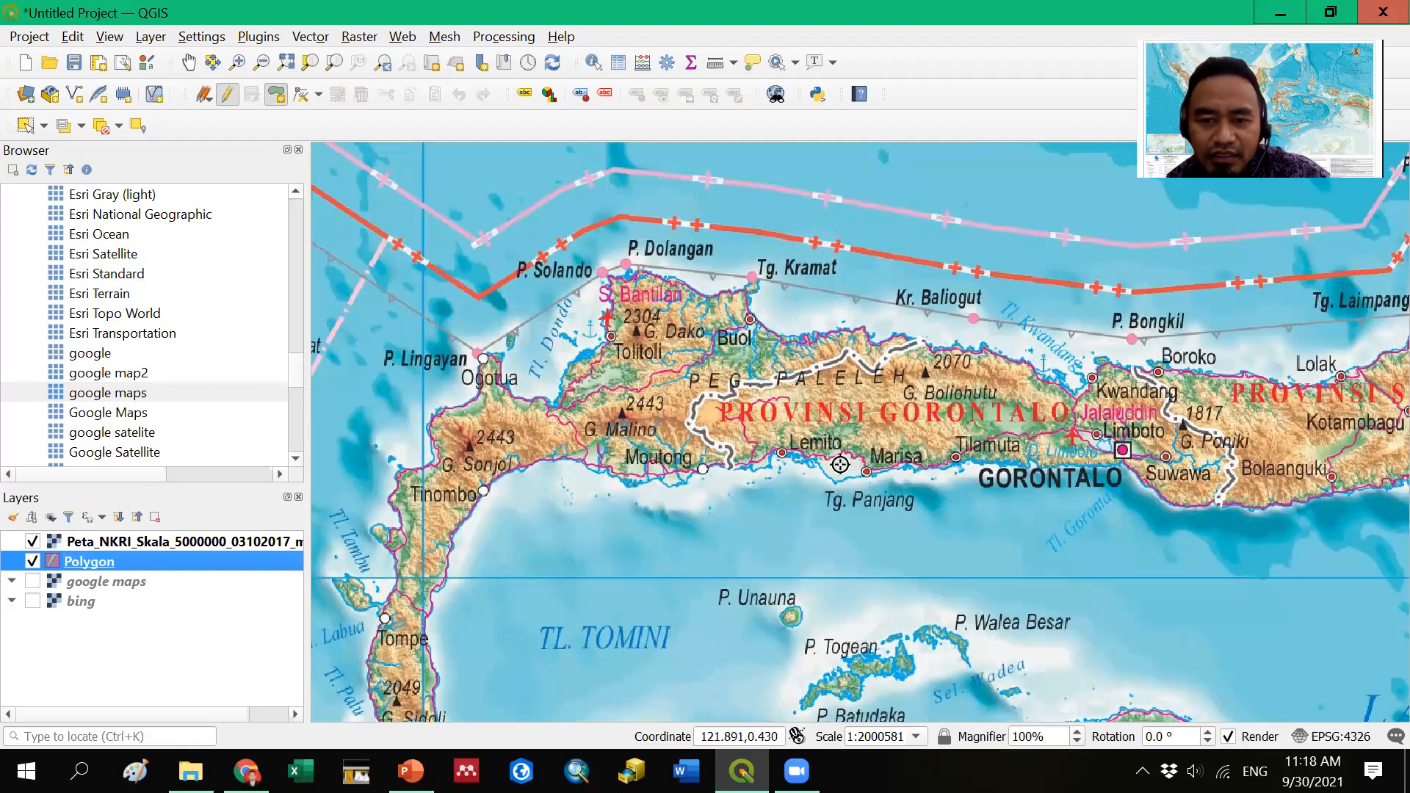
left_click(729, 467)
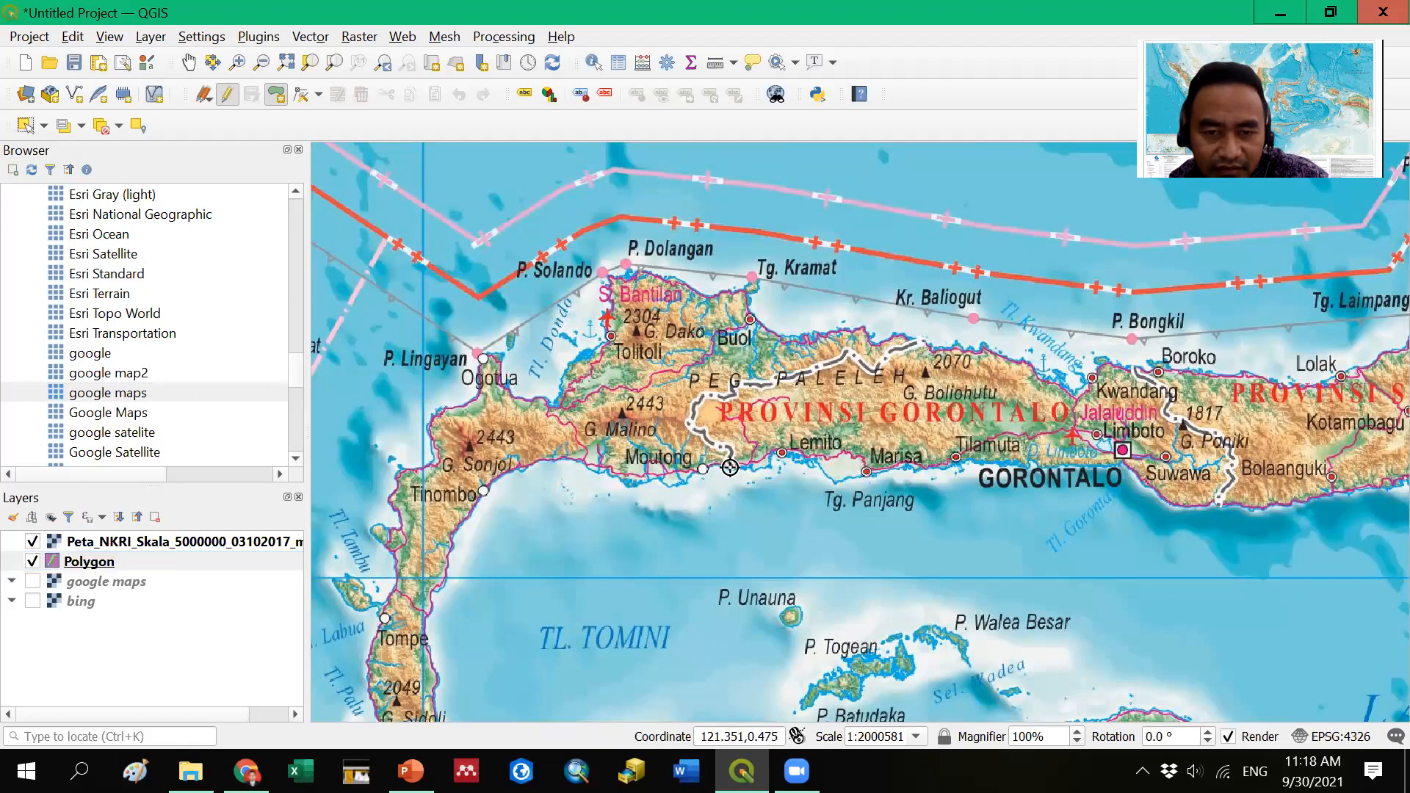
left_click(729, 447)
left_click(714, 441)
left_click(698, 431)
left_click(687, 420)
left_click(695, 404)
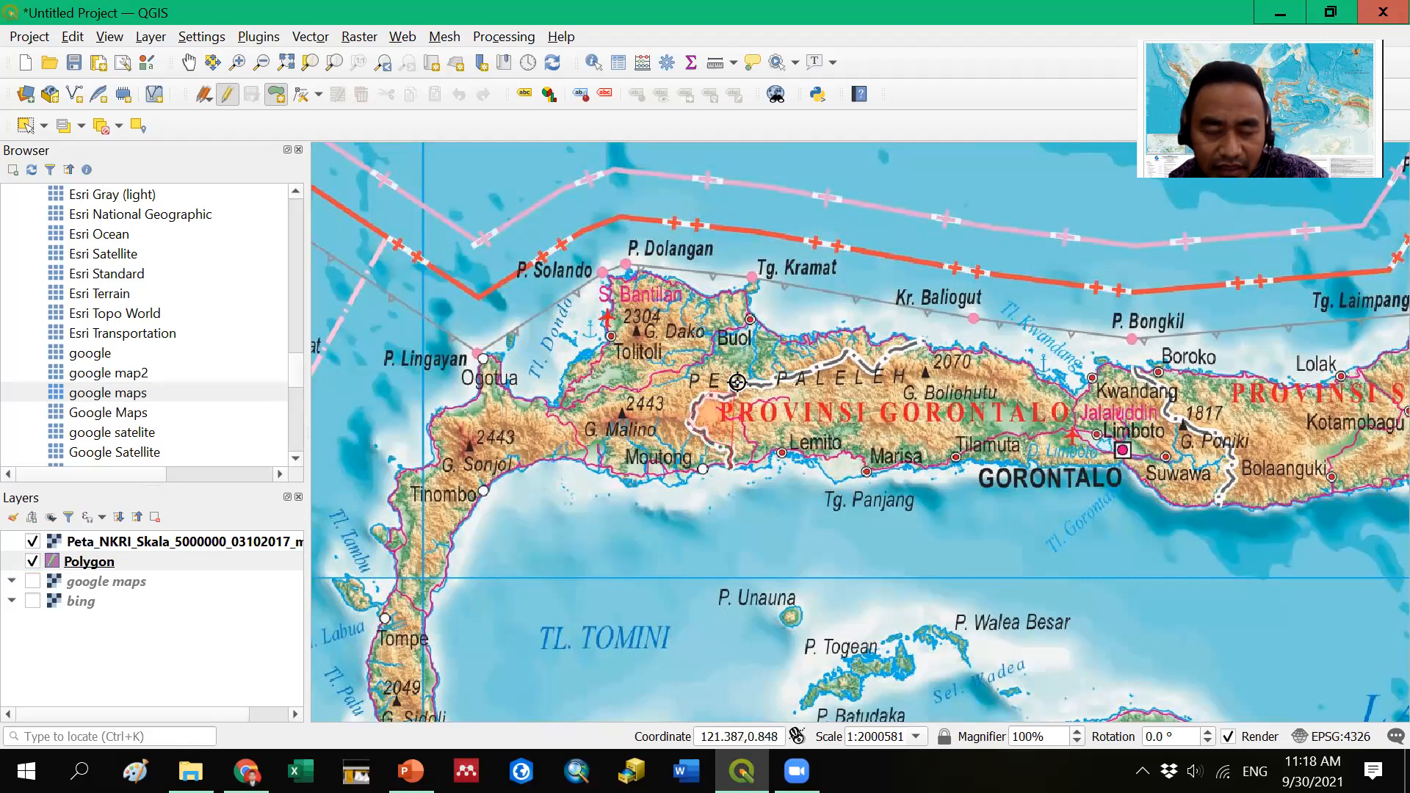
- Continue the polygon eastward along Gorontalo's northern provincial boundary at Peg. Paleleh and onto the north coast beyond G. Bollohutu
left_click(737, 382)
left_click(756, 383)
left_click(777, 384)
left_click(793, 374)
left_click(816, 369)
left_click(835, 364)
left_click(844, 355)
left_click(850, 350)
left_click(874, 373)
left_click(888, 359)
left_click(901, 352)
left_click(925, 342)
left_click(969, 348)
left_click(986, 347)
left_click(1004, 358)
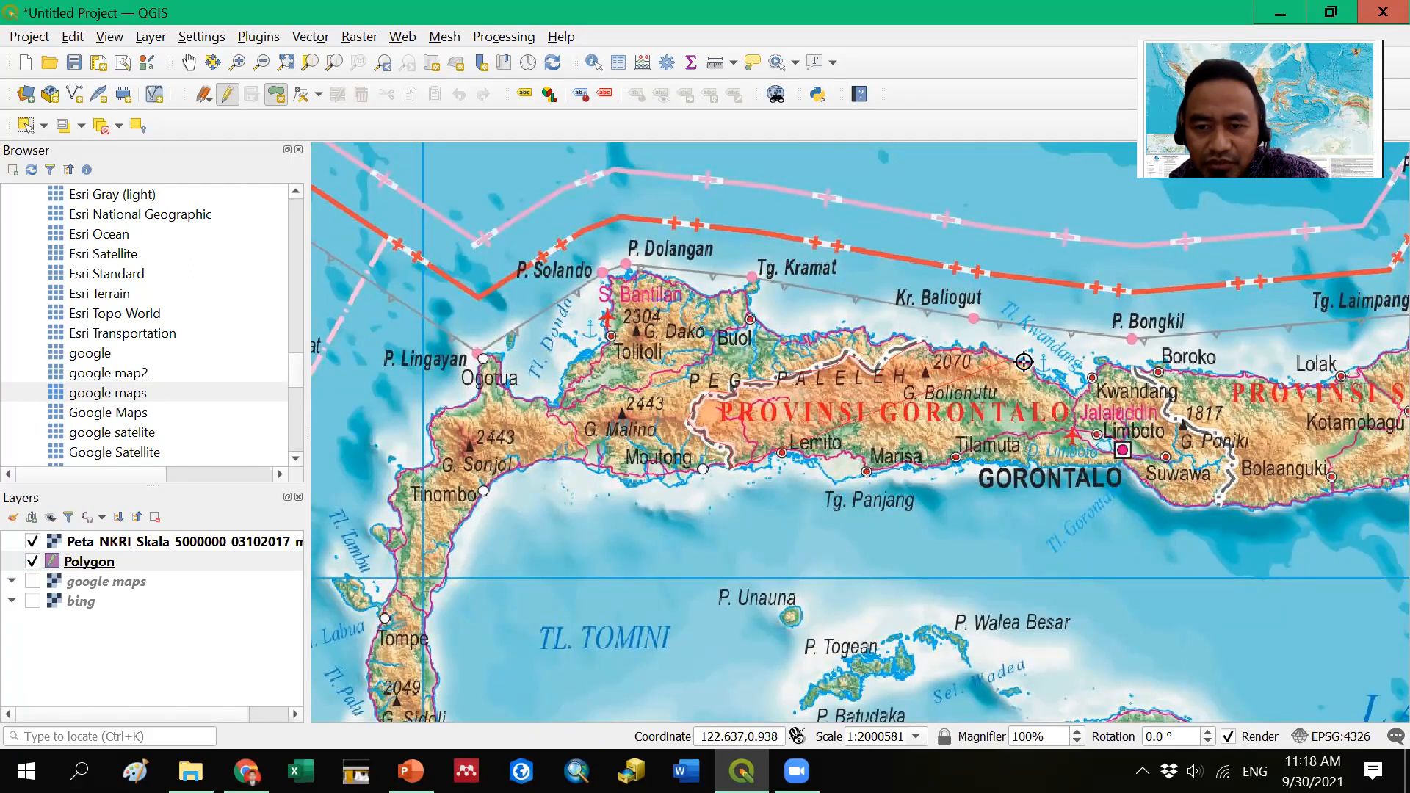
- Trace the polygon past Kwandang, down the eastern provincial boundary and back along the south coast to the starting point
left_click(1039, 372)
left_click(1067, 392)
left_click(1086, 395)
left_click(1092, 380)
left_click(1105, 362)
left_click(1144, 373)
left_click(1154, 384)
left_click(1166, 394)
left_click(1168, 409)
left_click(1173, 417)
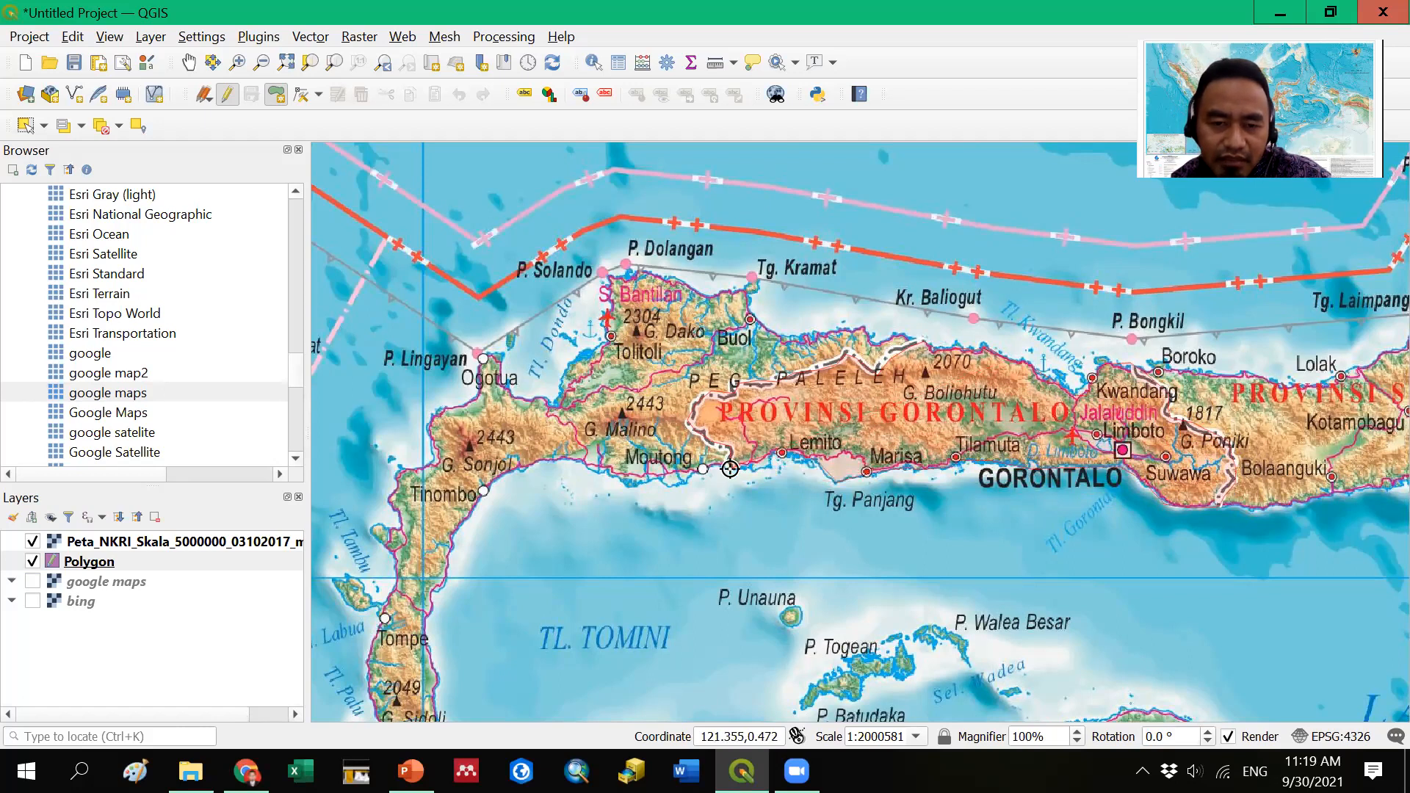
- Finish the Gorontalo polygon with id 1 and Keterangan "Batas Provinsi Gorontalo"
right_click(736, 461)
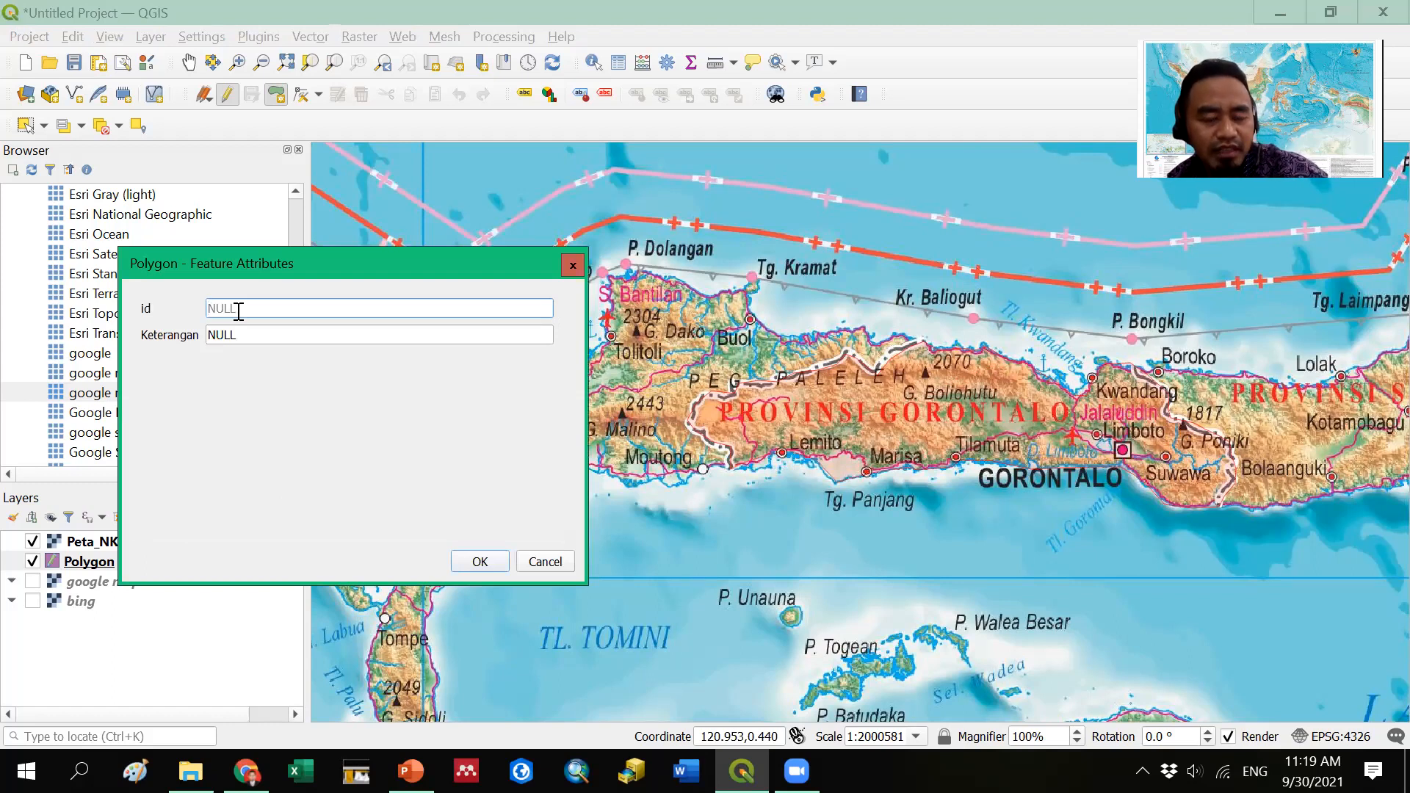
type("1")
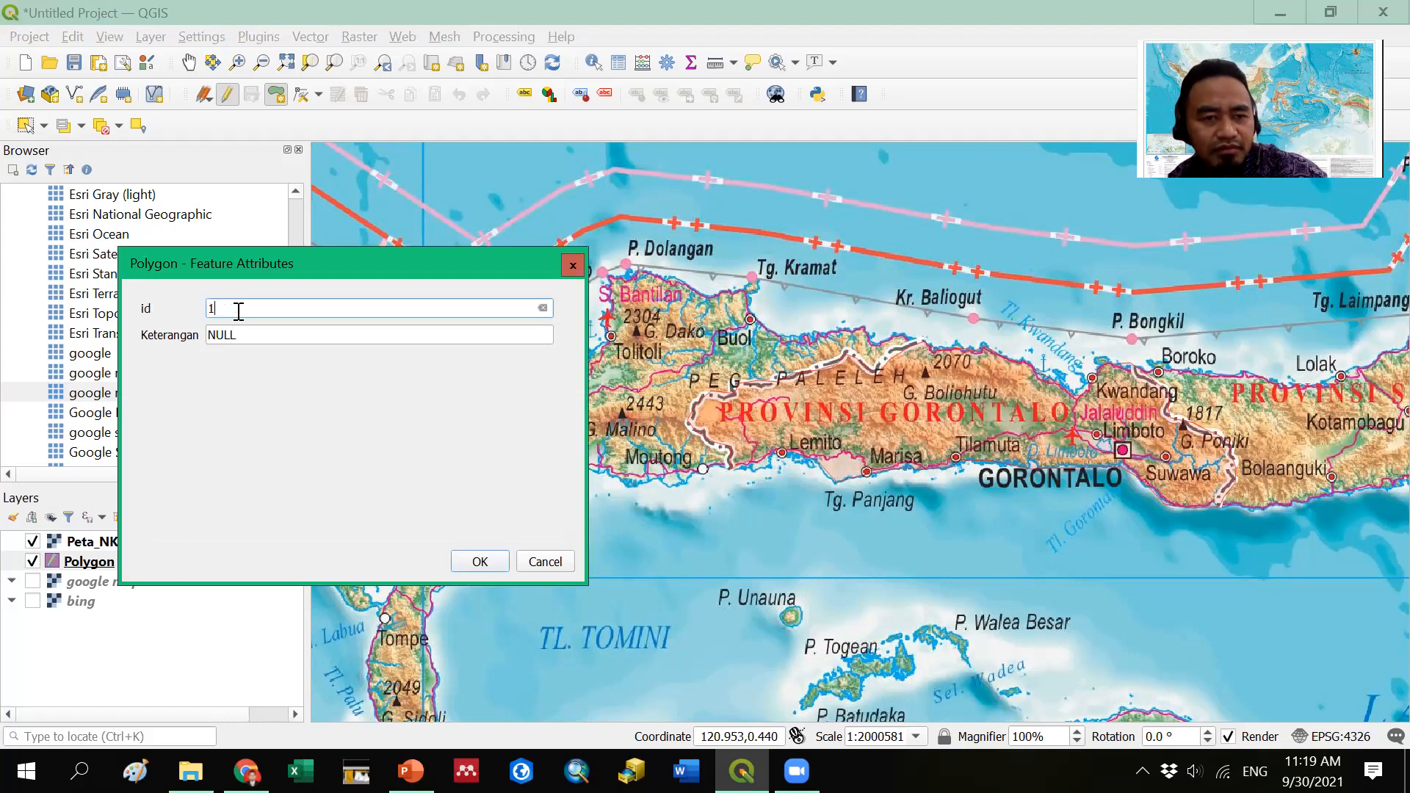
left_click(255, 334)
double_click(253, 332)
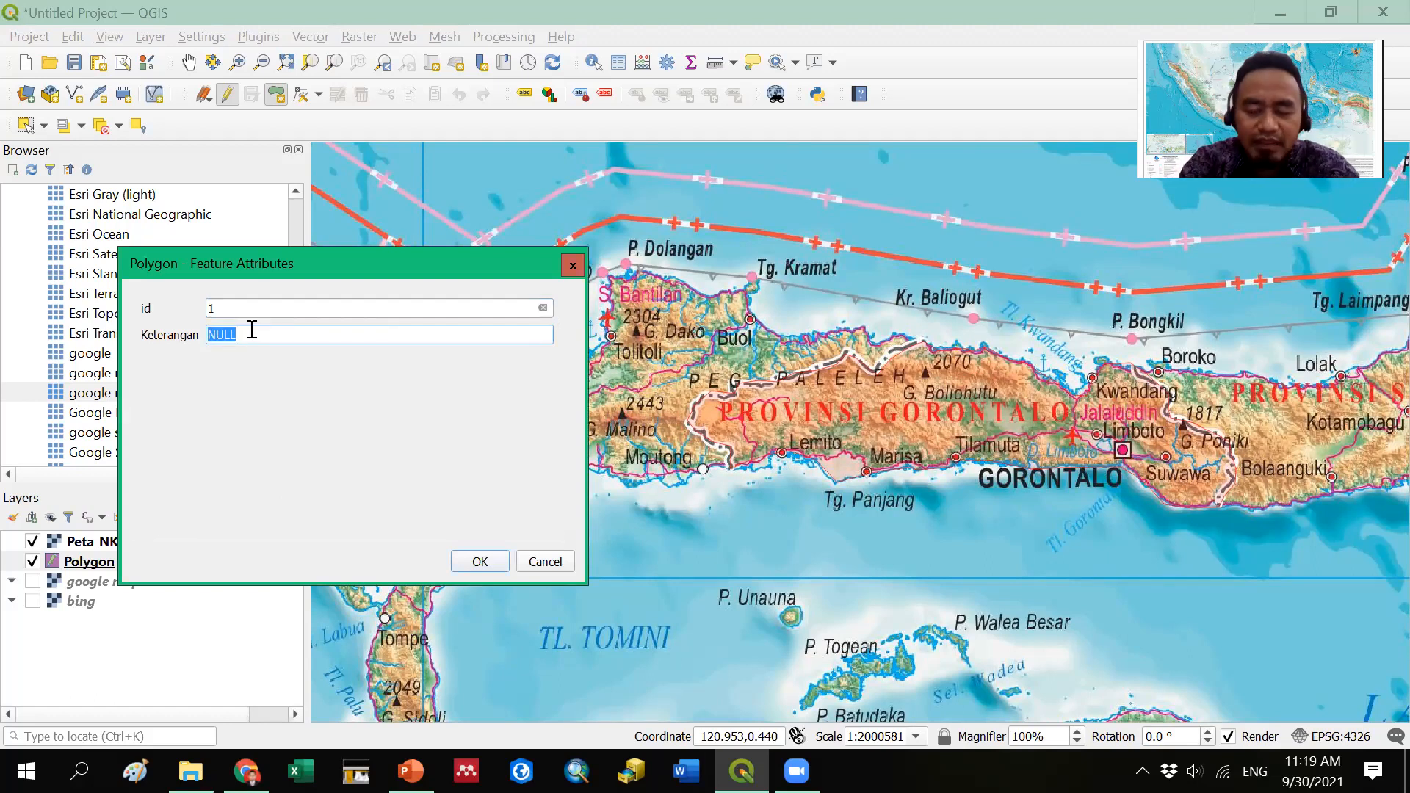
type("Batas P")
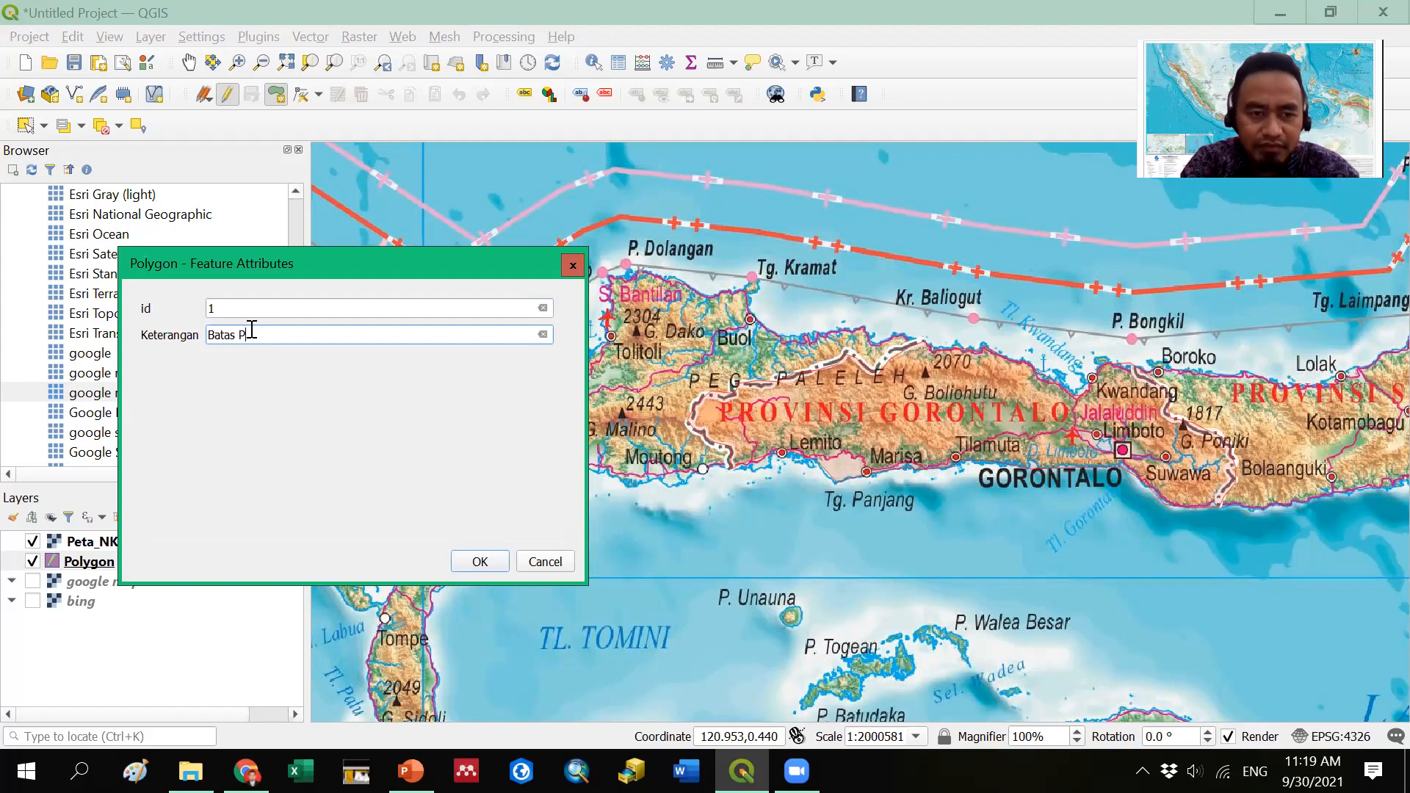
type("rovinsi Gorontalo")
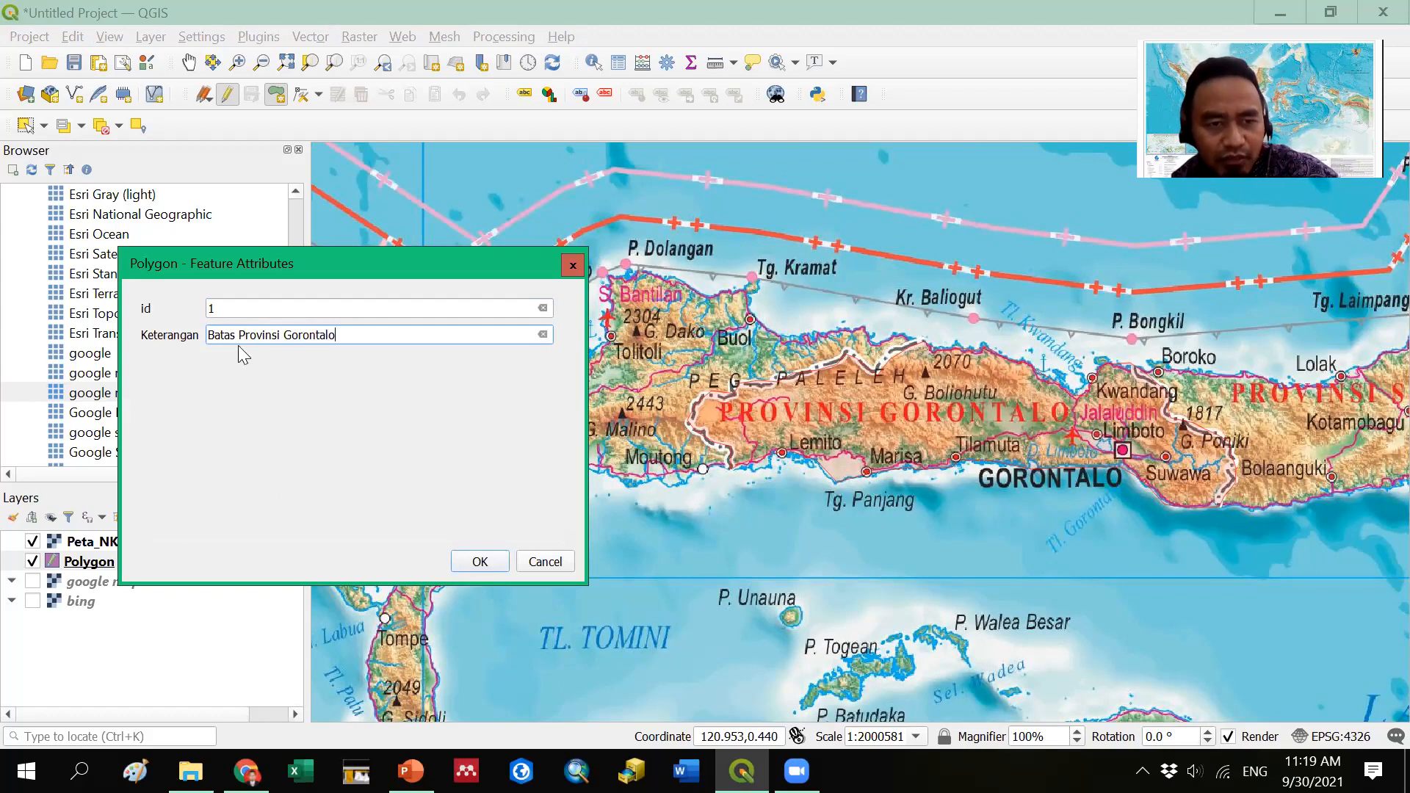
left_click(502, 562)
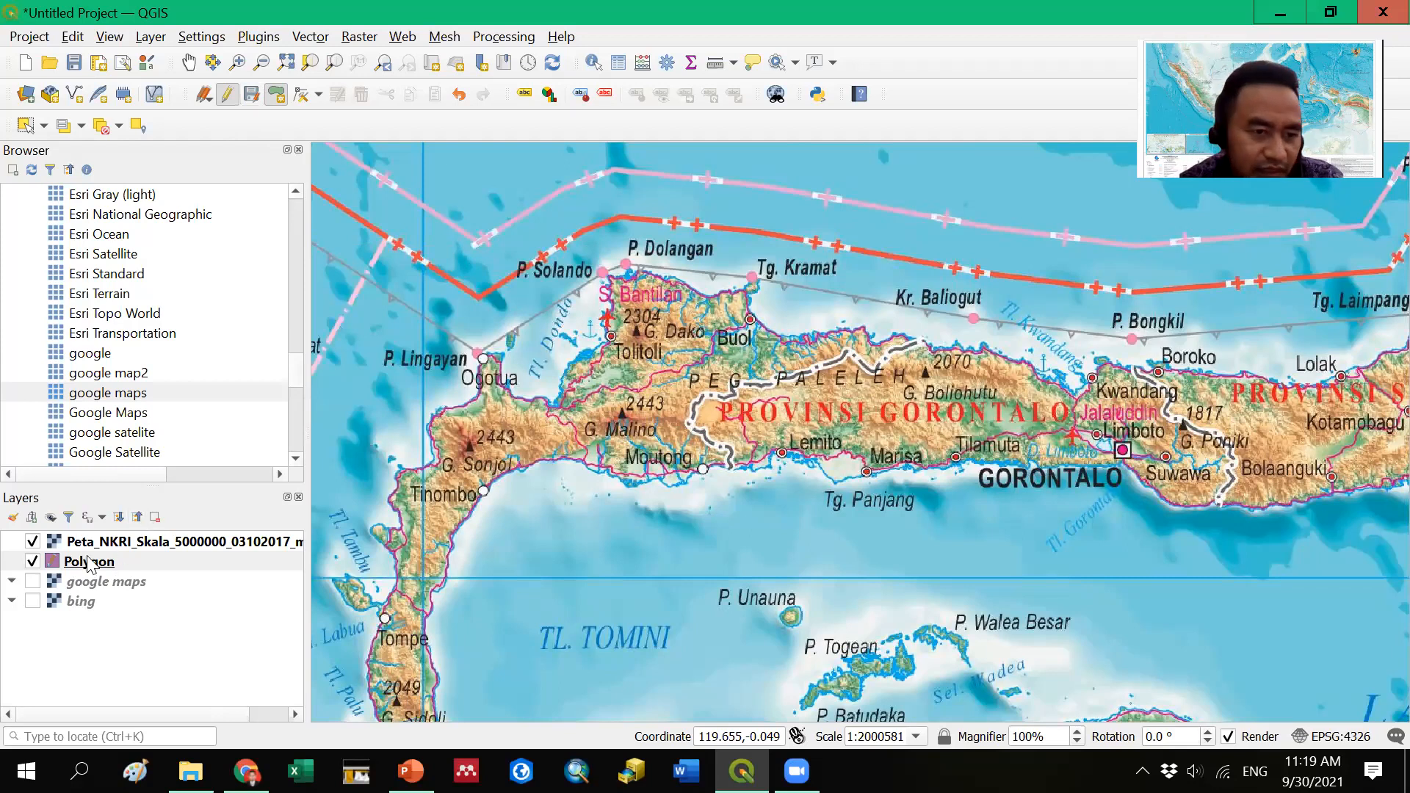
- Save the Polygon layer's edits and hide the Peta_NKRI raster layer to show the digitized polygon alone
left_click(251, 95)
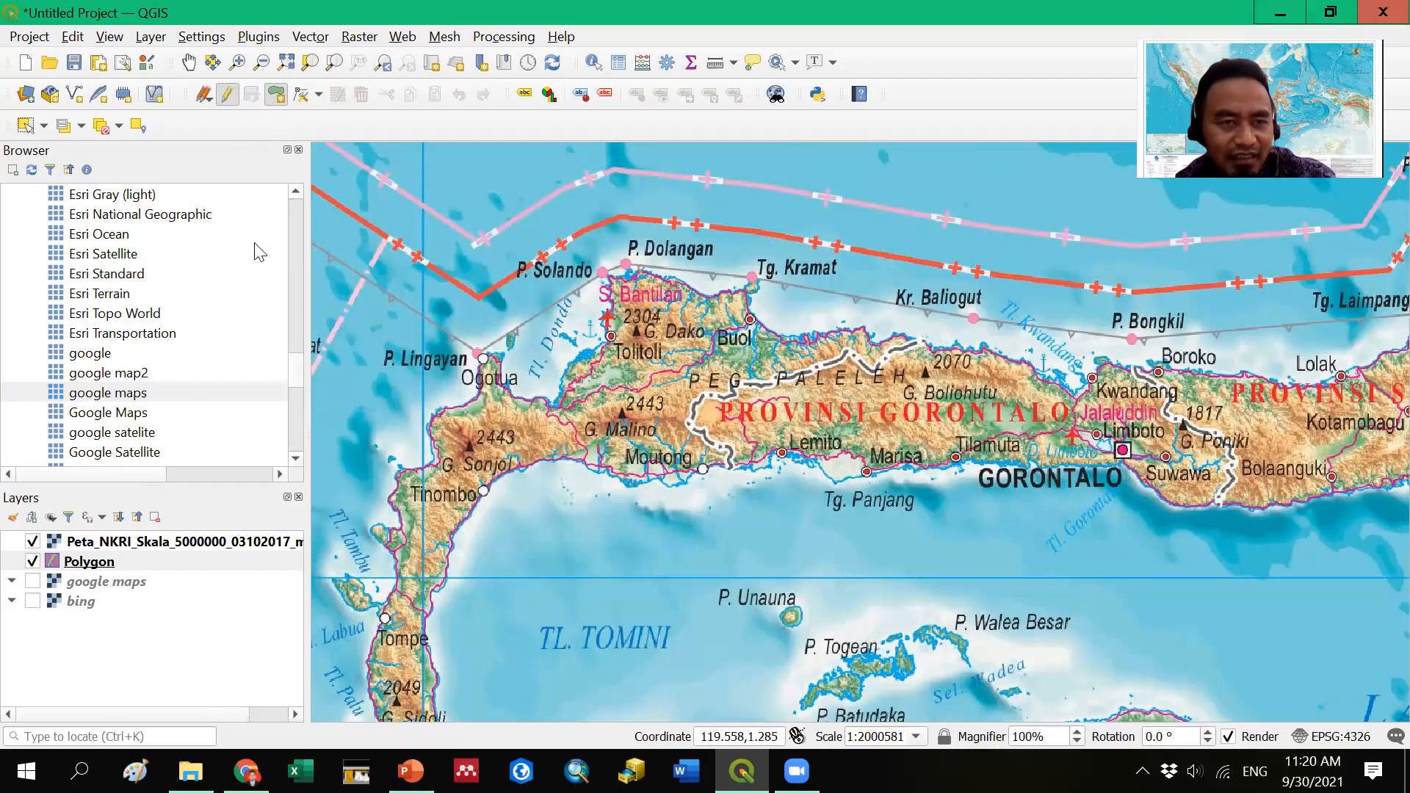
left_click(212, 102)
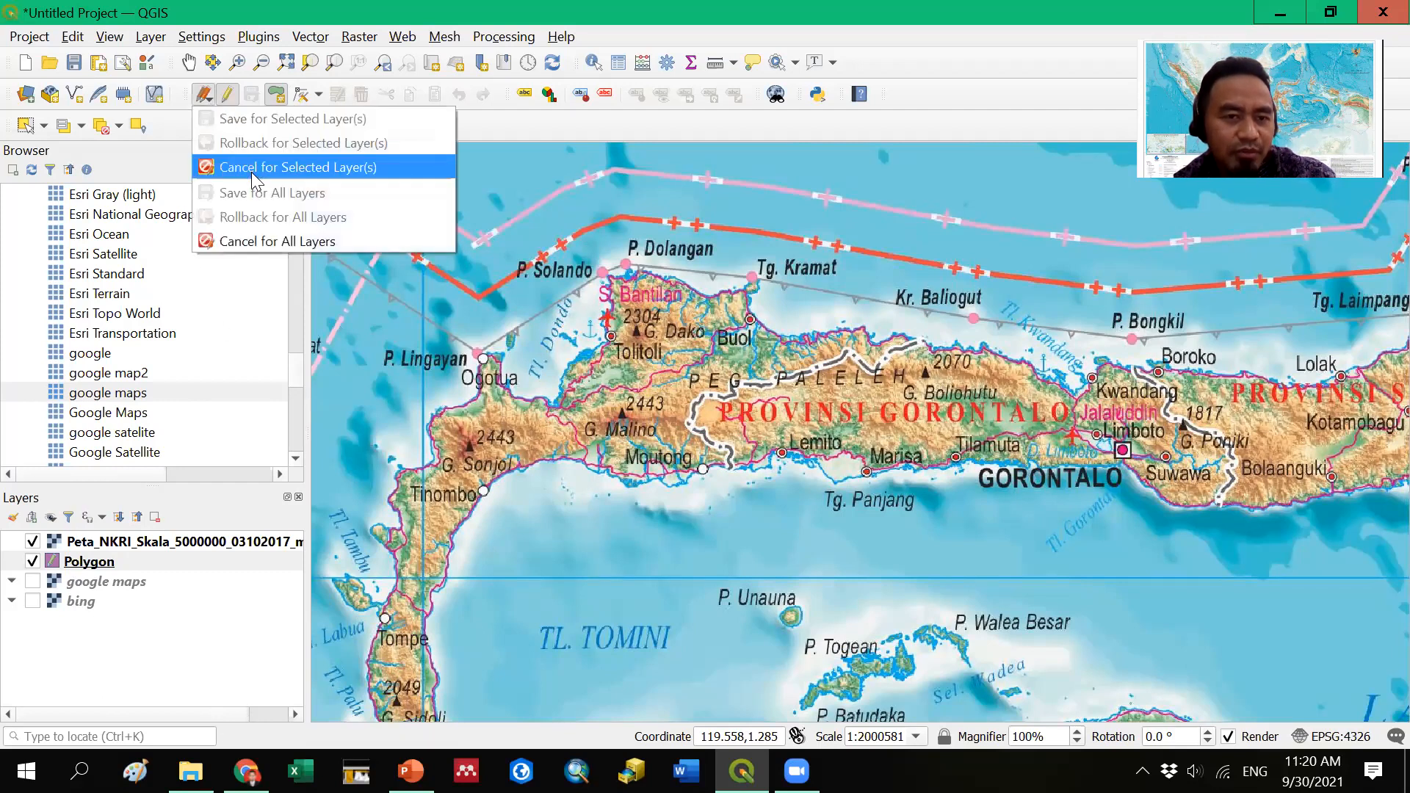
left_click(252, 97)
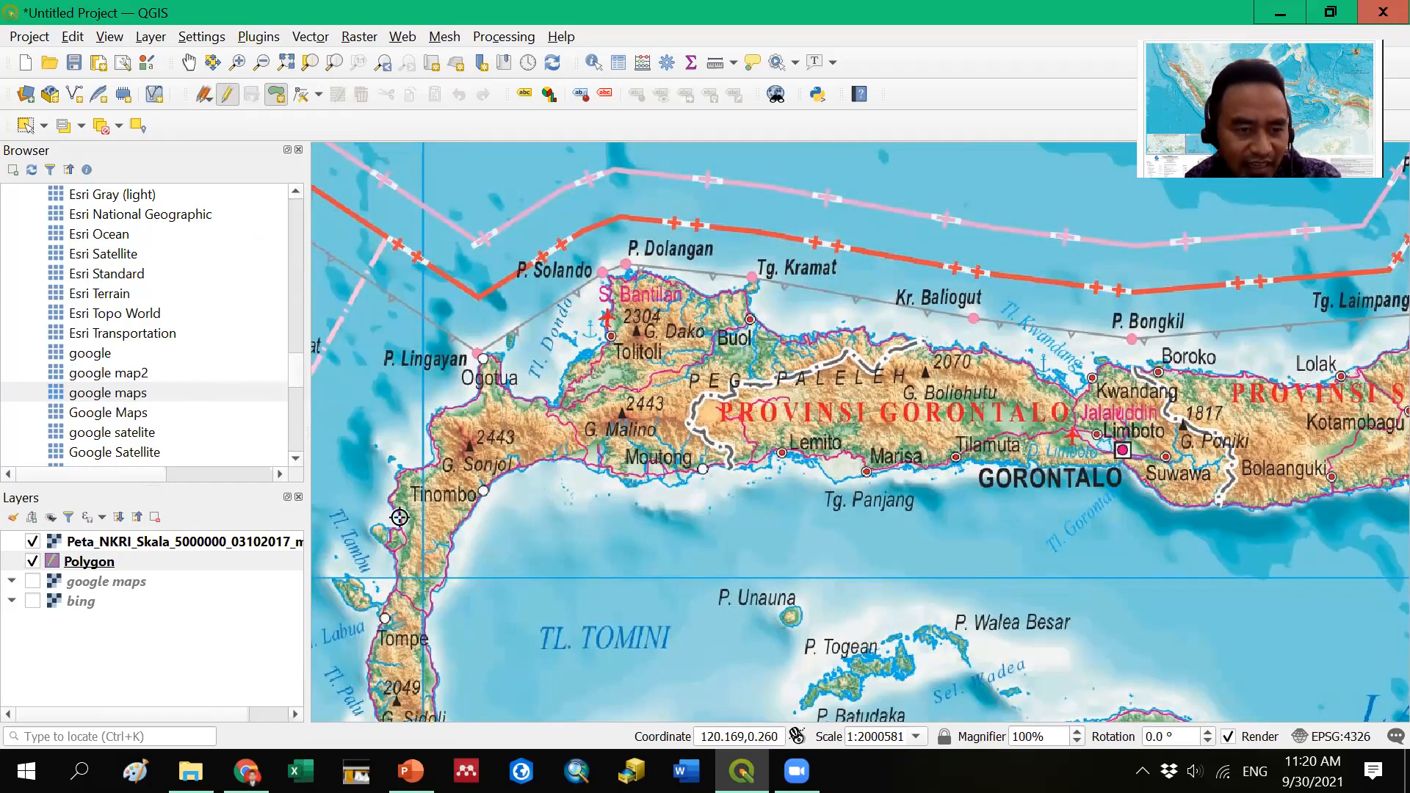
left_click(32, 543)
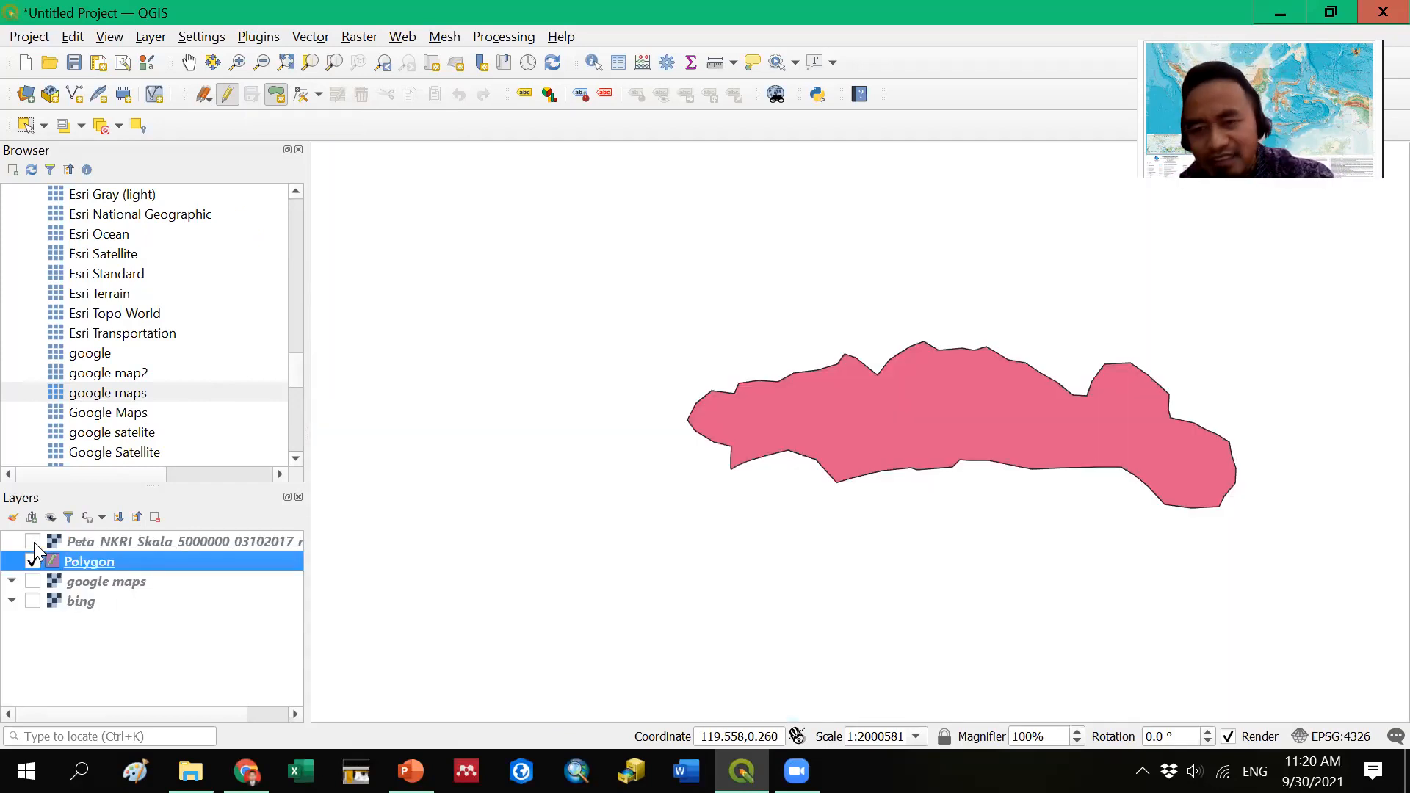
- Move the Polygon layer above the Peta_NKRI raster layer and show the raster beneath it
left_click(33, 542)
left_click(32, 542)
left_click_drag(67, 564, 82, 548)
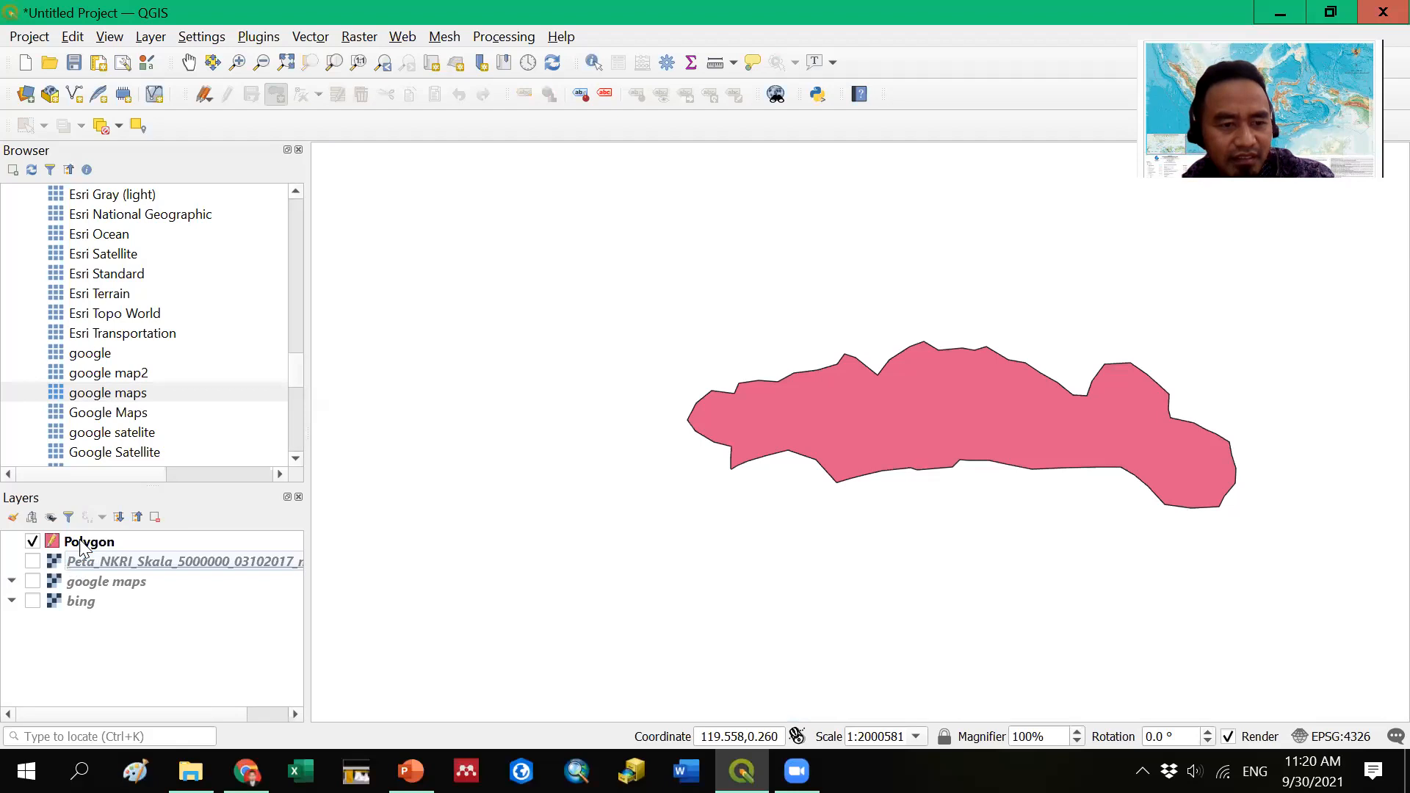
left_click(33, 561)
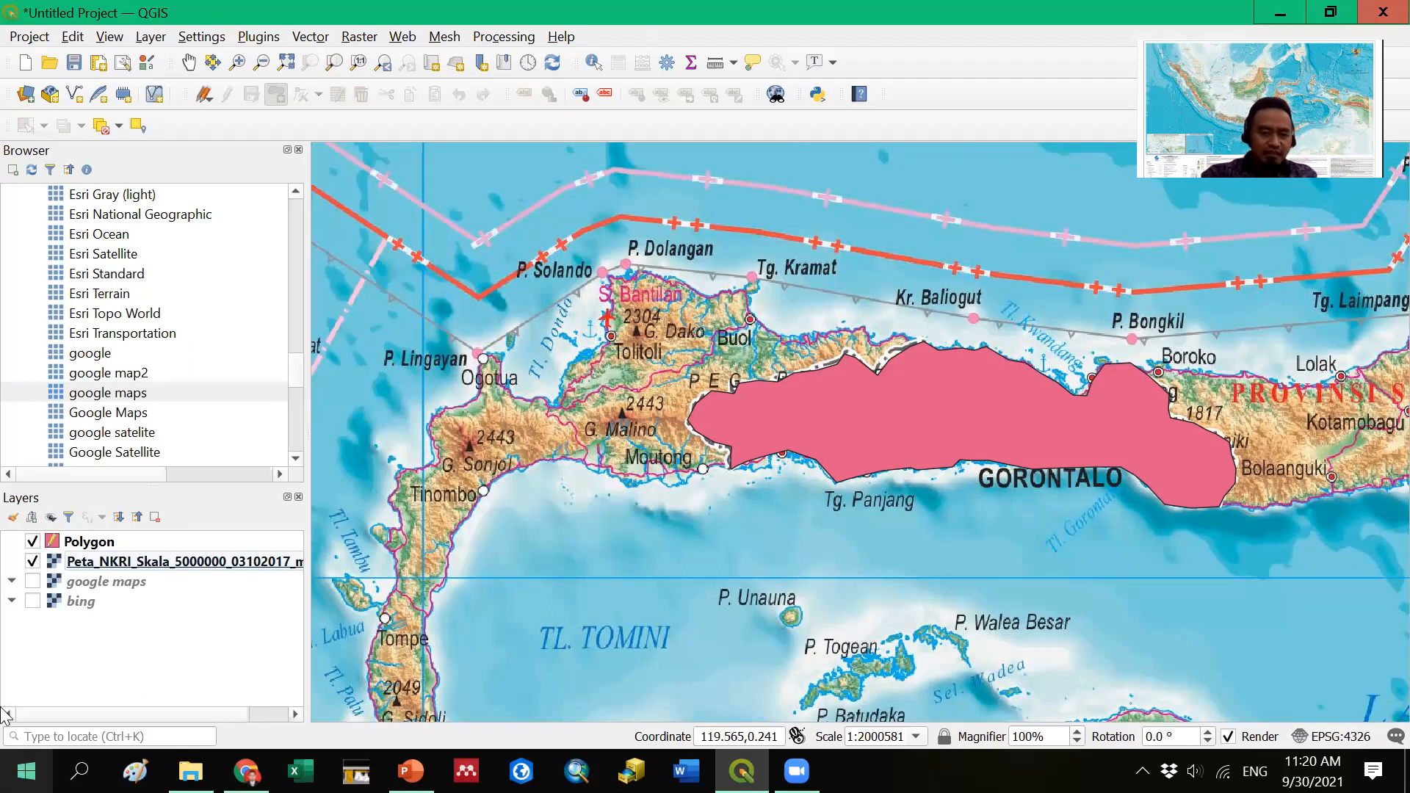
- Apply the gradient green fill symbol to the Polygon layer
left_click(89, 543)
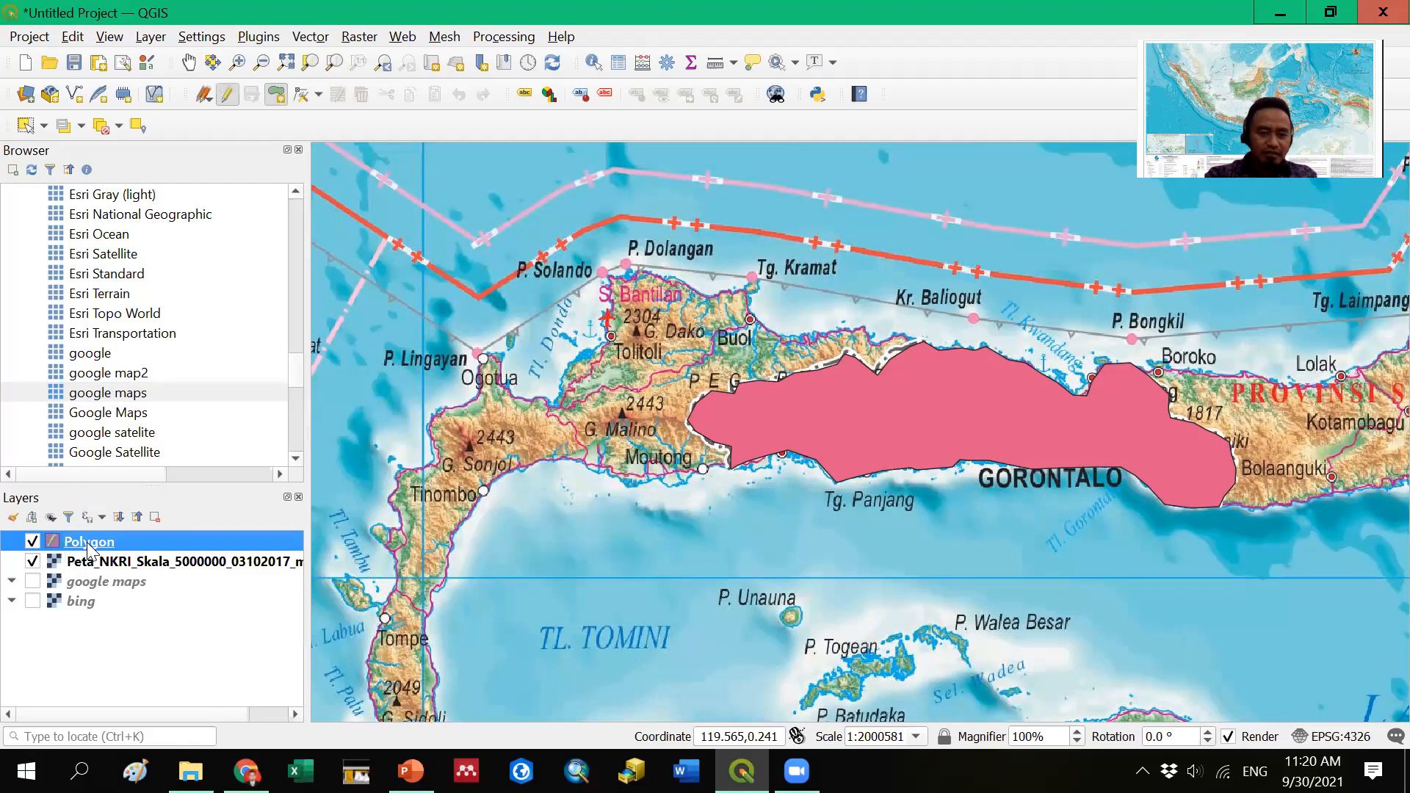
double_click(86, 542)
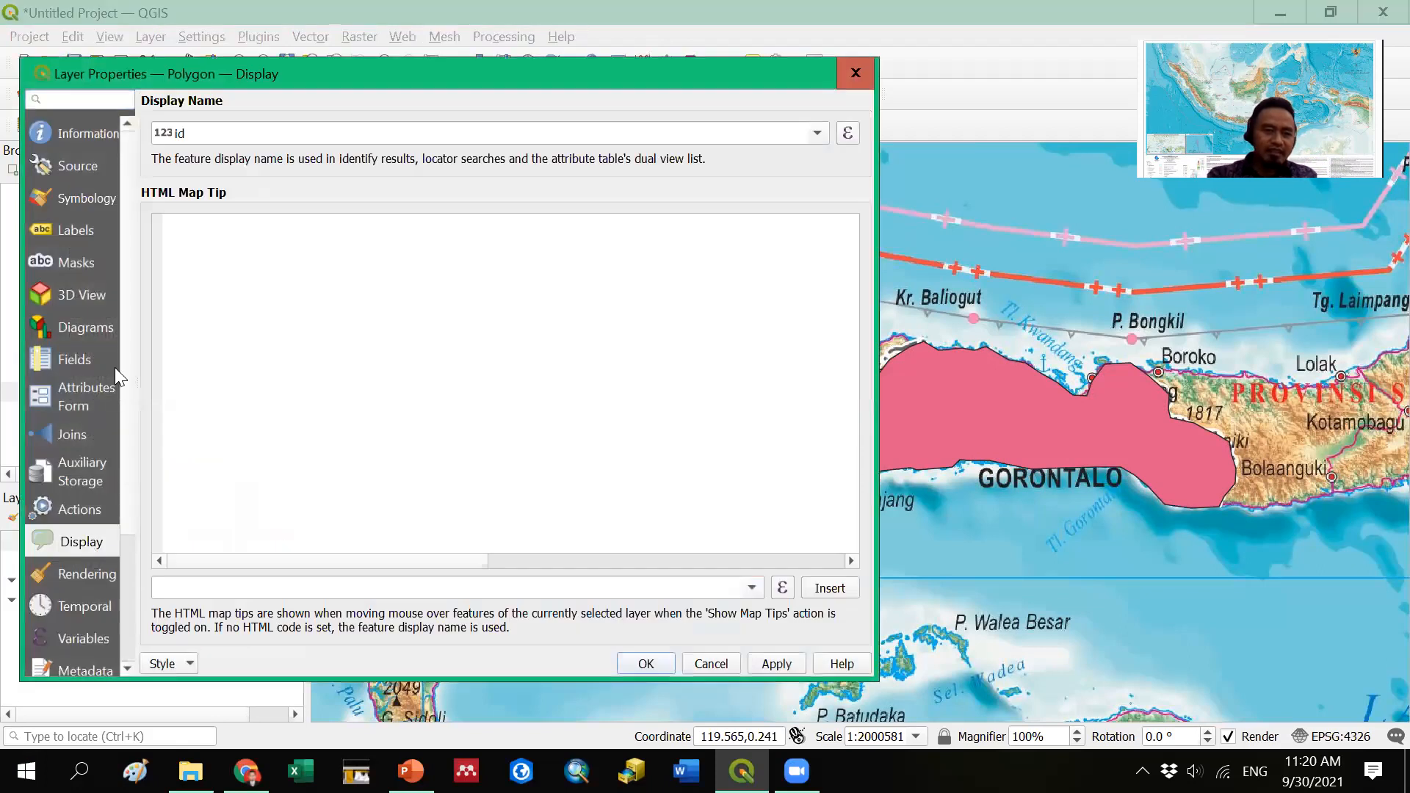
left_click(83, 231)
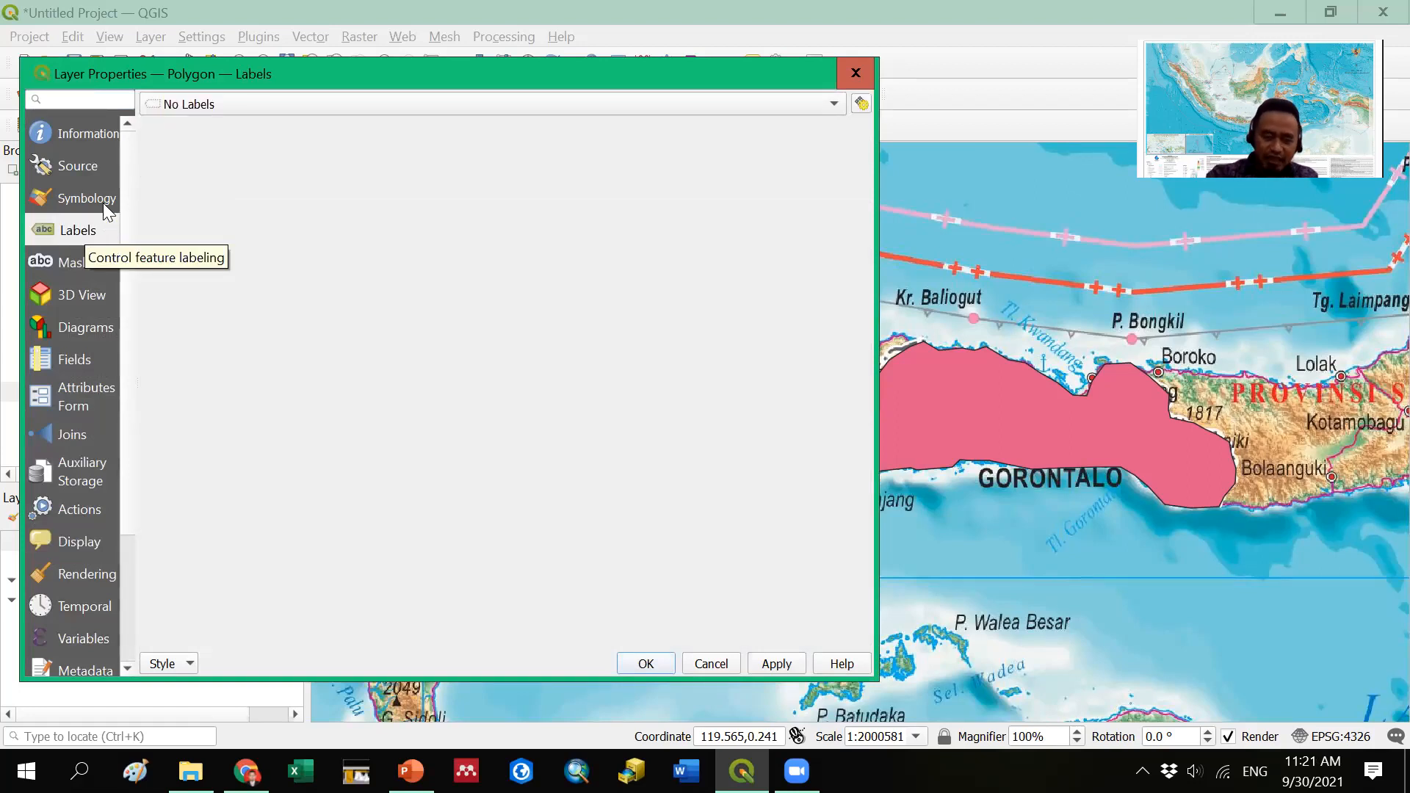
left_click(88, 200)
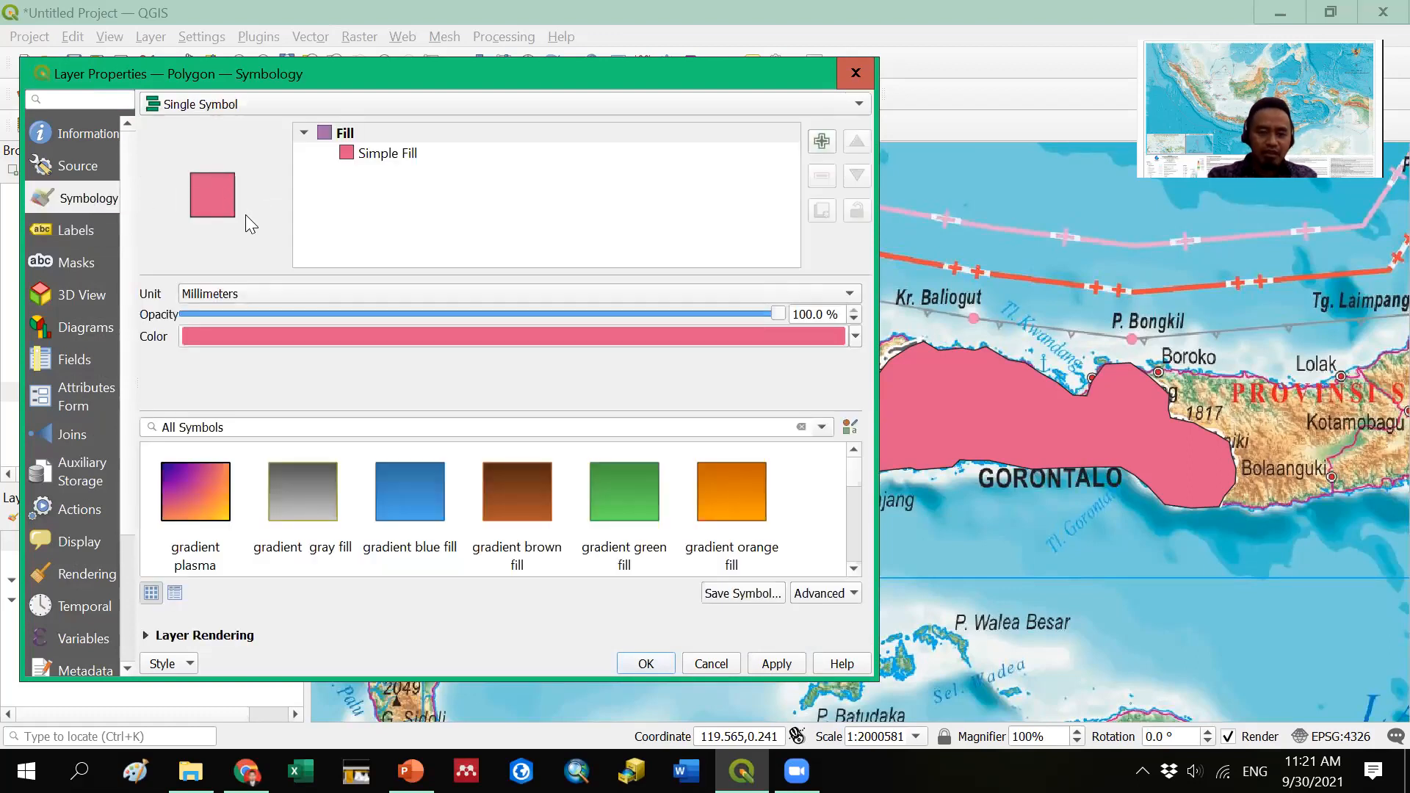
left_click(614, 498)
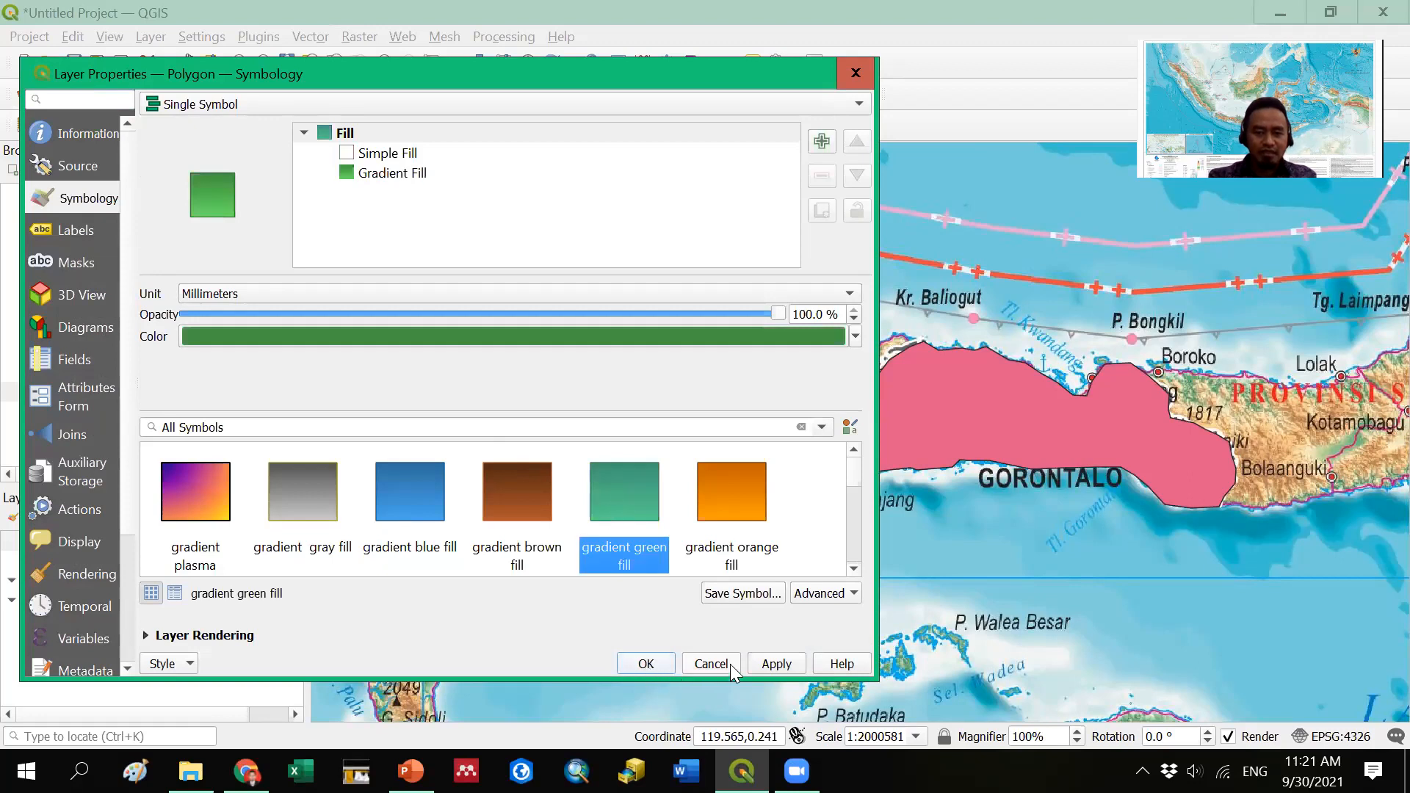
left_click(776, 663)
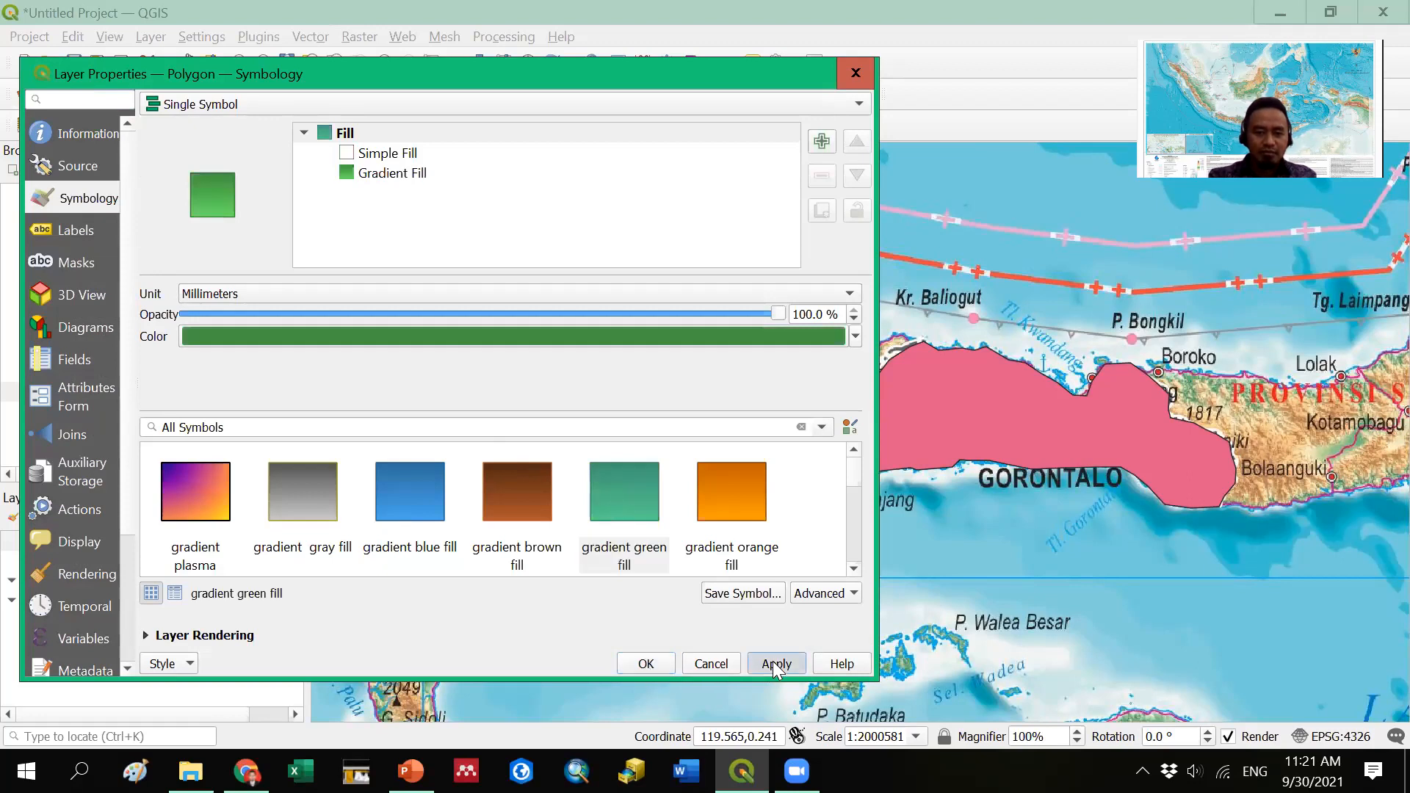
left_click(645, 663)
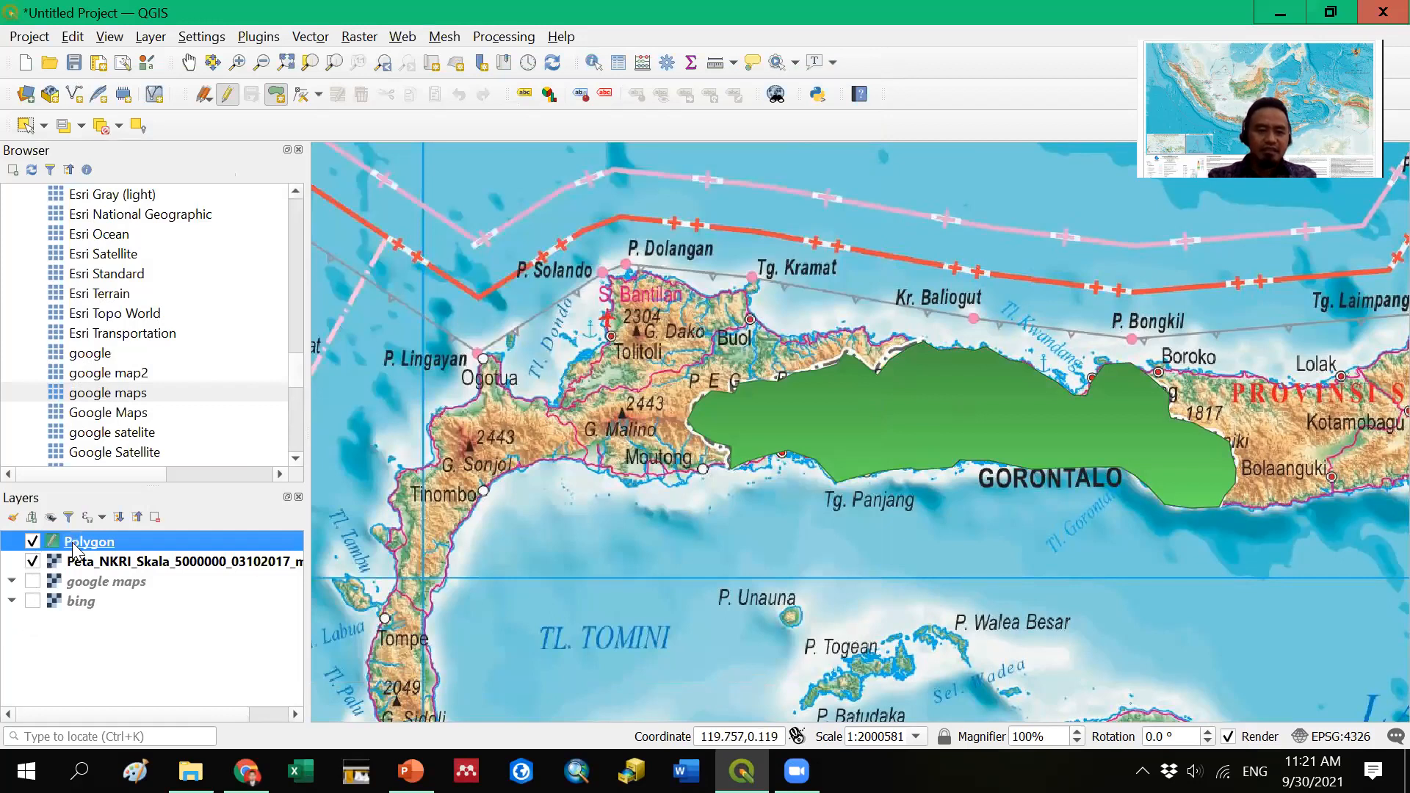
- Compare the green polygon with and without the Peta_NKRI raster, then hide the Polygon layer and keep the raster shown
left_click(32, 562)
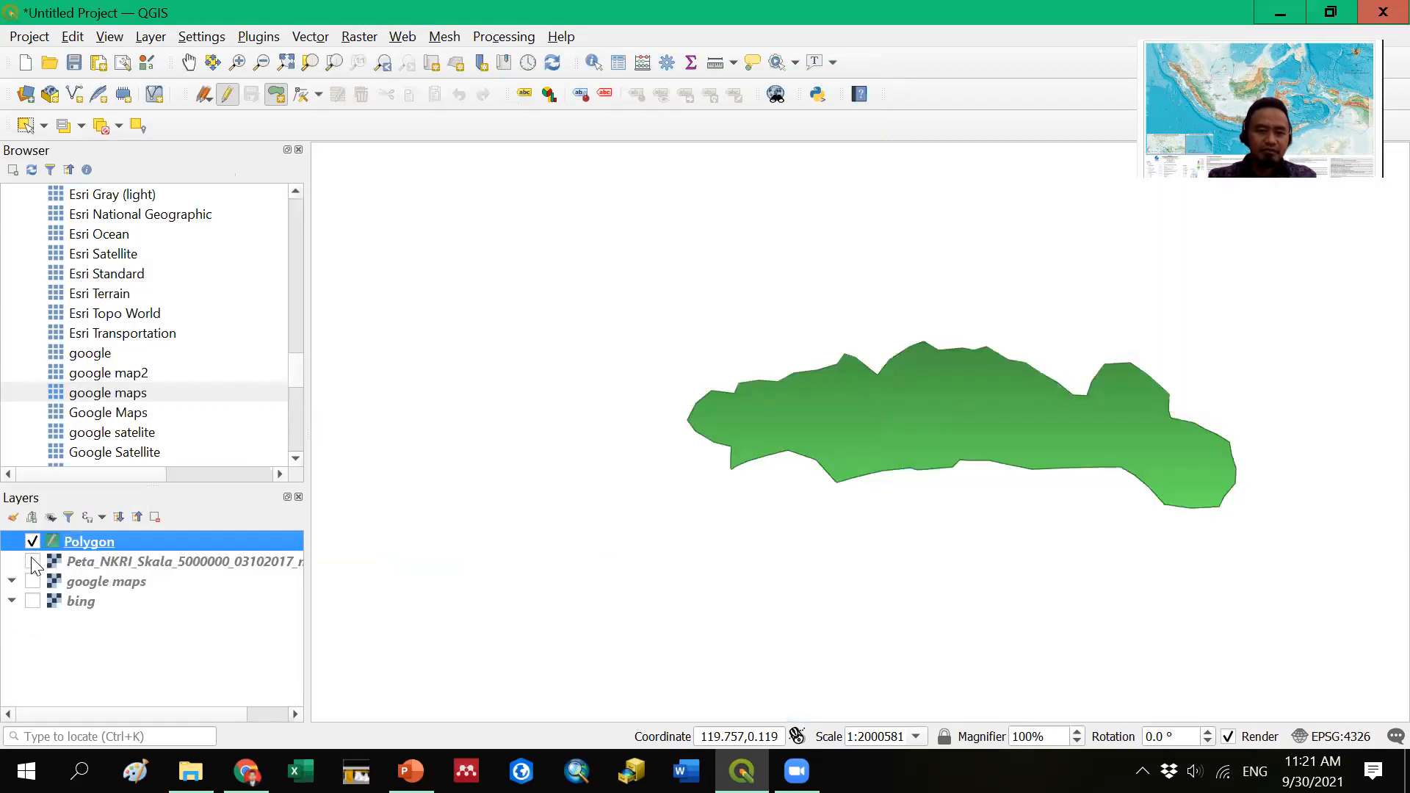
left_click(32, 561)
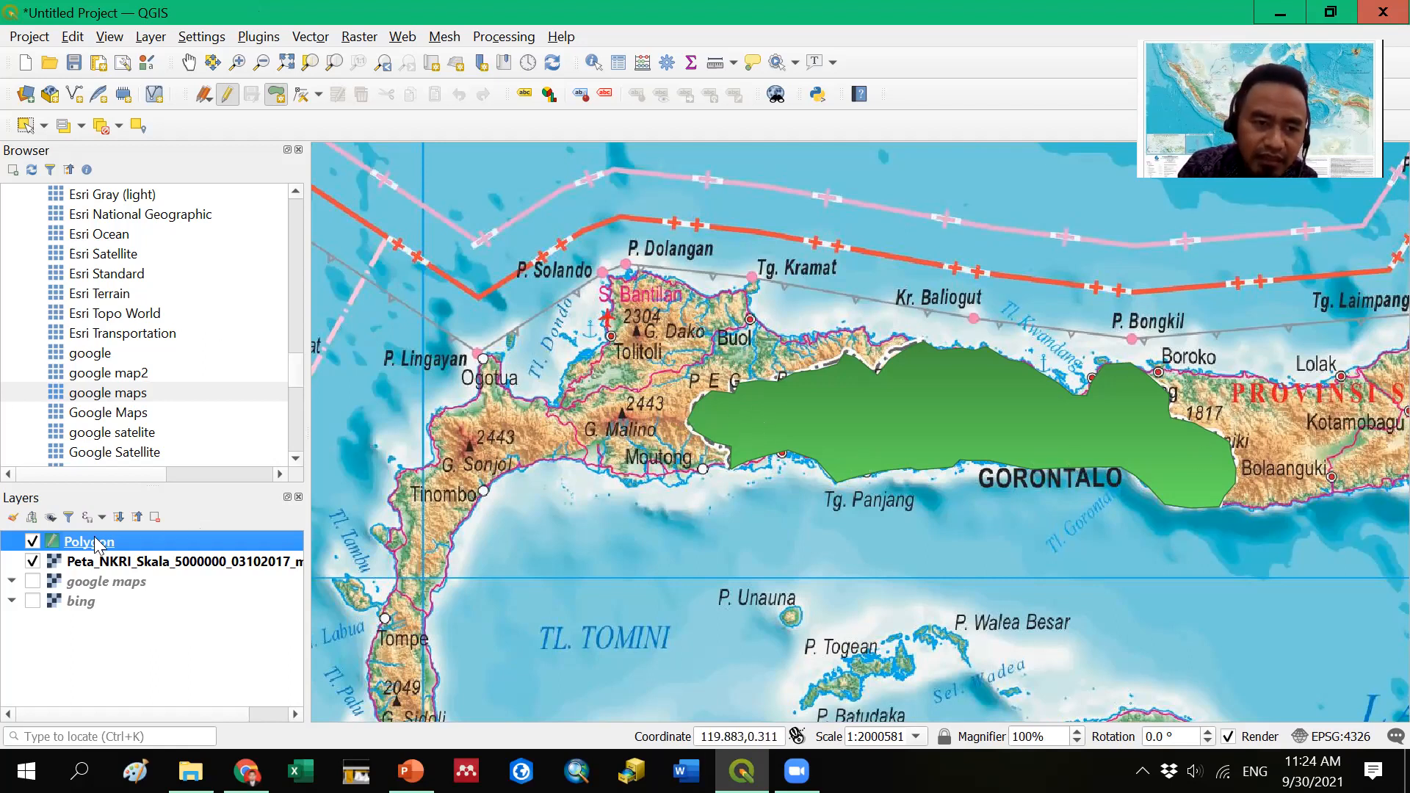
left_click(31, 543)
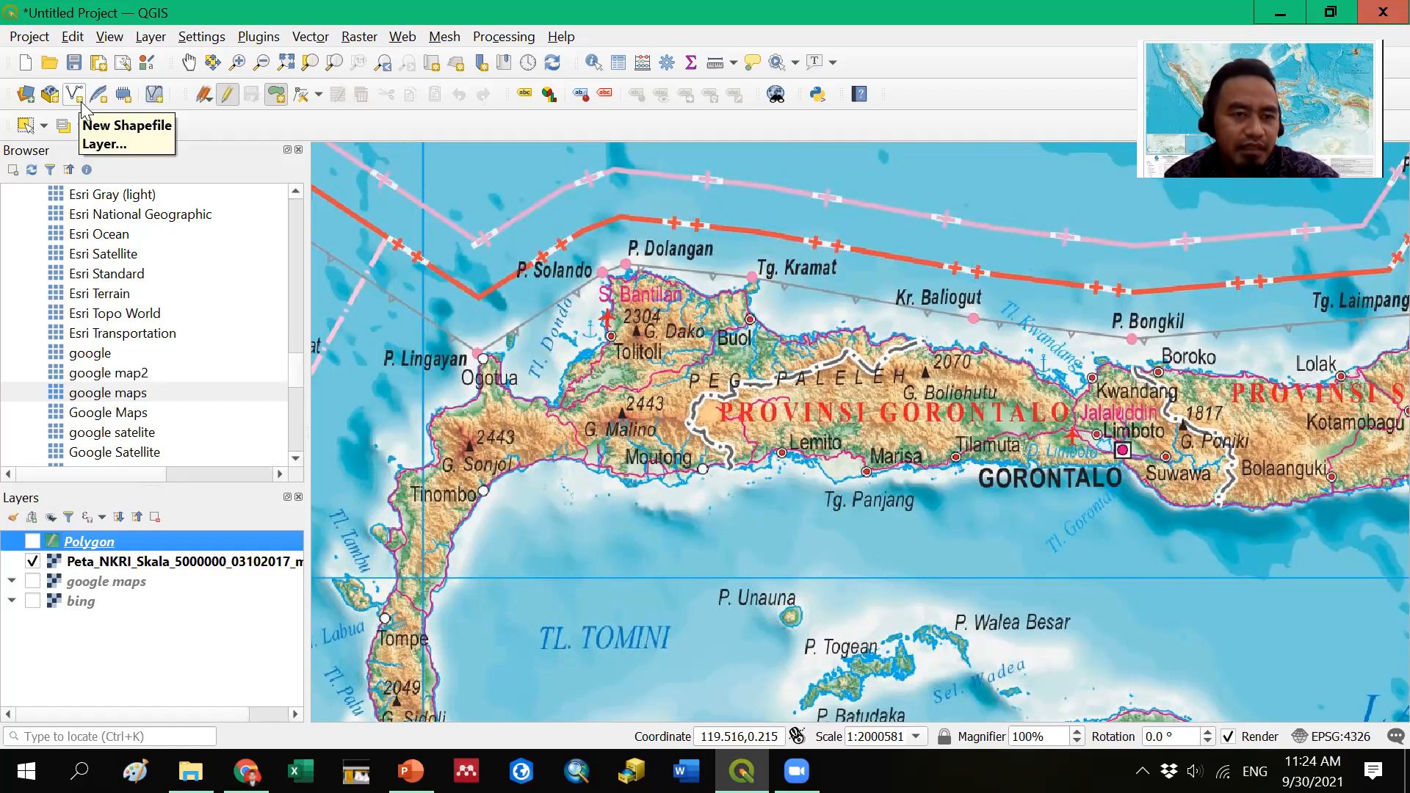
- Start a new shapefile layer with the file name Line in the 4_Digitasi_Q folder
left_click(76, 95)
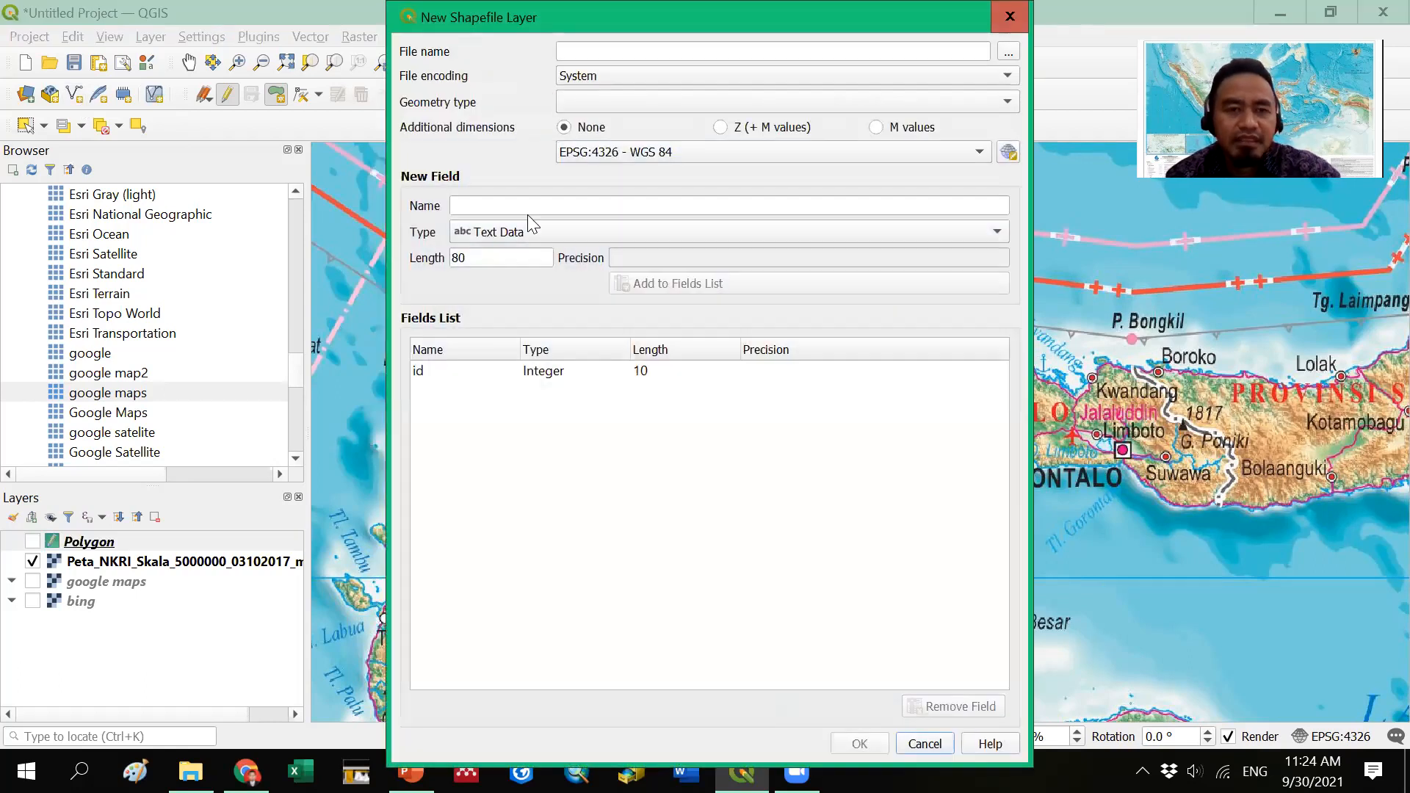
left_click(1008, 53)
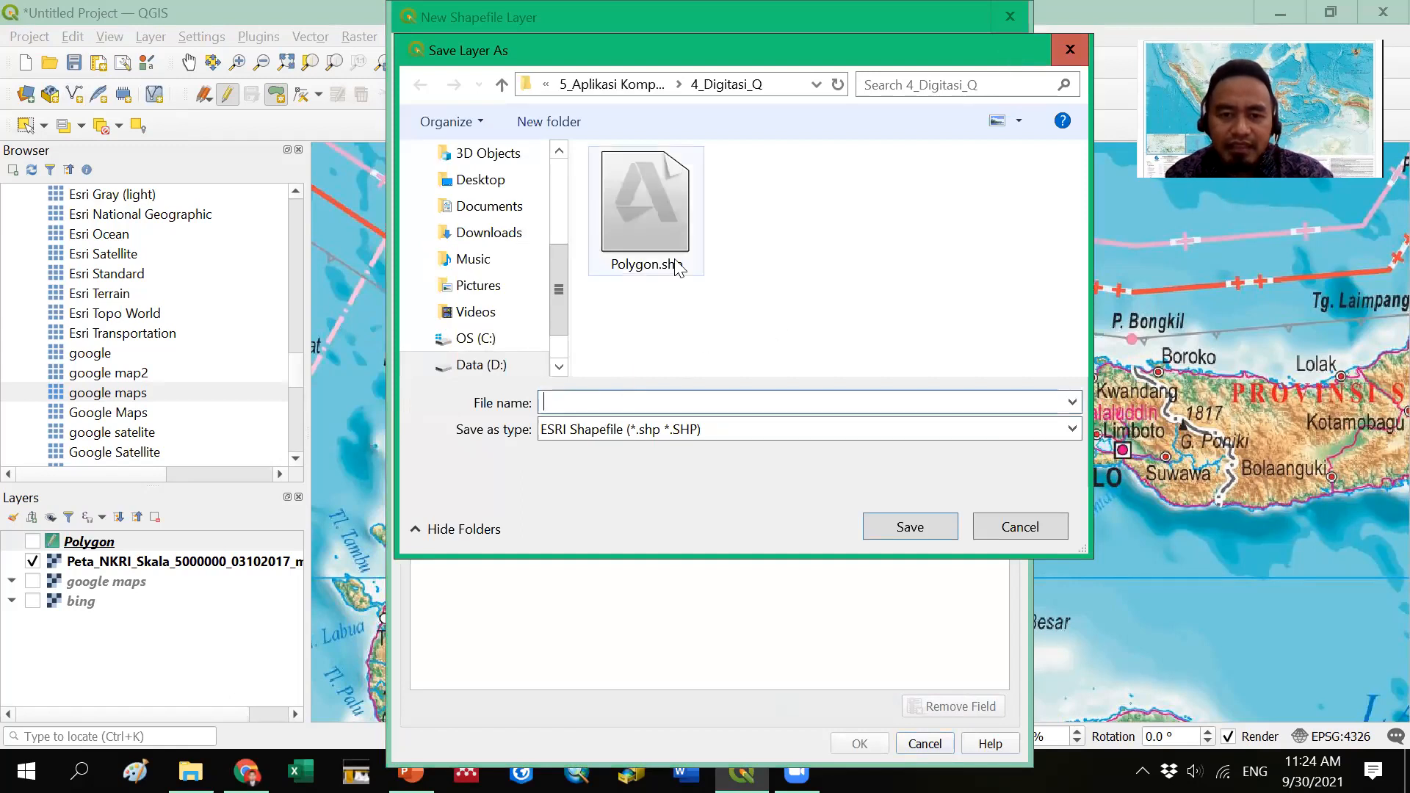
type("Line")
key("Tab")
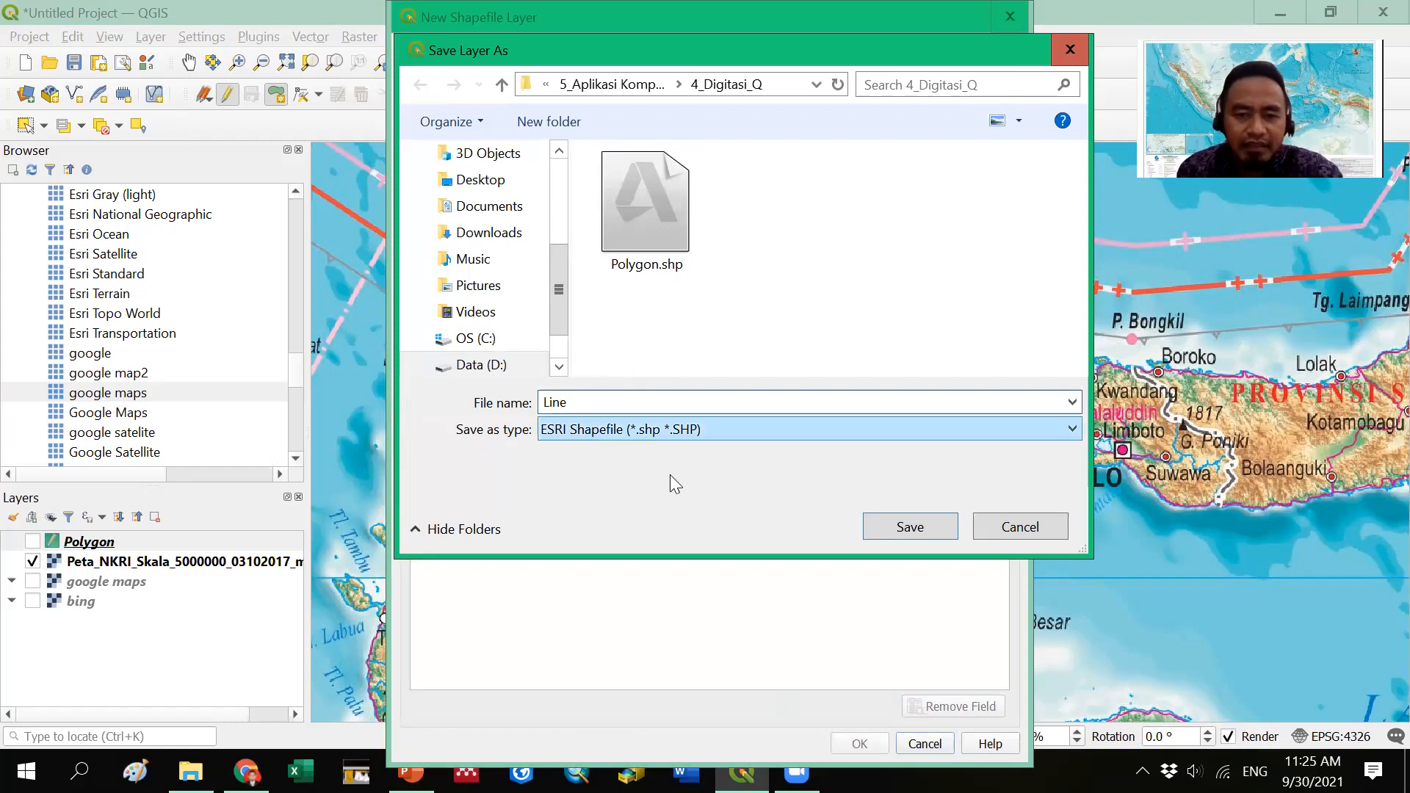
key("Tab")
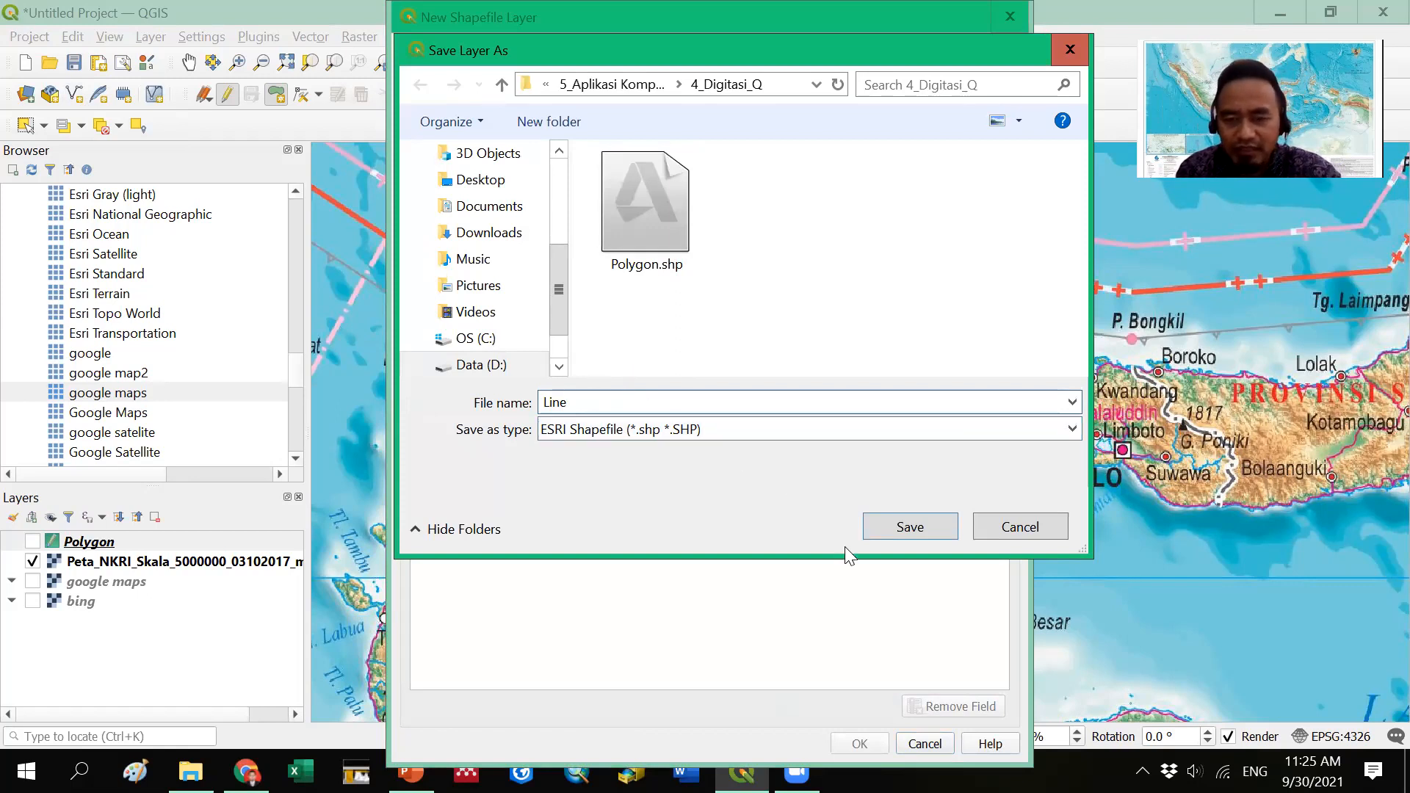
left_click(891, 526)
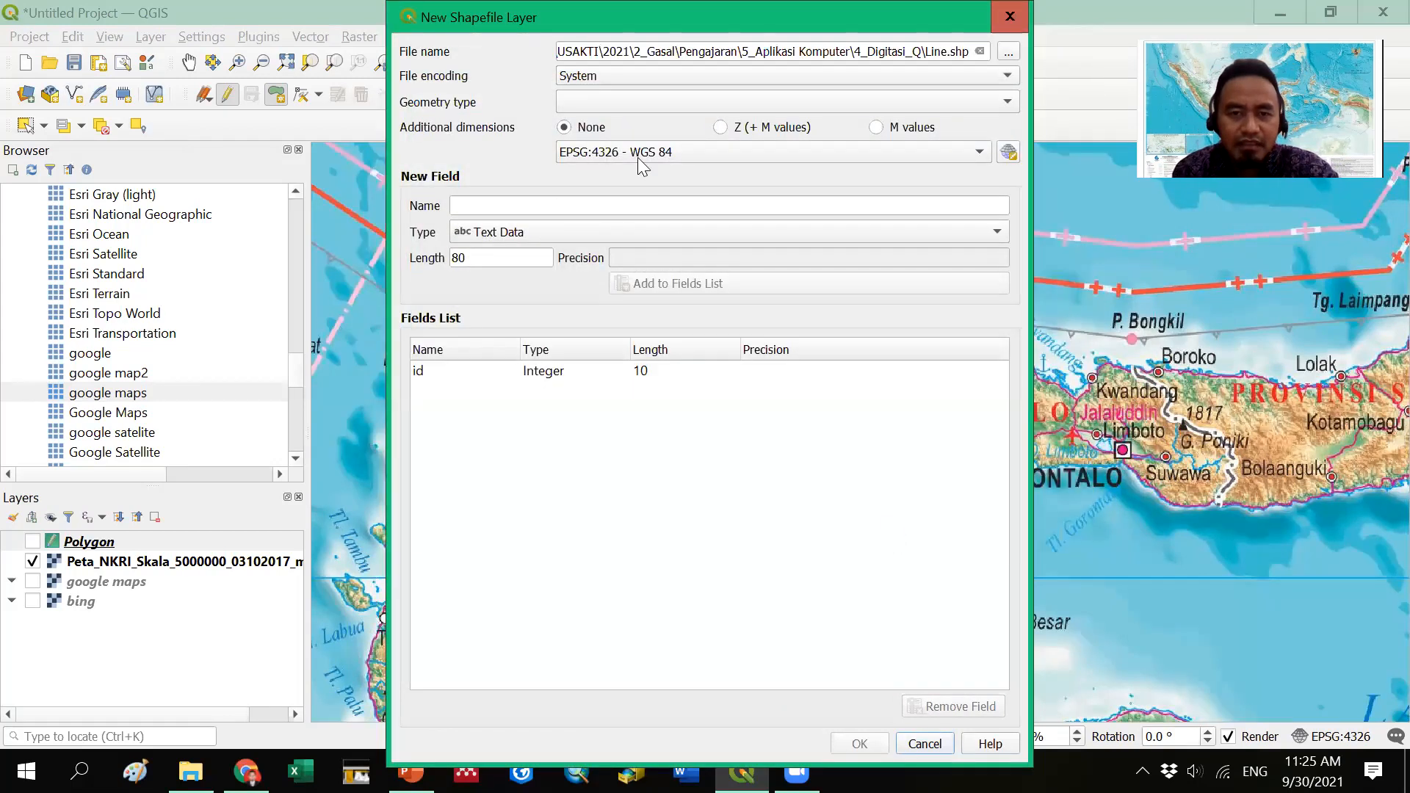
- Set the new shapefile's geometry type to Line, leaving the file encoding on System
left_click(1008, 75)
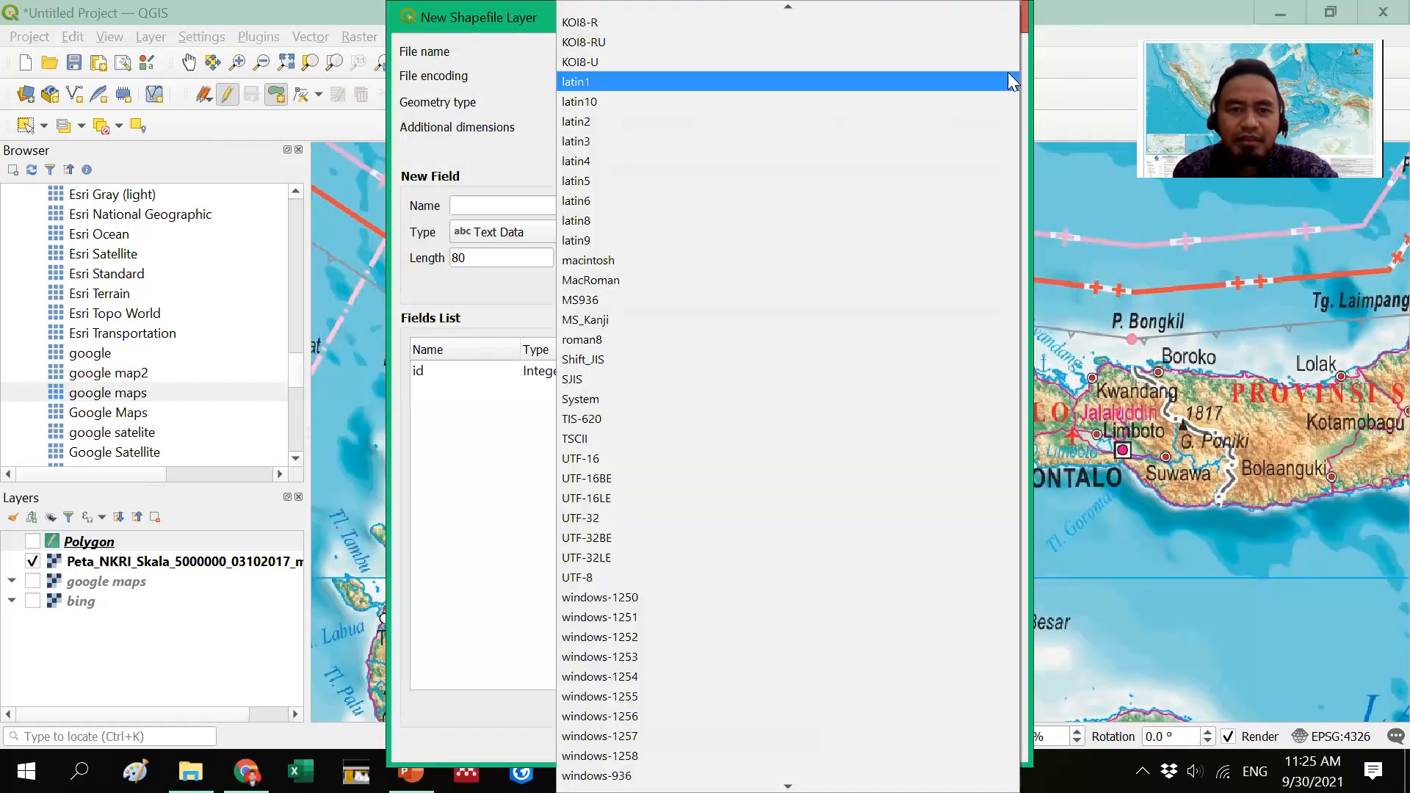
left_click(488, 66)
left_click(586, 105)
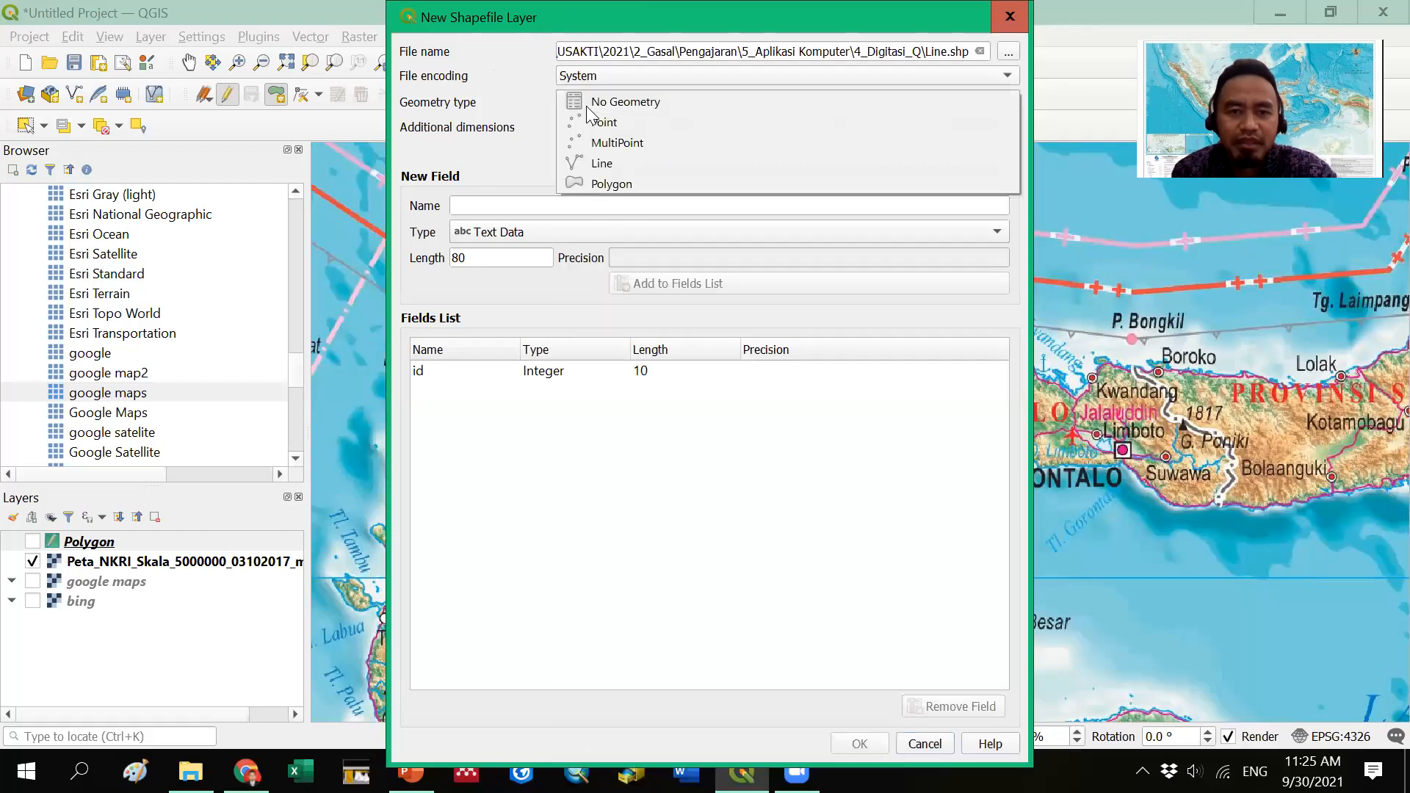
left_click(615, 164)
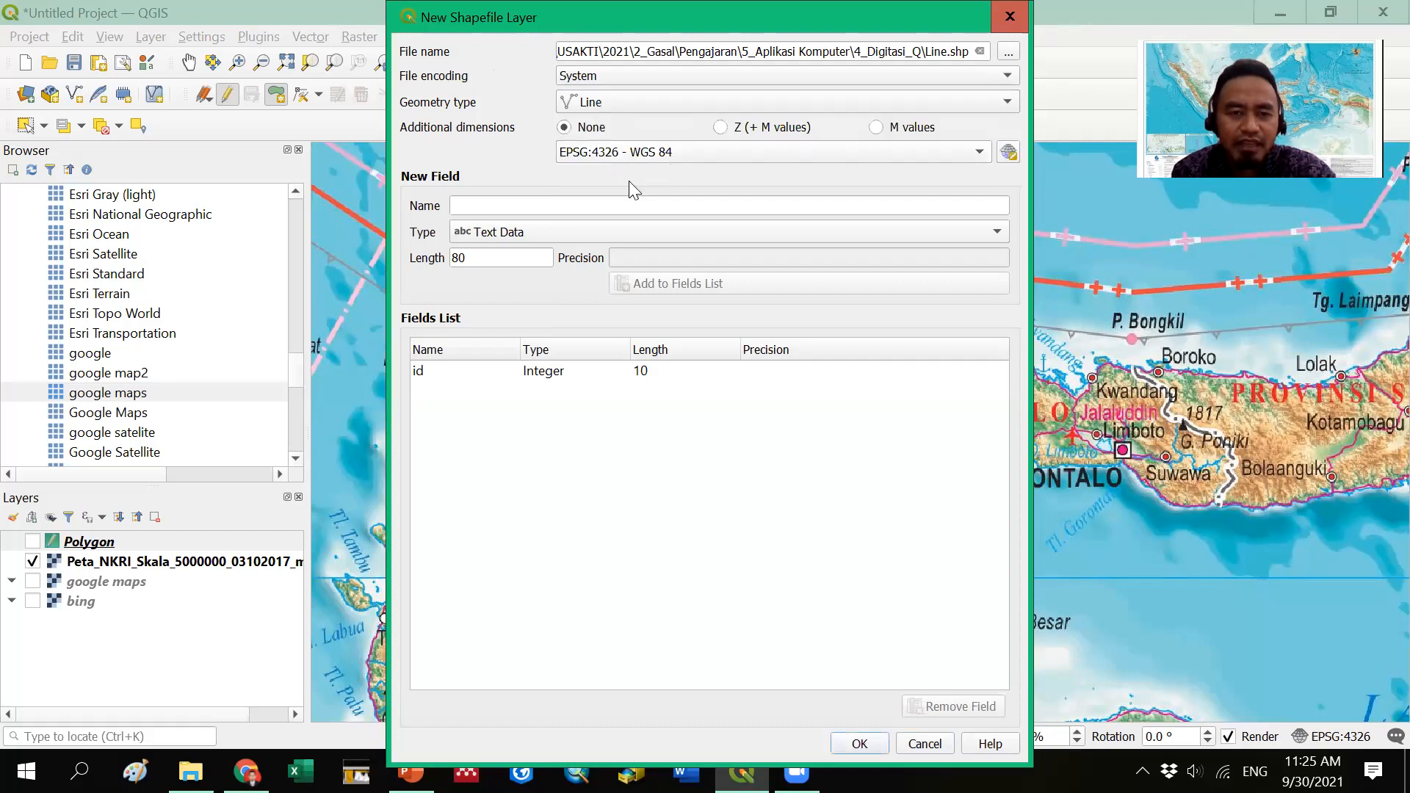
- Add a text field named Keterangan with length 80 and create the Line shapefile layer
left_click(536, 211)
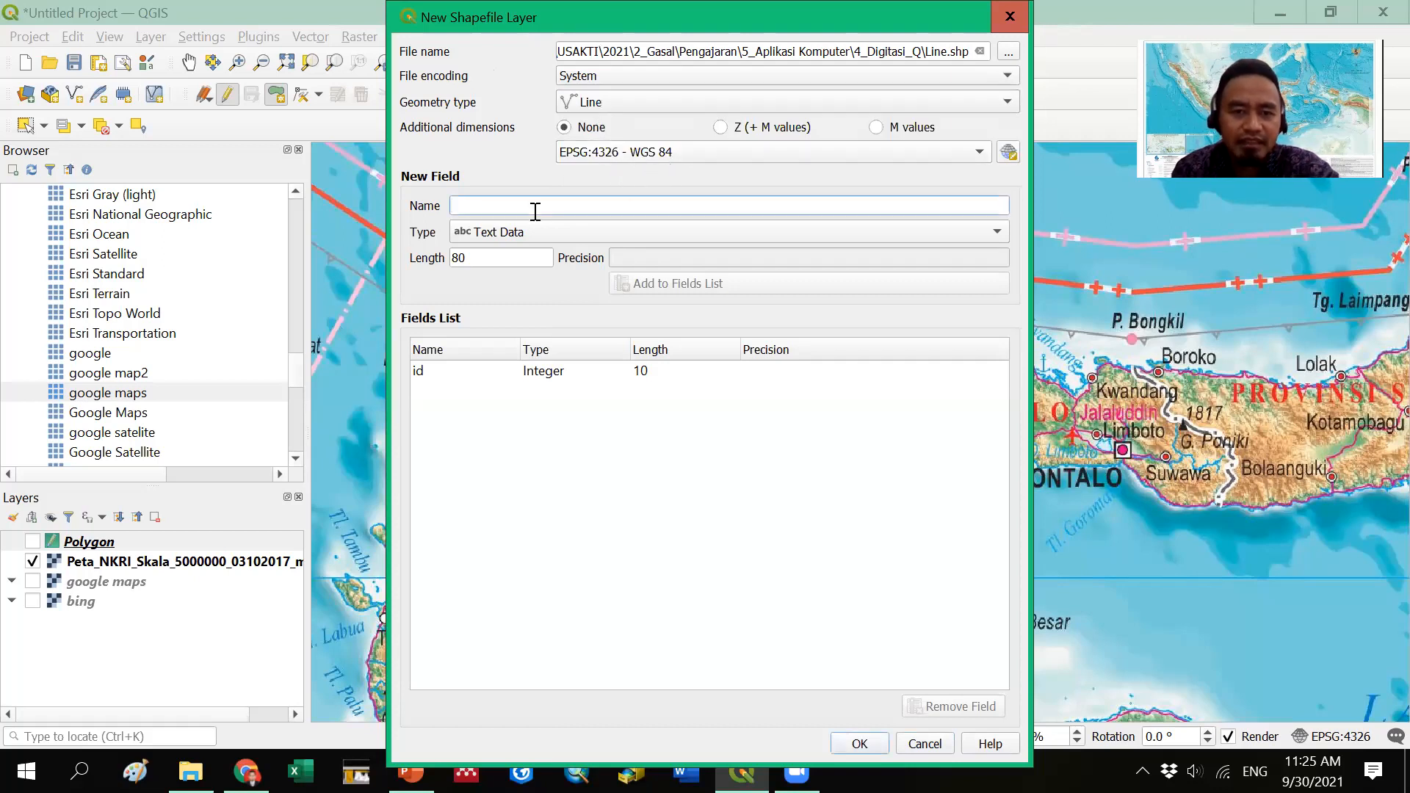
type("Ke")
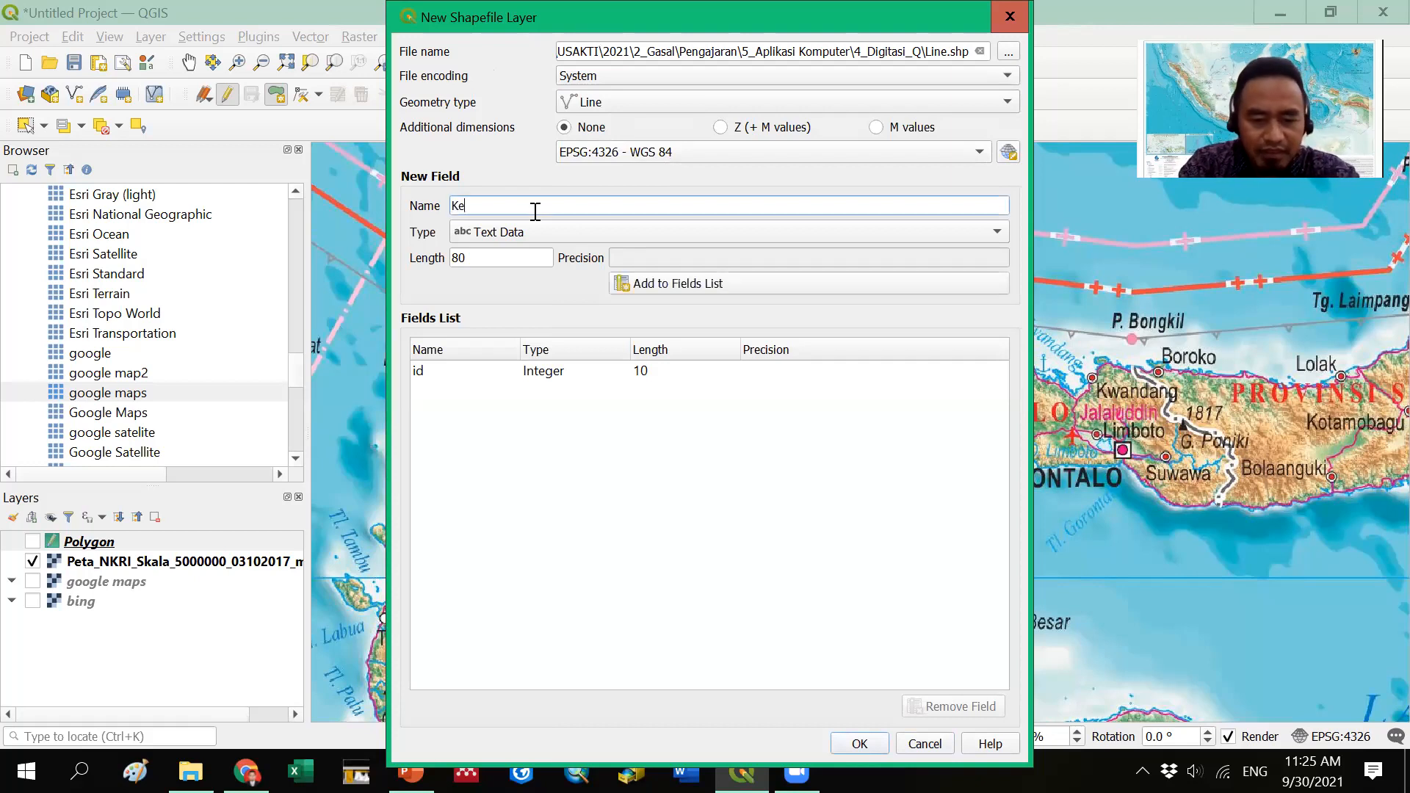
type("tern")
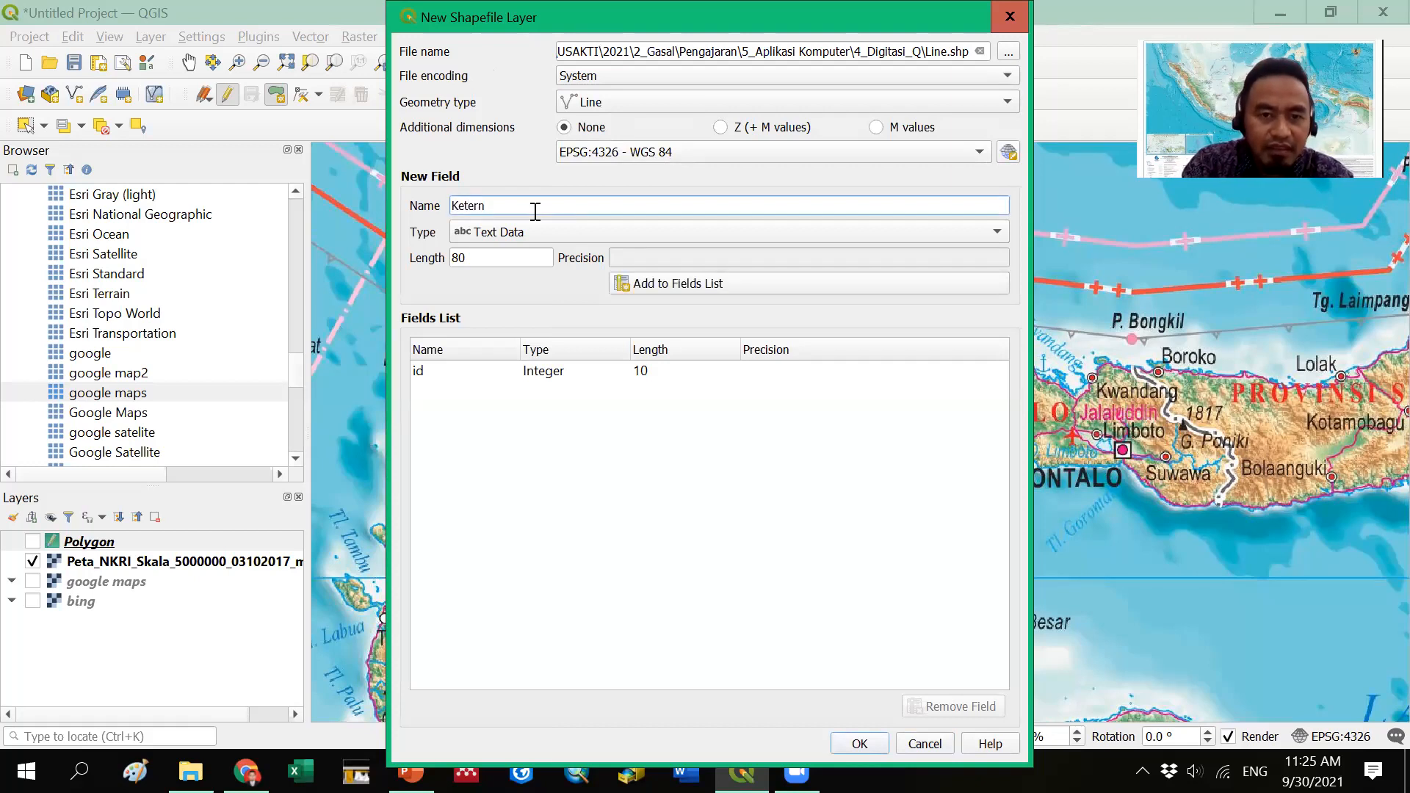
key("BackSpace")
type("angan")
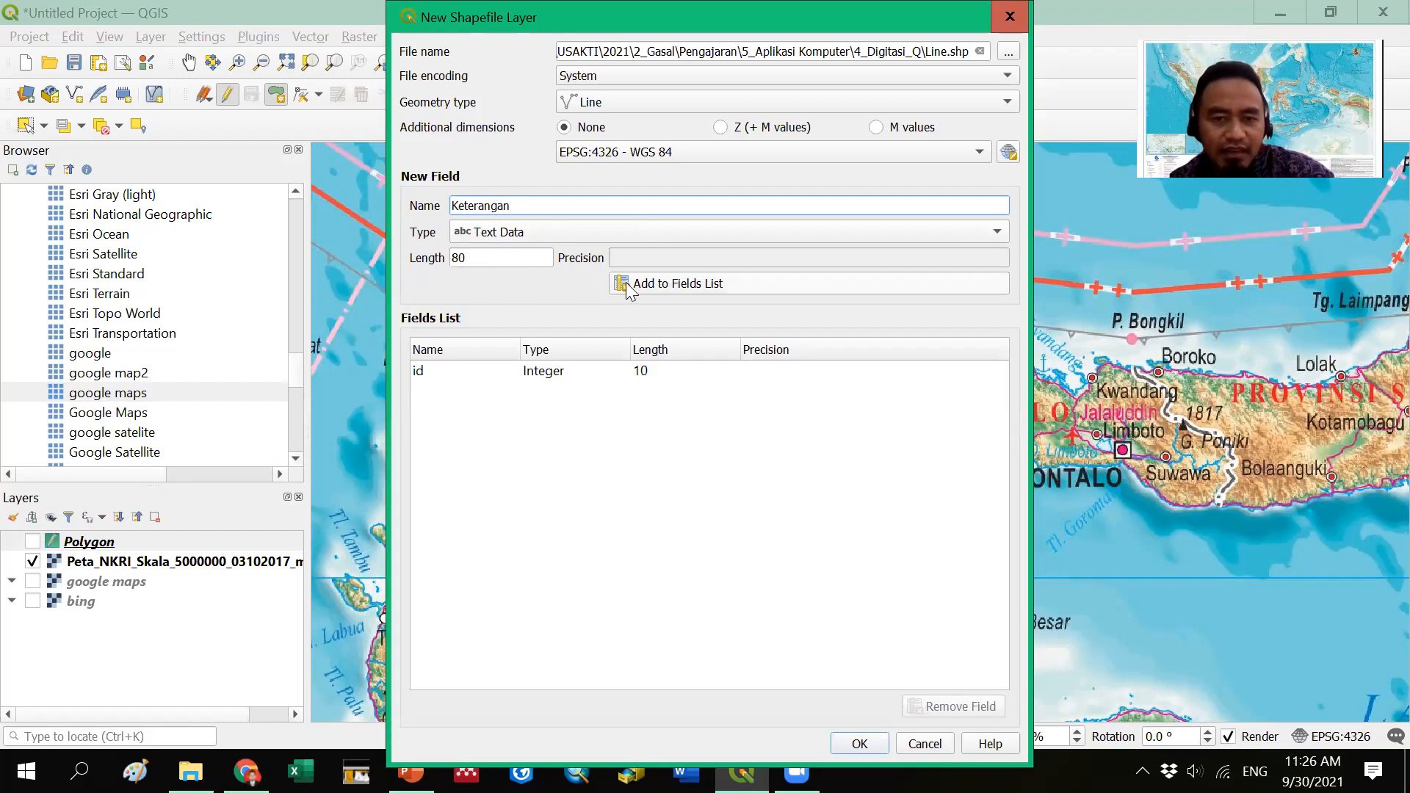
left_click(671, 285)
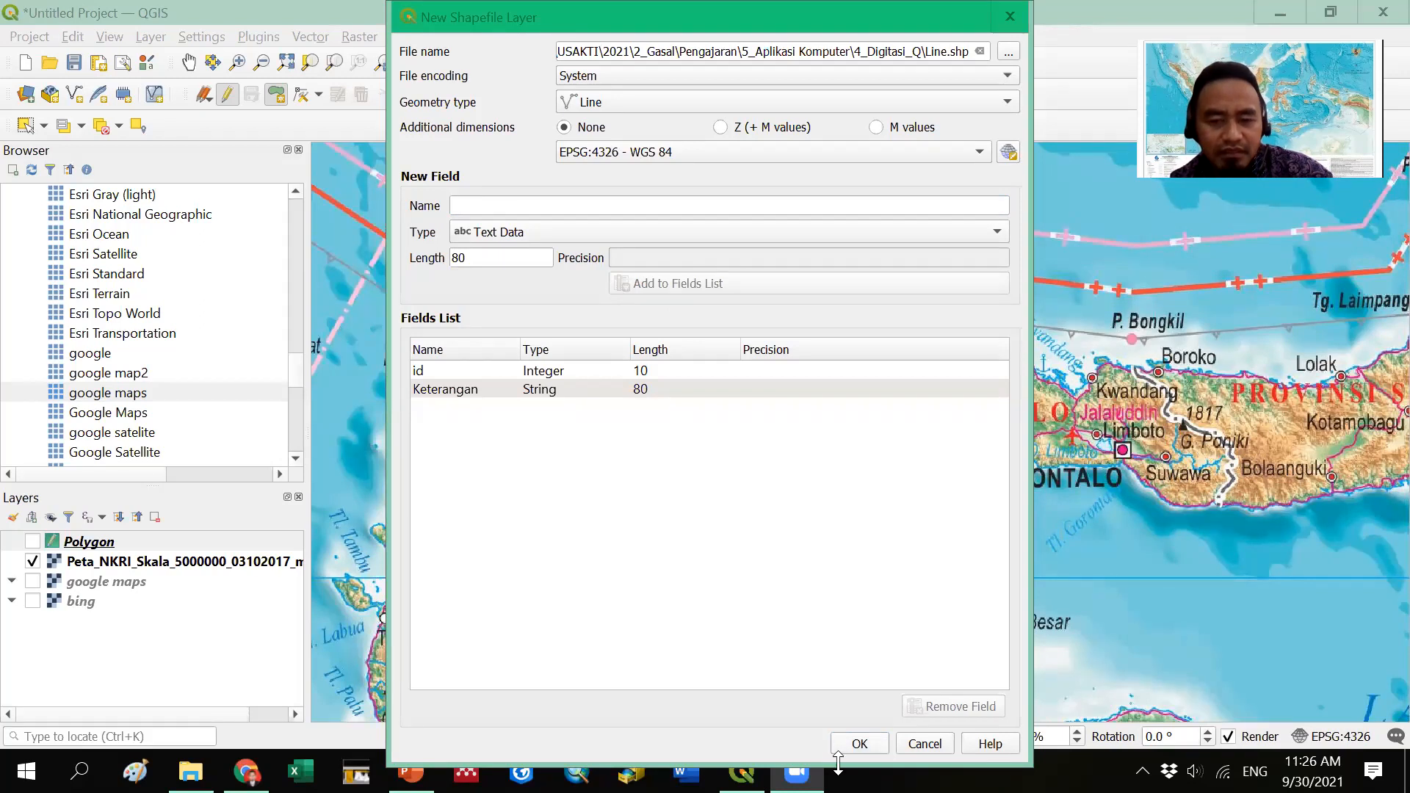
left_click(852, 744)
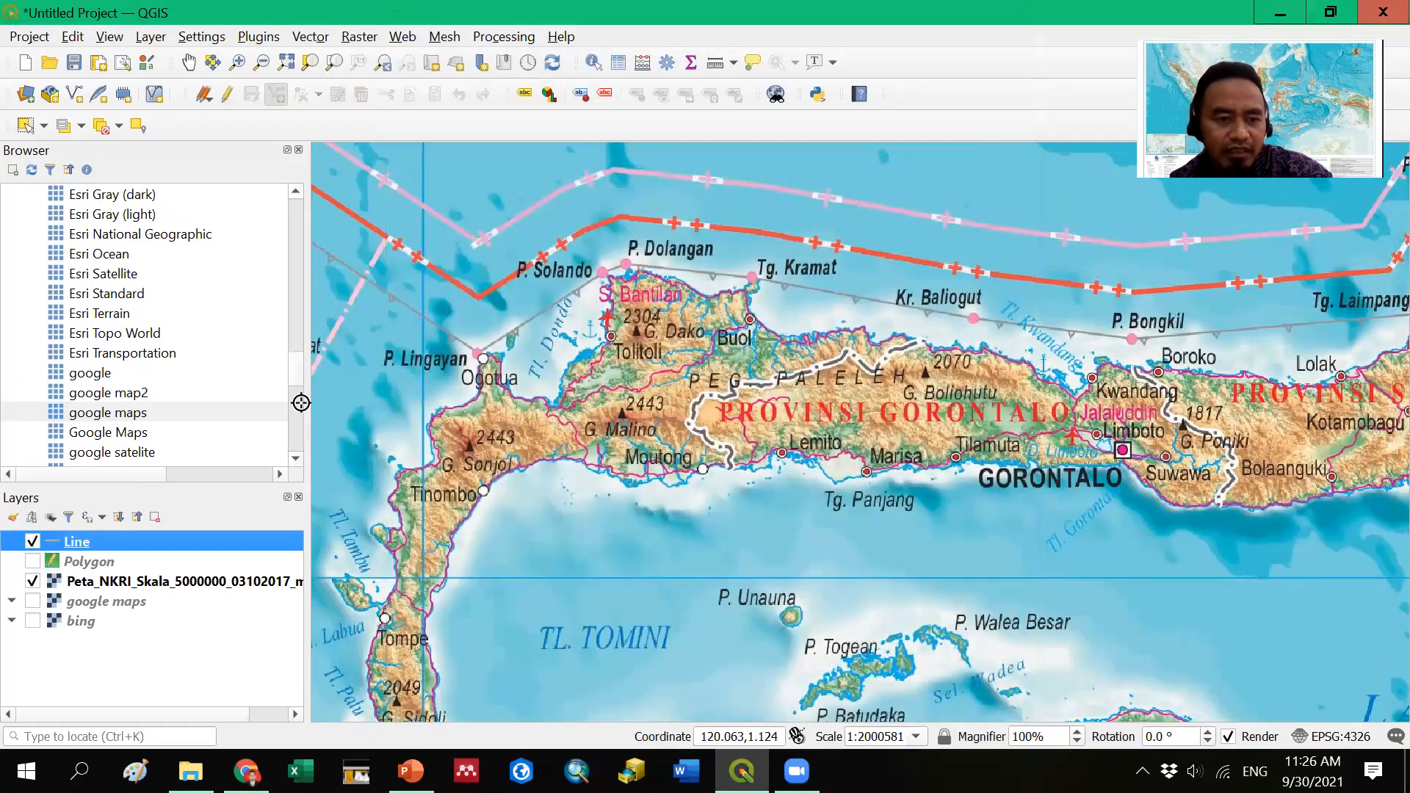
- Turn on editing for the Line layer and activate the Add Line Feature tool
double_click(55, 542)
left_click(855, 73)
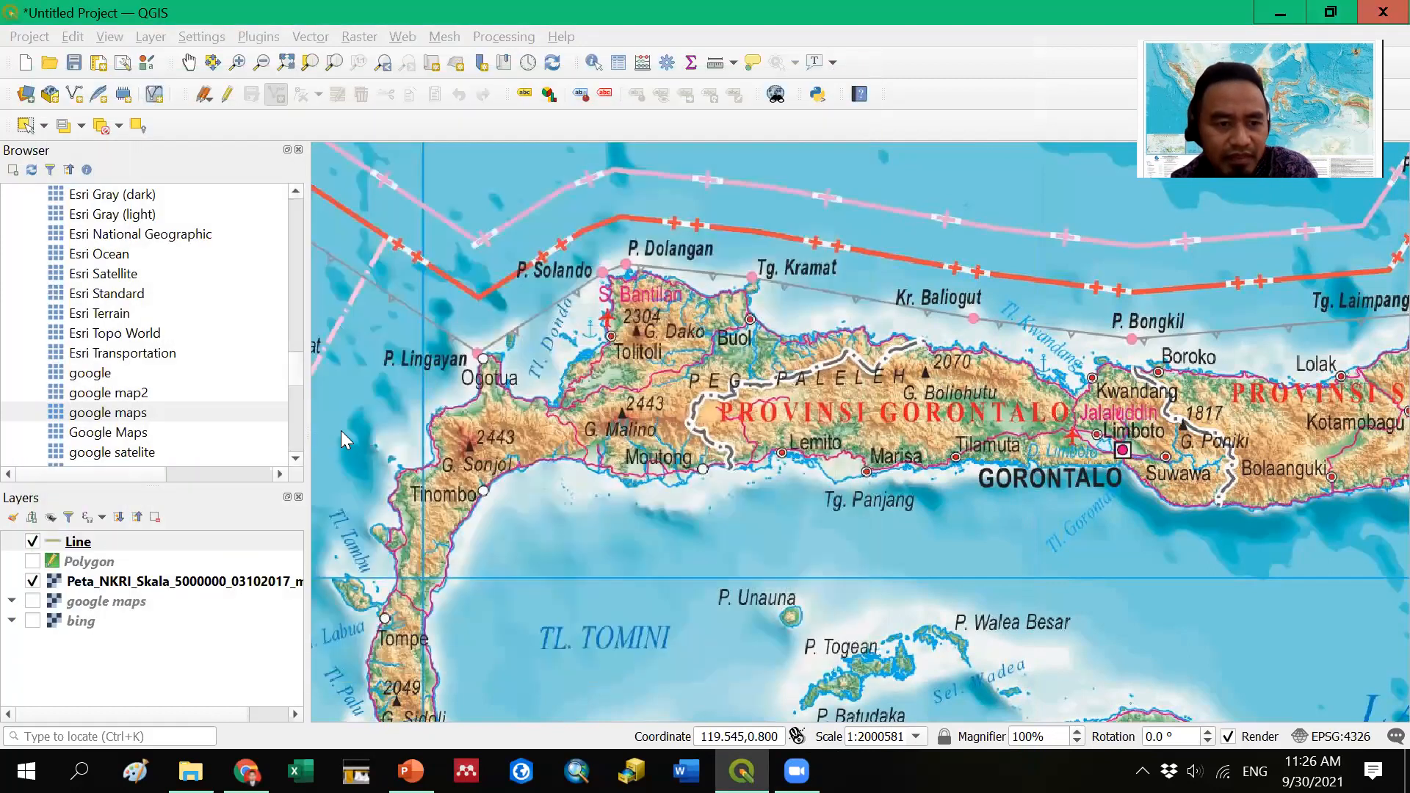
left_click(229, 97)
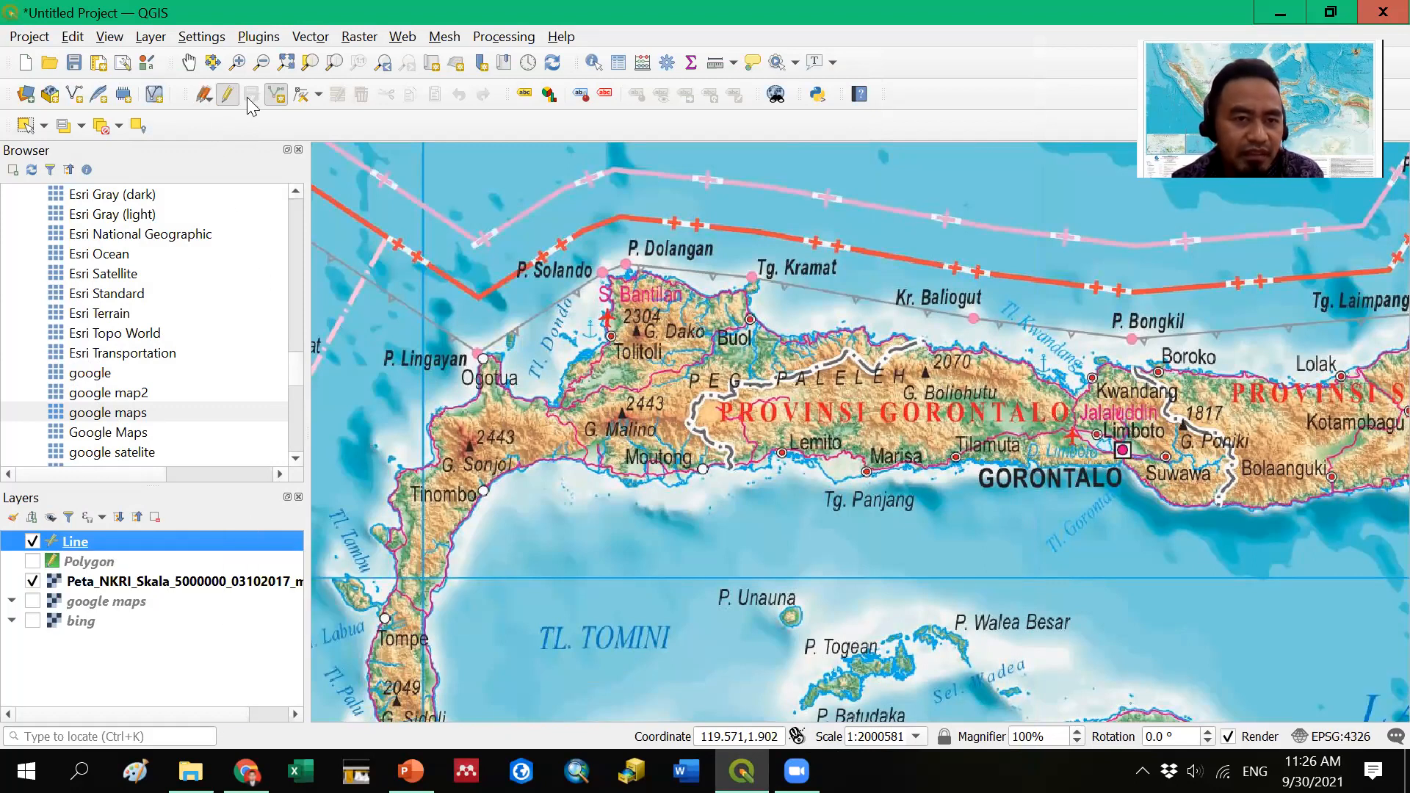
left_click(286, 106)
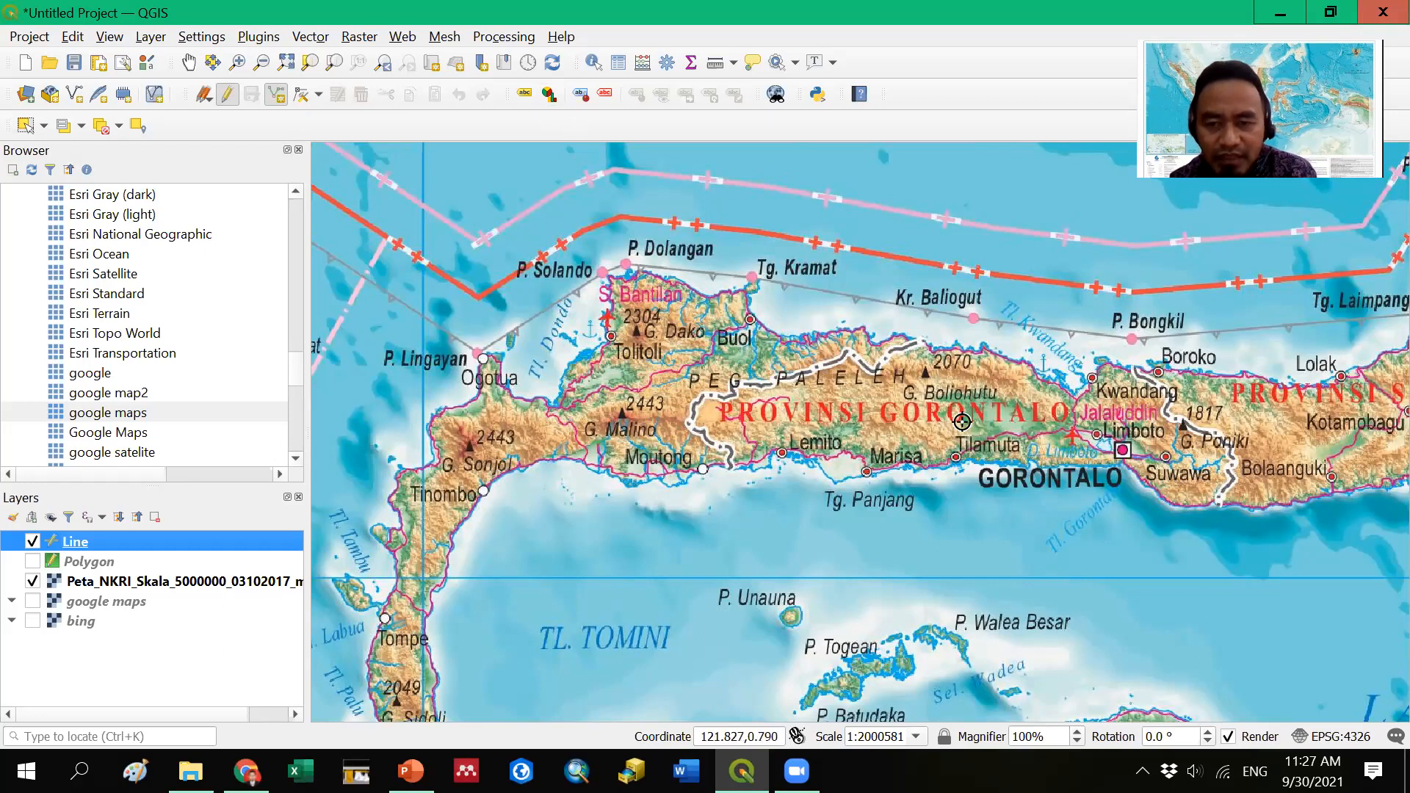
- Digitize the magenta road across Gorontalo province, from the western interior along the south coast to Suwawa, in the Line layer
scroll(963, 421, "up", 1)
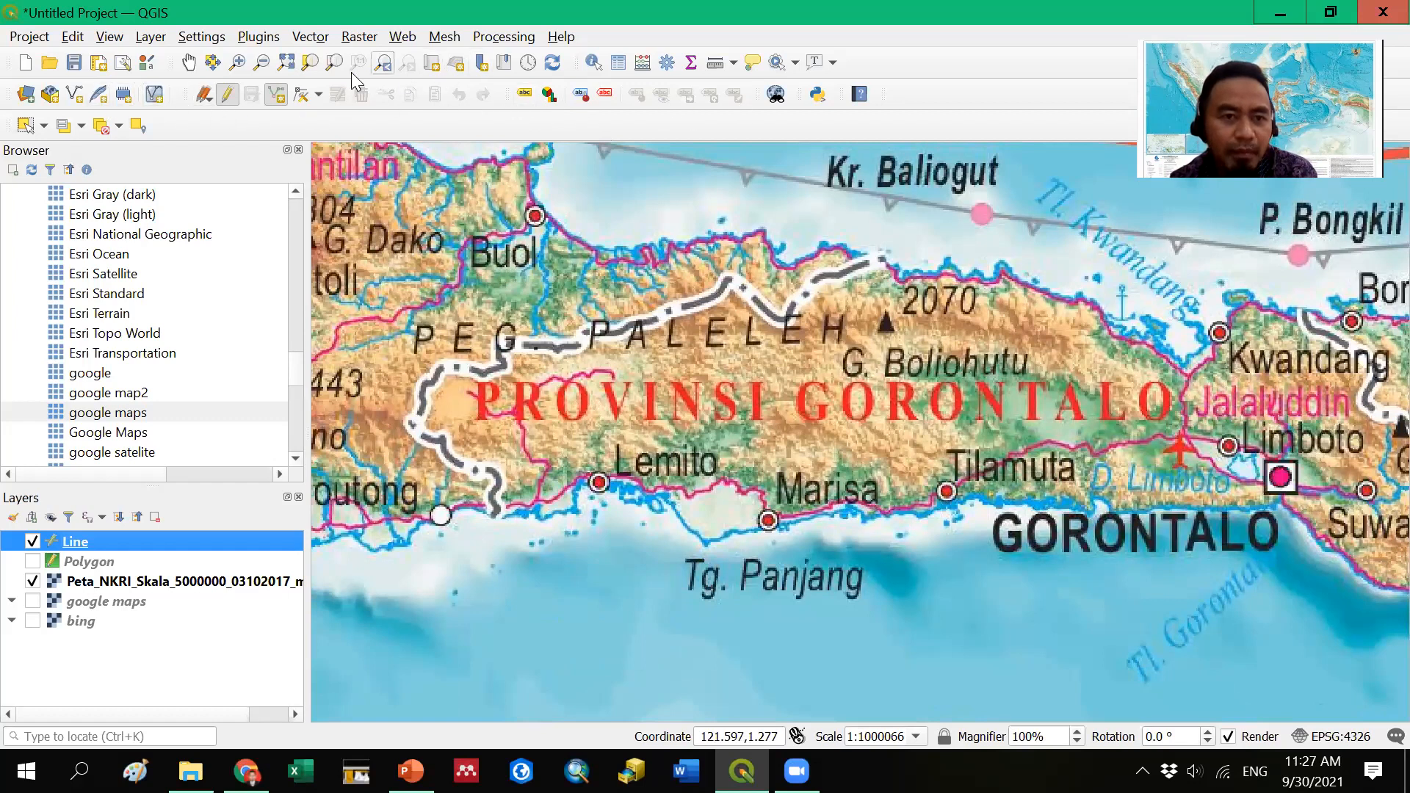
left_click(189, 62)
left_click_drag(903, 432, 808, 428)
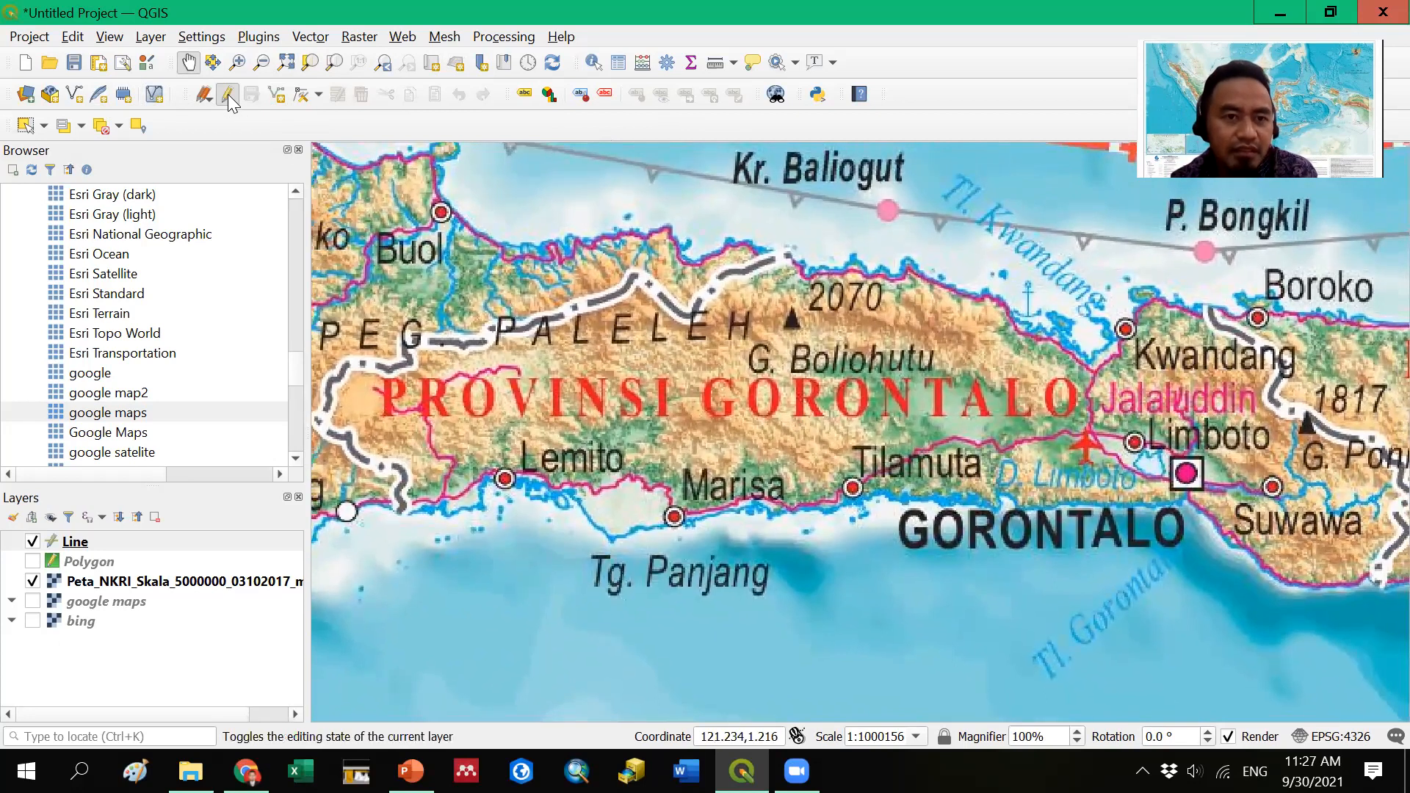
left_click(279, 97)
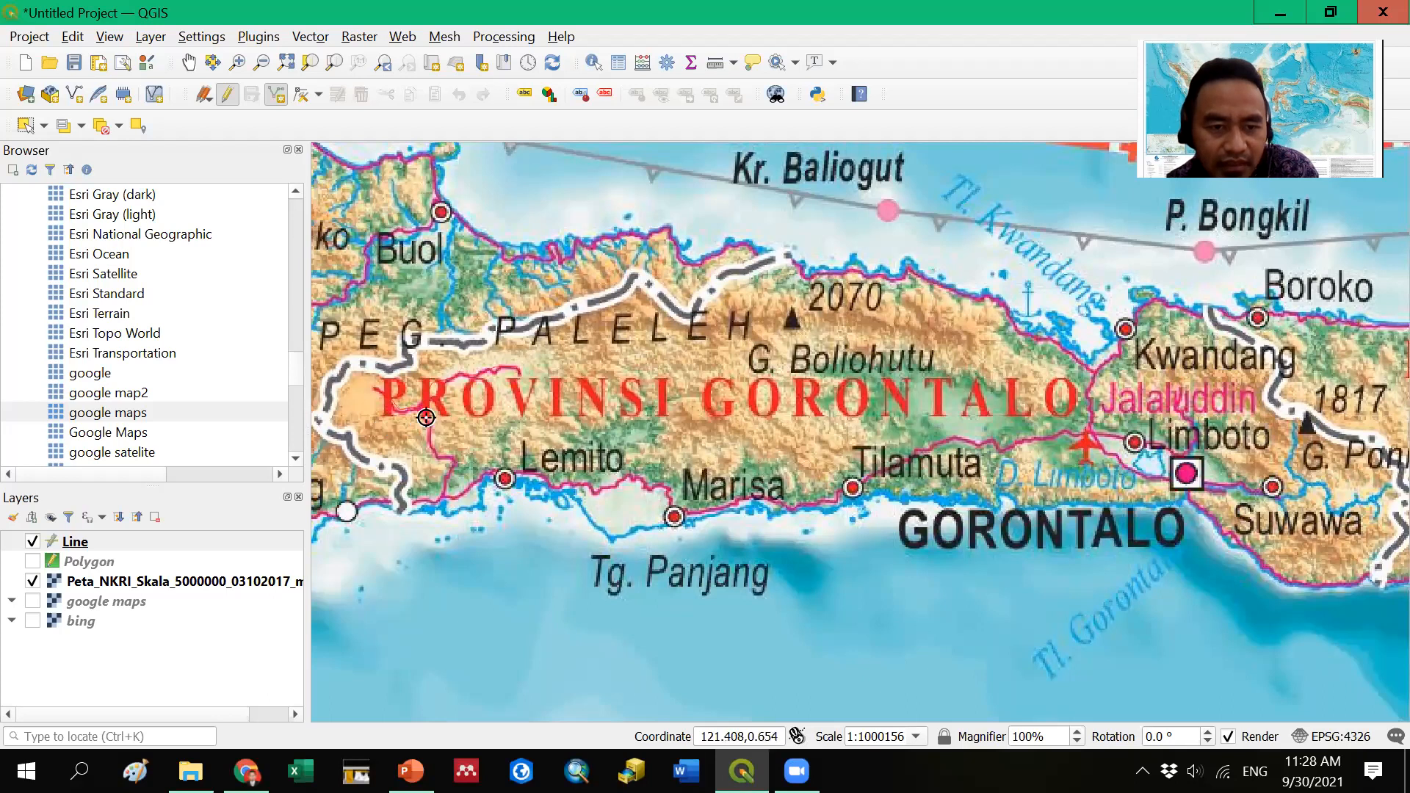
left_click(417, 408)
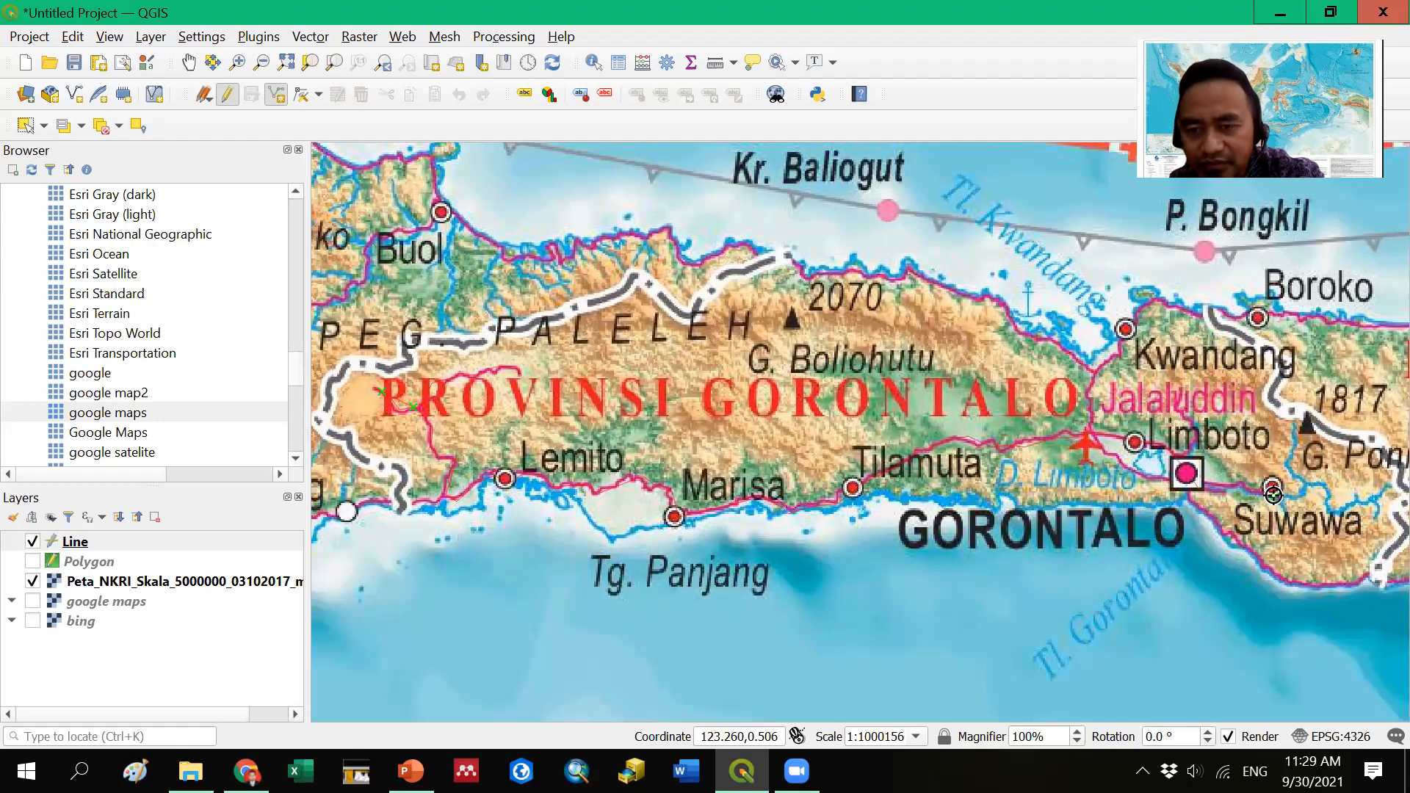
right_click(404, 395)
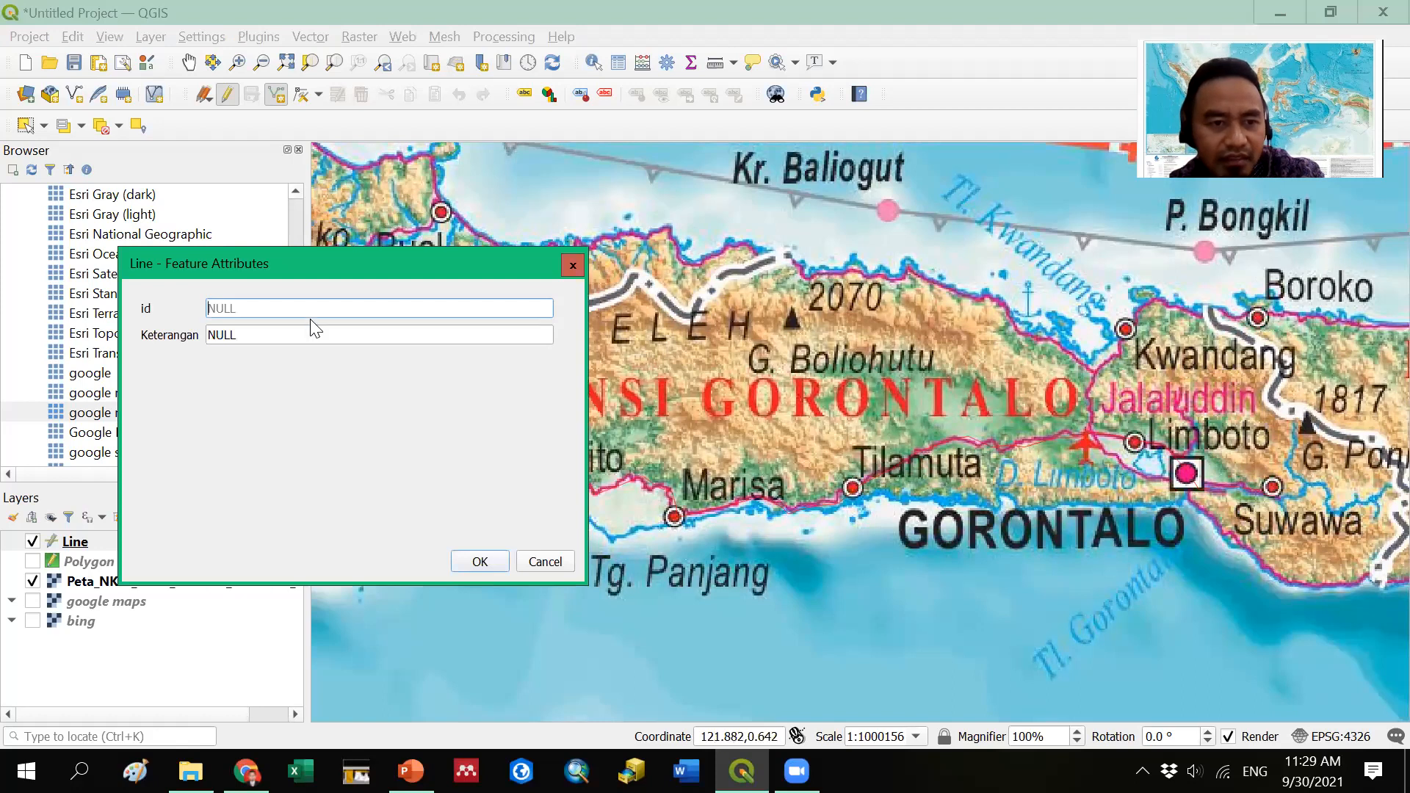
- Give the road line the id 1 and the Keterangan Jalan, and save the Line layer's edits
type("1")
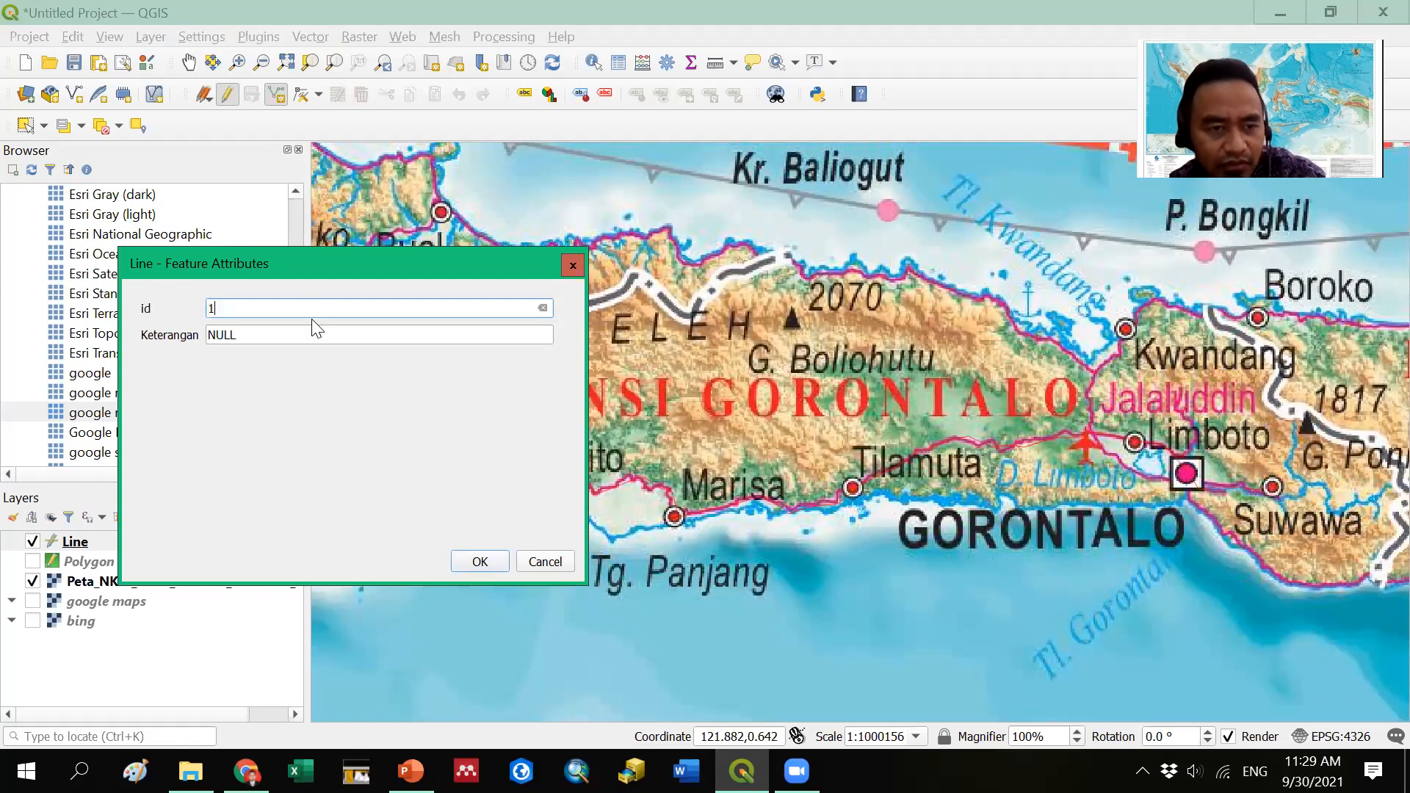
key("Tab")
type("J")
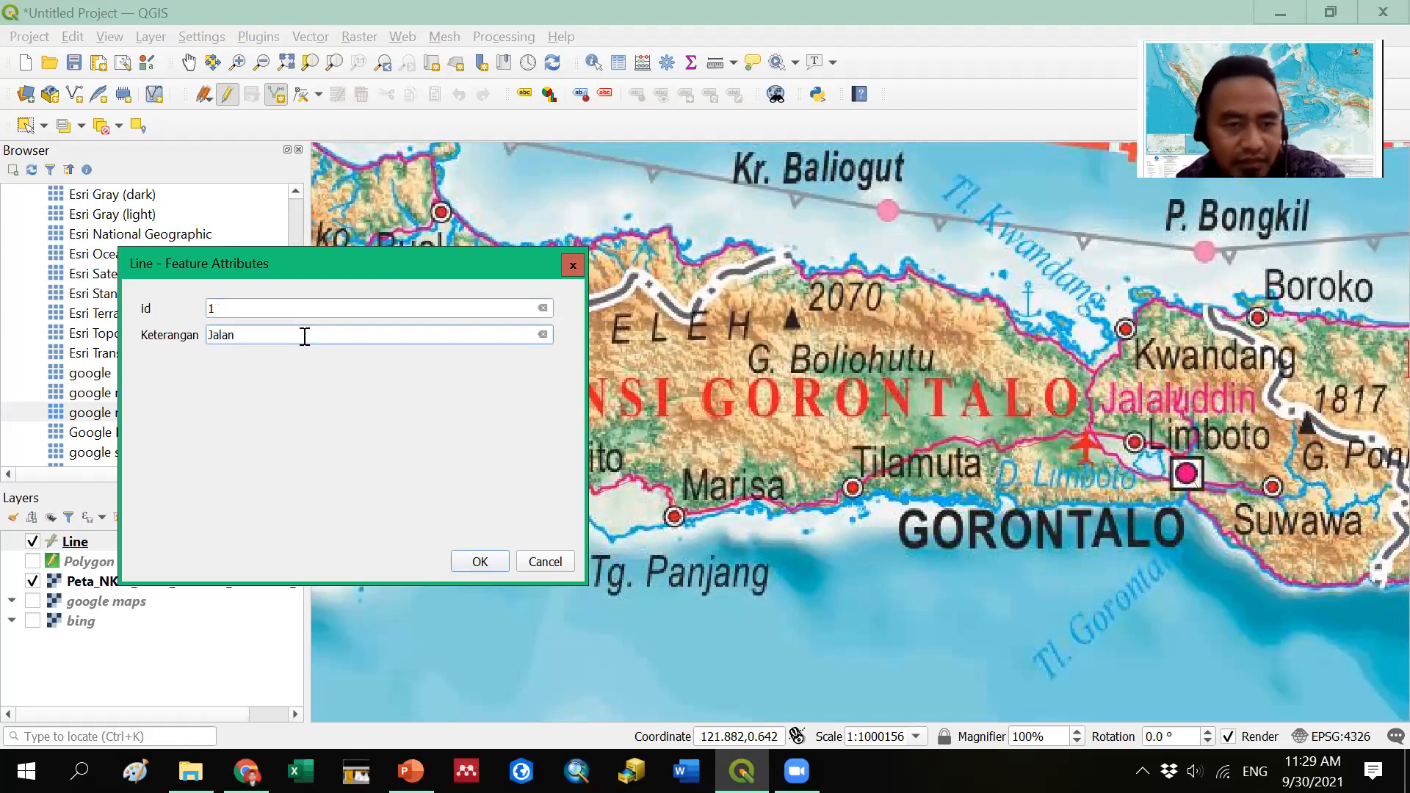
left_click(481, 562)
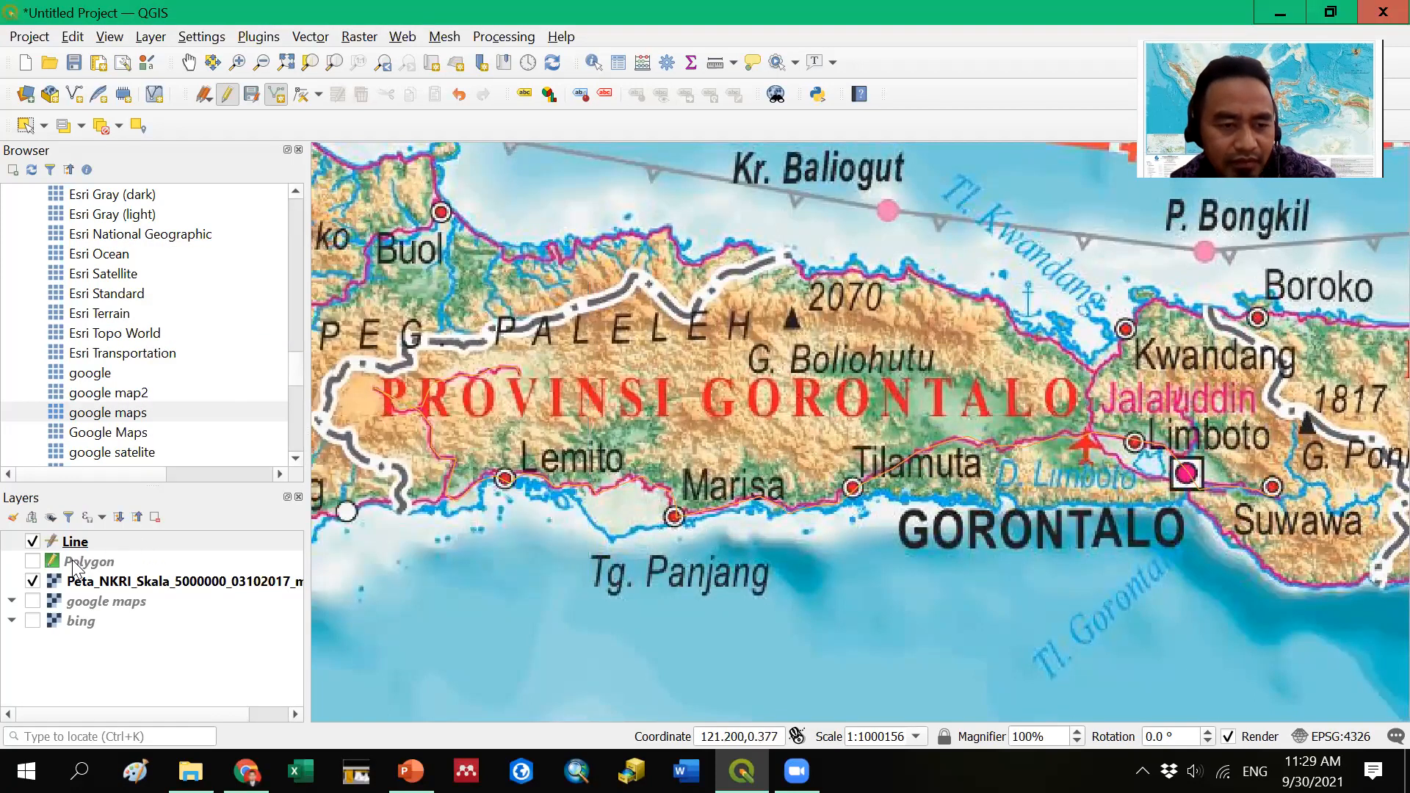
left_click(256, 99)
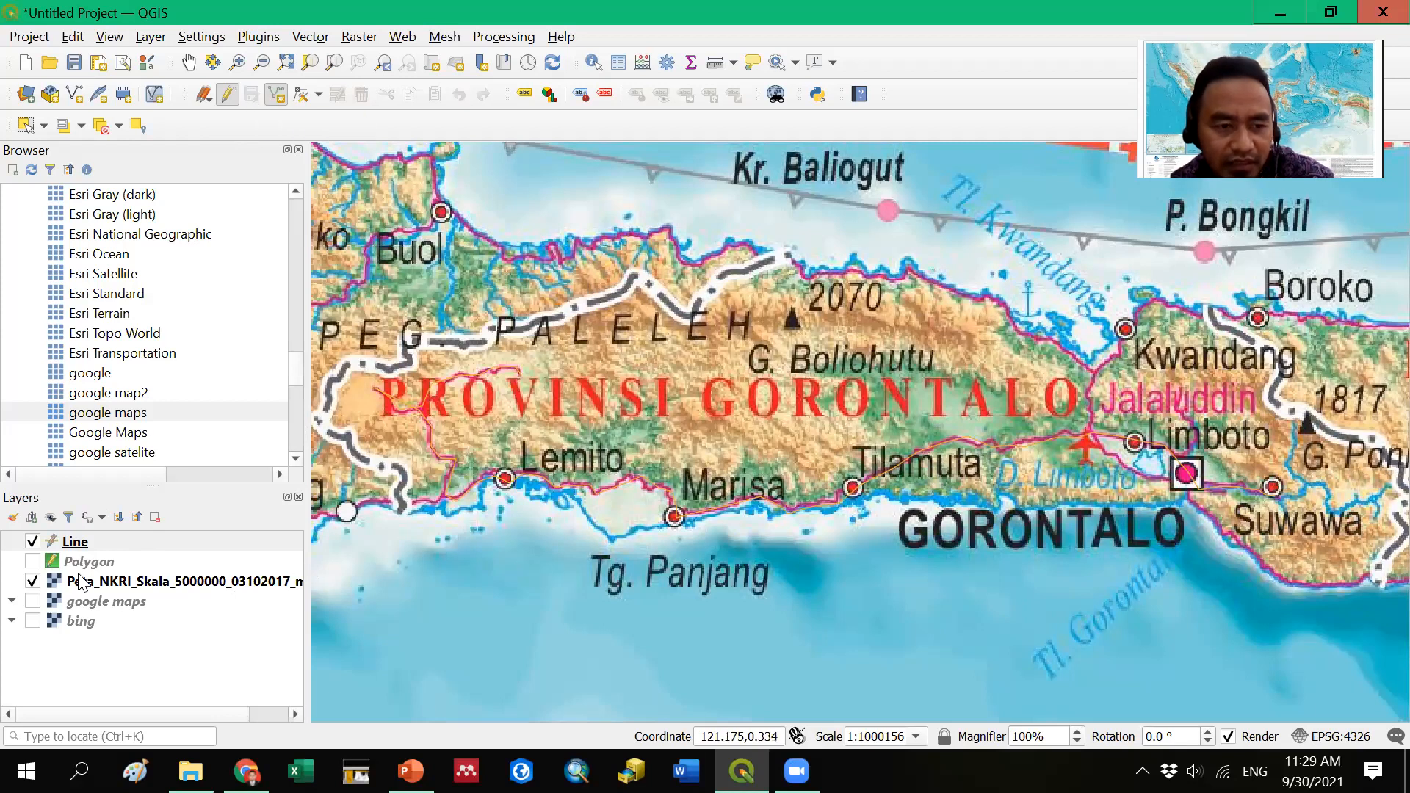
- Show the Polygon layer again and change the Line layer's symbol color to red
left_click(33, 562)
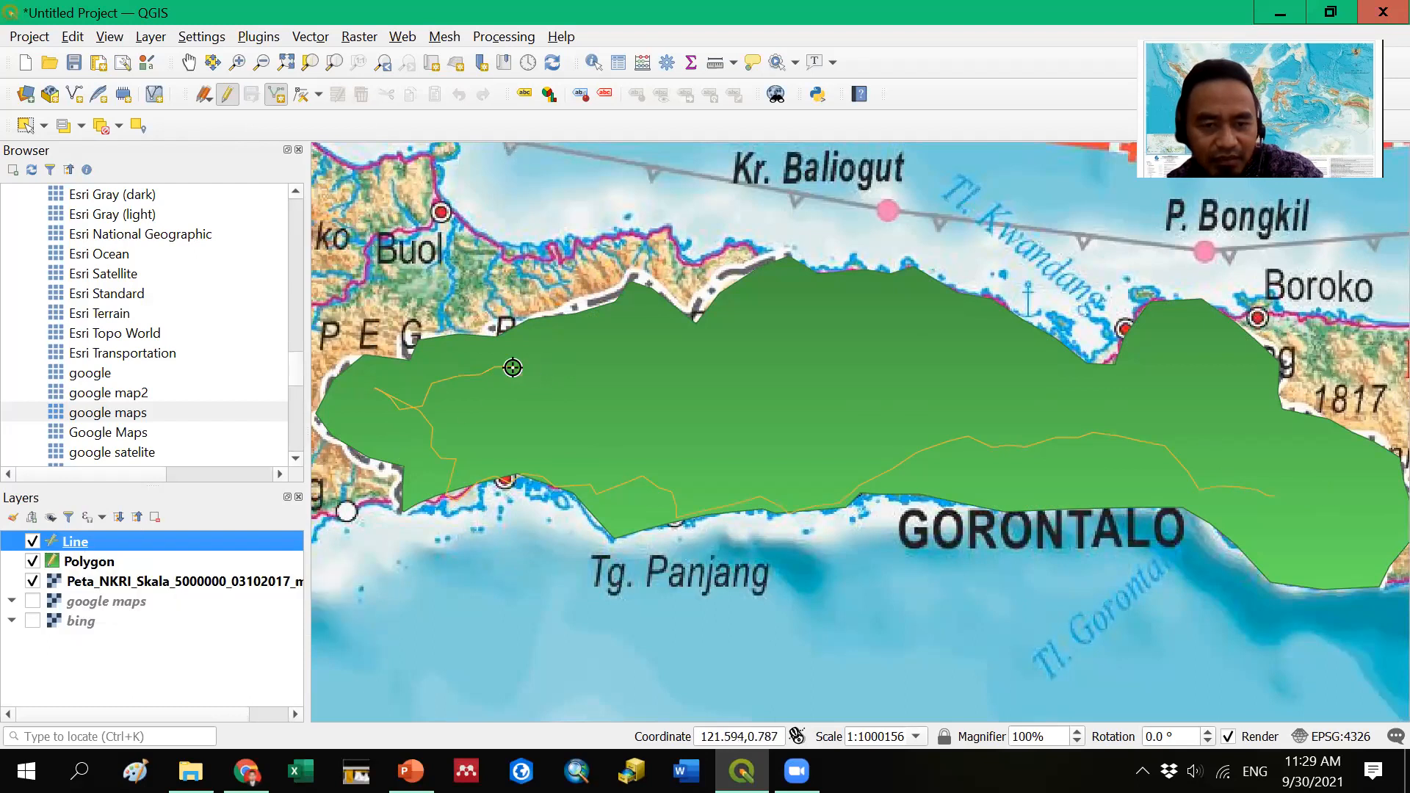
double_click(74, 548)
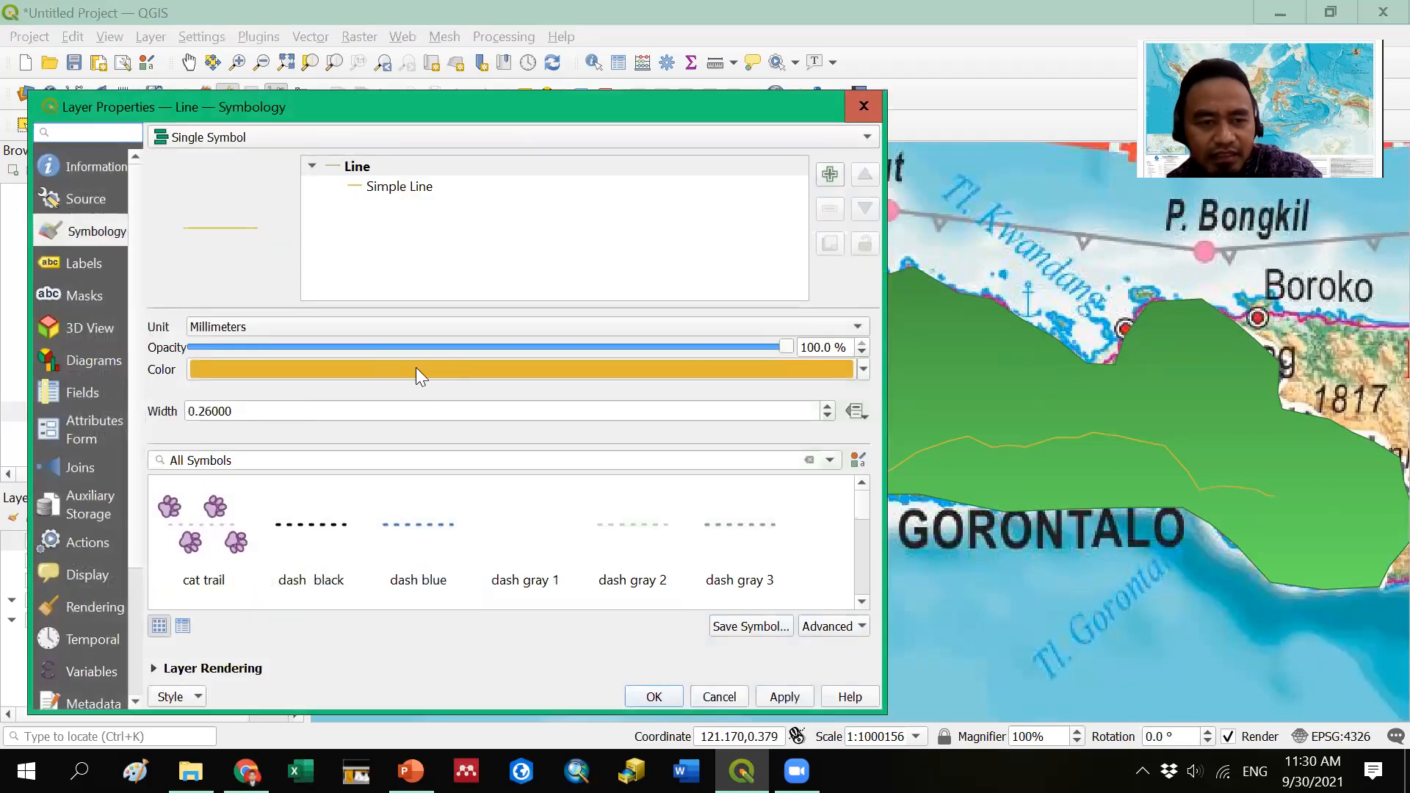
left_click(862, 369)
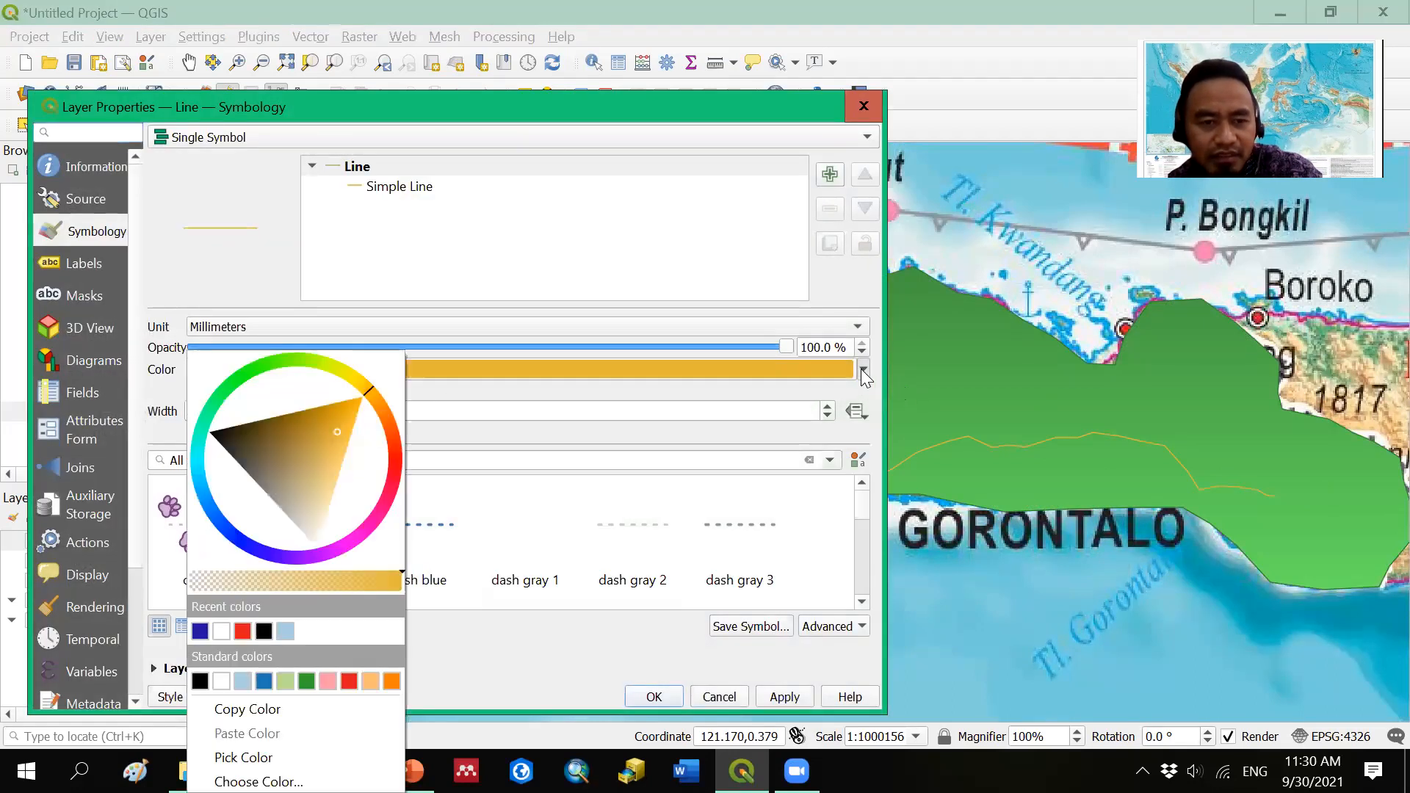
left_click(242, 631)
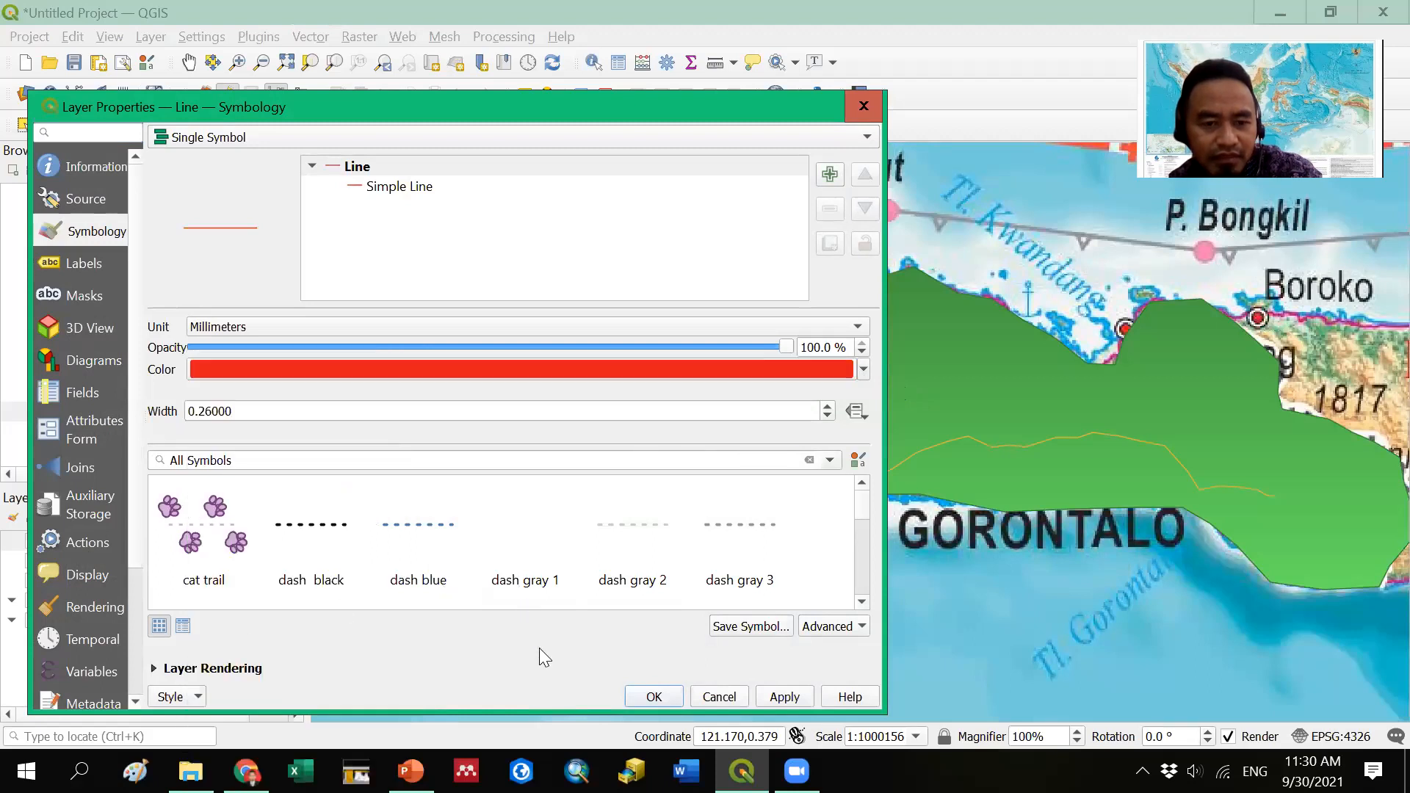
left_click_drag(564, 104, 631, 14)
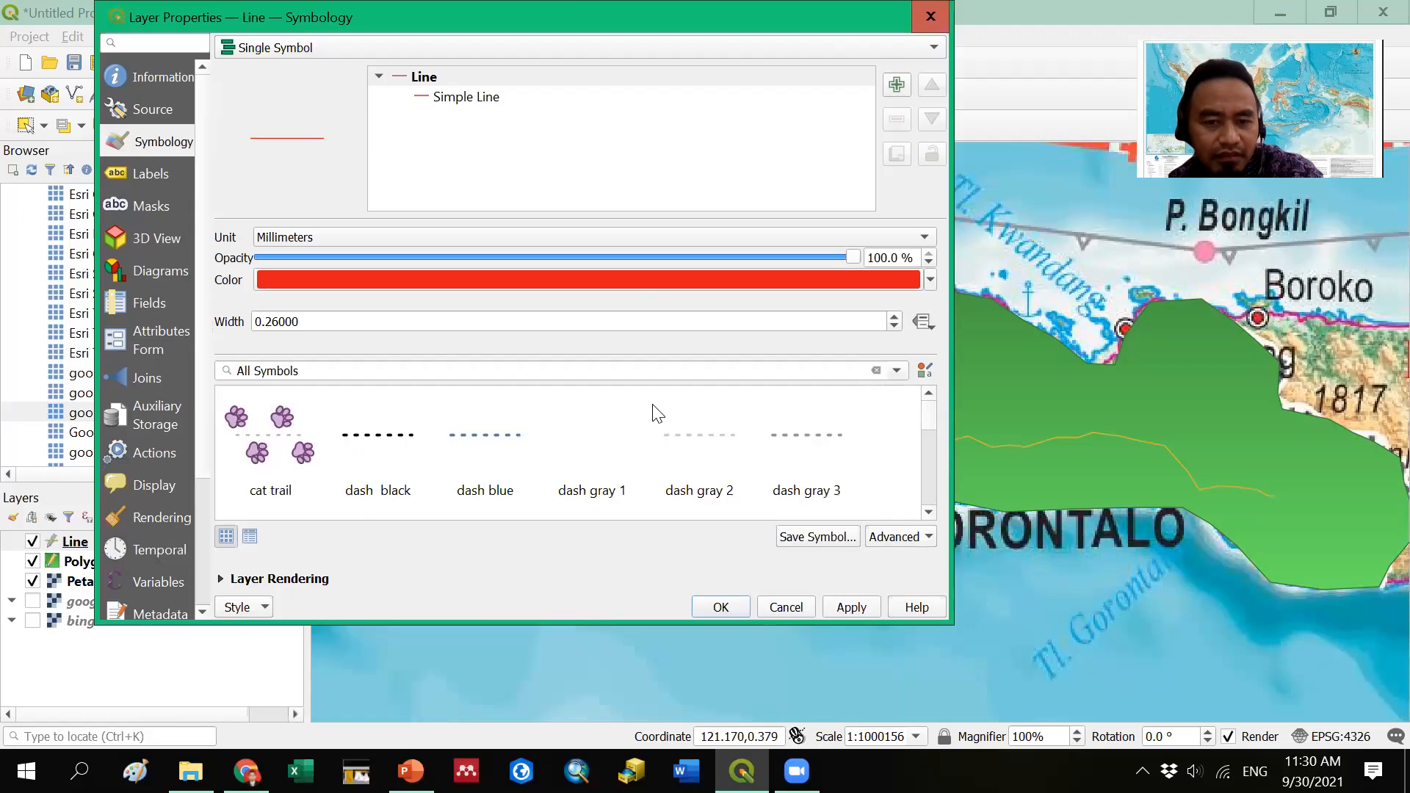
left_click(846, 605)
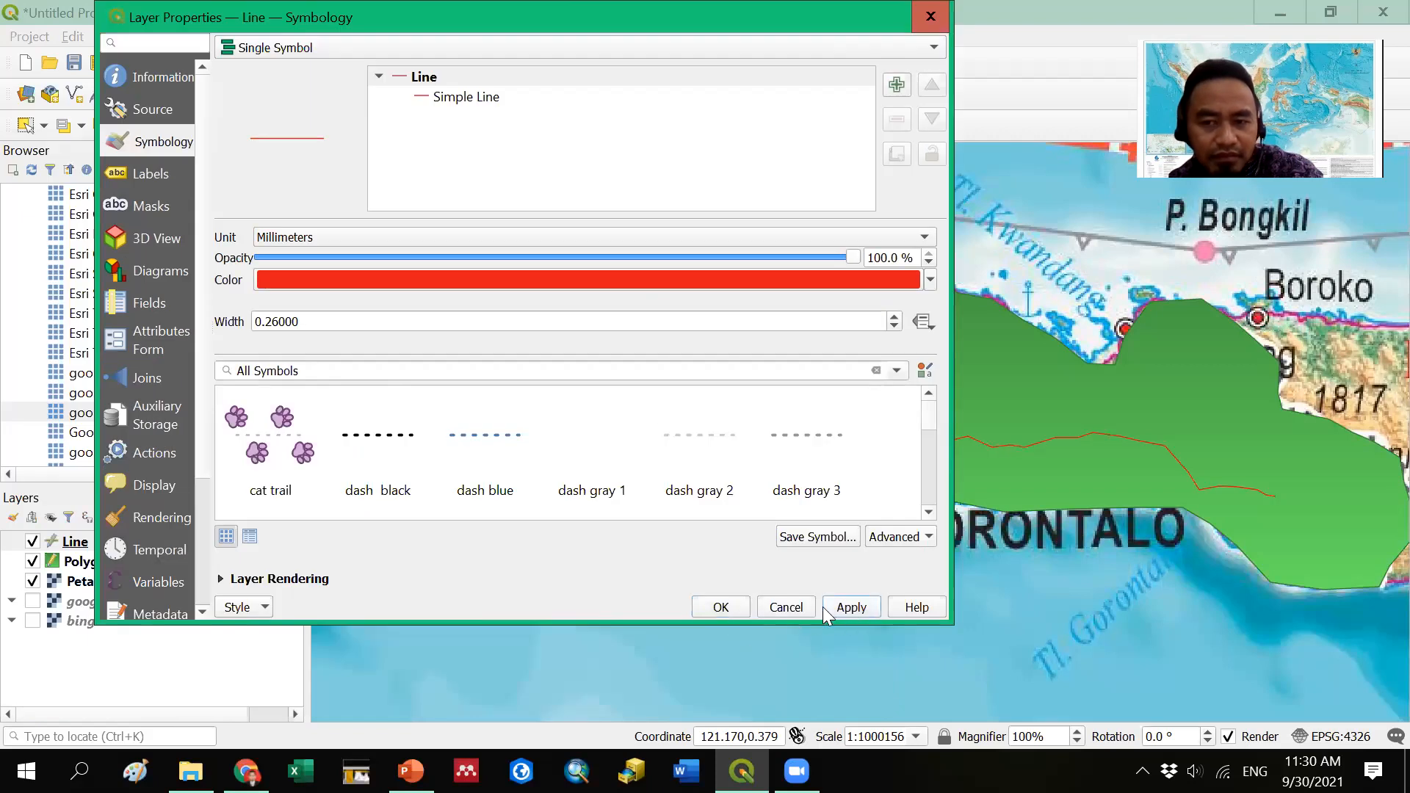
left_click(742, 607)
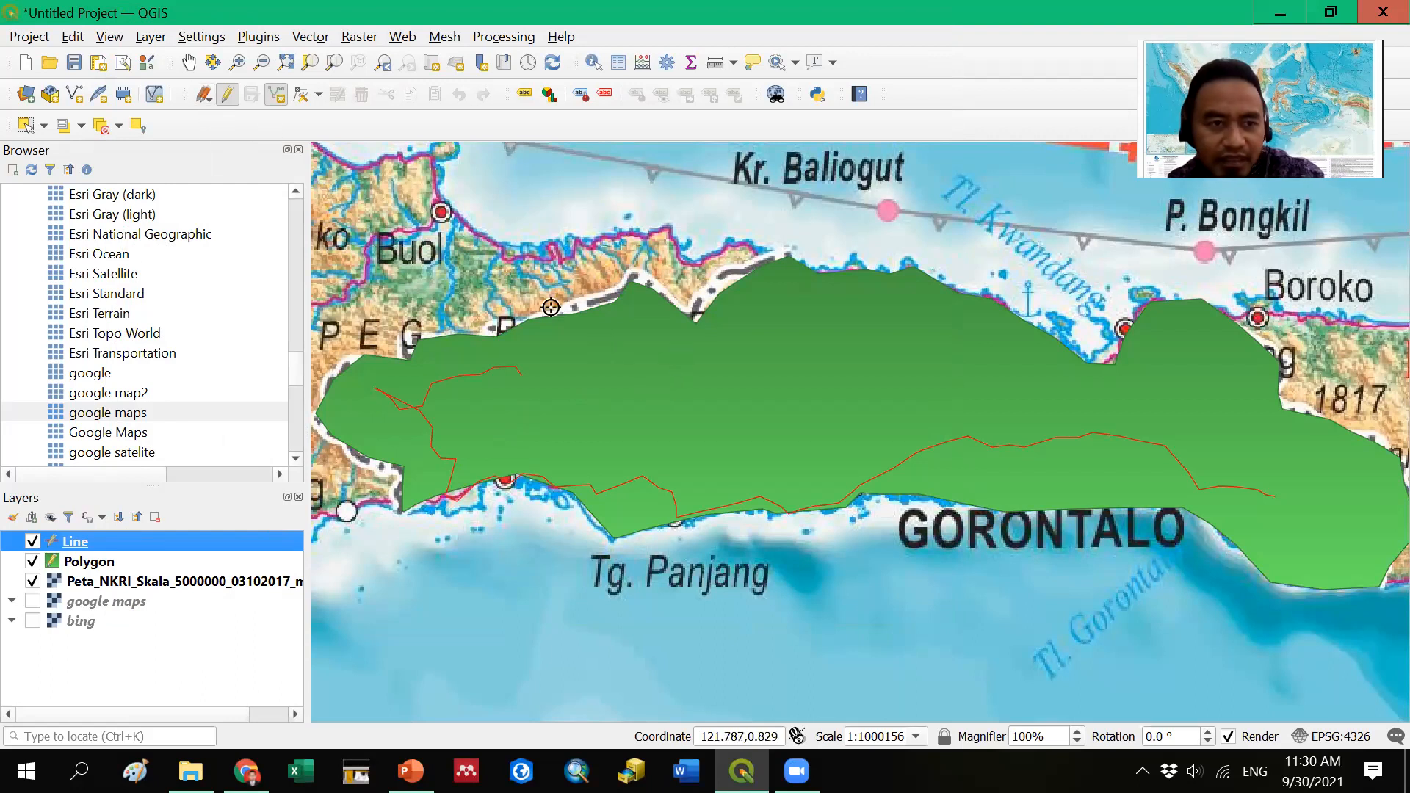
- Start a new shapefile layer with the file name Point in the 4_Digitasi_Q folder
left_click(74, 97)
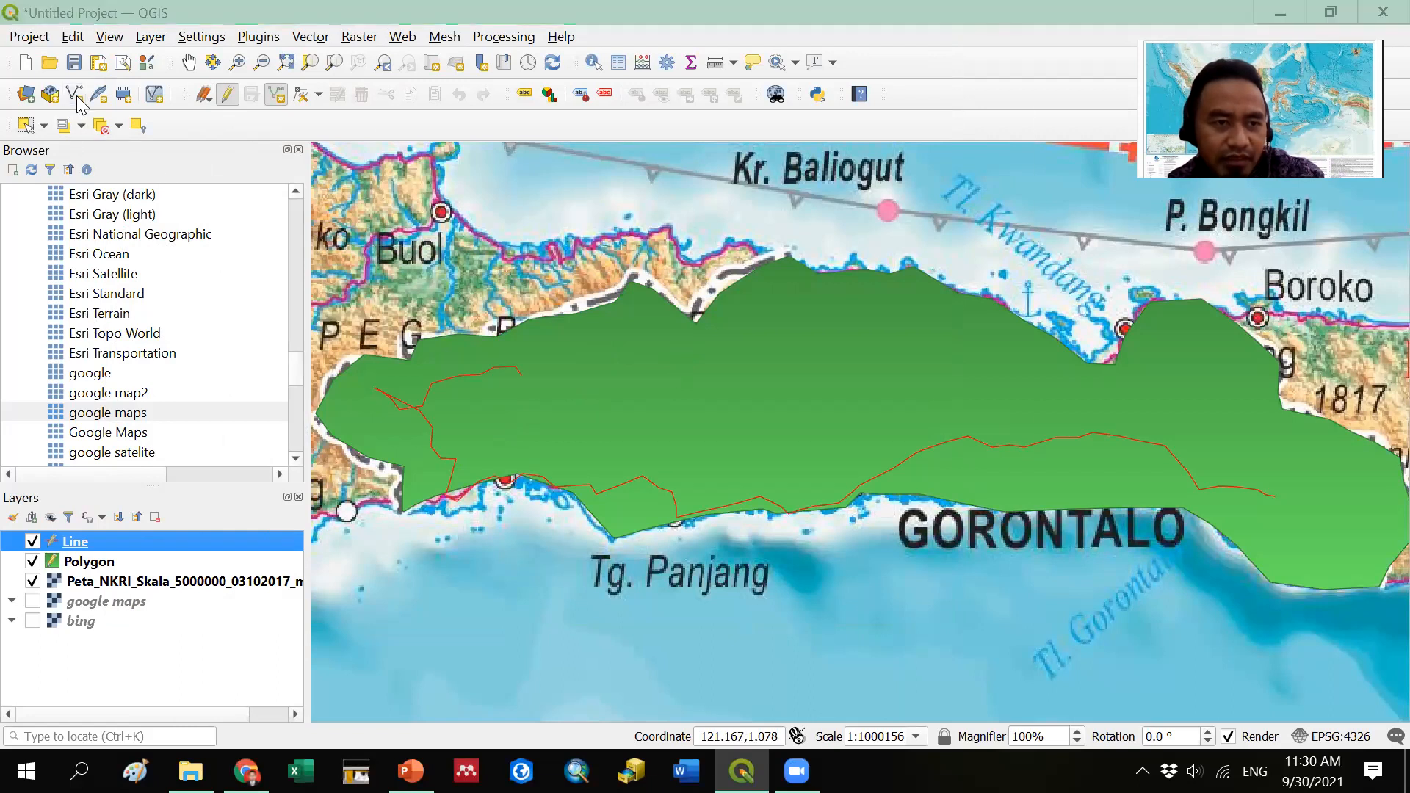
left_click(1009, 51)
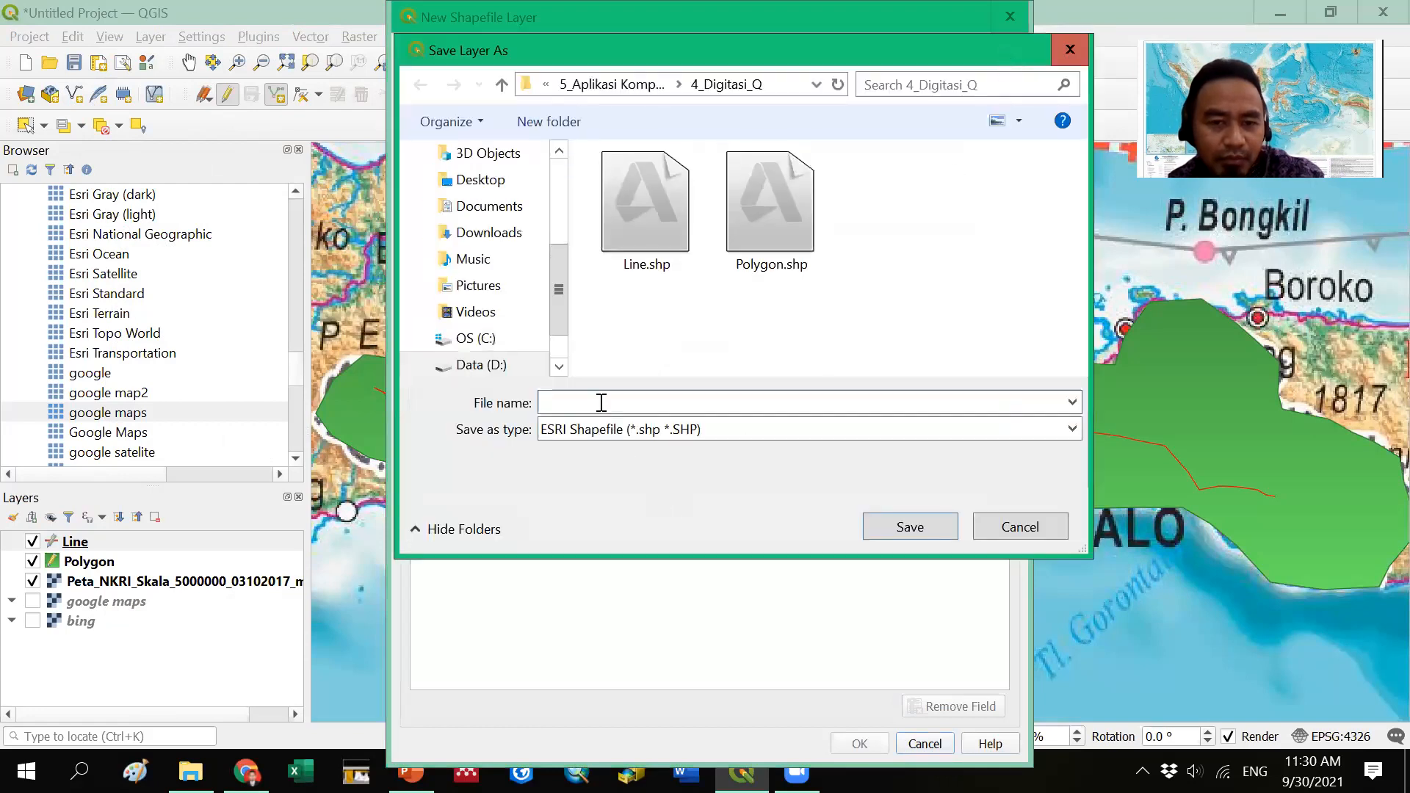
type("Poi")
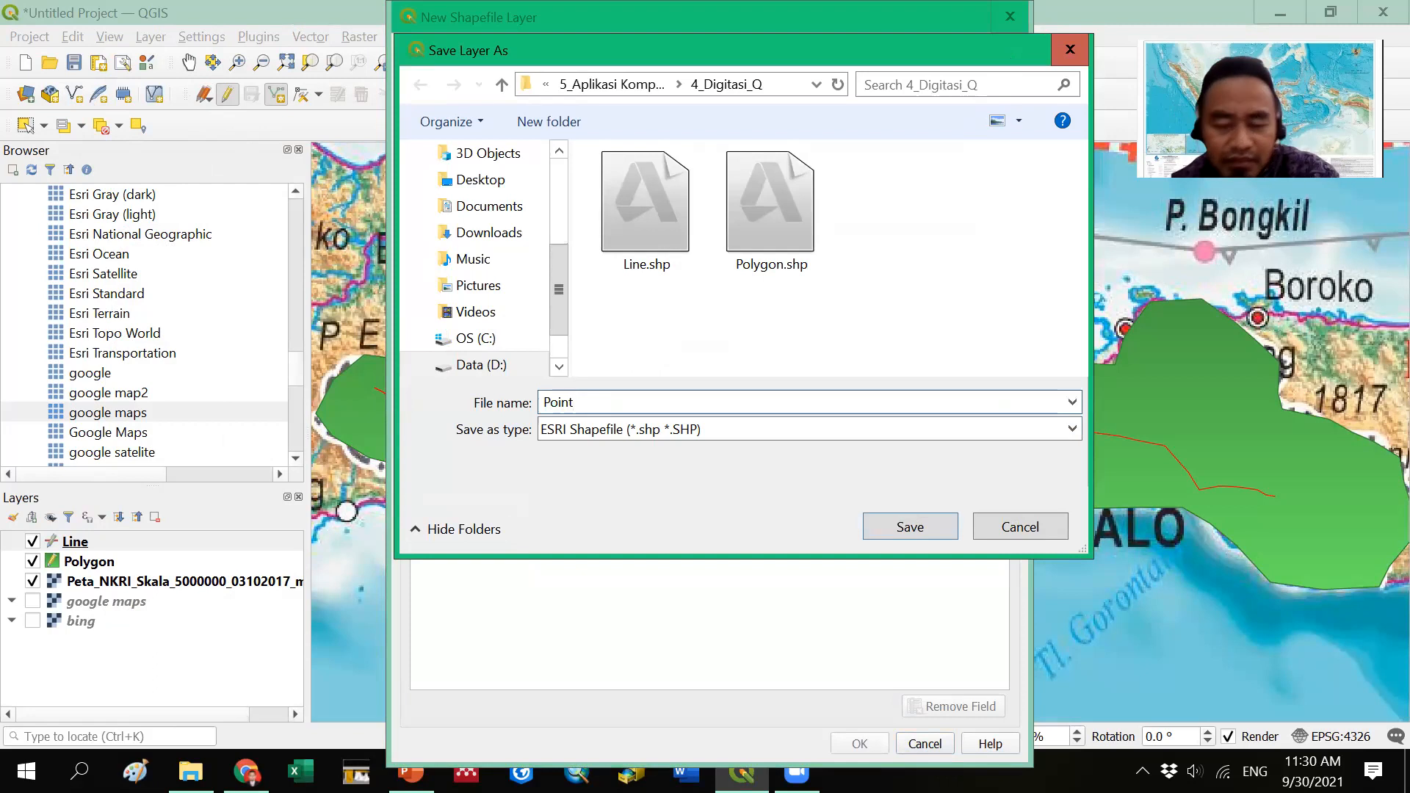
type("nt")
left_click(905, 526)
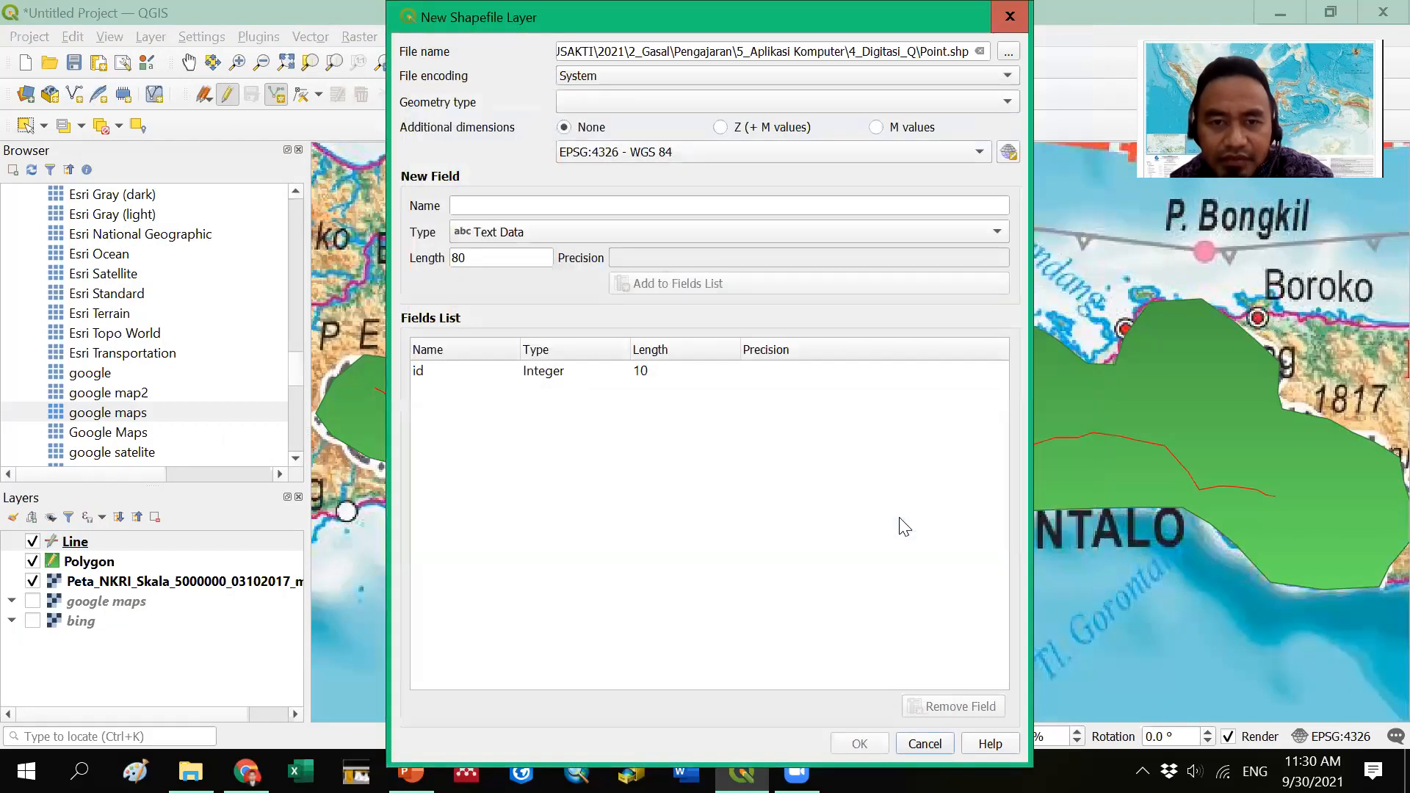
- Create the new shapefile layer with Point geometry and a text field named Keterangan of length 80
left_click(584, 104)
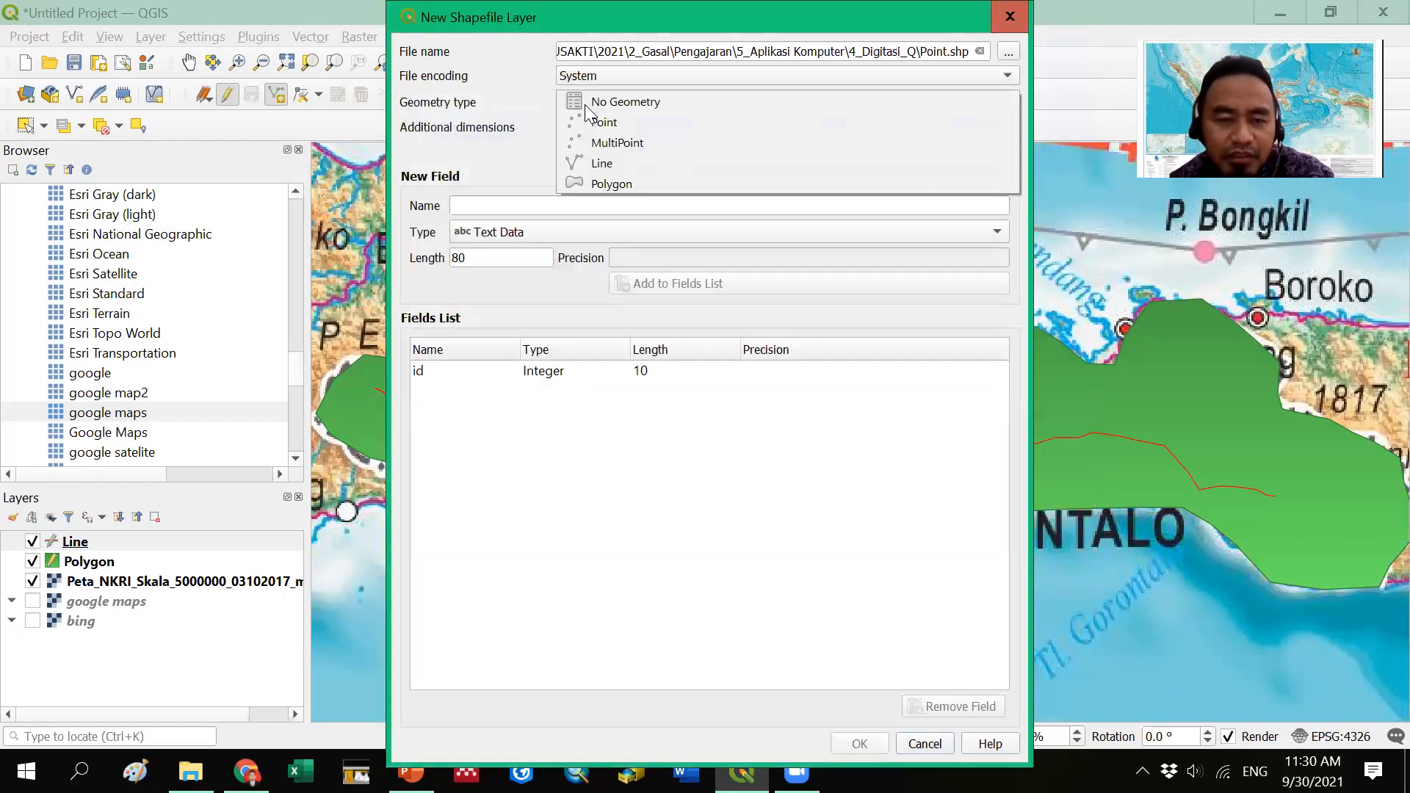
left_click(596, 124)
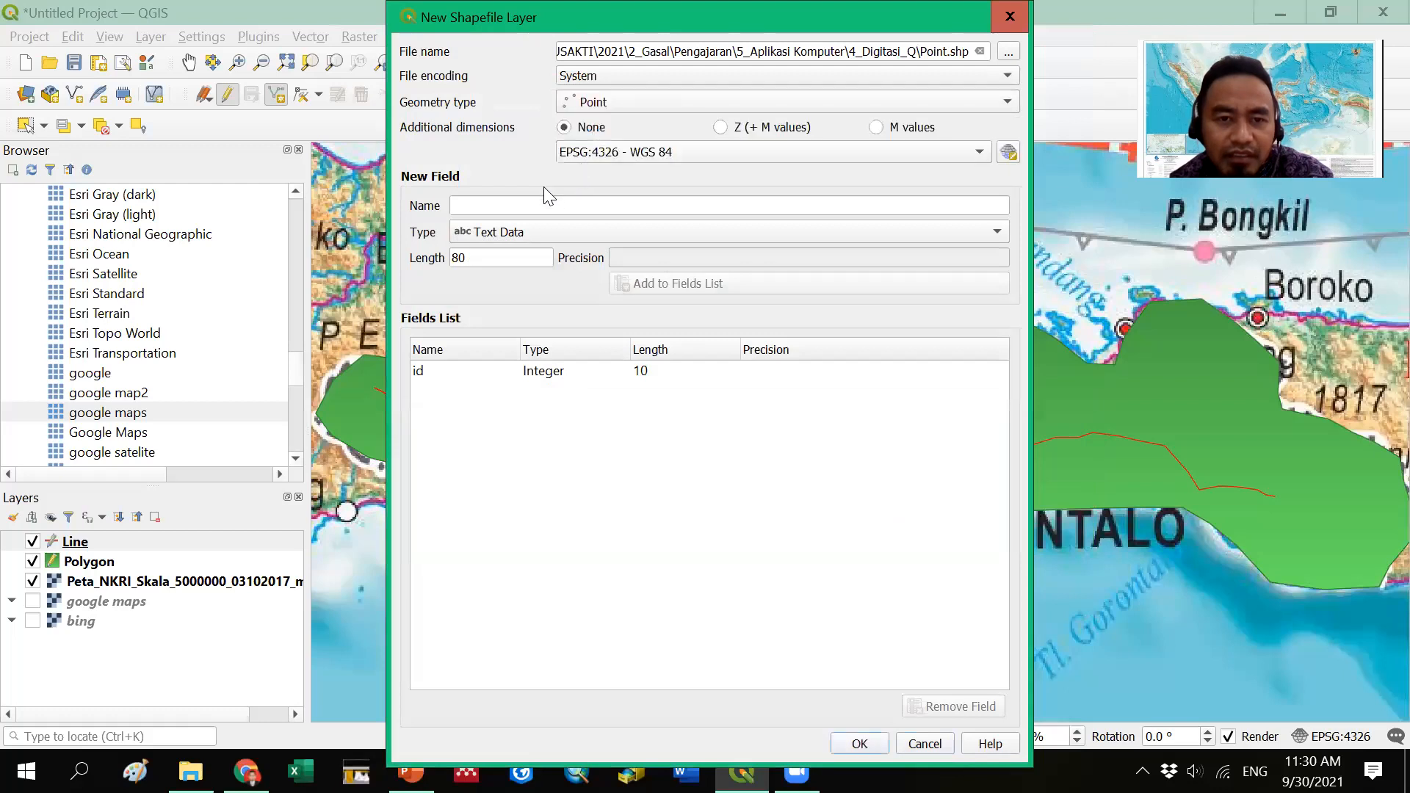
left_click(495, 207)
type("Keterangan")
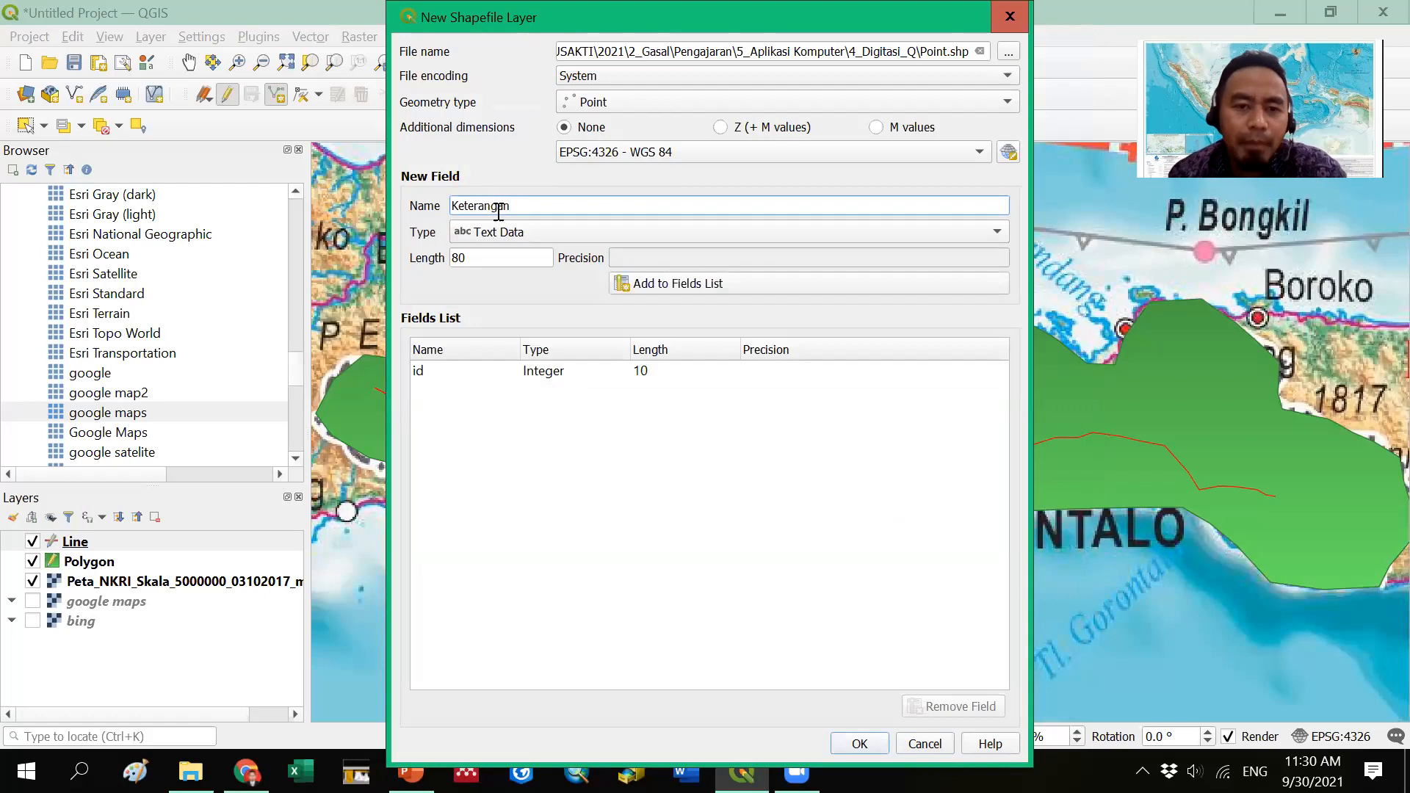
left_click(633, 283)
left_click_drag(793, 12, 1090, 17)
left_click(1171, 745)
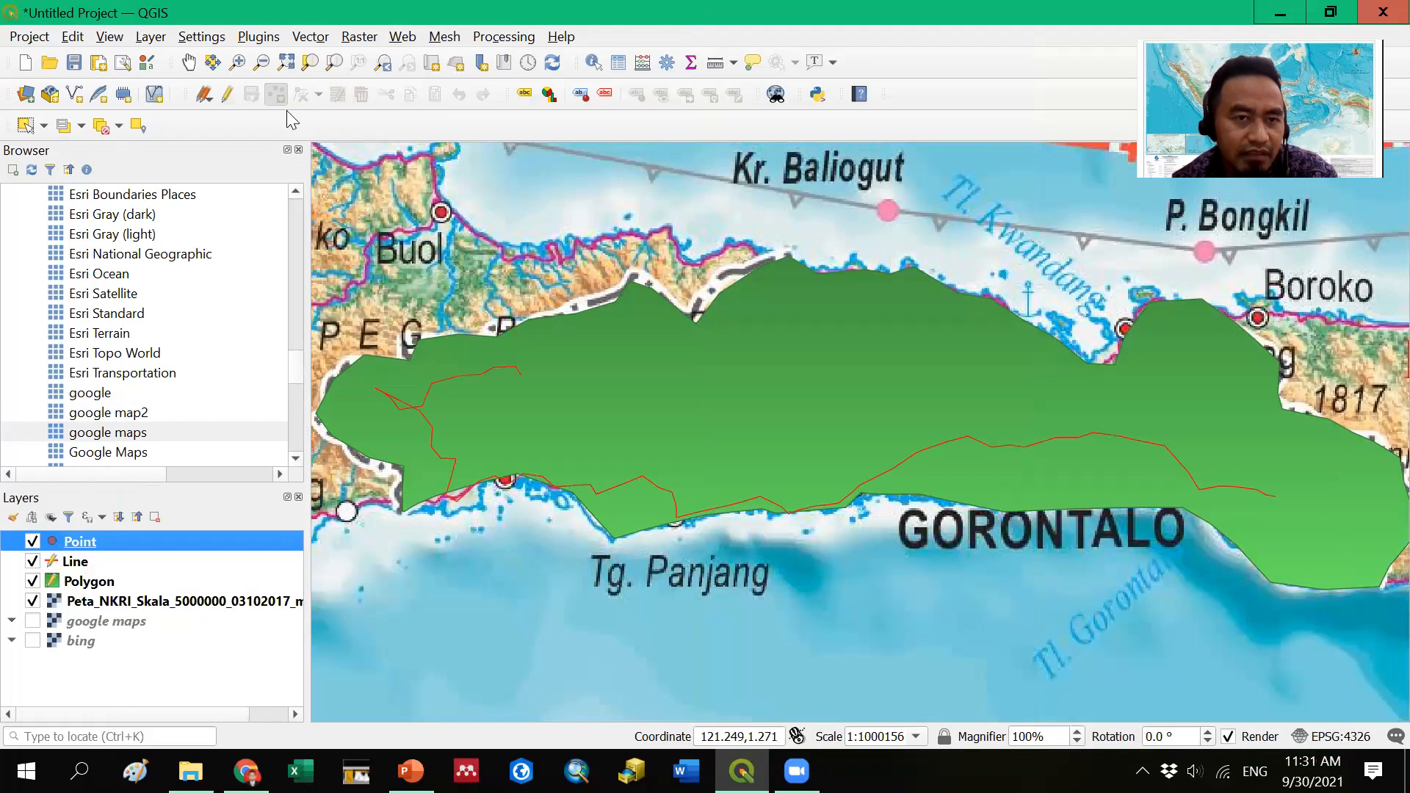
- Turn on editing for the Point layer with the Add Point Feature tool, and hide the Line and Polygon layers
left_click(229, 95)
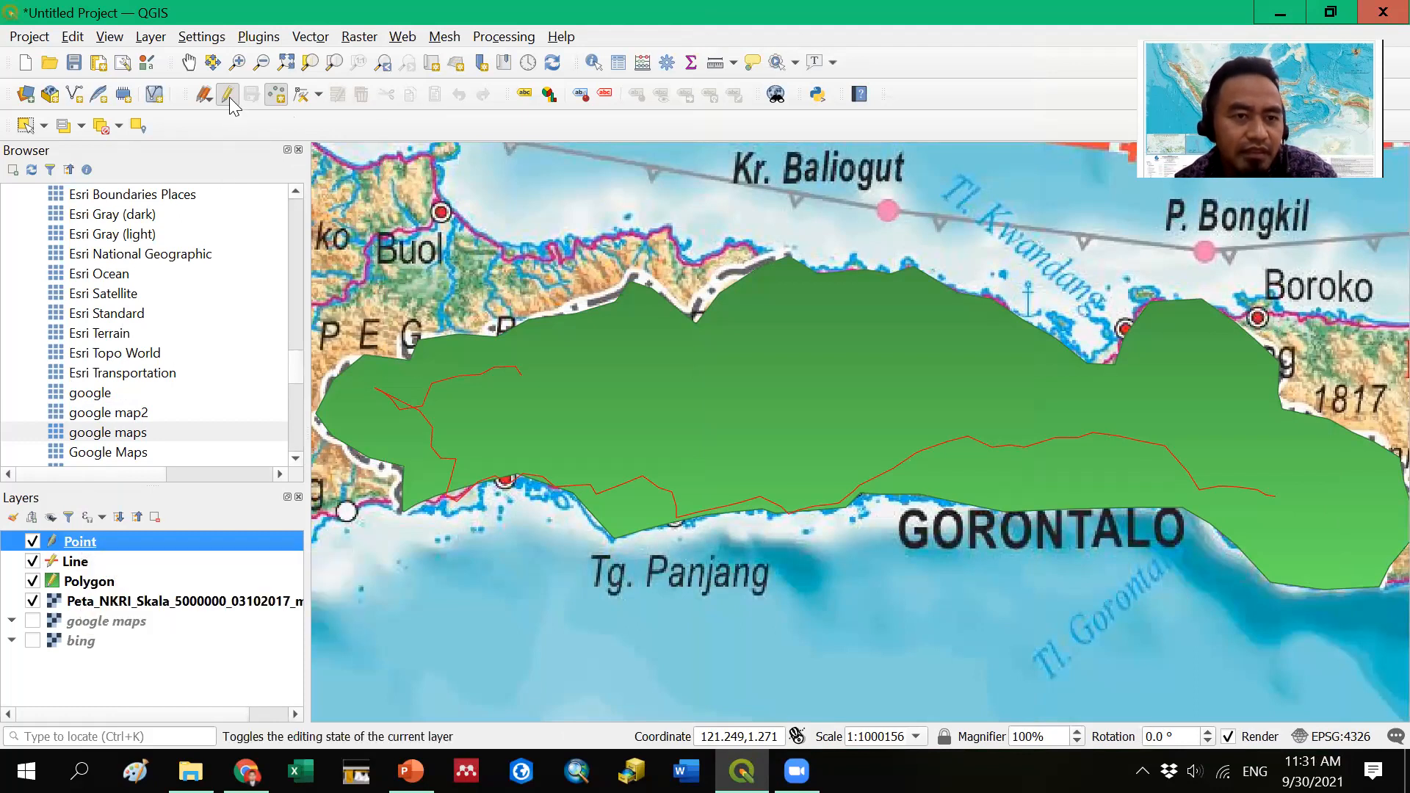
left_click(278, 95)
left_click(32, 561)
left_click(32, 581)
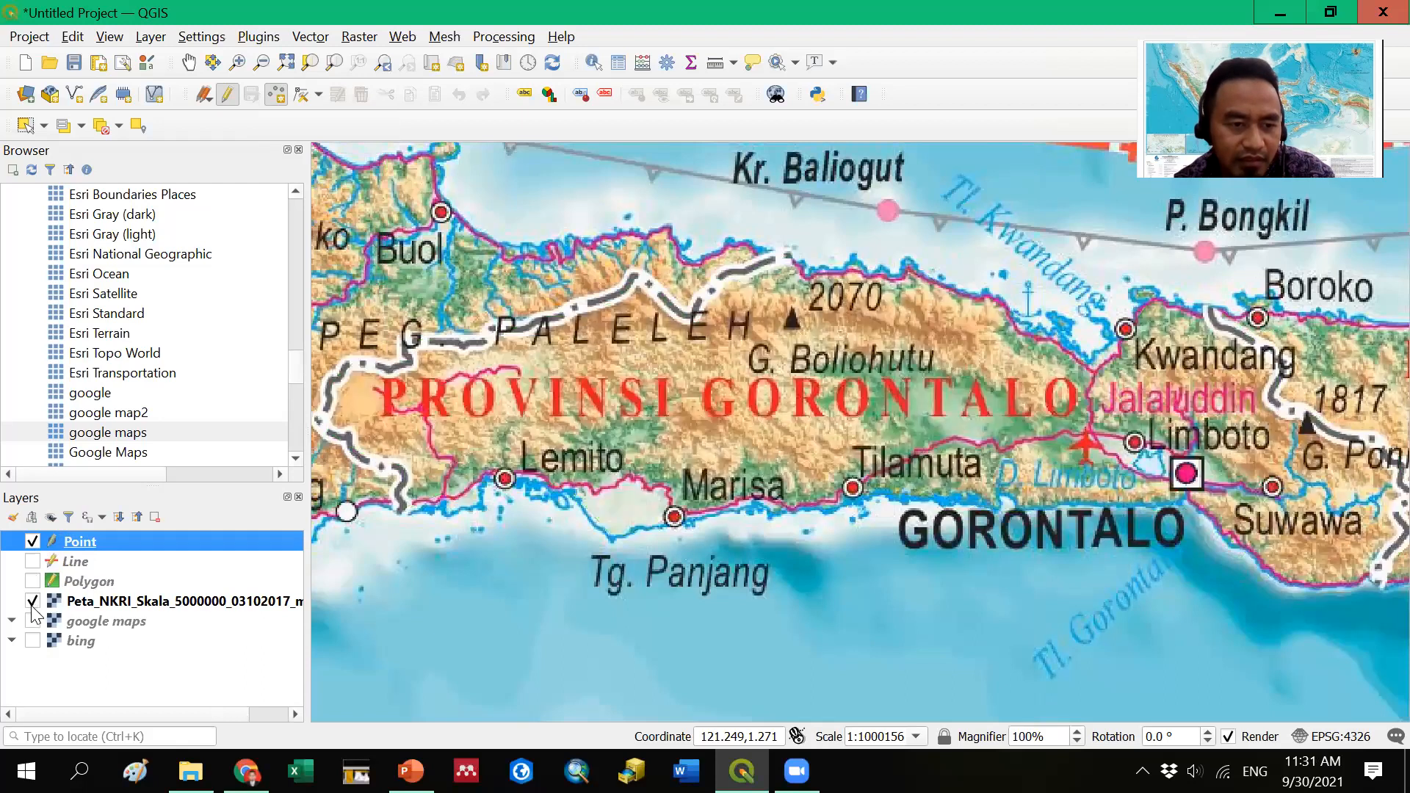
left_click(32, 602)
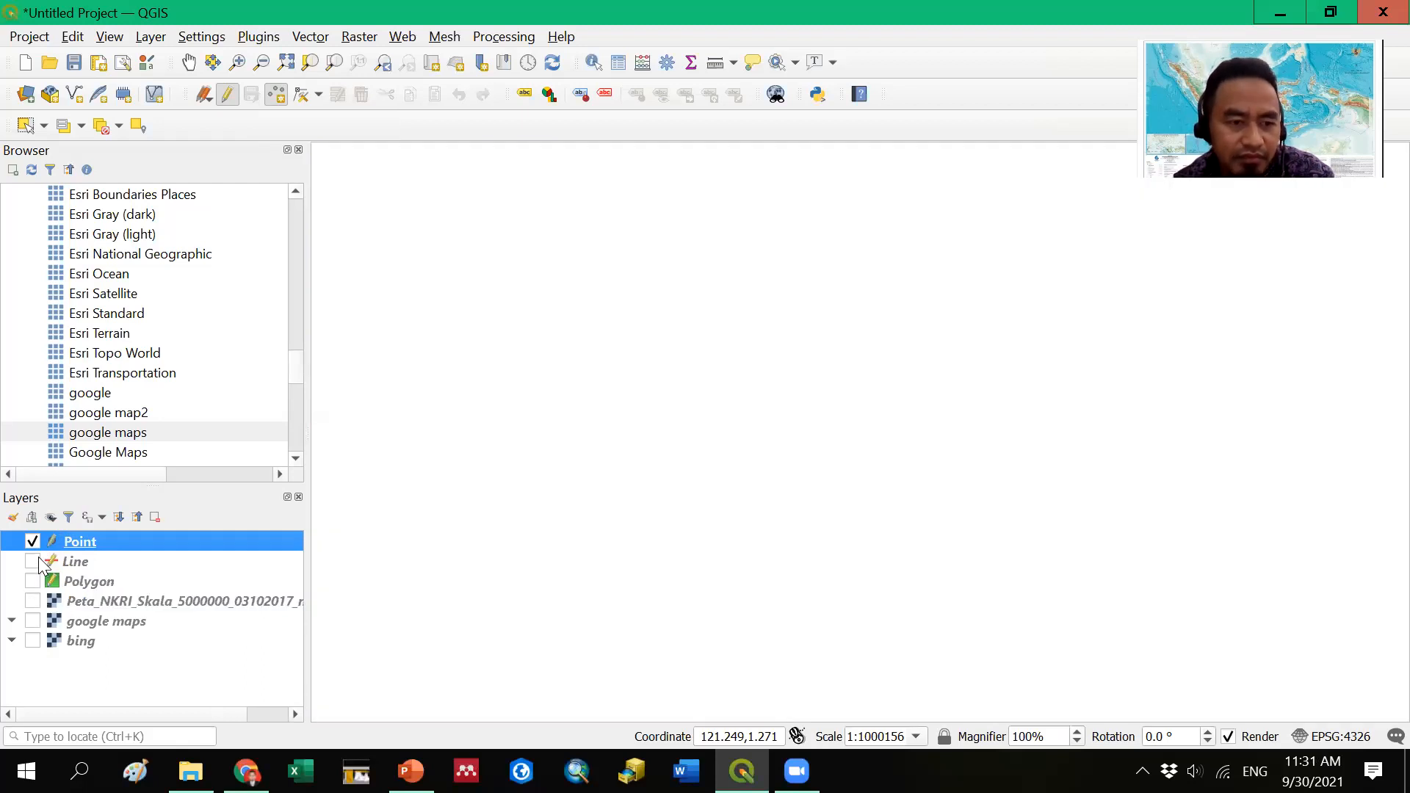
left_click(33, 600)
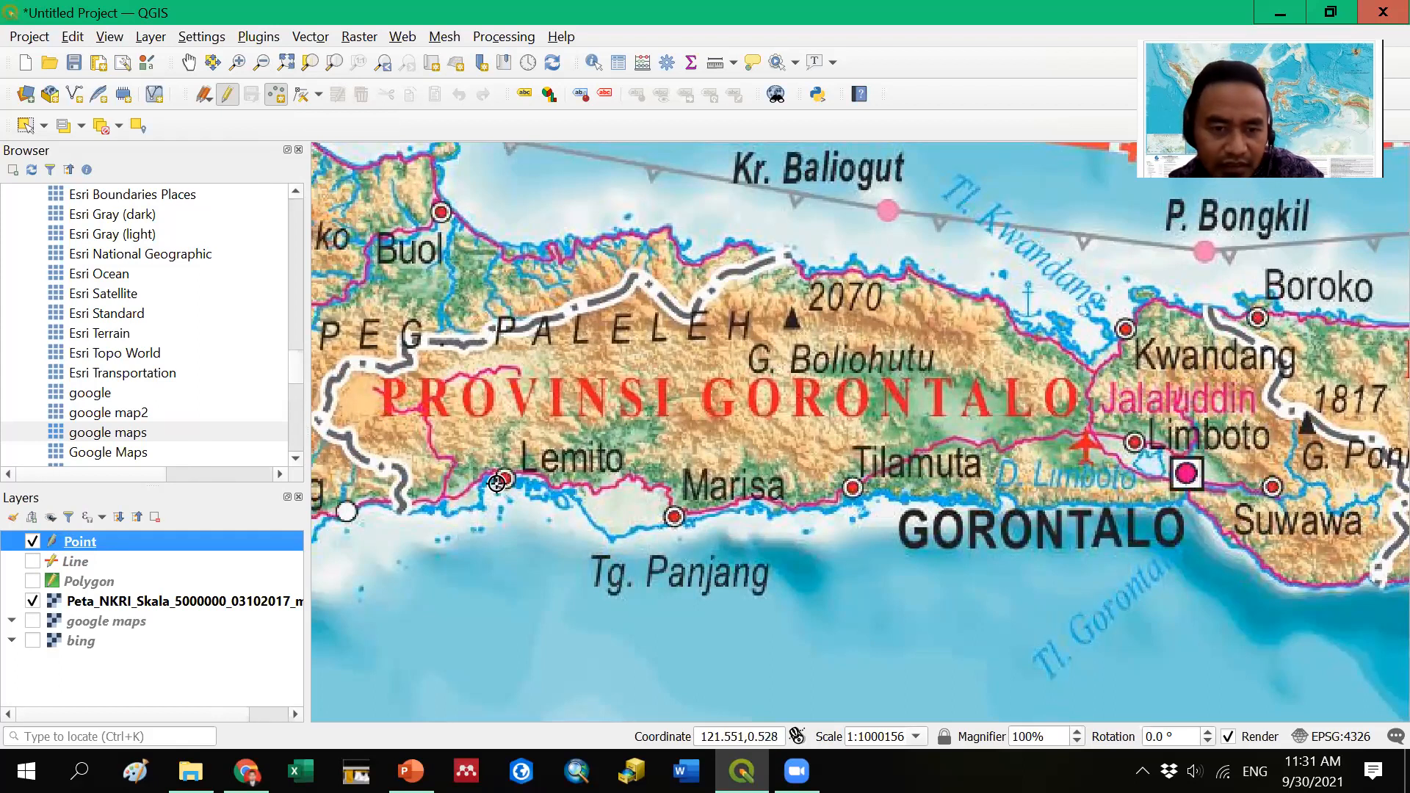
- Place a point on the Limboto town symbol with the id 1 and the Keterangan Kota Limboto
left_click(504, 478)
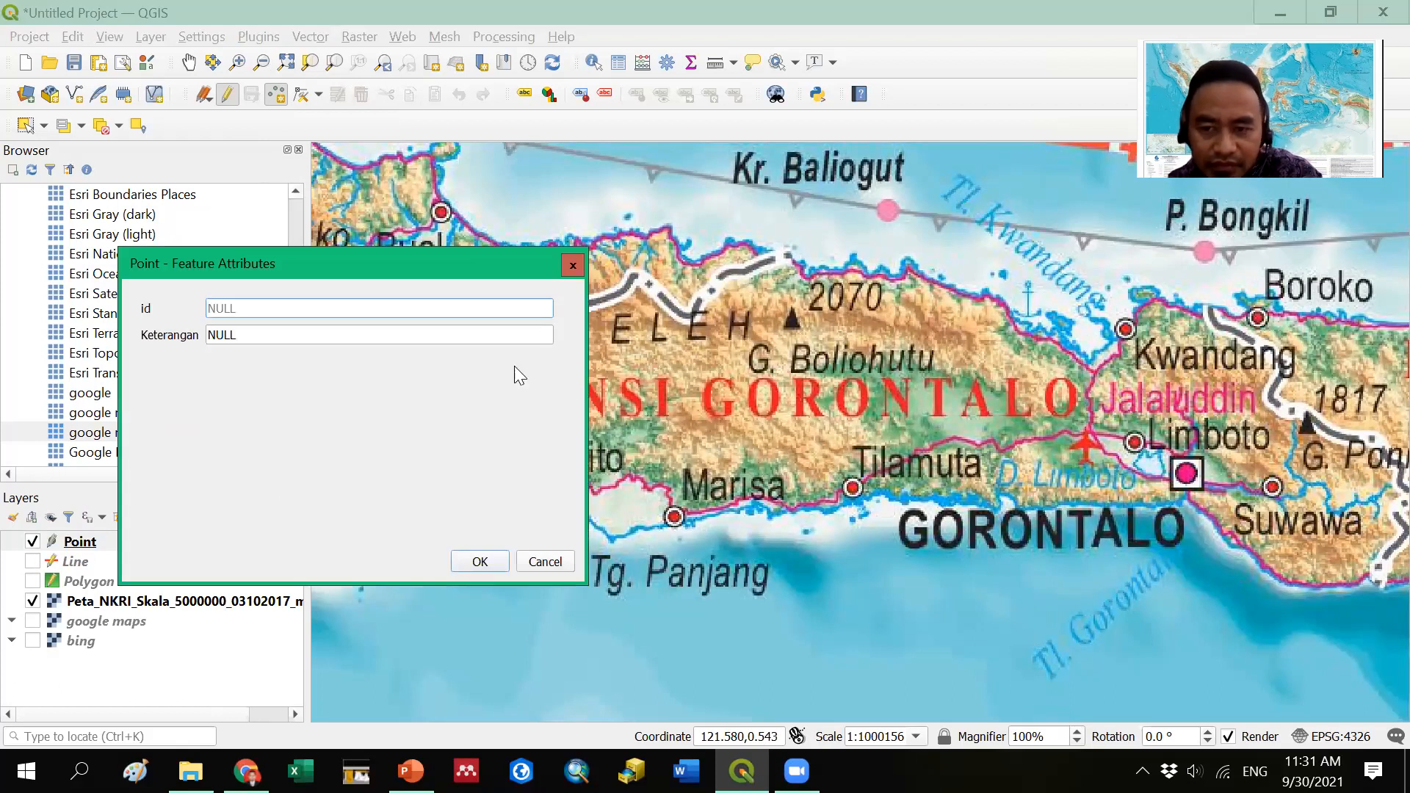
left_click(572, 266)
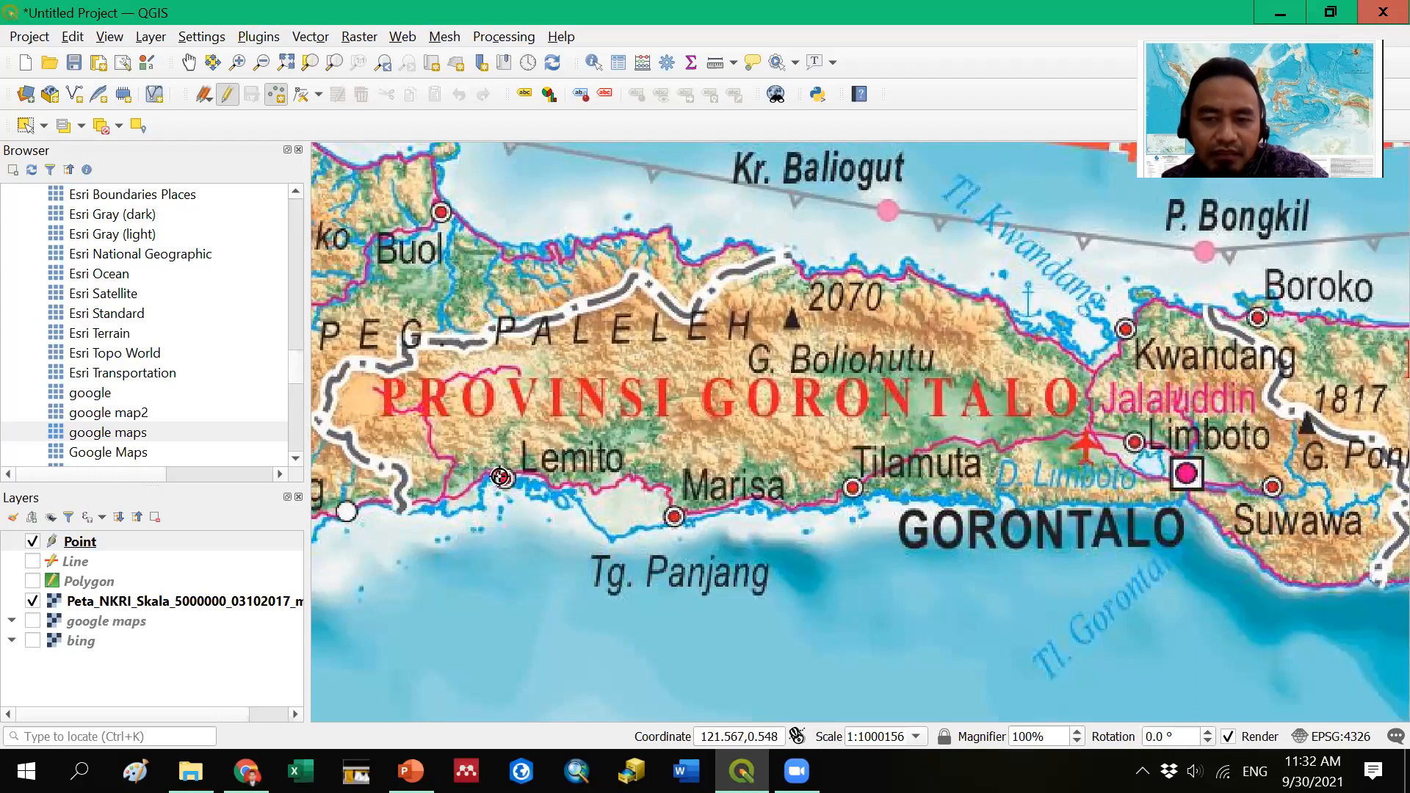
left_click(1133, 440)
type("1")
double_click(362, 370)
type("Kota")
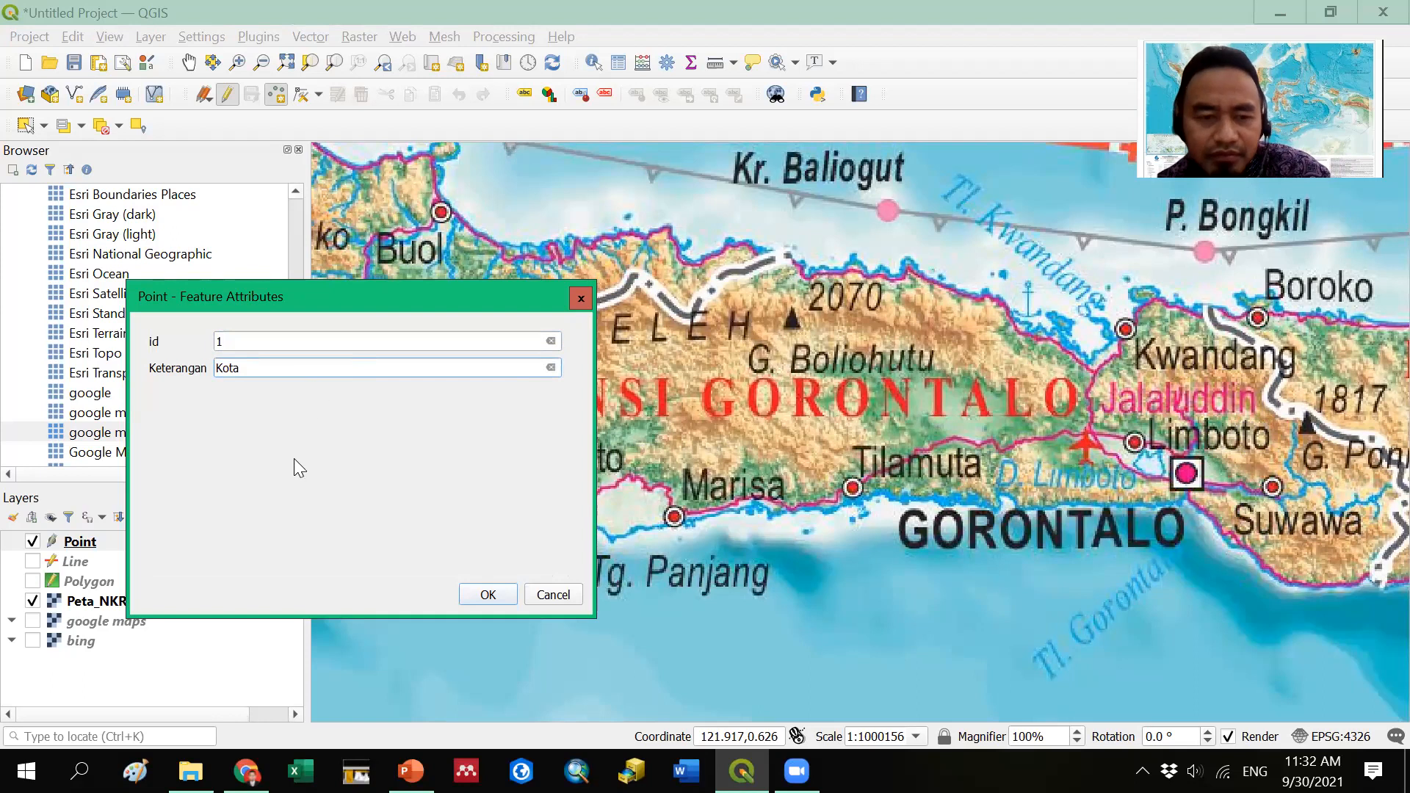
type("Limboto")
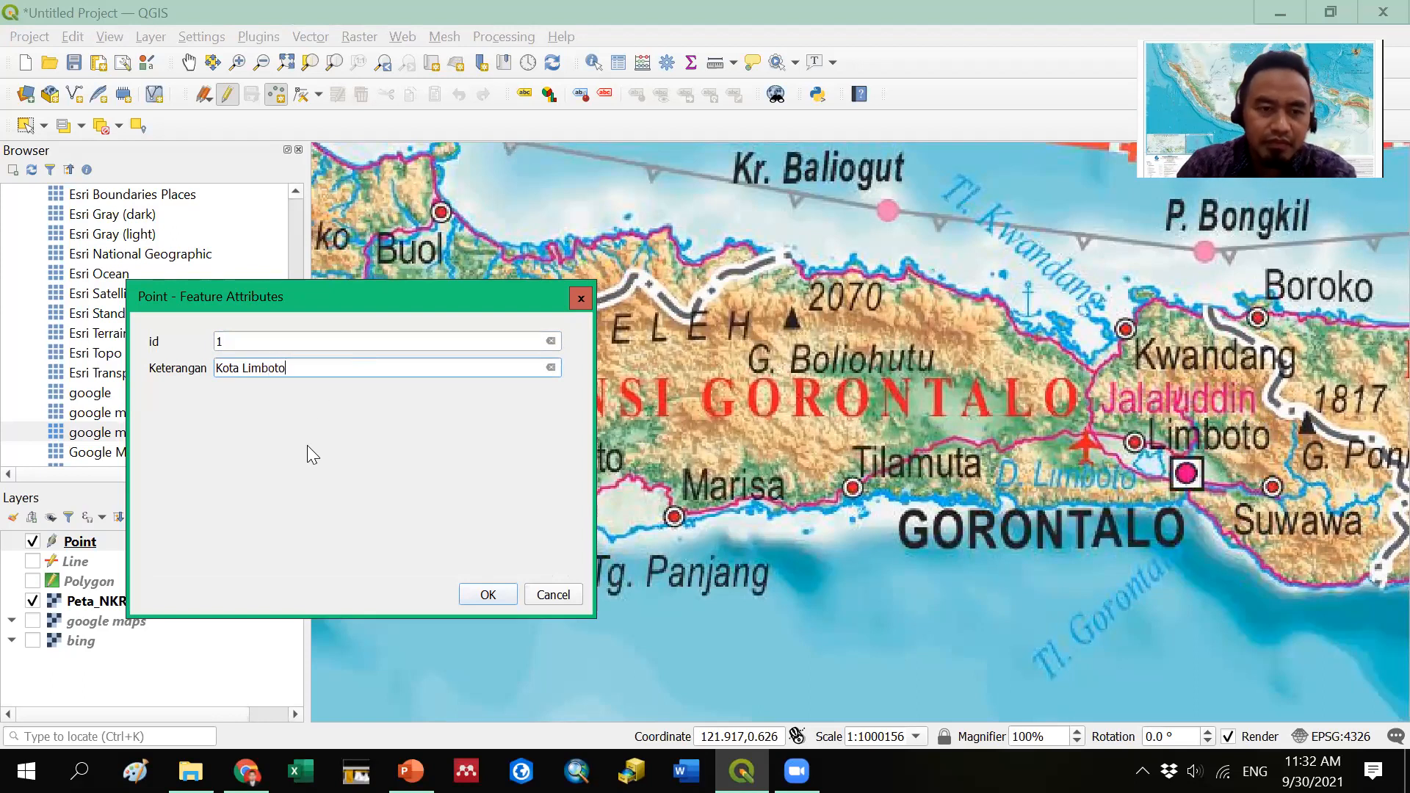
left_click(484, 596)
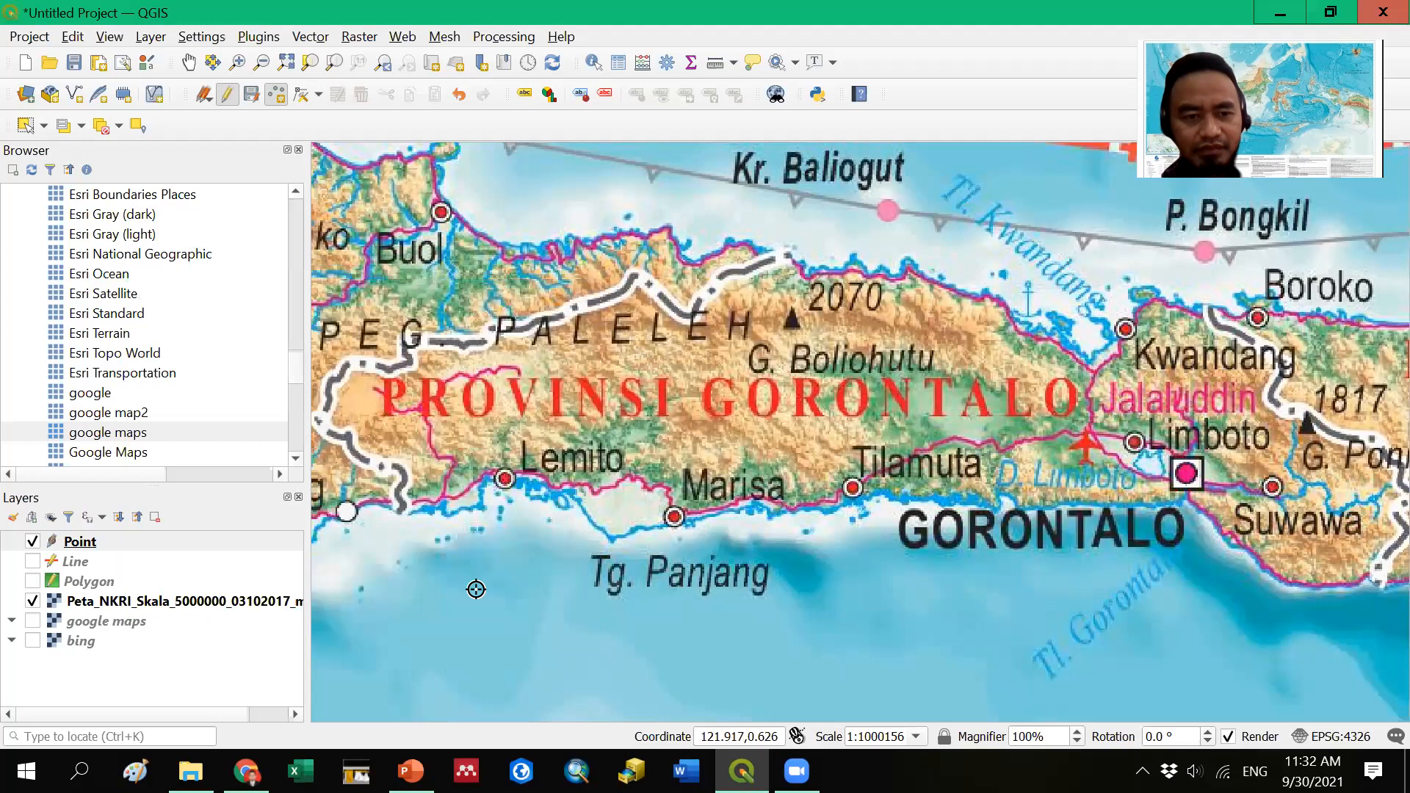
- Save the Point layer's edits and hide the Peta_NKRI raster layer
left_click(250, 94)
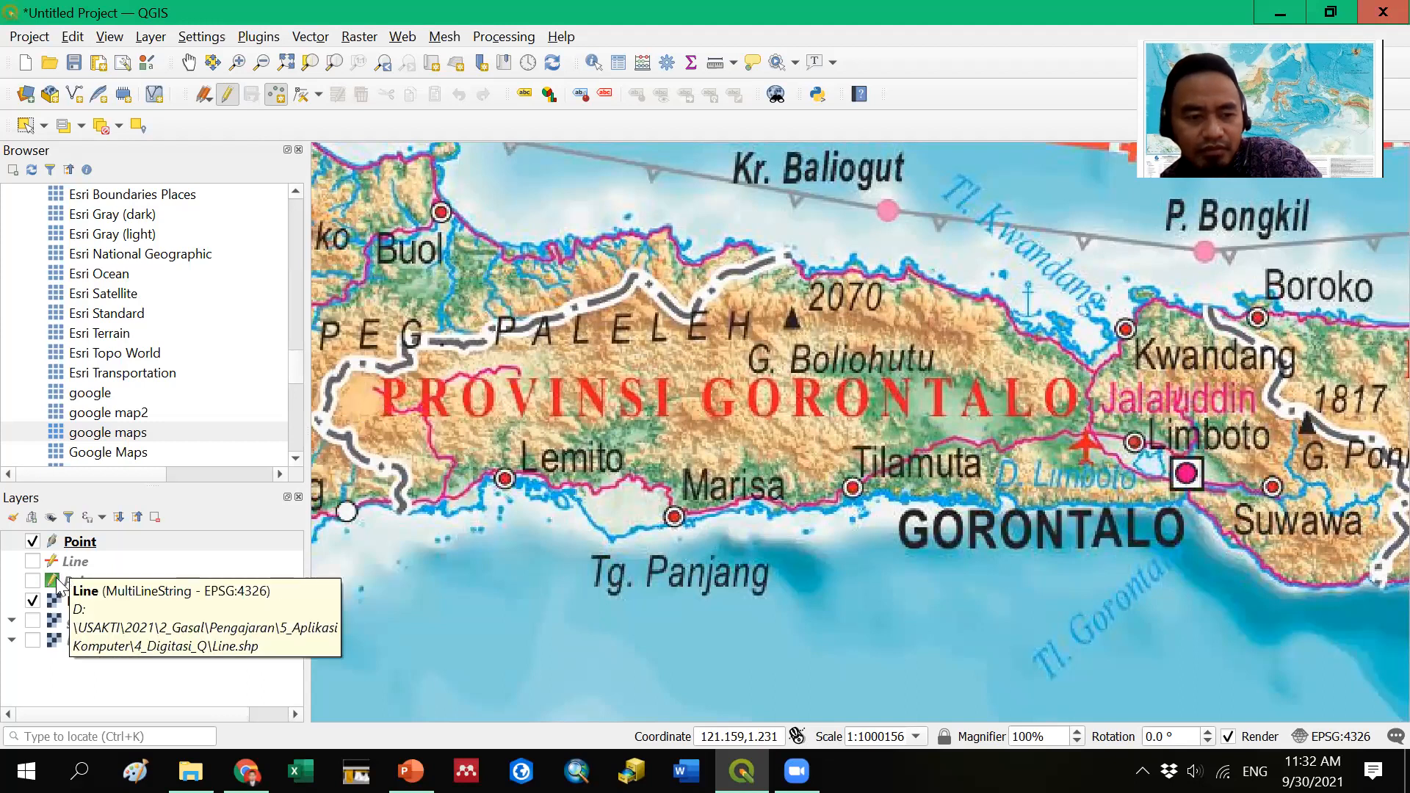
left_click(32, 600)
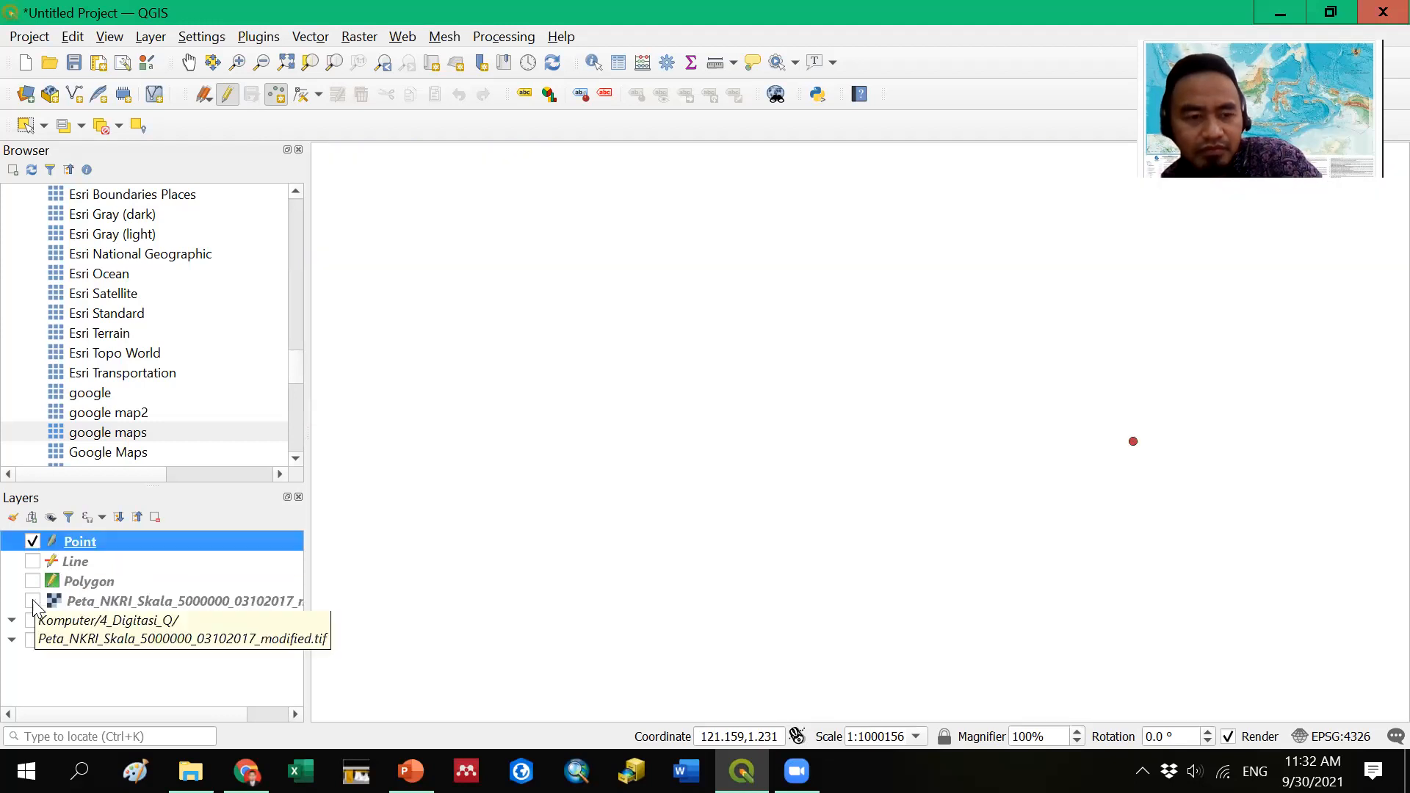
- Show the Line, Polygon and Peta_NKRI raster layers together with the Point layer
left_click(35, 561)
left_click(33, 582)
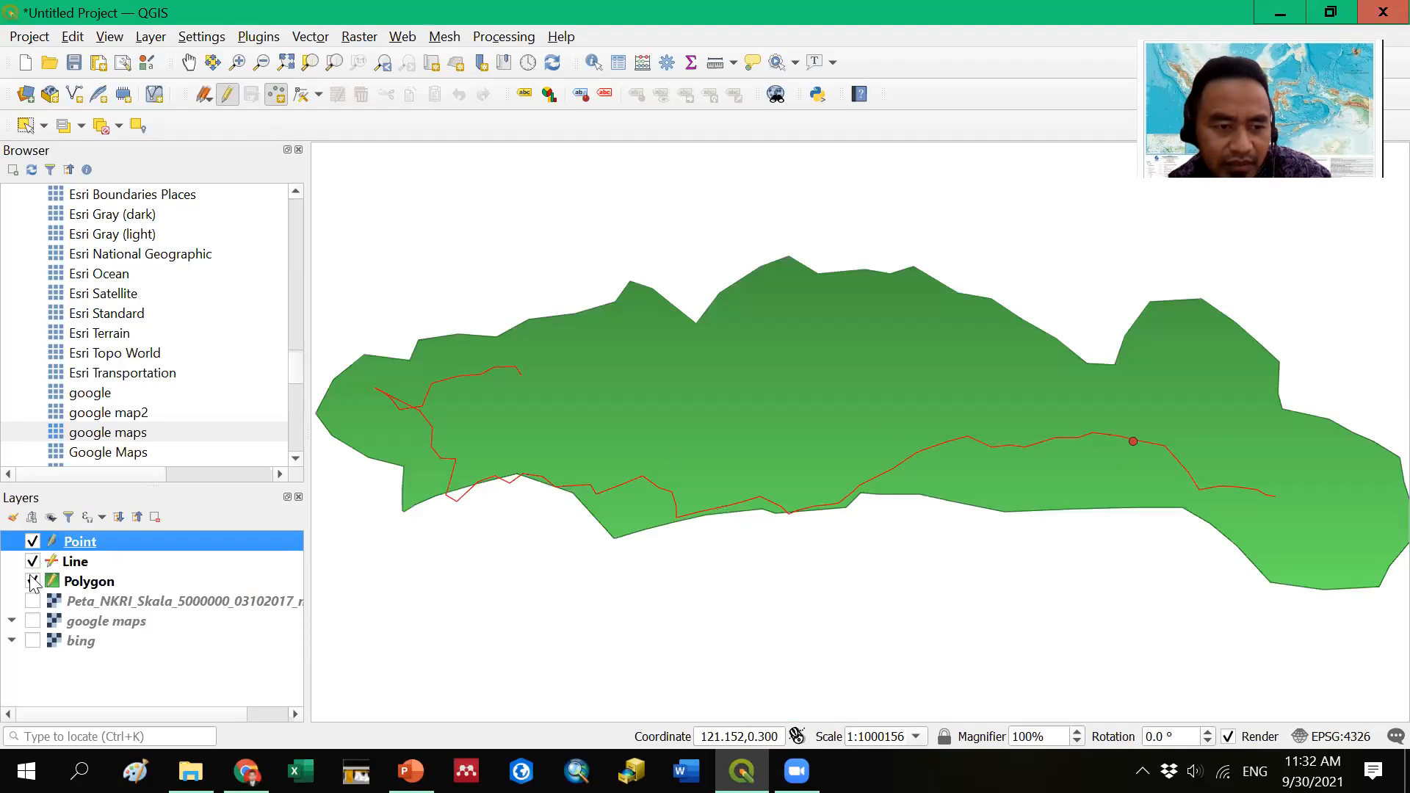
left_click(32, 601)
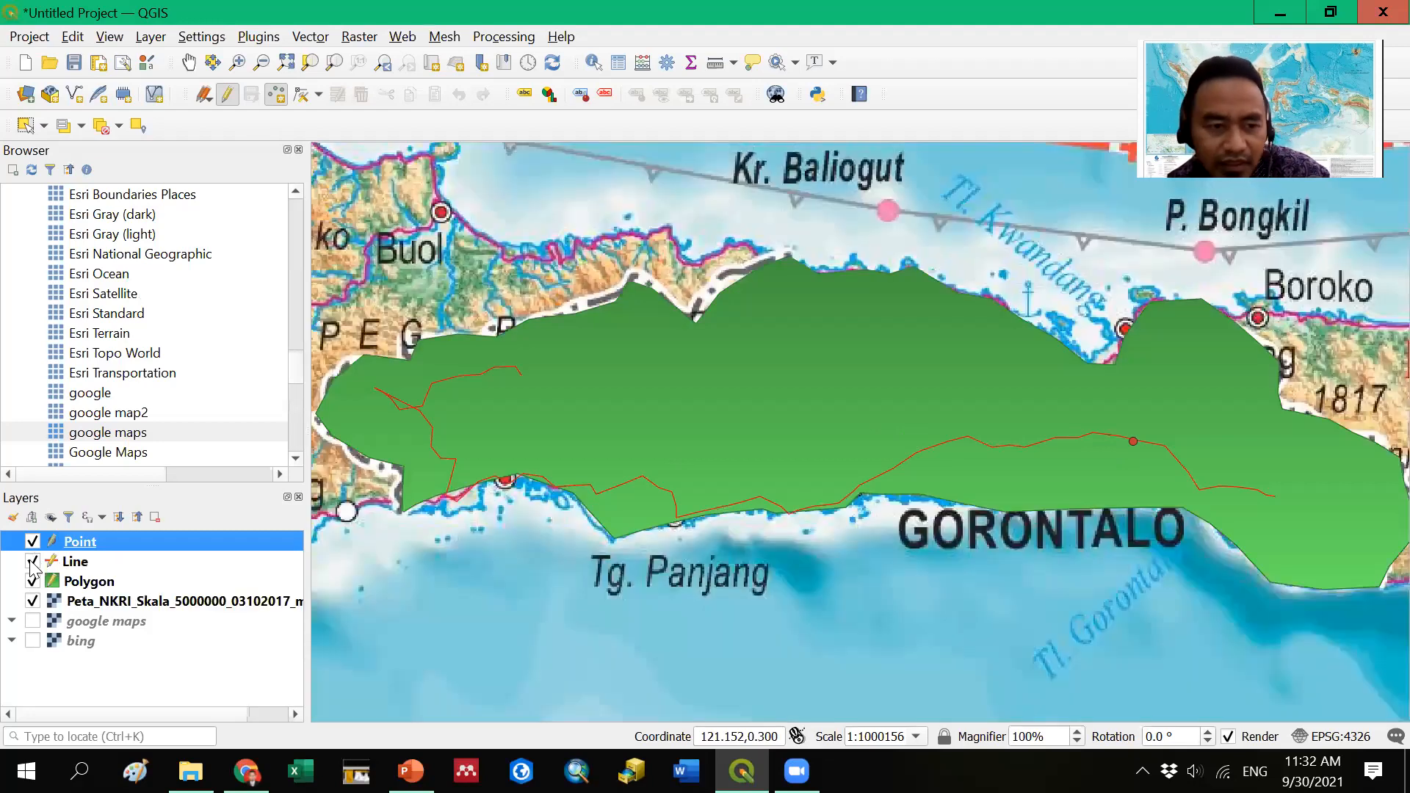
left_click(34, 581)
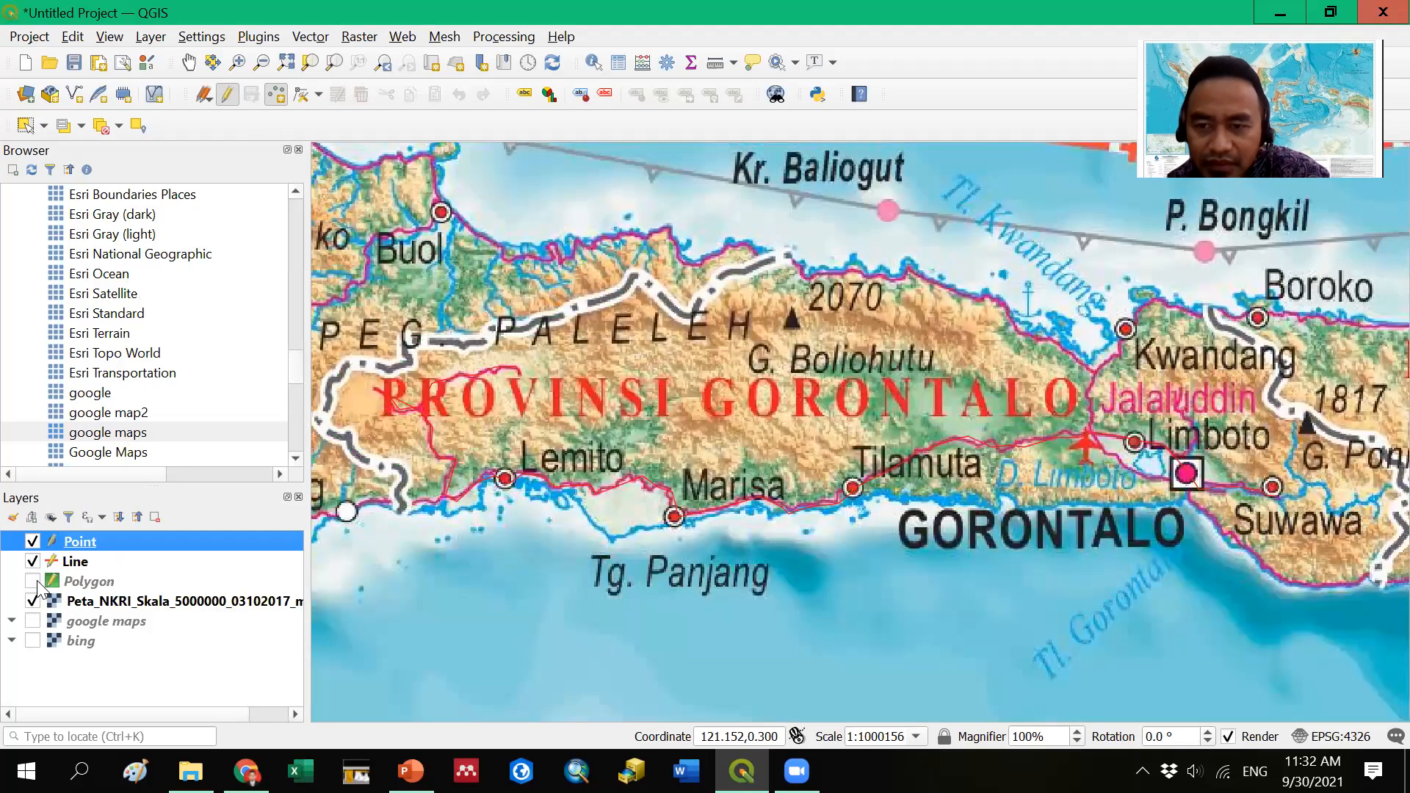
left_click(34, 581)
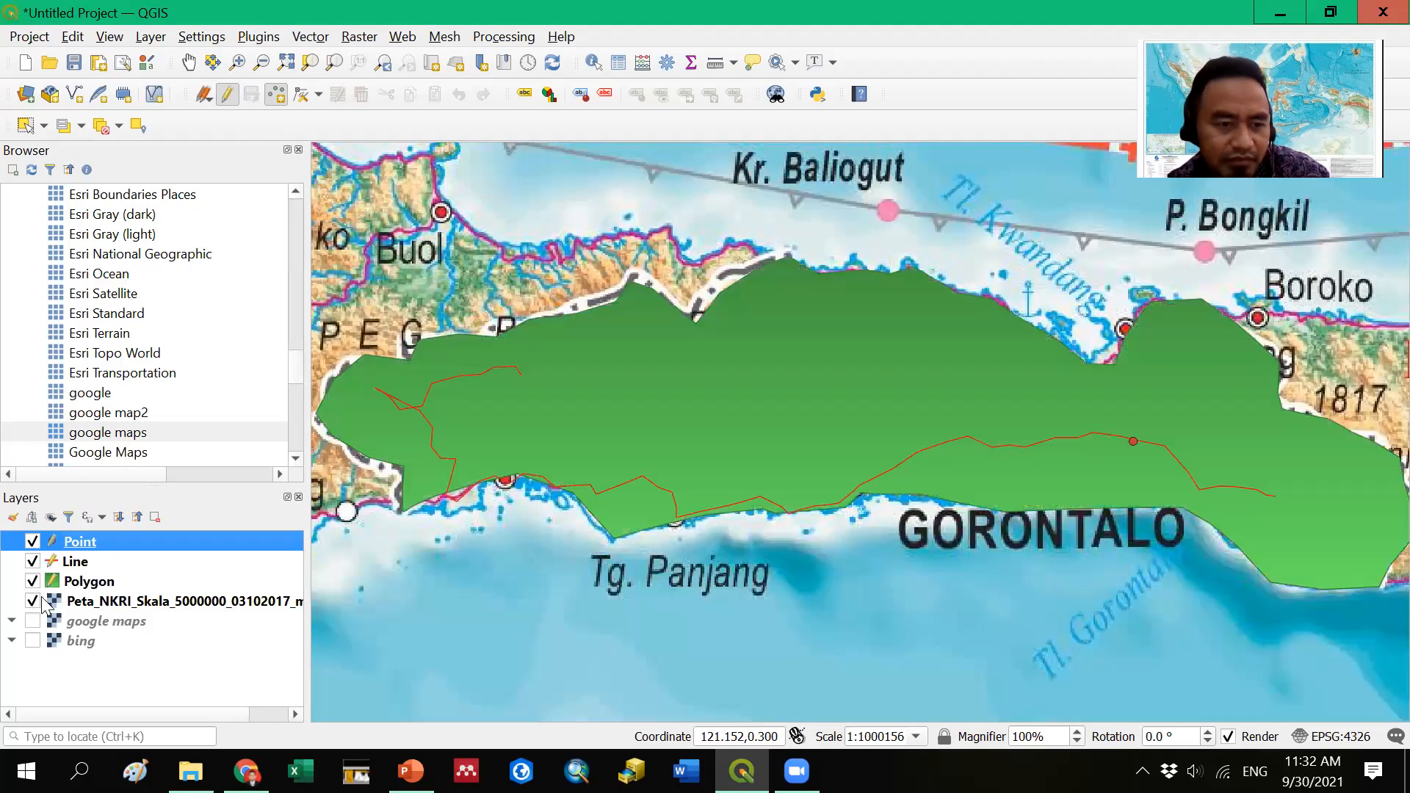
- Change the Point layer's marker to the preset symbol diamond blue and apply it
double_click(76, 544)
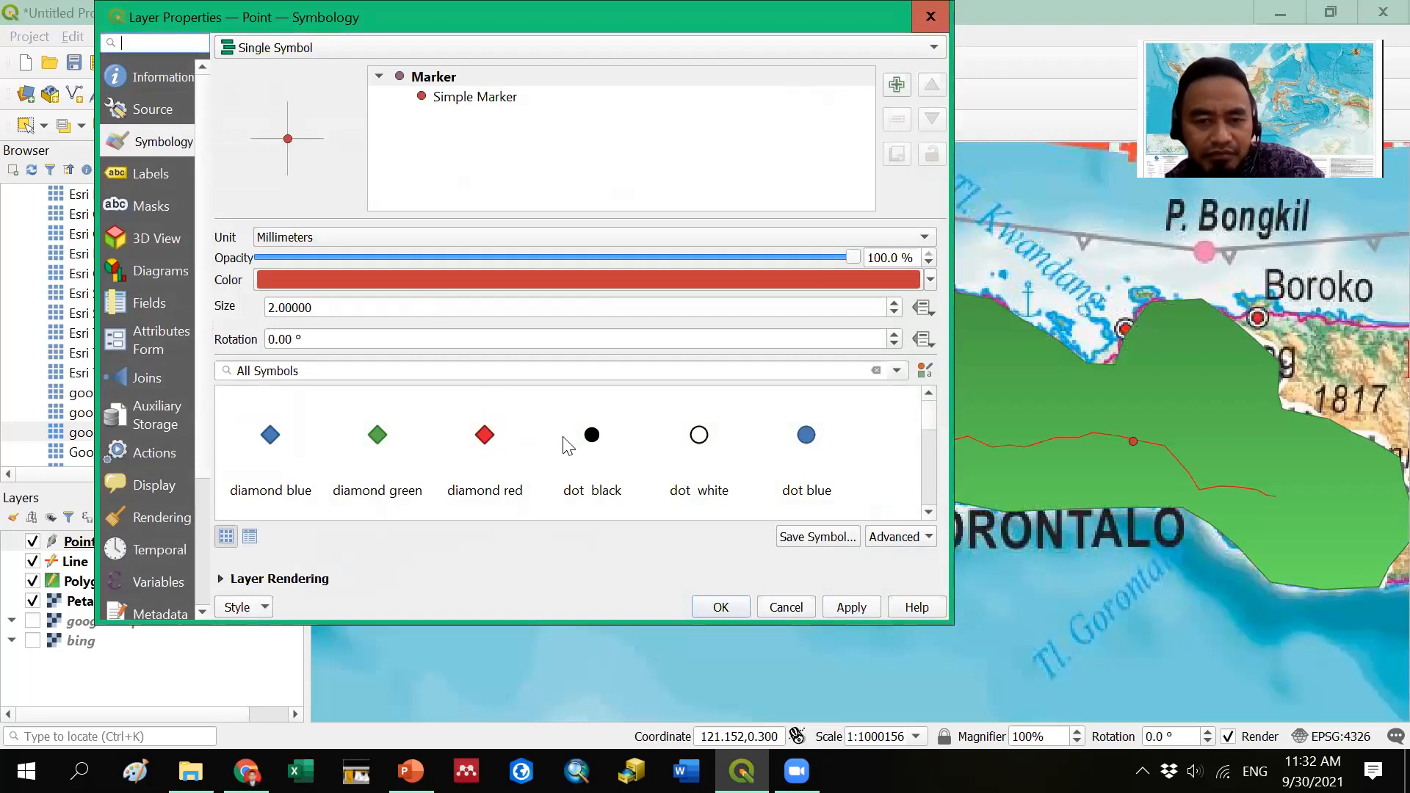
scroll(923, 447, "down", 2)
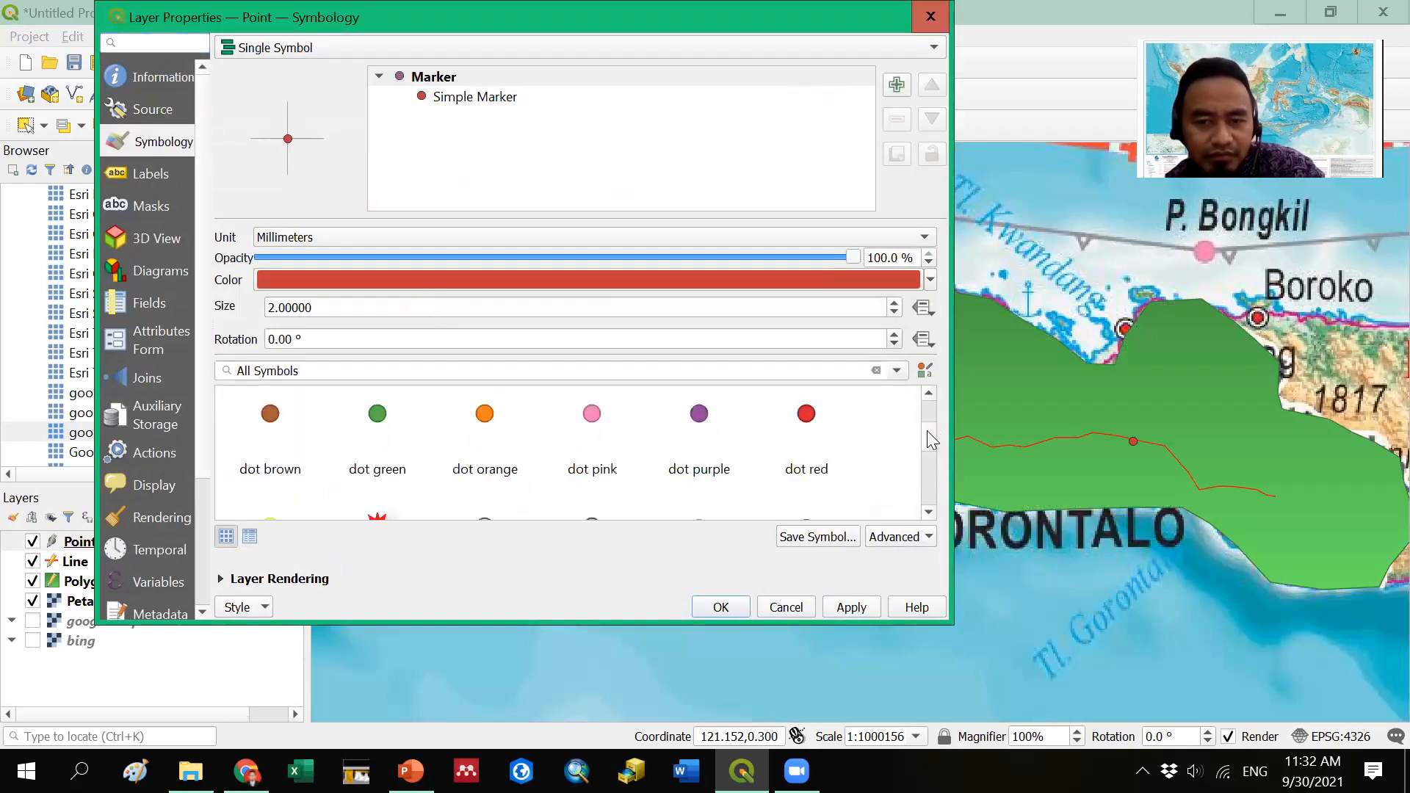
scroll(928, 431, "up", 2)
scroll(927, 450, "down", 2)
scroll(814, 450, "down", 4)
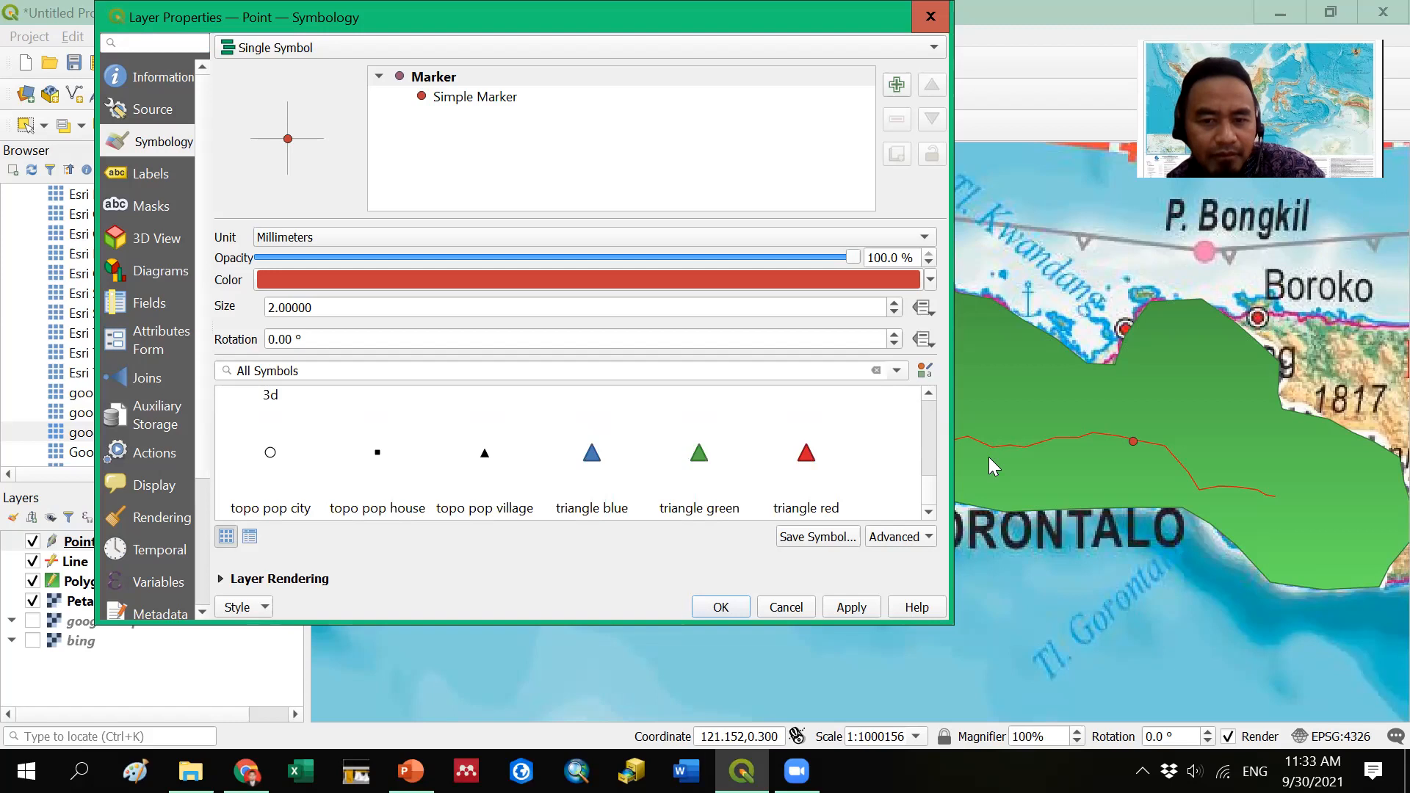
scroll(927, 462, "down", 1)
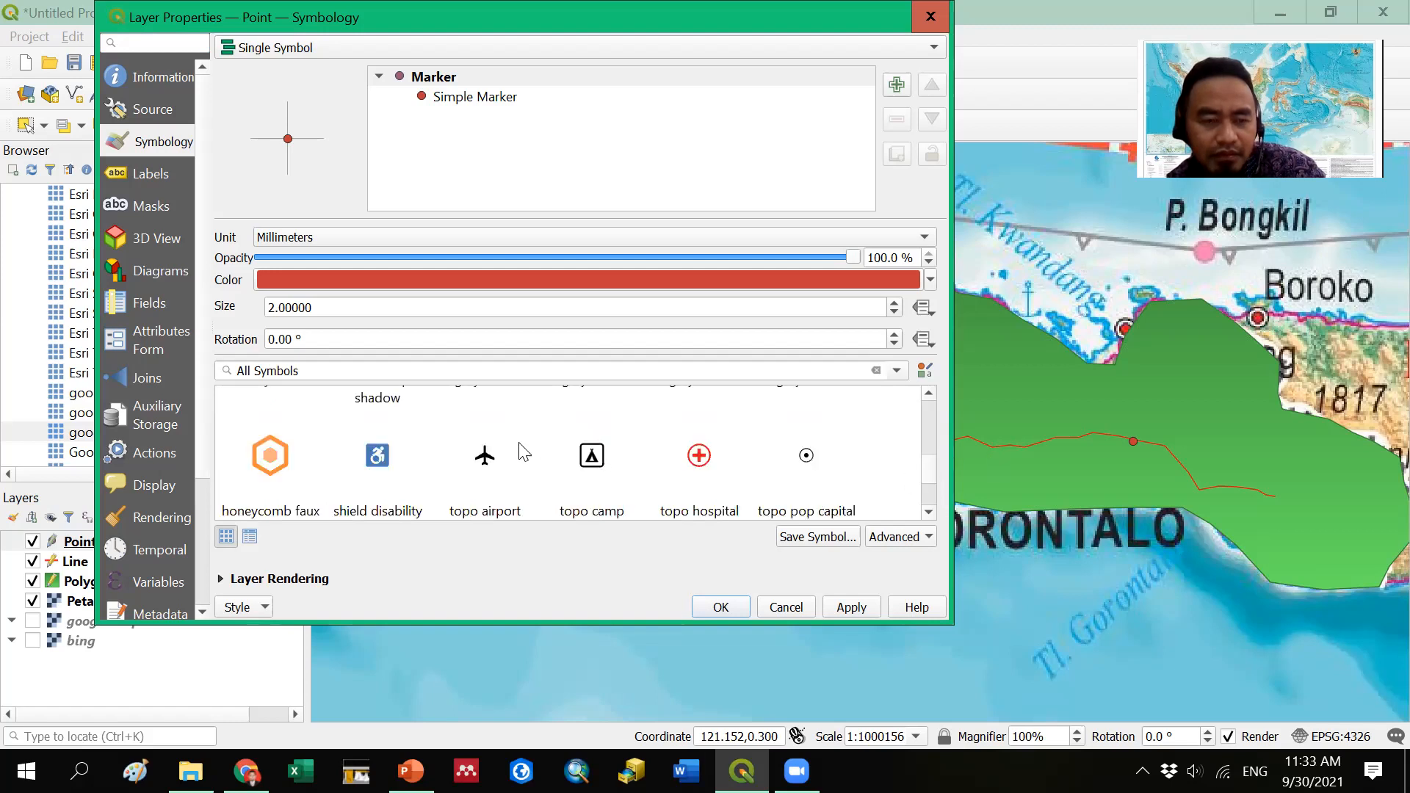
scroll(521, 450, "up", 3)
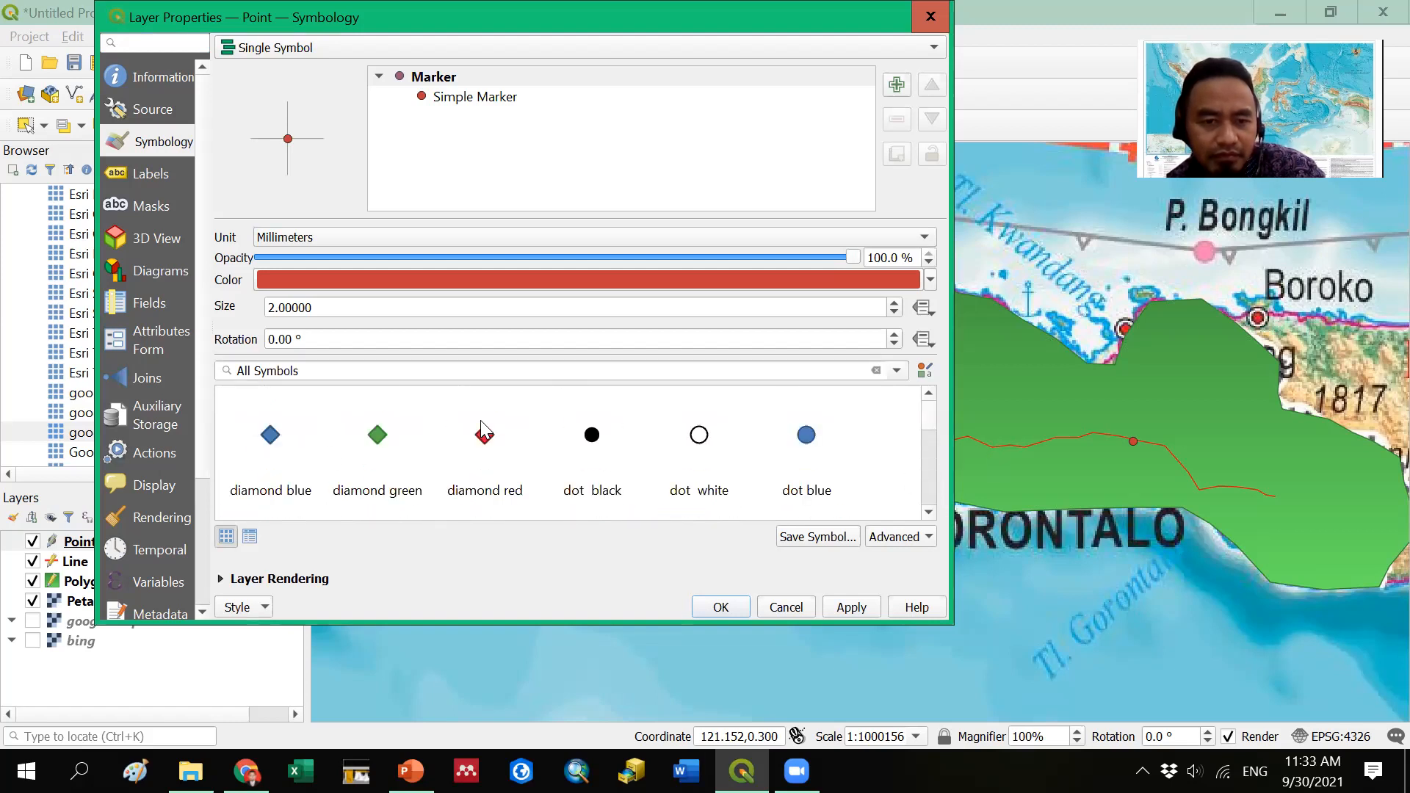
left_click(928, 513)
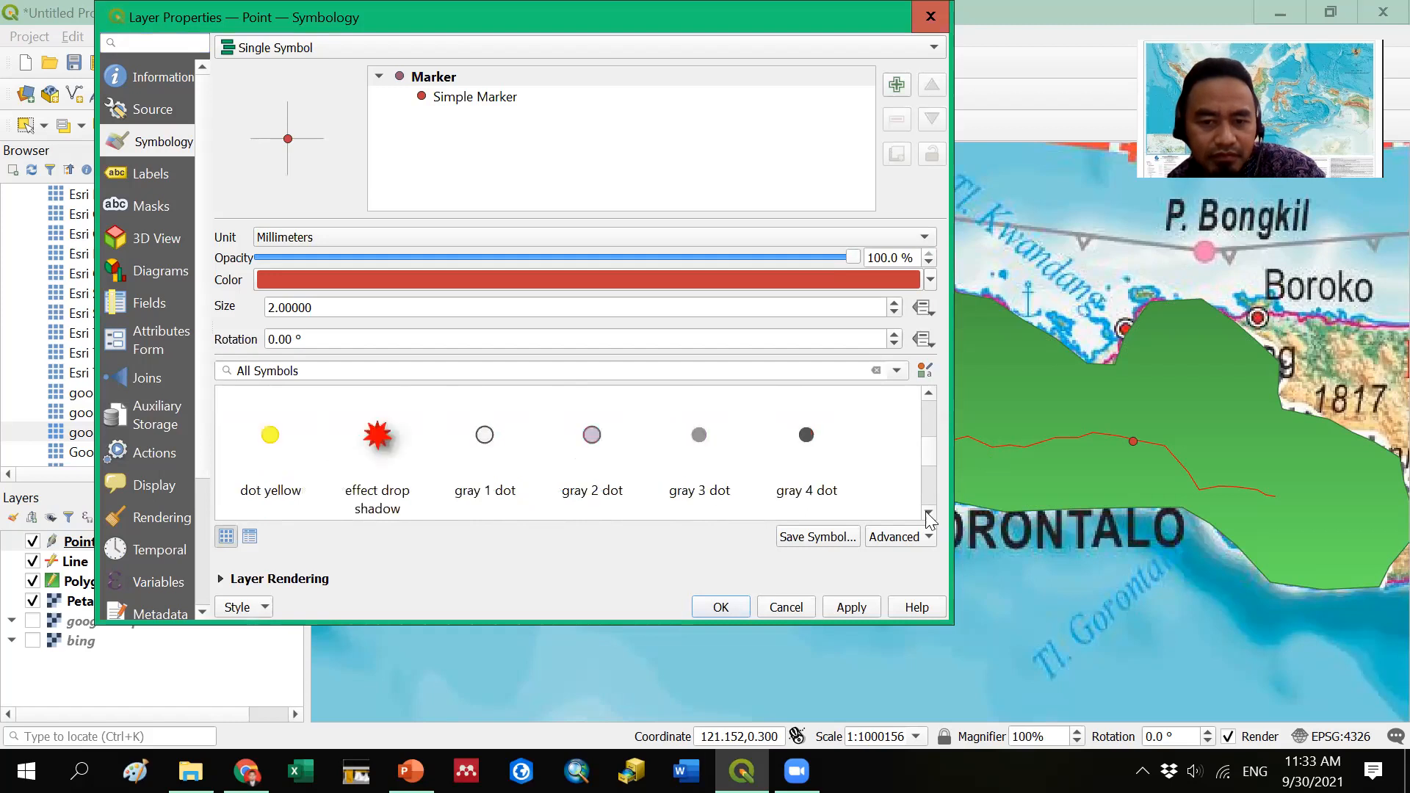
left_click(928, 512)
left_click(928, 512)
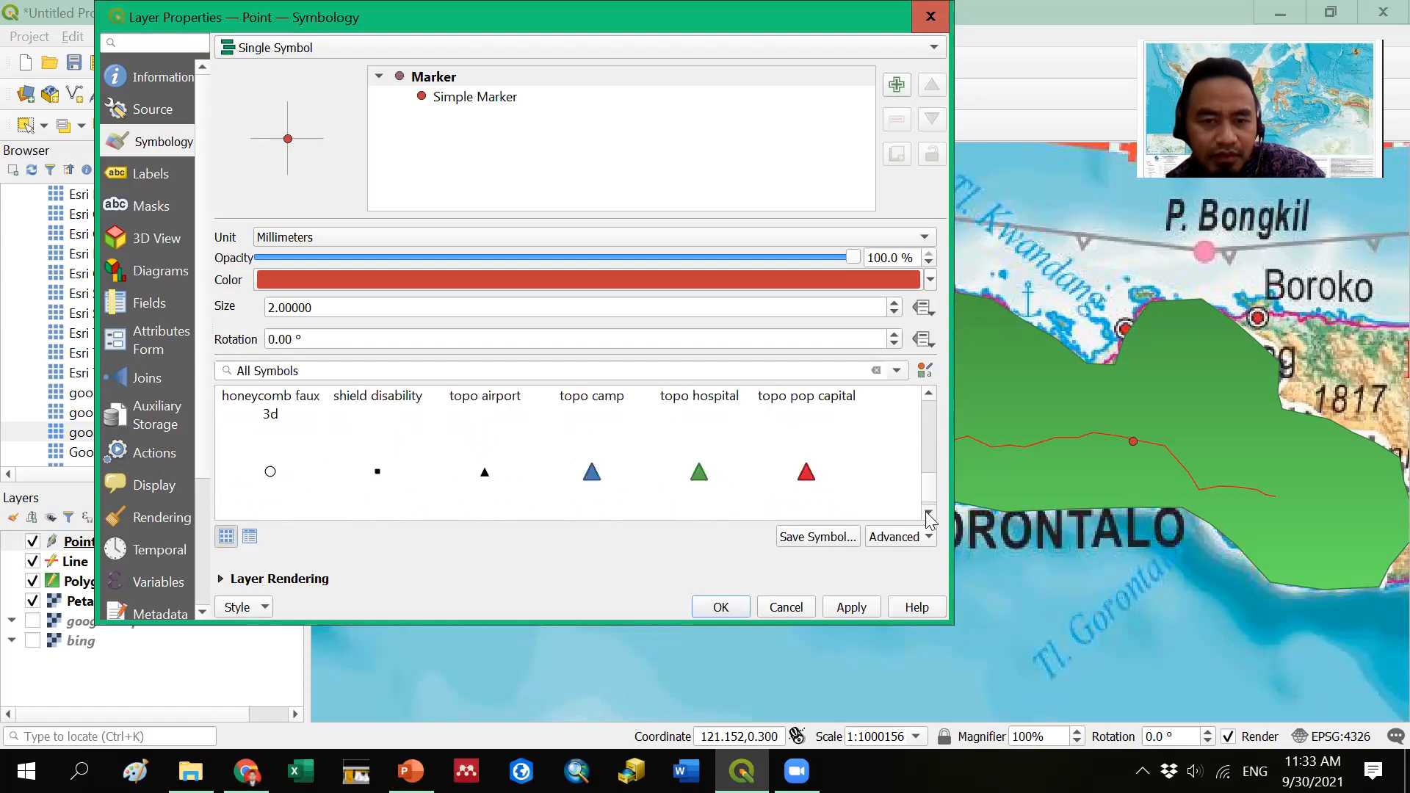
double_click(930, 398)
left_click(929, 398)
left_click(930, 398)
left_click(930, 398)
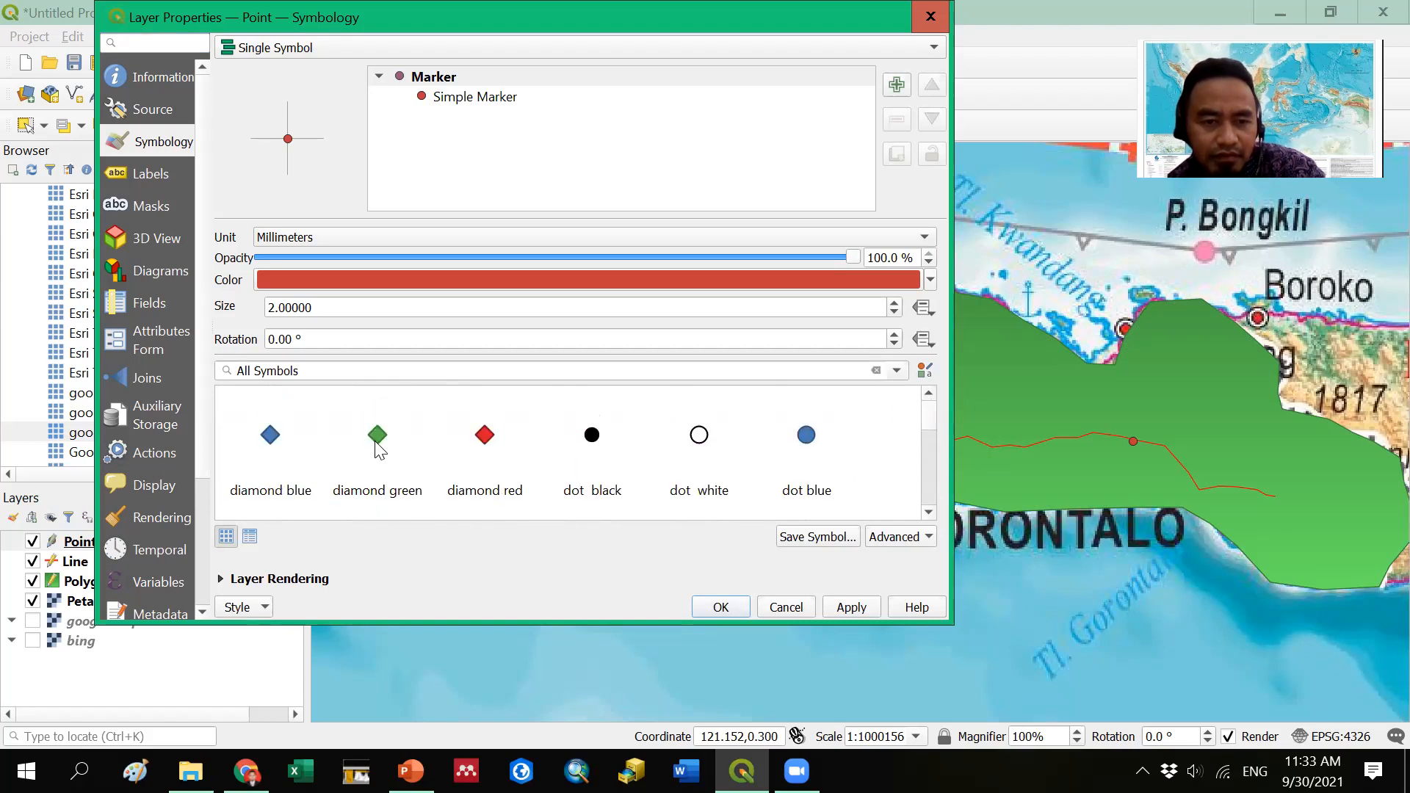
left_click(271, 439)
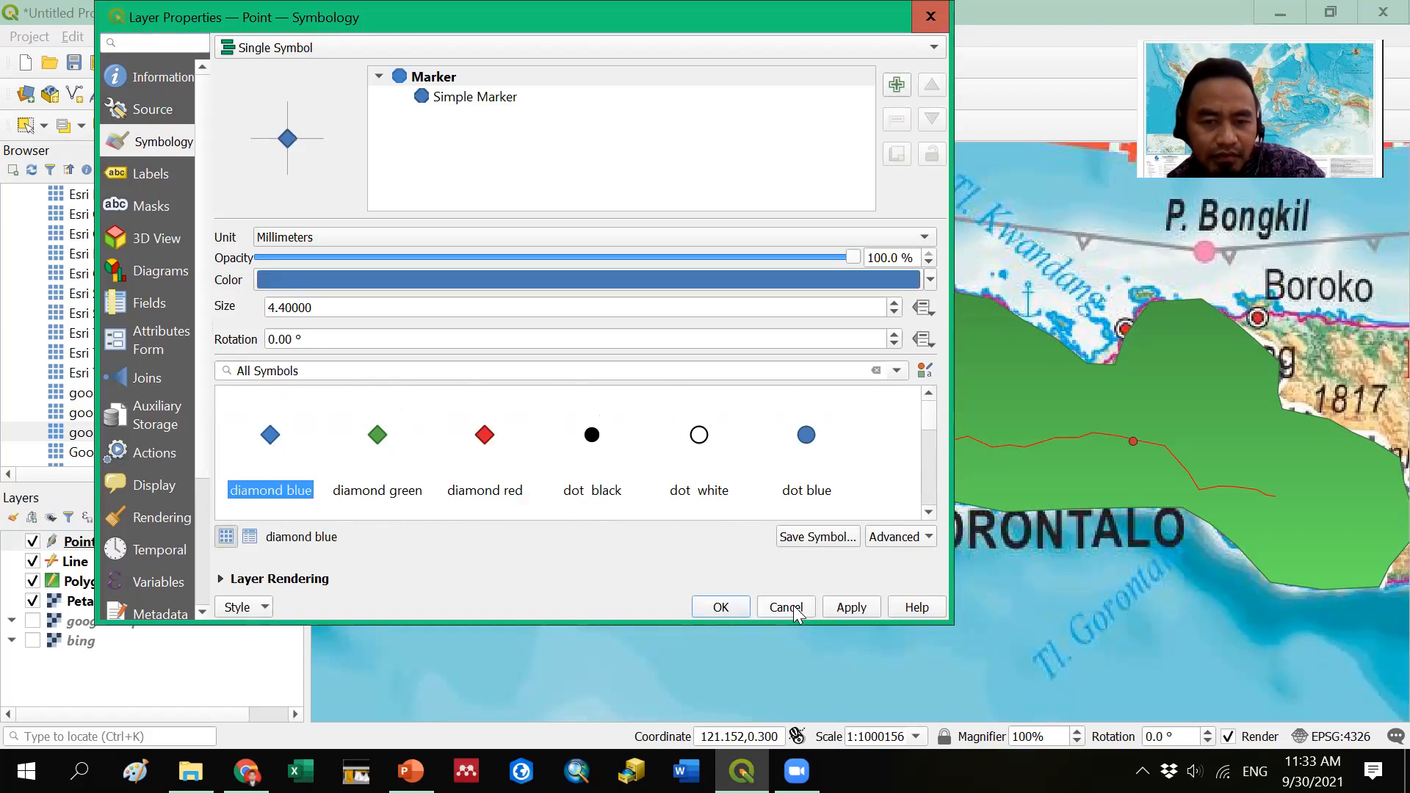
left_click(826, 607)
left_click(736, 608)
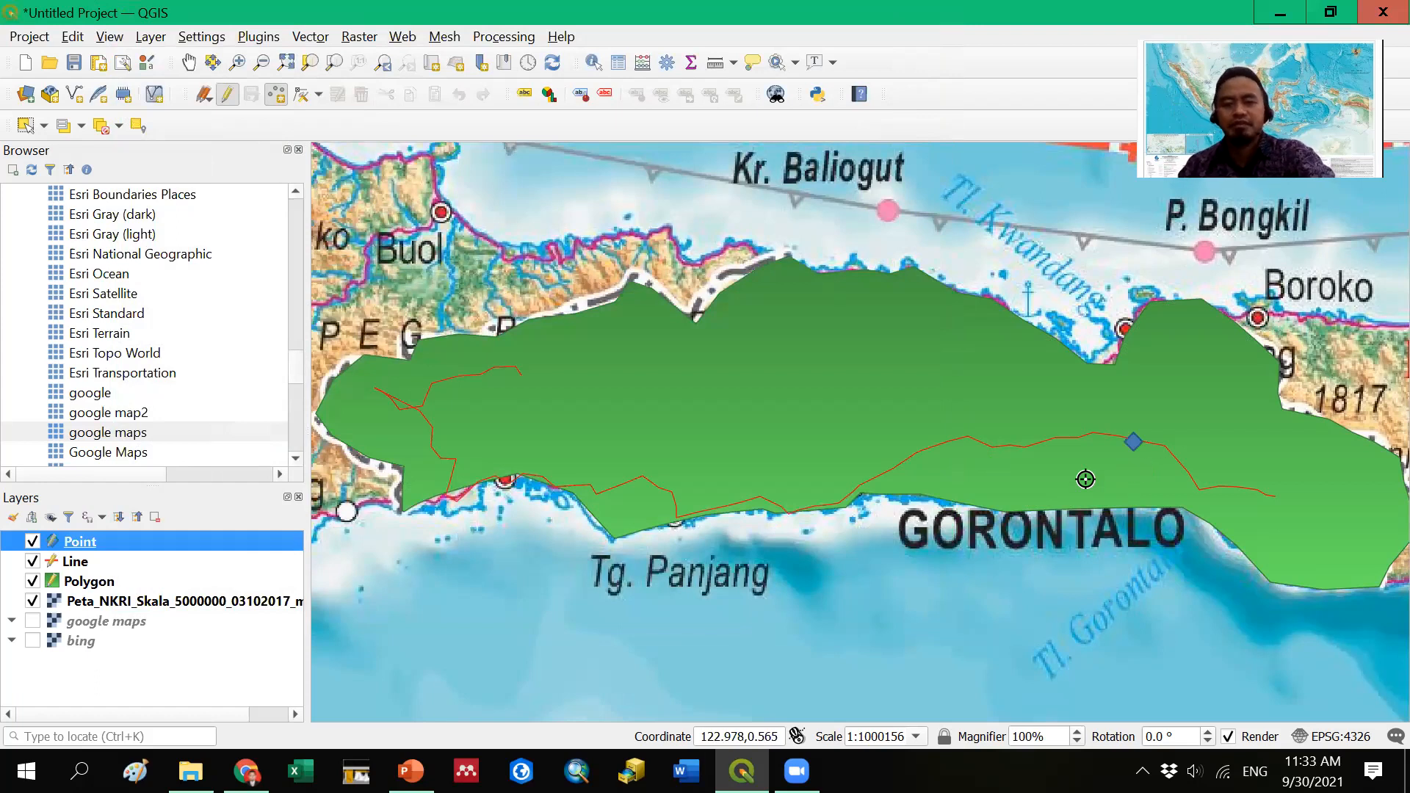
- Check the digitized layers with the Peta_NKRI raster layer hidden and shown, leaving the raster visible
left_click(32, 600)
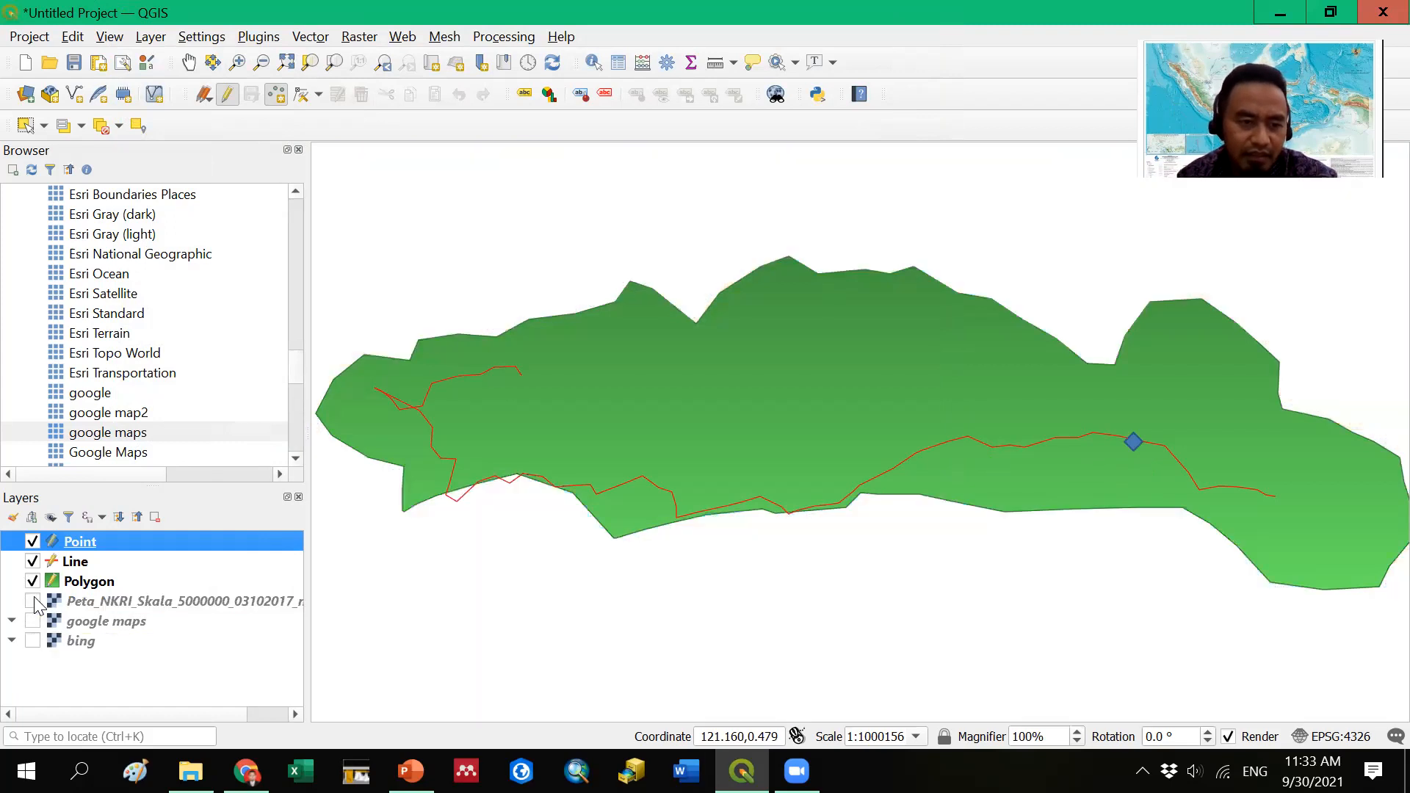
left_click(204, 95)
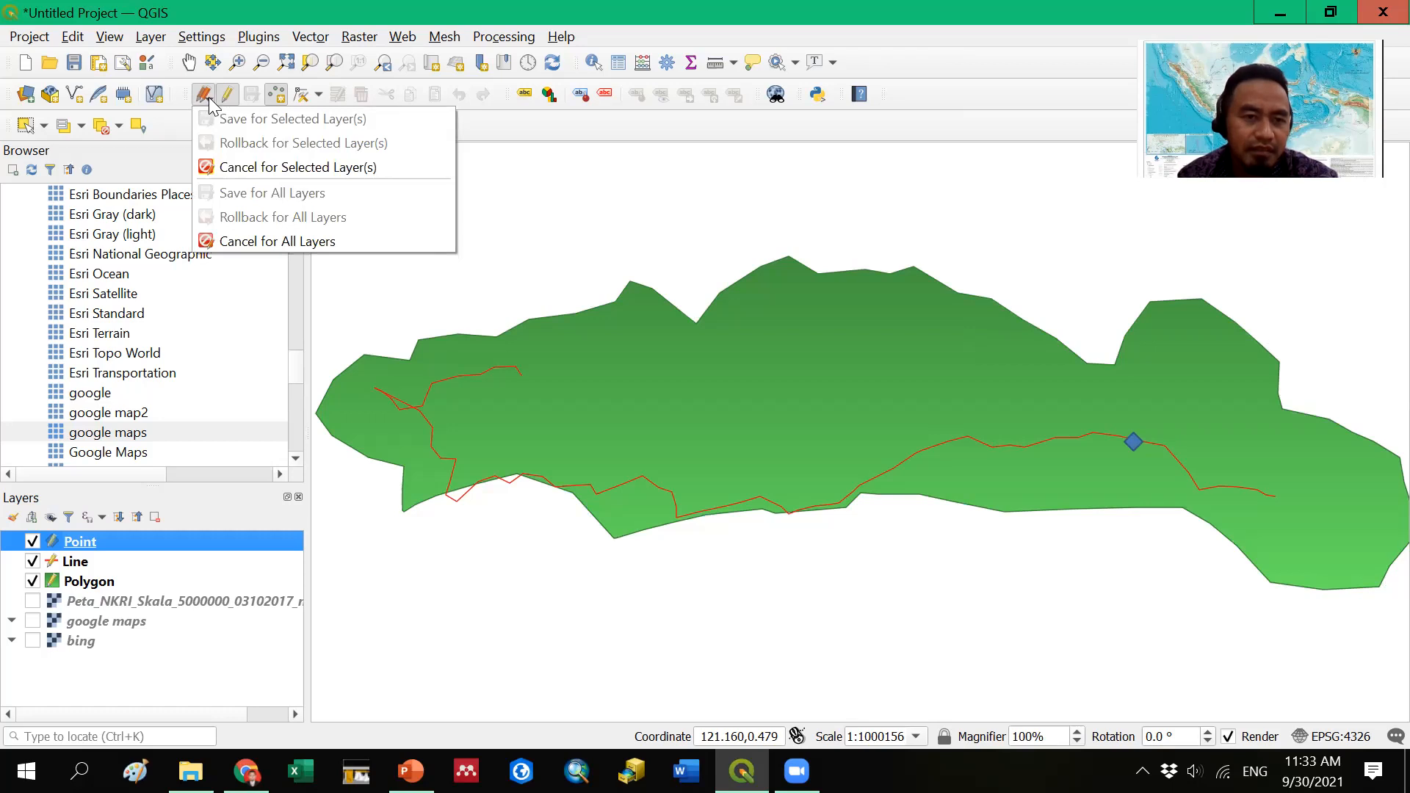
left_click(208, 102)
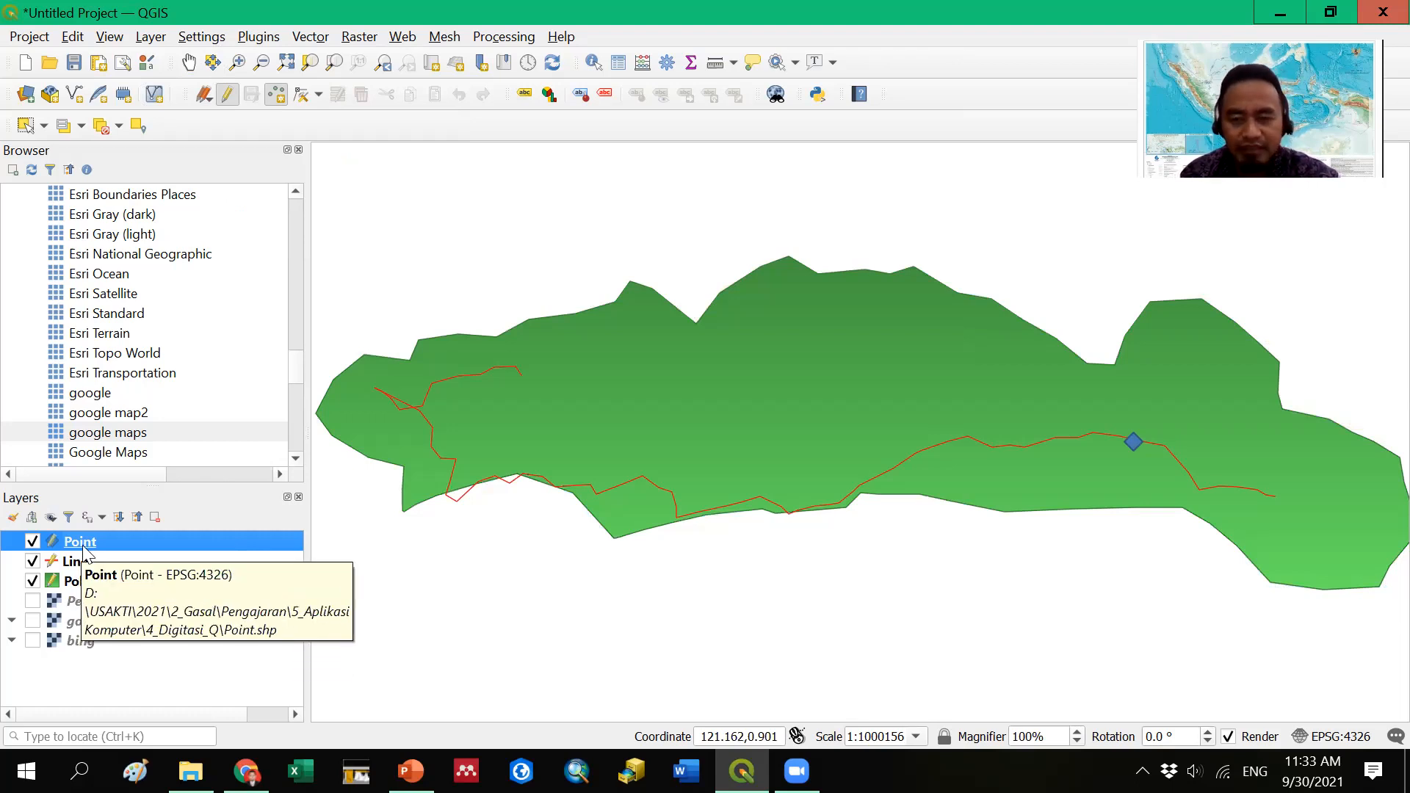
left_click(32, 601)
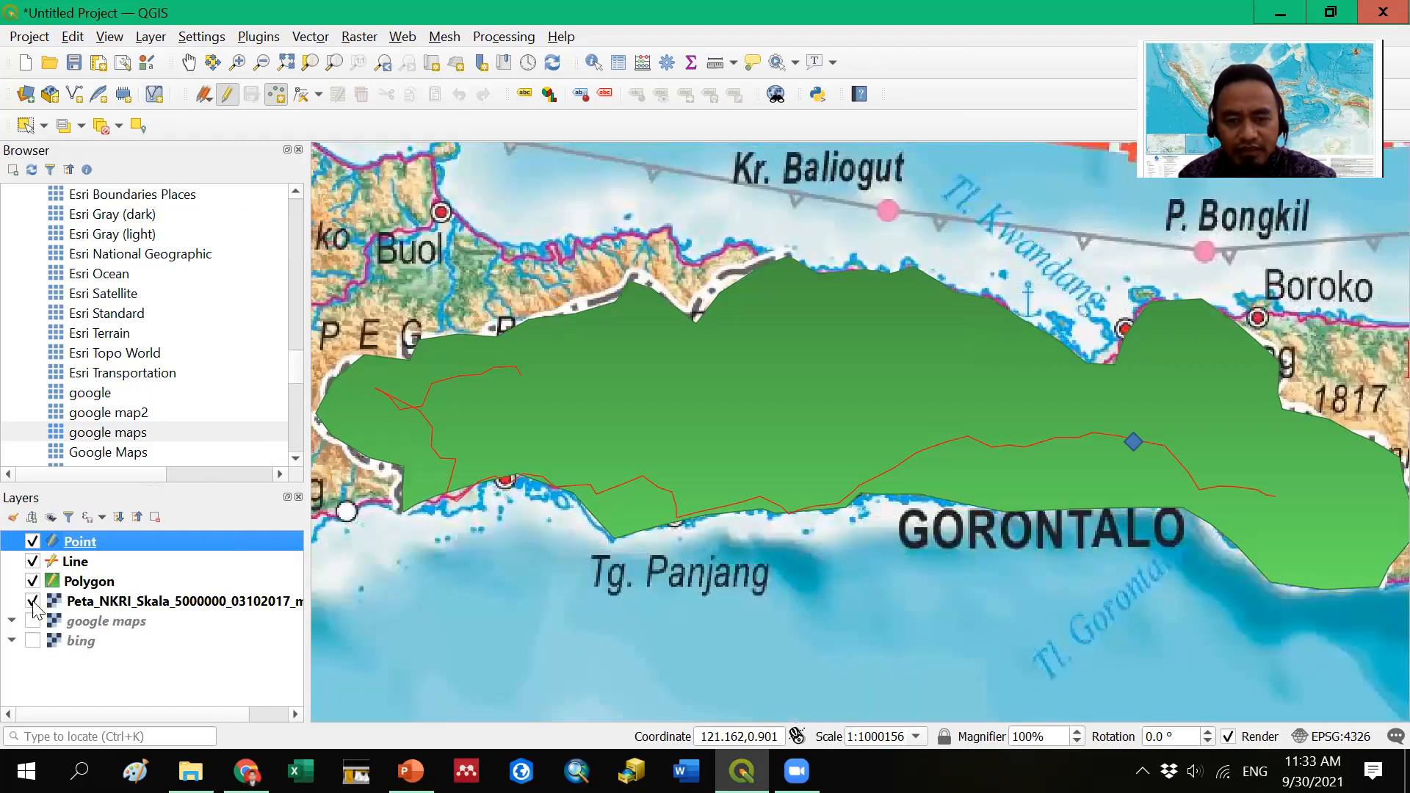
left_click(32, 602)
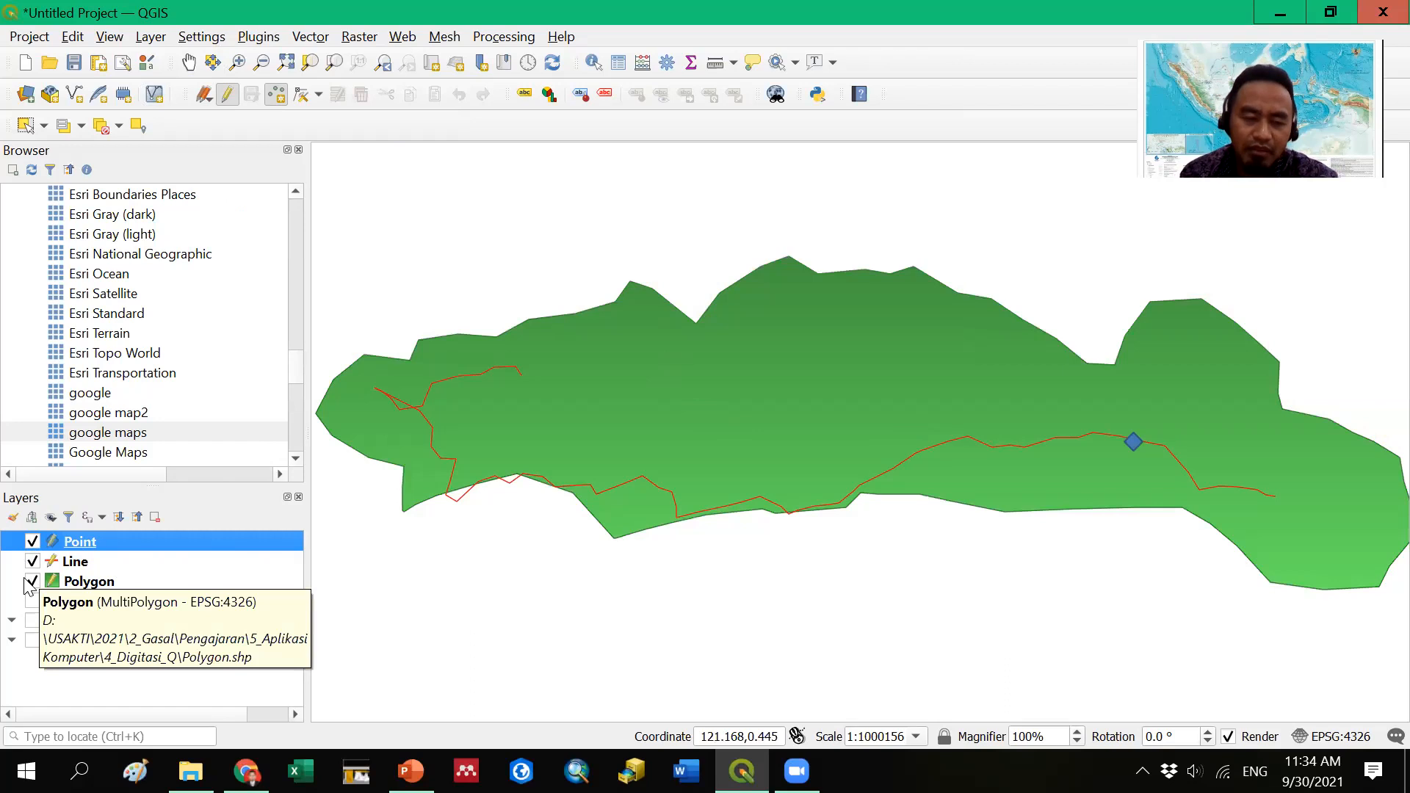
left_click(32, 602)
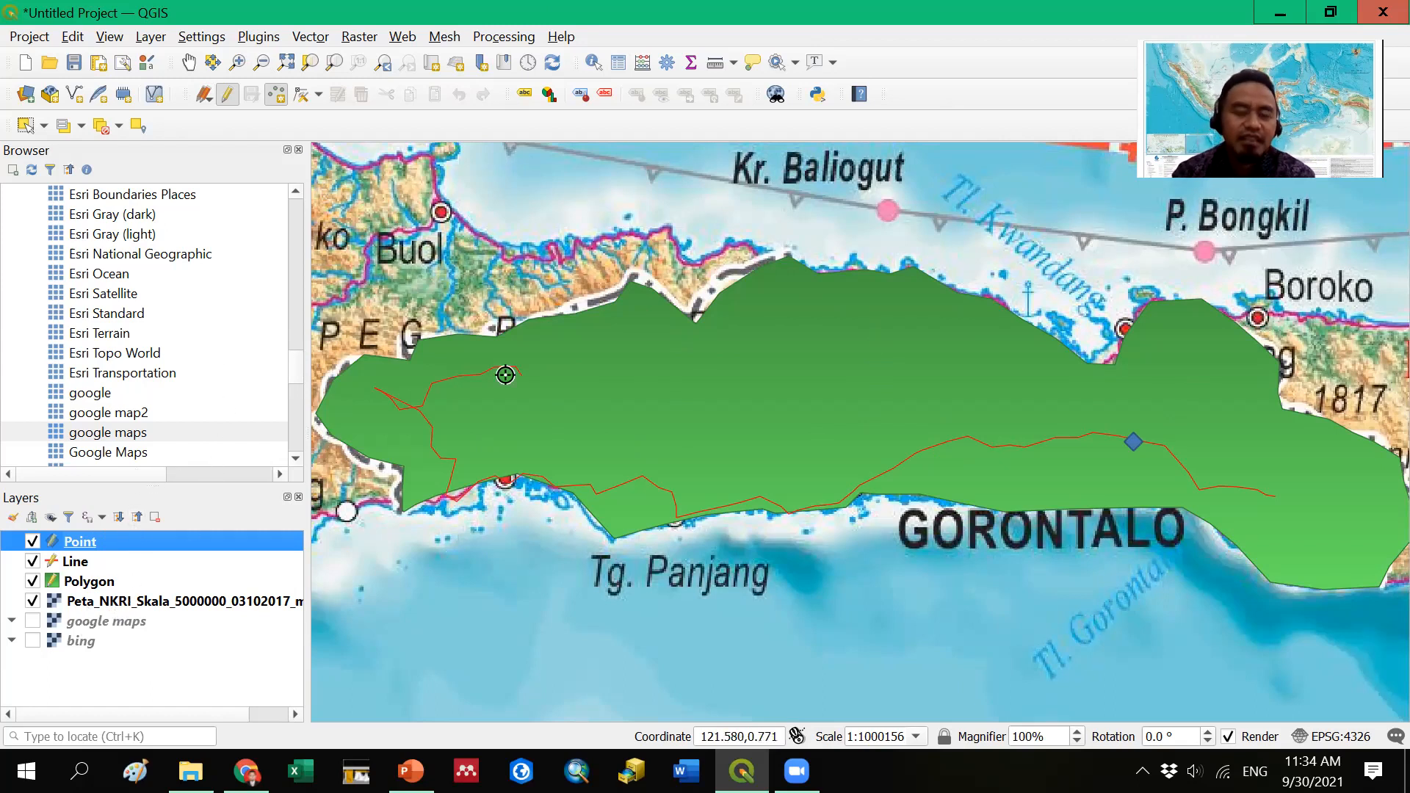
- Start saving the project under a new name and browse to the 4_Digitasi_Q folder inside 5_Aplikasi Komputer
left_click(30, 36)
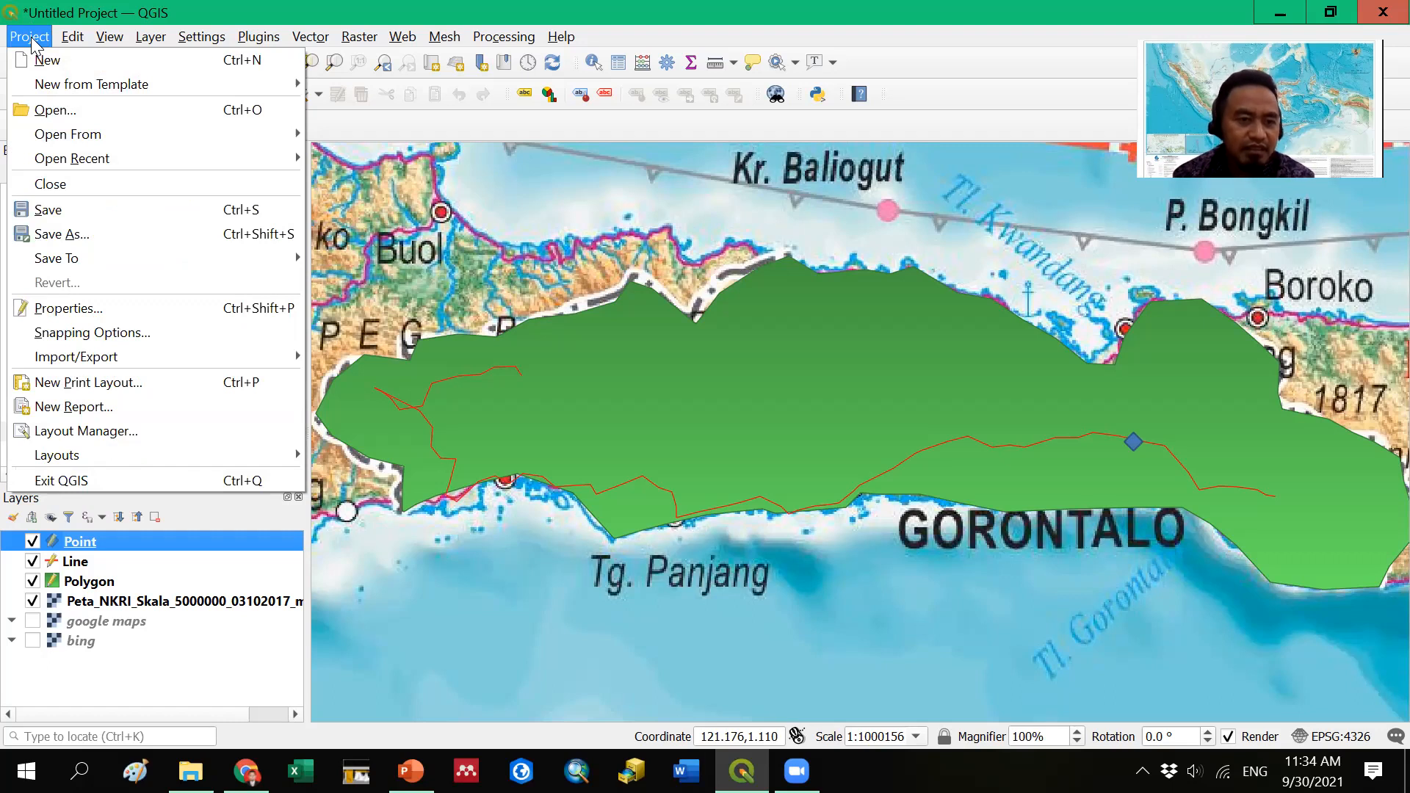
mouse_move(62, 254)
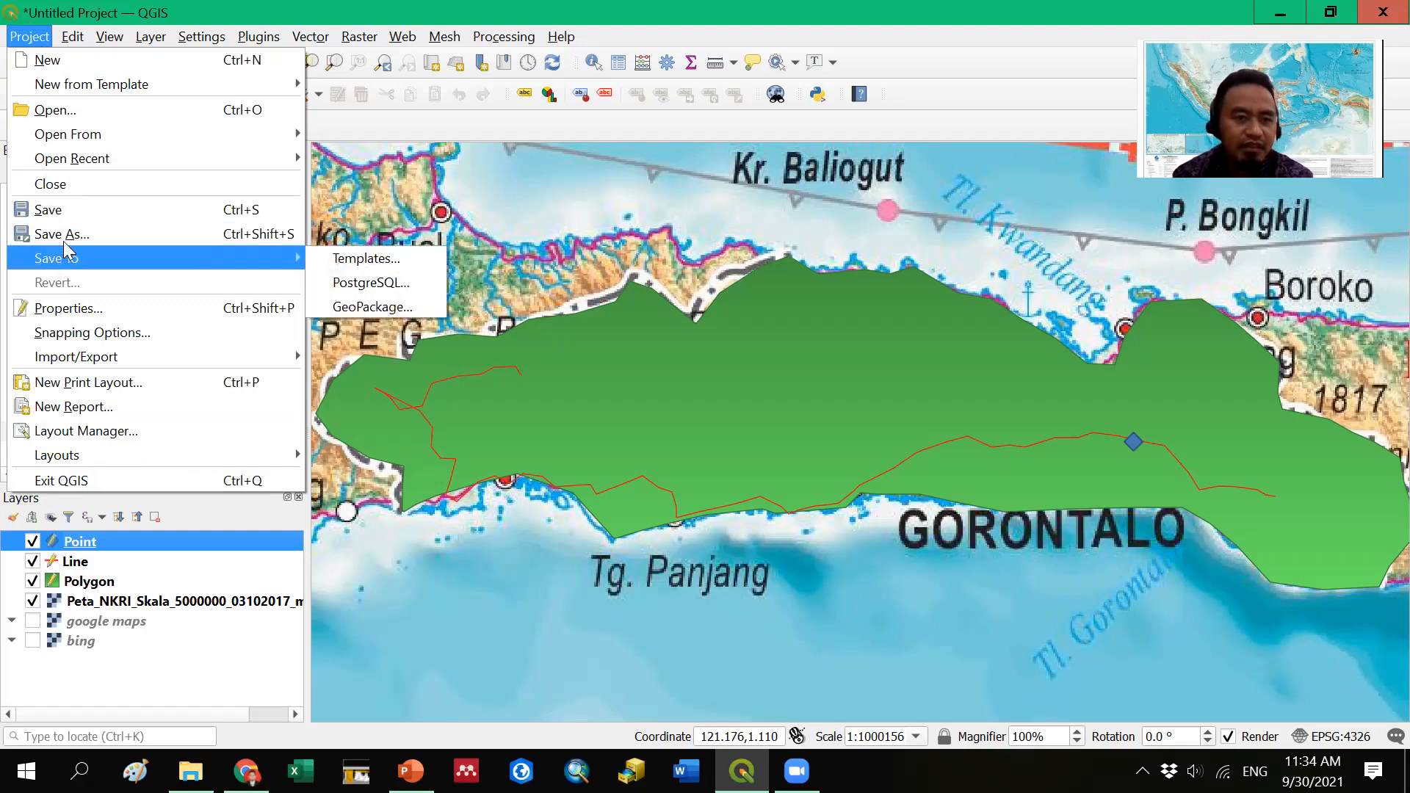
left_click(63, 235)
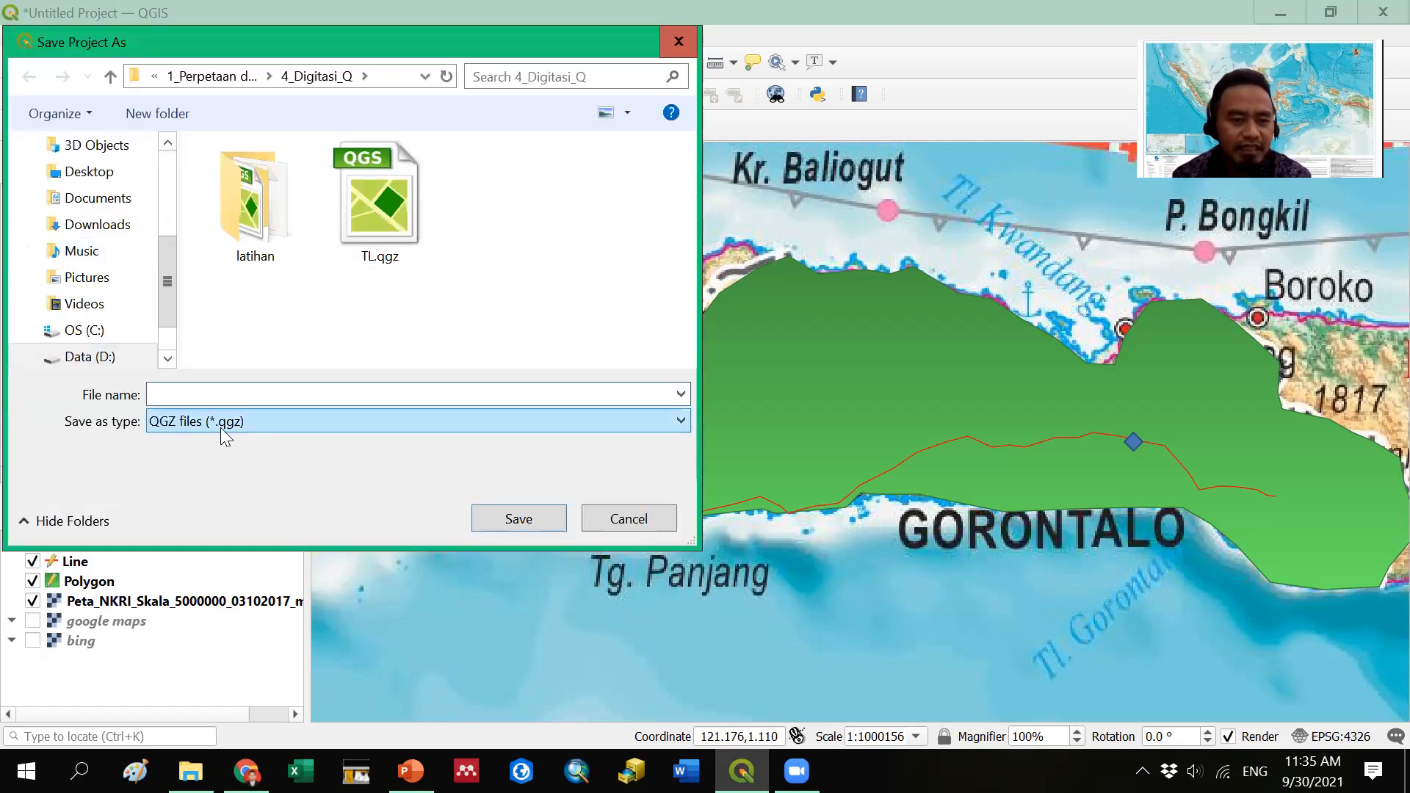
left_click(106, 80)
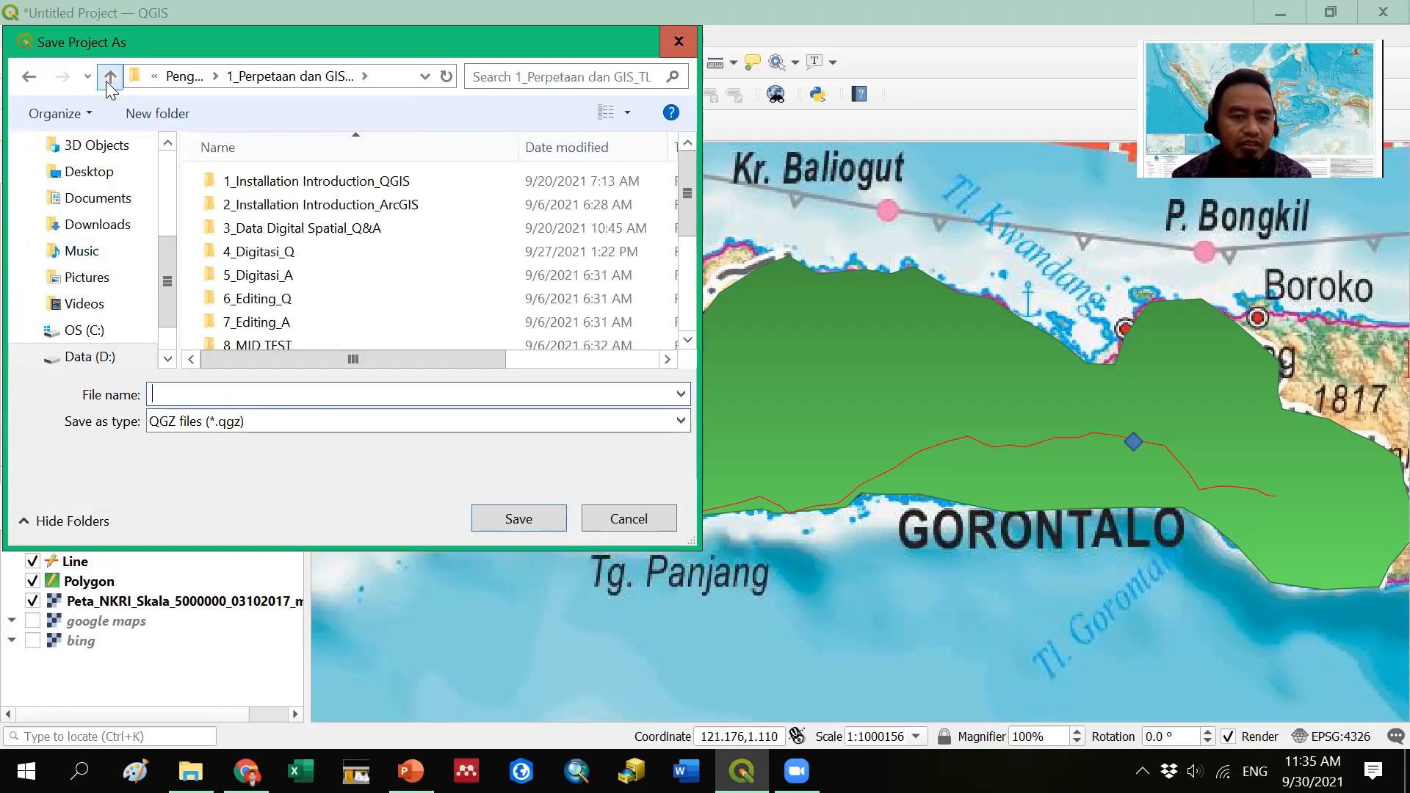
left_click(105, 81)
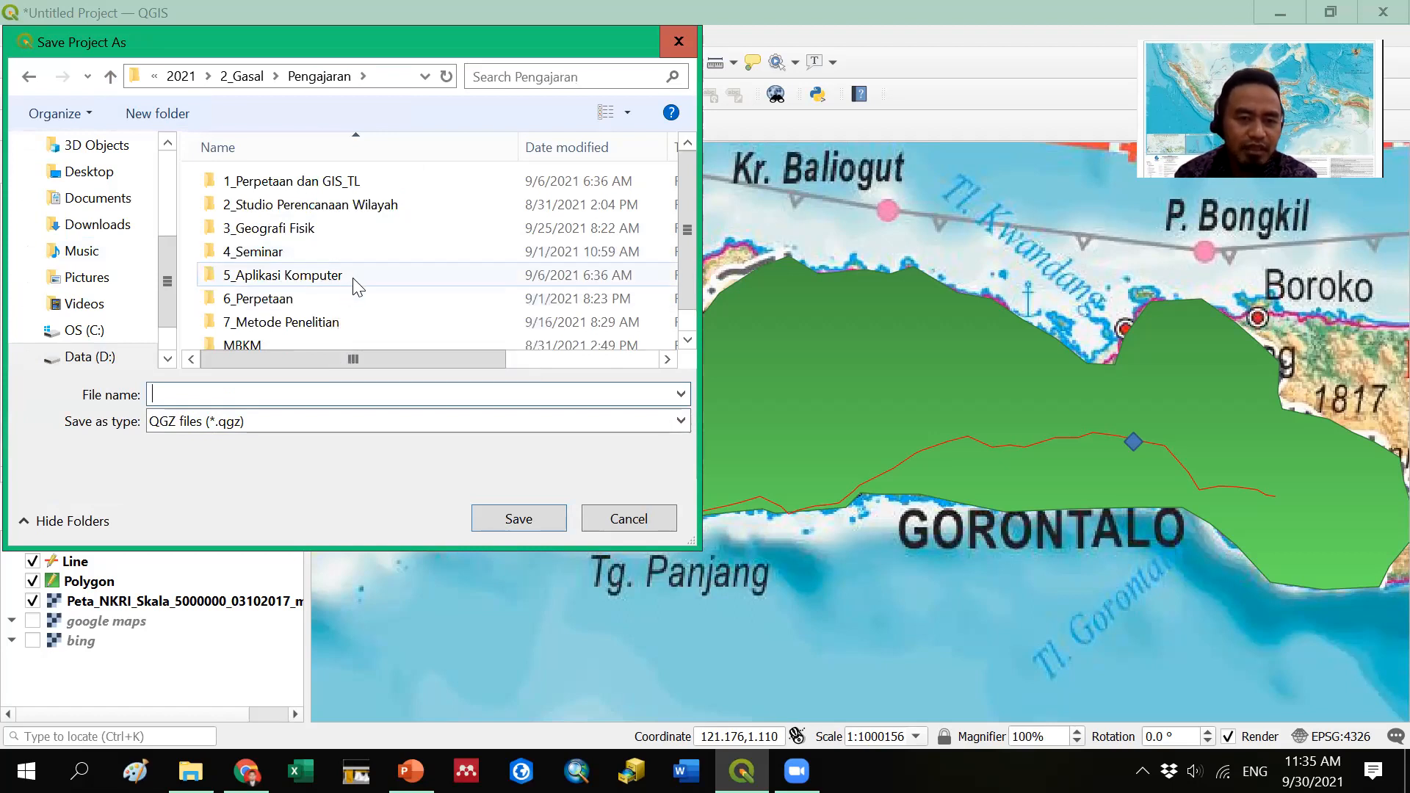
double_click(353, 283)
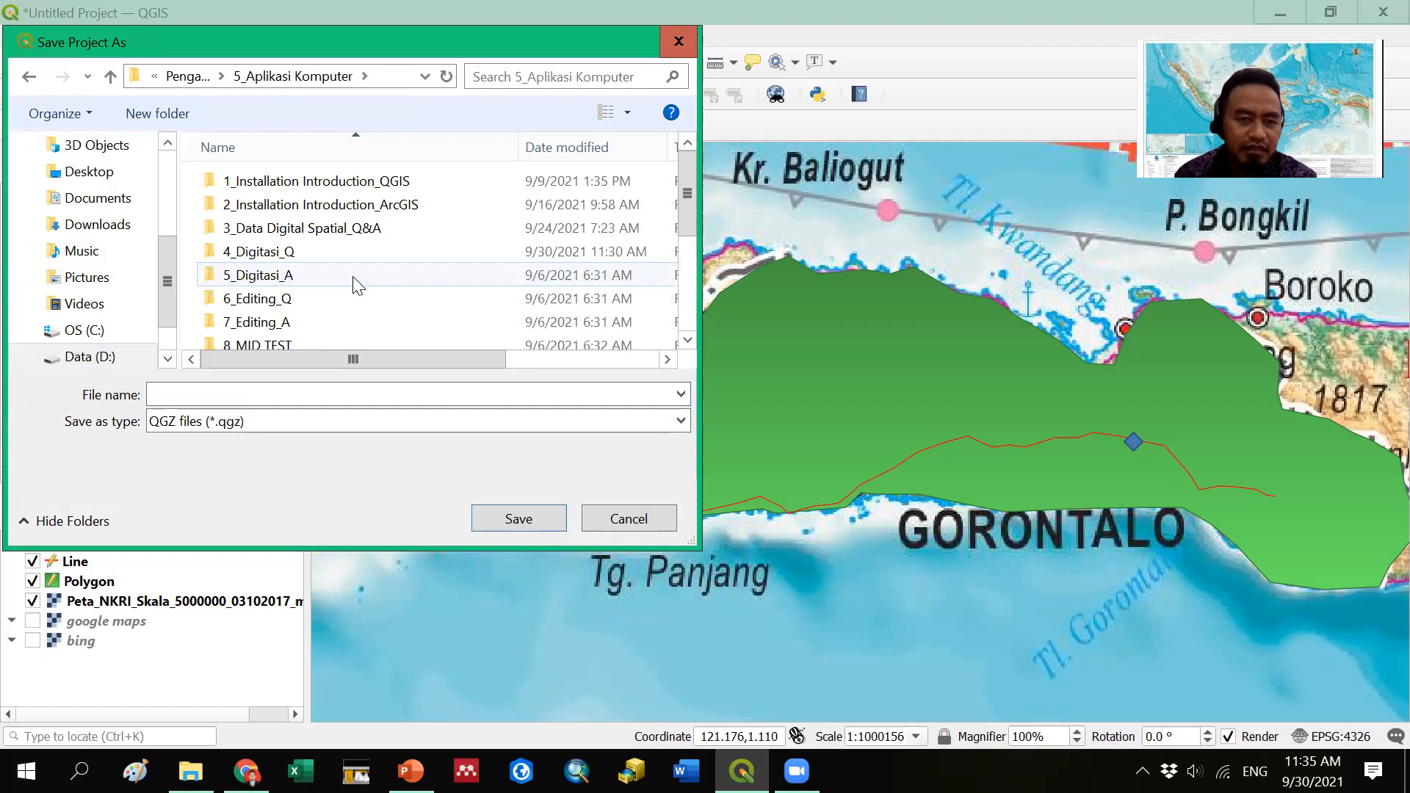
double_click(355, 257)
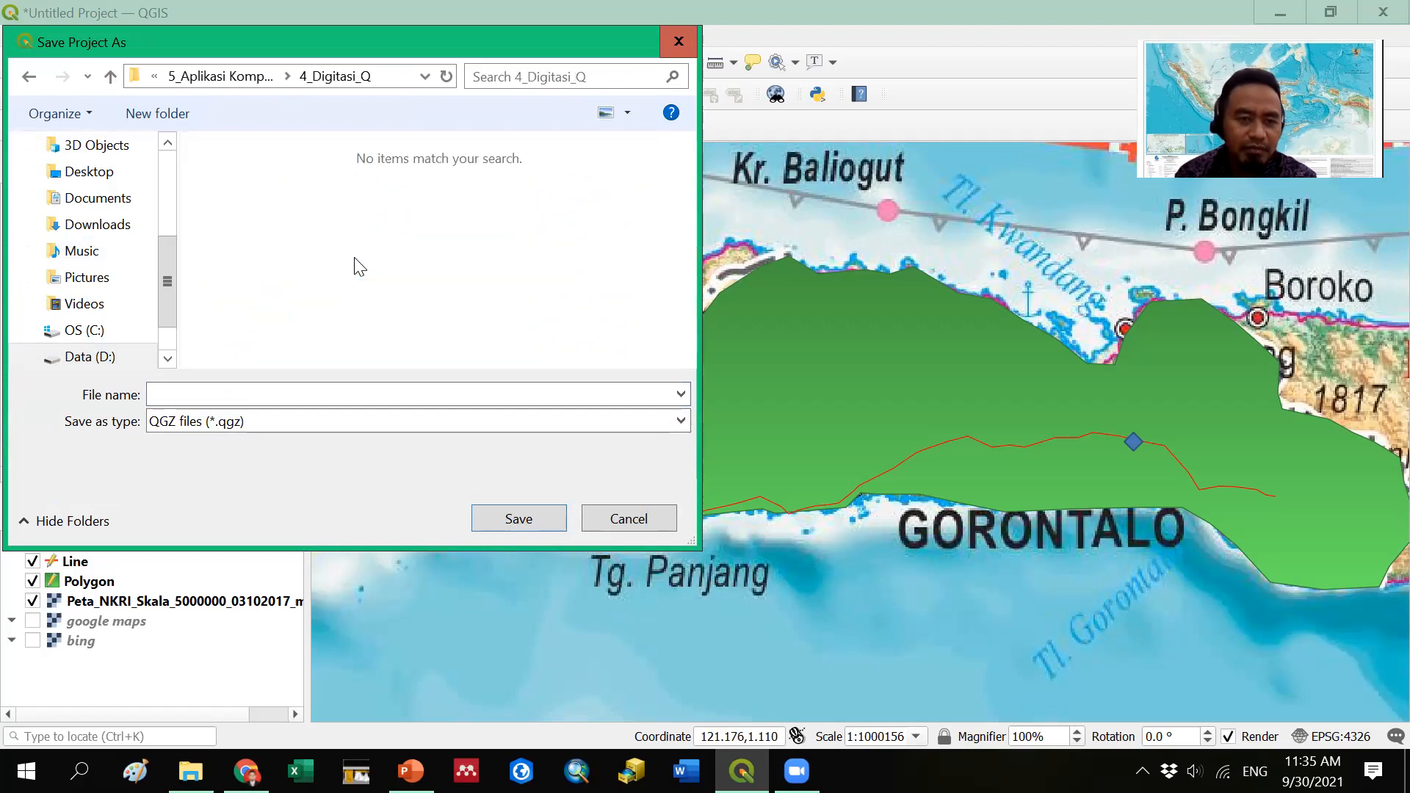
- Name the project file digitasi prov gorontalo and save it as a QGZ file
left_click(225, 397)
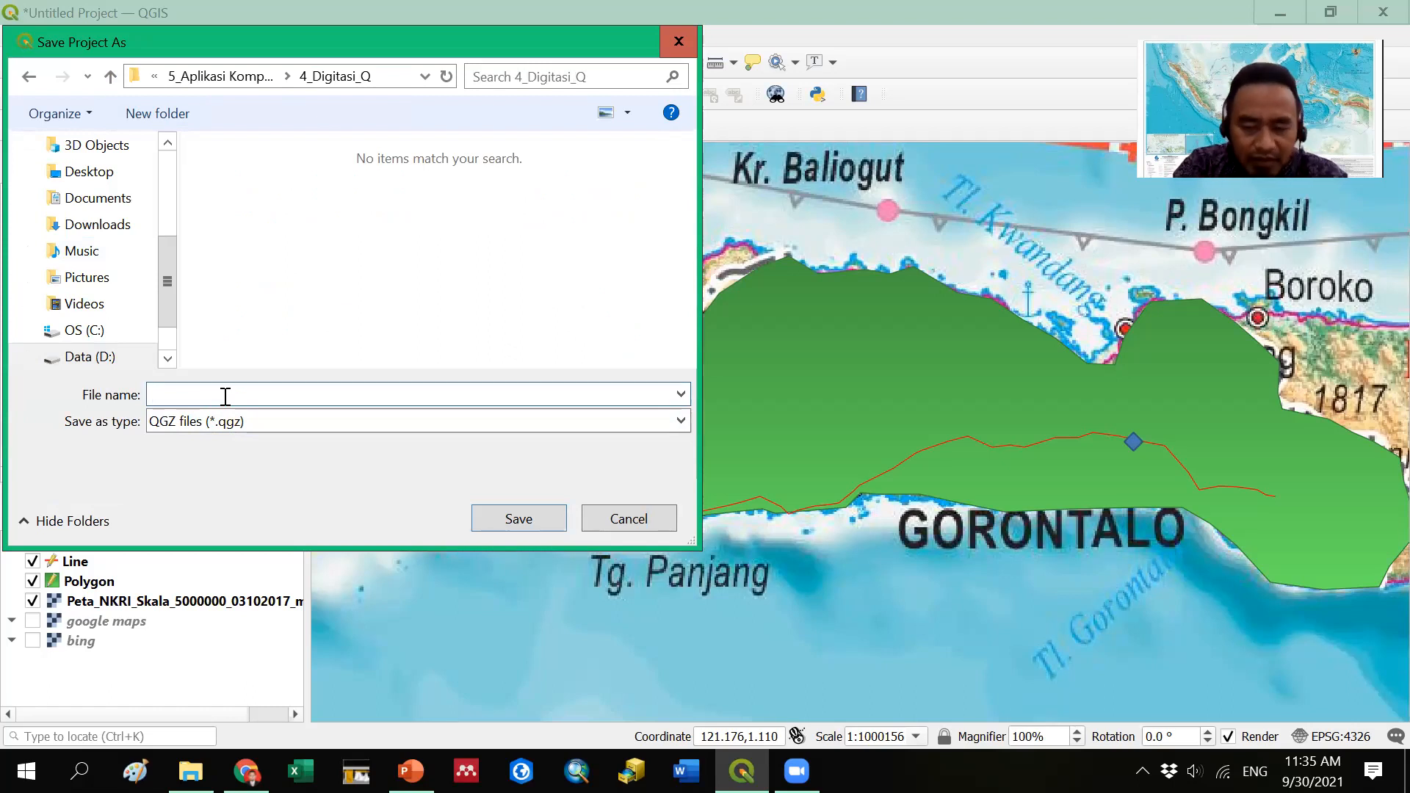
type("di")
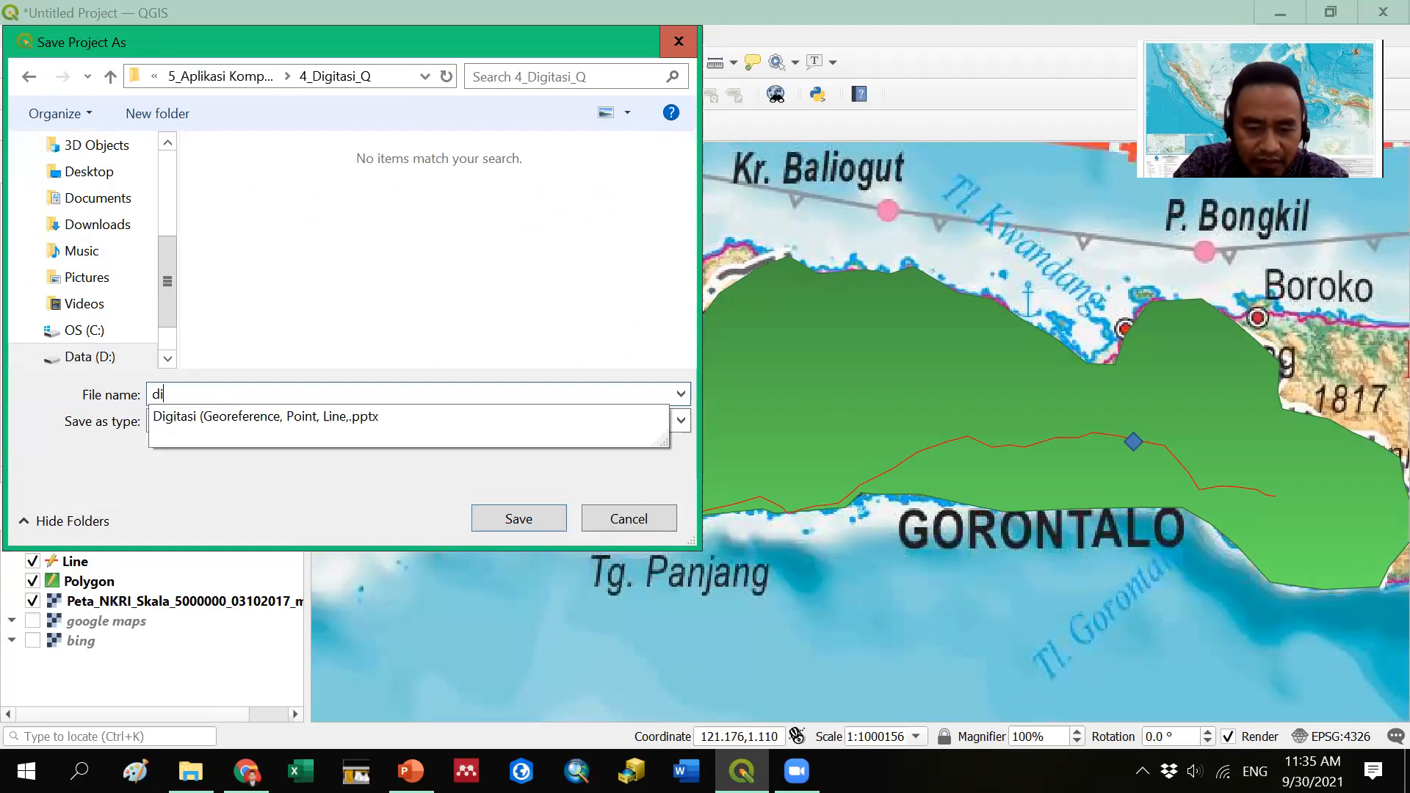
type("gitasi")
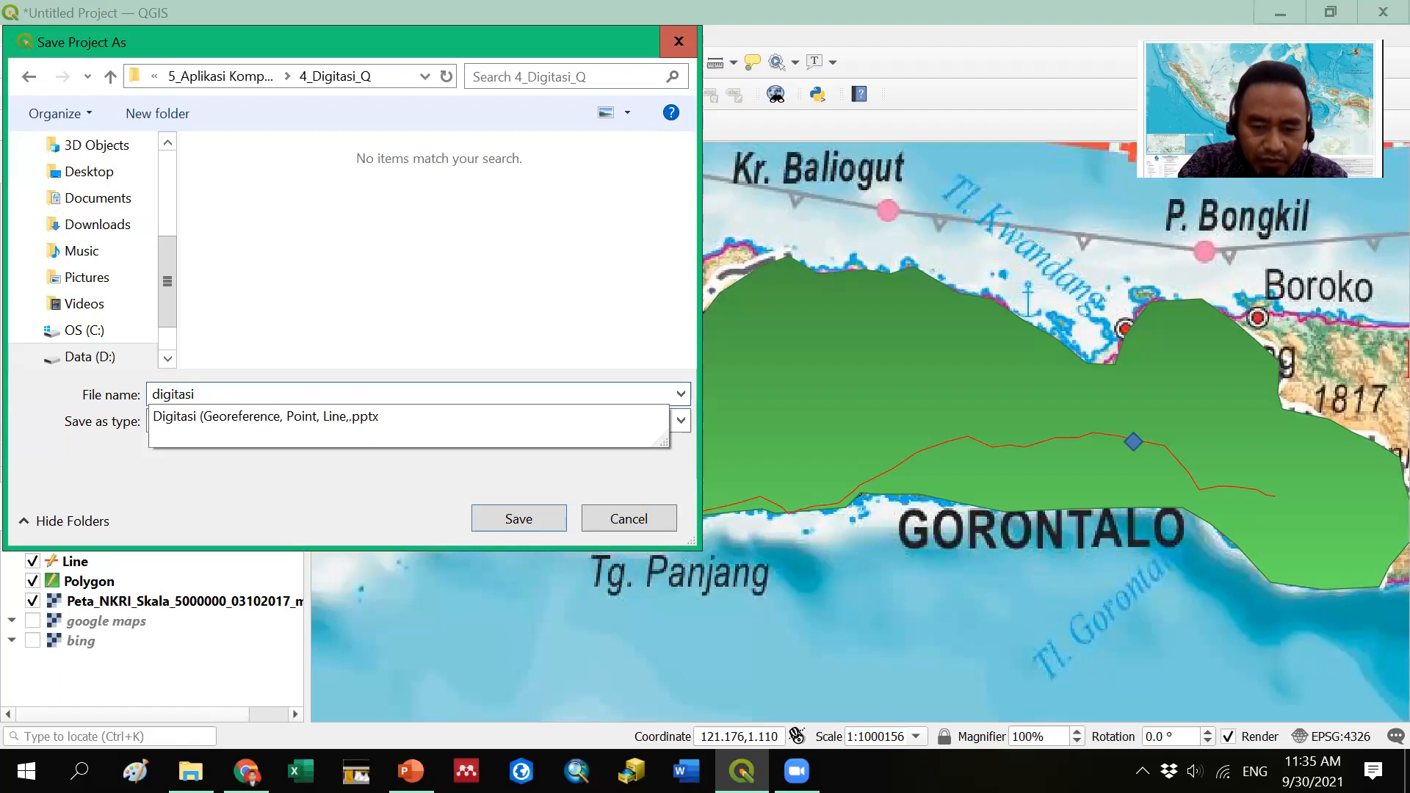
type(" prov g")
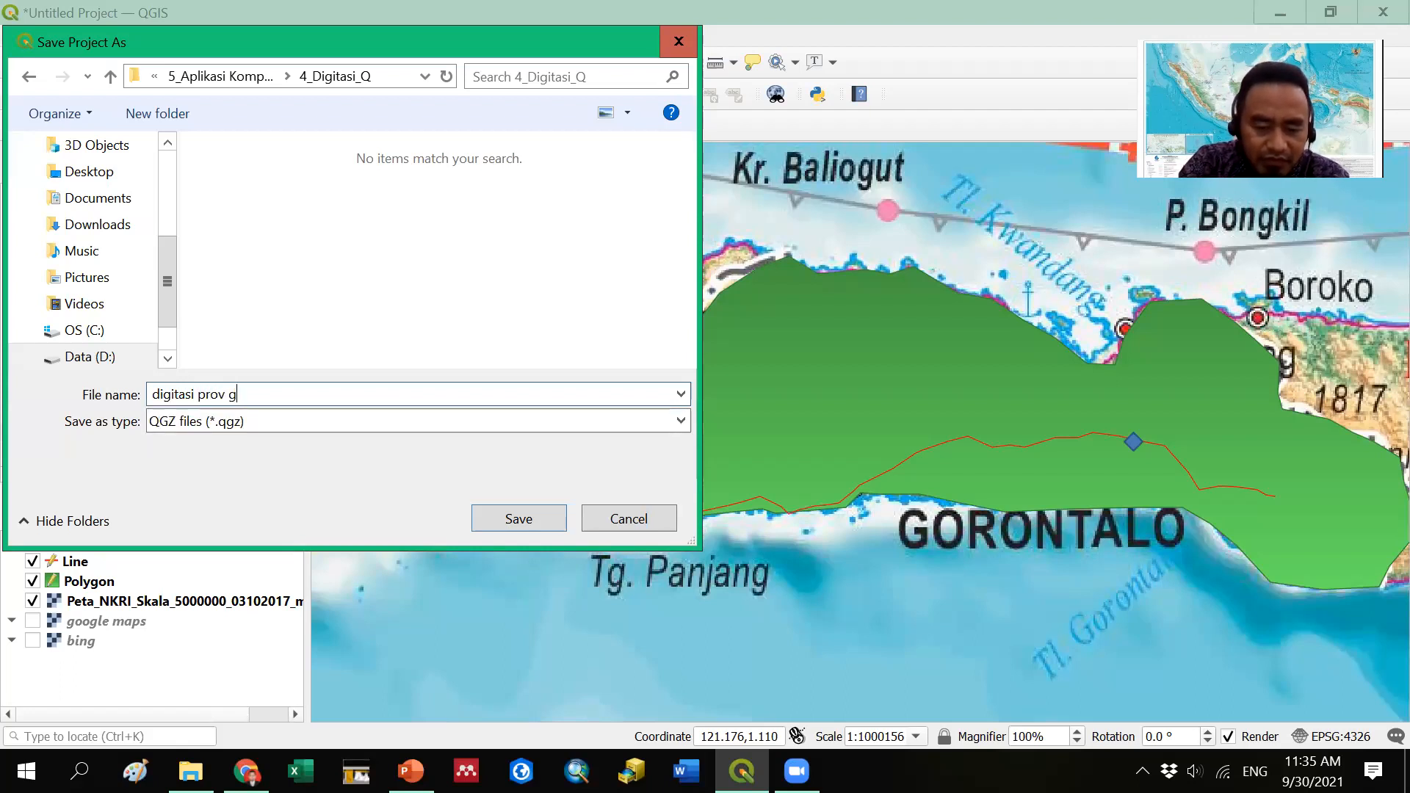
type("orontalo")
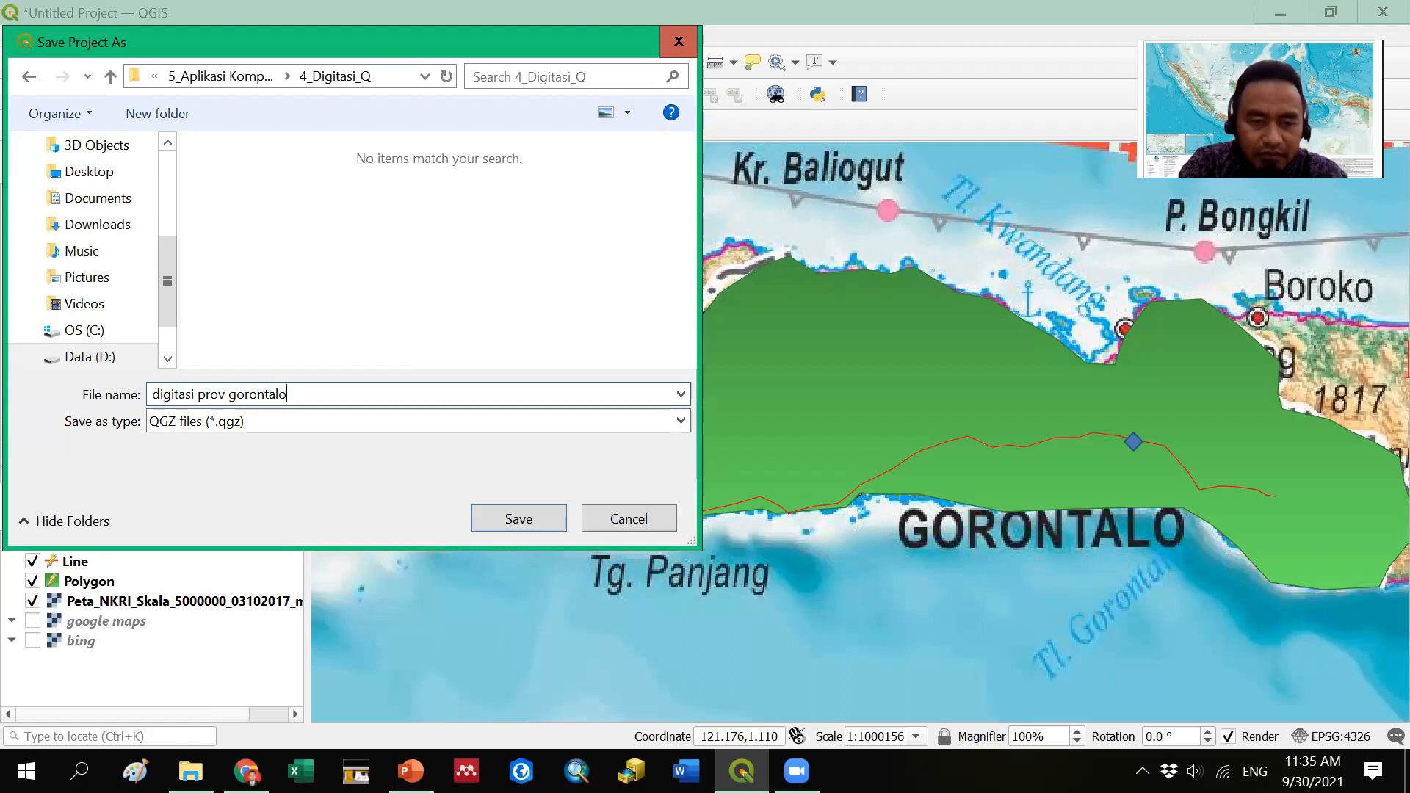
left_click(505, 524)
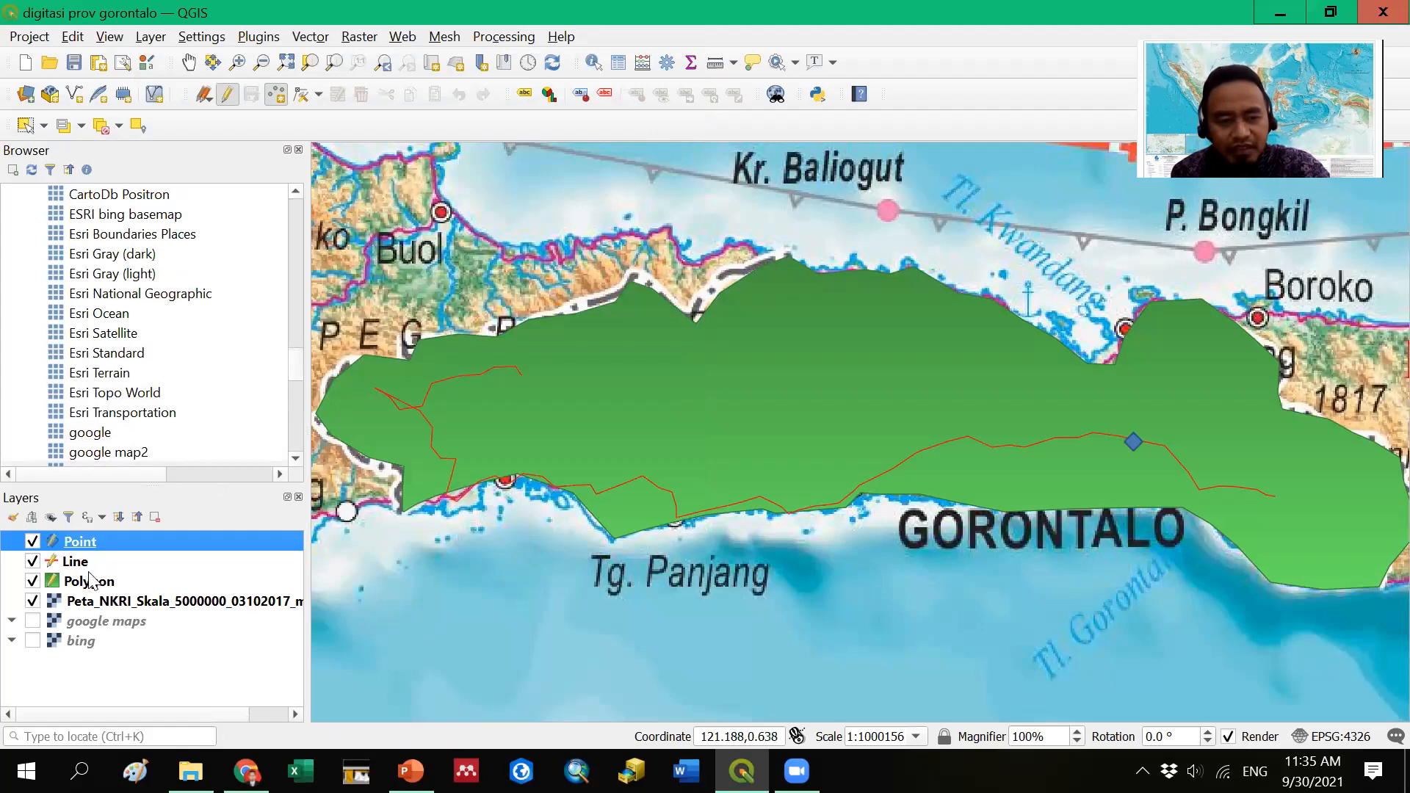
- Close QGIS and switch to File Explorer to view the saved files in the 4_Digitasi_Q folder
left_click(1377, 20)
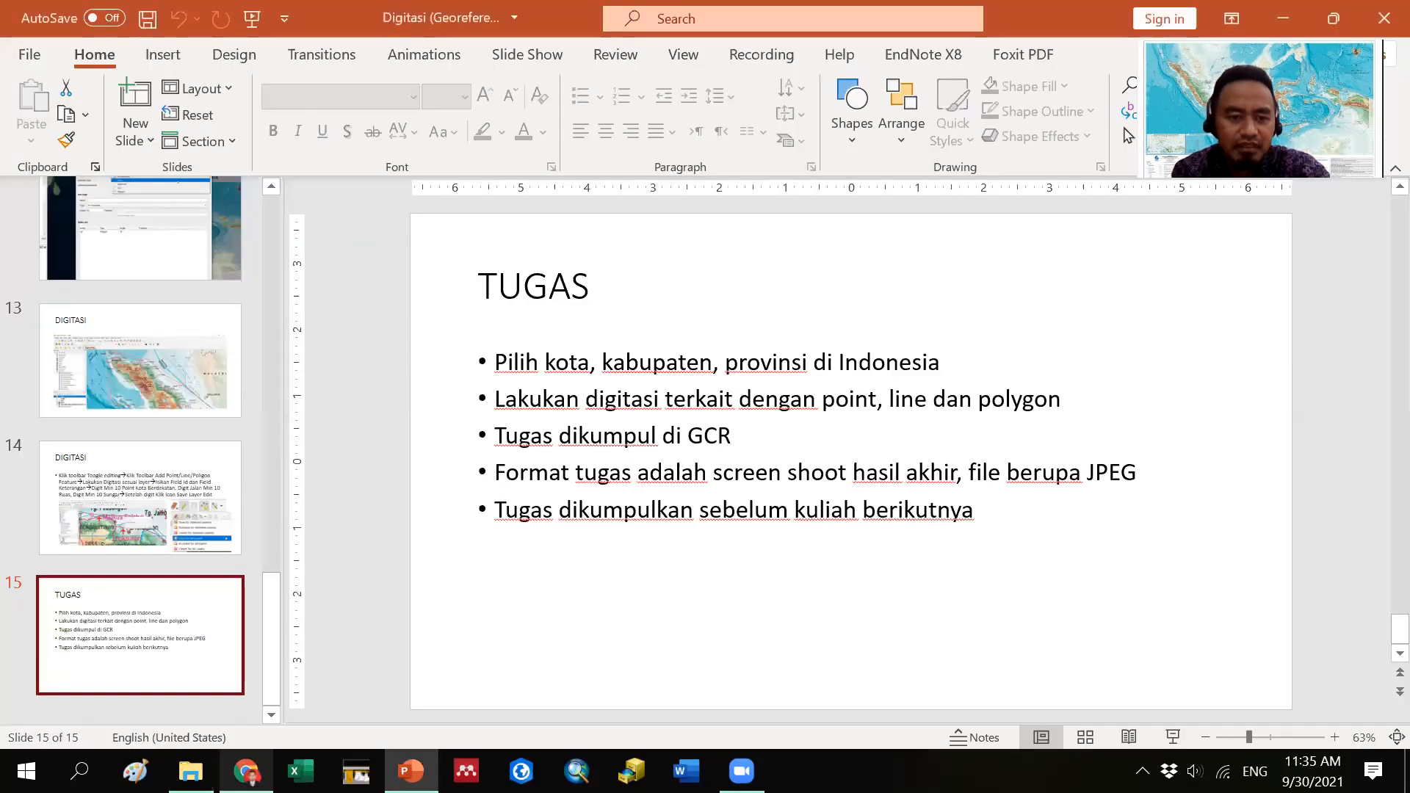
left_click(191, 771)
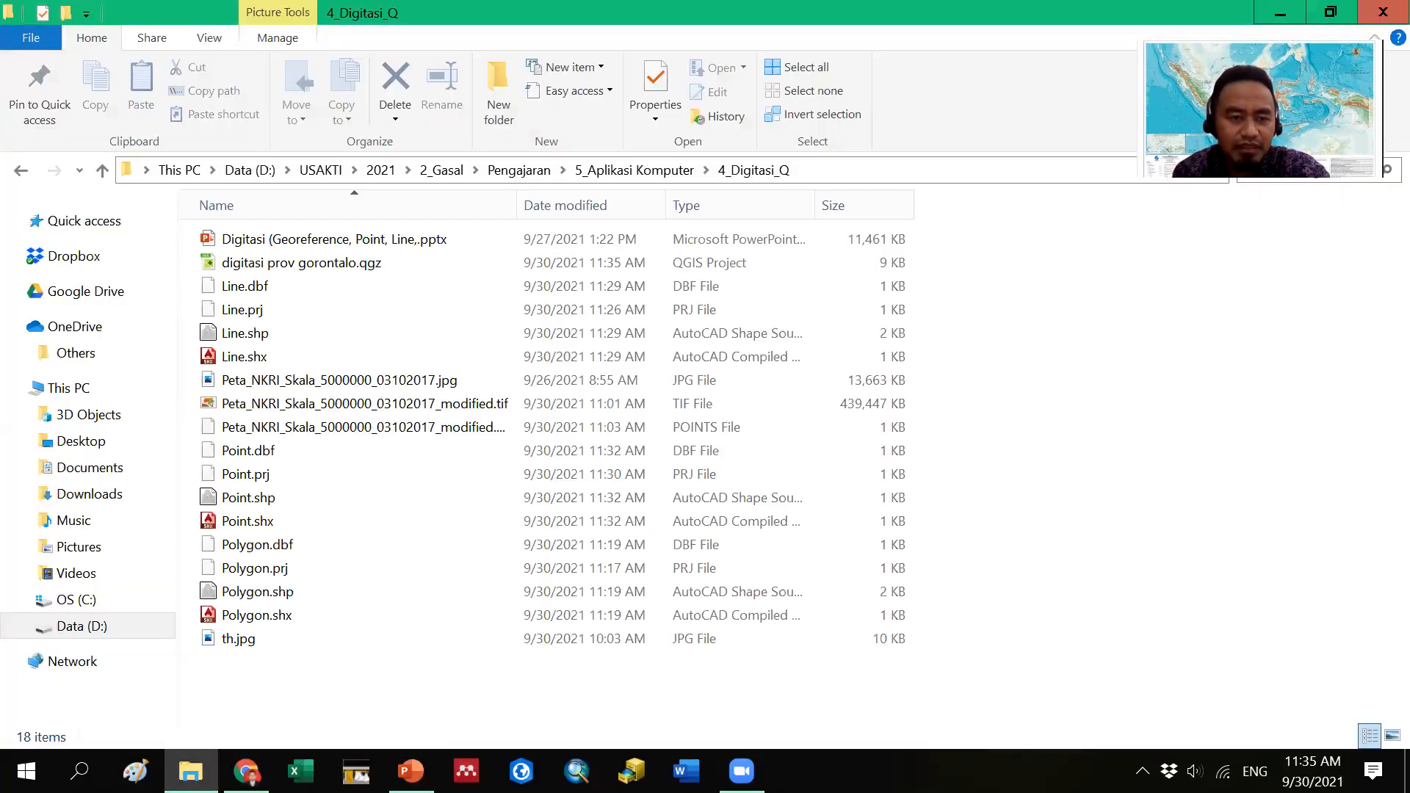
- Go up to the 5_Aplikasi Komputer folder, and find and launch QGIS Desktop 3.16.10 from the QGIS 3.16 program group
left_click(114, 179)
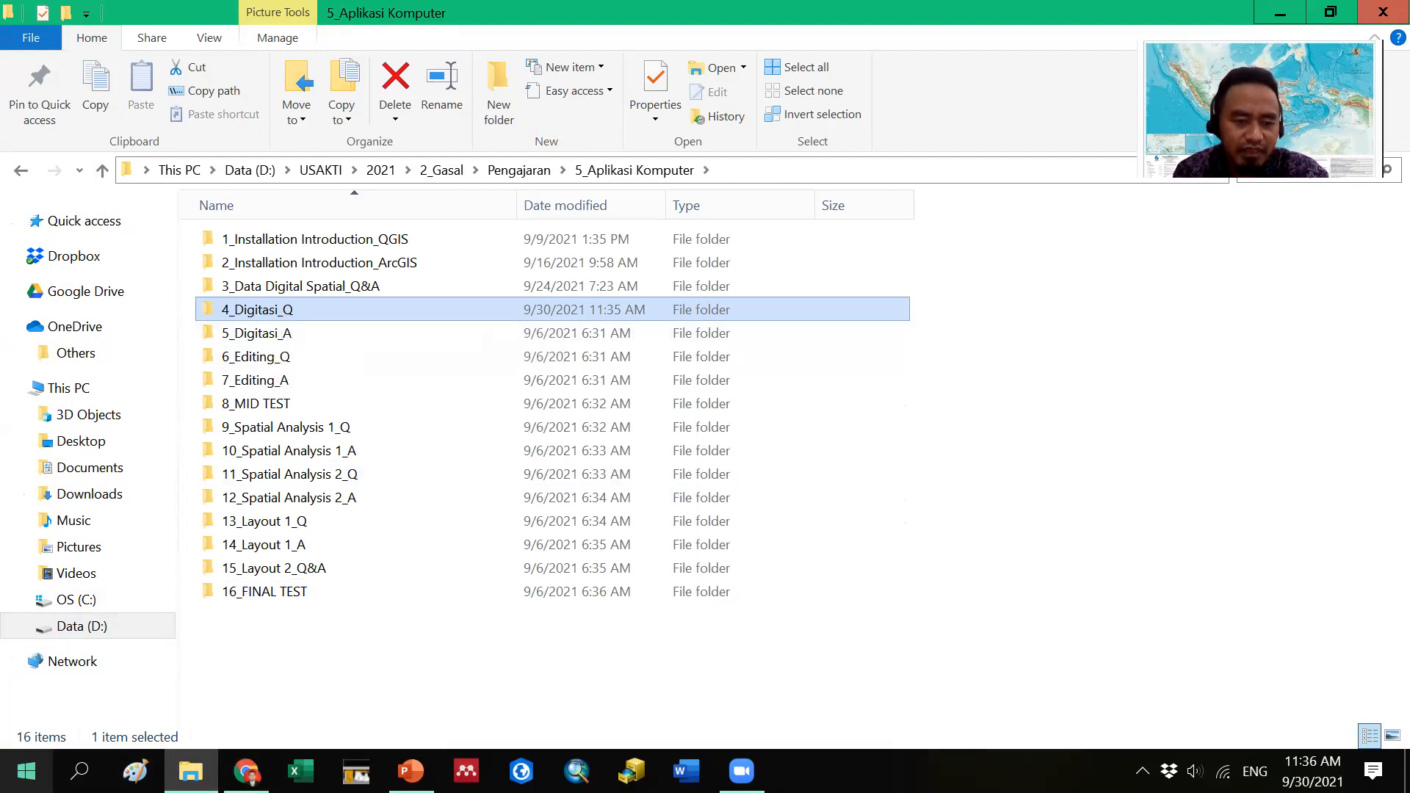
left_click(27, 771)
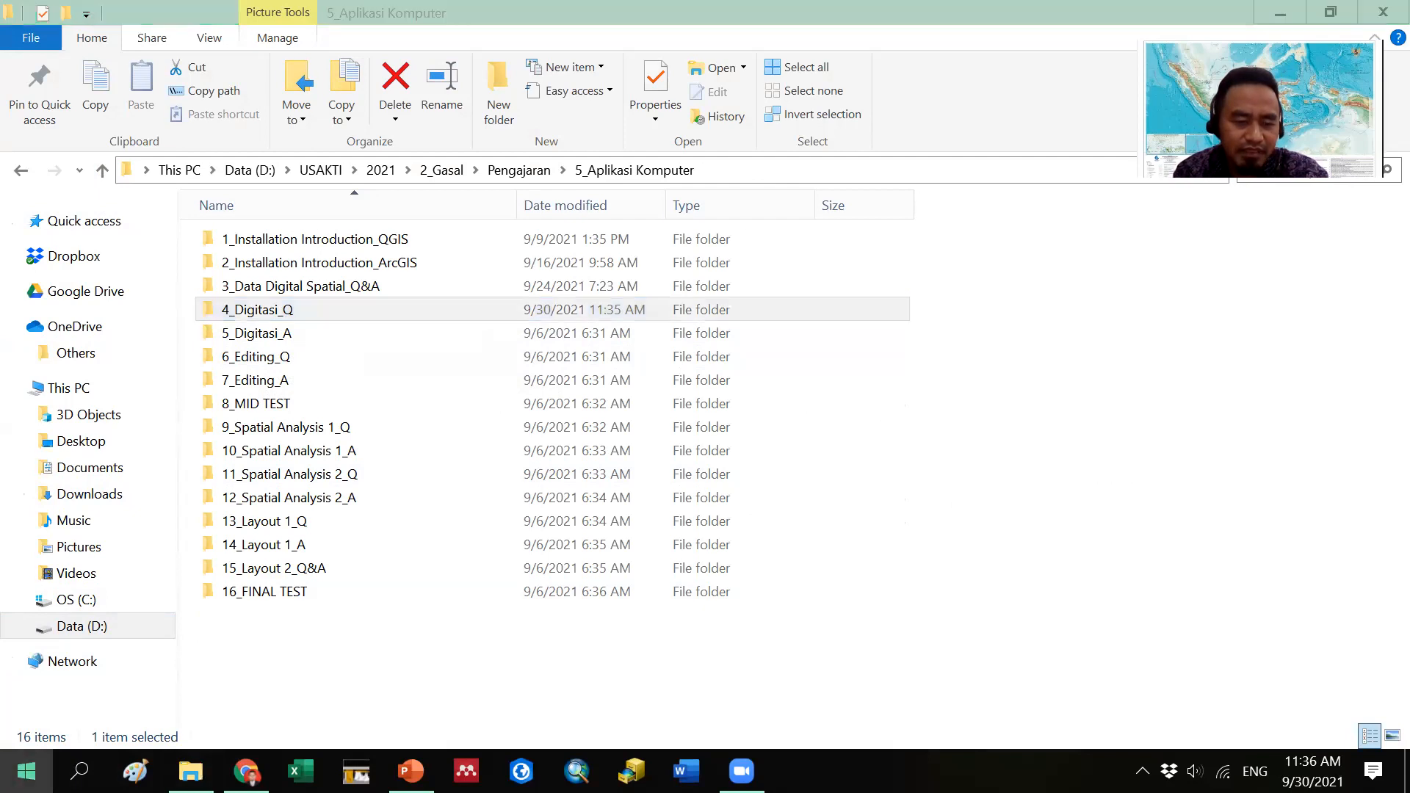
scroll(175, 501, "down", 10)
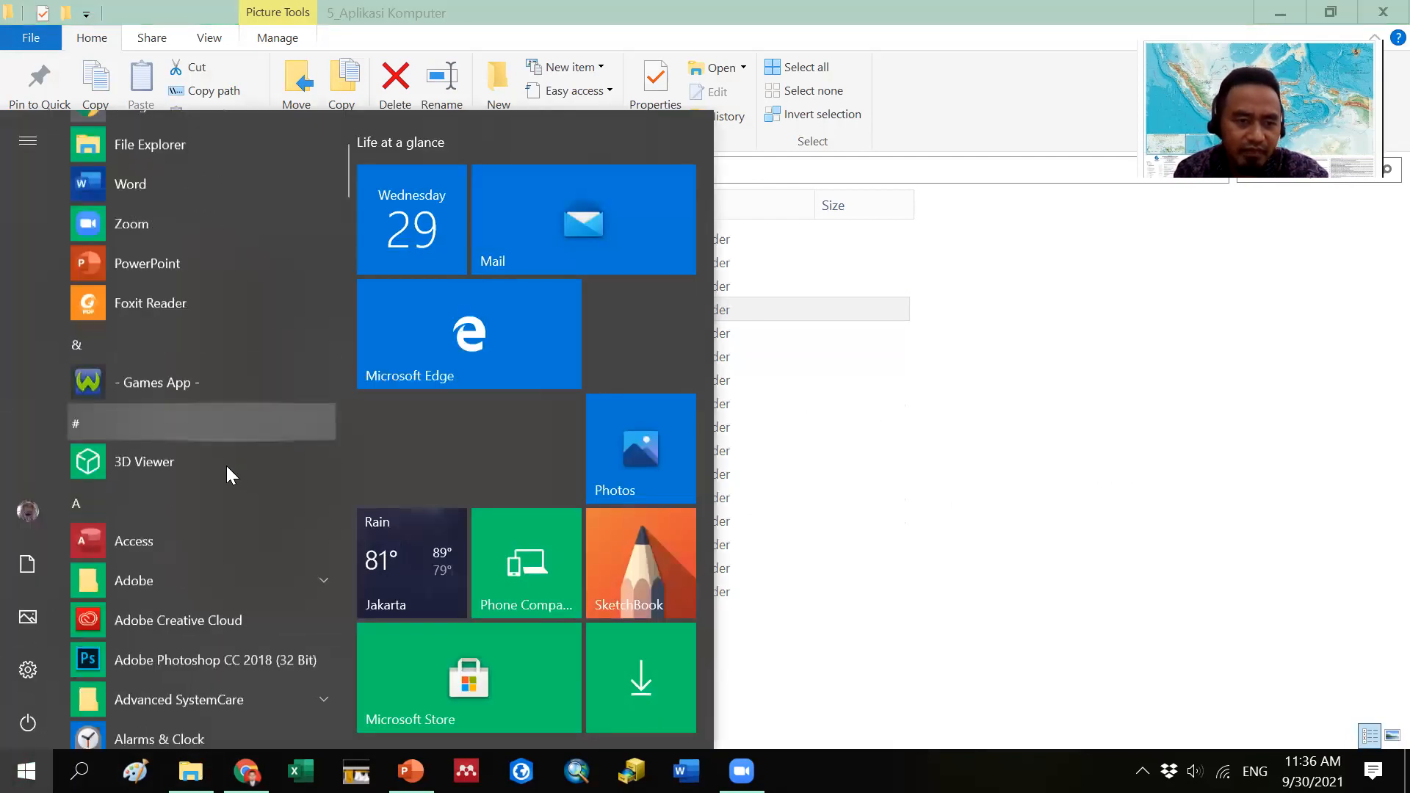
scroll(221, 507, "down", 12)
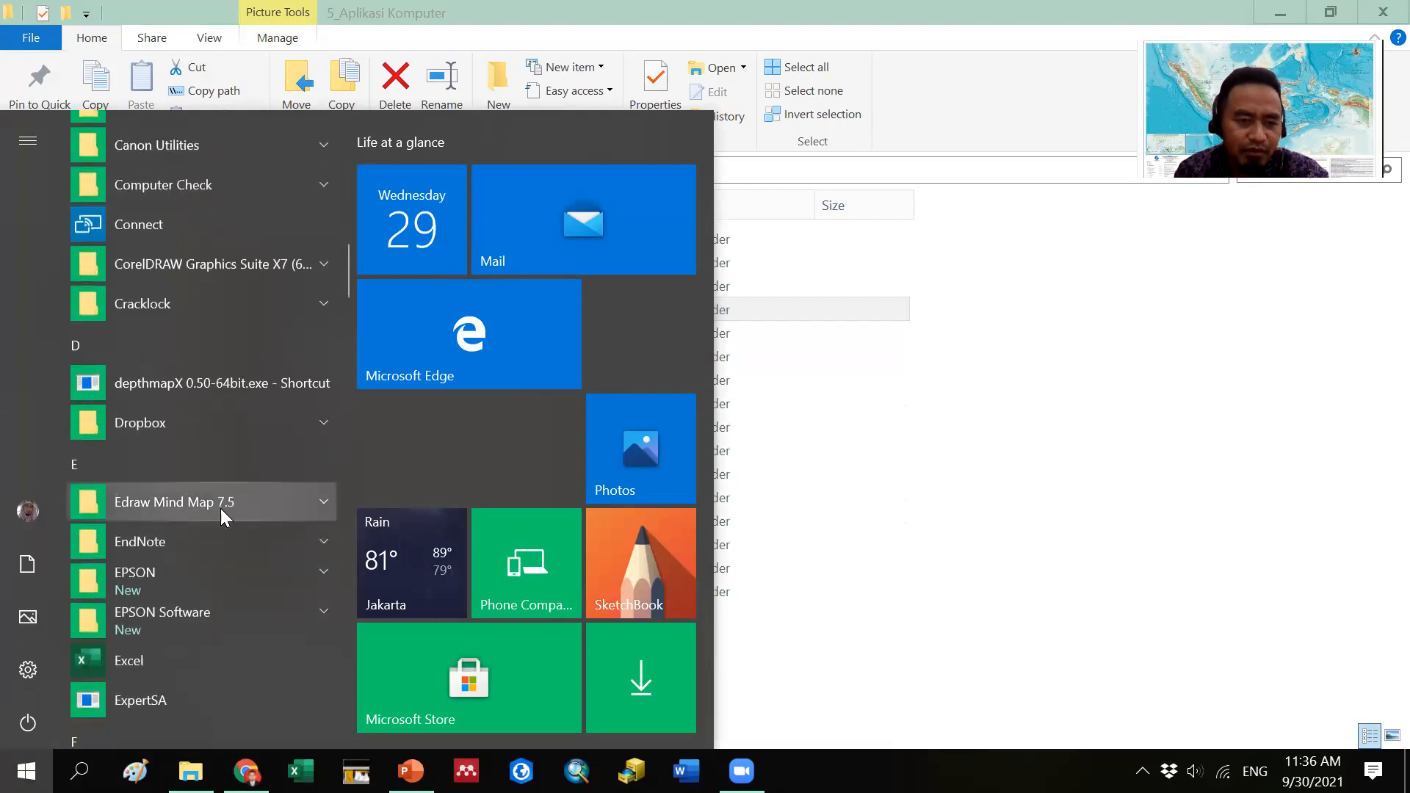
scroll(220, 508, "down", 12)
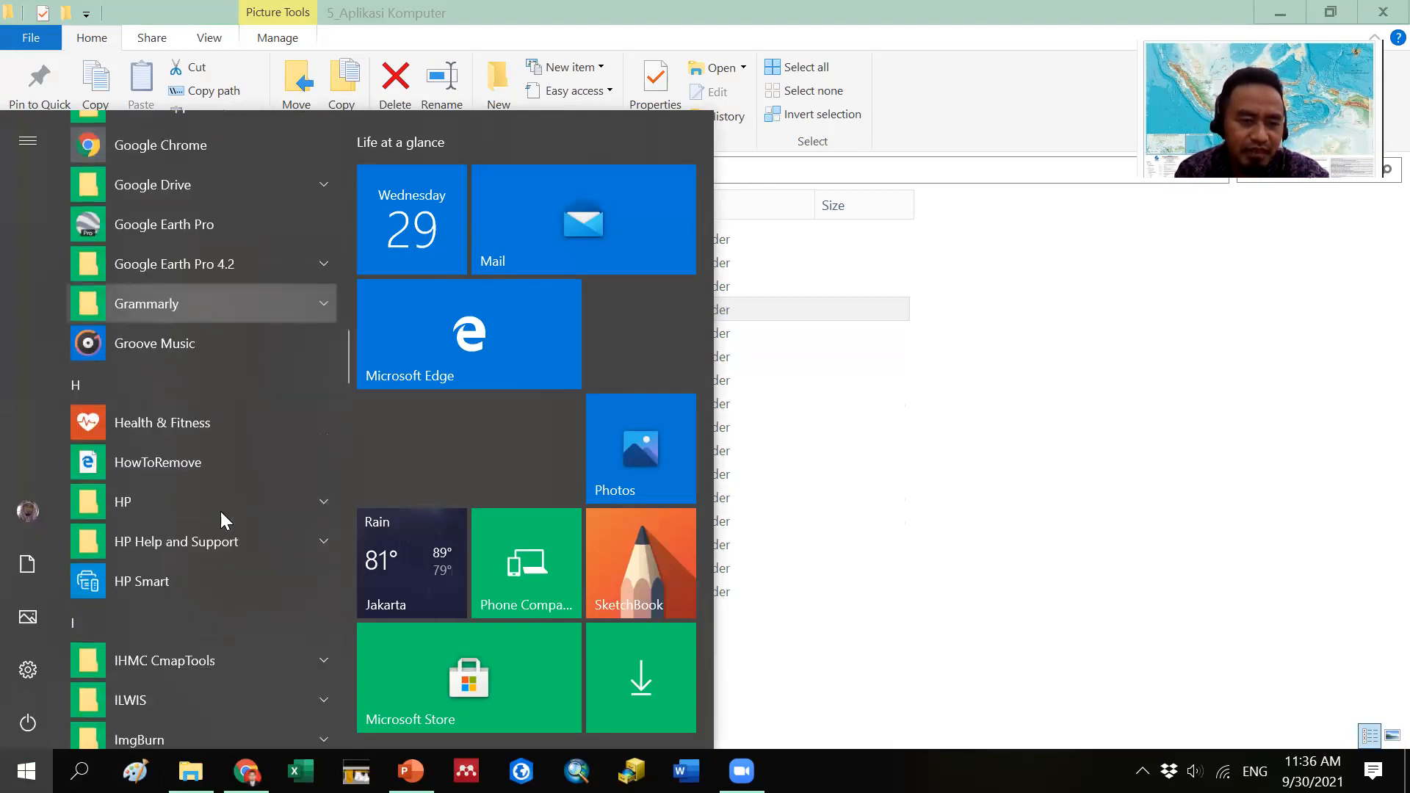
scroll(220, 519, "down", 12)
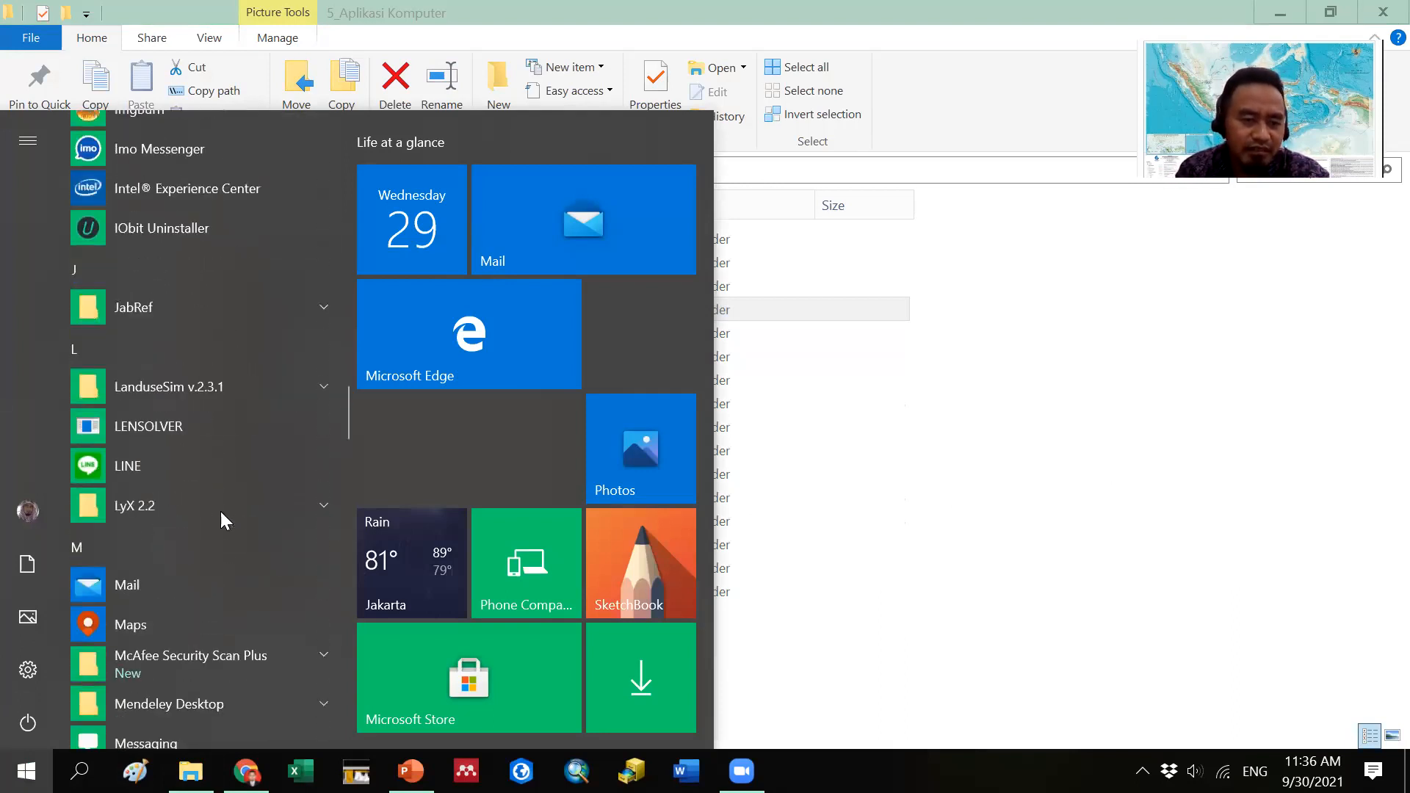
scroll(221, 519, "down", 15)
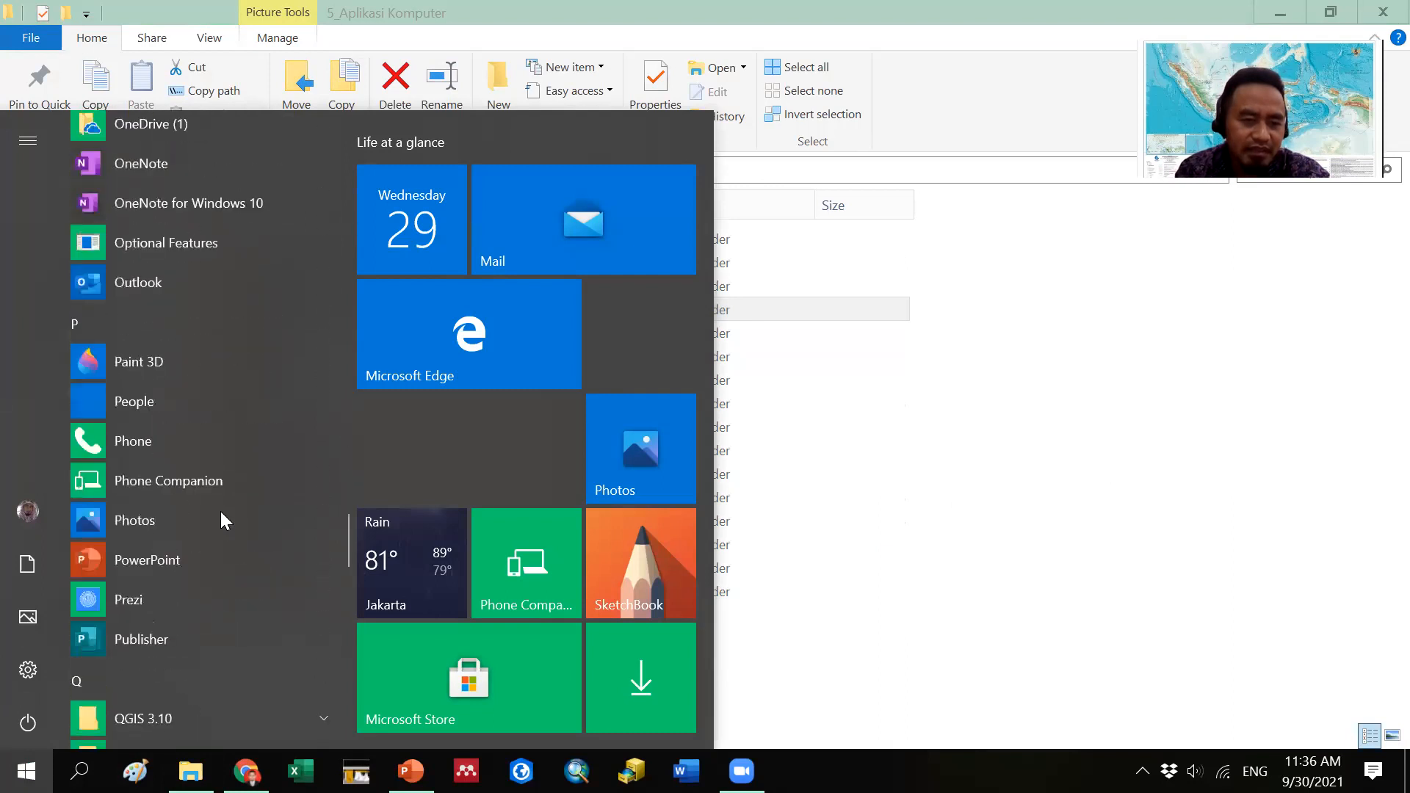
scroll(223, 526, "down", 5)
scroll(223, 529, "up", 10)
scroll(224, 530, "up", 10)
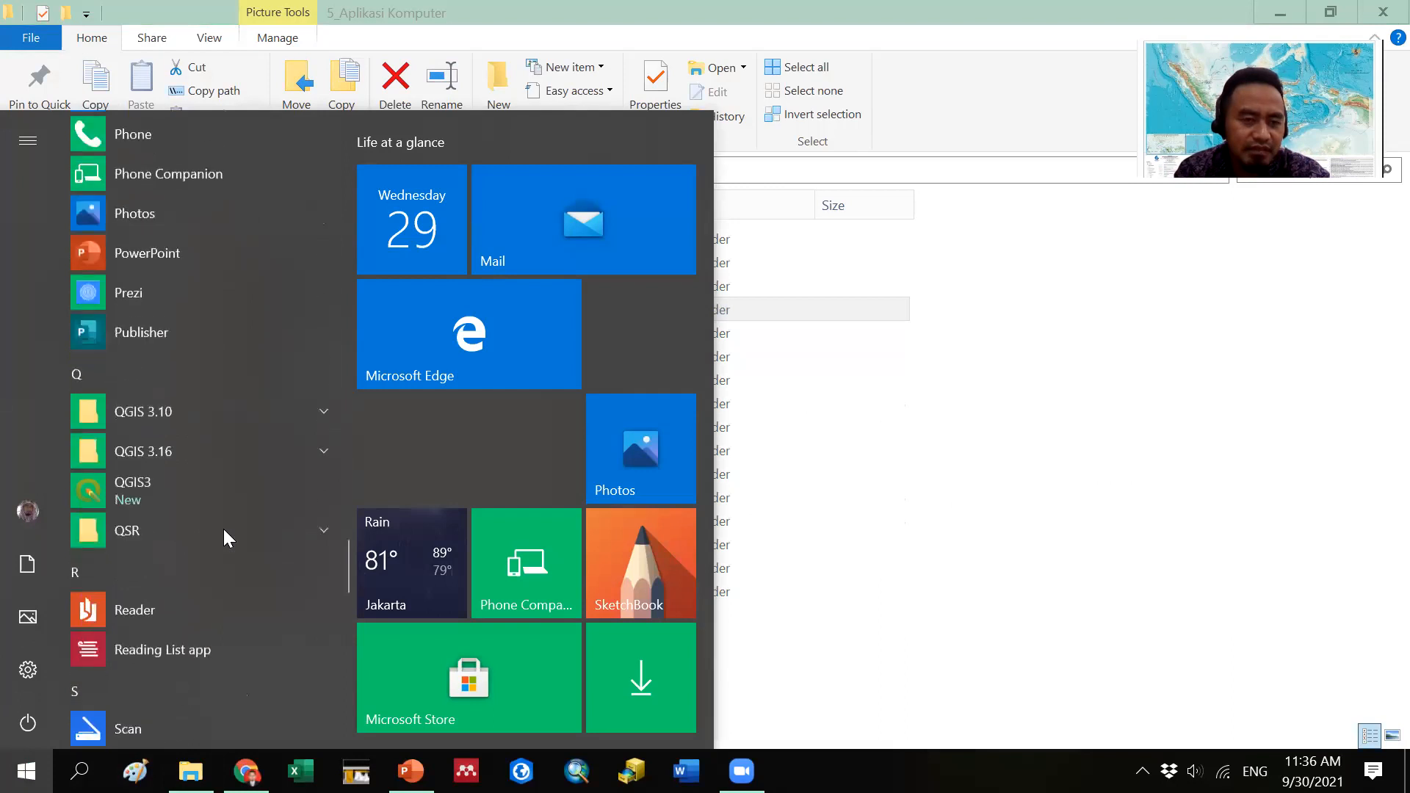
scroll(223, 528, "up", 1)
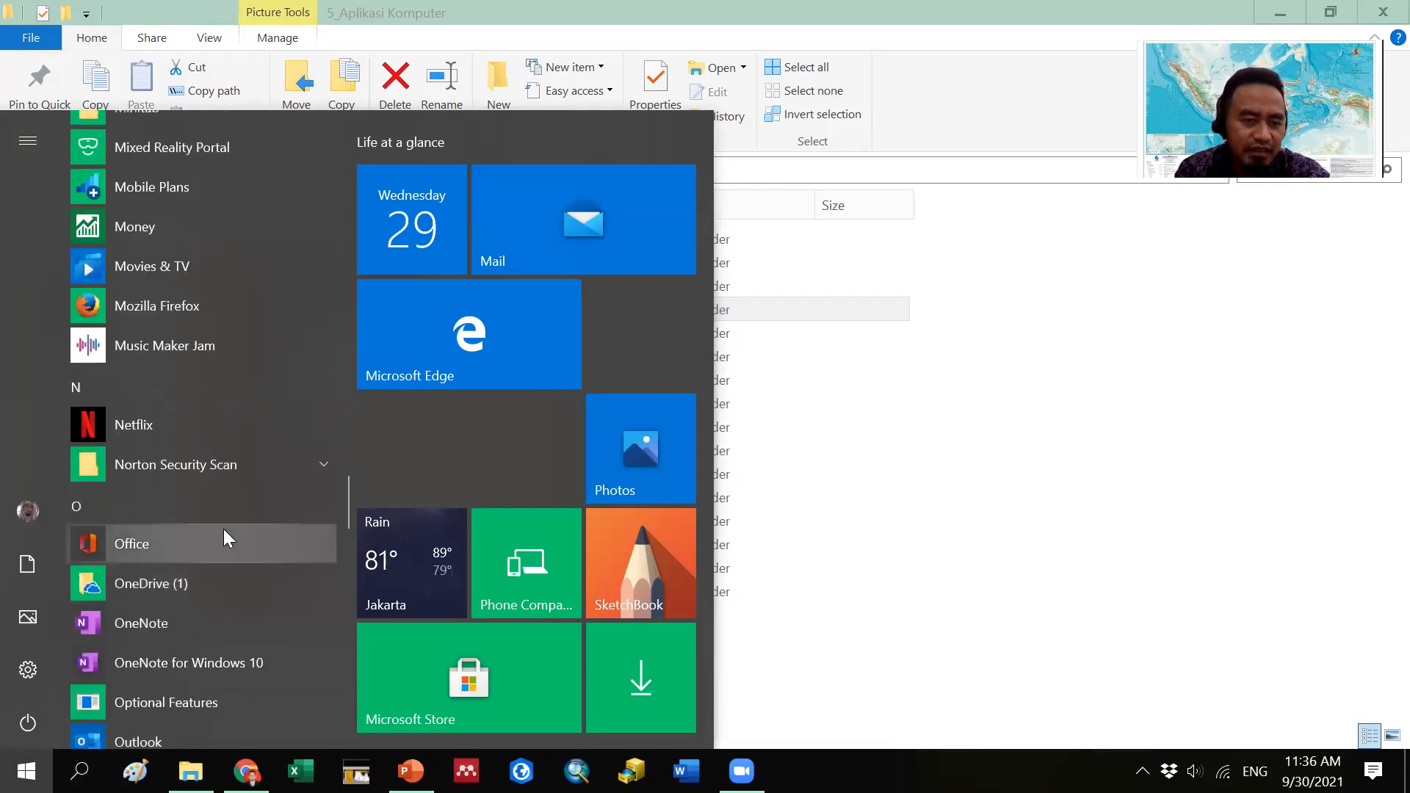
scroll(224, 529, "up", 5)
scroll(223, 529, "up", 10)
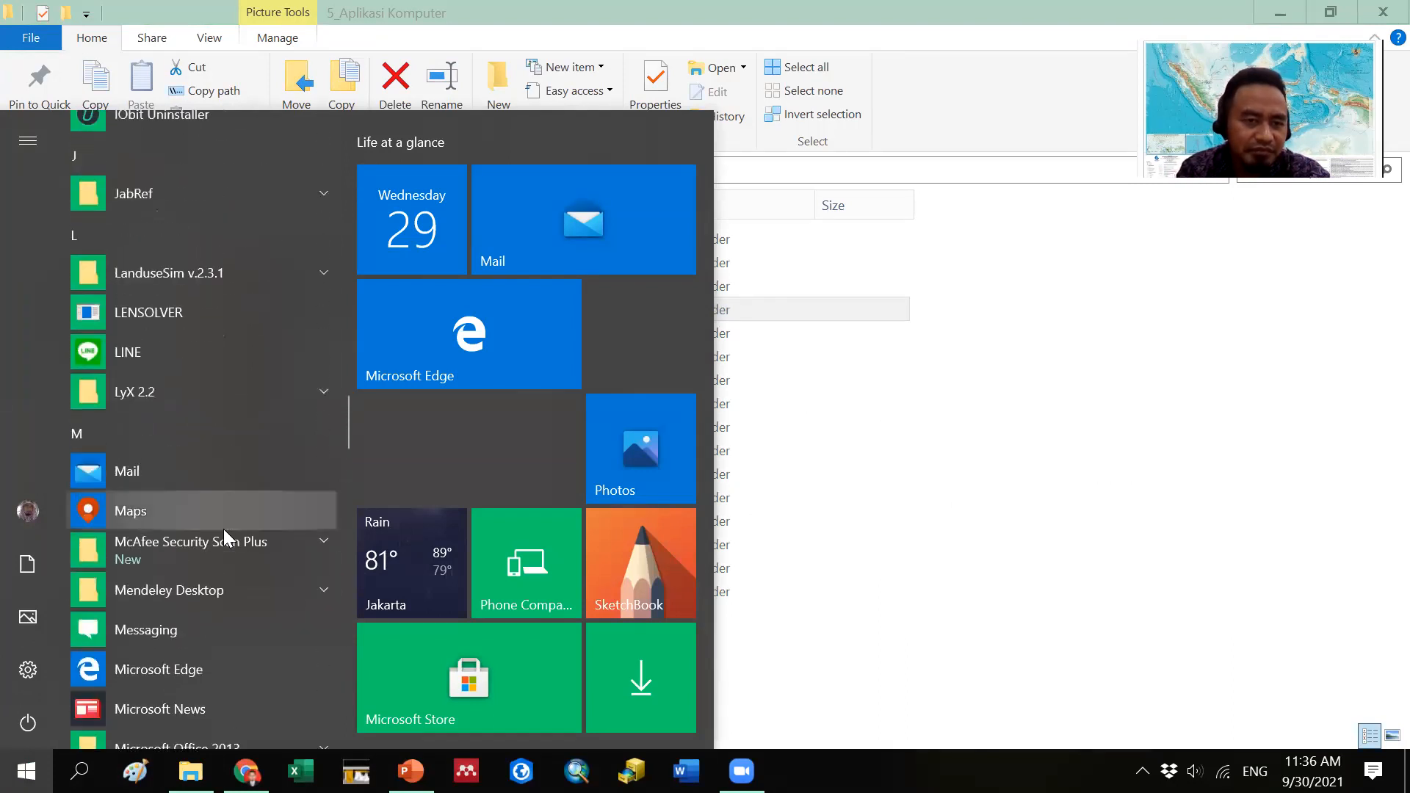
scroll(238, 448, "up", 5)
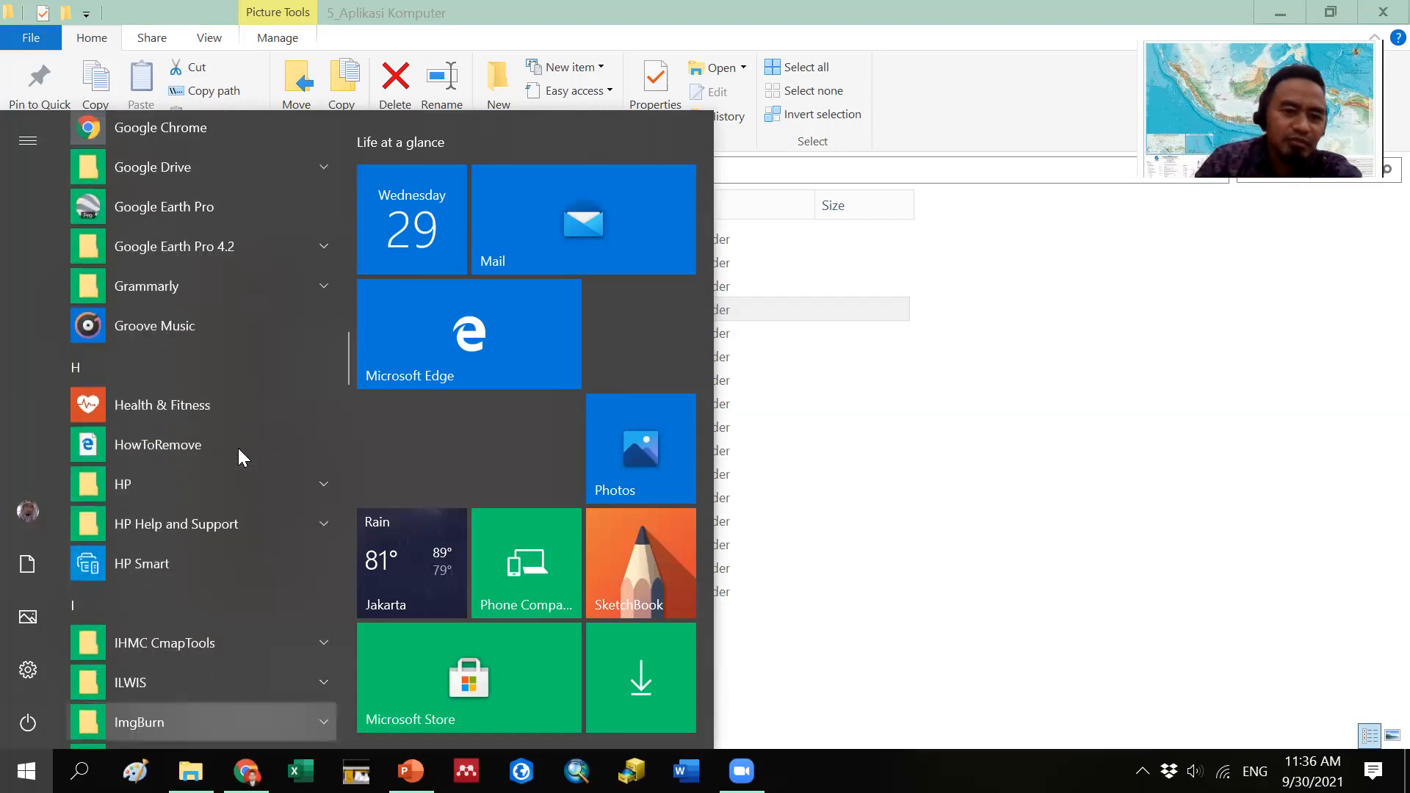
scroll(238, 448, "down", 20)
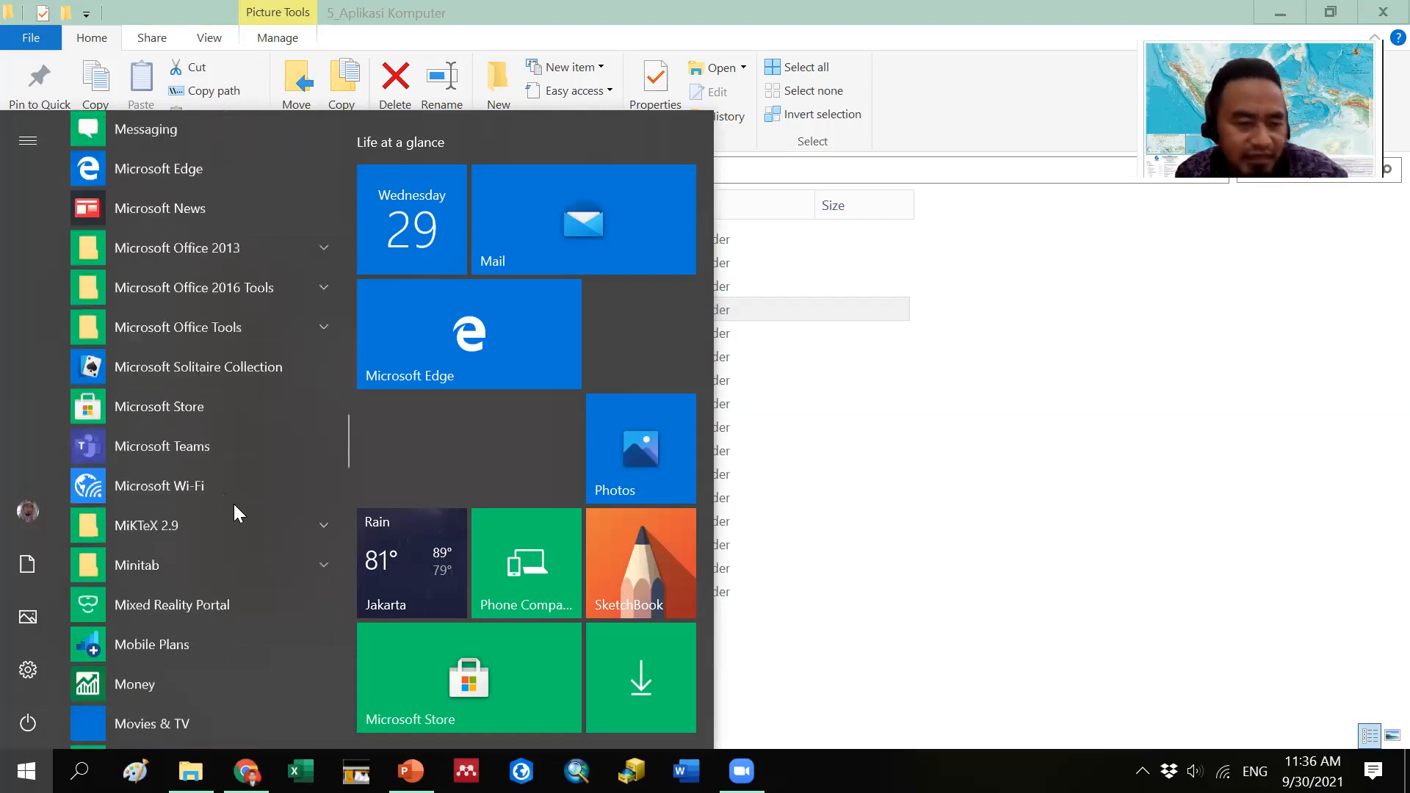
scroll(235, 518, "down", 15)
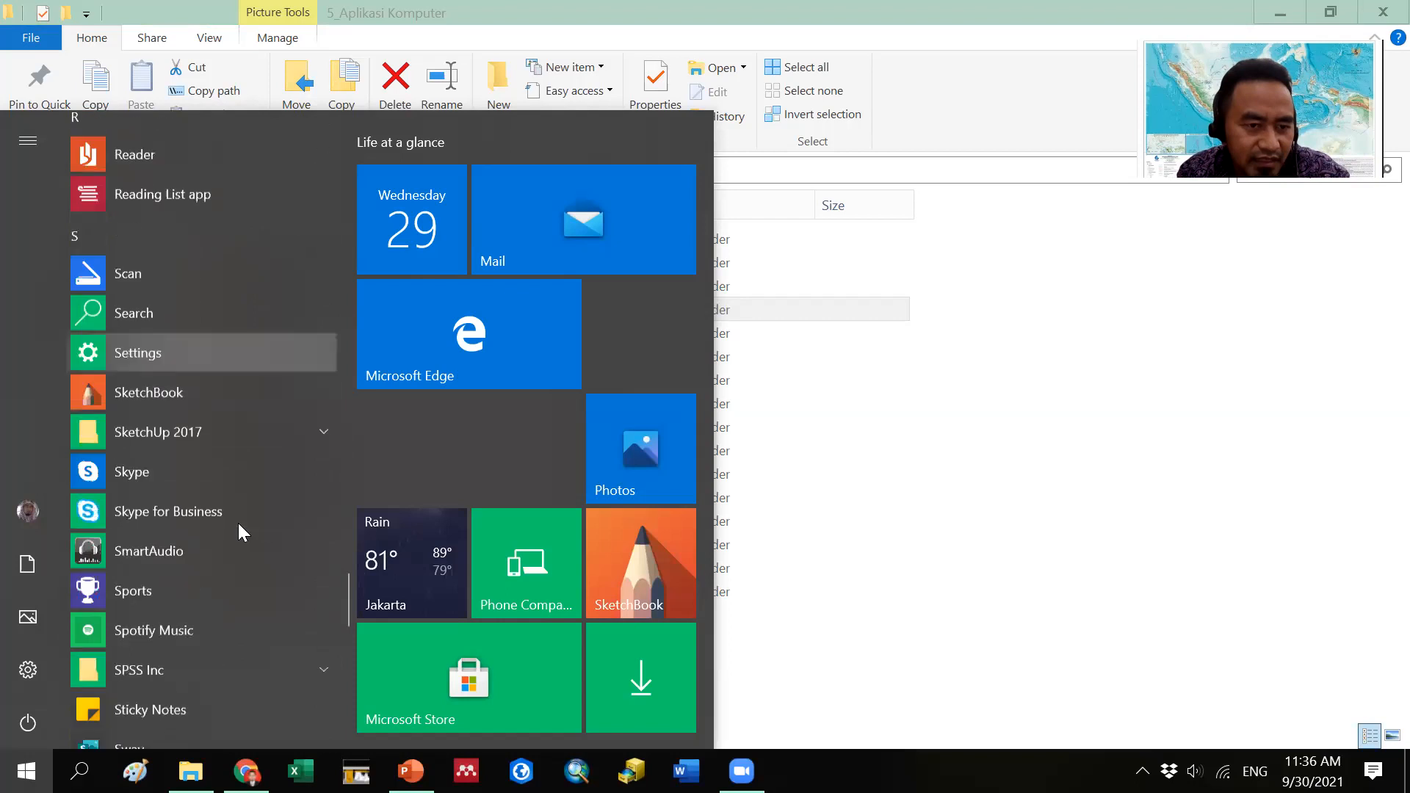
scroll(238, 519, "down", 10)
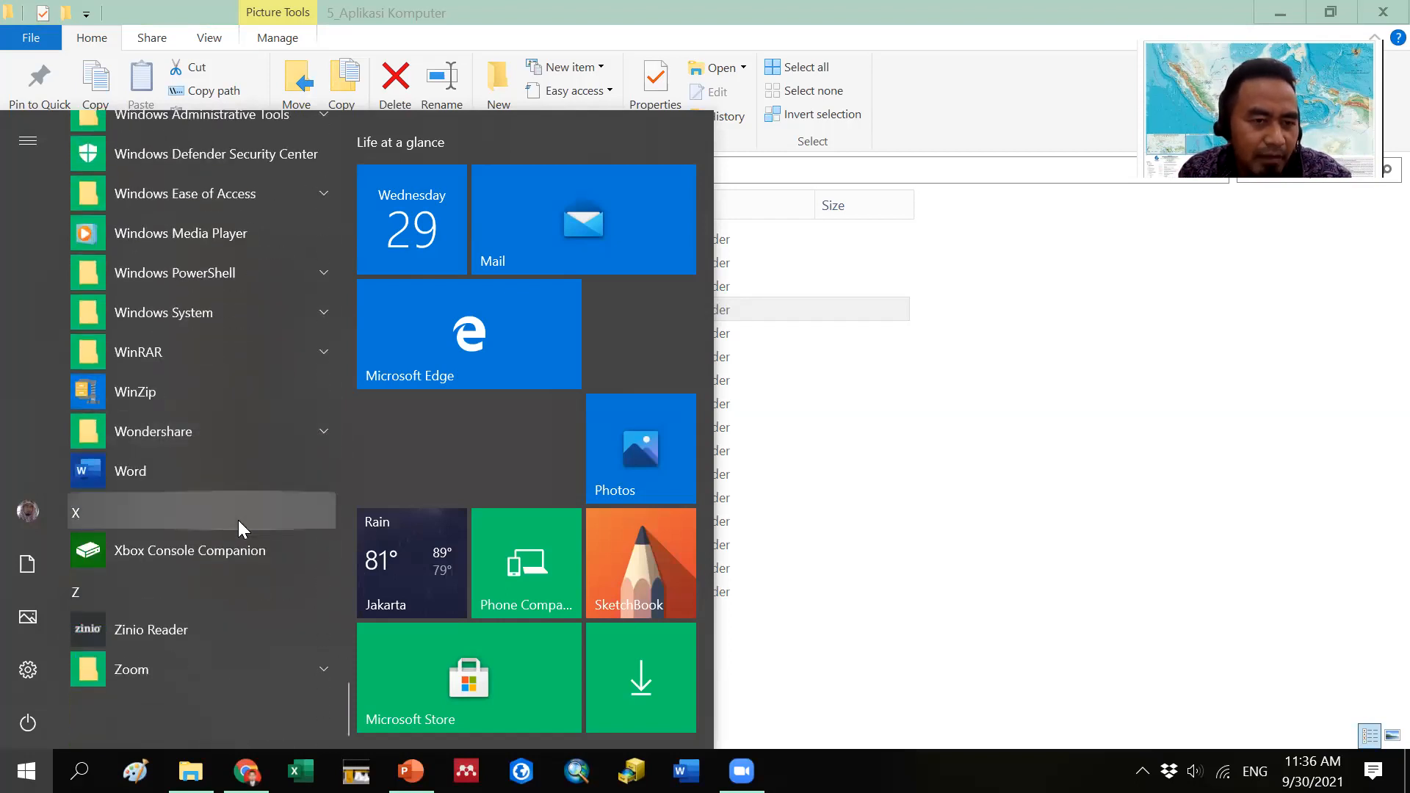
scroll(238, 519, "up", 5)
scroll(238, 520, "up", 3)
scroll(237, 520, "up", 6)
scroll(238, 520, "up", 6)
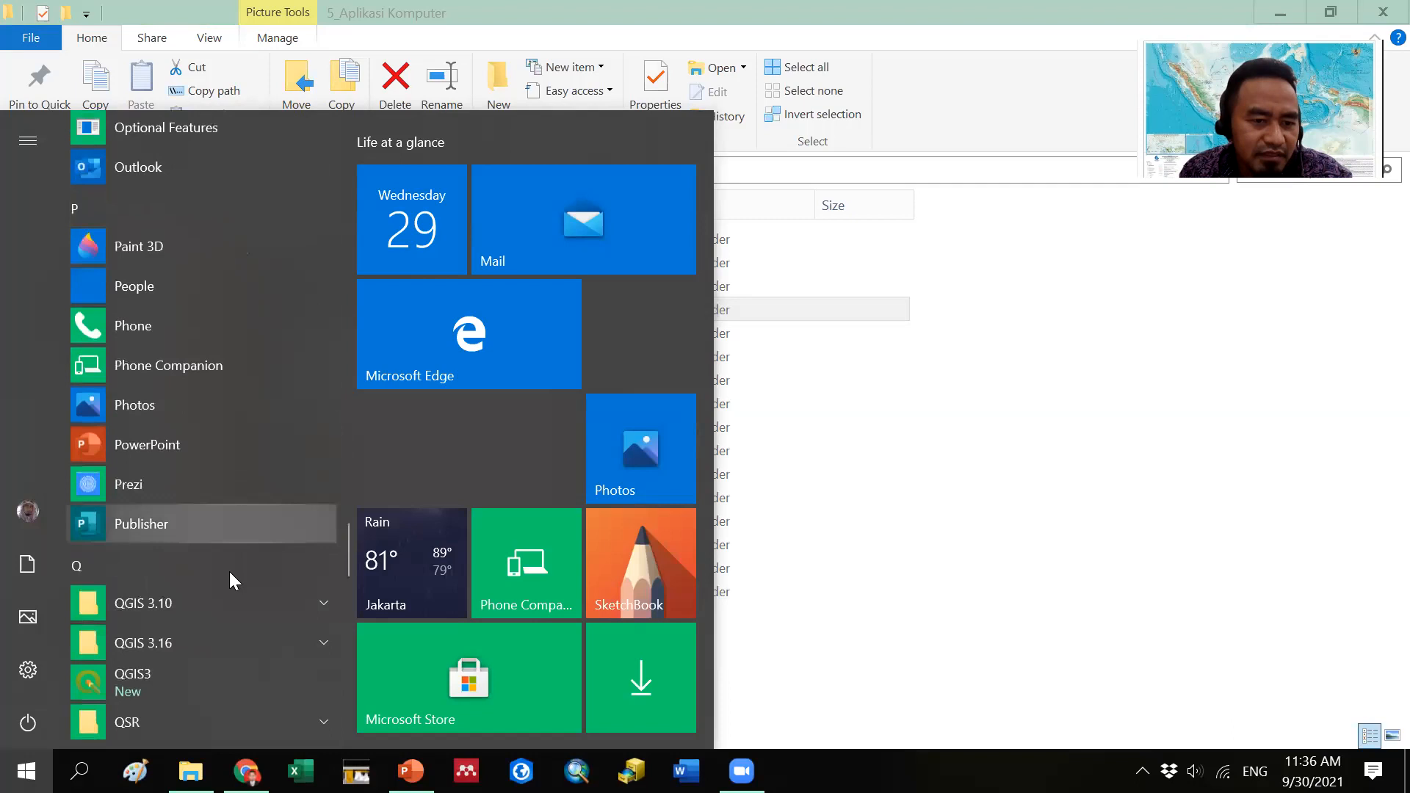
left_click(311, 651)
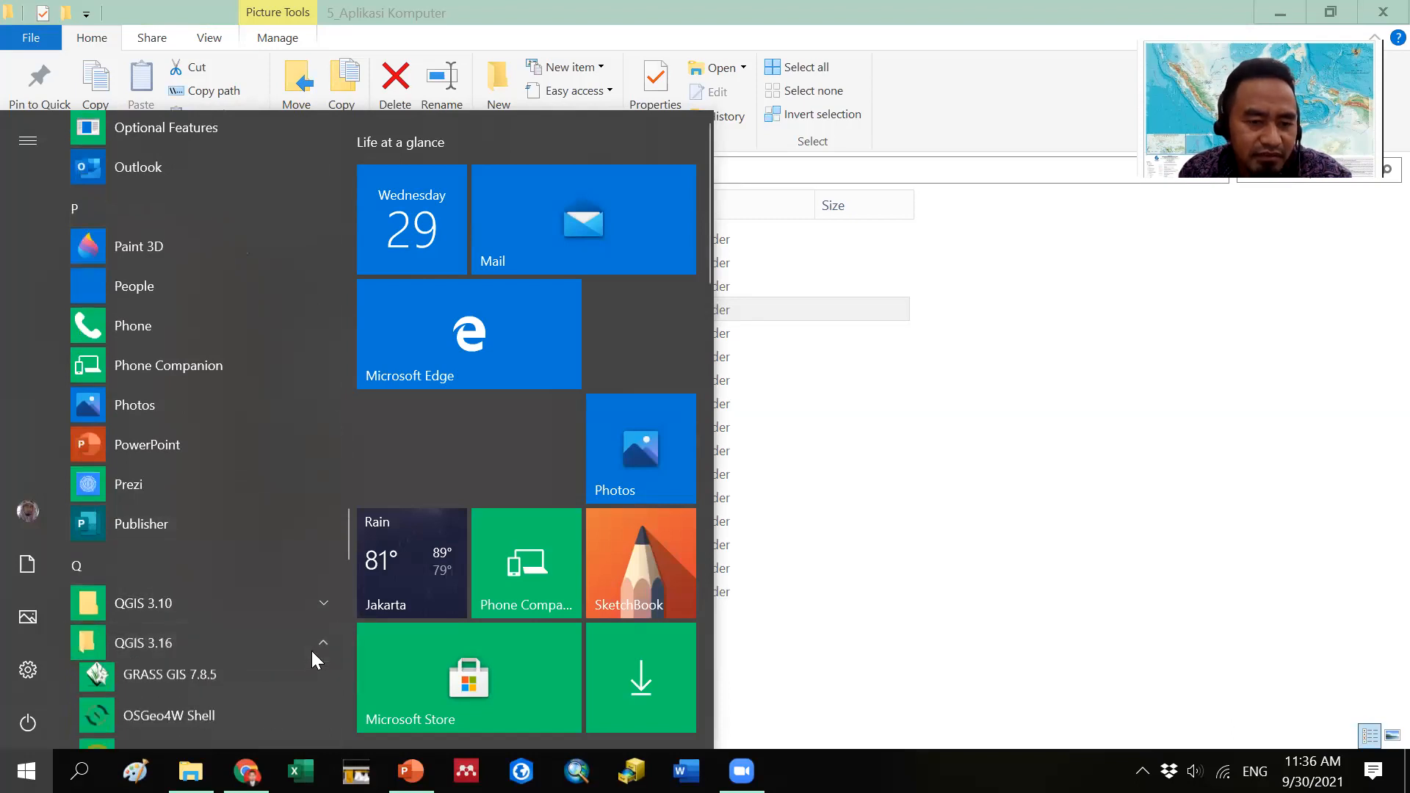
scroll(297, 649, "down", 4)
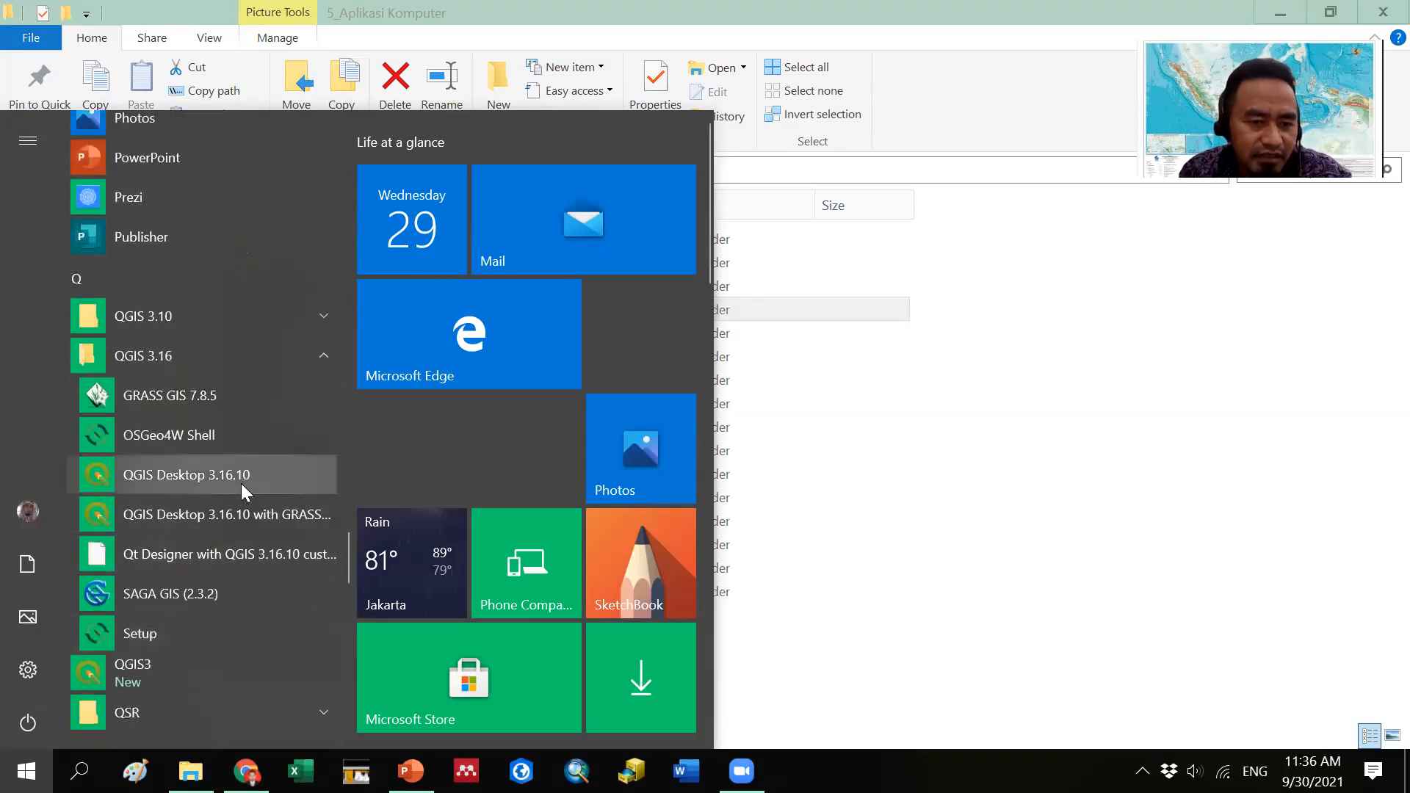
left_click(243, 485)
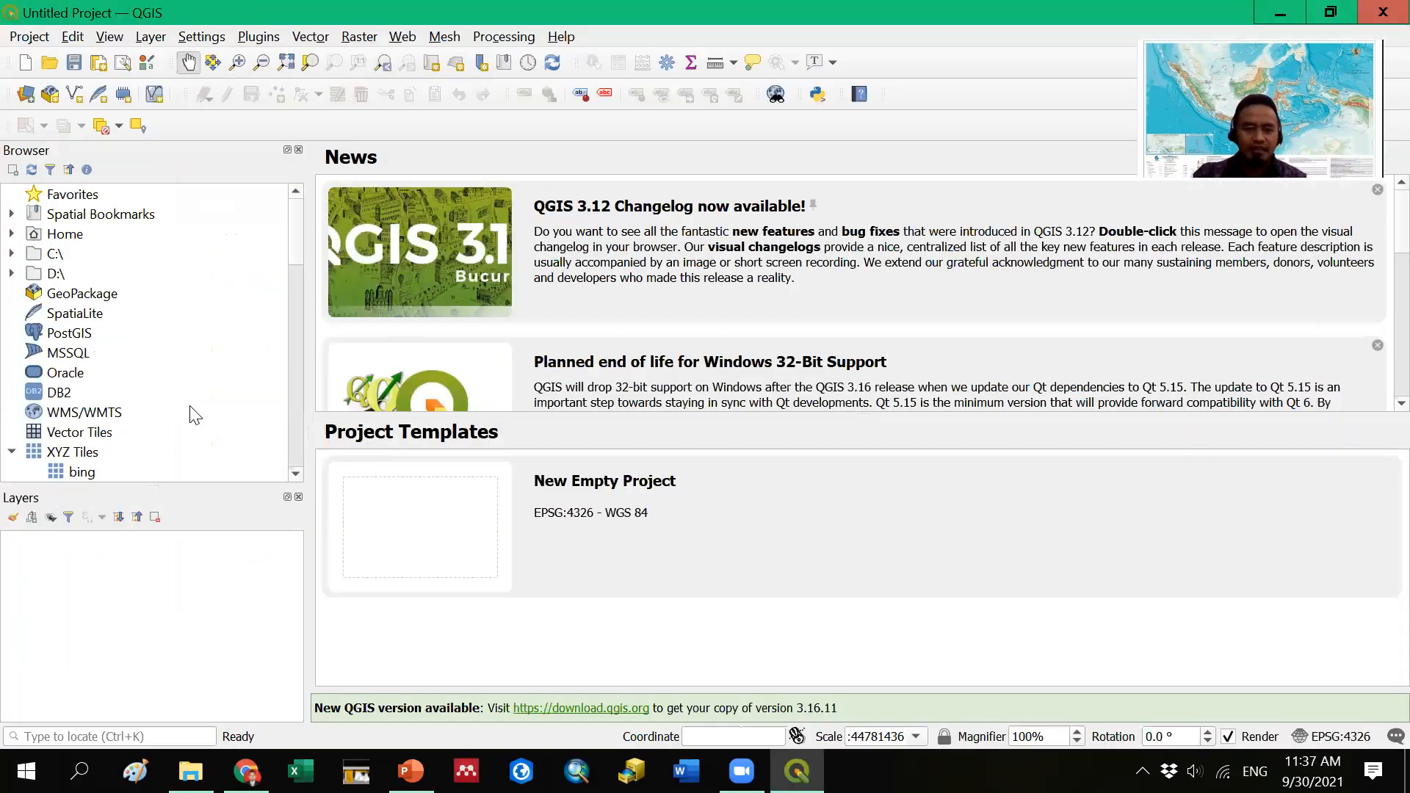
- Start a new empty project and open the saved project digitasi prov gorontalo.qgz from the 4_Digitasi_Q folder
left_click(484, 524)
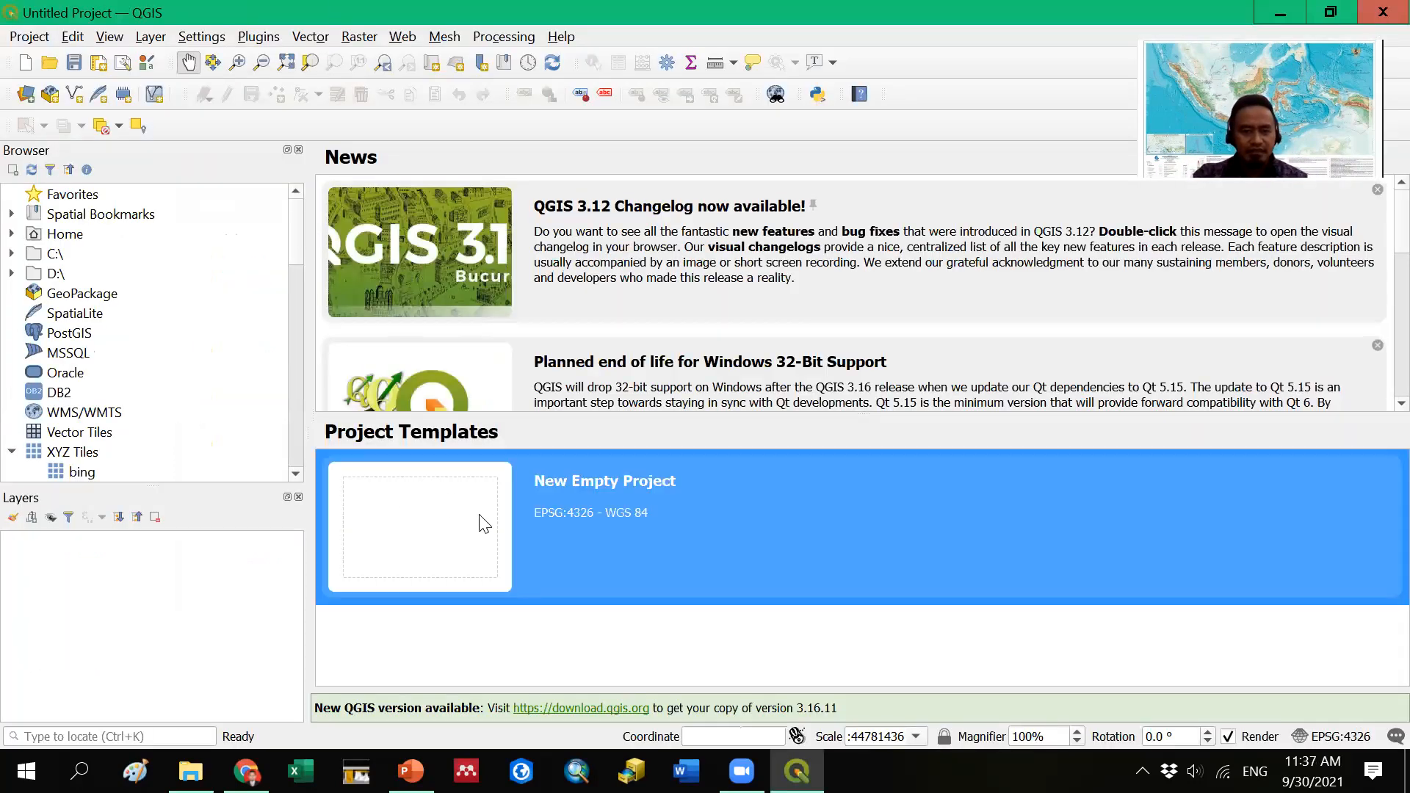
left_click(484, 523)
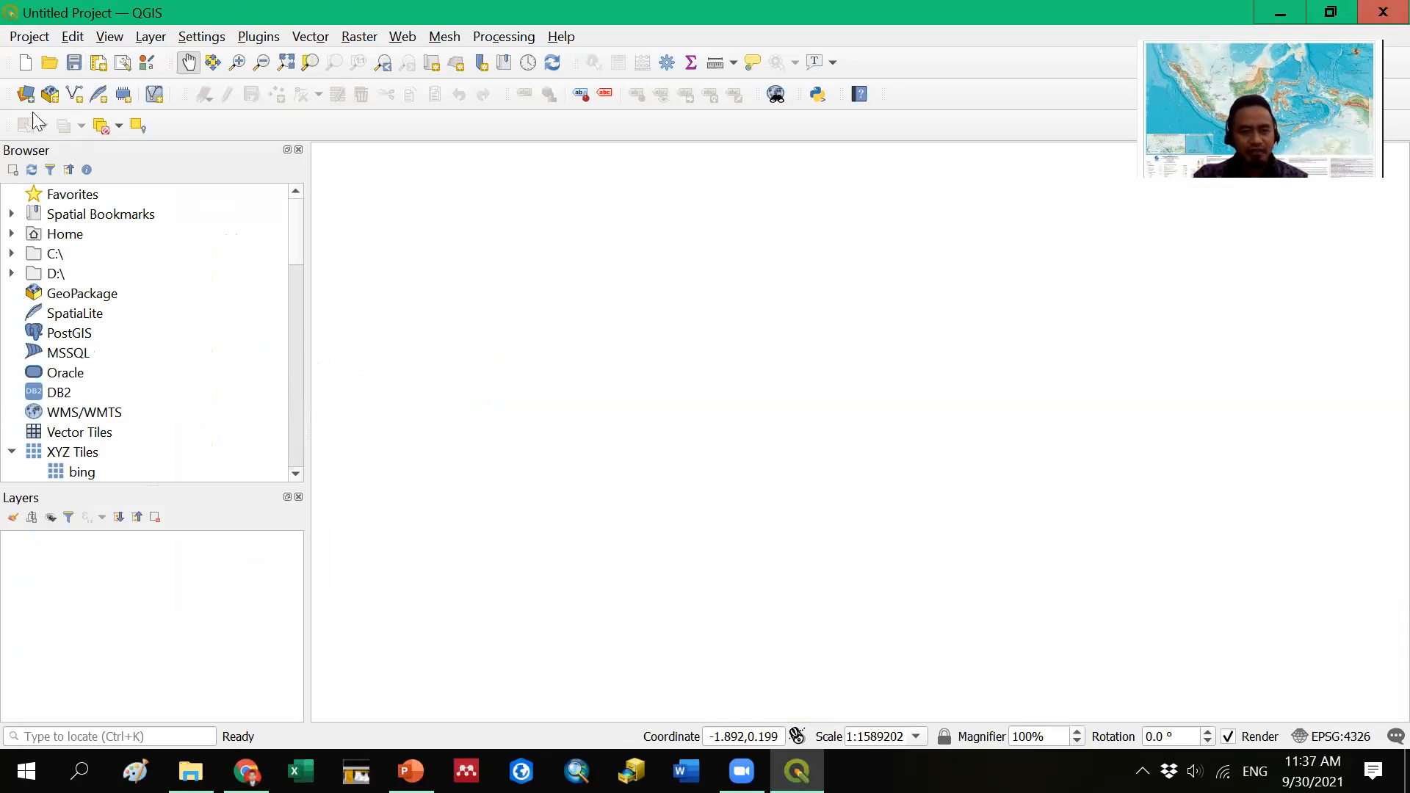
left_click(47, 42)
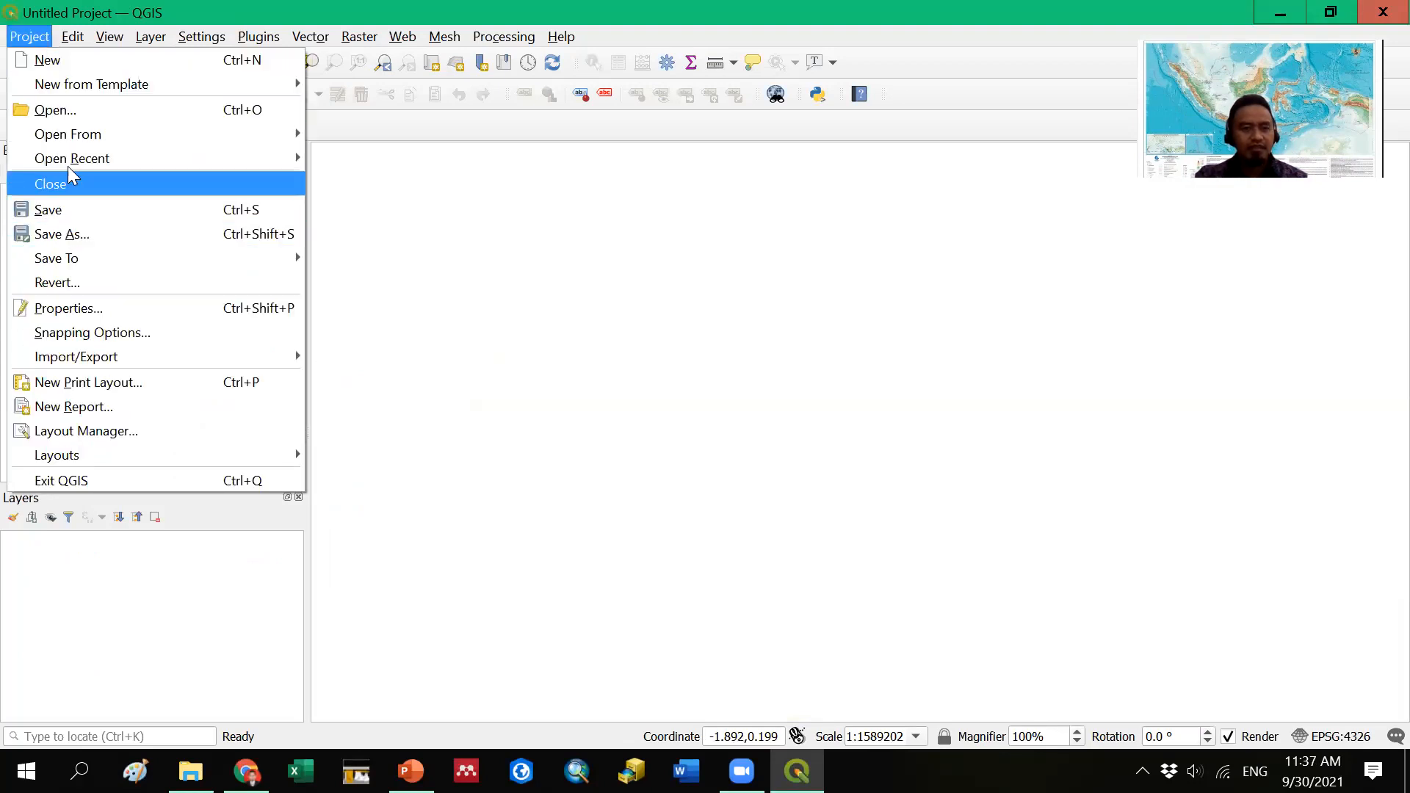
left_click(65, 108)
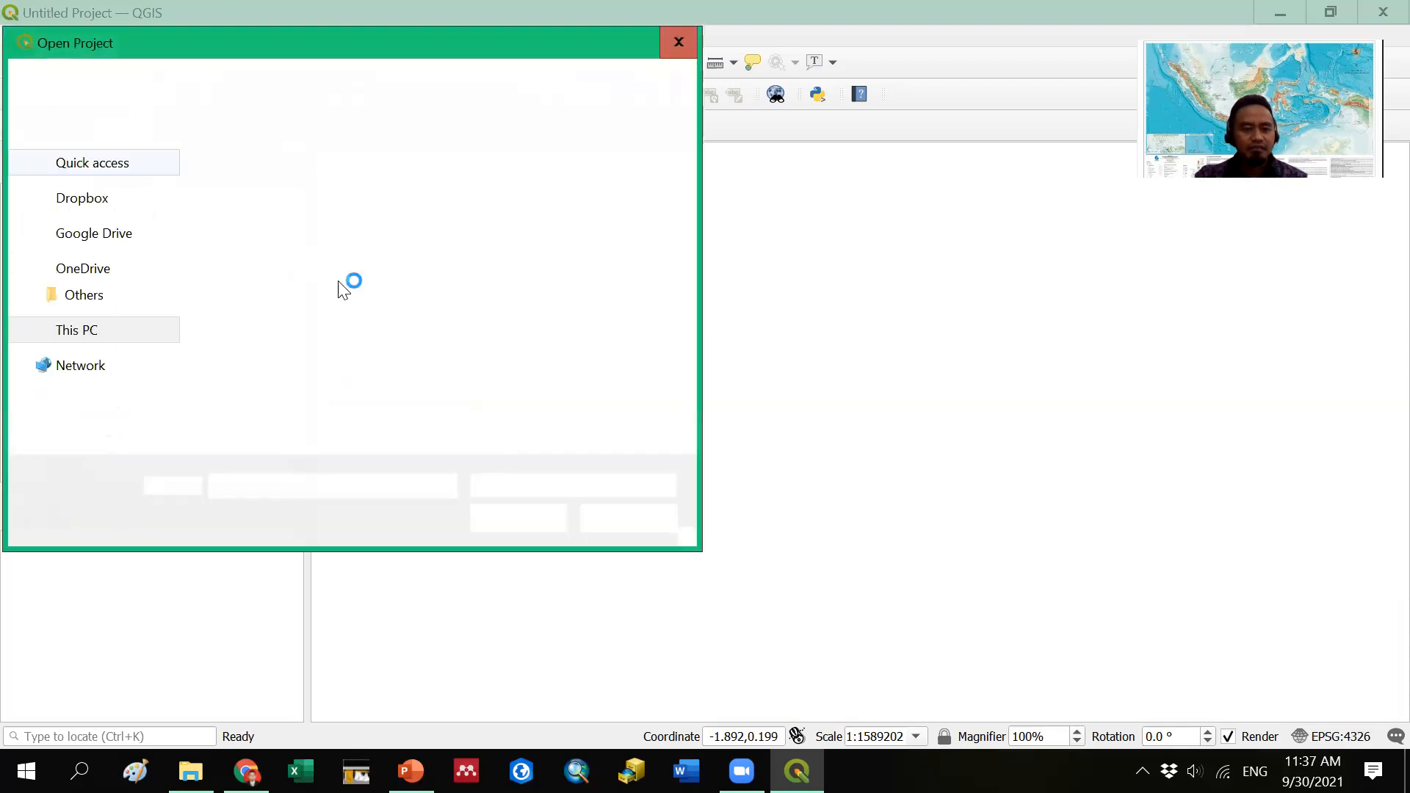
left_click(269, 222)
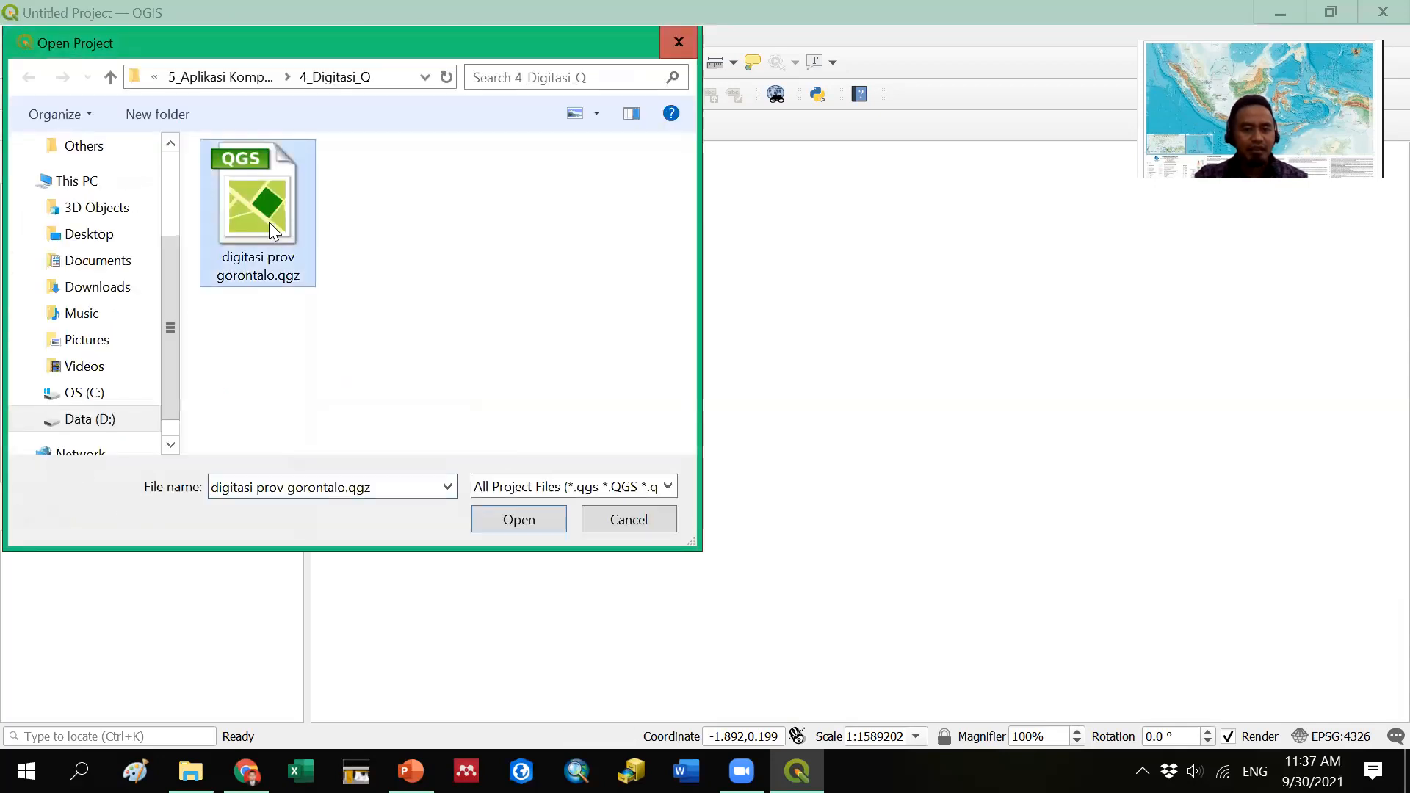
left_click(542, 516)
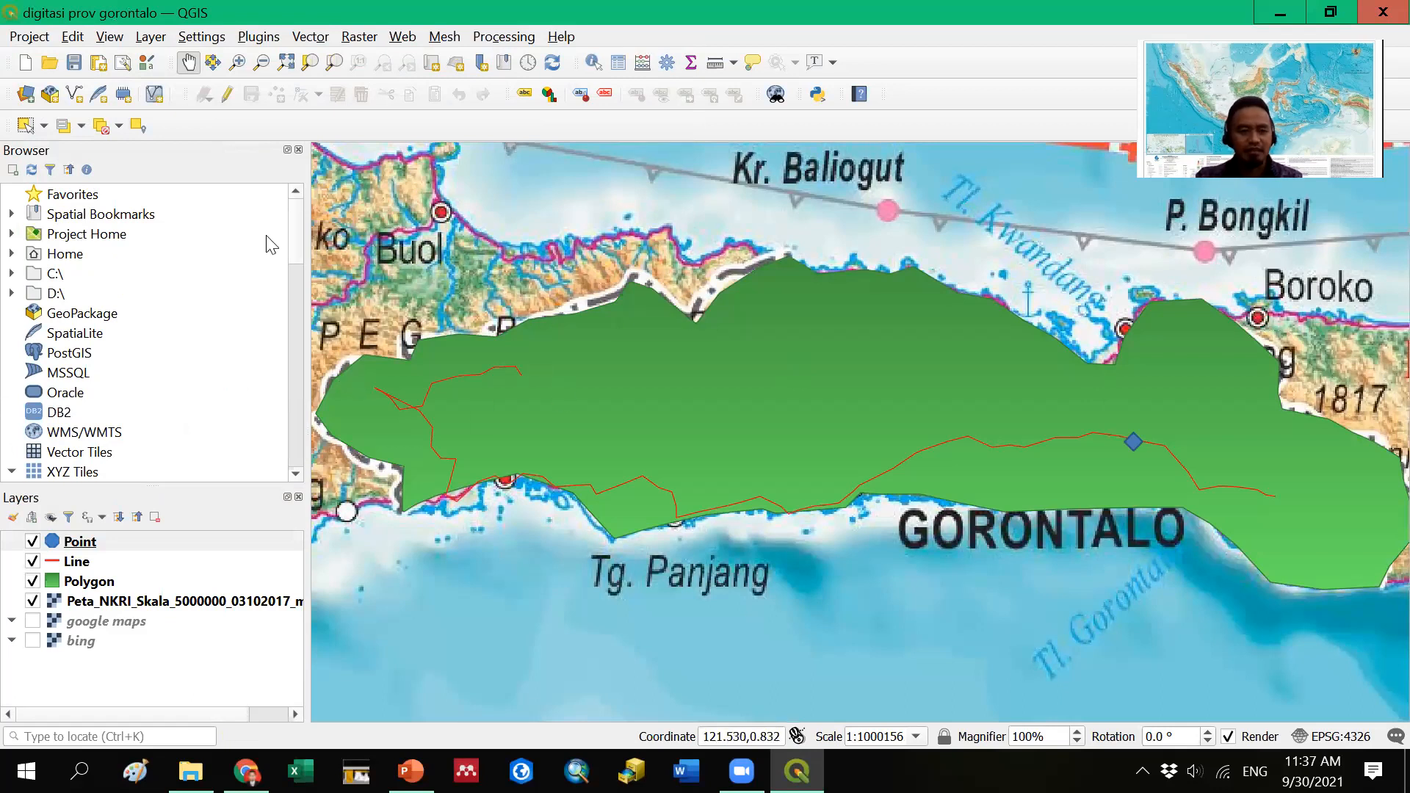
- Review the digitized Gorontalo layers on the reopened map and switch to PowerPoint to view the TUGAS slide
left_click(38, 37)
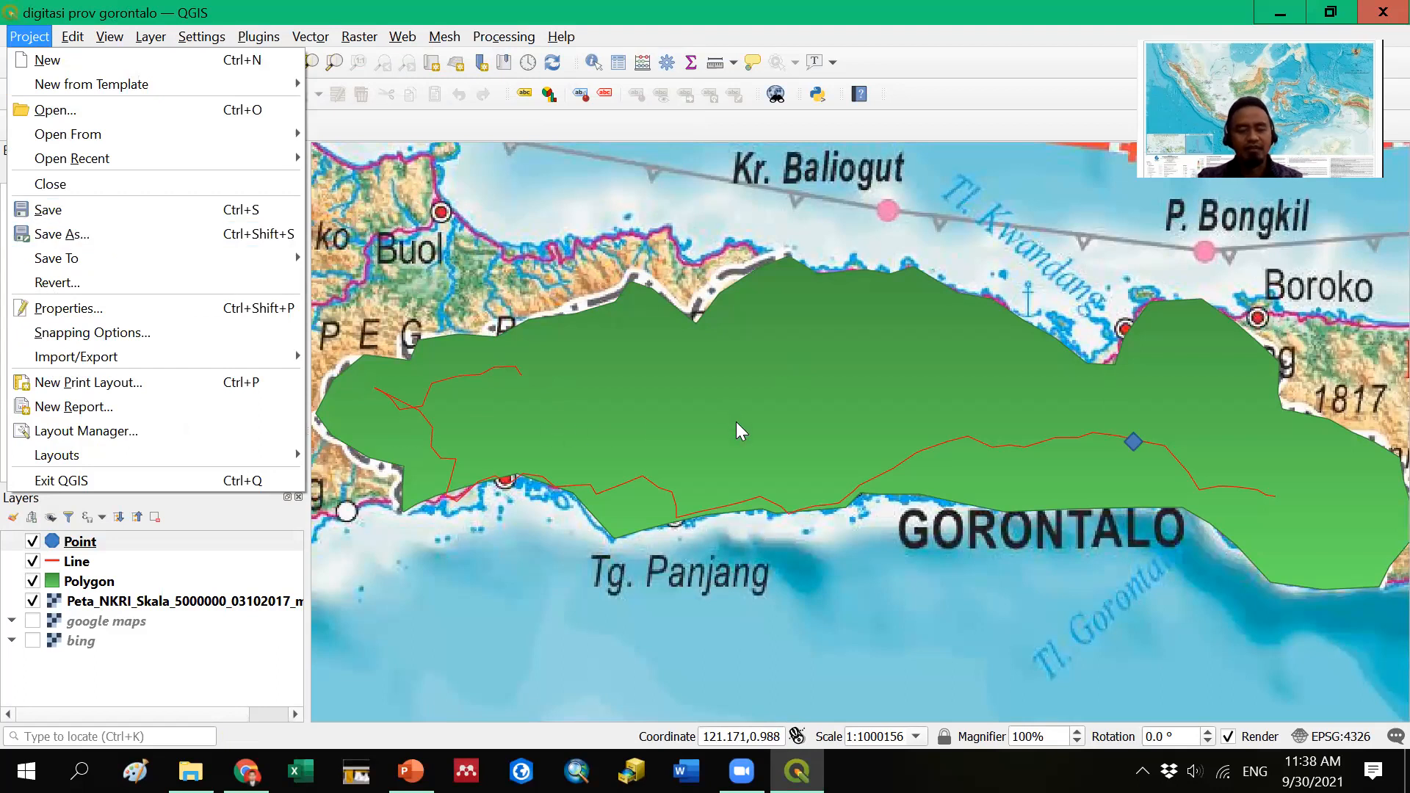
left_click(771, 559)
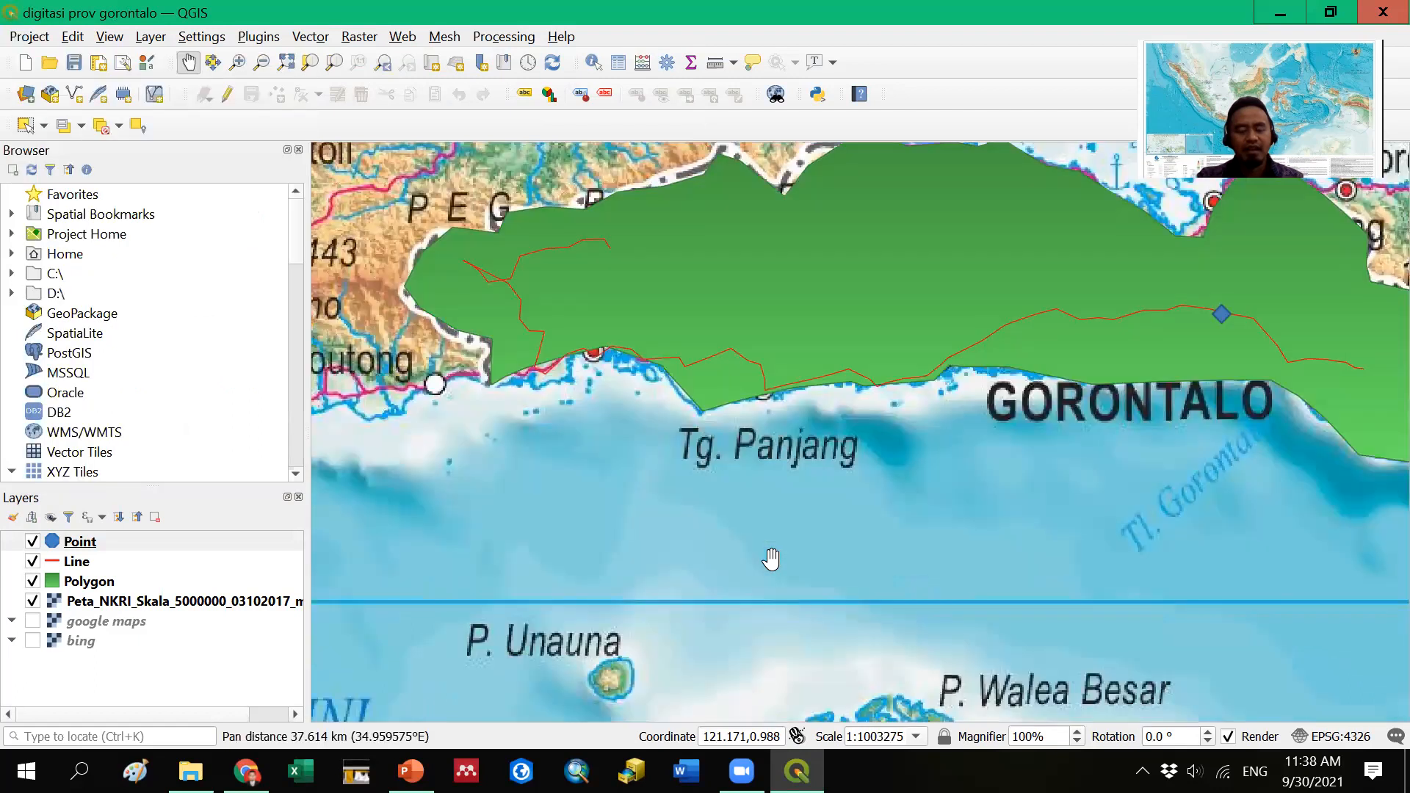
left_click_drag(881, 425, 798, 504)
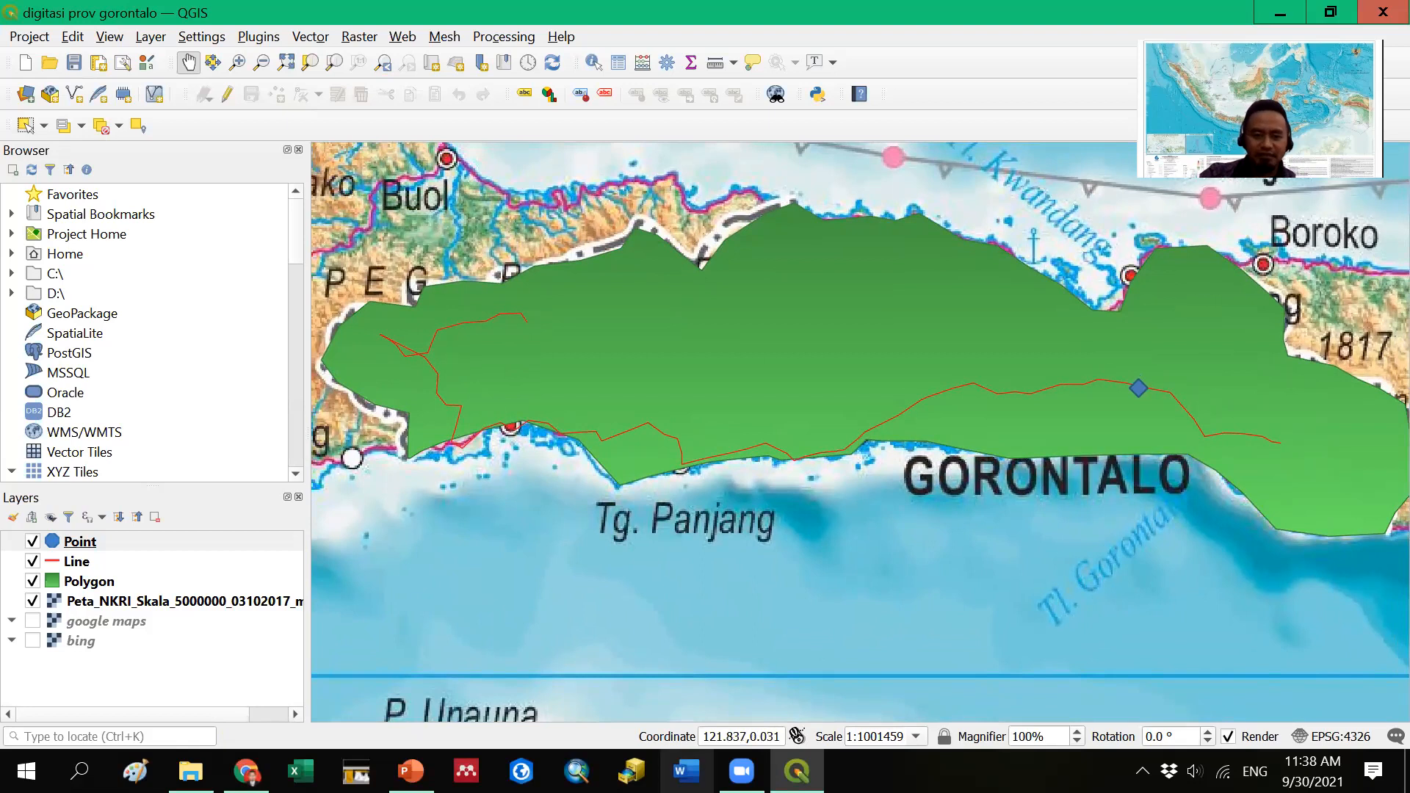
mouse_move(797, 771)
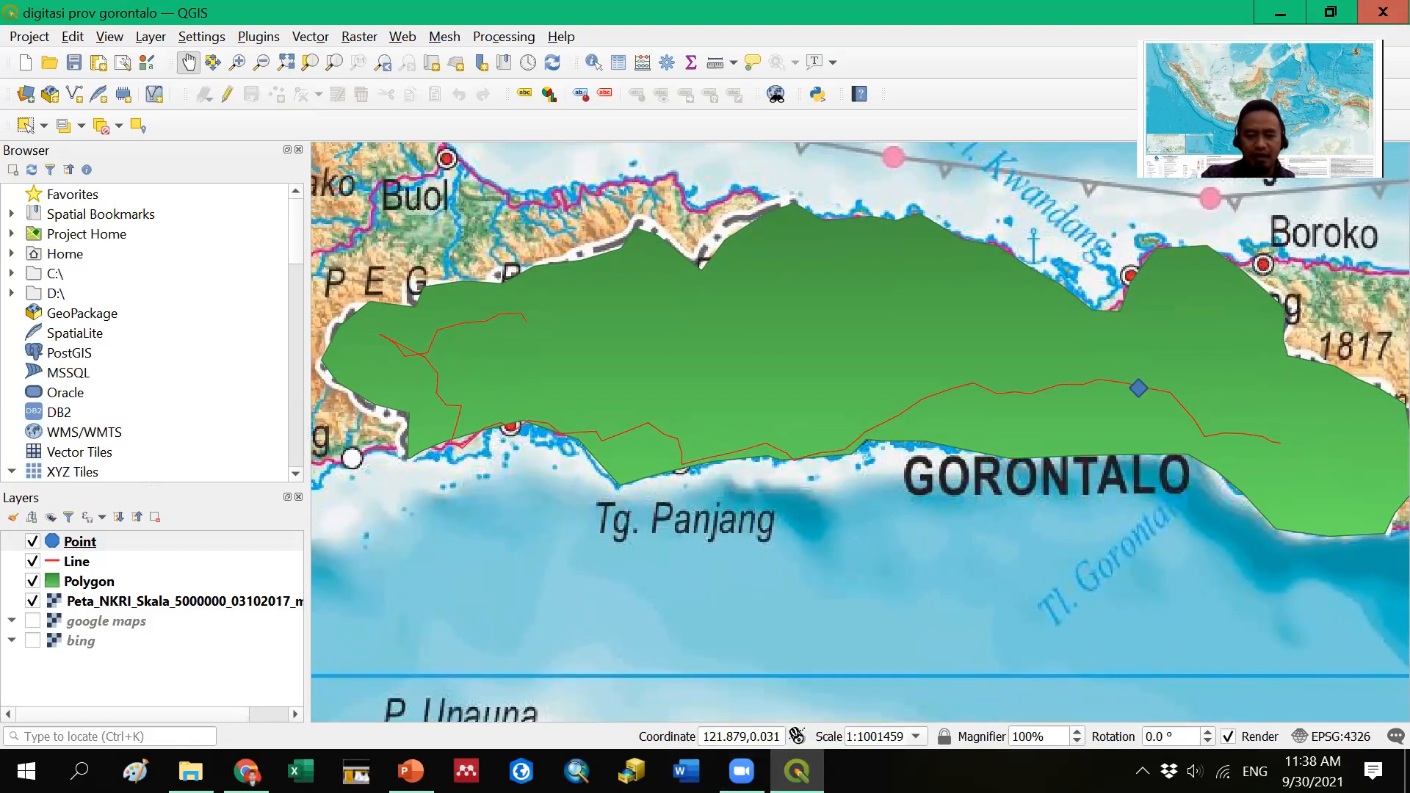
left_click(410, 771)
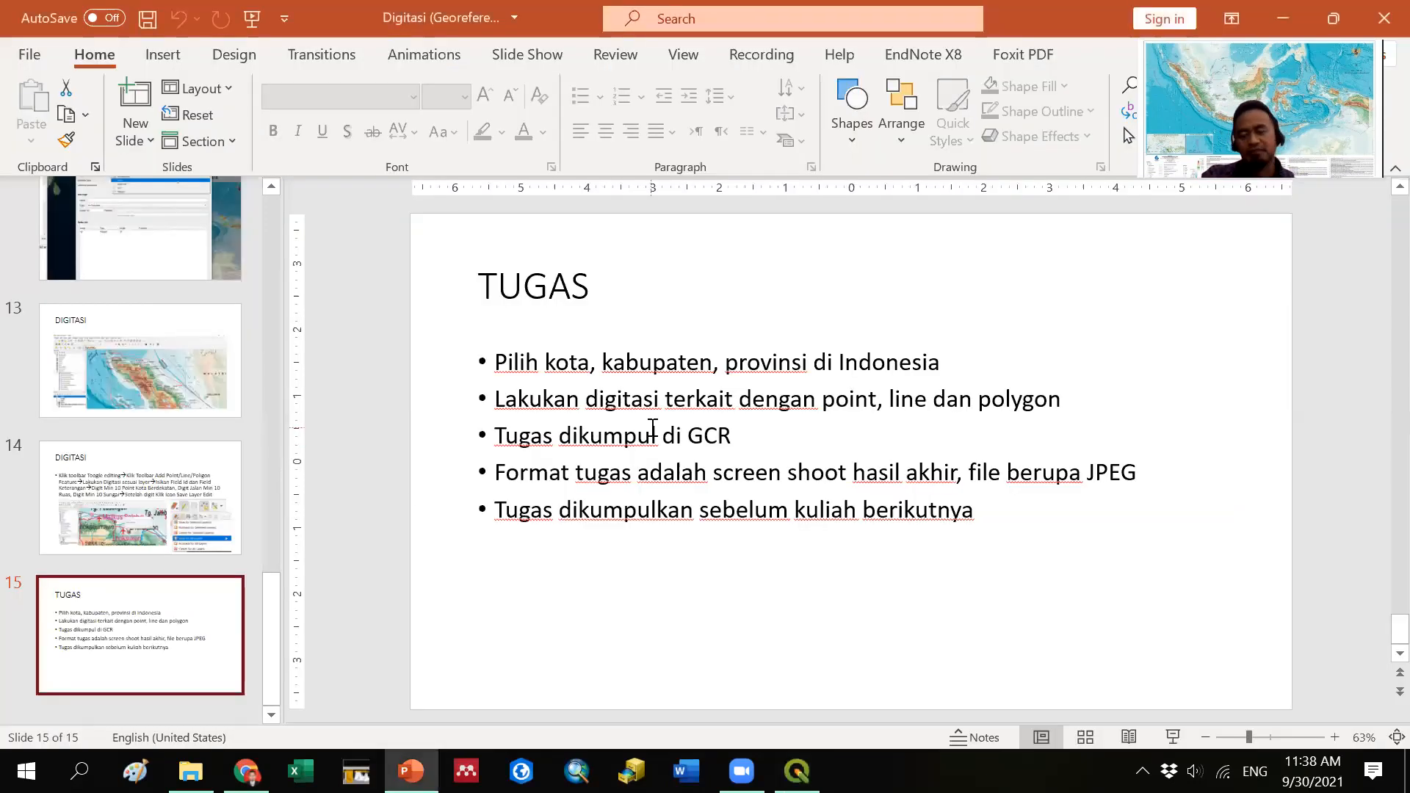